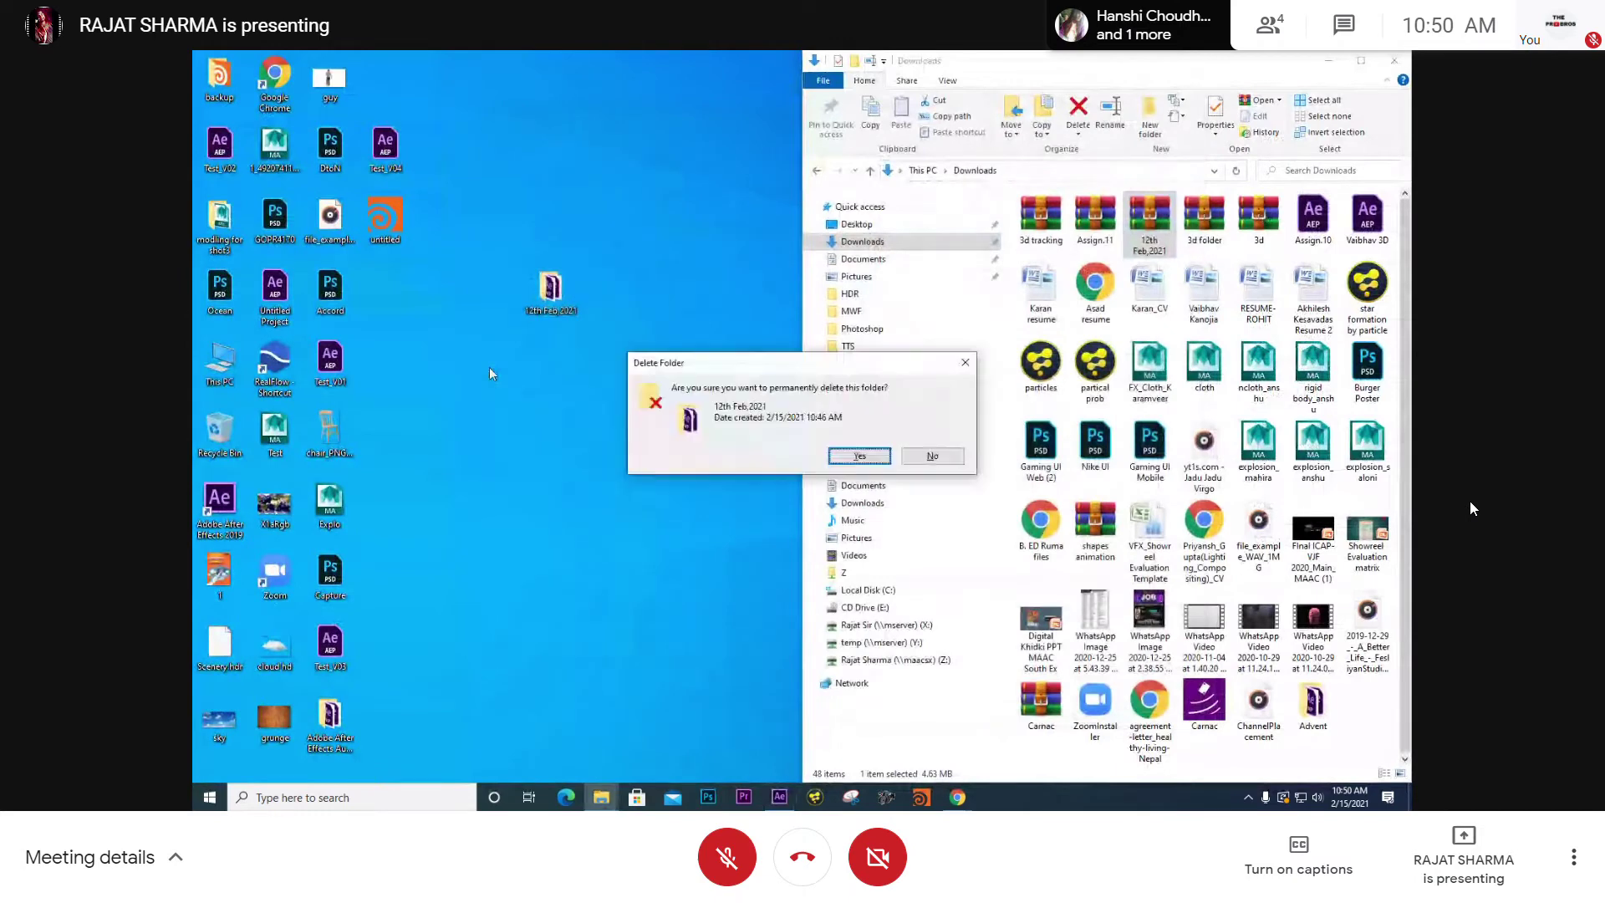
- Dismiss the folder deletion prompt and extract the Assign.11 folder from its archive in Downloads to the desktop
key(Return)
key(Escape)
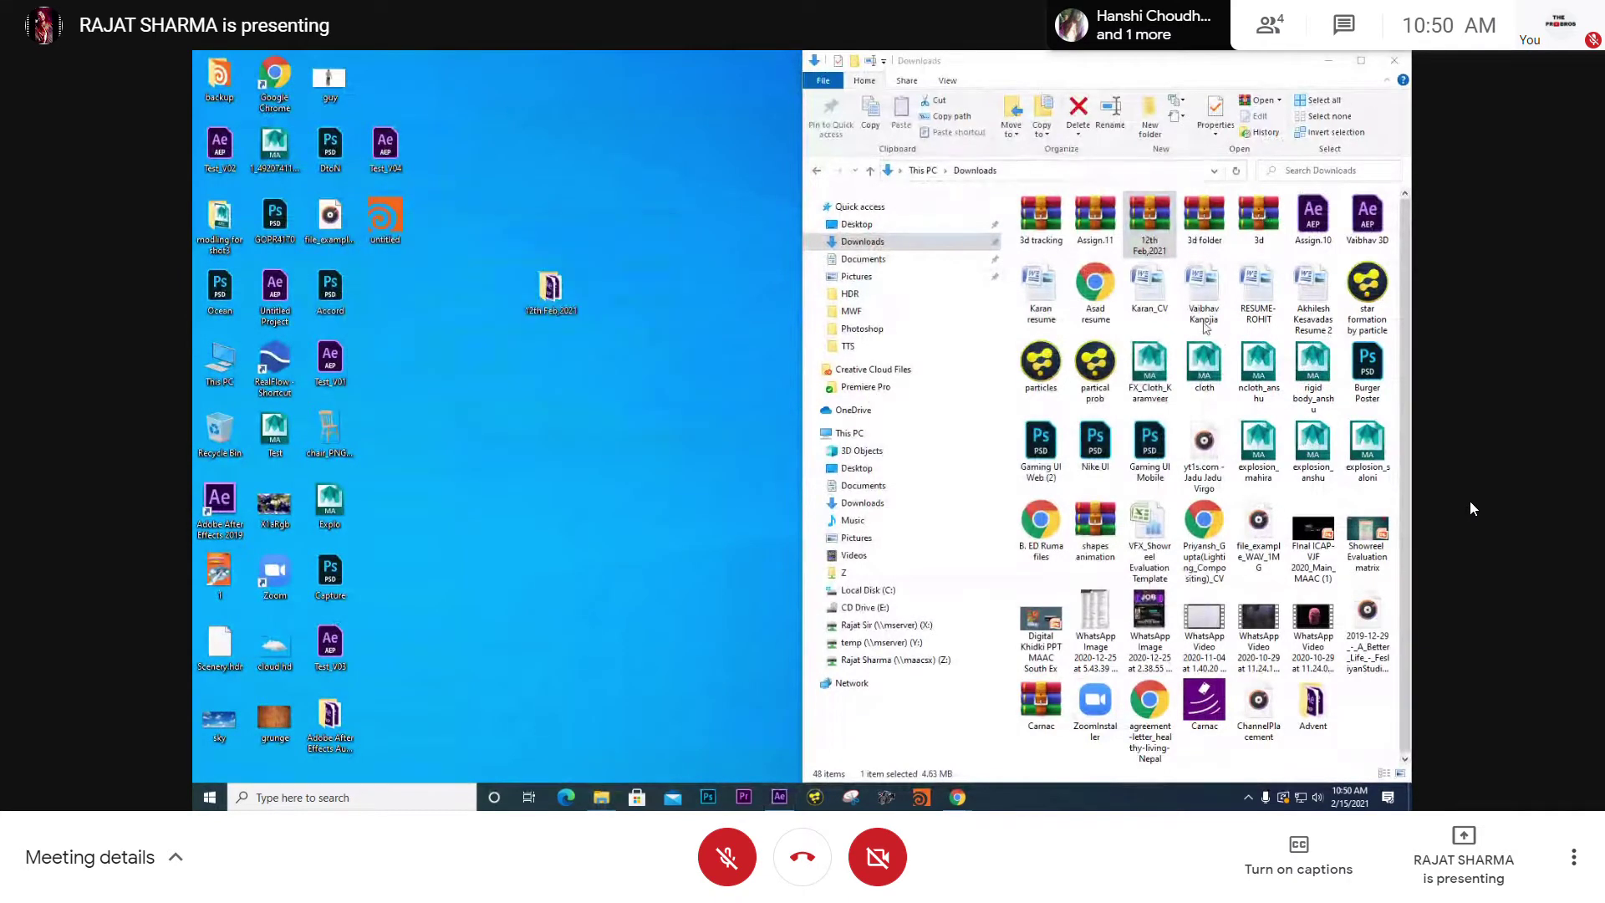
double_click(1094, 216)
drag(869, 345, 670, 393)
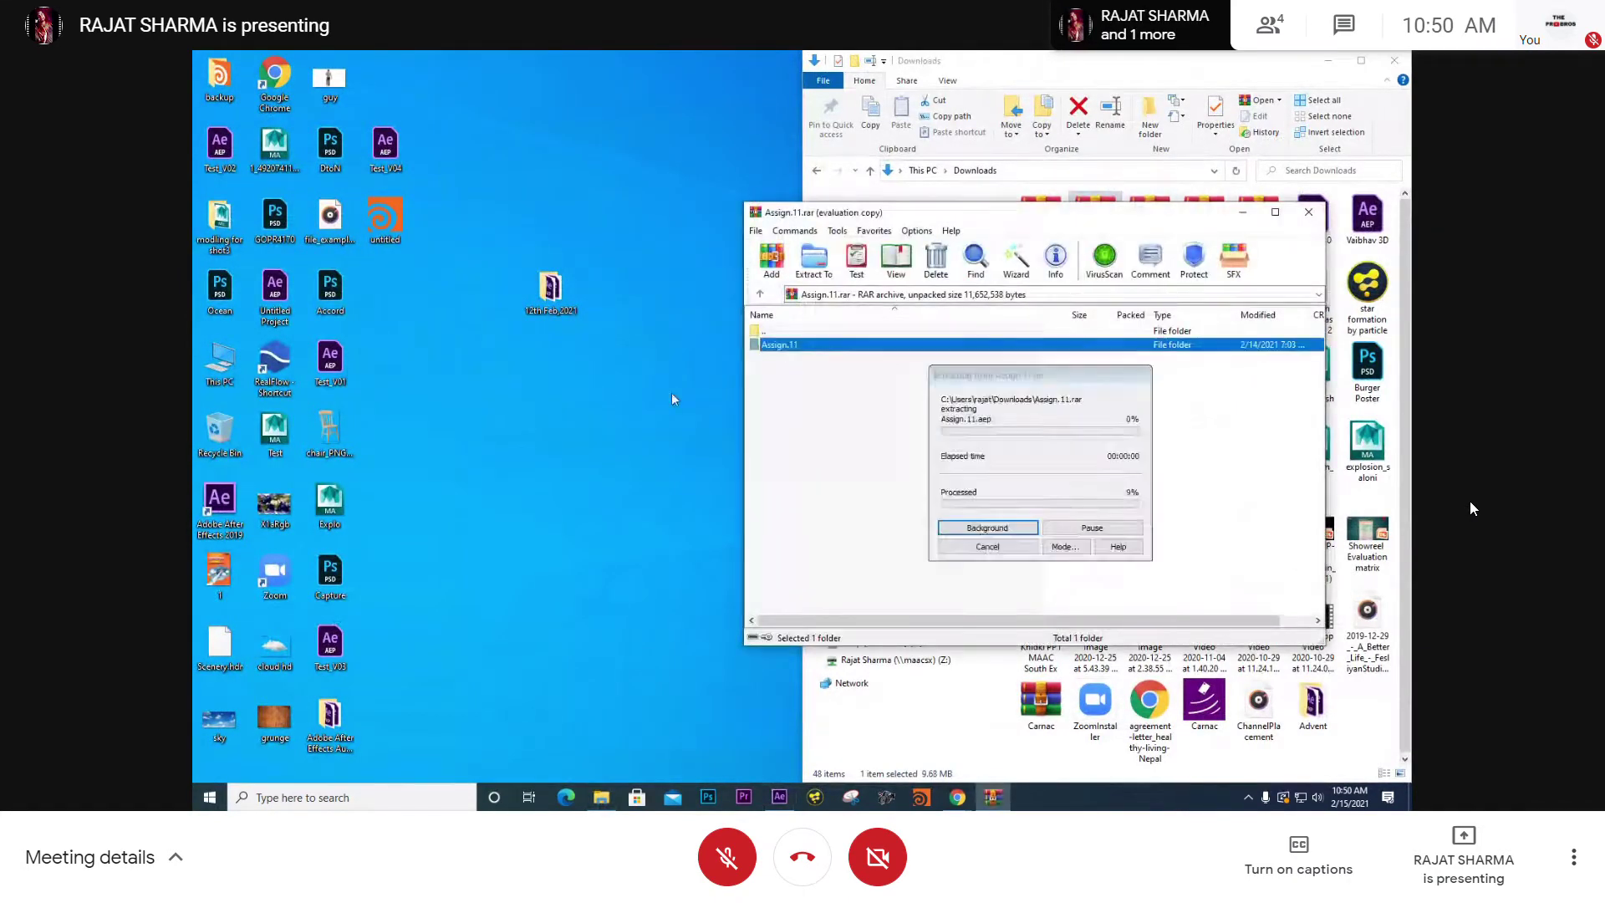
key(Escape)
- Open the Assign.11 project from the extracted desktop folder in After Effects and dismiss the missing file warning
double_click(684, 368)
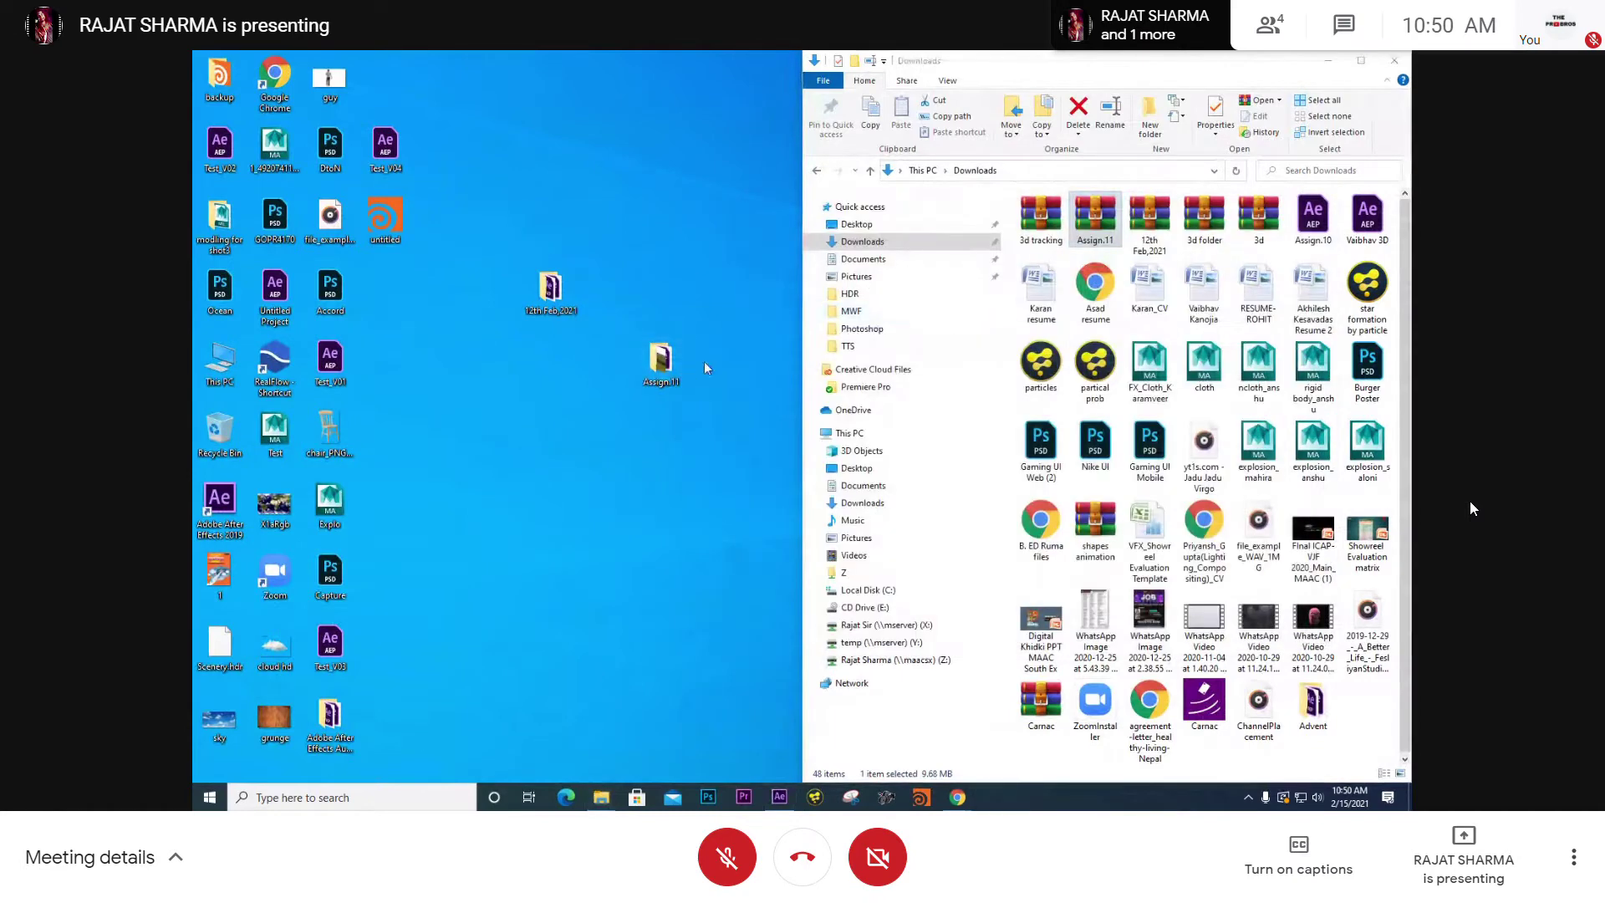
double_click(743, 305)
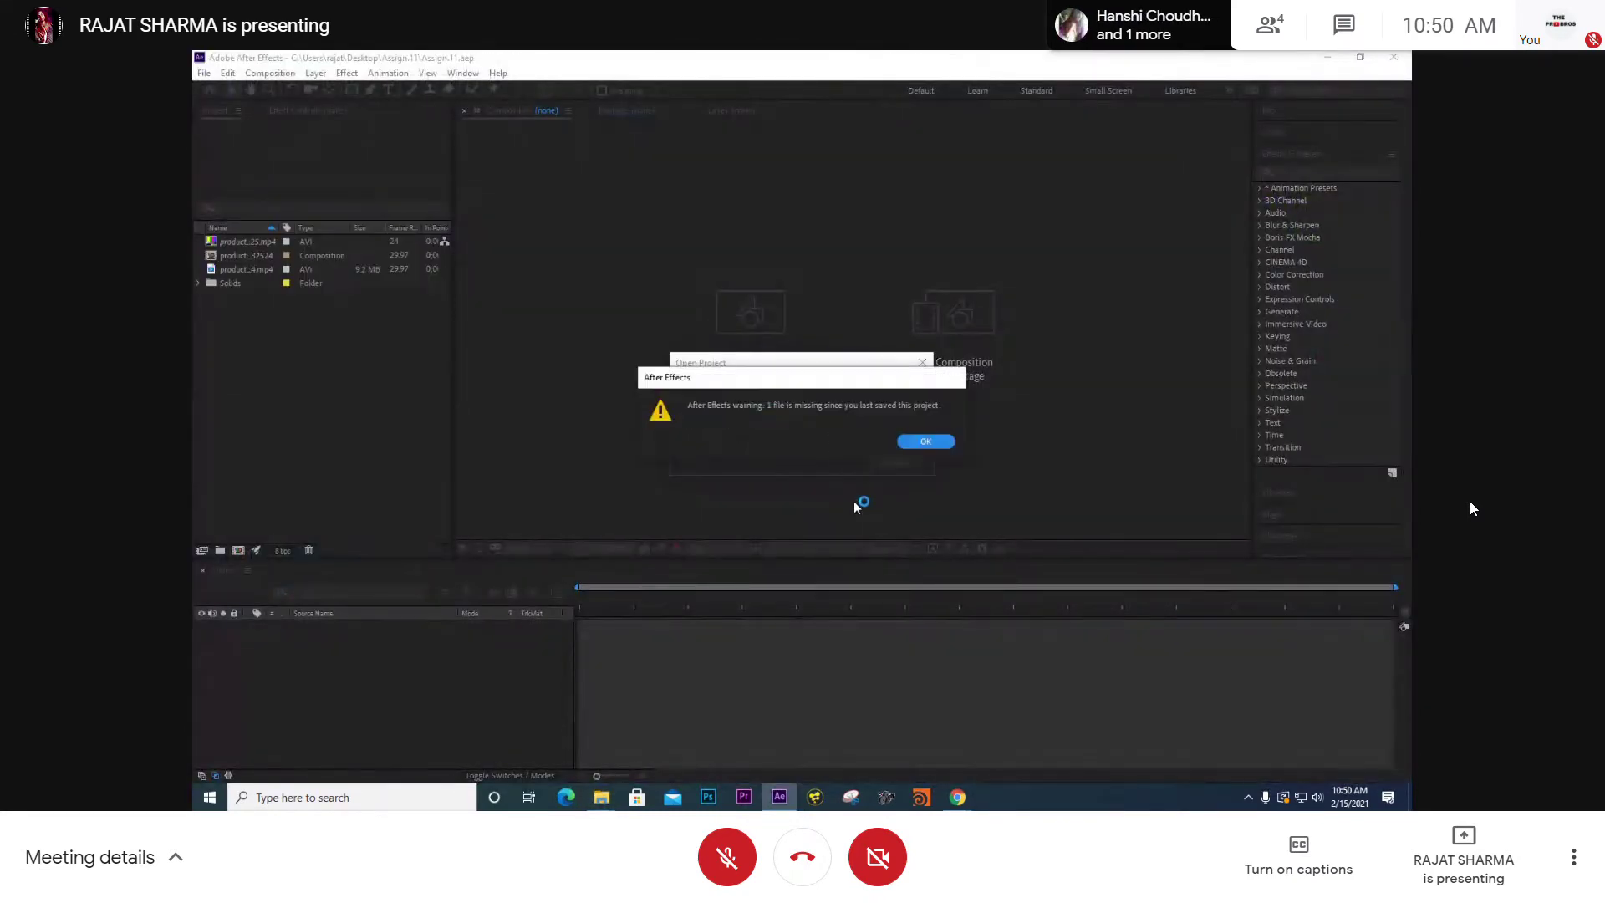
key(Return)
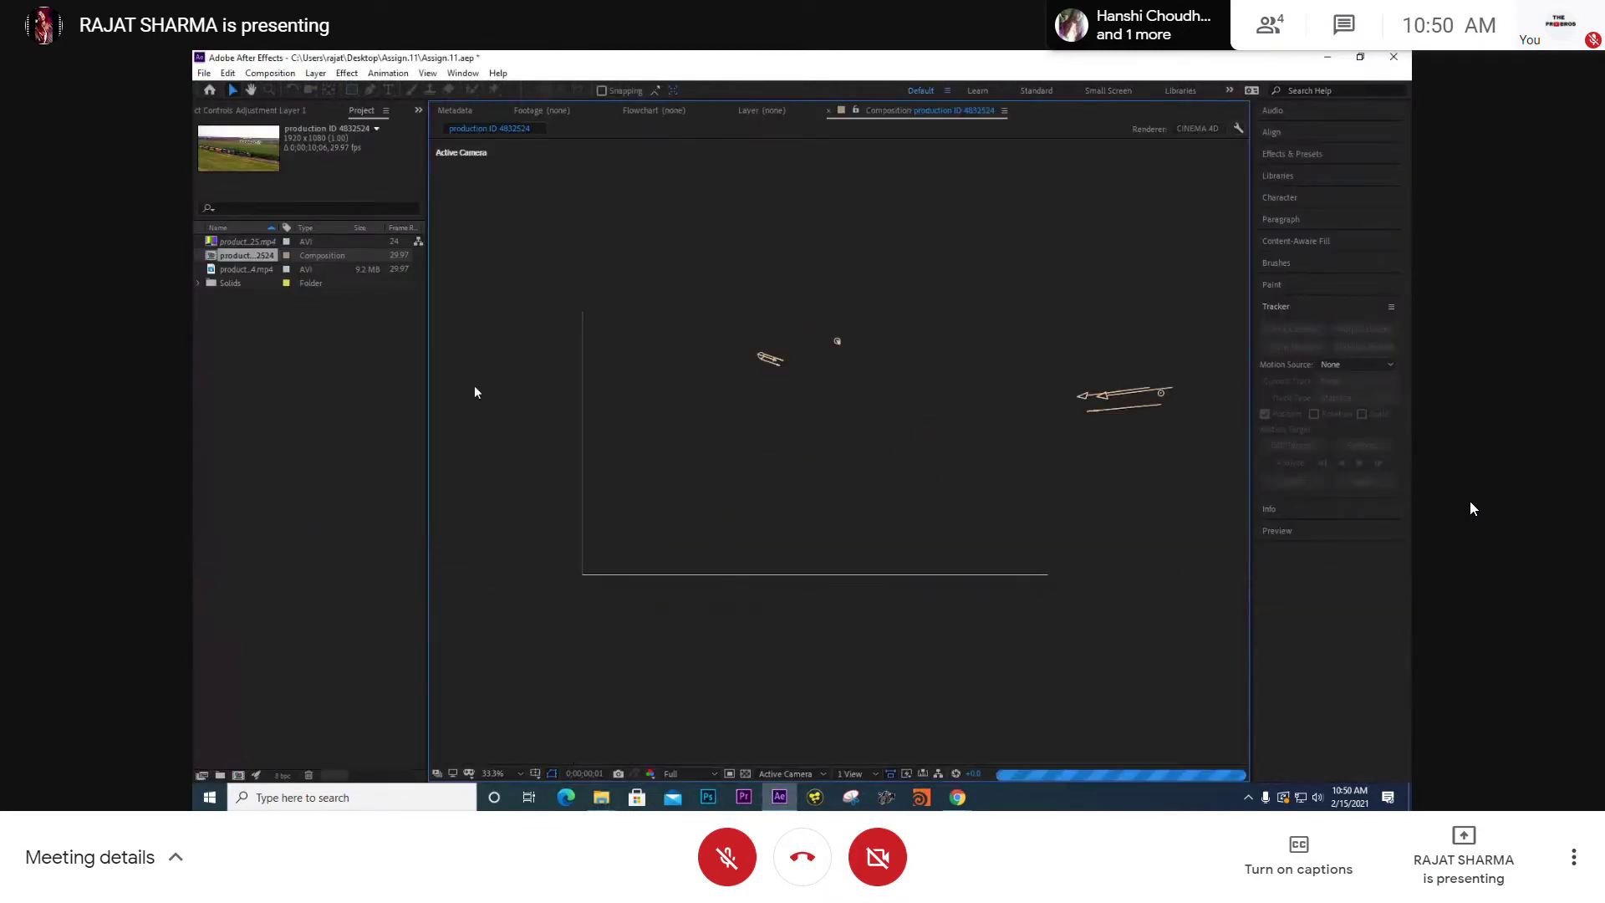
- Switch to a workspace that shows the timeline together with the Info, Preview and Effects & Presets panels
click(462, 73)
mouse_move(585, 106)
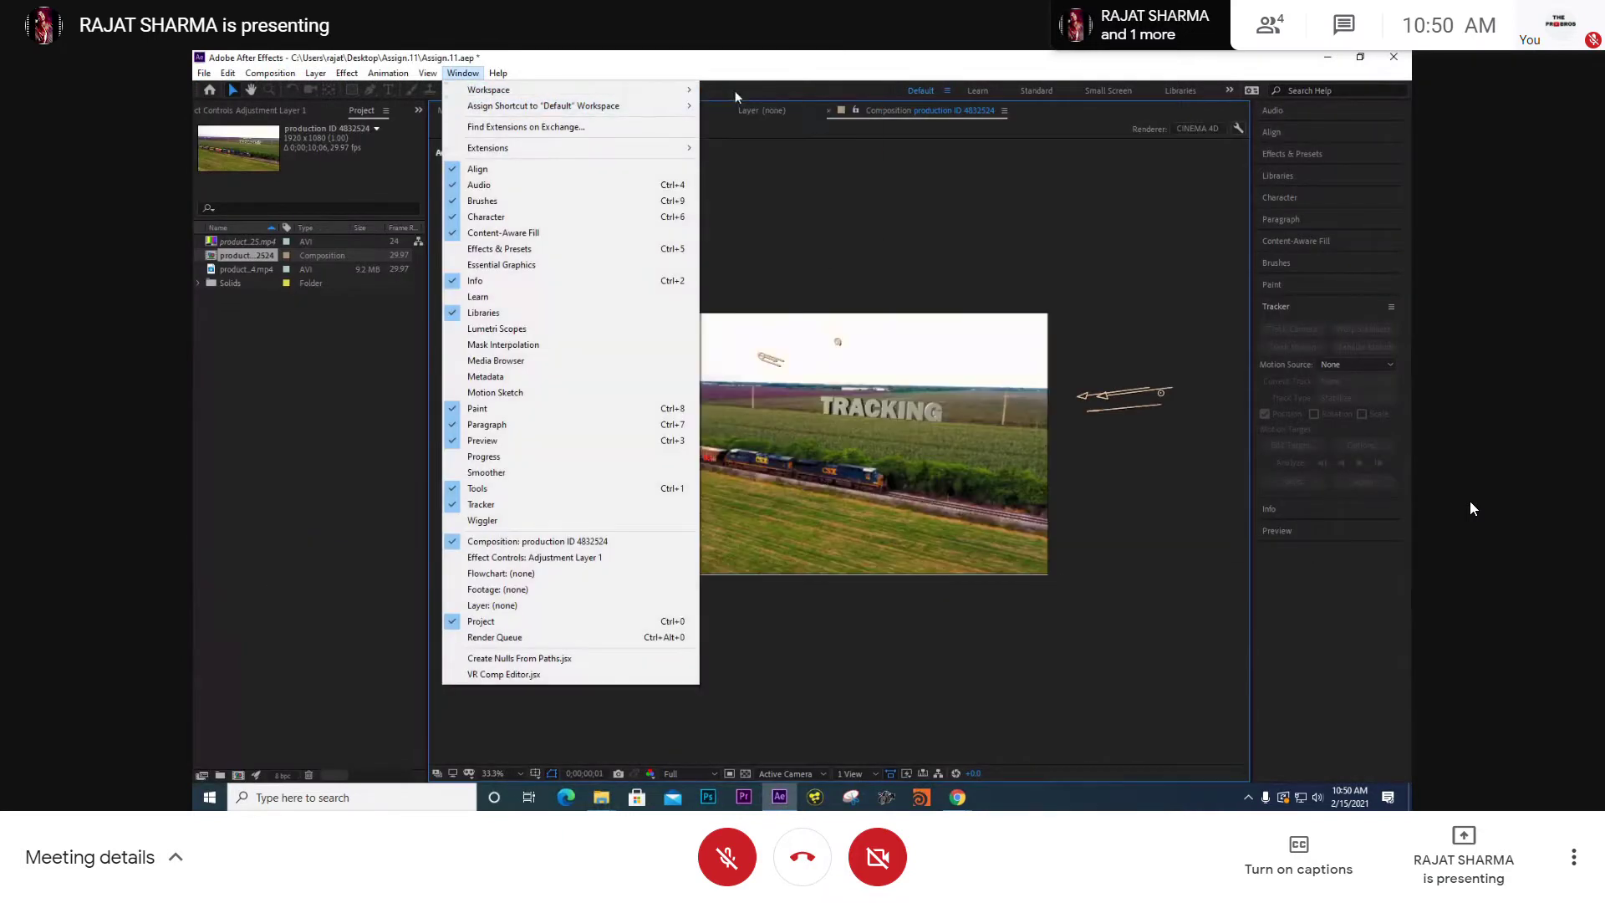
mouse_move(660, 90)
click(750, 106)
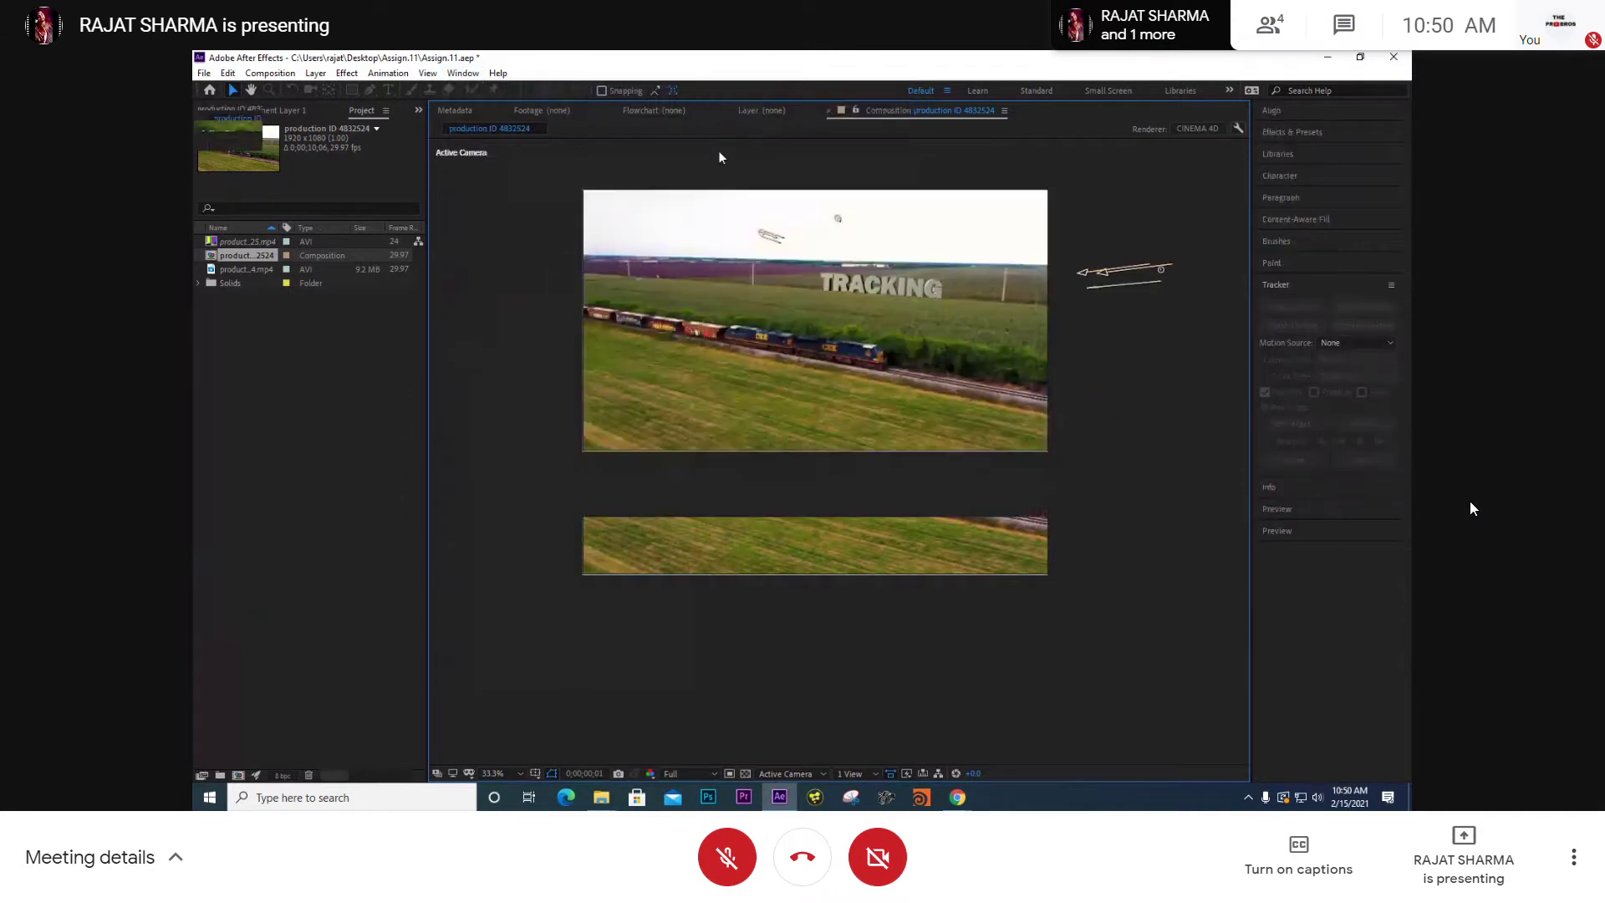
click(672, 582)
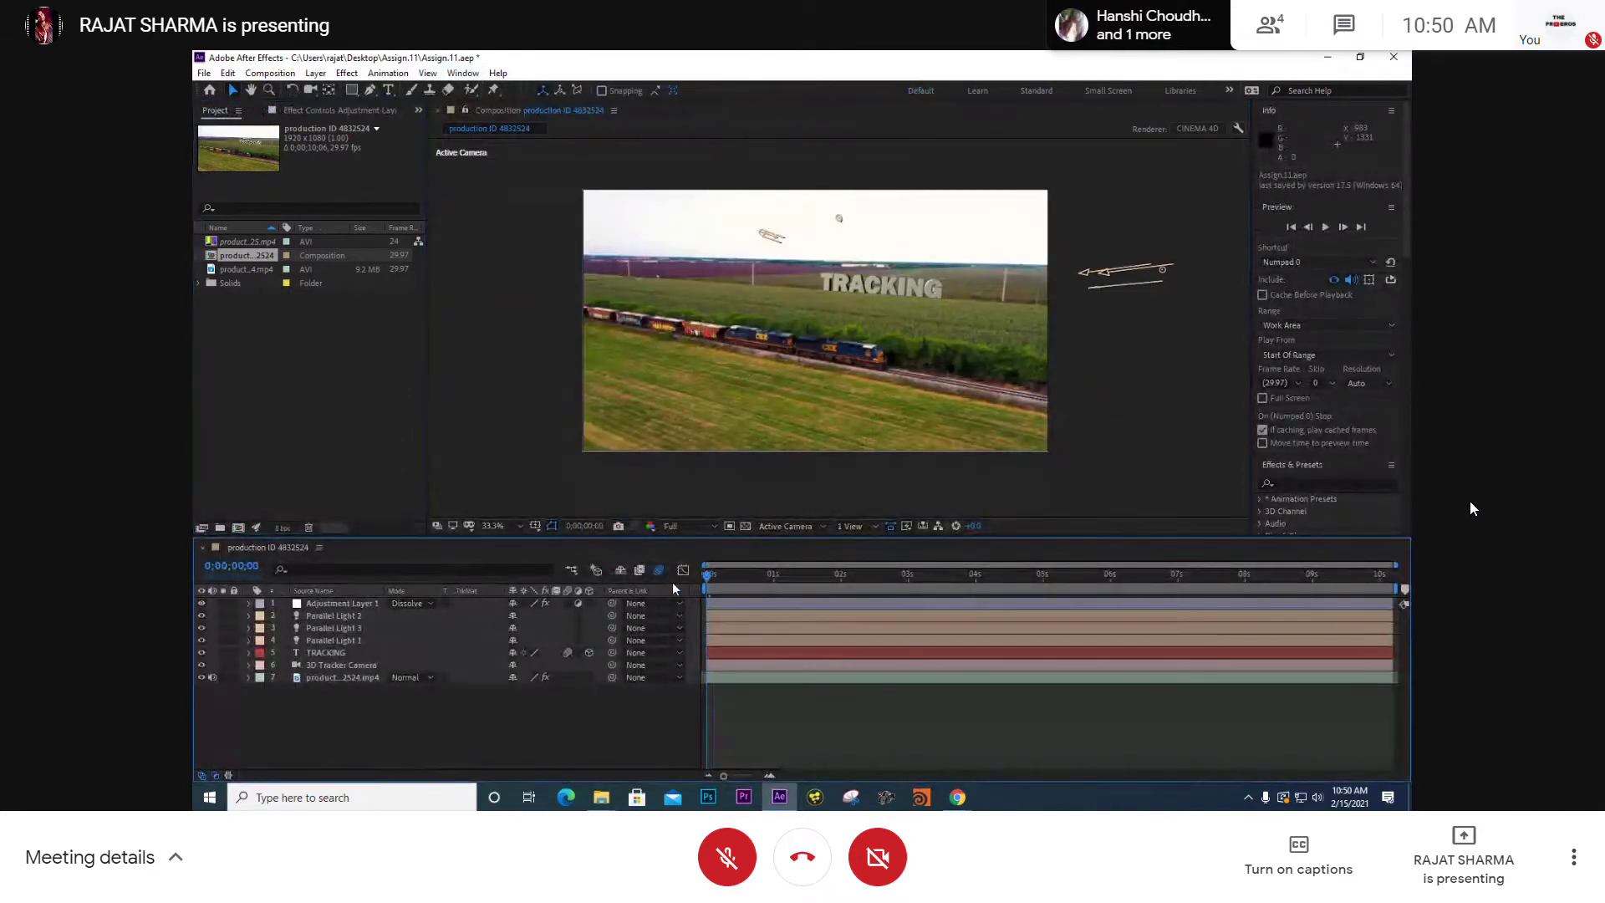
- Preview the composition, including with Draft fast previews, return to the first frame and set fast previews to Off (Final Quality)
key(space)
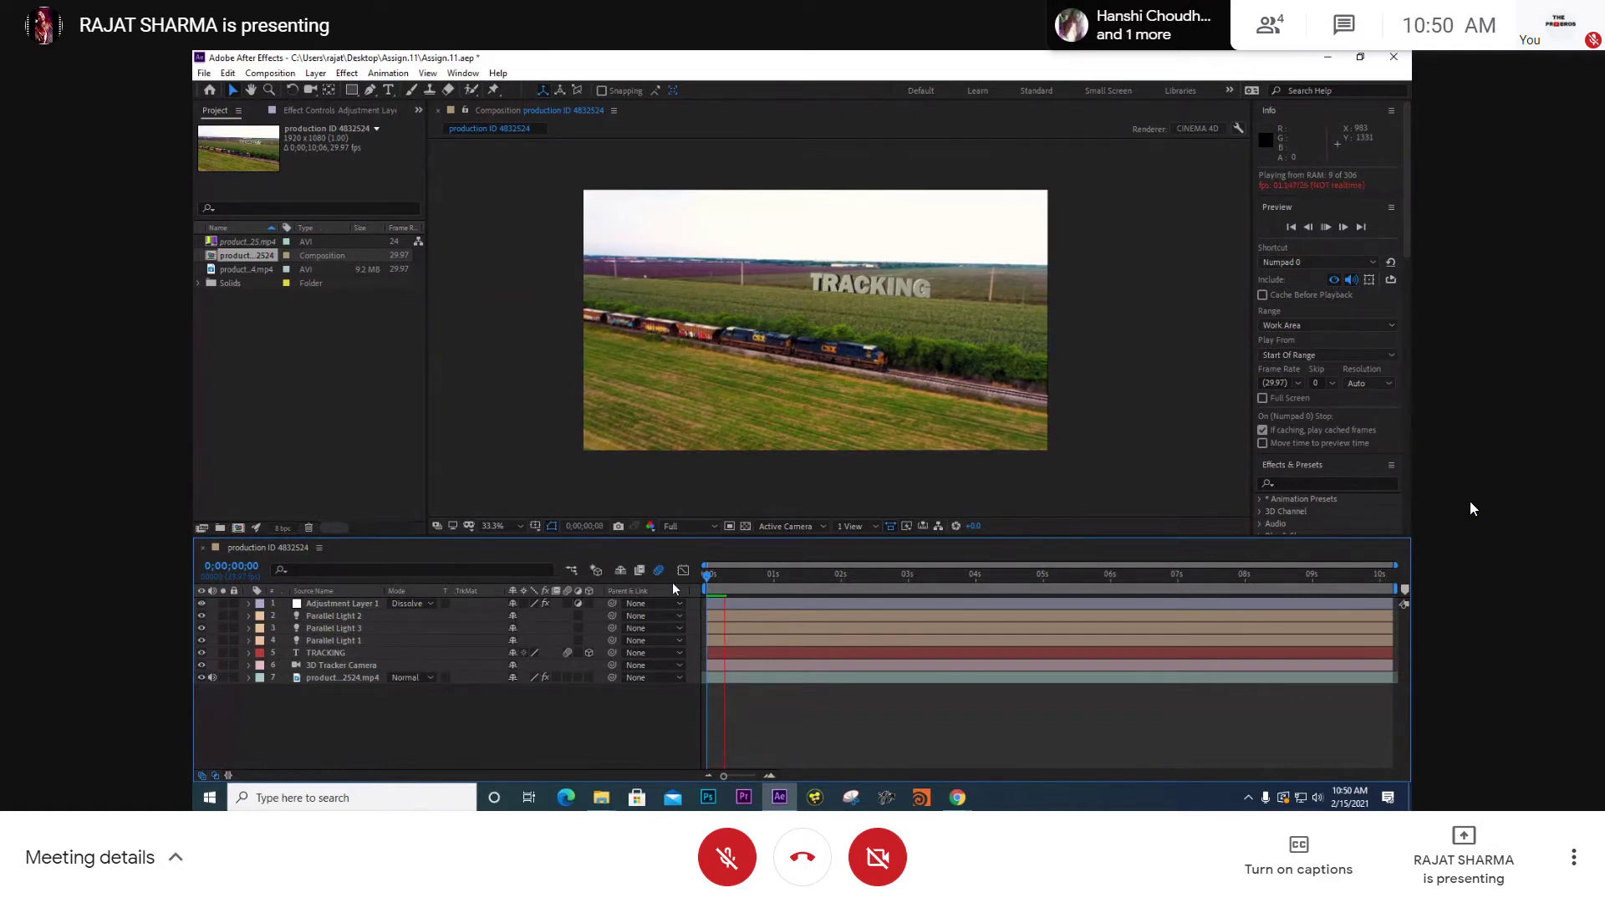
click(890, 526)
click(933, 574)
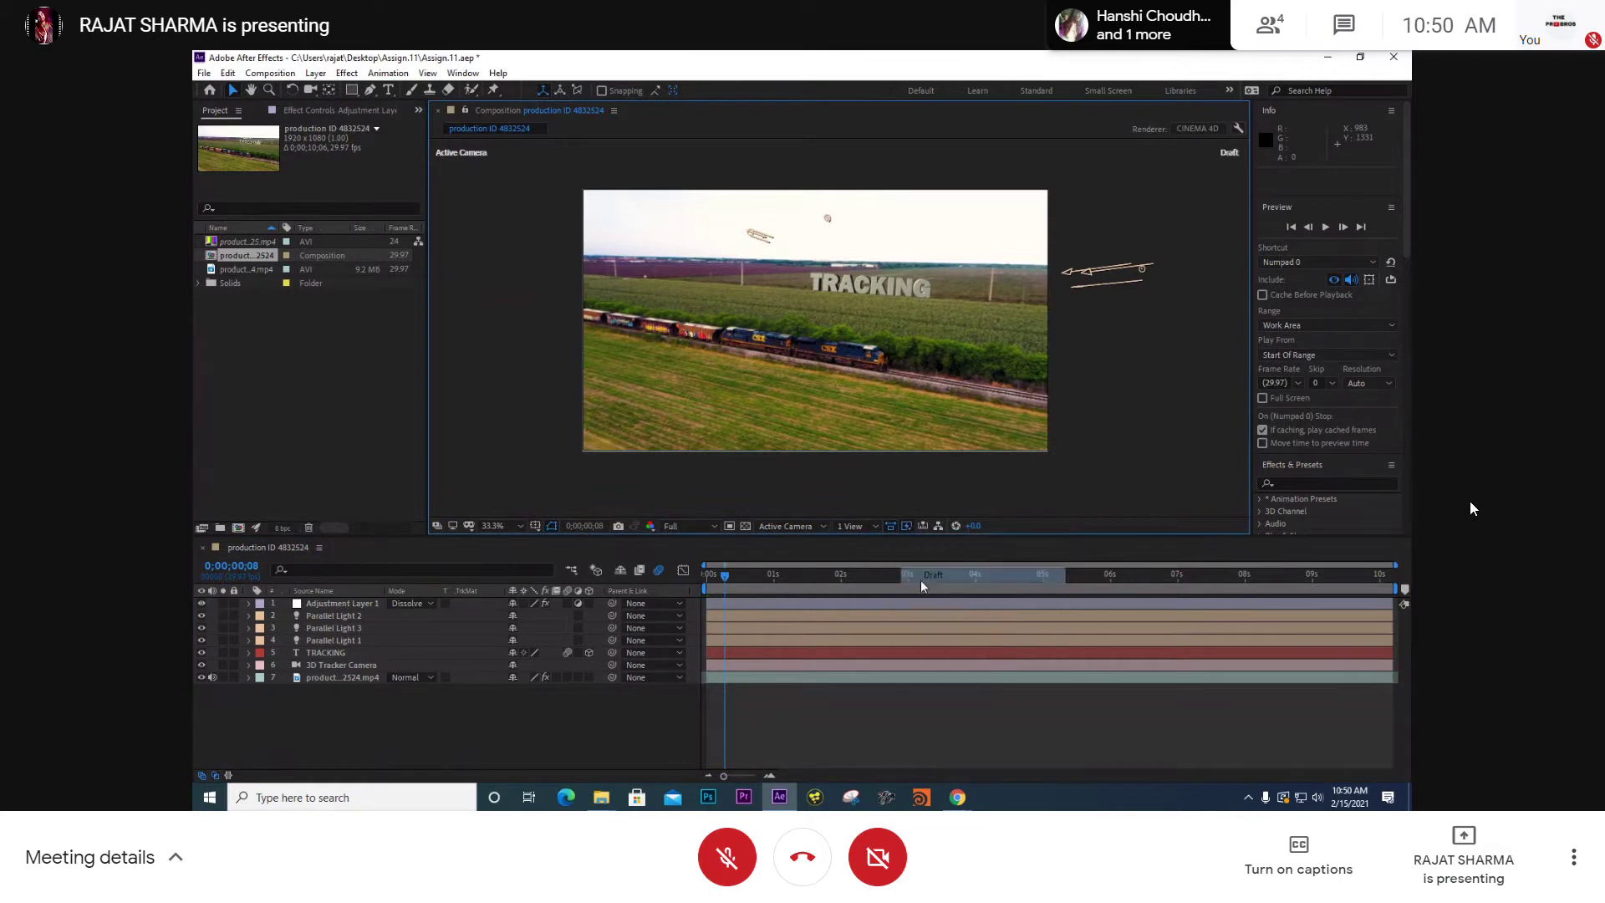
click(732, 575)
drag(725, 579, 659, 598)
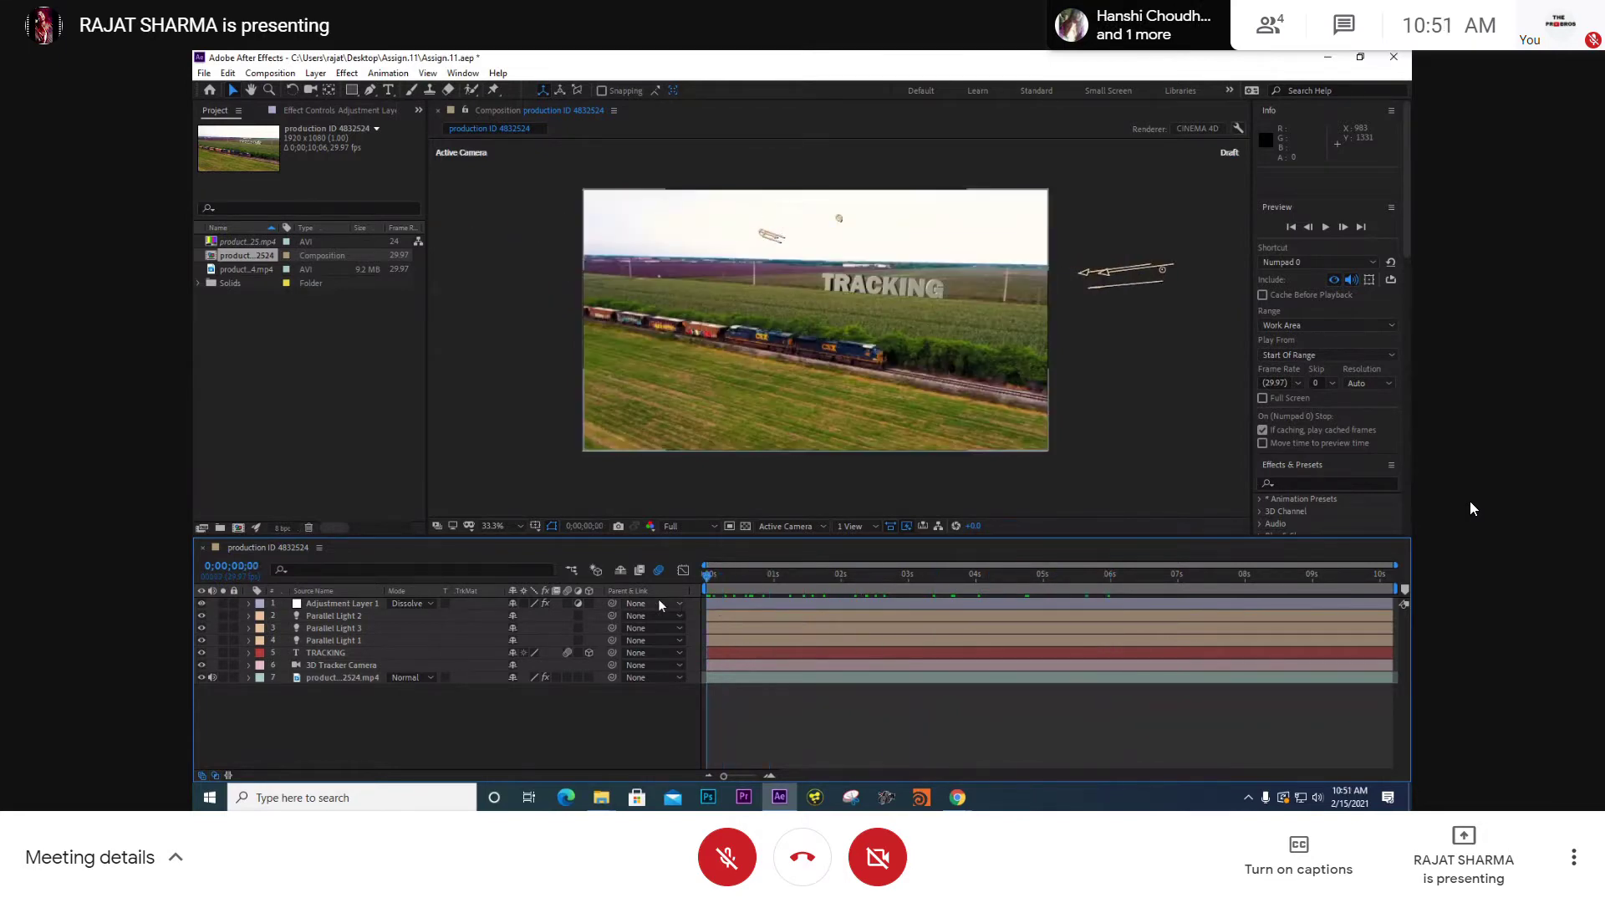
click(906, 525)
click(928, 544)
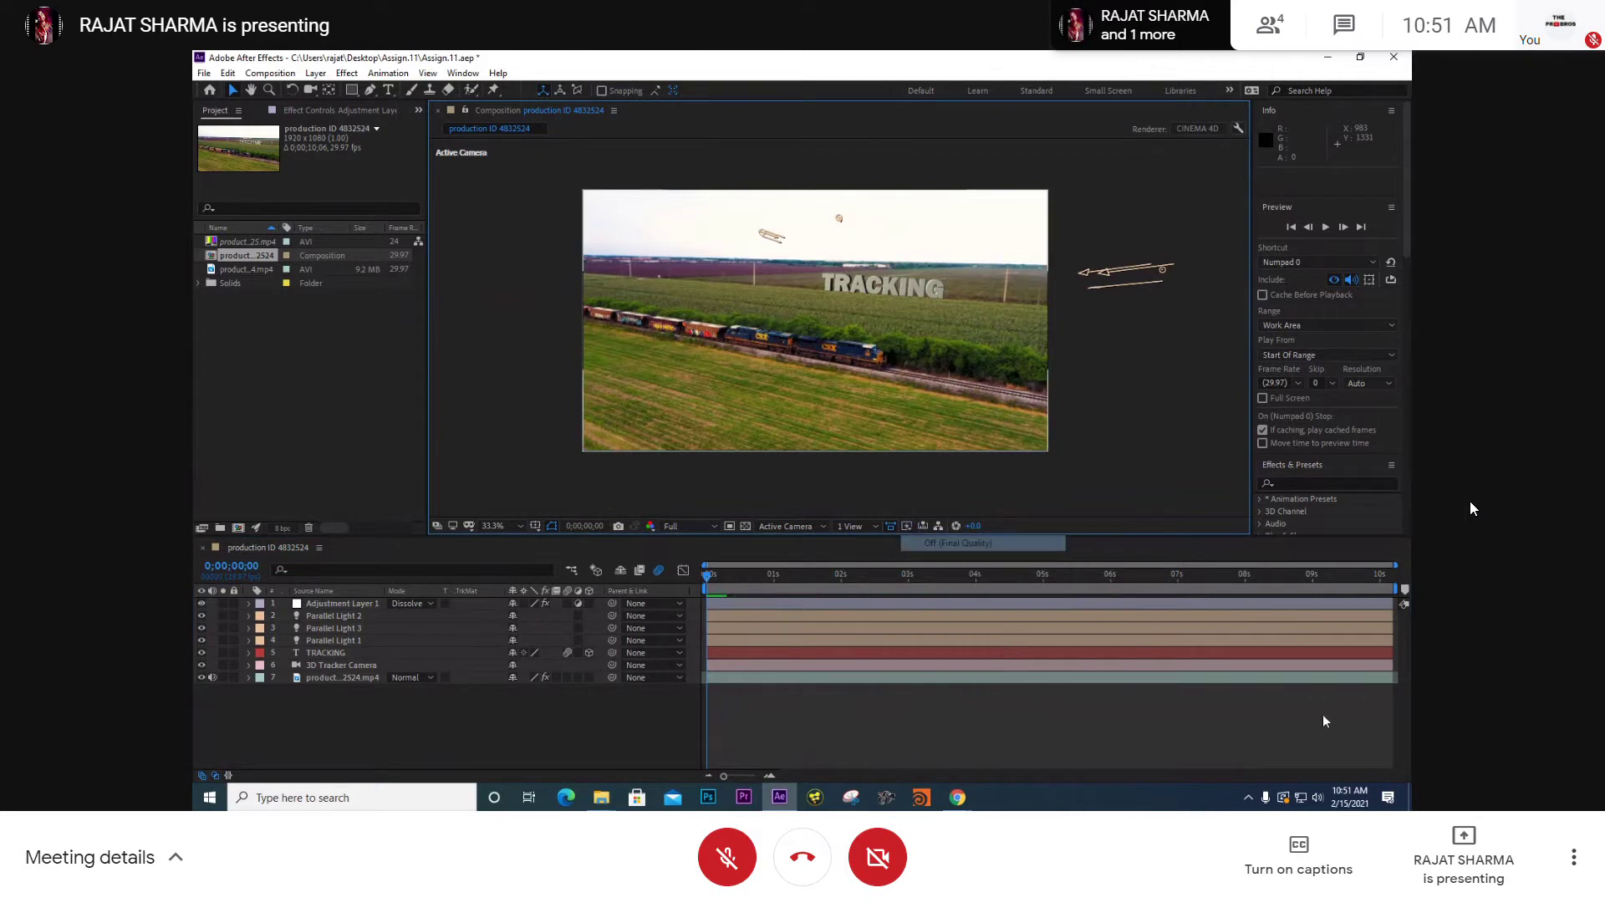
- Lower the system speaker volume to 0 and raise it again
click(1317, 797)
scroll(1318, 755, down, 11)
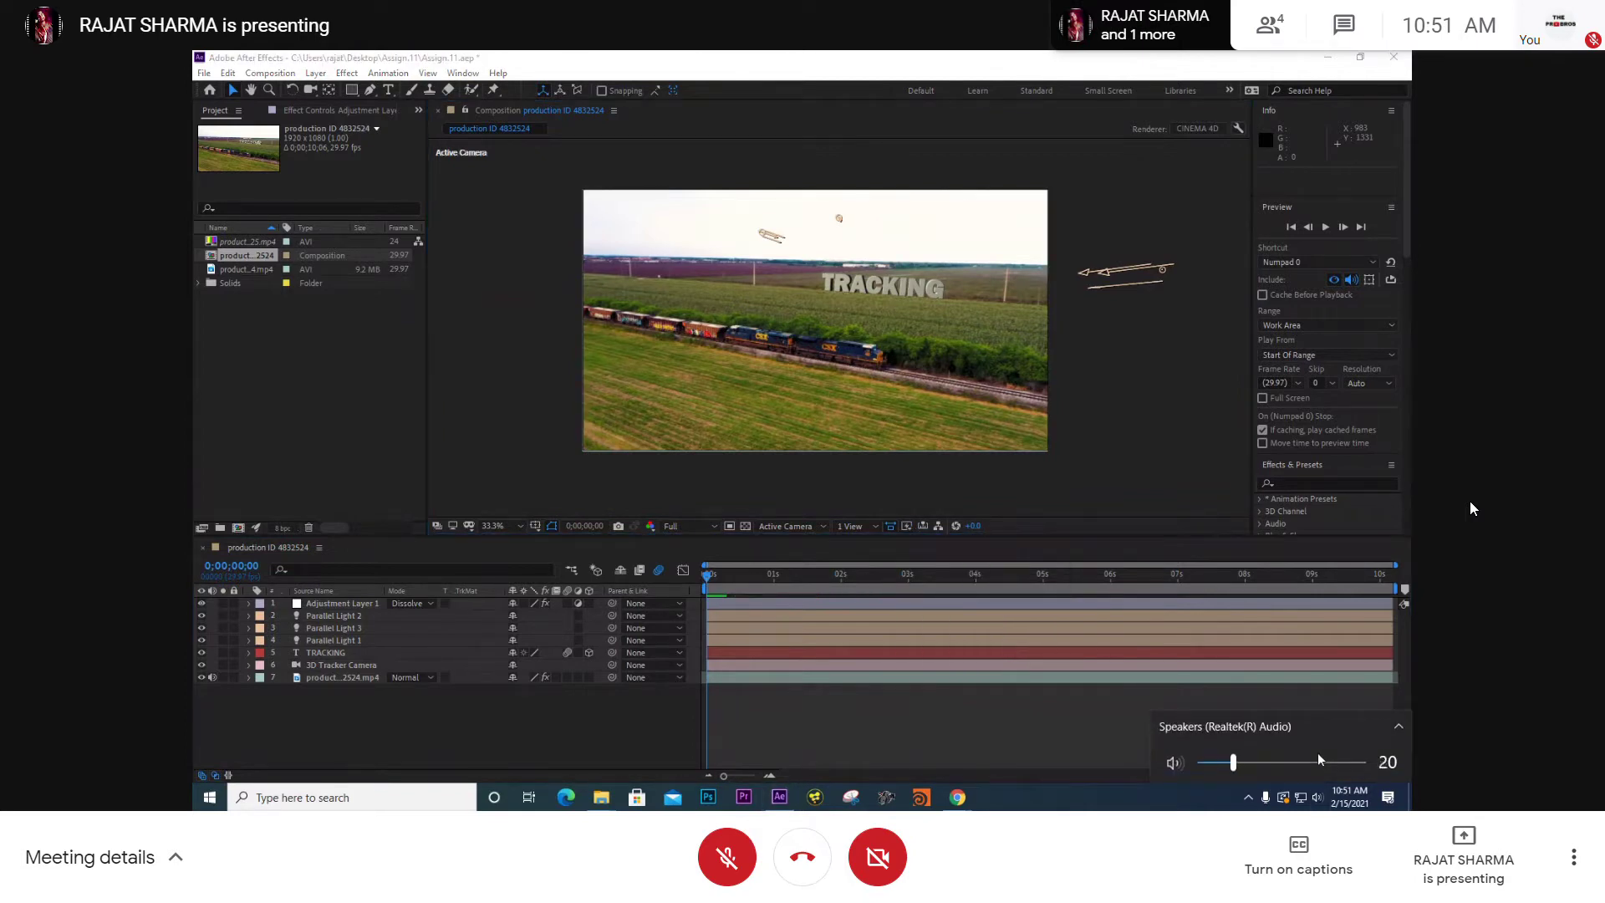
scroll(1318, 754, down, 4)
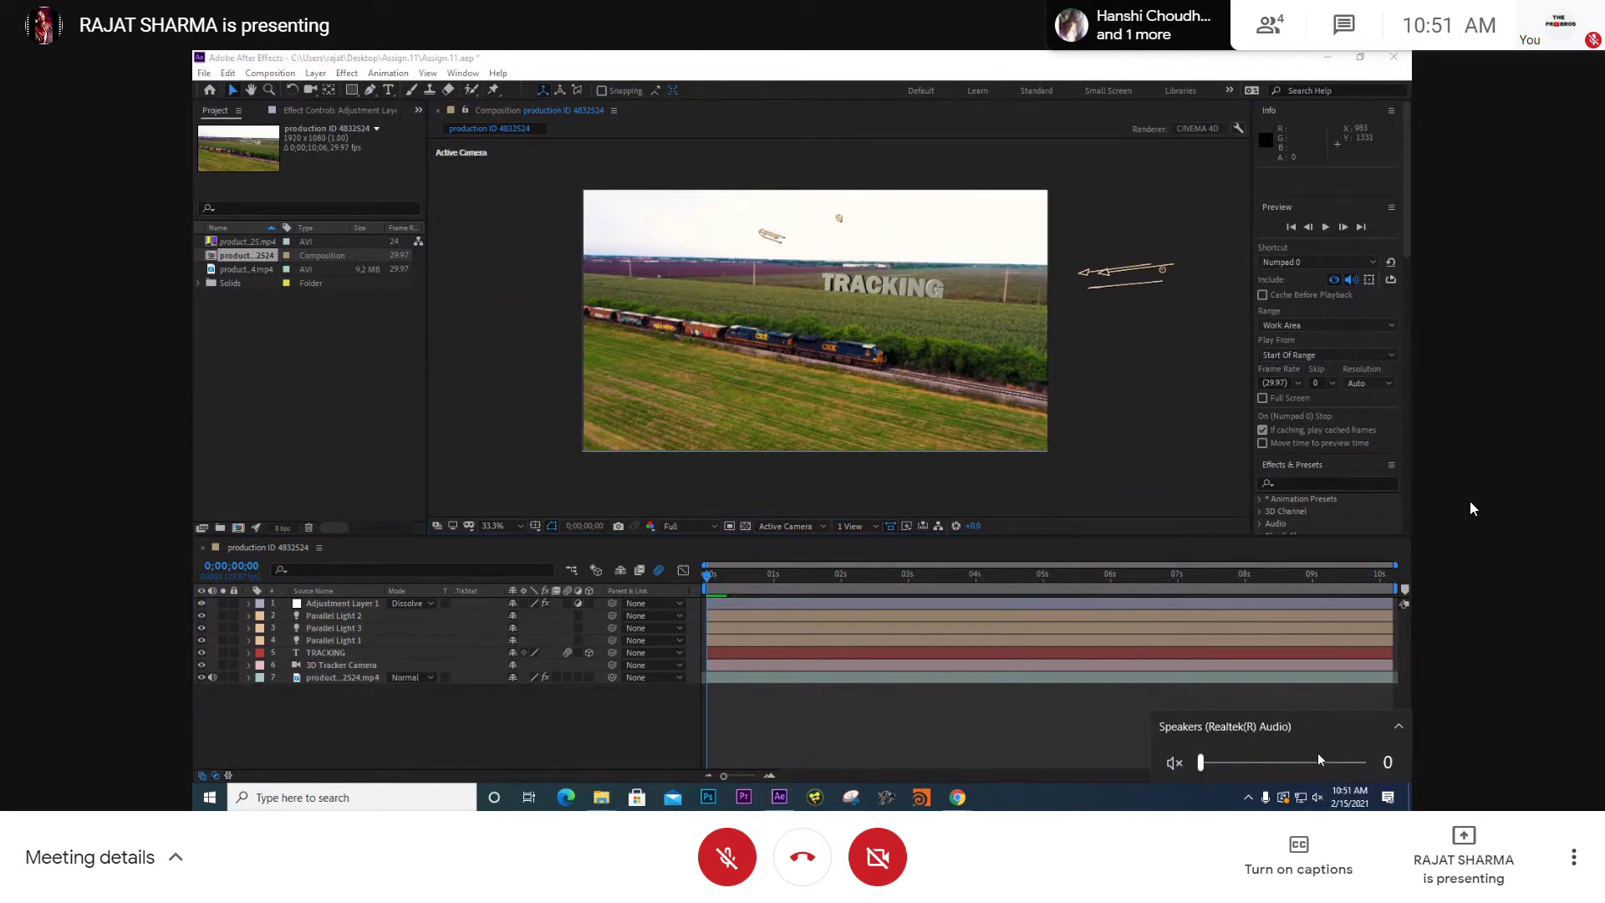
scroll(1318, 755, up, 10)
- Switch to the Google Meet window in Chrome to check the call, and return to After Effects
mouse_move(957, 798)
click(856, 734)
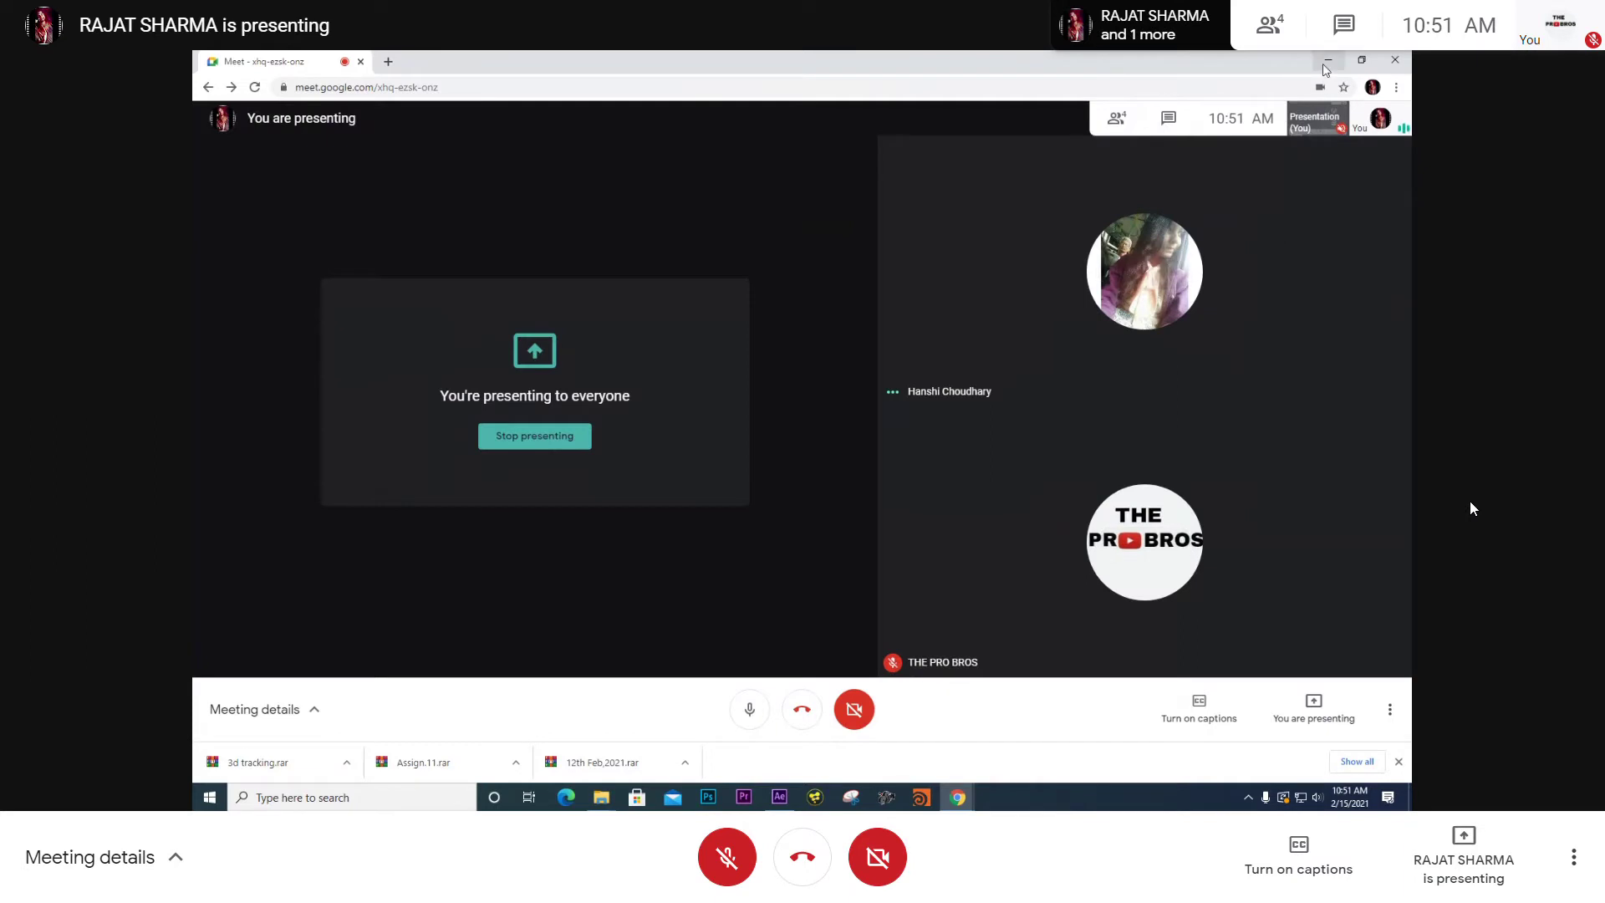
click(1326, 61)
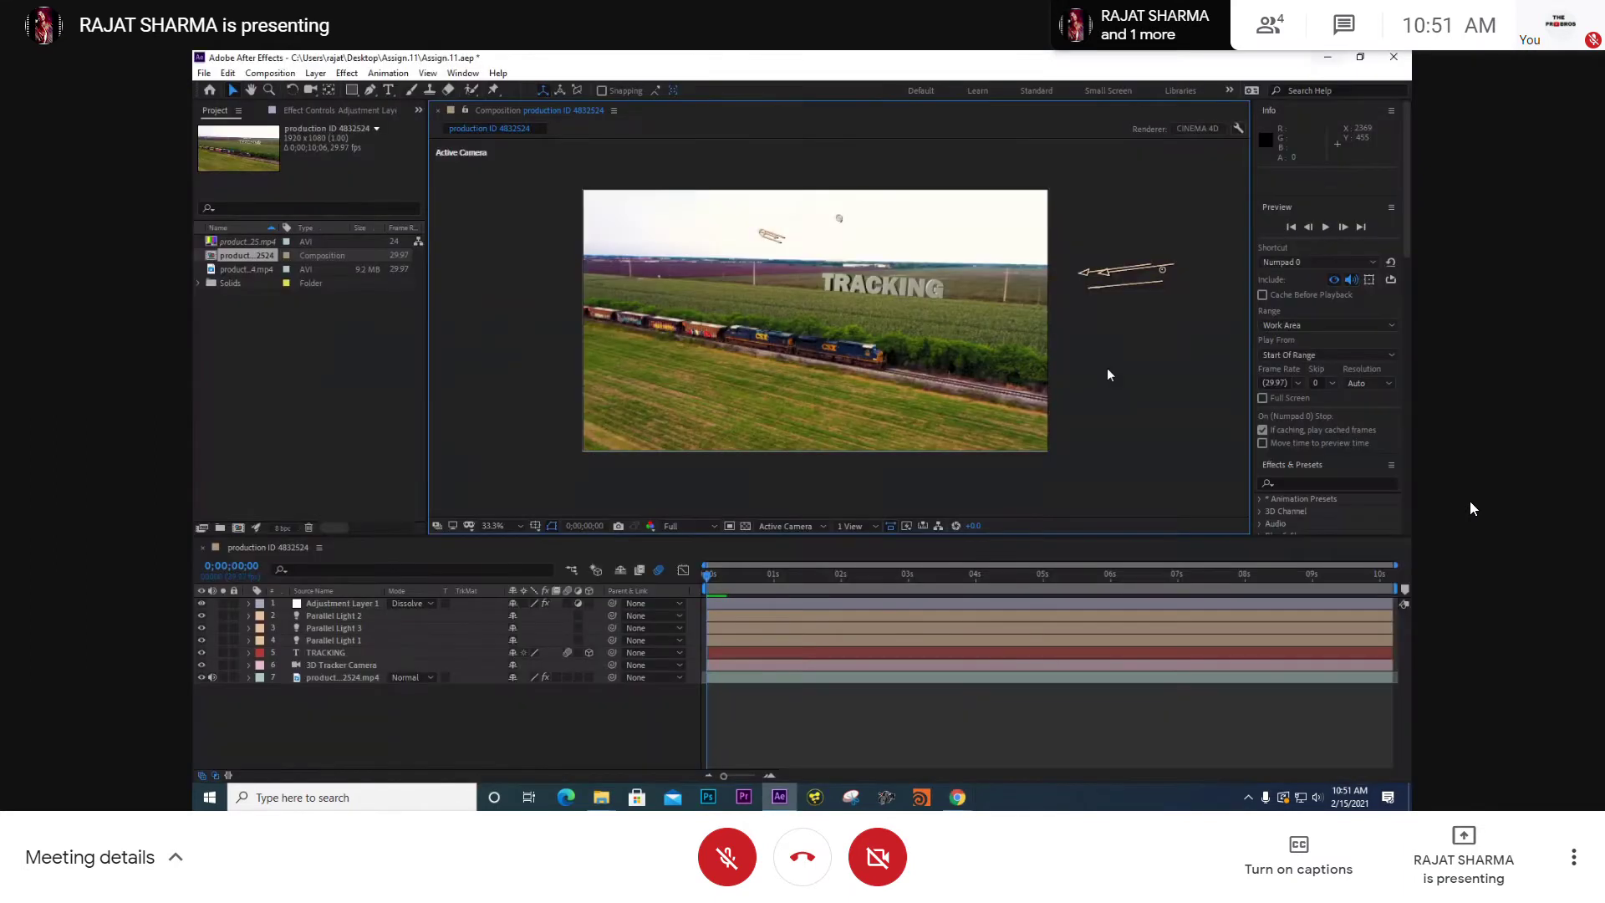
- At 0;00;00;21, examine the TRACKING text layer's transform, geometry and material options, including its Accepts Shadows property
click(754, 575)
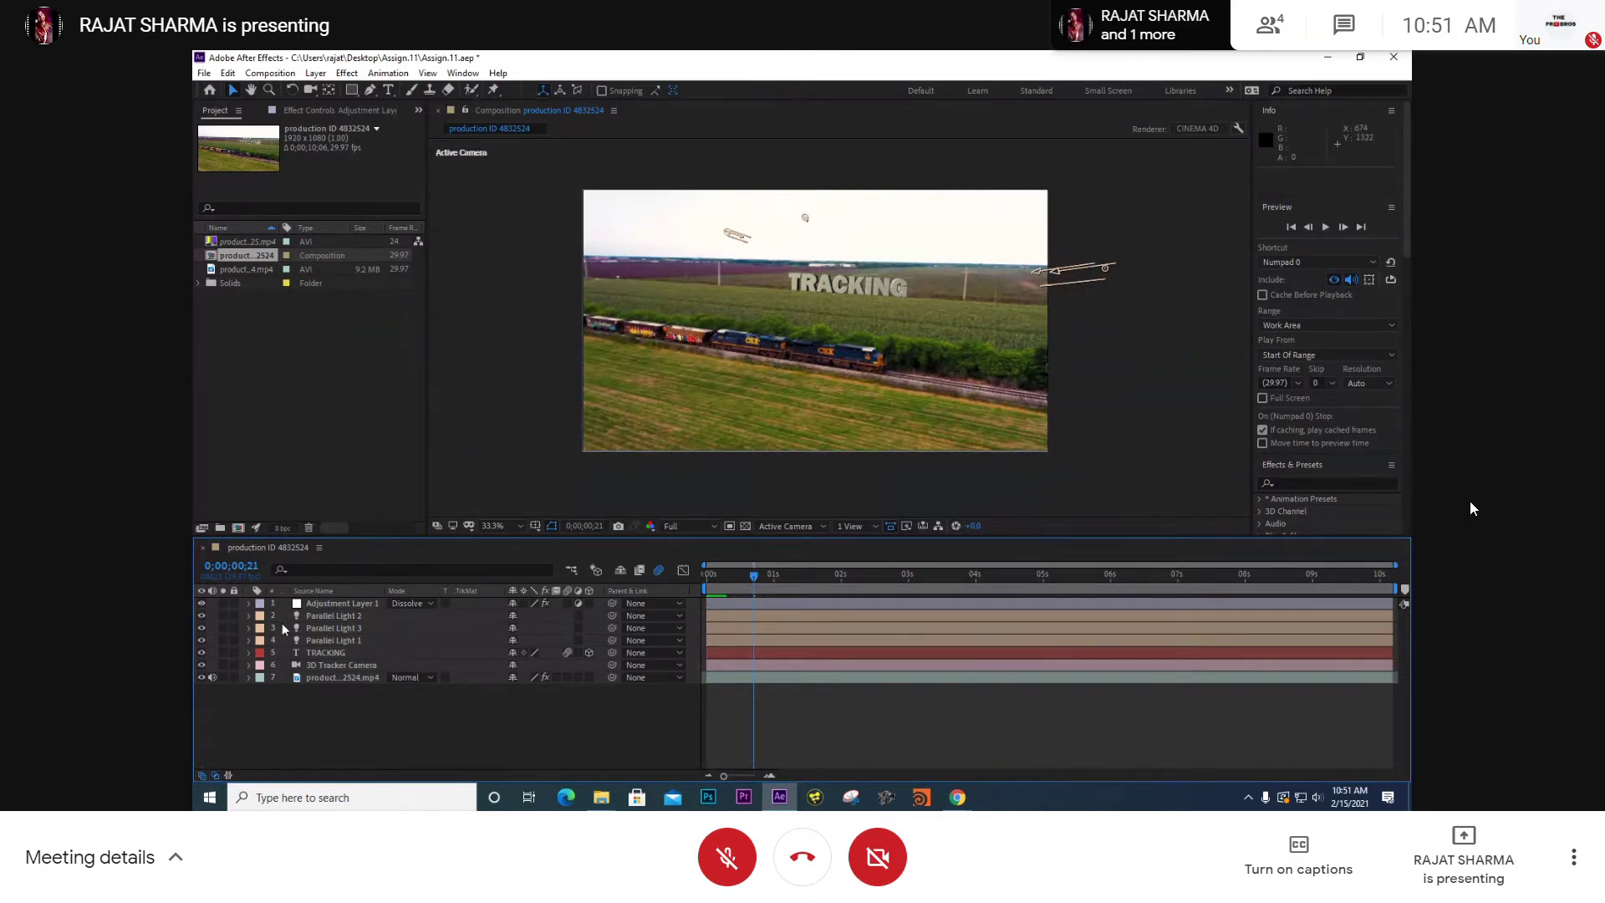
click(317, 655)
click(246, 655)
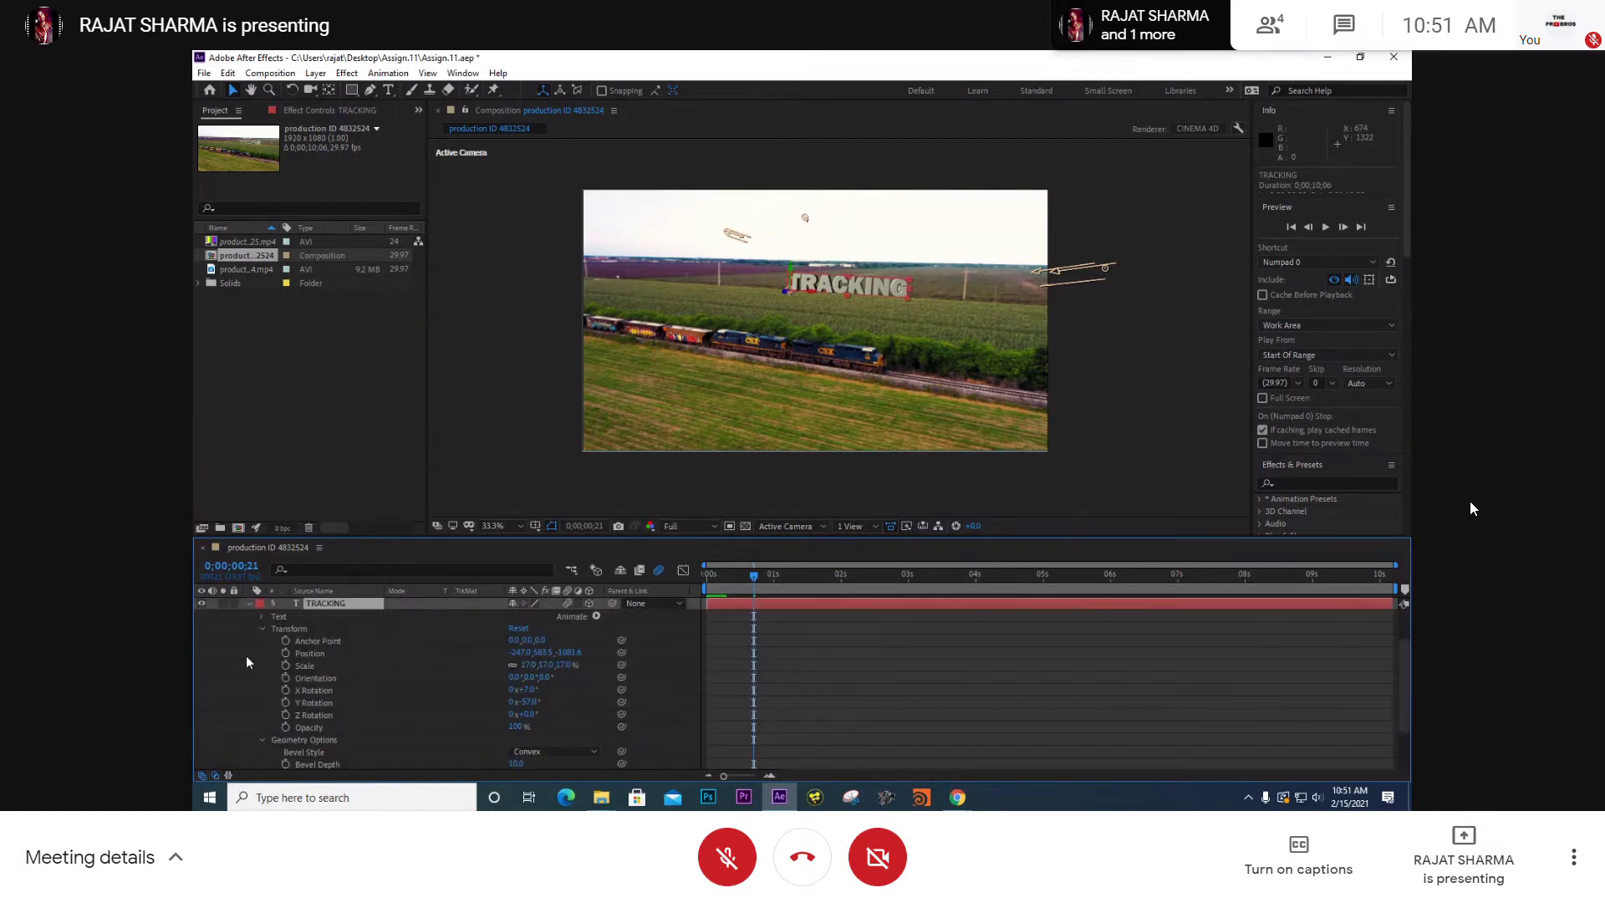
scroll(282, 679, up, 2)
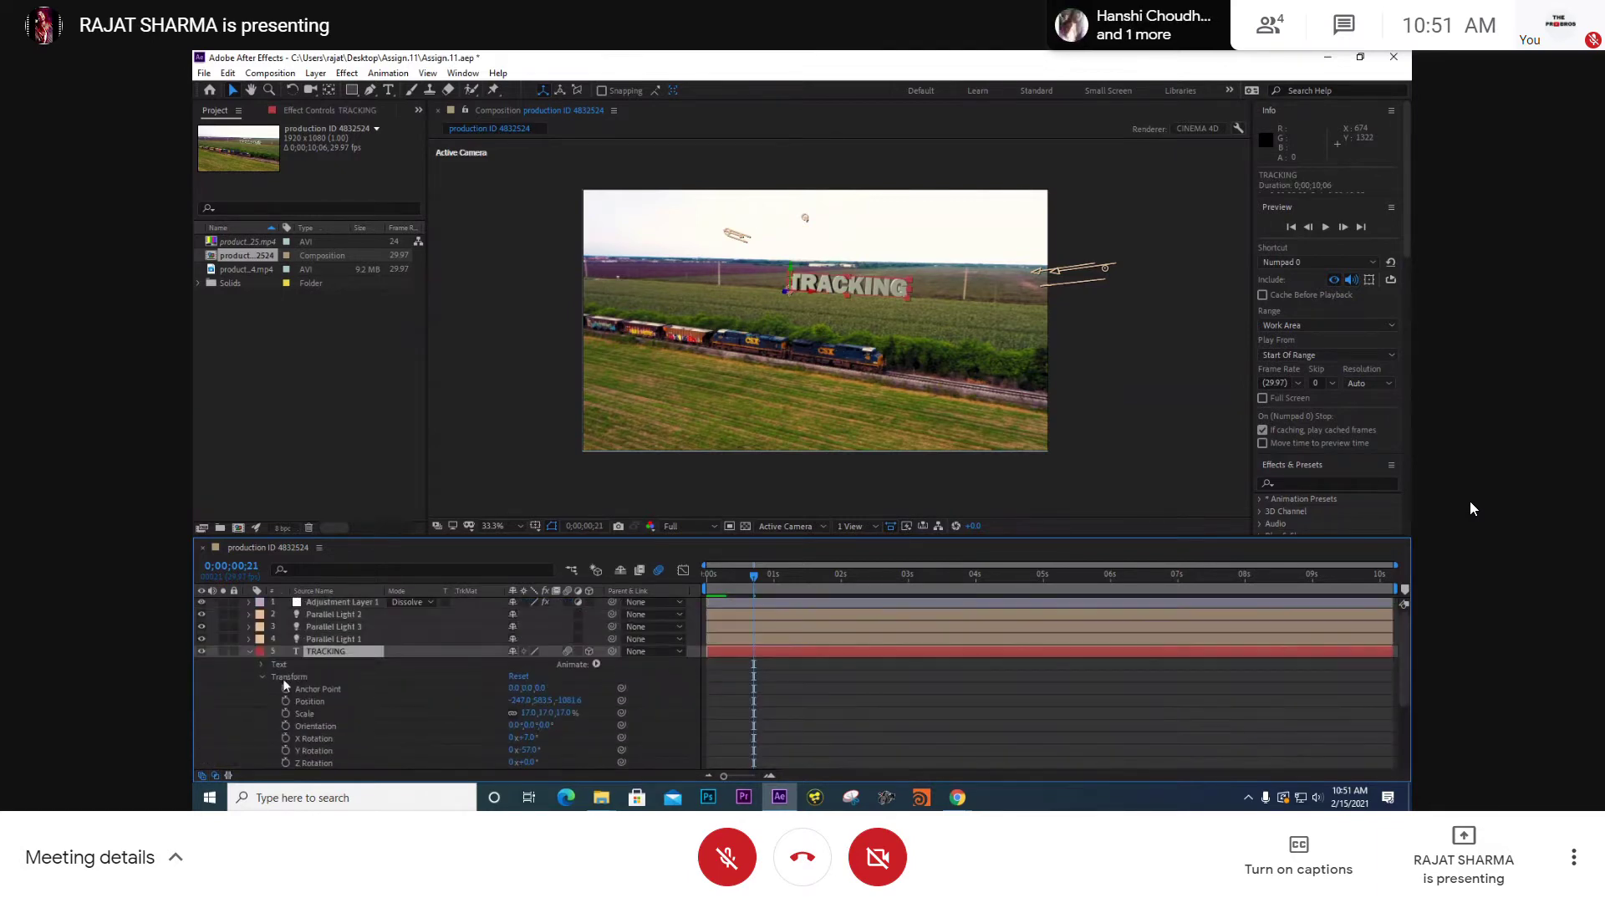
click(260, 675)
click(263, 688)
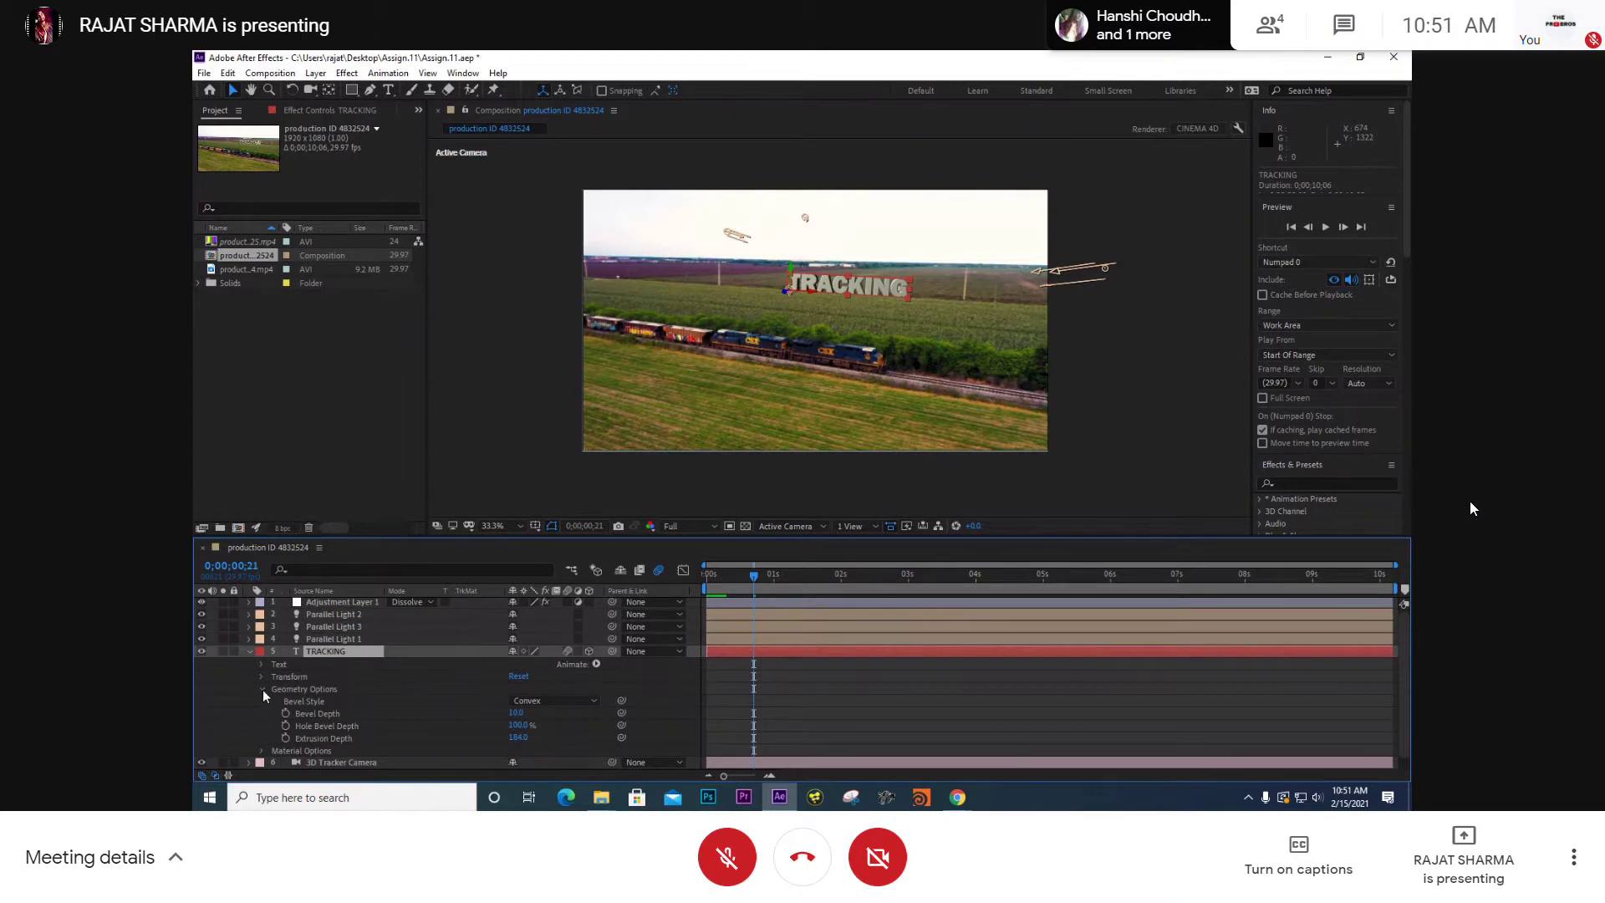
click(262, 688)
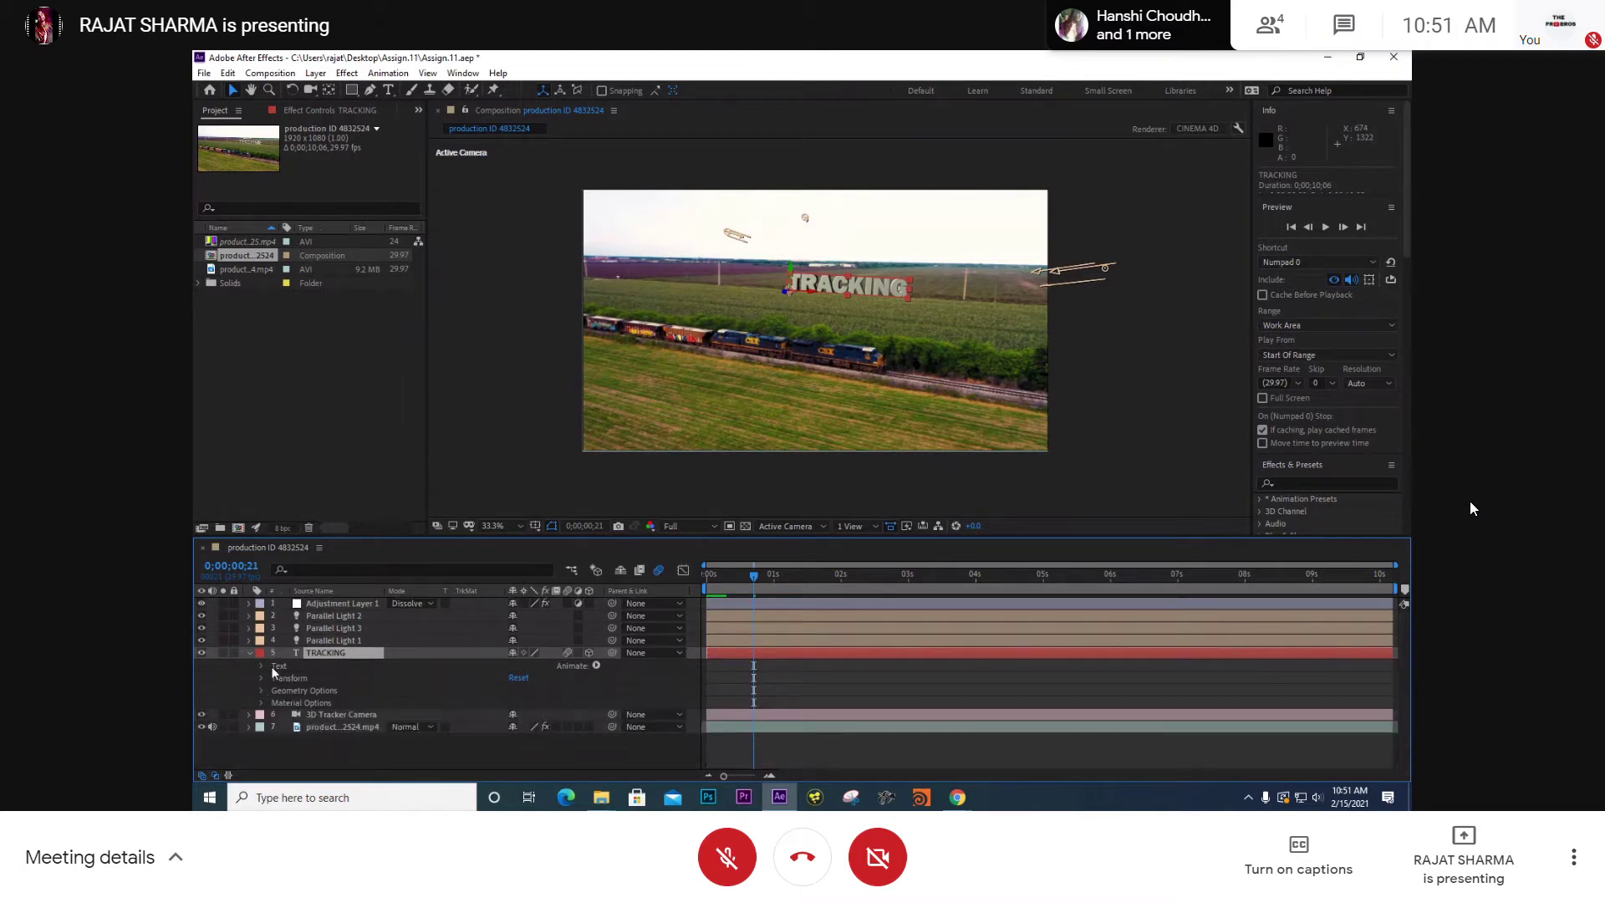
click(260, 690)
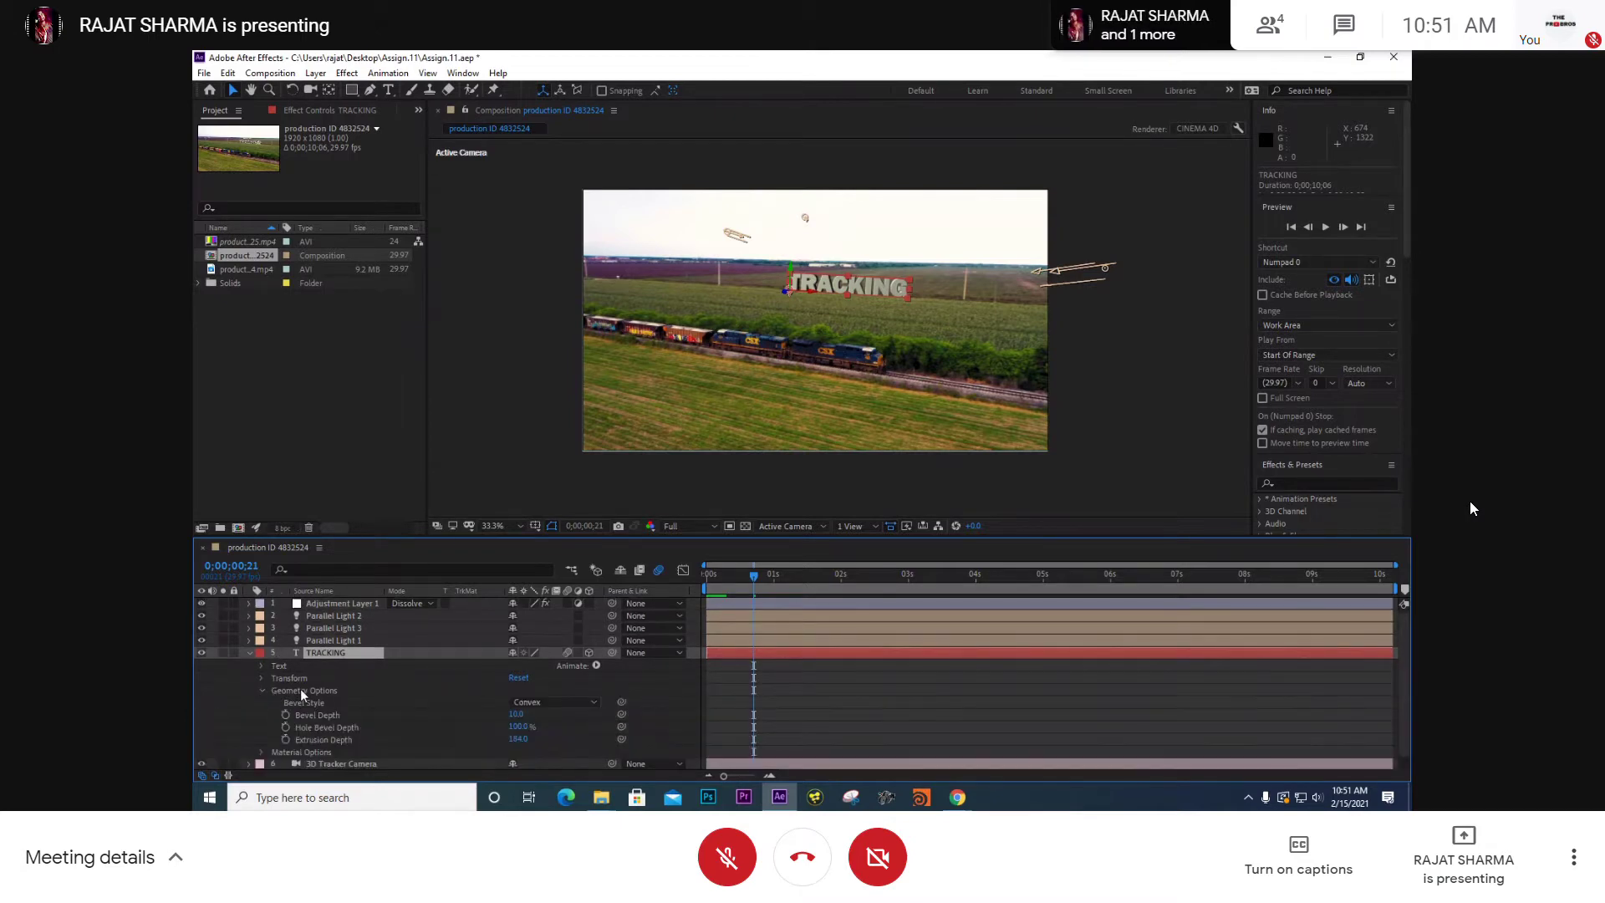
click(261, 751)
scroll(333, 701, down, 3)
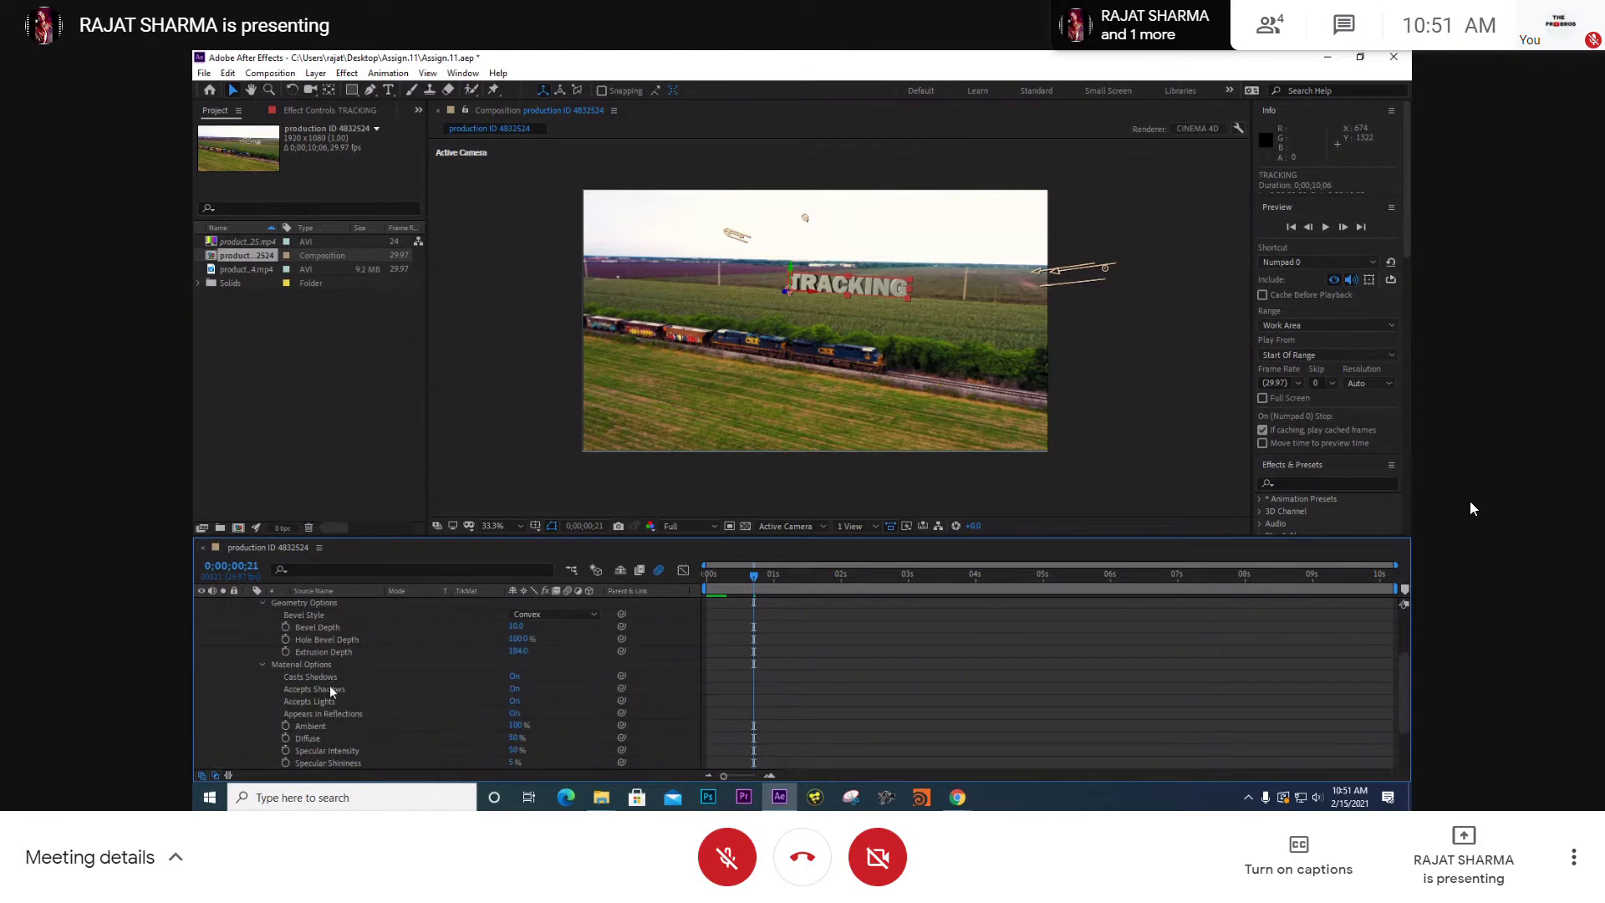
click(330, 687)
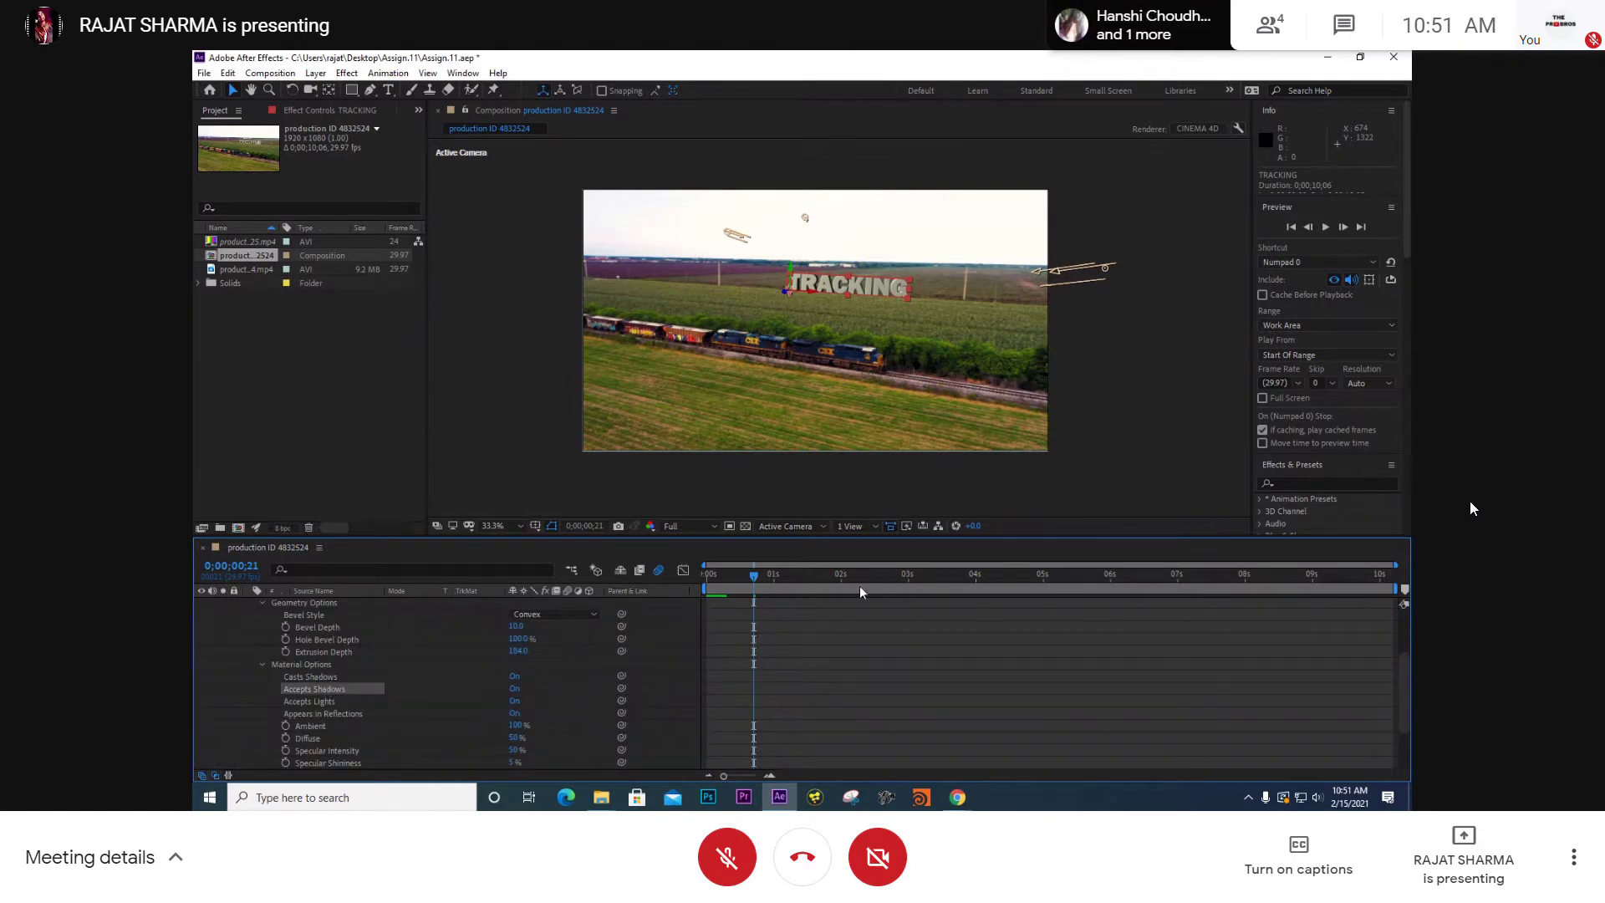
- Set fast previews to Draft and change the TRACKING layer's Accepts Shadows option to Only
click(890, 526)
click(933, 575)
click(514, 688)
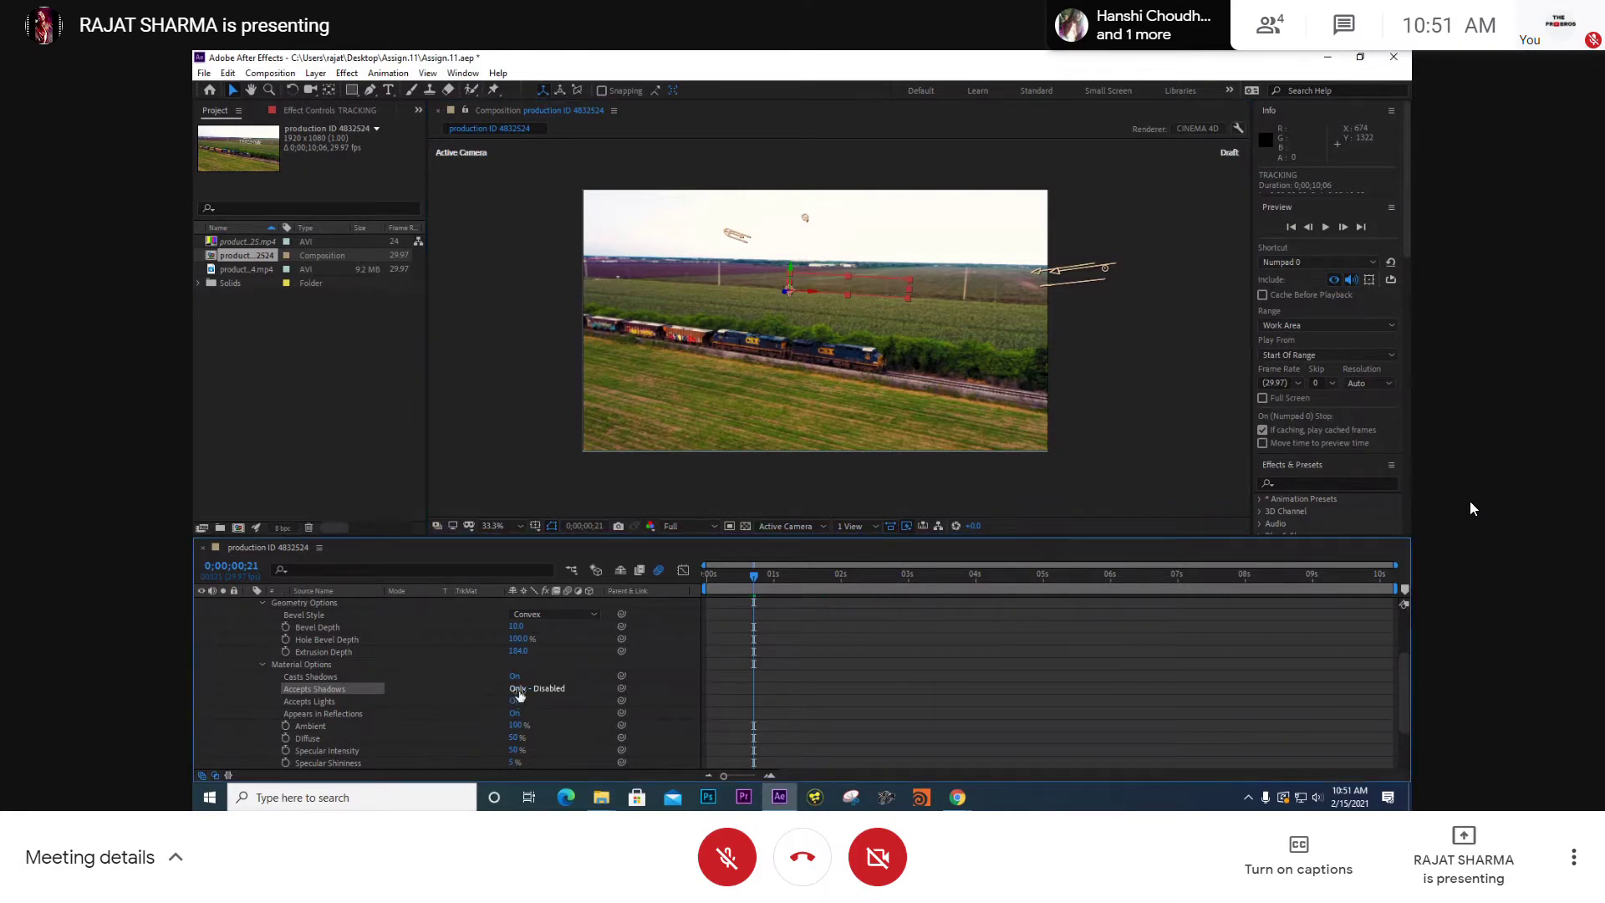
- Change the composition's 3D renderer to Ray-traced 3D (Deprecated)
click(1201, 133)
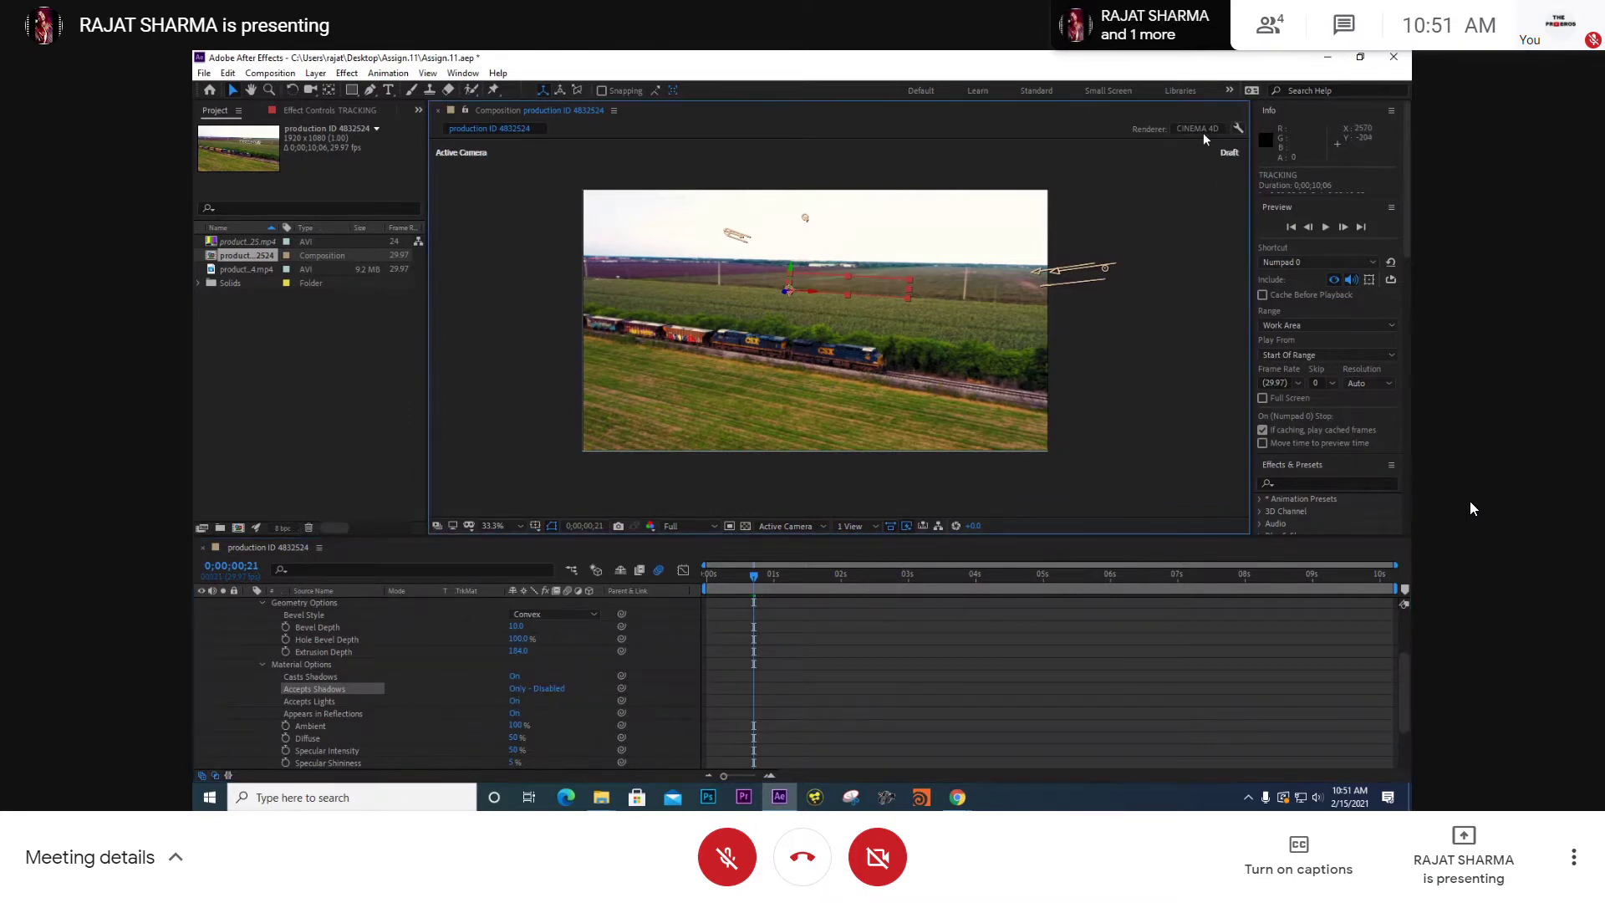
click(1202, 132)
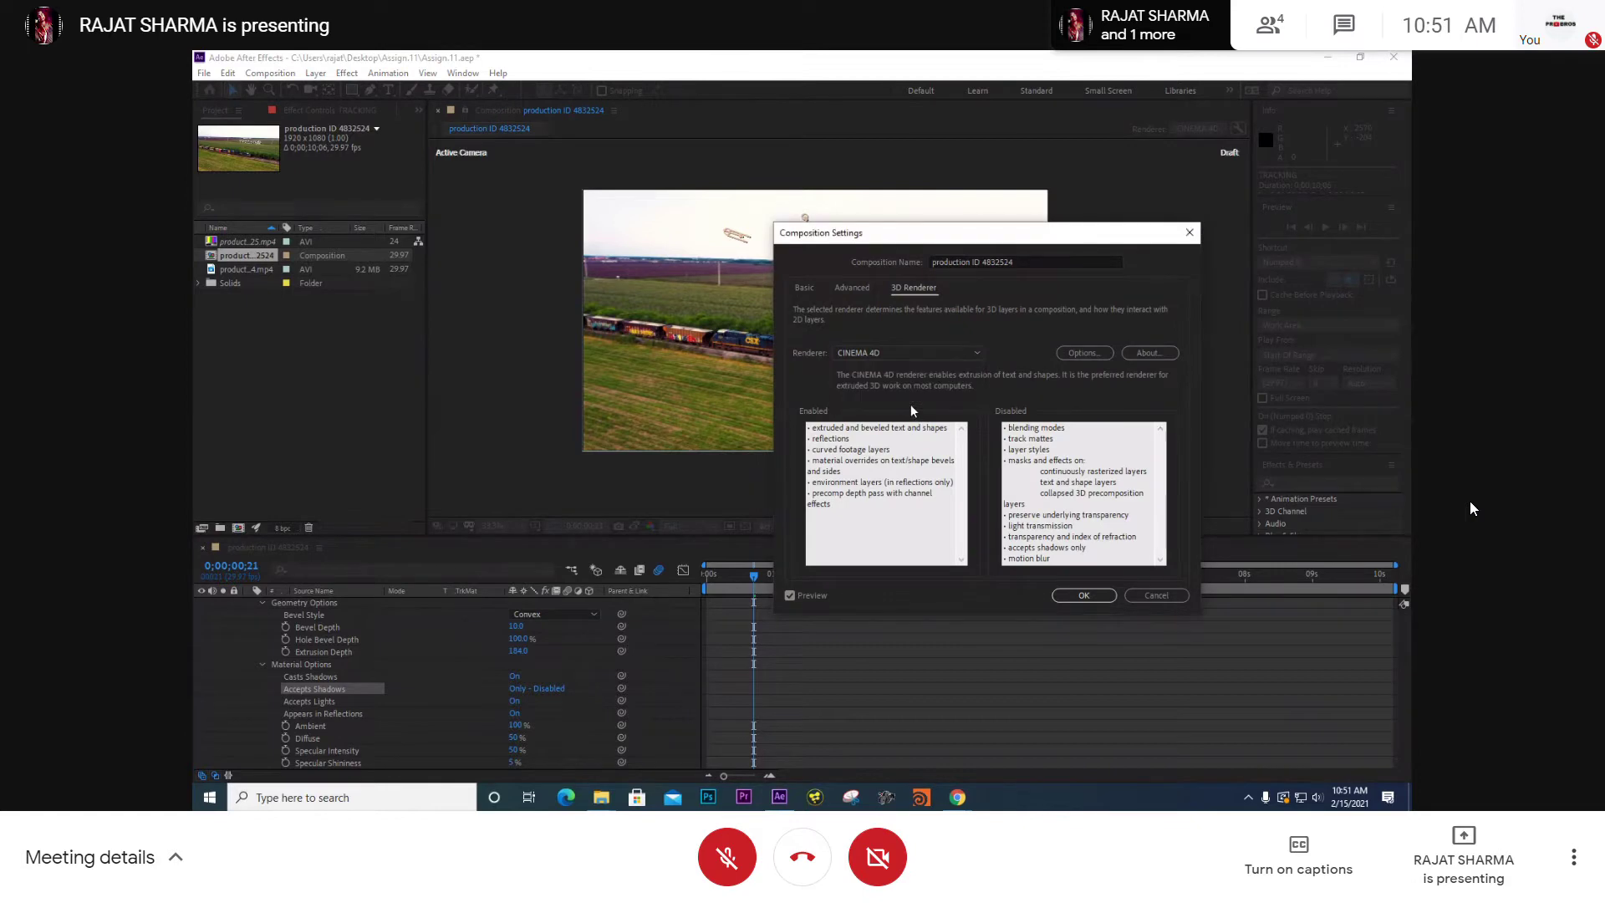
click(1078, 595)
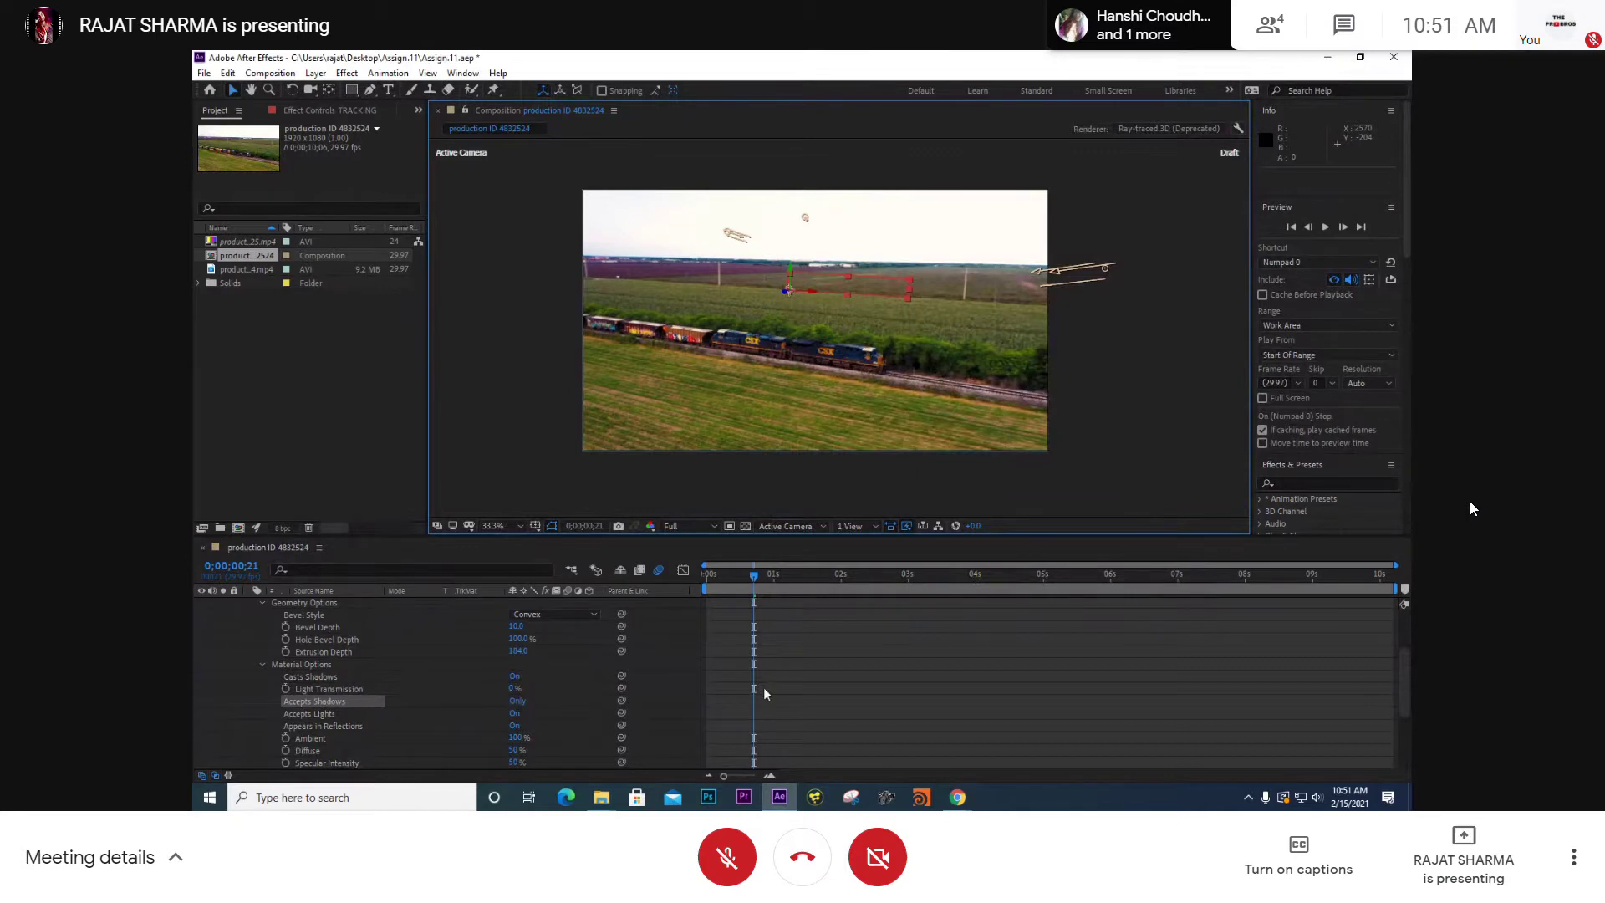
- Review the available 3D renderers in the composition settings and close the dialog without changing the renderer
click(1154, 132)
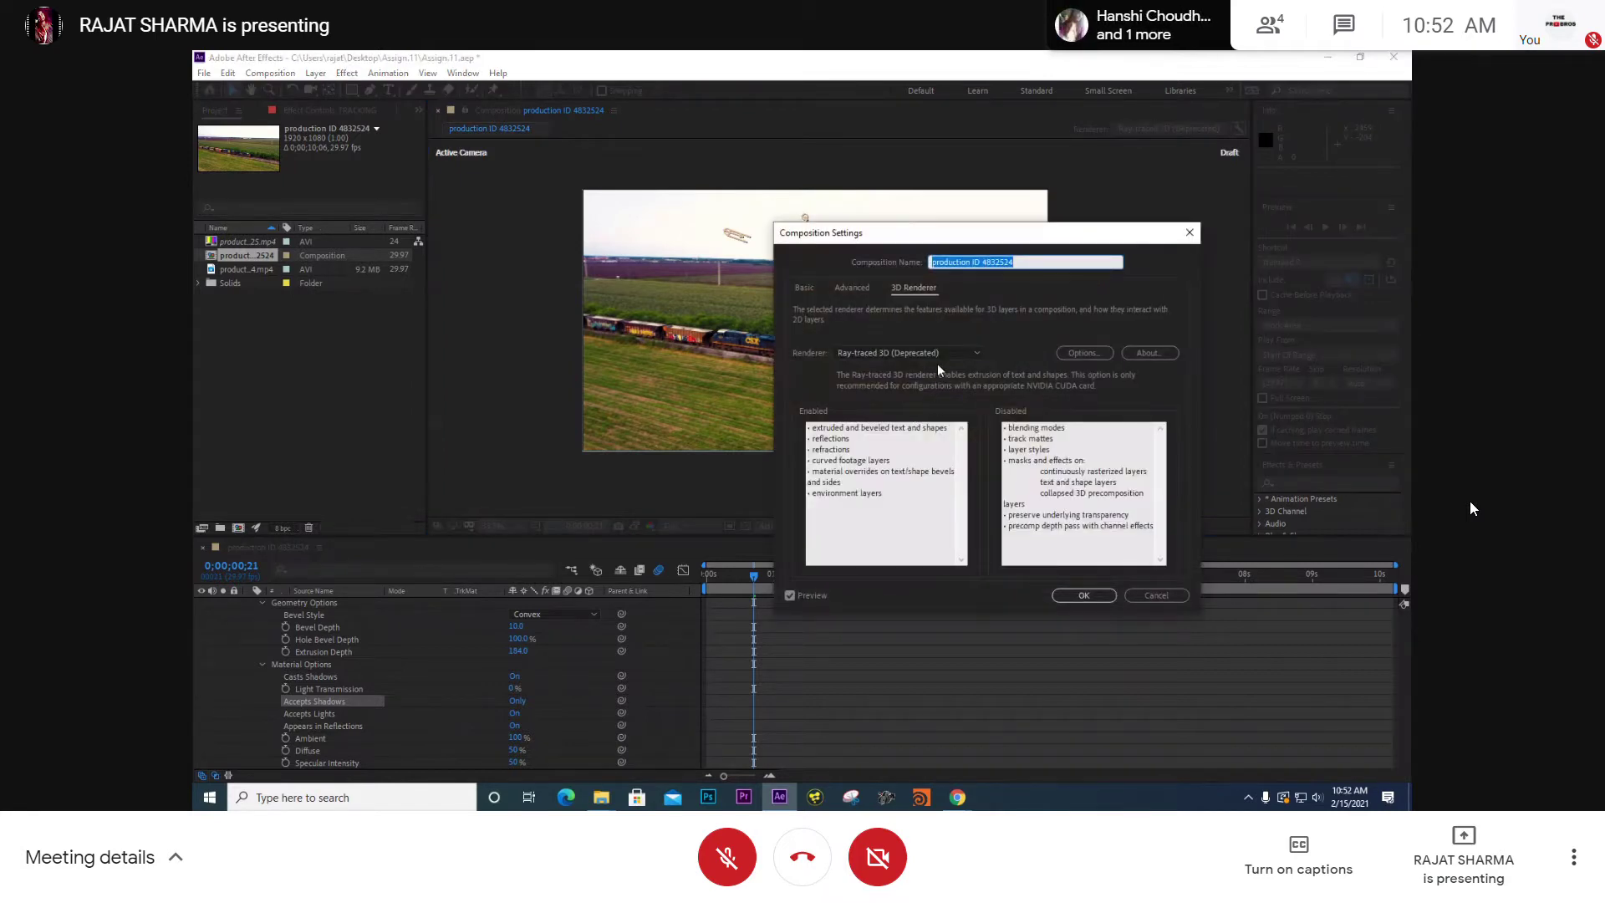
click(936, 358)
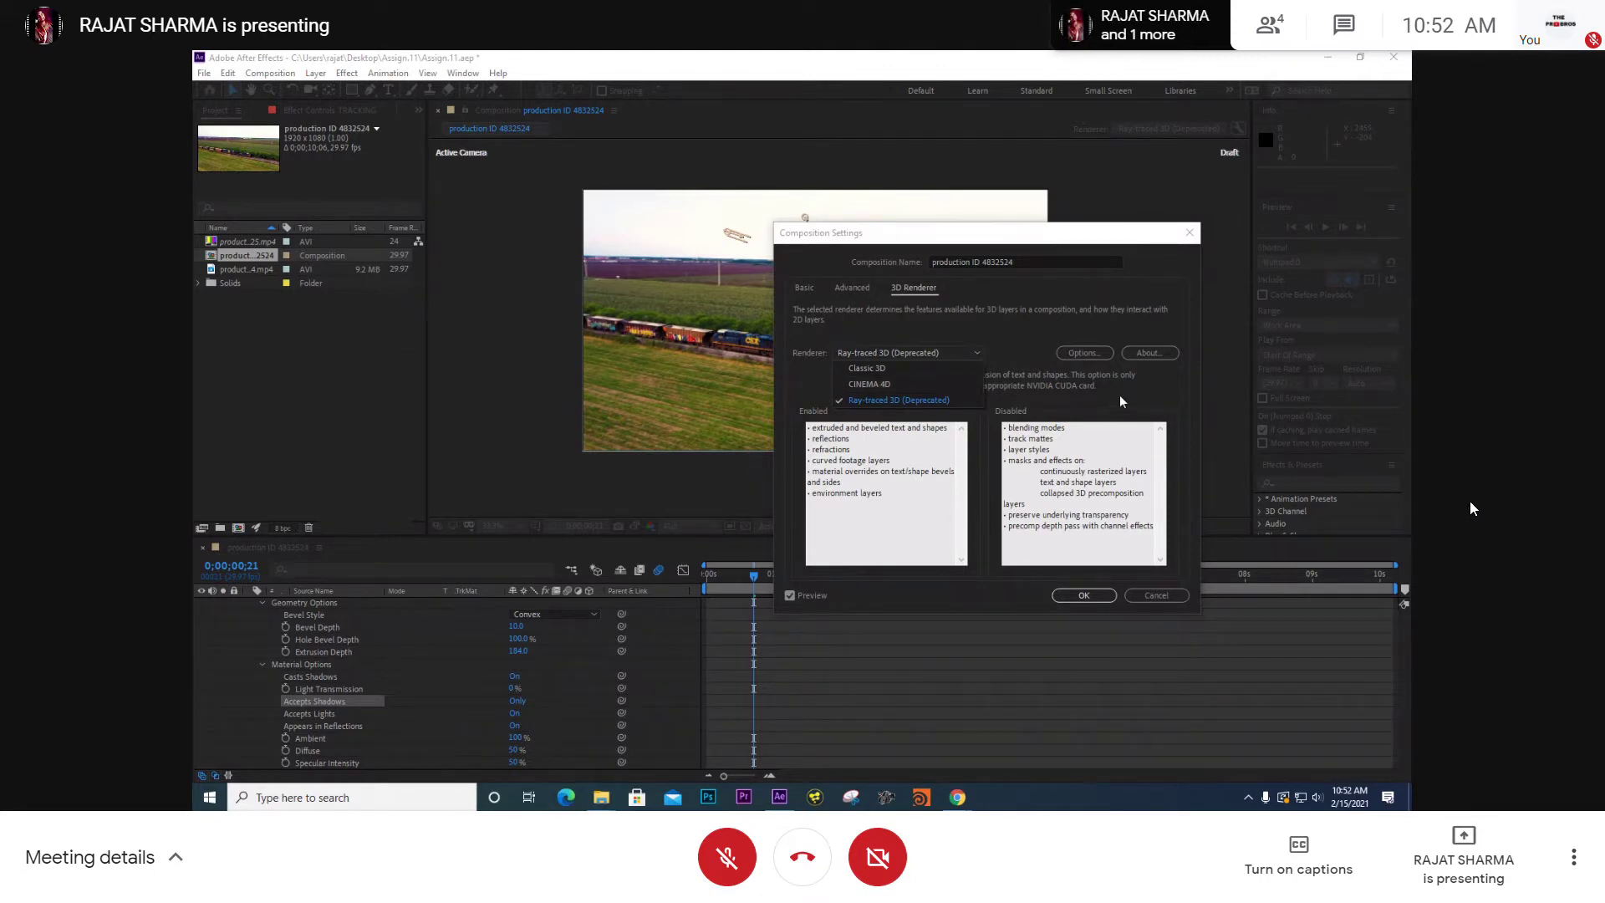
click(1147, 307)
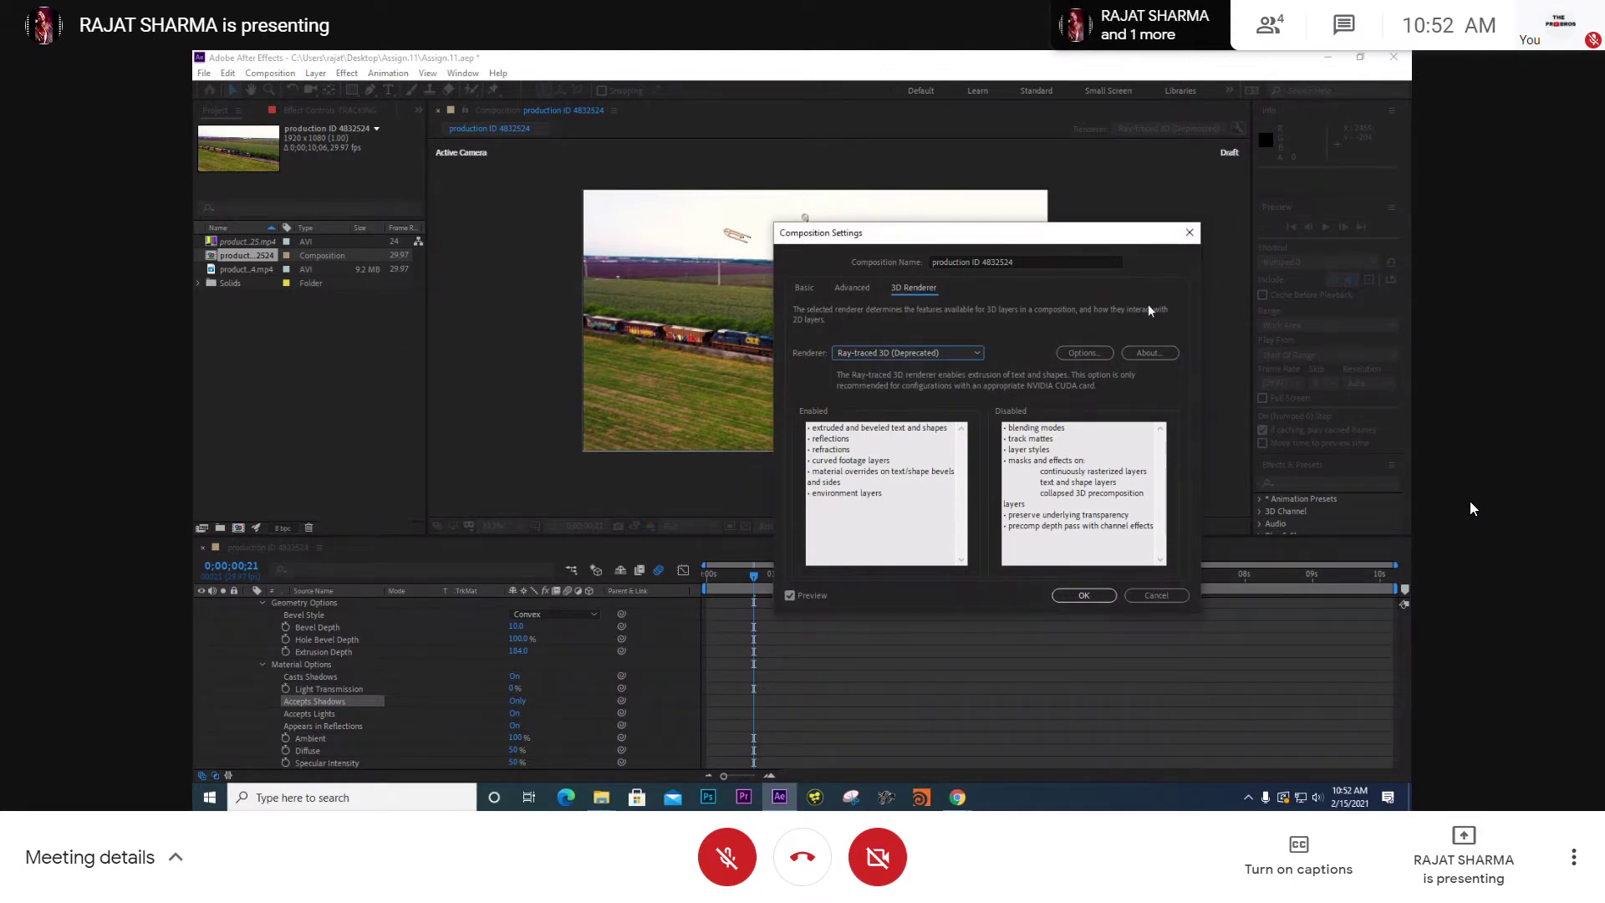
click(1186, 240)
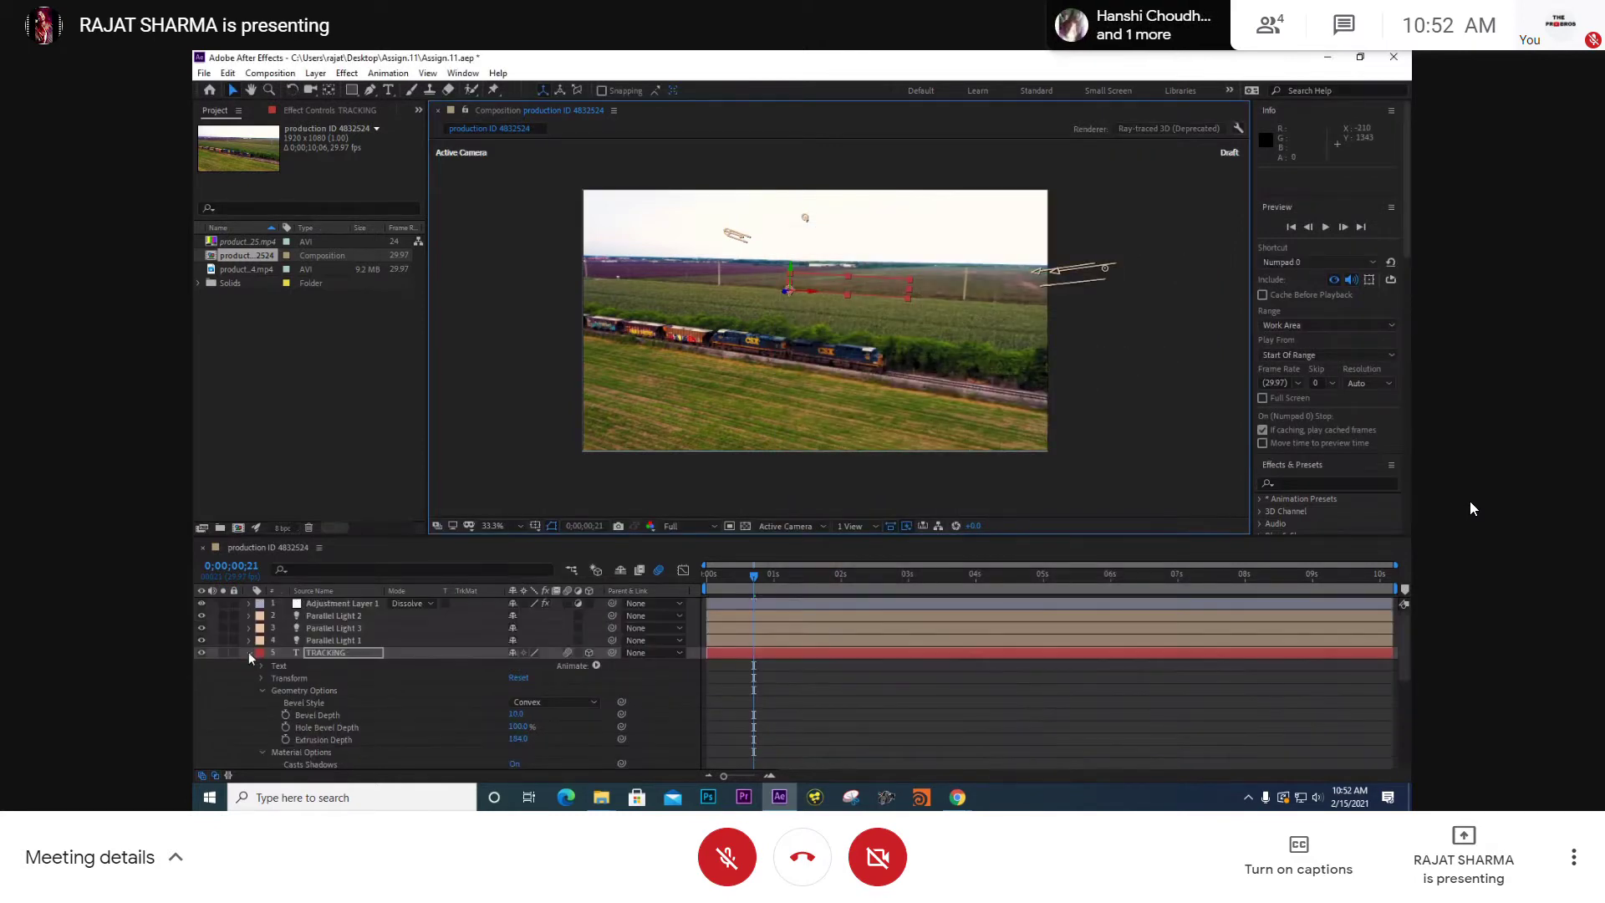
- Collapse the TRACKING layer's properties and delete all footage, compositions and solids from the project
click(249, 656)
drag(322, 358, 279, 245)
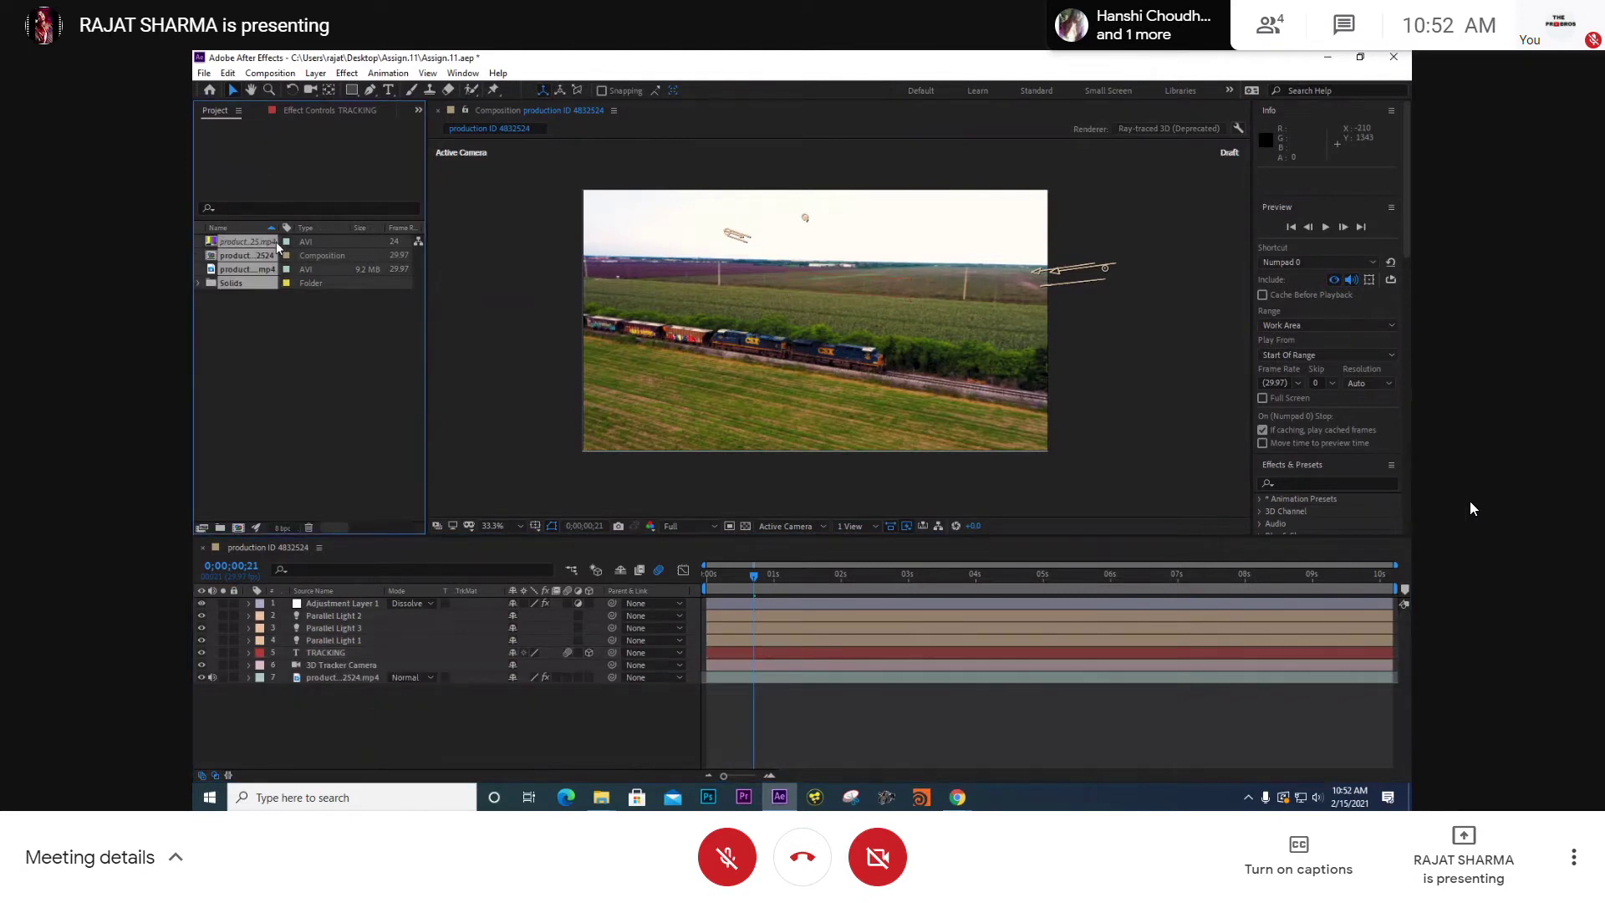
key(Delete)
key(Return)
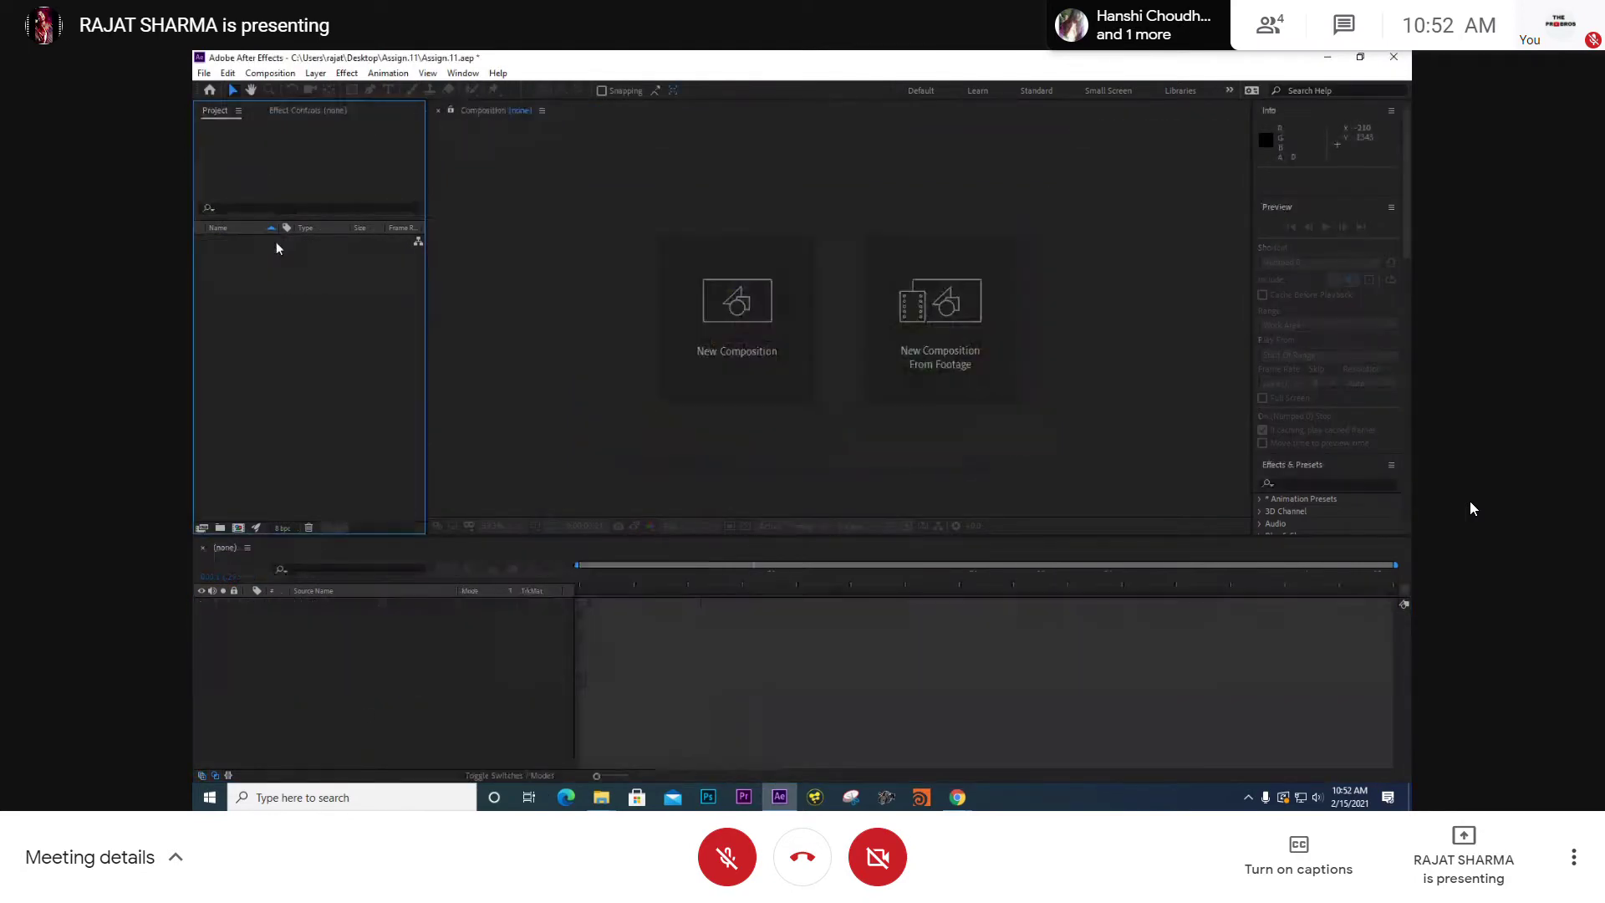
- Switch to File Explorer, close the Assign.11 folder and extract the 3d tracking folder from 3d tracking.rar to the desktop
mouse_move(603, 803)
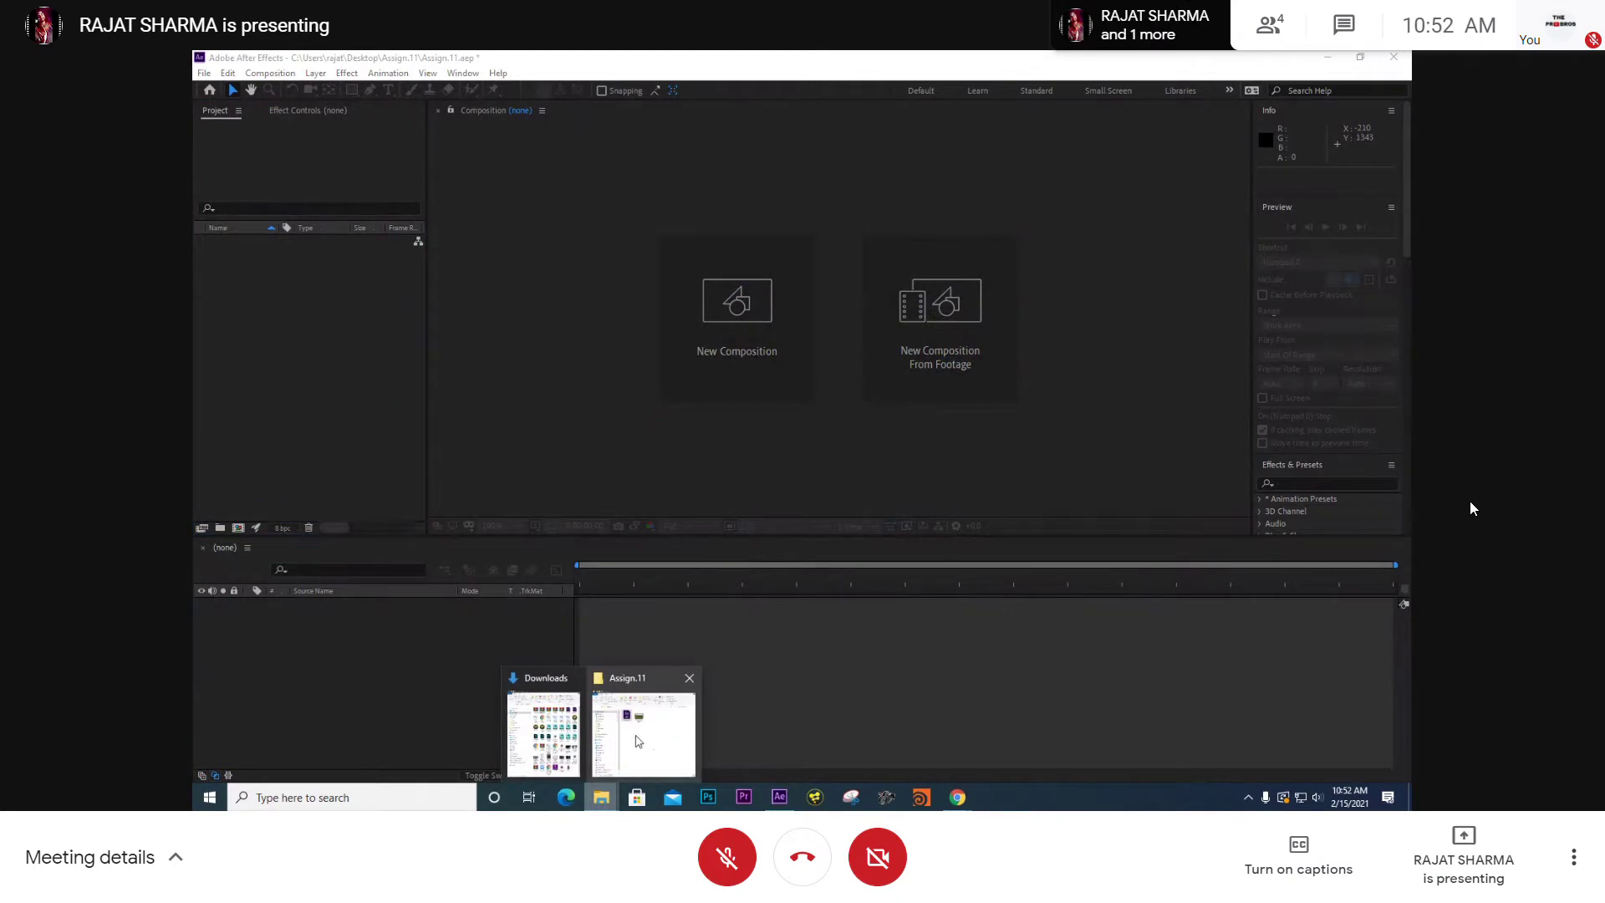
click(648, 740)
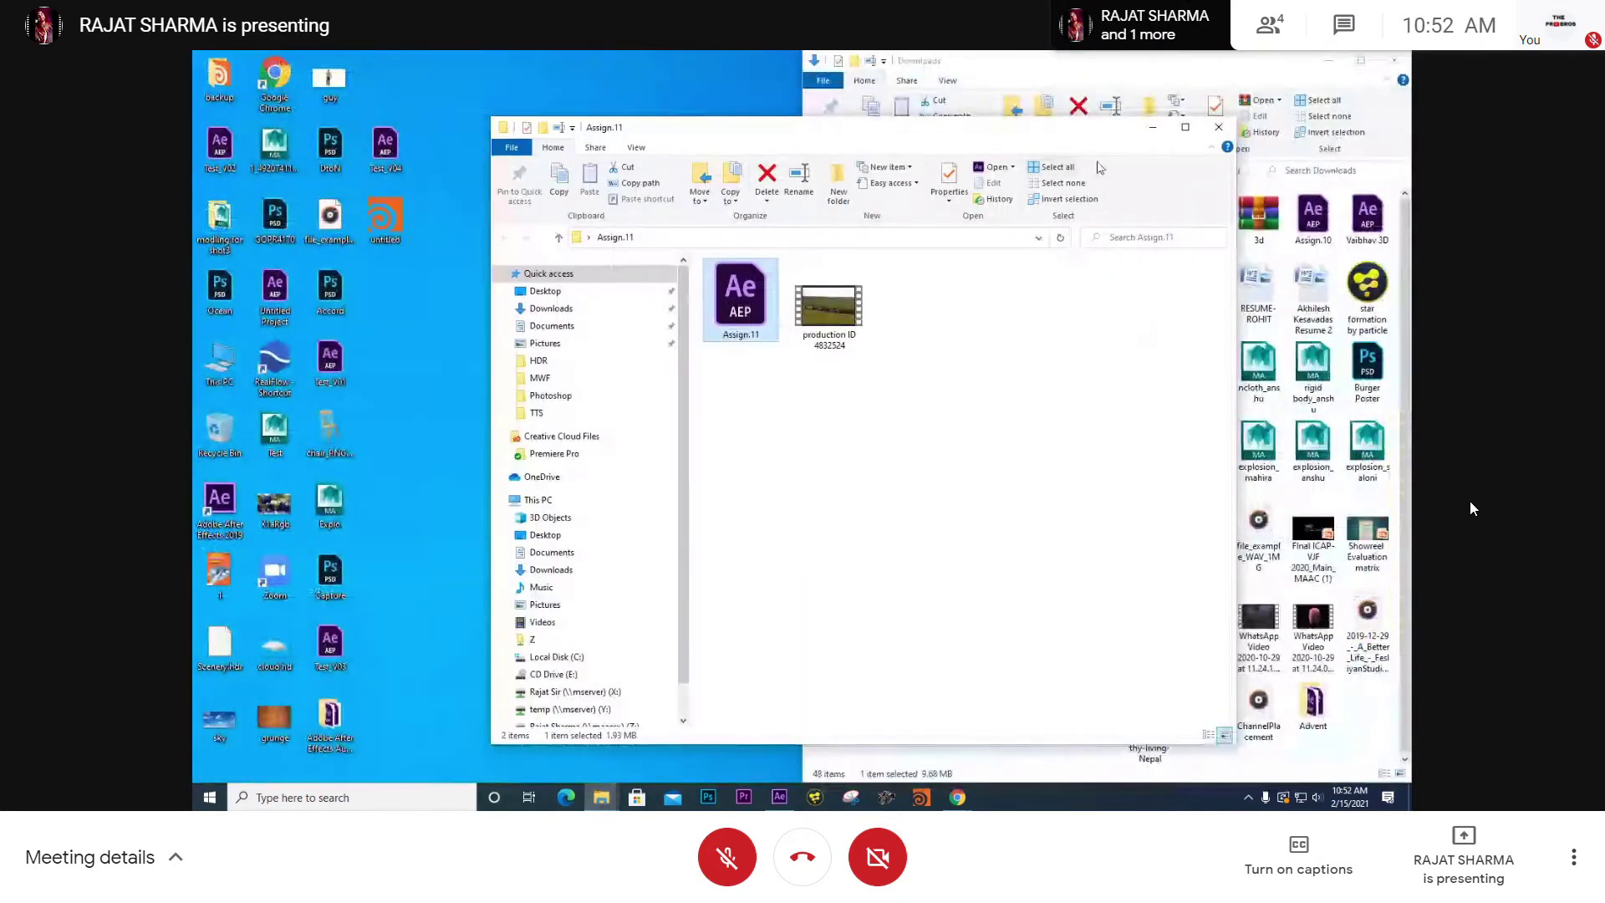
click(1220, 127)
double_click(1041, 215)
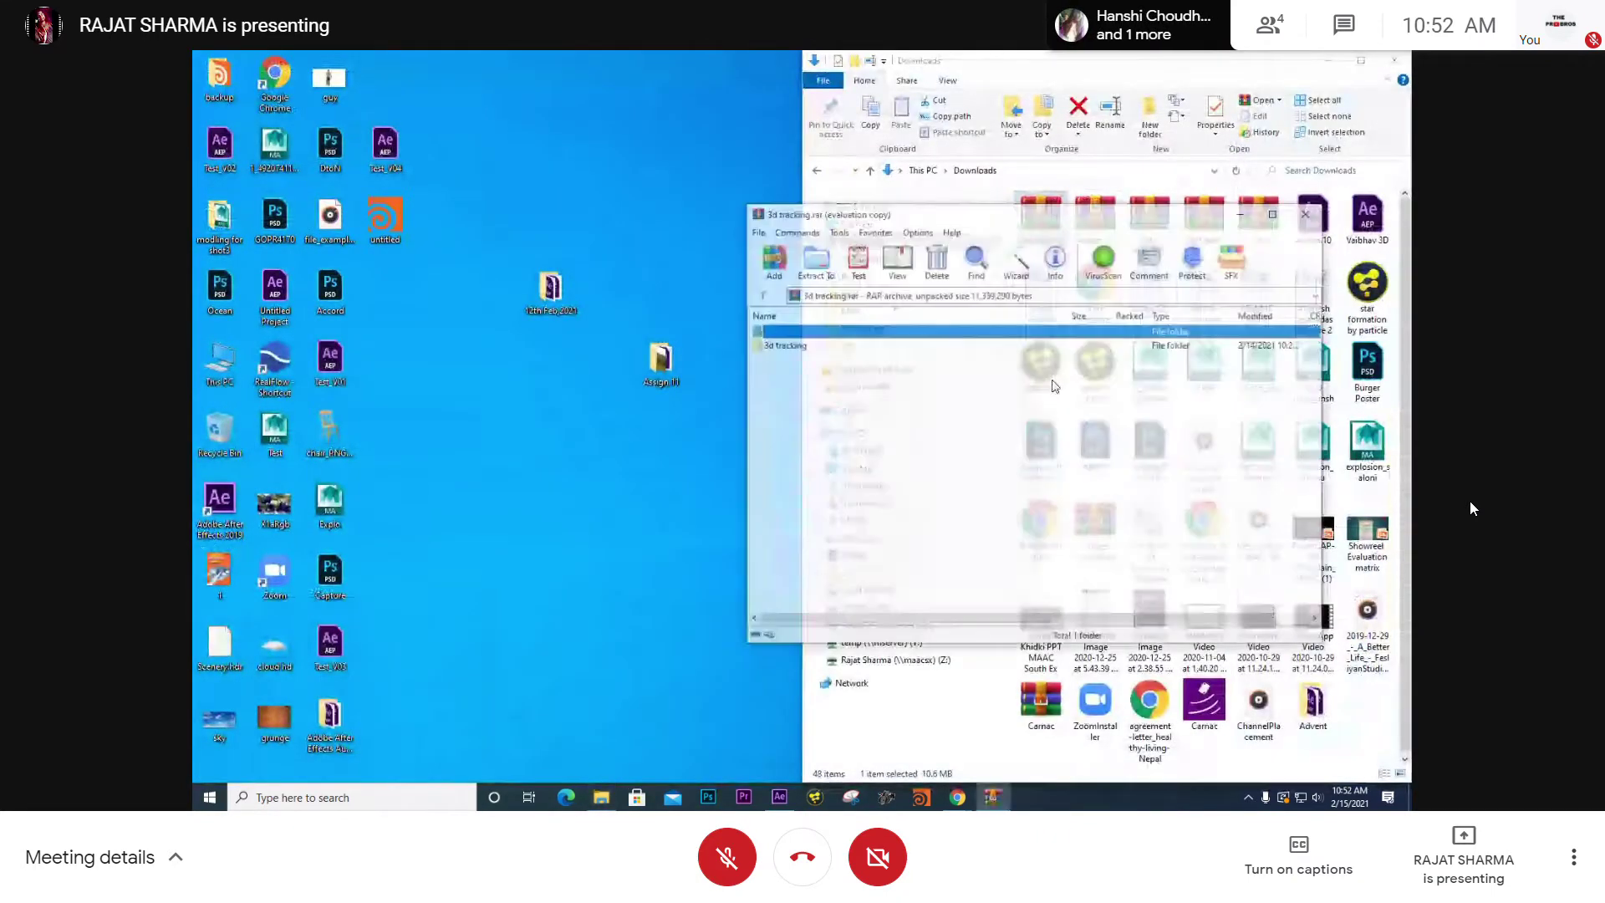
drag(782, 345, 700, 465)
key(Escape)
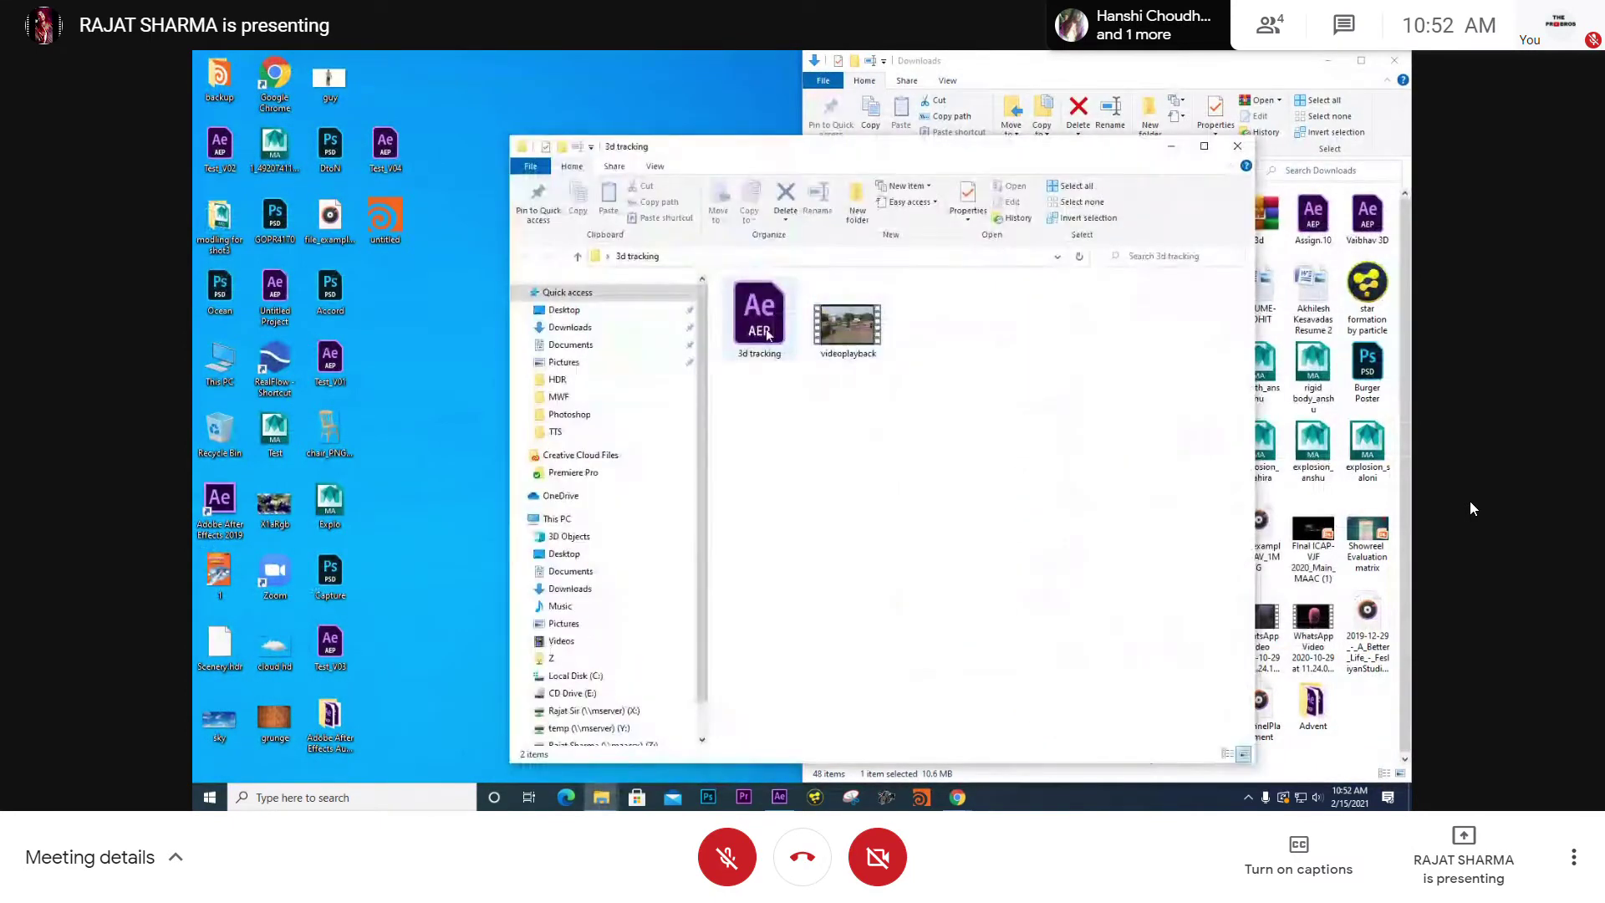
- Open the 3d tracking project in After Effects and collapse the top solid layer's properties
click(761, 322)
double_click(775, 343)
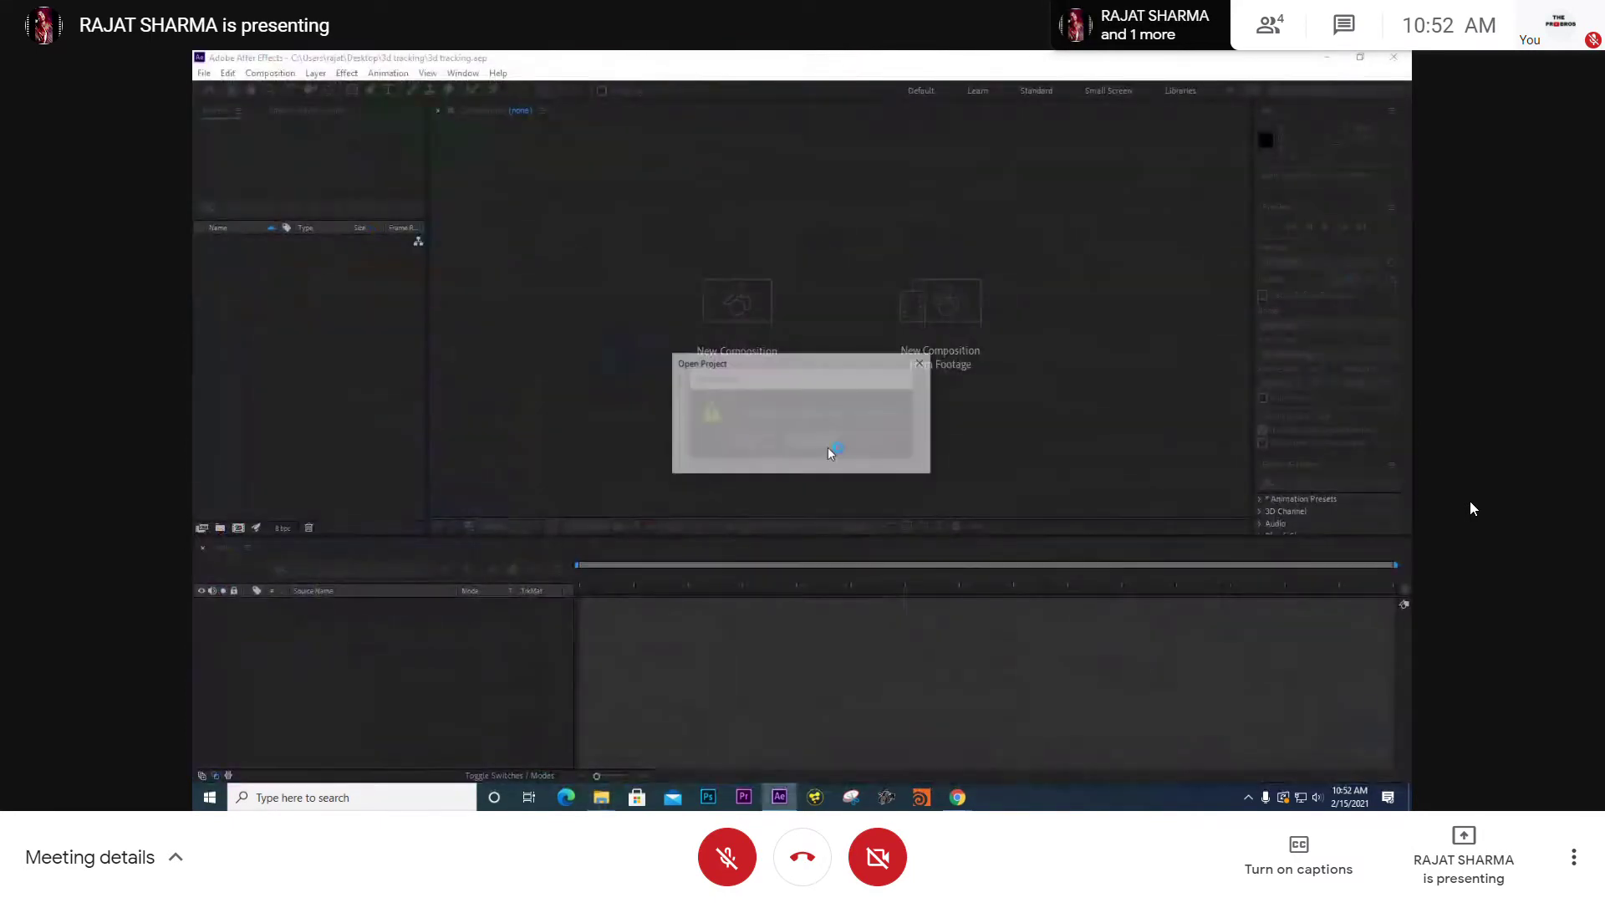
key(Return)
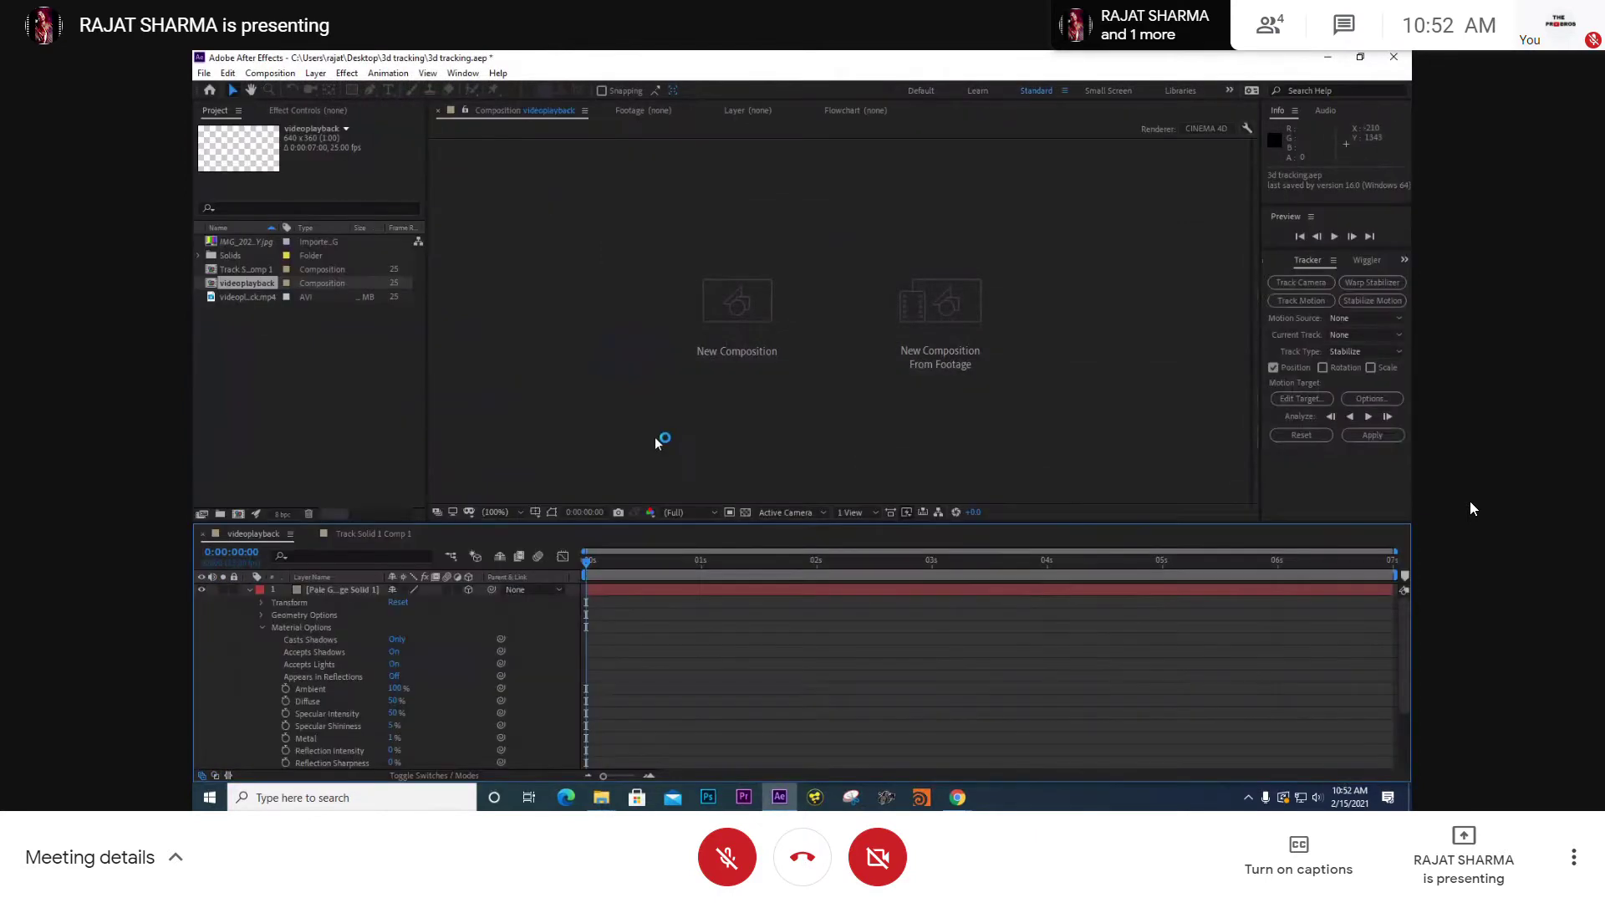
click(251, 590)
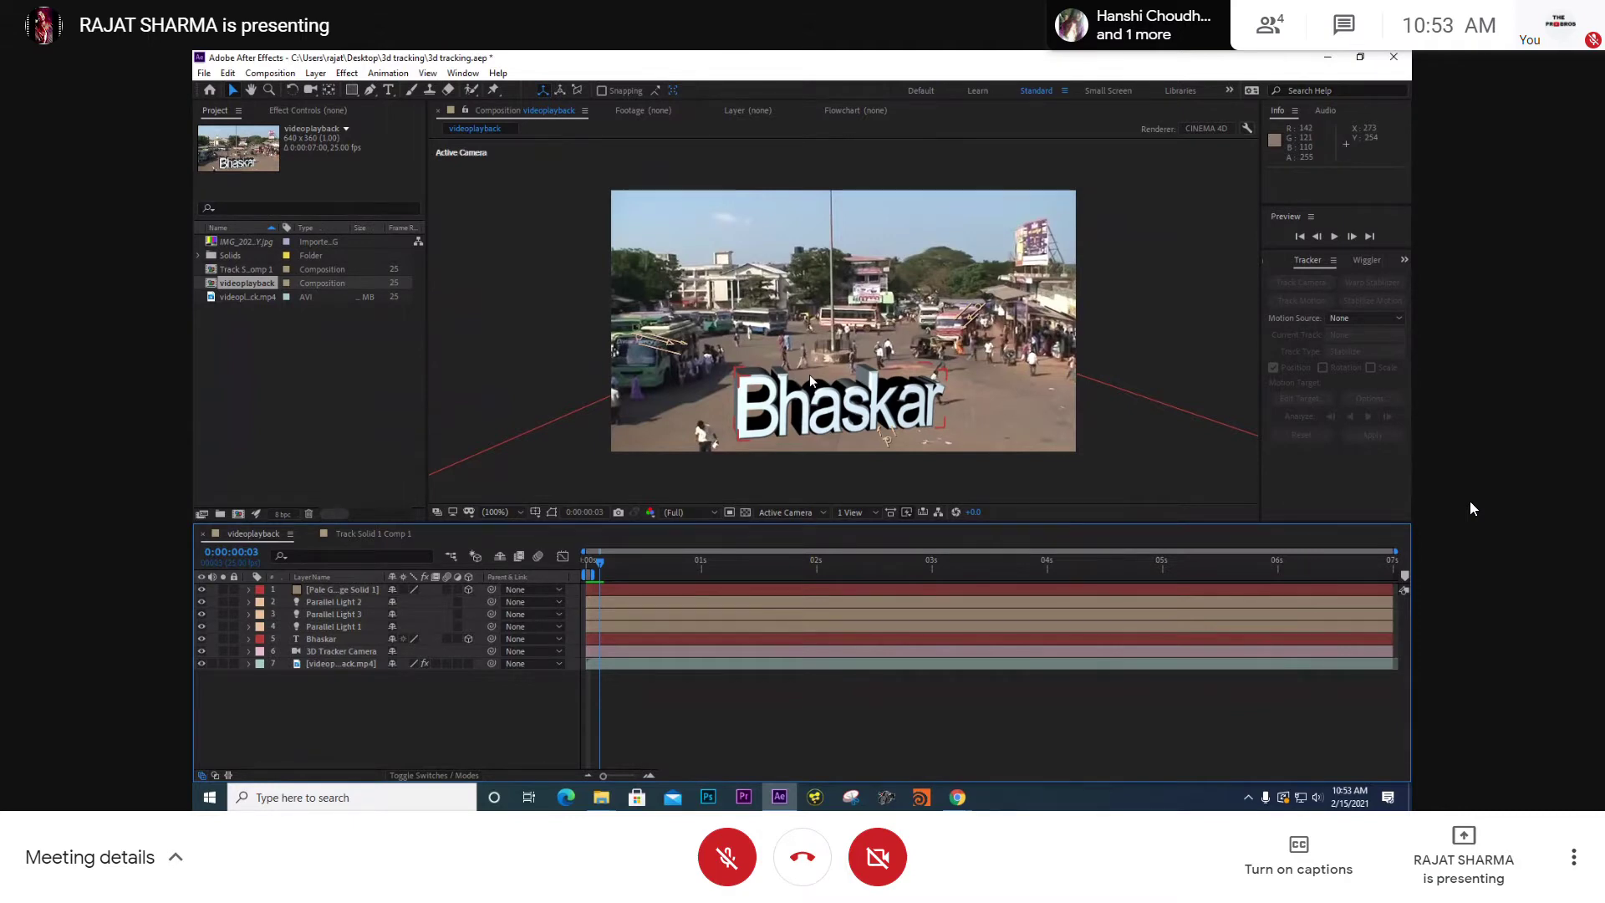
- Extend the work area across the whole videoplayback composition and preview it from the first frame
key(space)
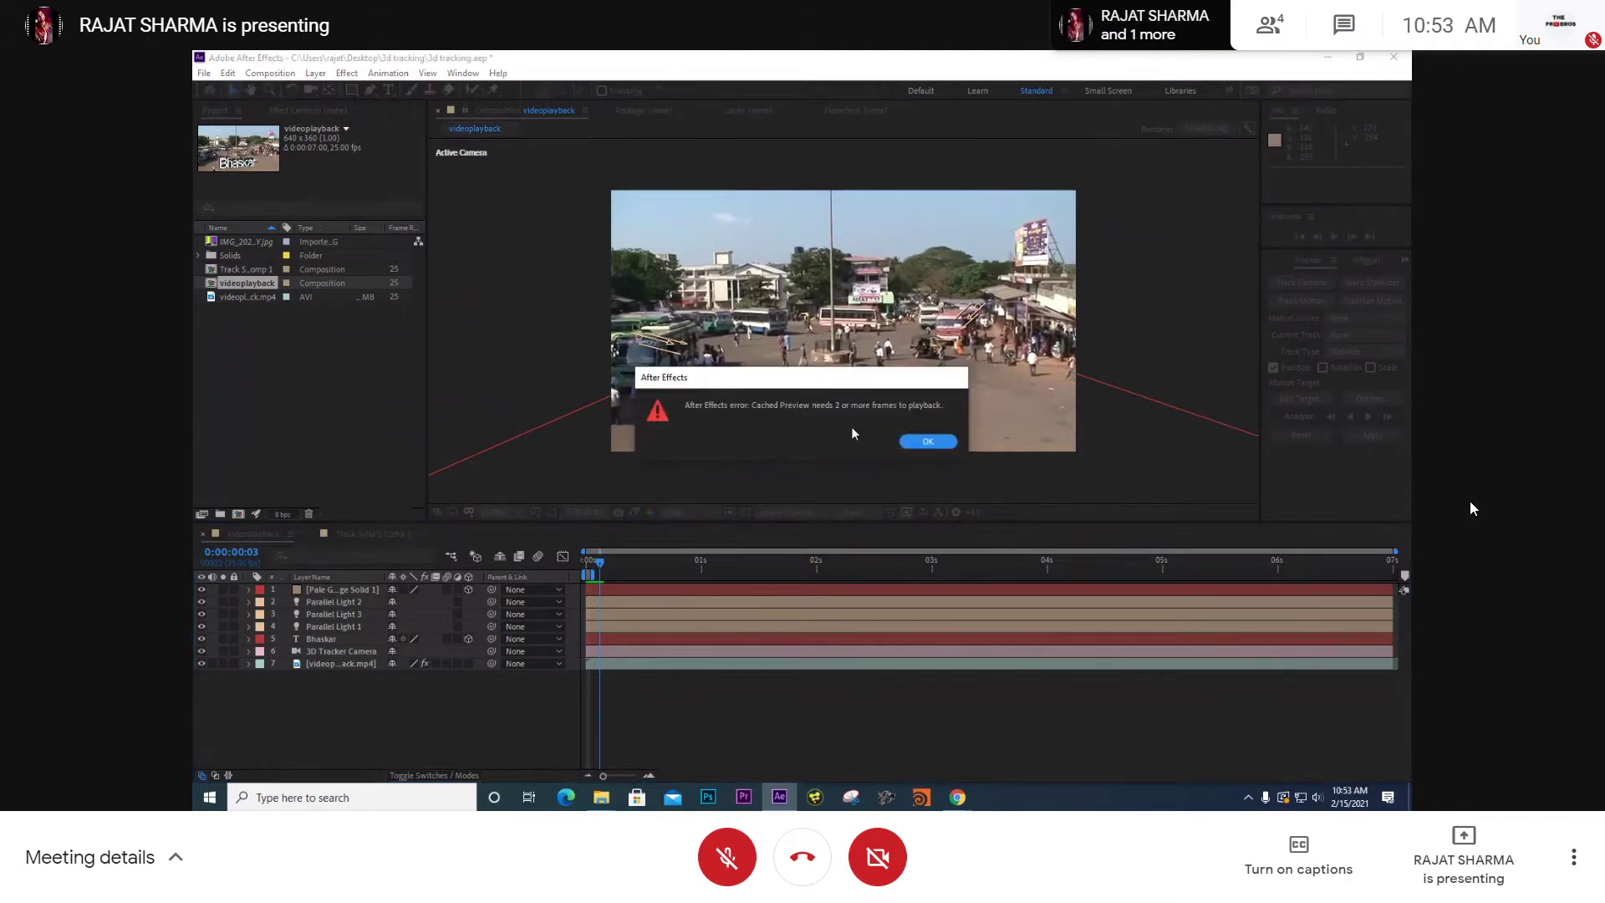
click(922, 442)
drag(595, 575, 1394, 574)
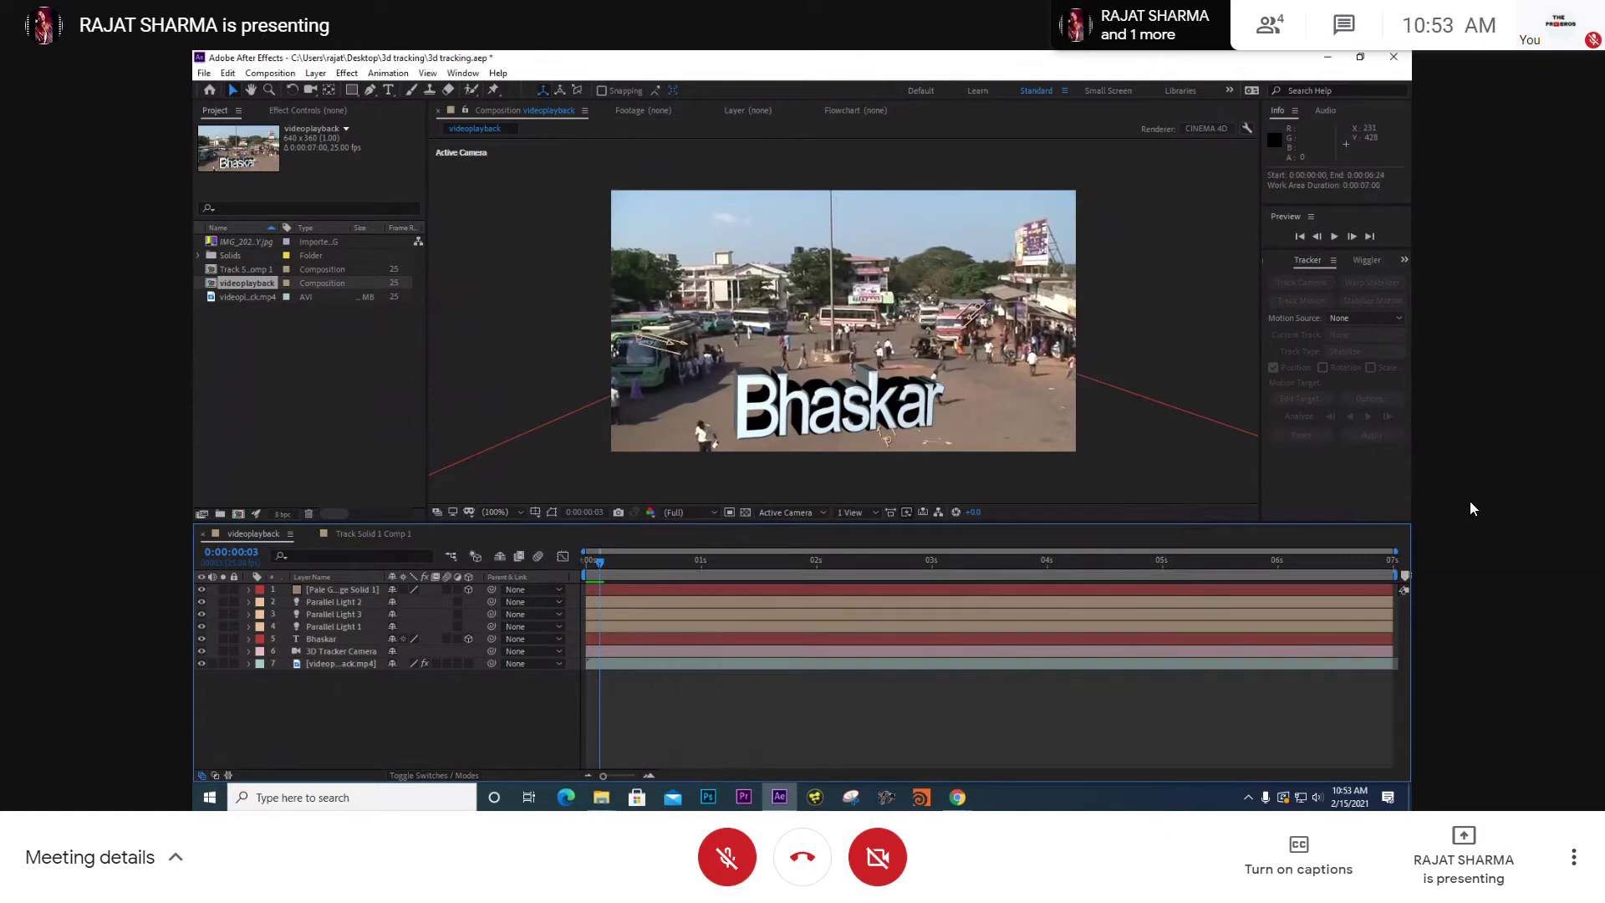
drag(600, 565, 564, 565)
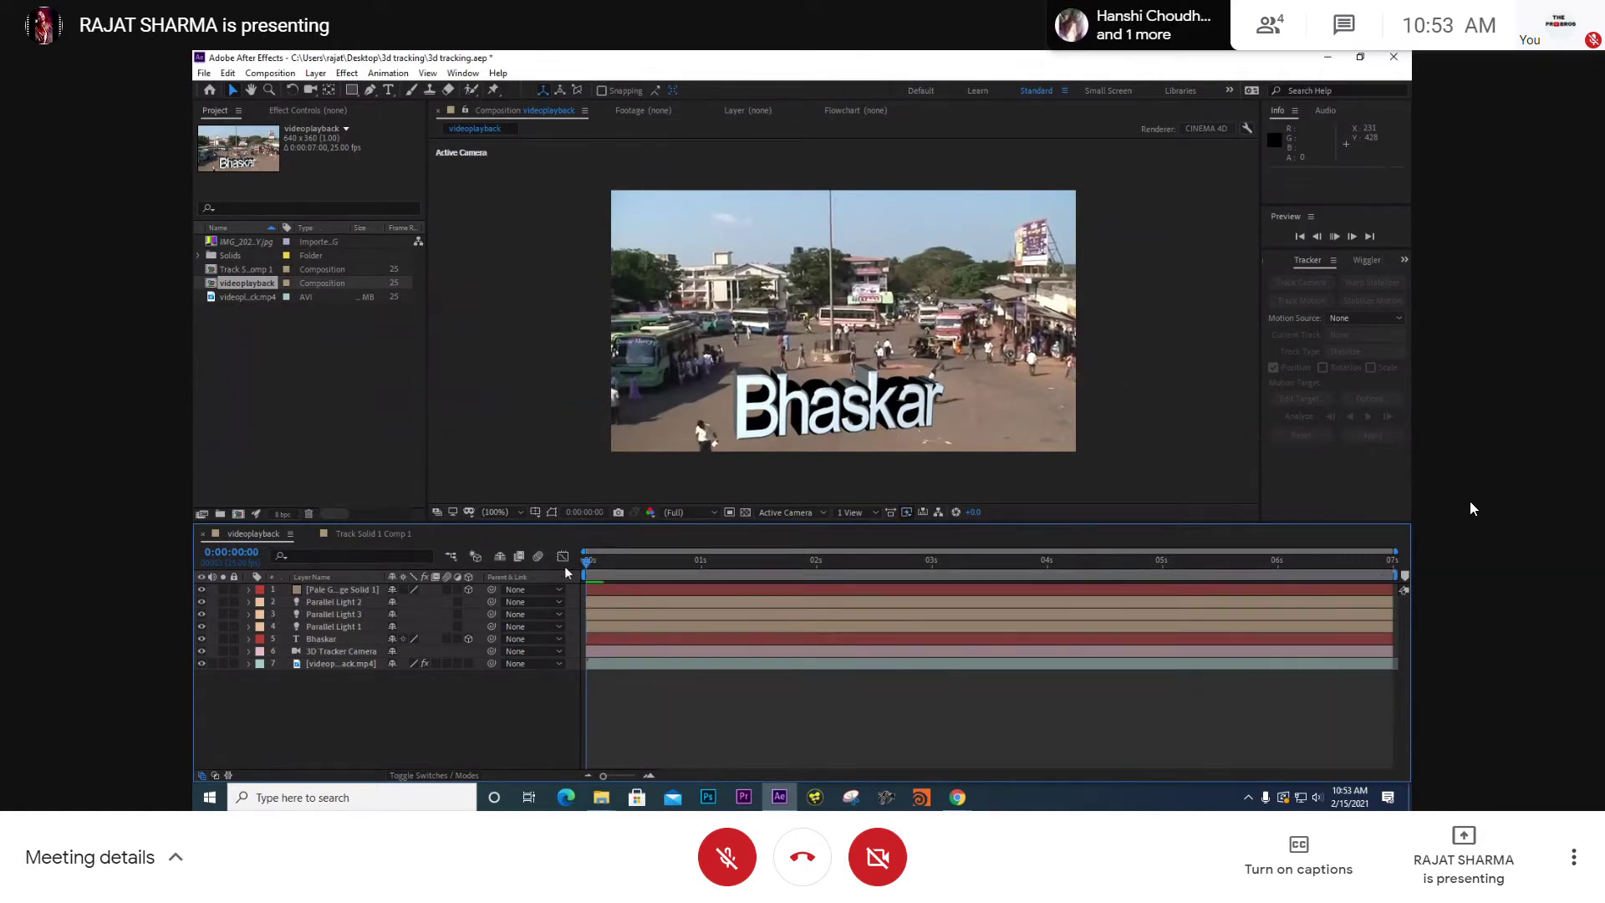
key(space)
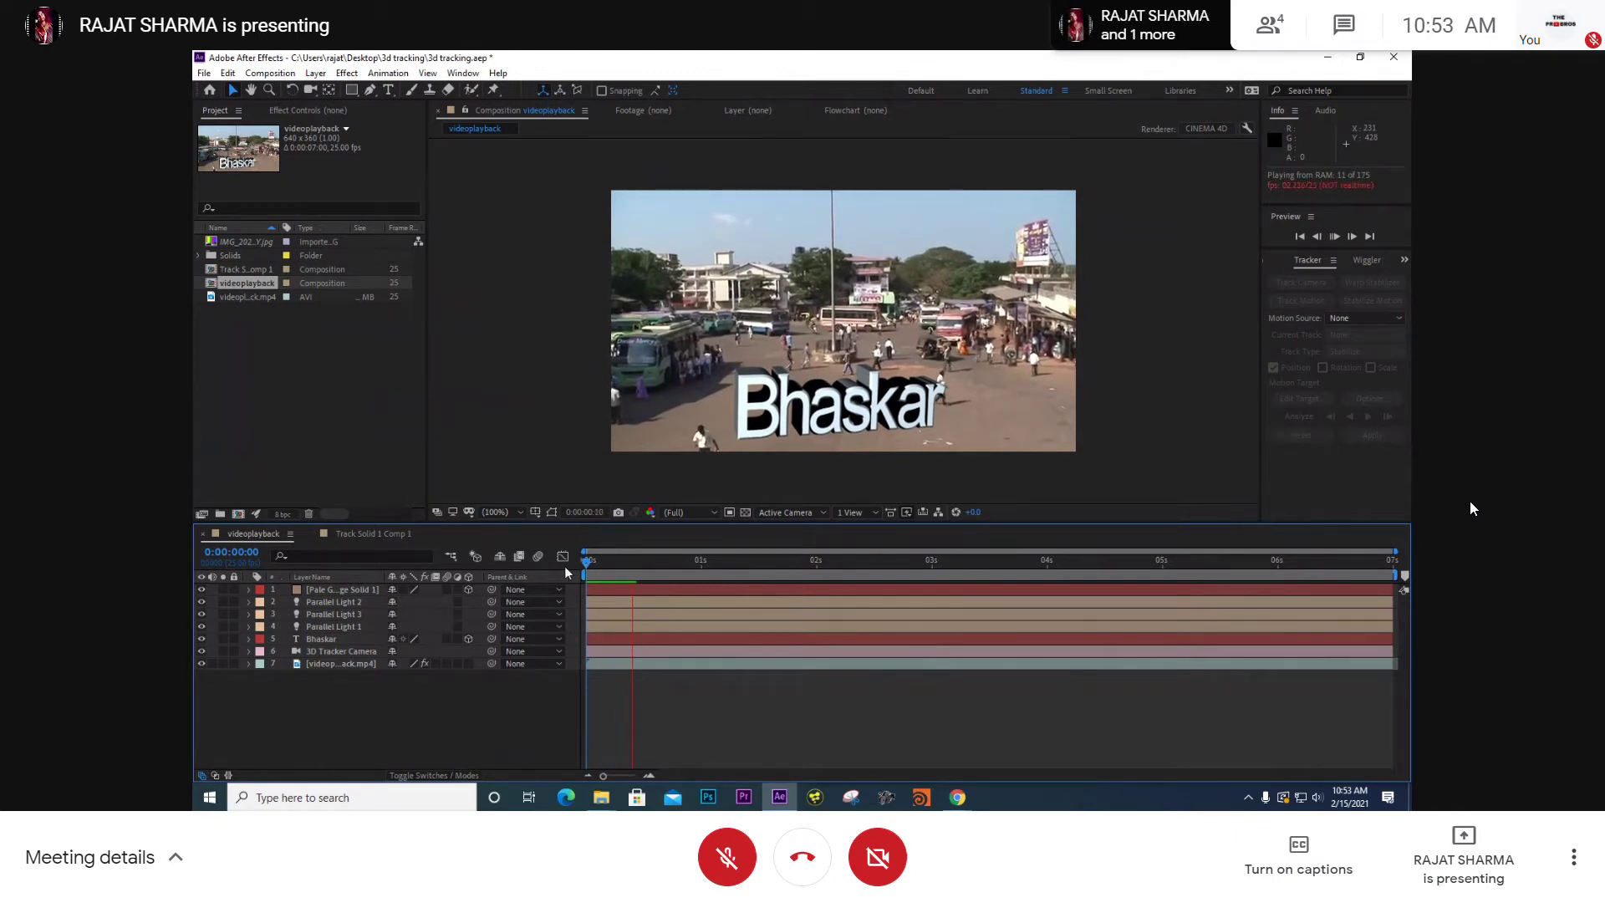
key(space)
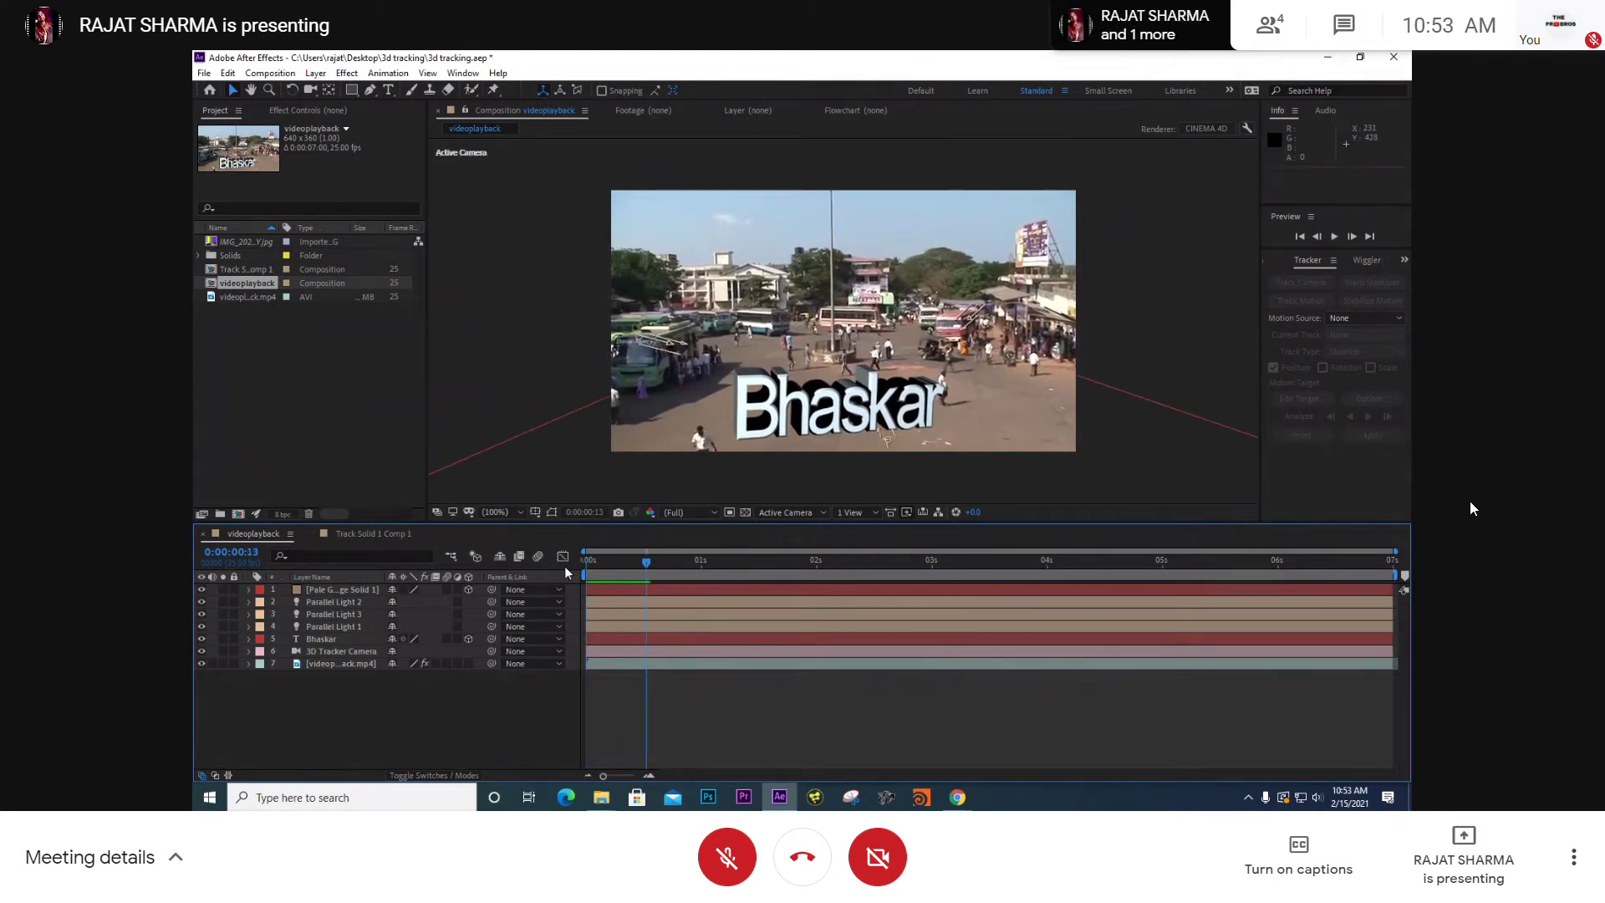
- Inspect how the 3D text tracks the ground at successive times up to 0:00:03:18
drag(633, 574, 729, 563)
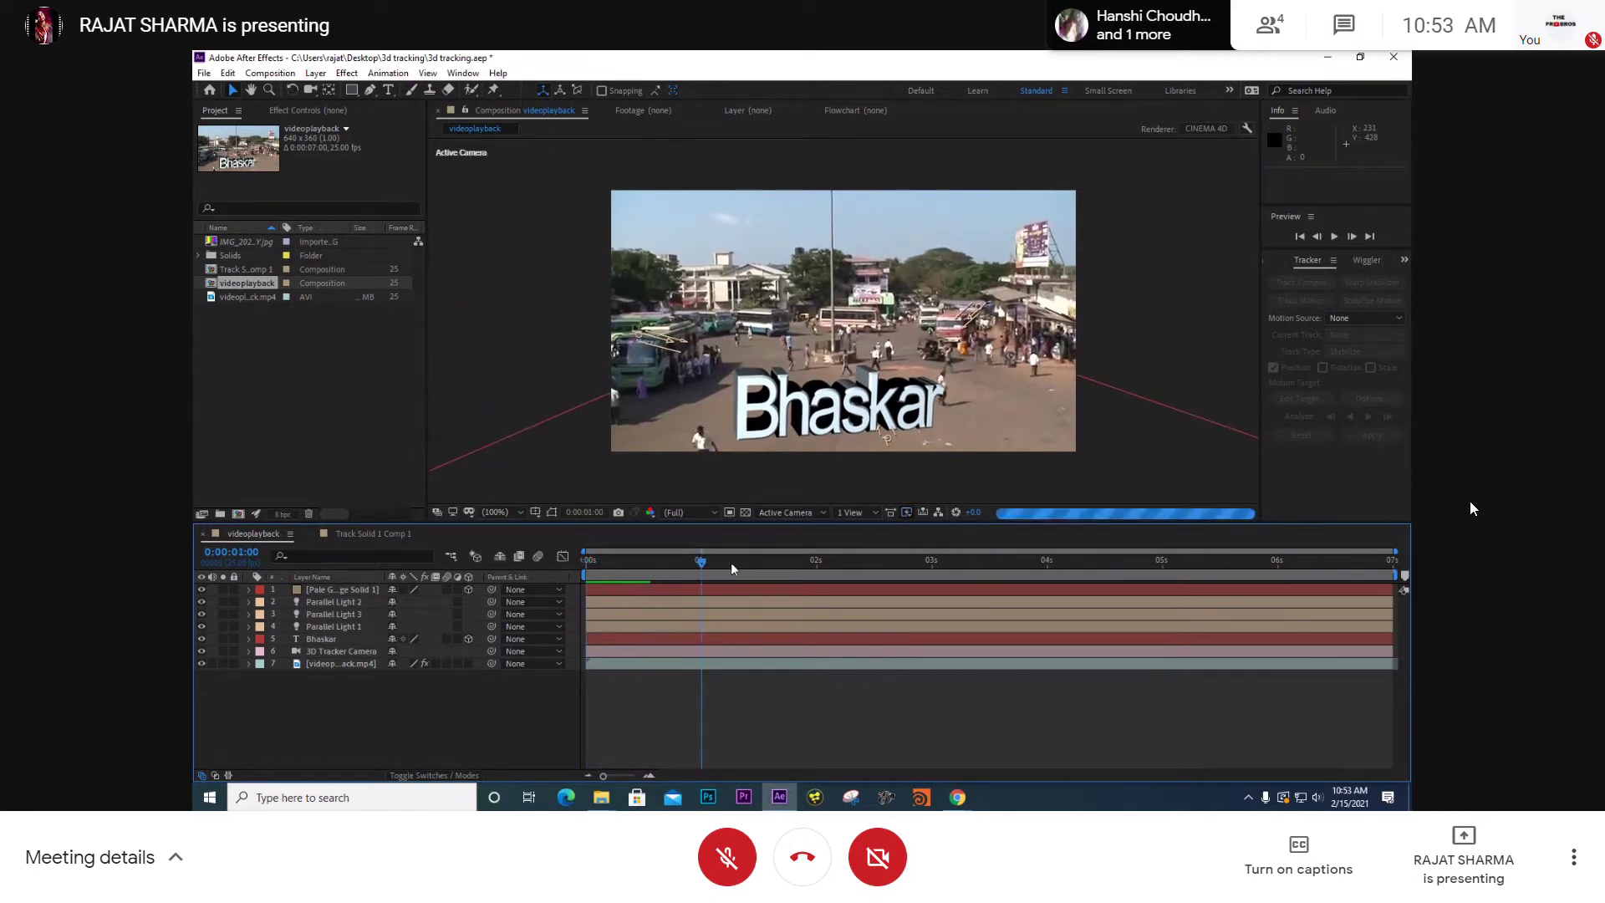
click(780, 564)
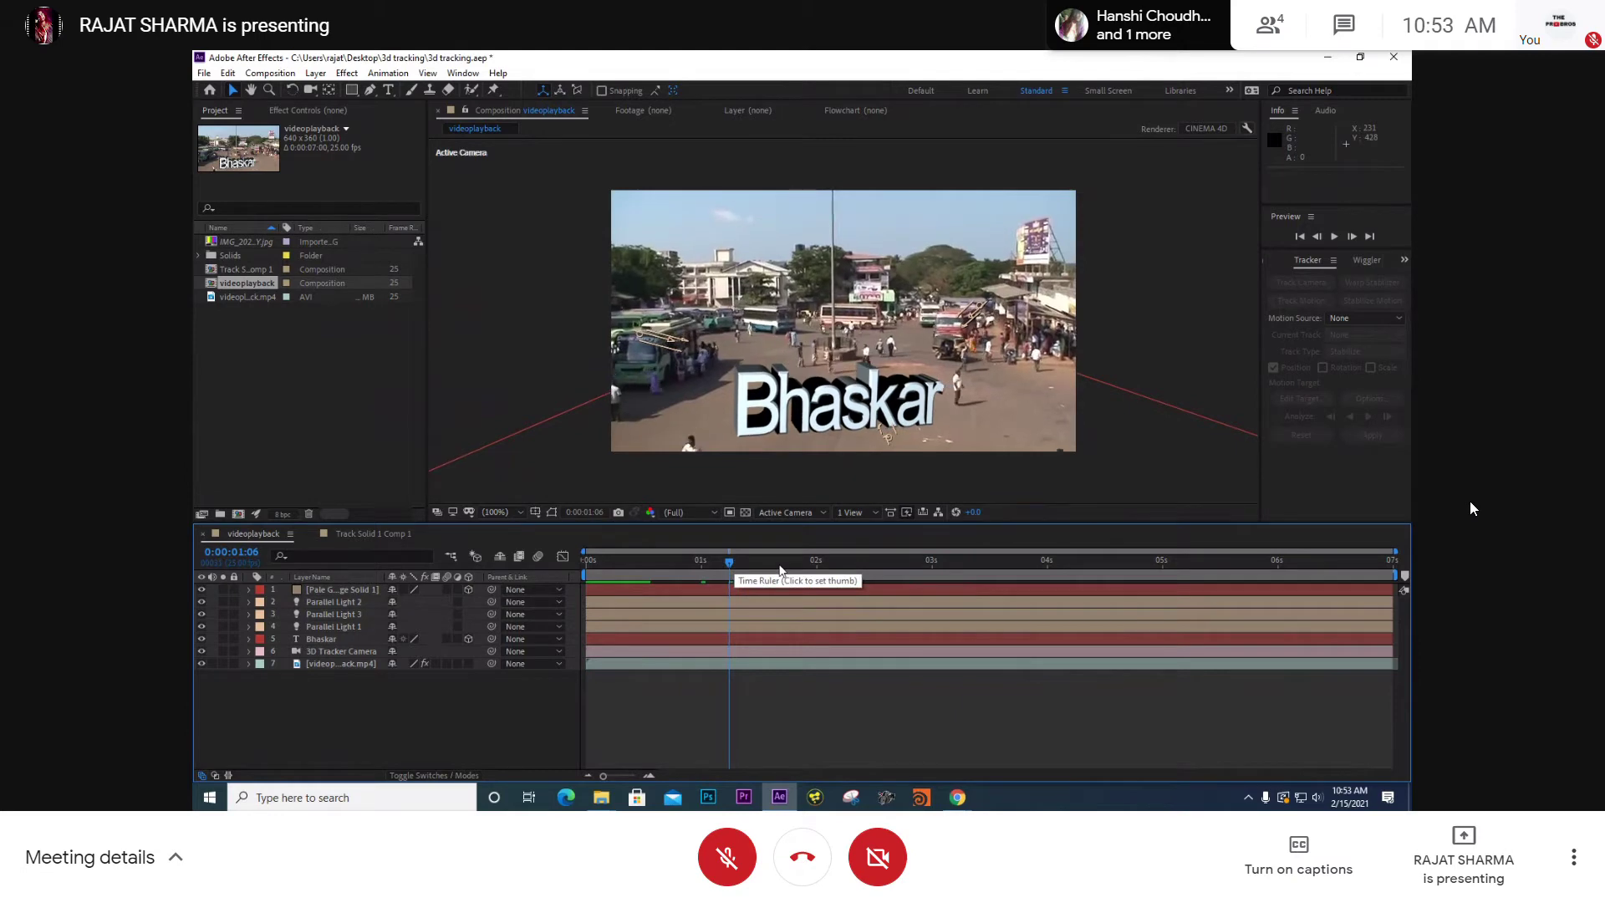
click(849, 564)
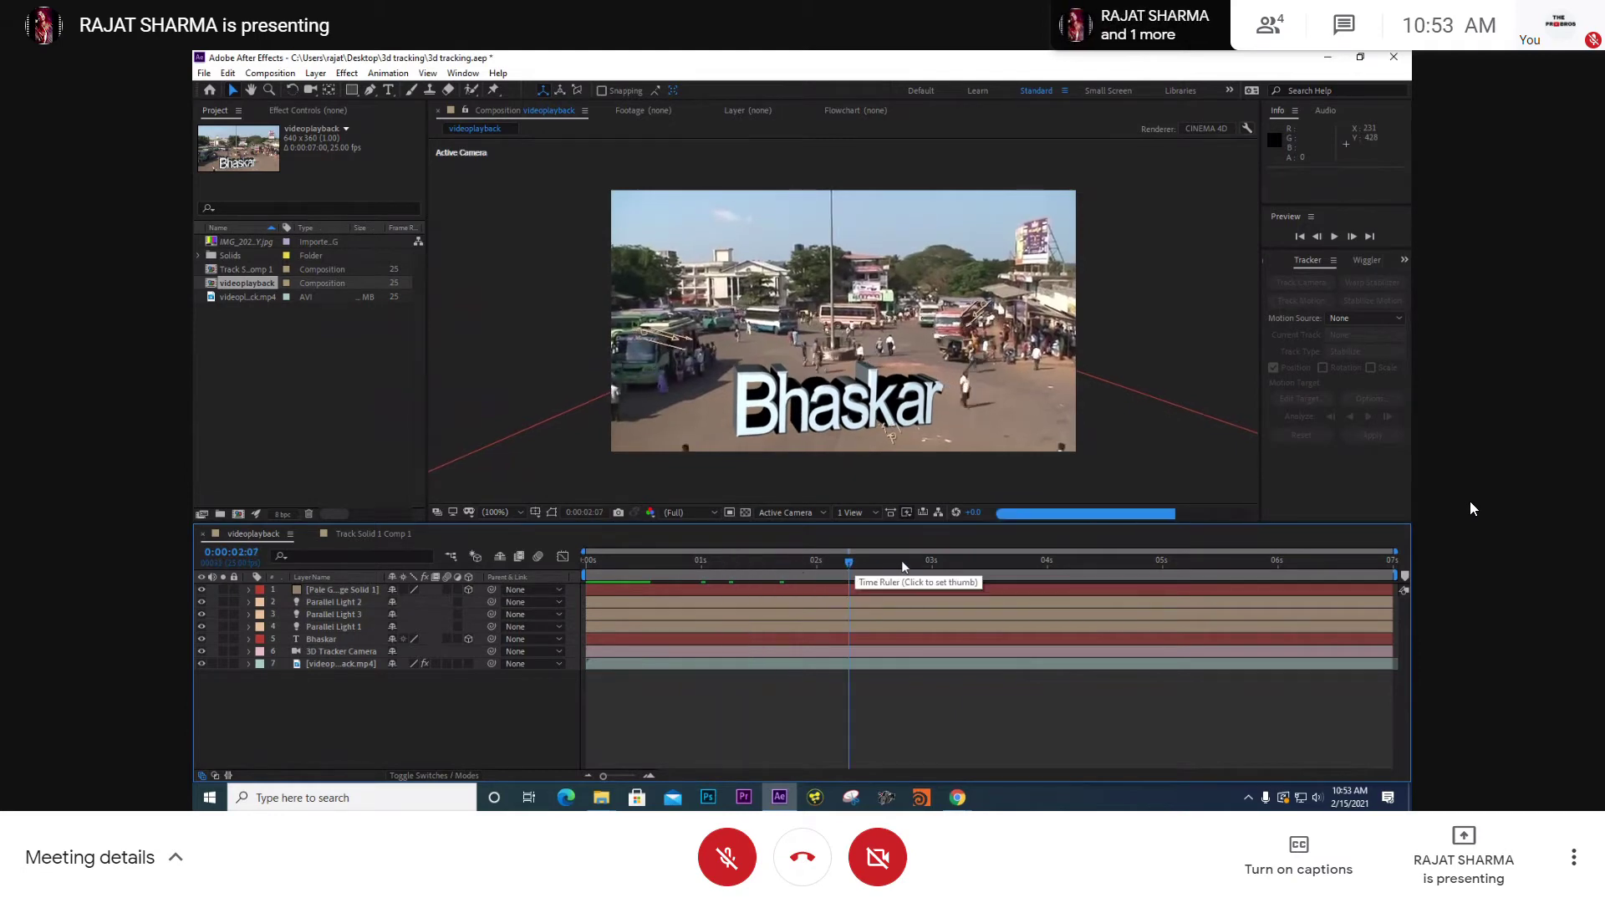
click(899, 564)
click(1013, 559)
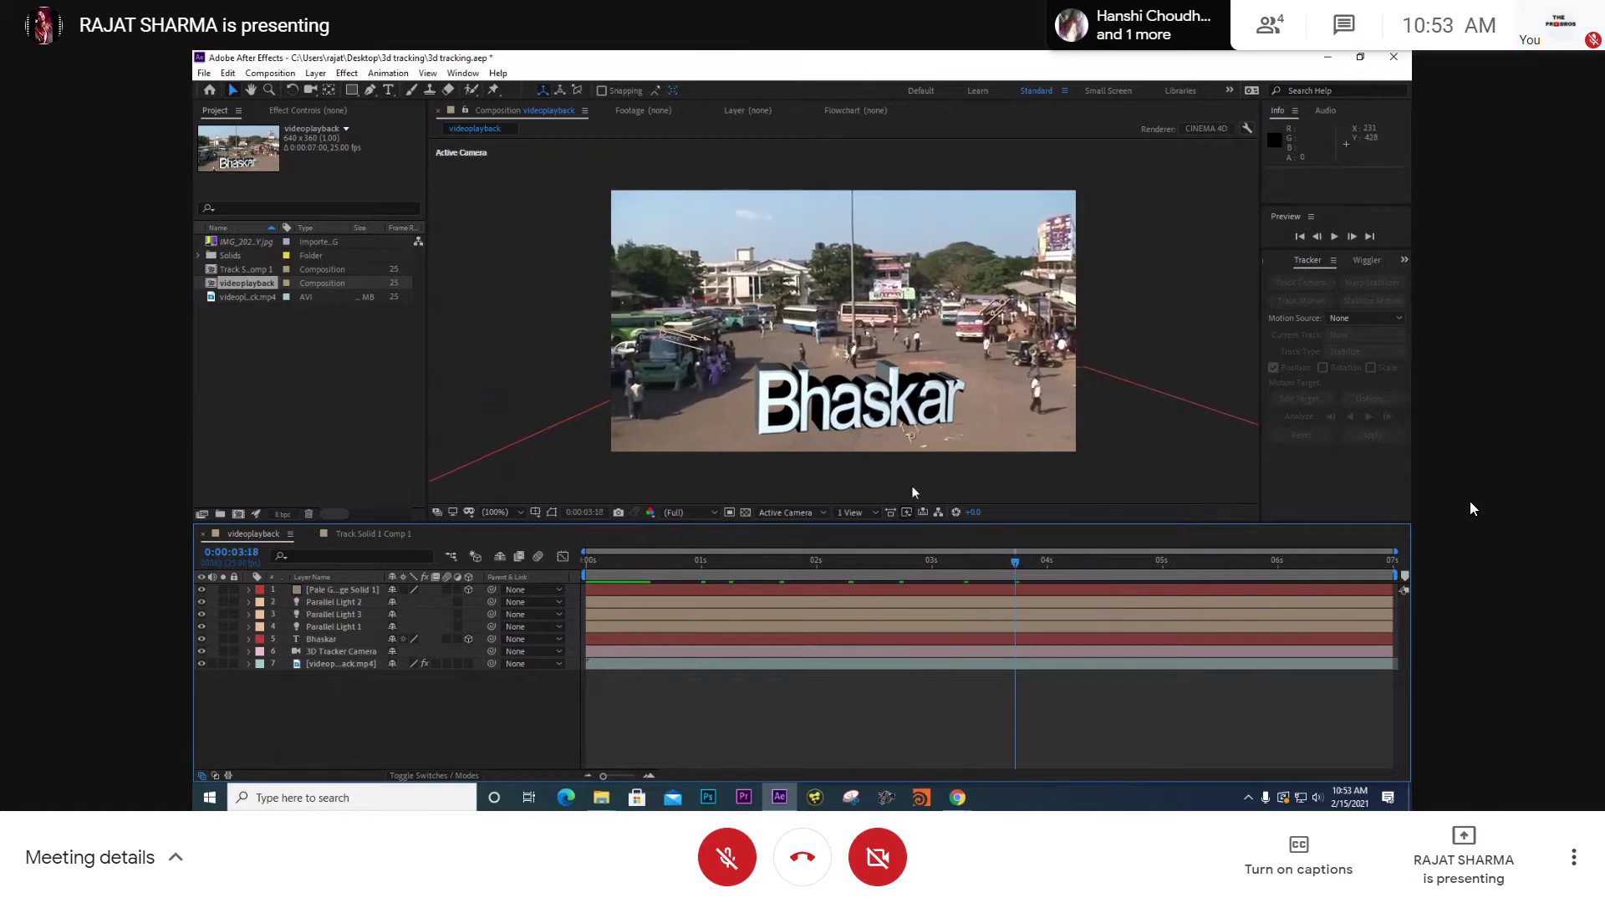
click(839, 390)
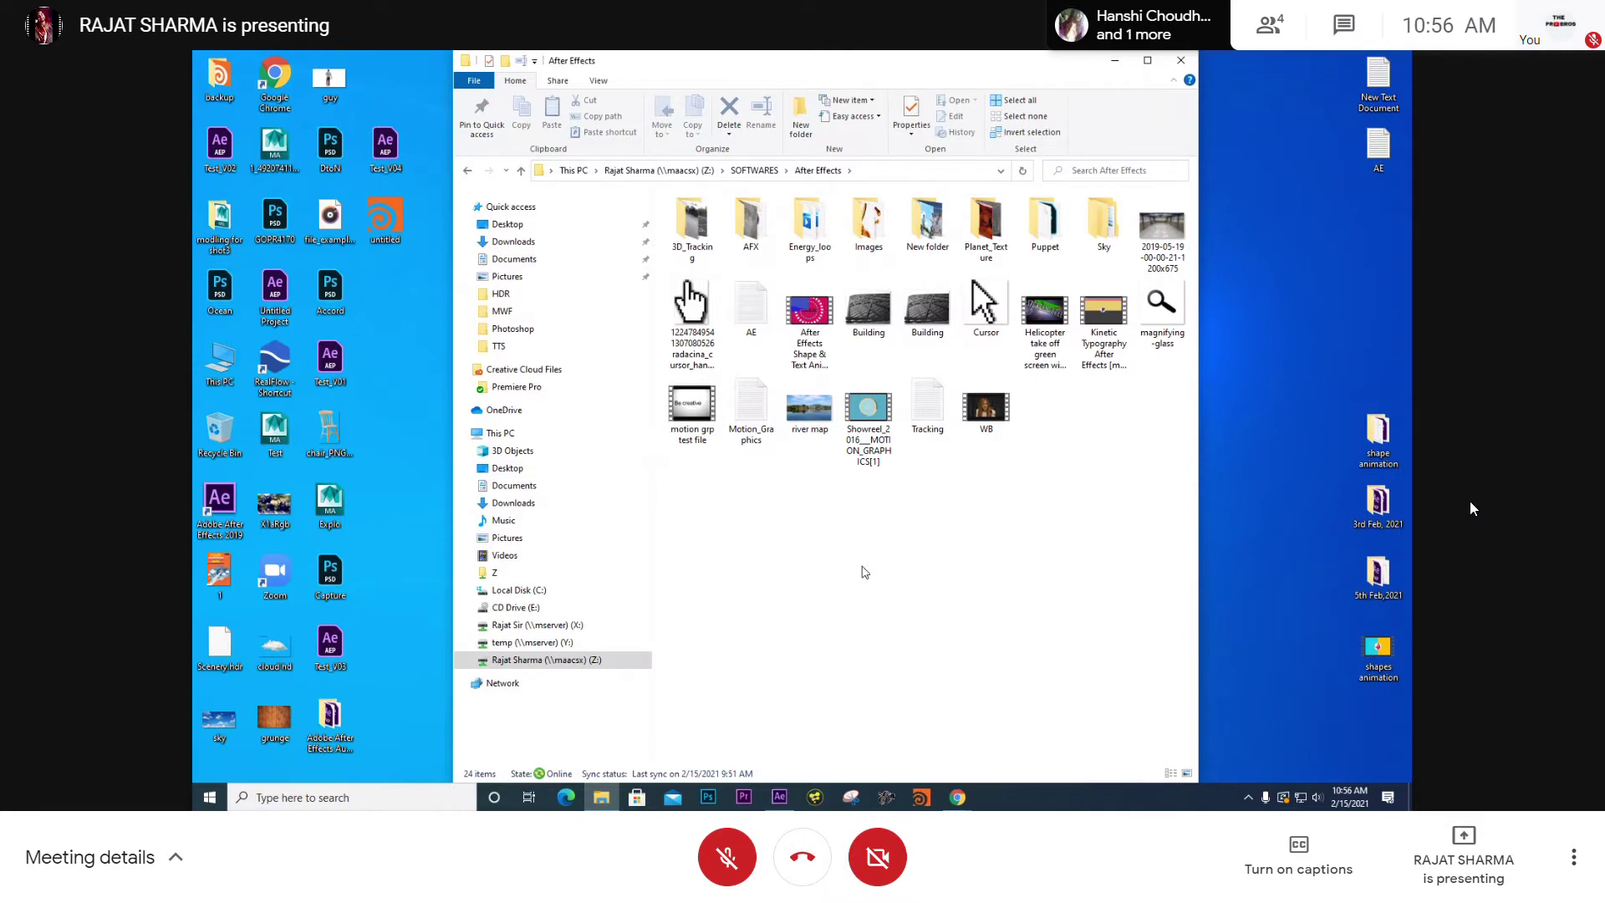
- Maximize the After Effects folder window, and switch to the empty After Effects project and minimize it
click(1145, 61)
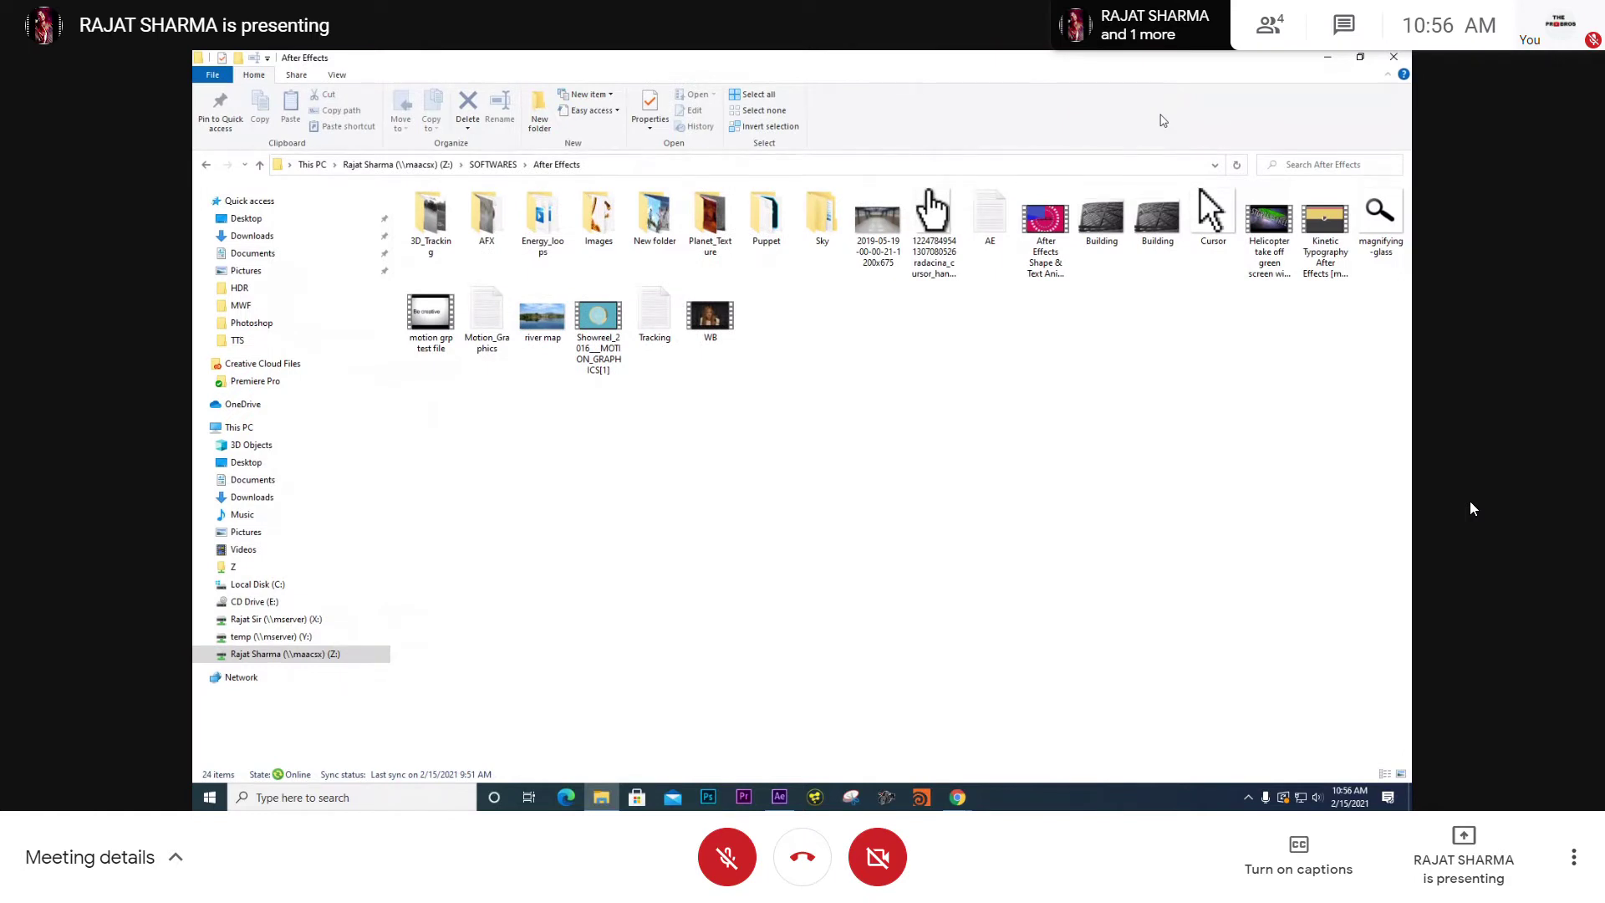
right_click(999, 387)
click(1017, 445)
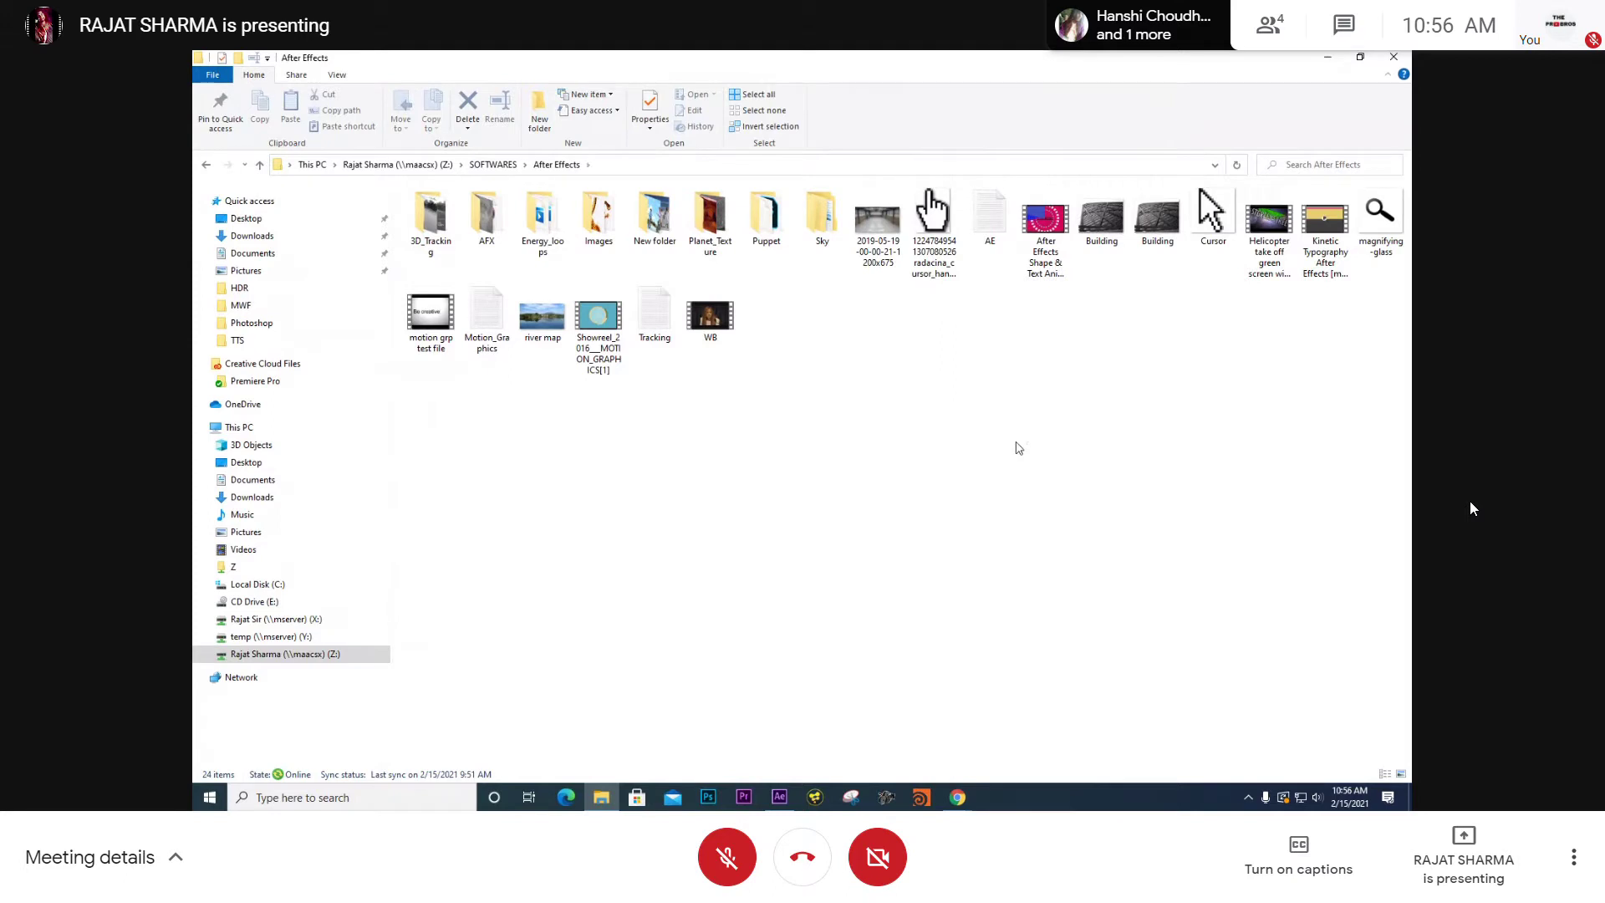
right_click(915, 381)
click(948, 443)
click(779, 796)
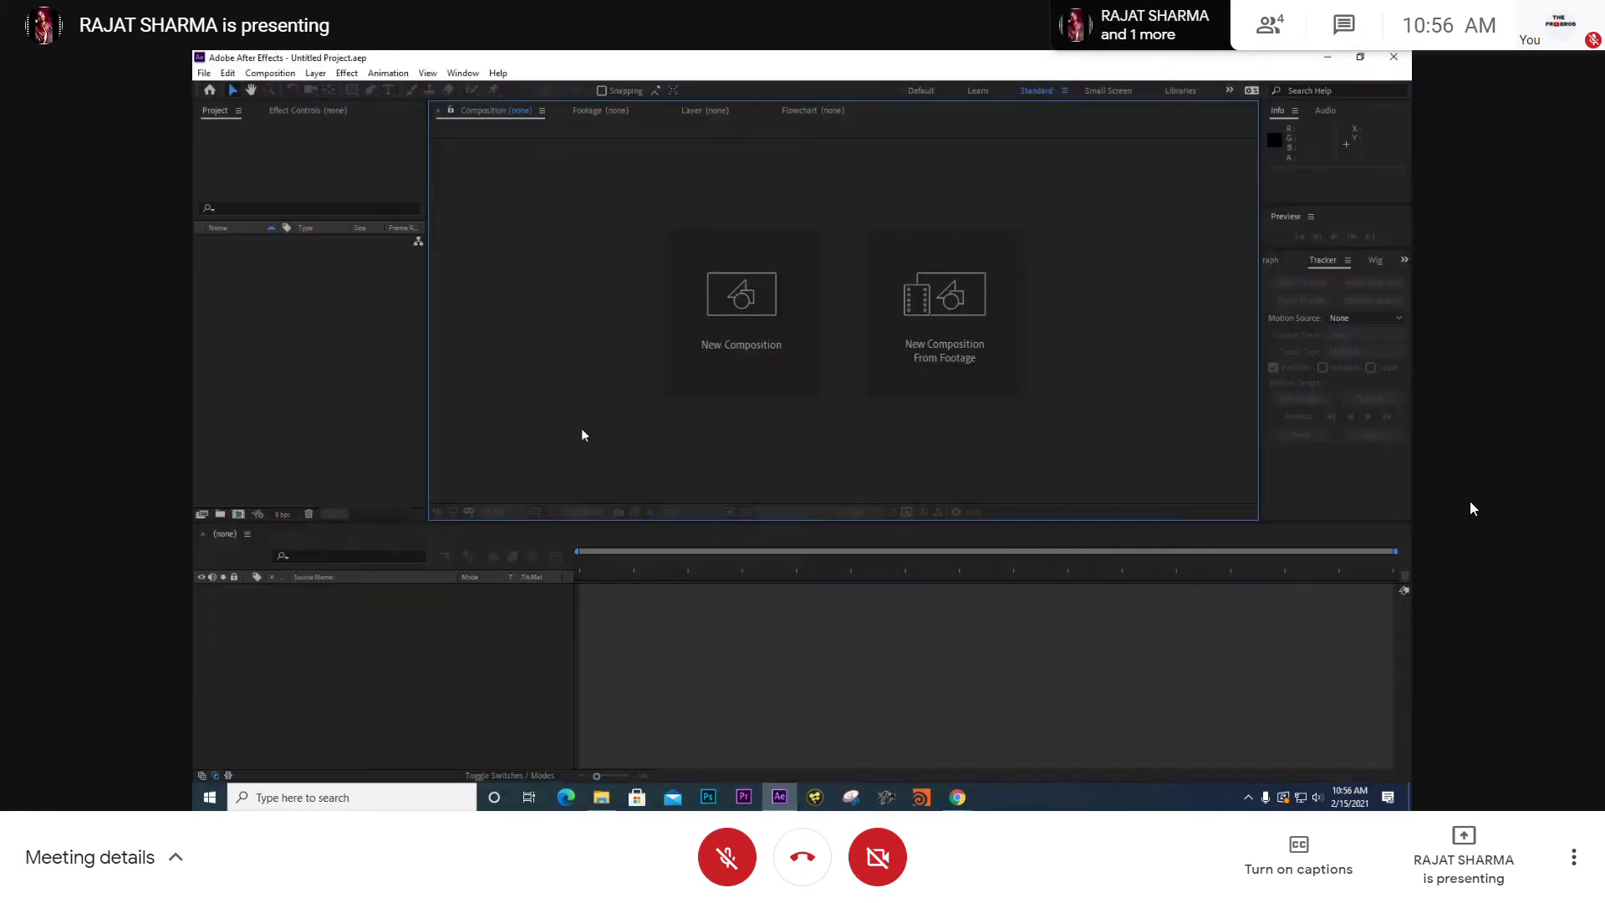
click(1325, 59)
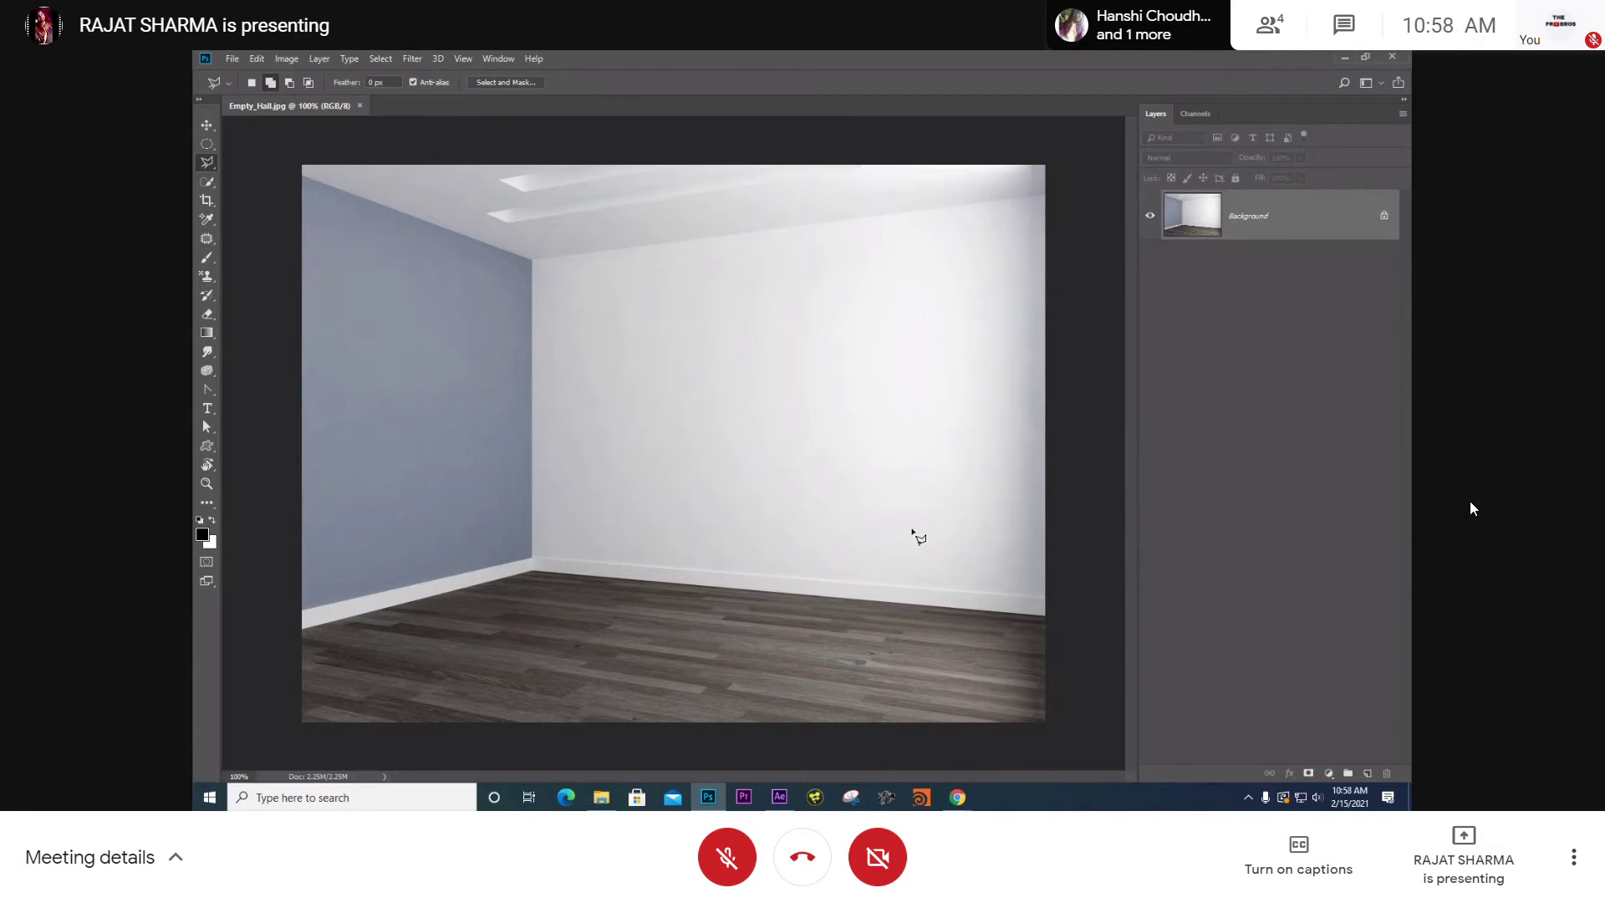
- In Photoshop, unlock the Background layer of Empty_Hall.jpg and open the Vanishing Point filter on it
click(1384, 216)
click(412, 58)
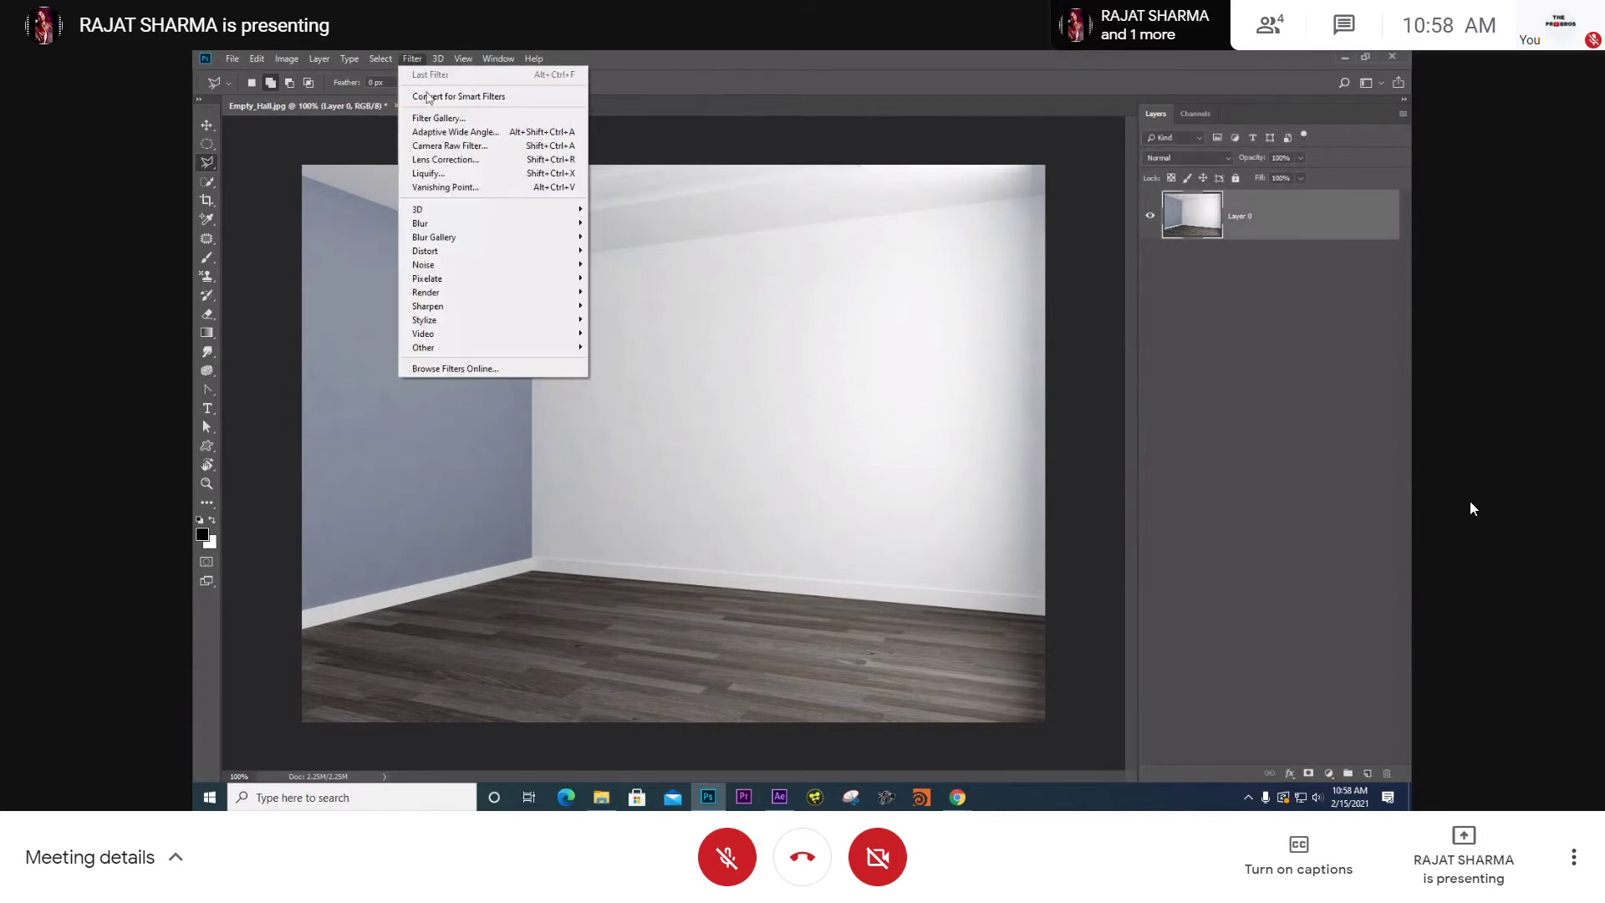
click(463, 187)
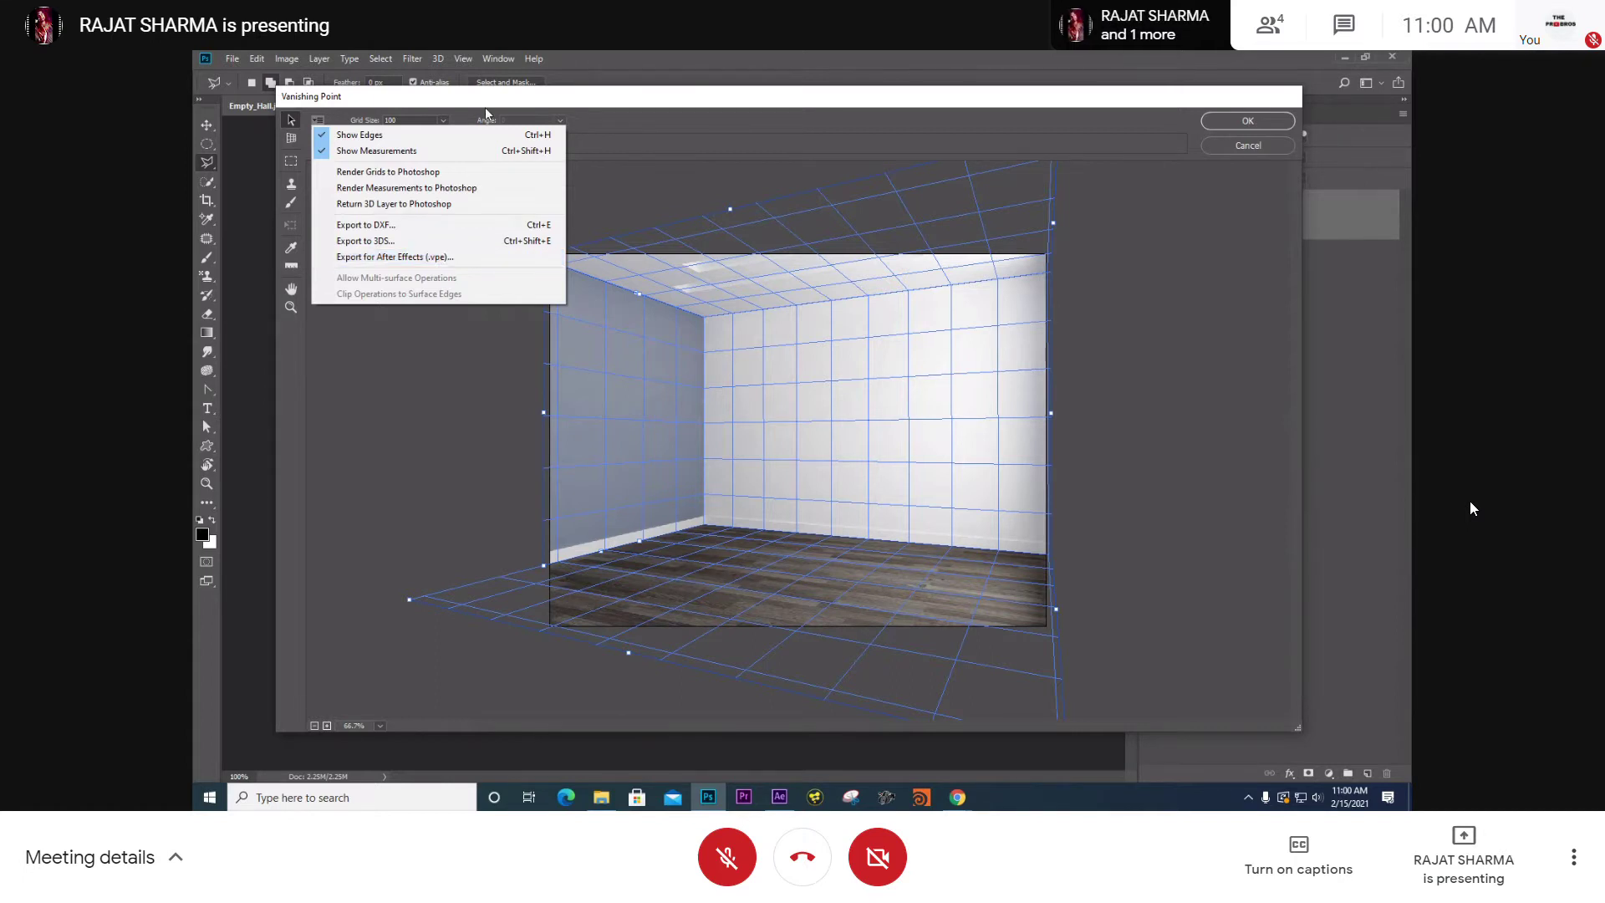
- Review the Vanishing Point settings and export commands for the room's perspective grid
click(319, 123)
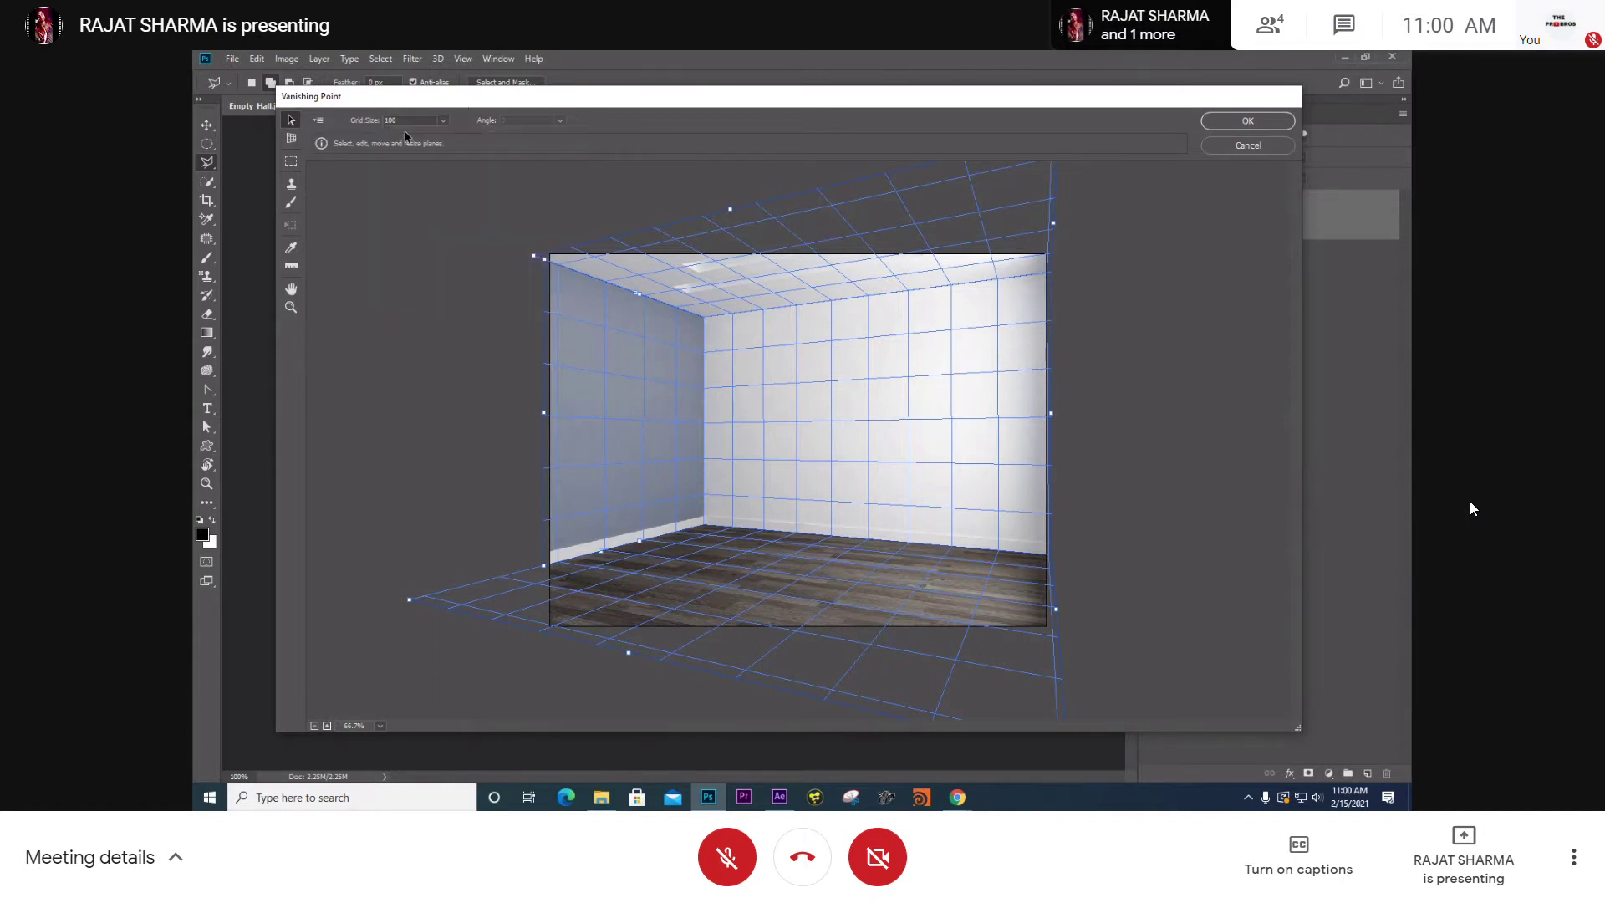
click(318, 124)
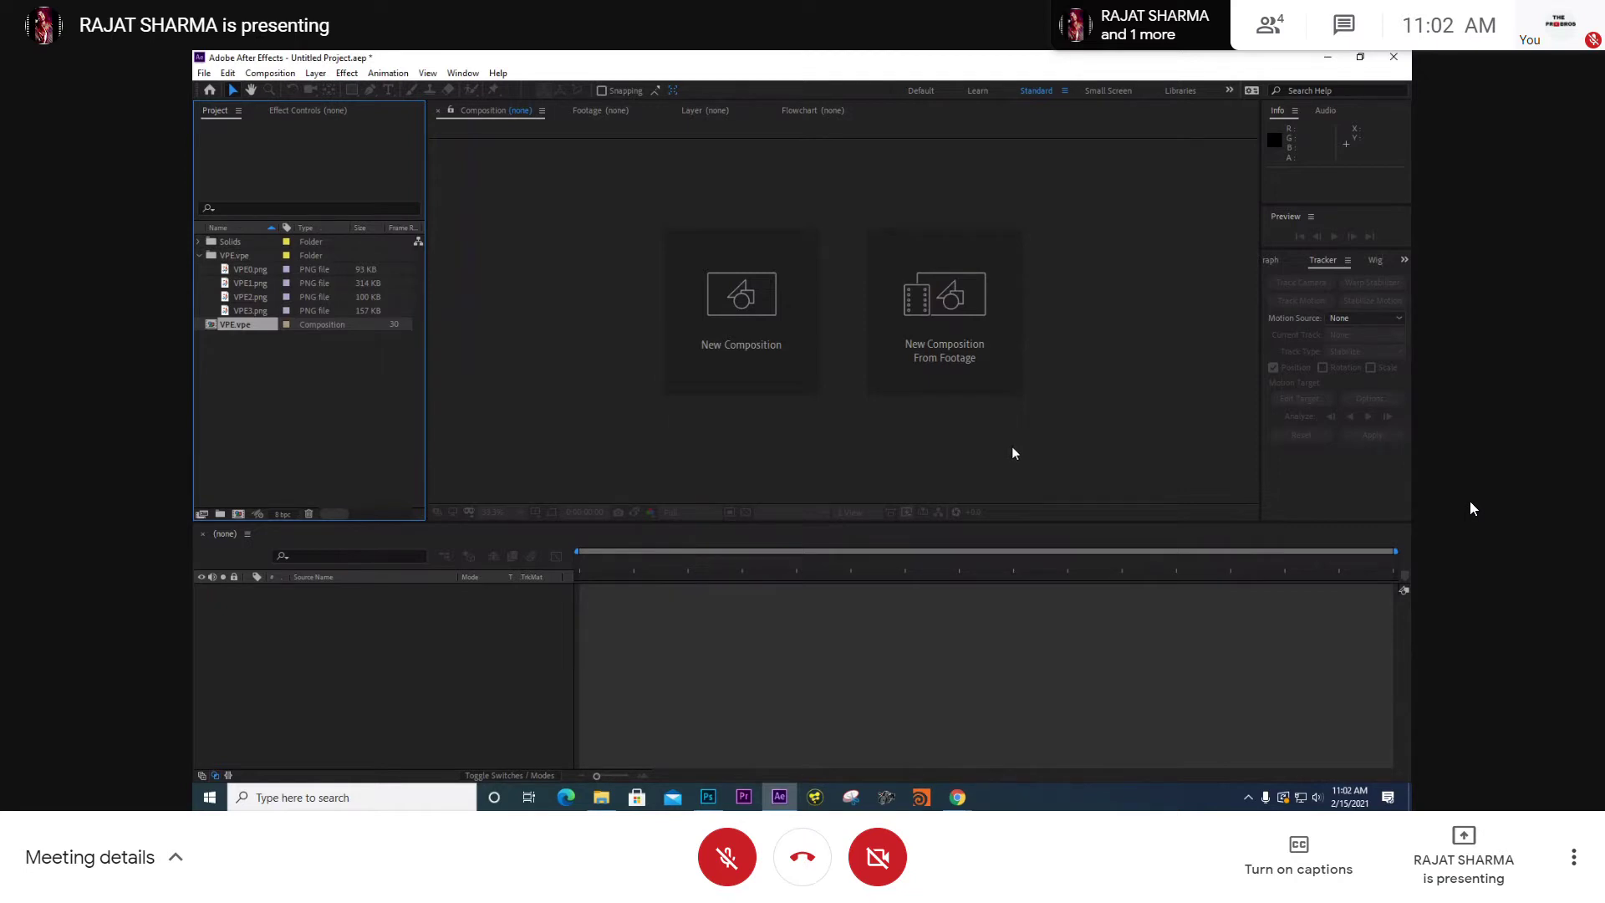
- In After Effects, look through the PNG images in the imported VPE.vpe folder from VPE3.png up to VPE0.png
click(237, 344)
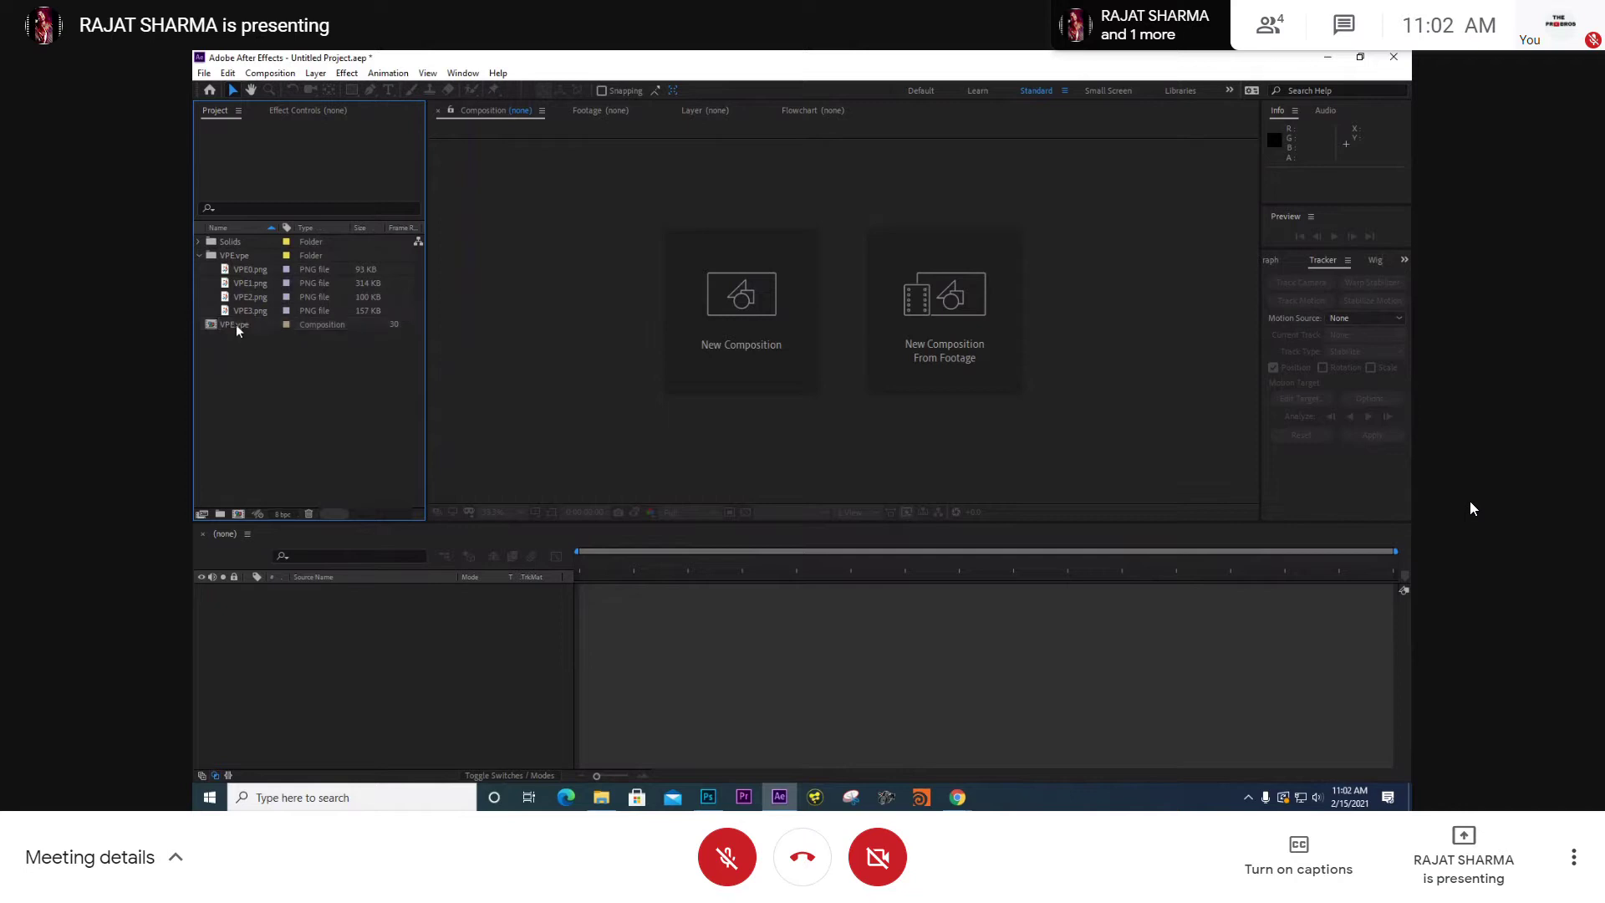
click(236, 324)
click(247, 306)
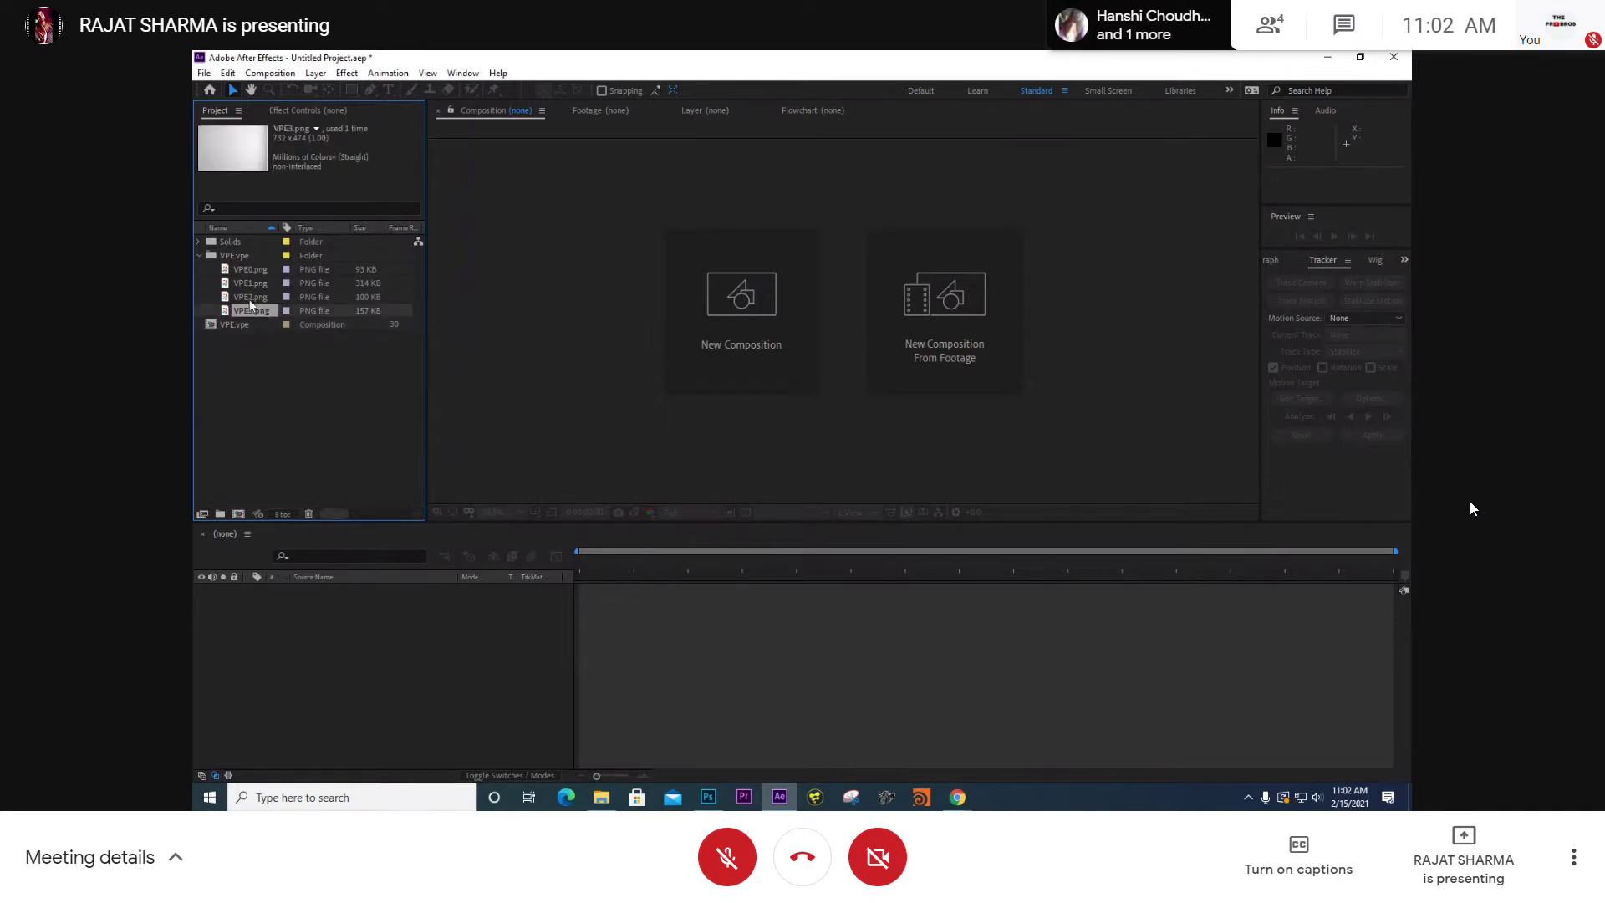
click(249, 299)
click(250, 284)
click(253, 273)
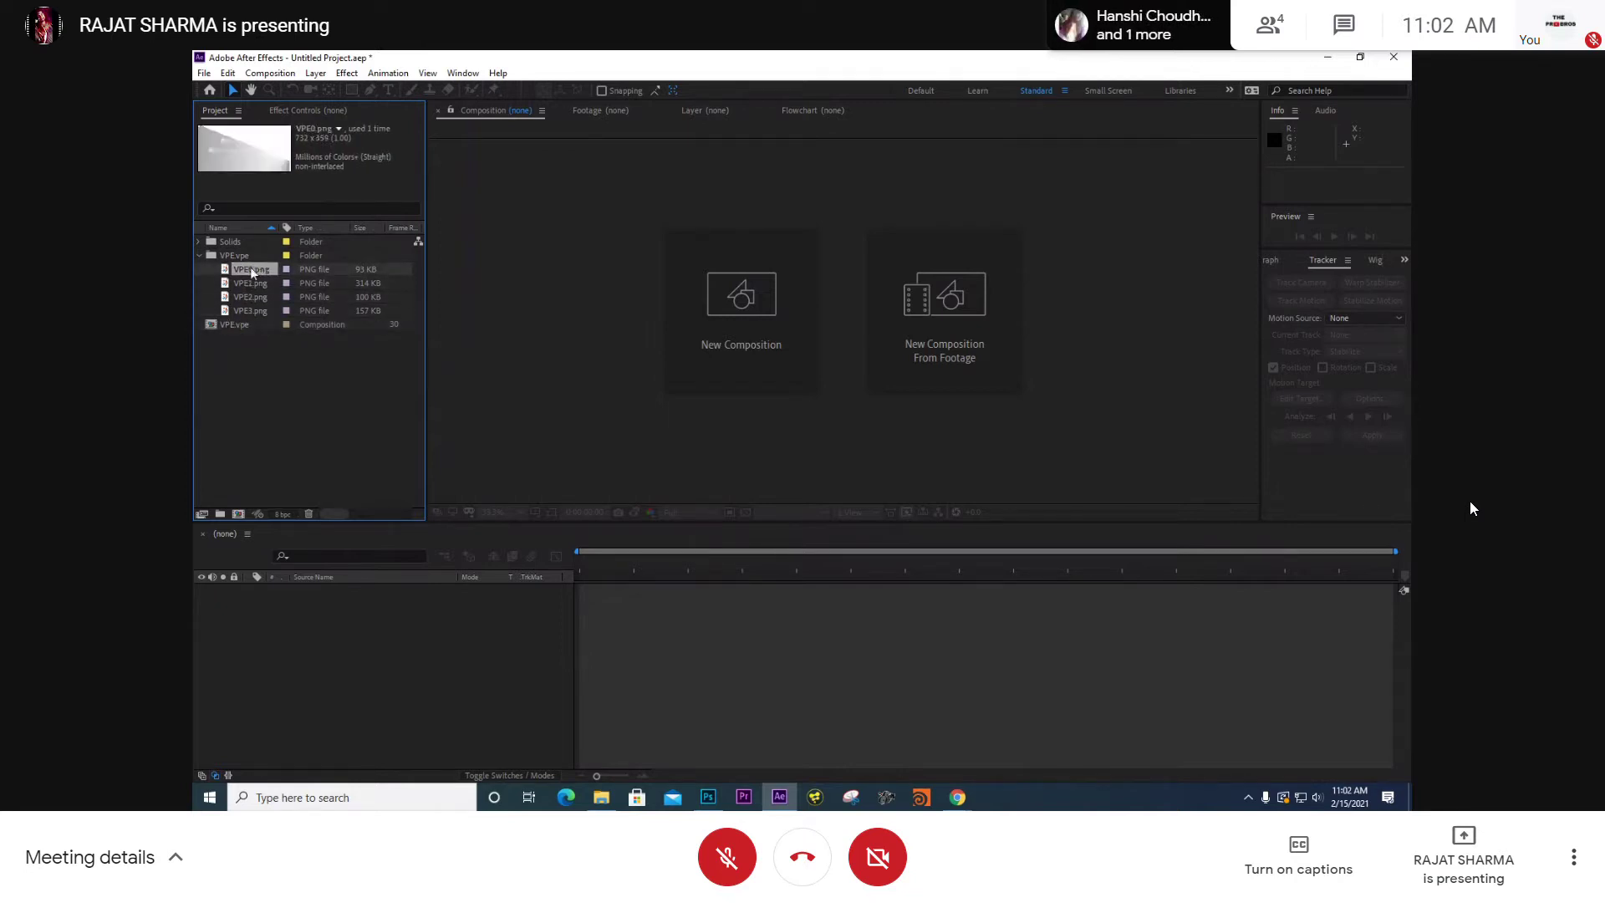
- Expand the Solids folder and look at the null objects inside it
click(198, 239)
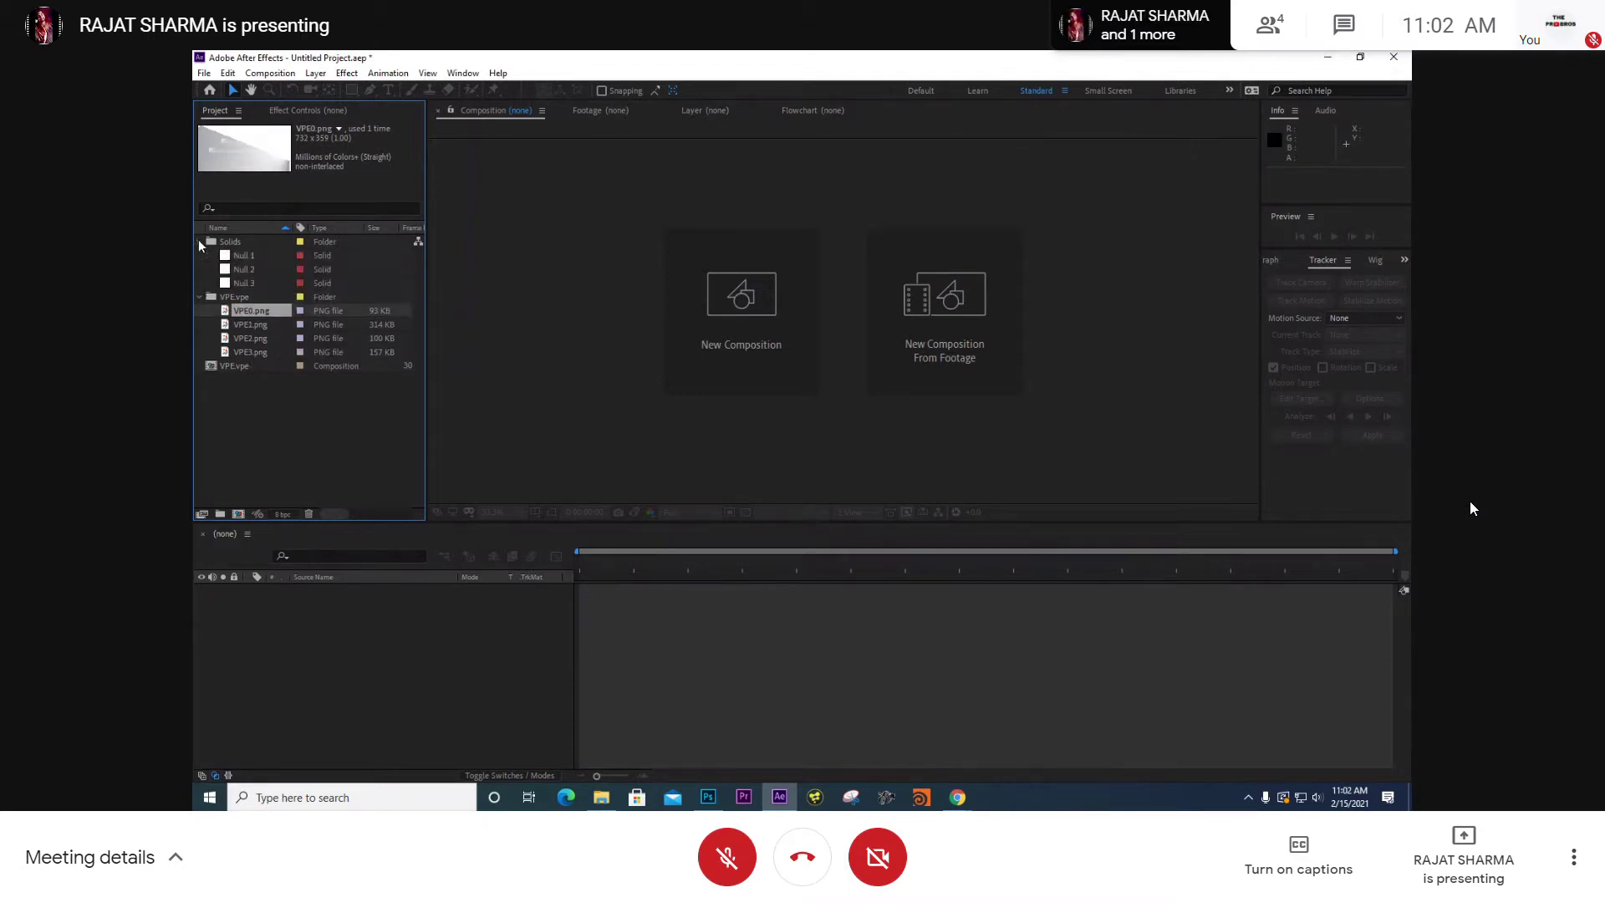
click(262, 256)
click(257, 277)
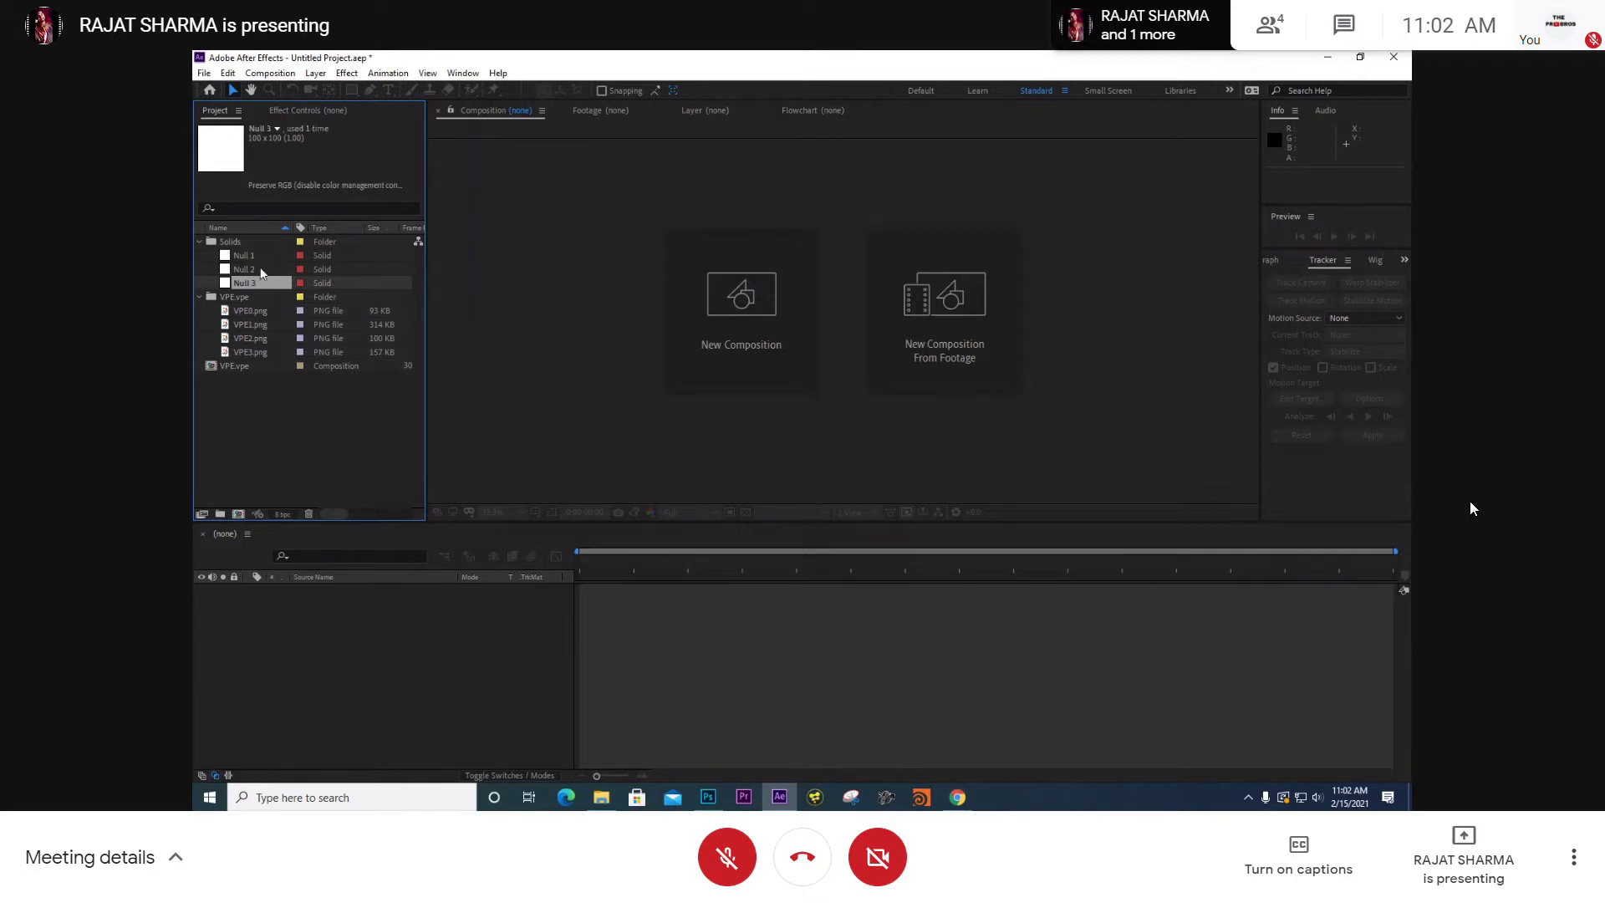
click(259, 267)
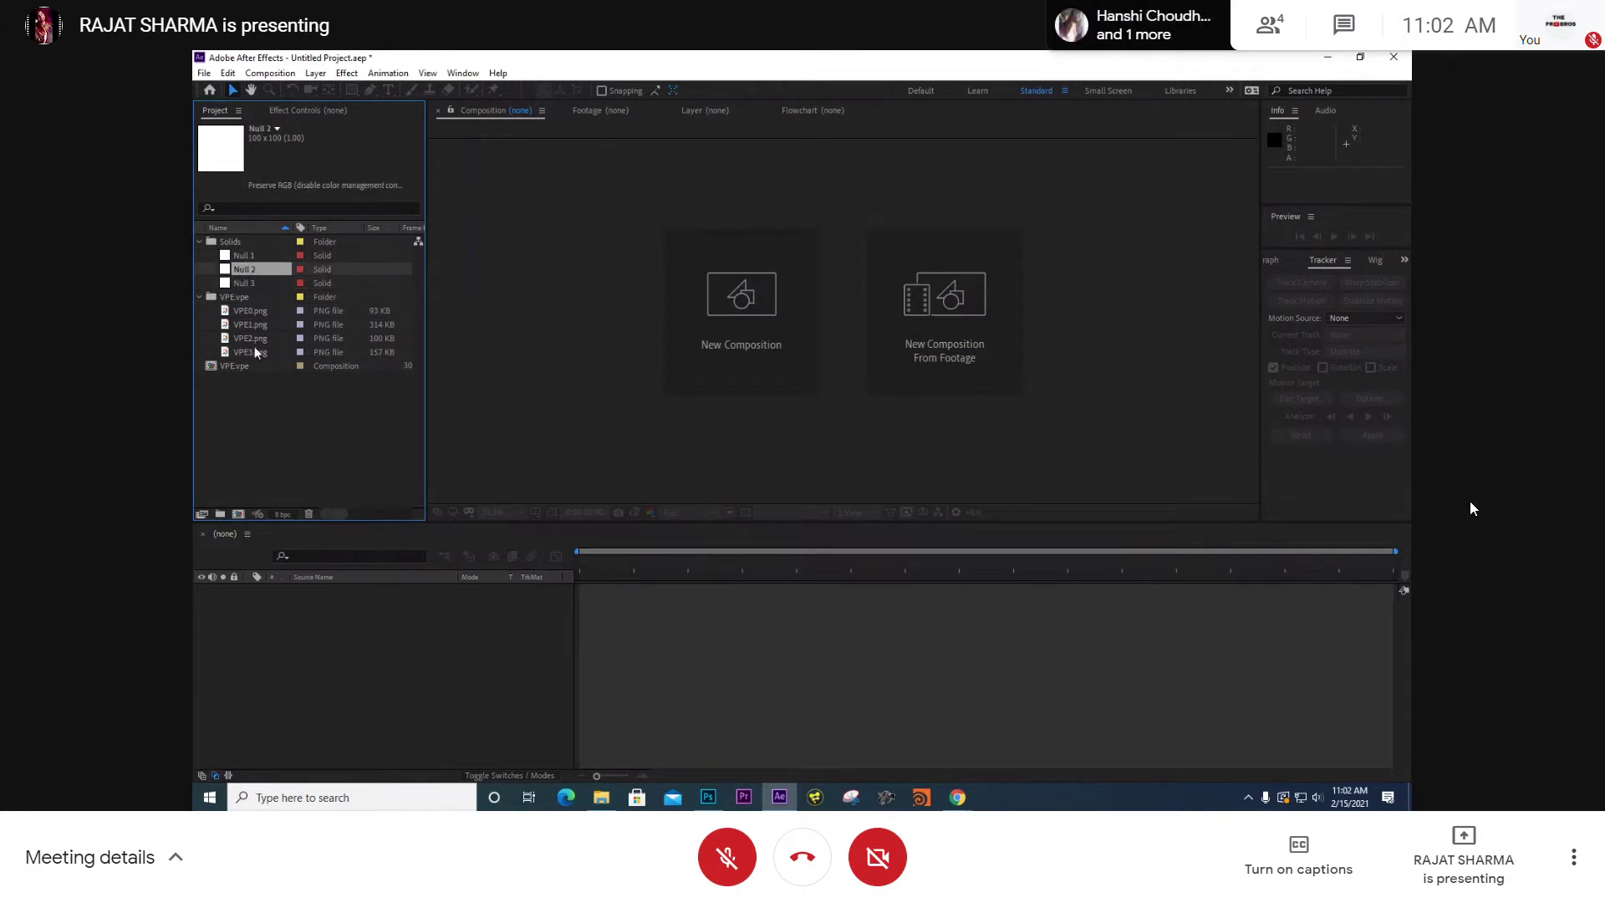
click(269, 449)
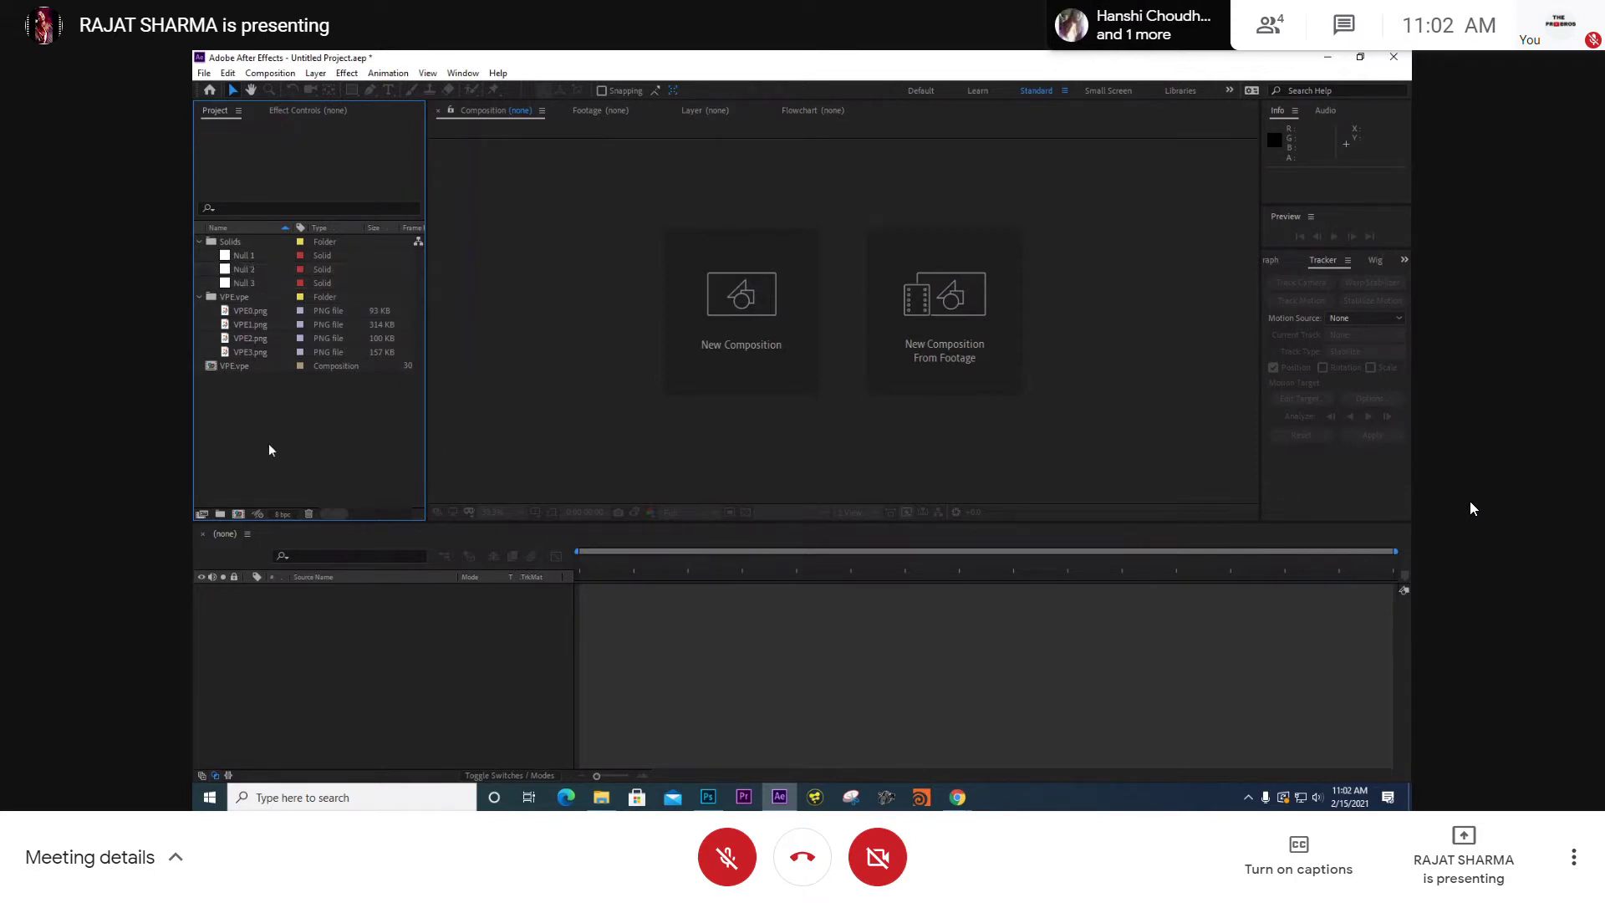
- Open the VPE.vpe composition and select all of its layers, from the camera down to VPE0.png
click(248, 366)
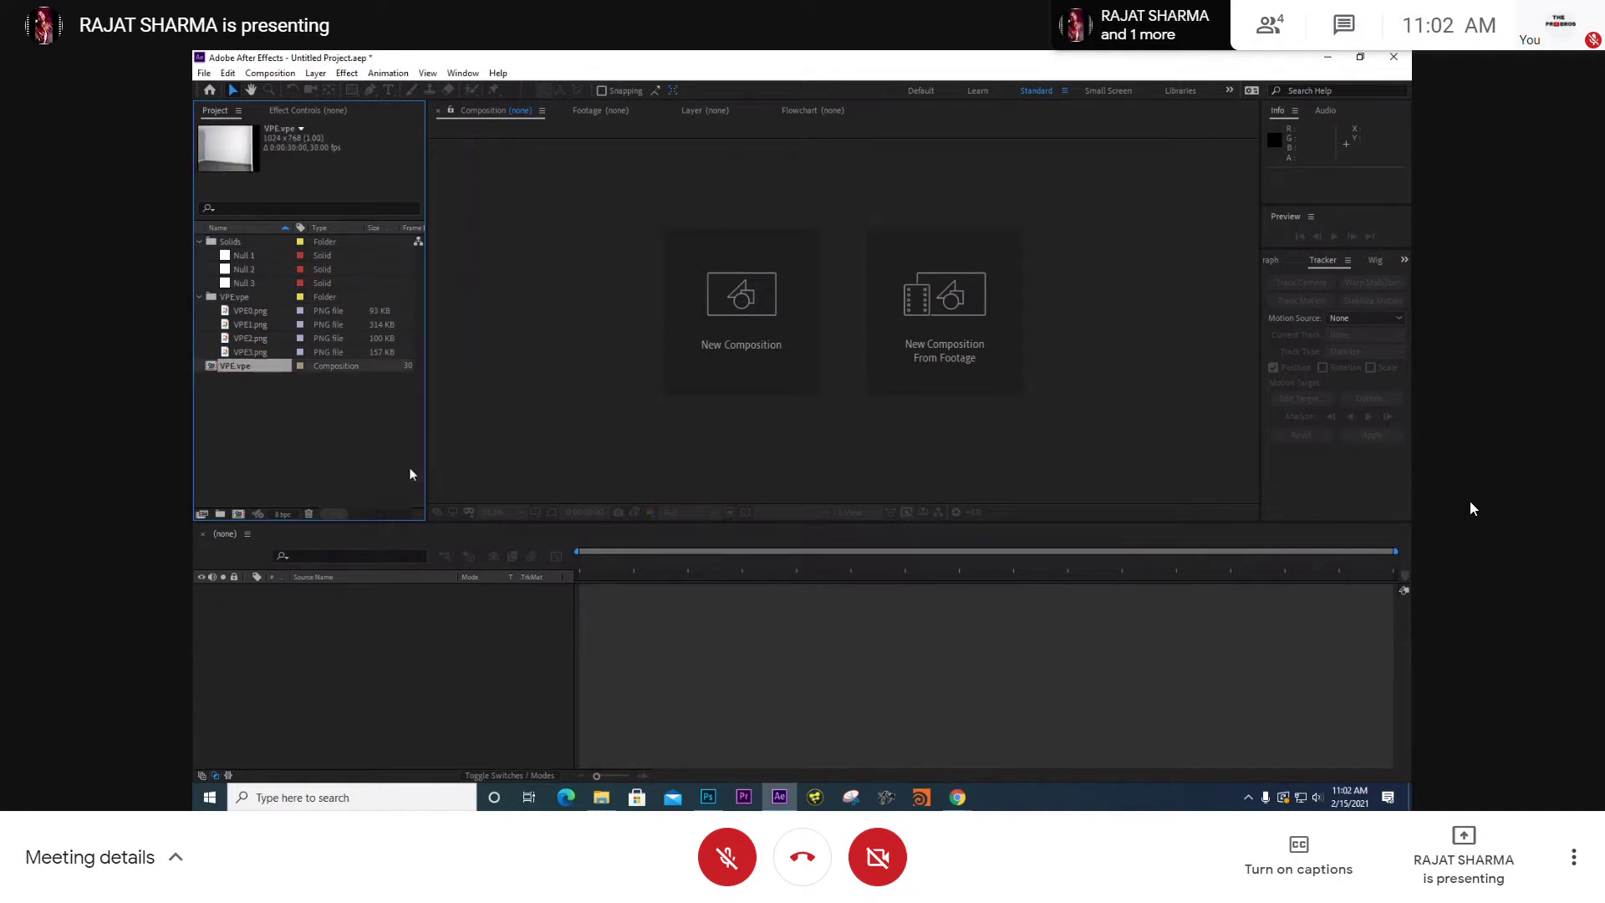
double_click(264, 366)
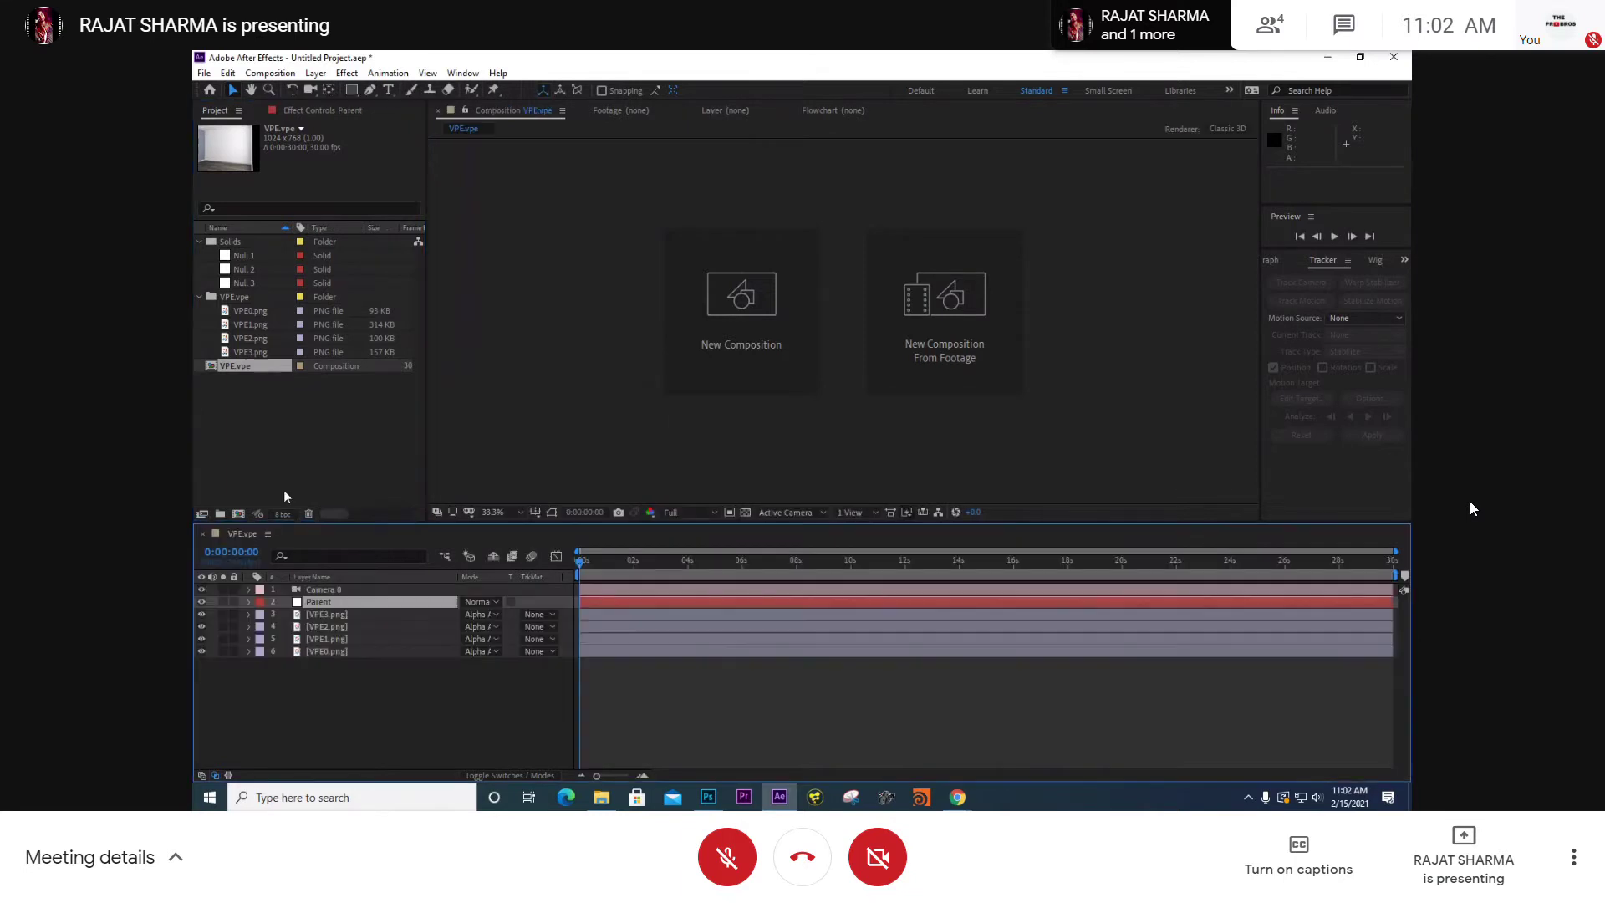
click(317, 696)
drag(329, 685, 362, 579)
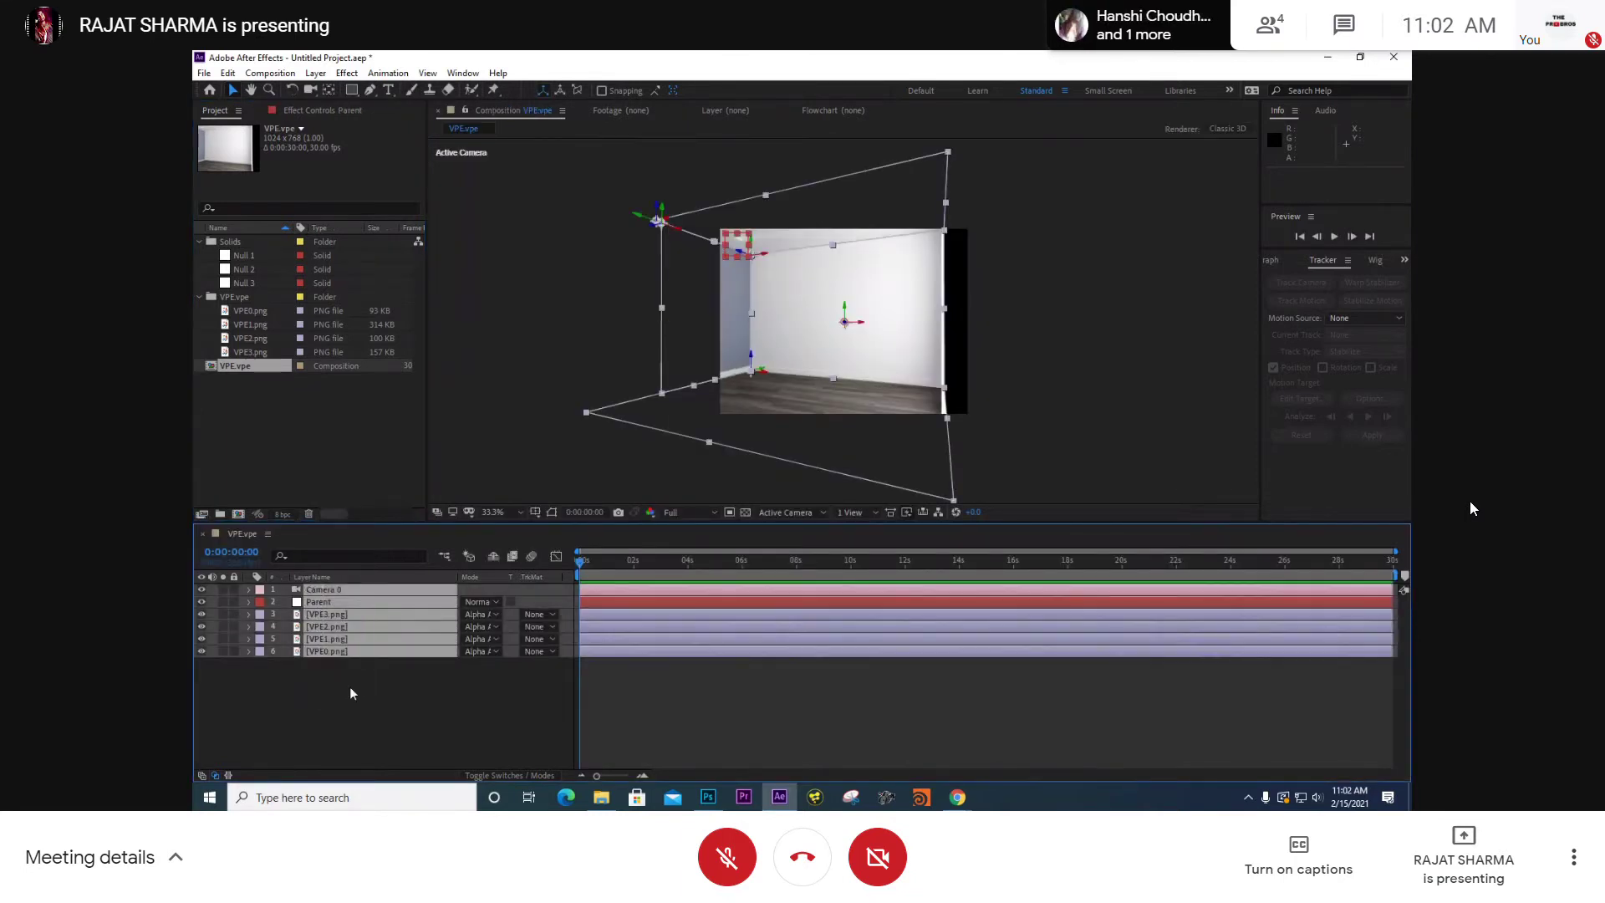
- Look through the composition's layers: the camera, the Parent null and the four VPE PNG layers
click(349, 686)
click(343, 590)
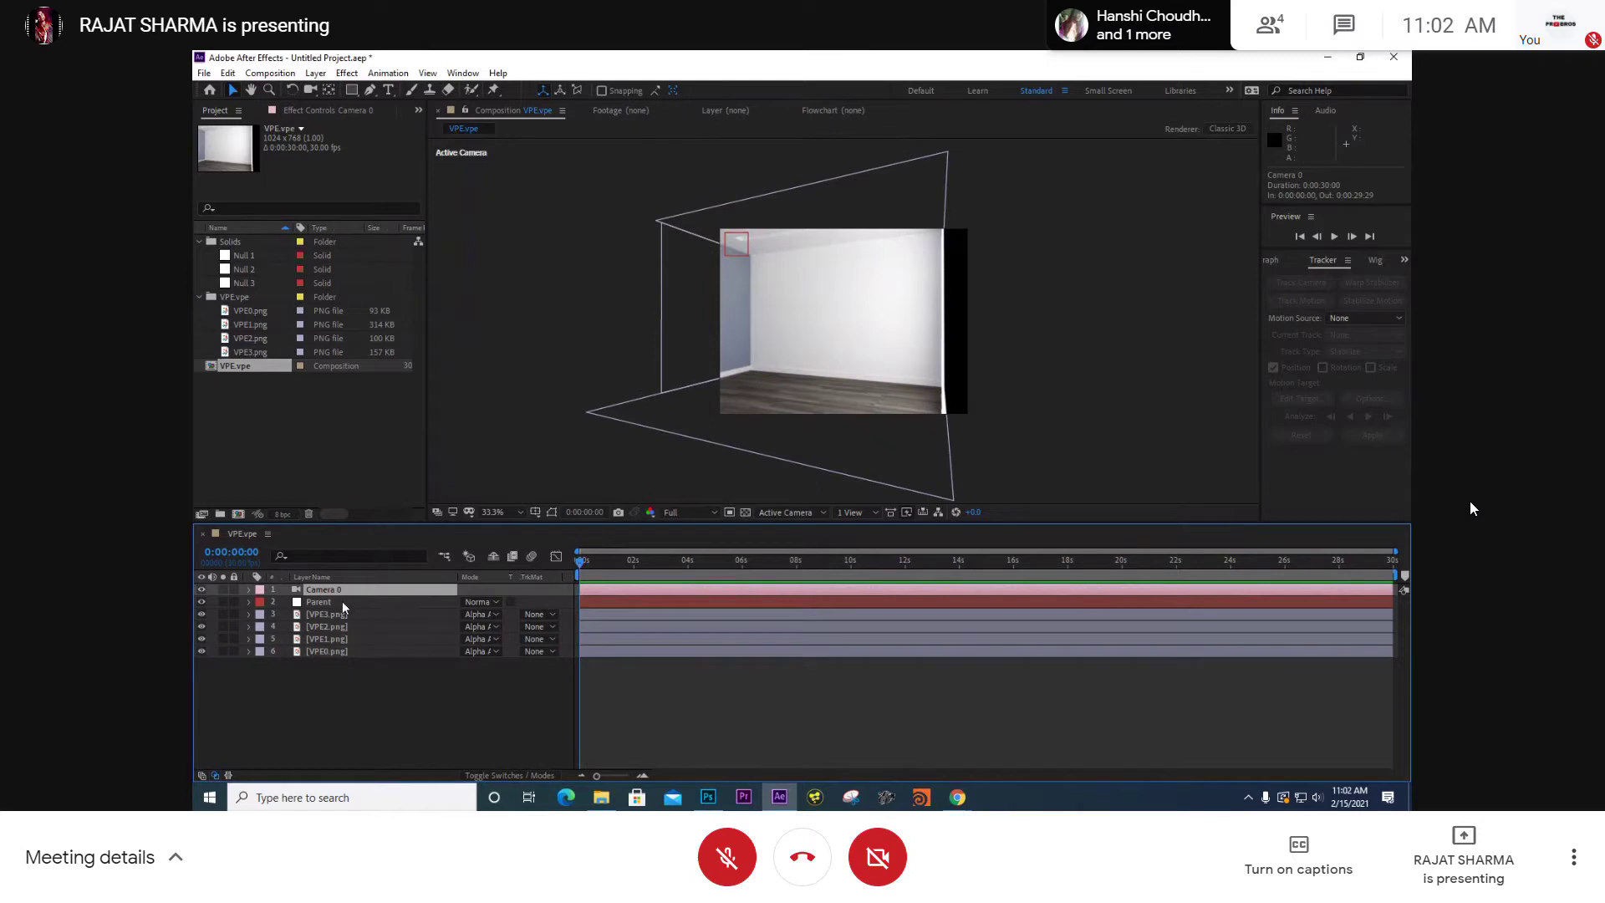
click(342, 602)
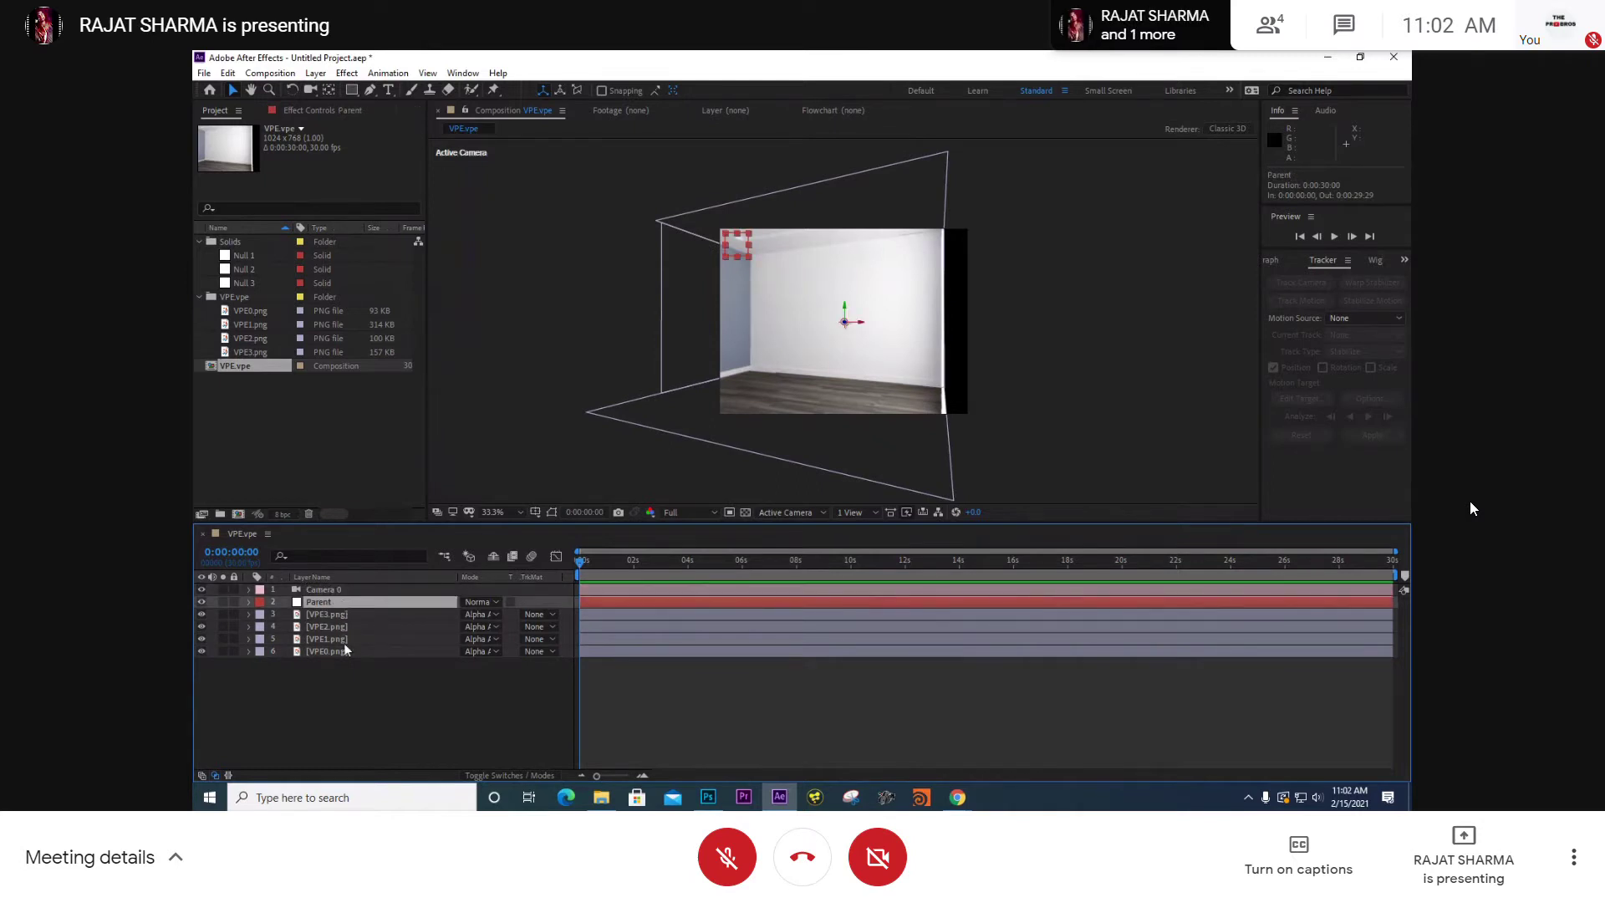
drag(344, 662, 344, 617)
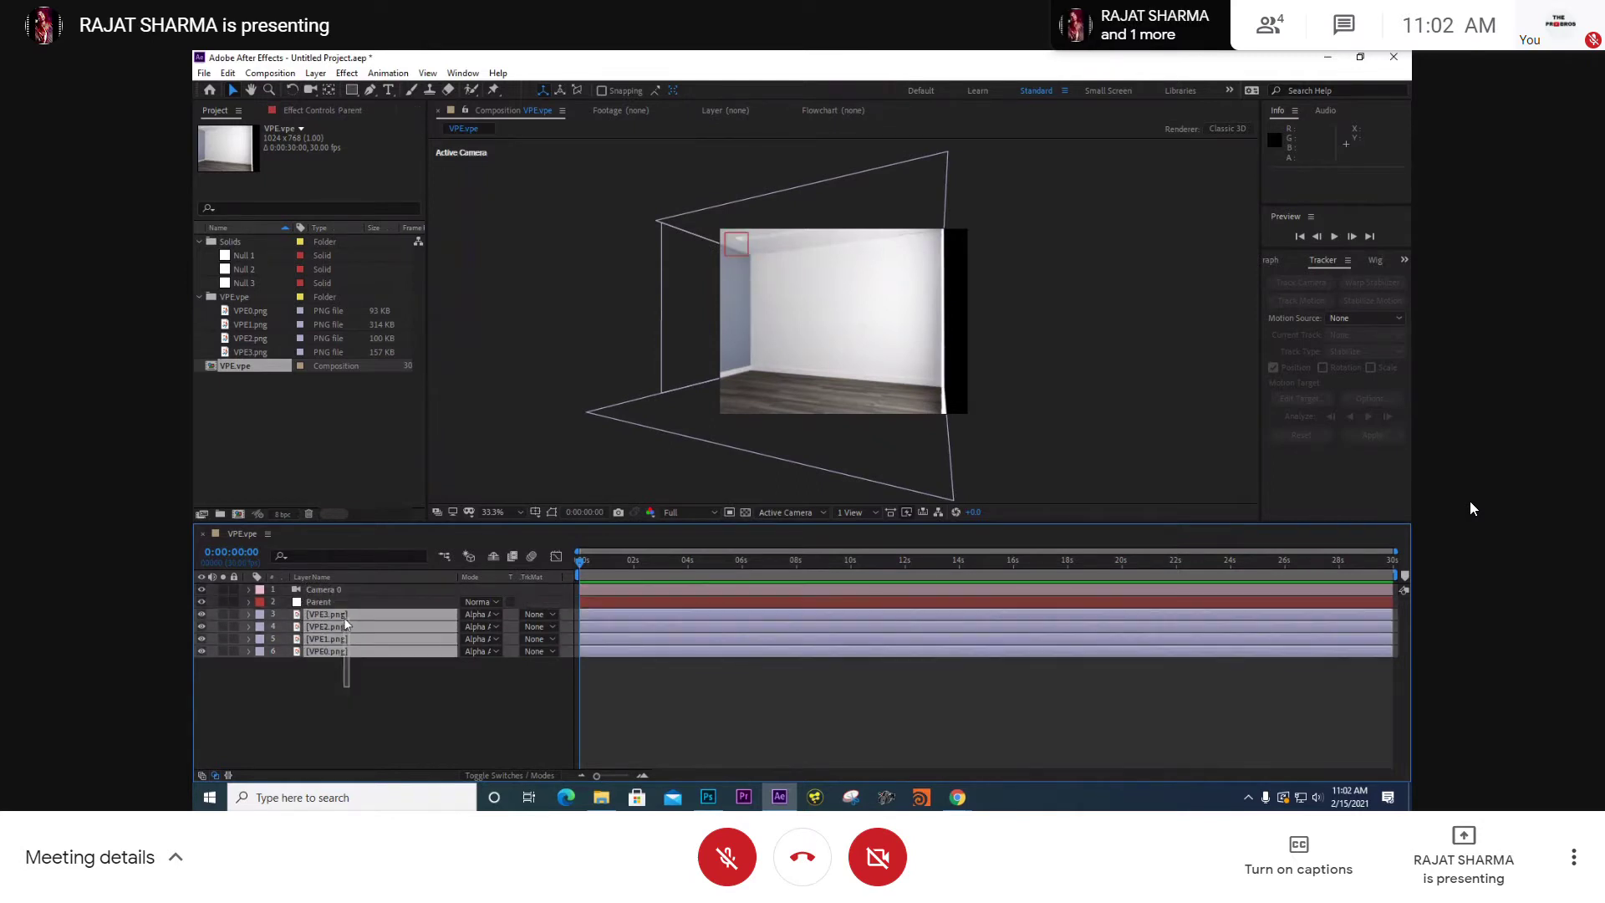
click(378, 726)
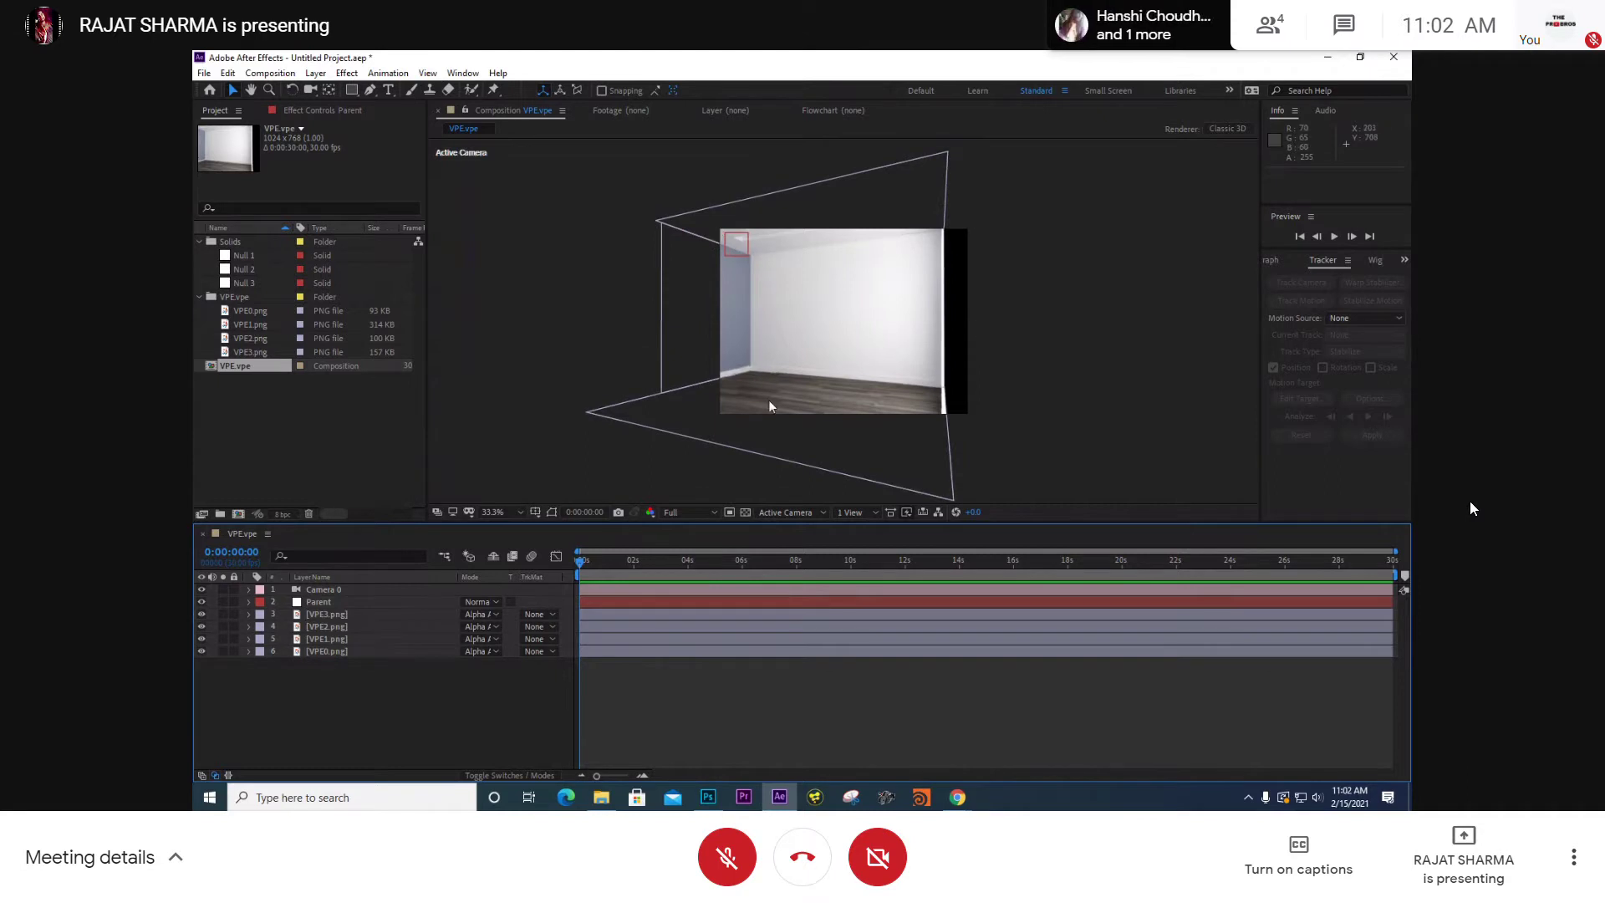
- Show the Parent null's position and move the null horizontally to about X 641, shifting the whole room
click(336, 599)
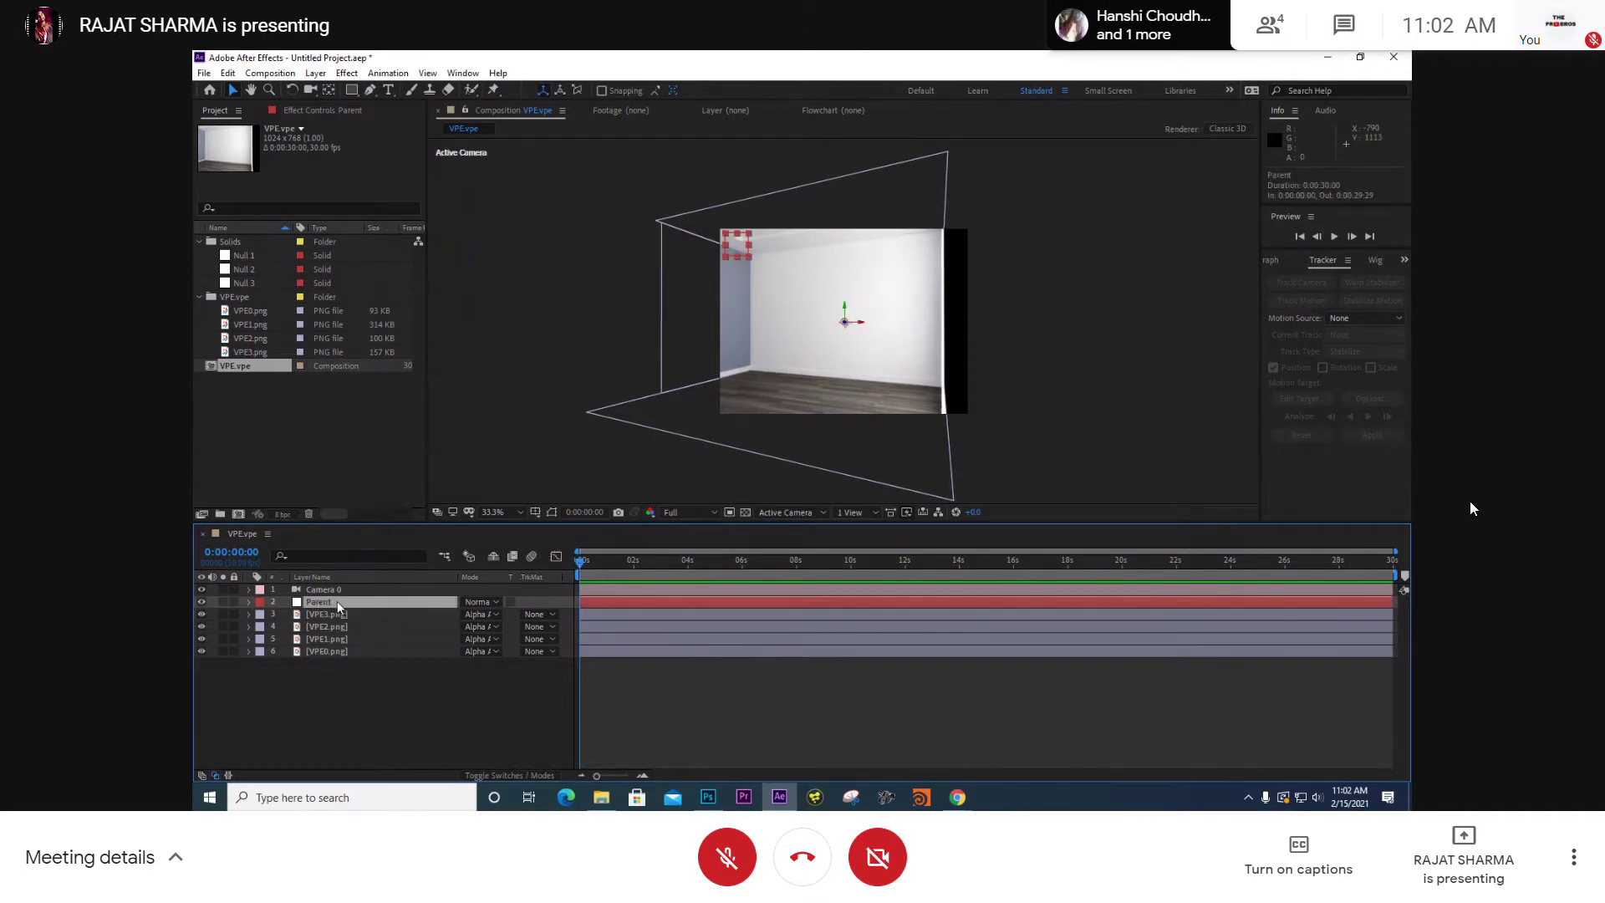
key(p)
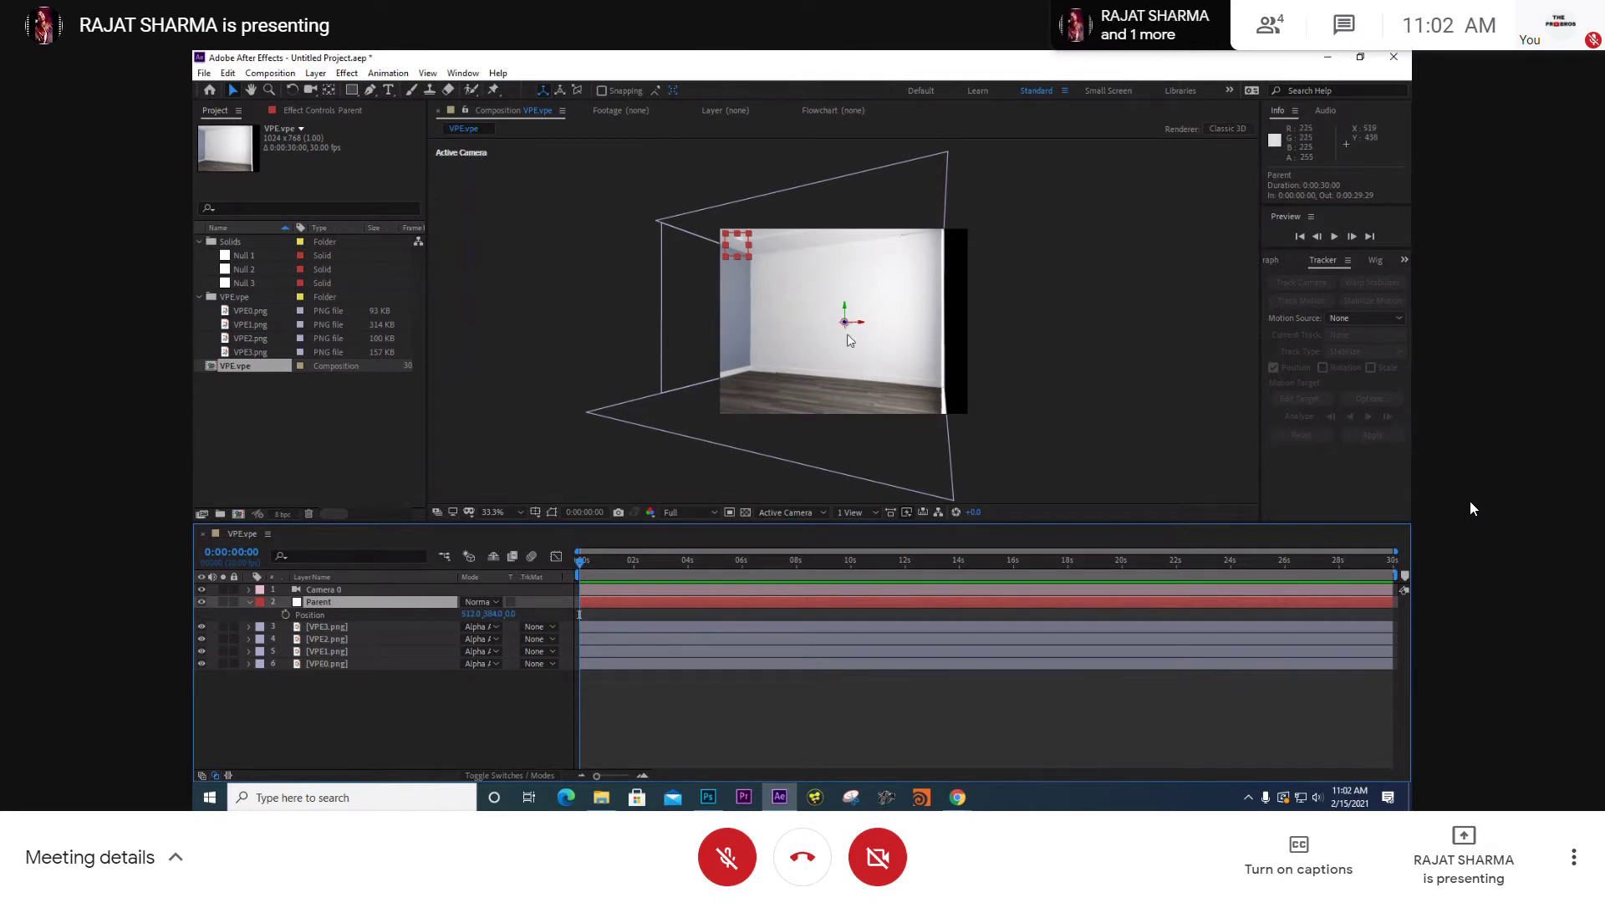
drag(864, 327, 892, 327)
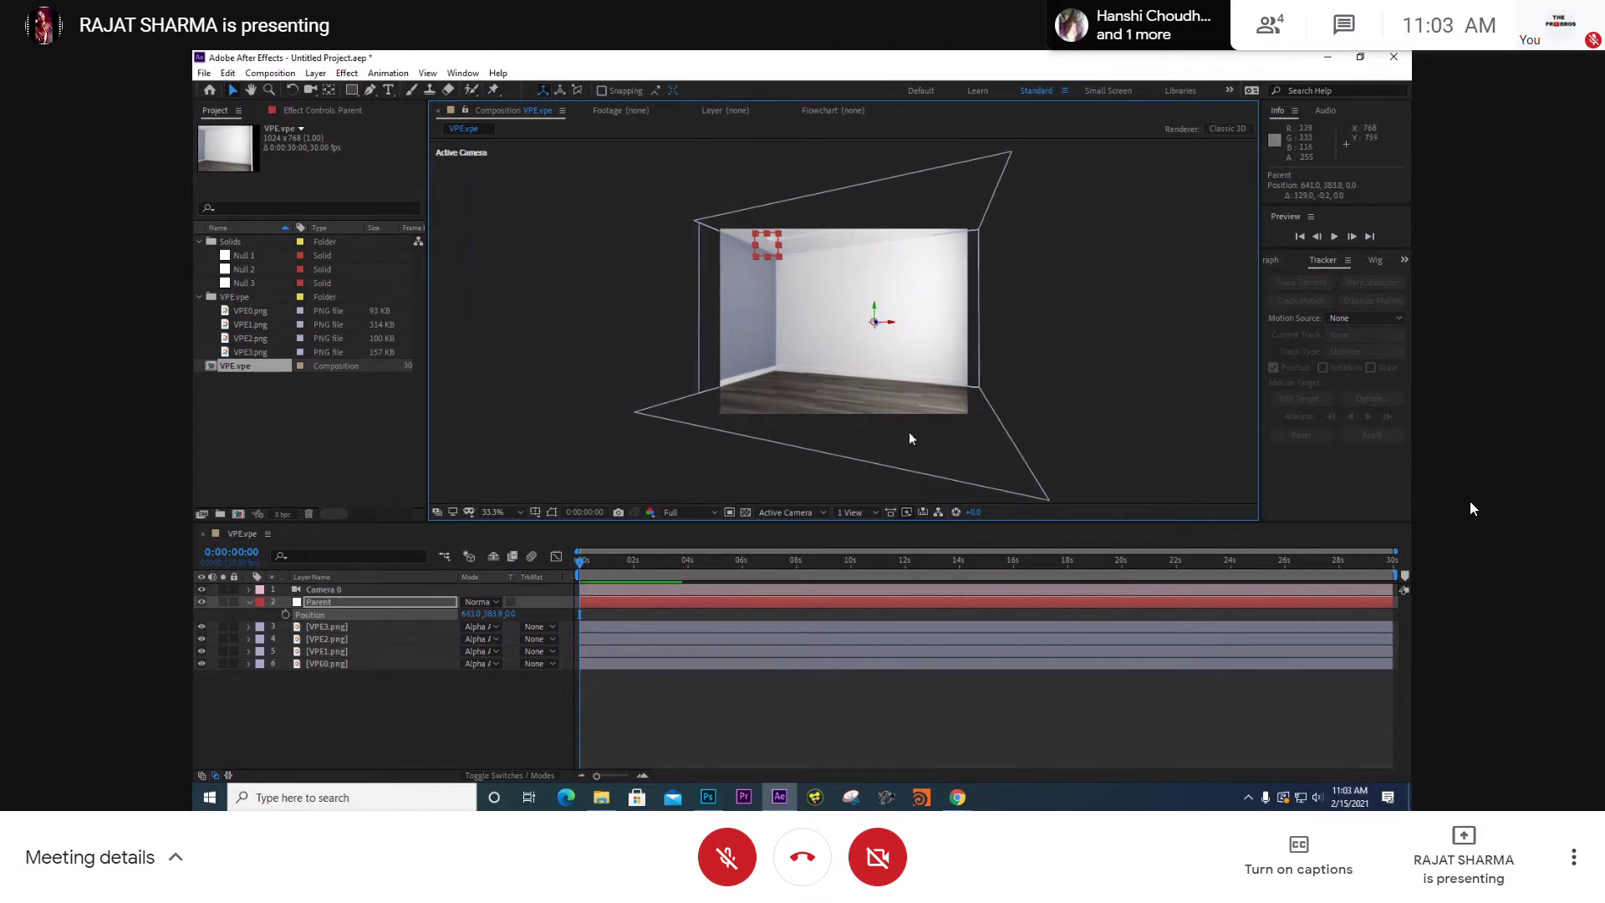
click(874, 692)
- Fit the composition in the viewer, switch to Custom View 1 and orbit around the 3D room to inspect it
click(494, 513)
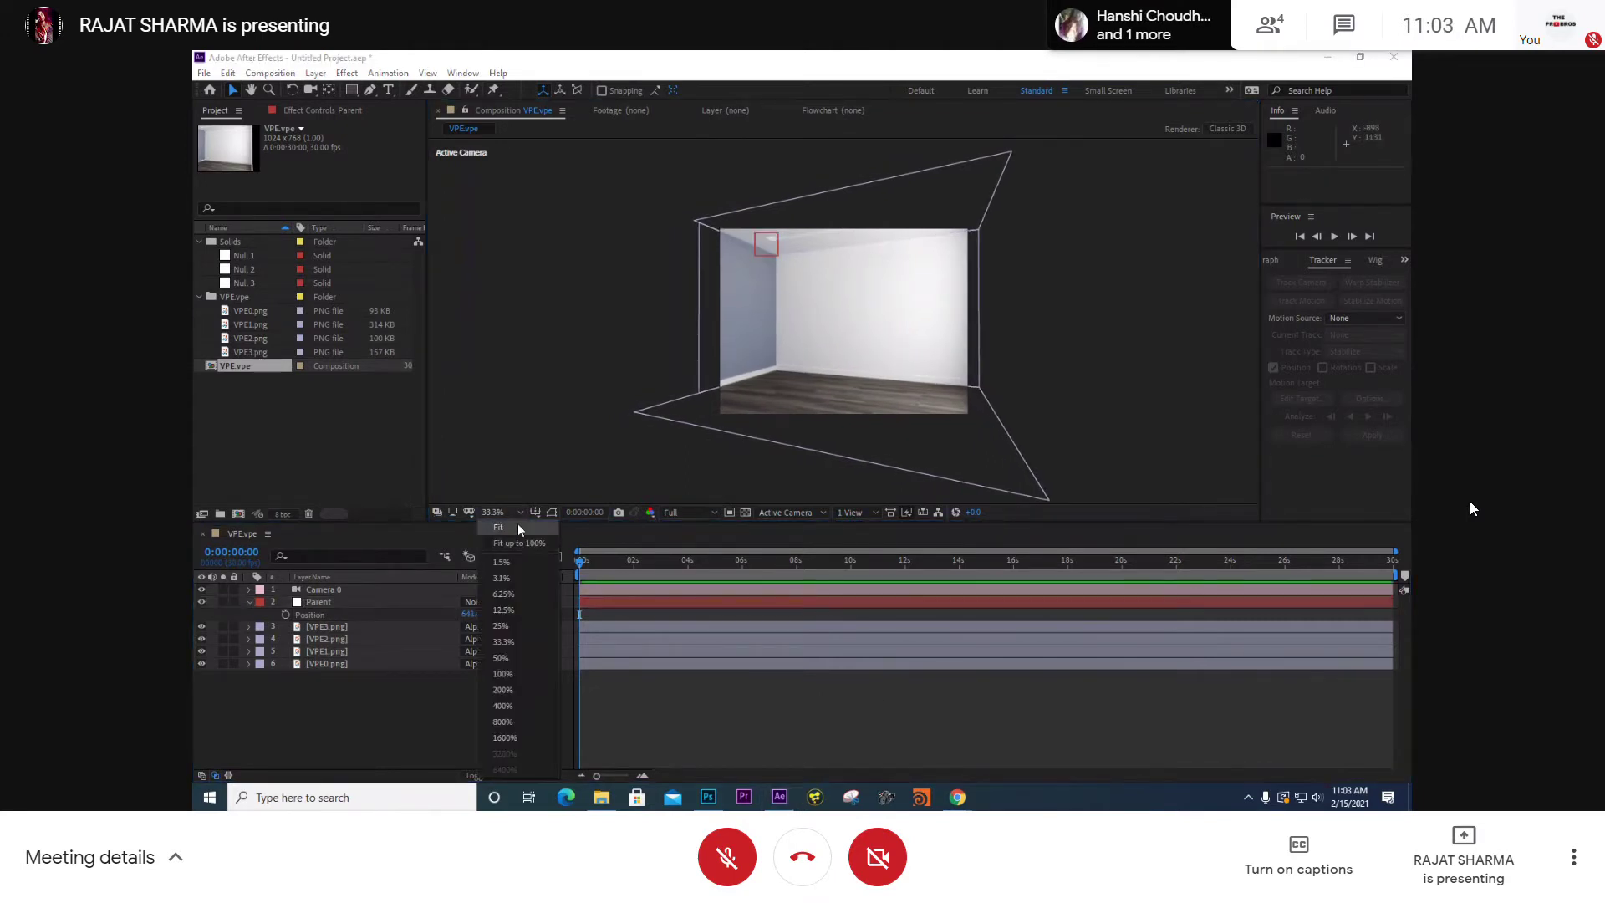
click(506, 527)
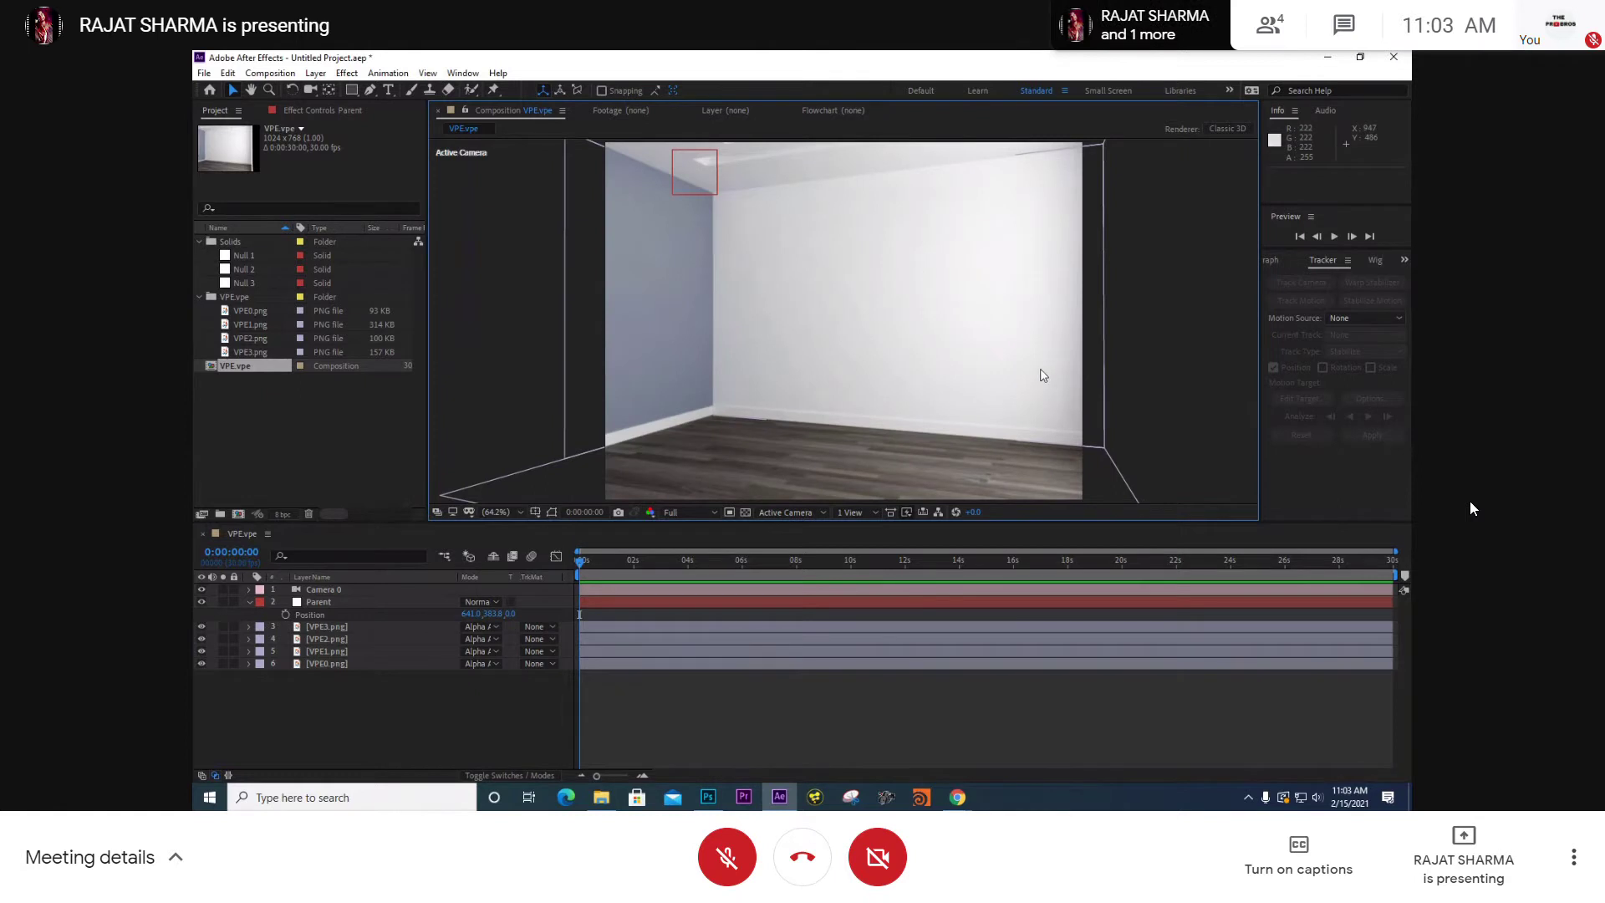
click(807, 516)
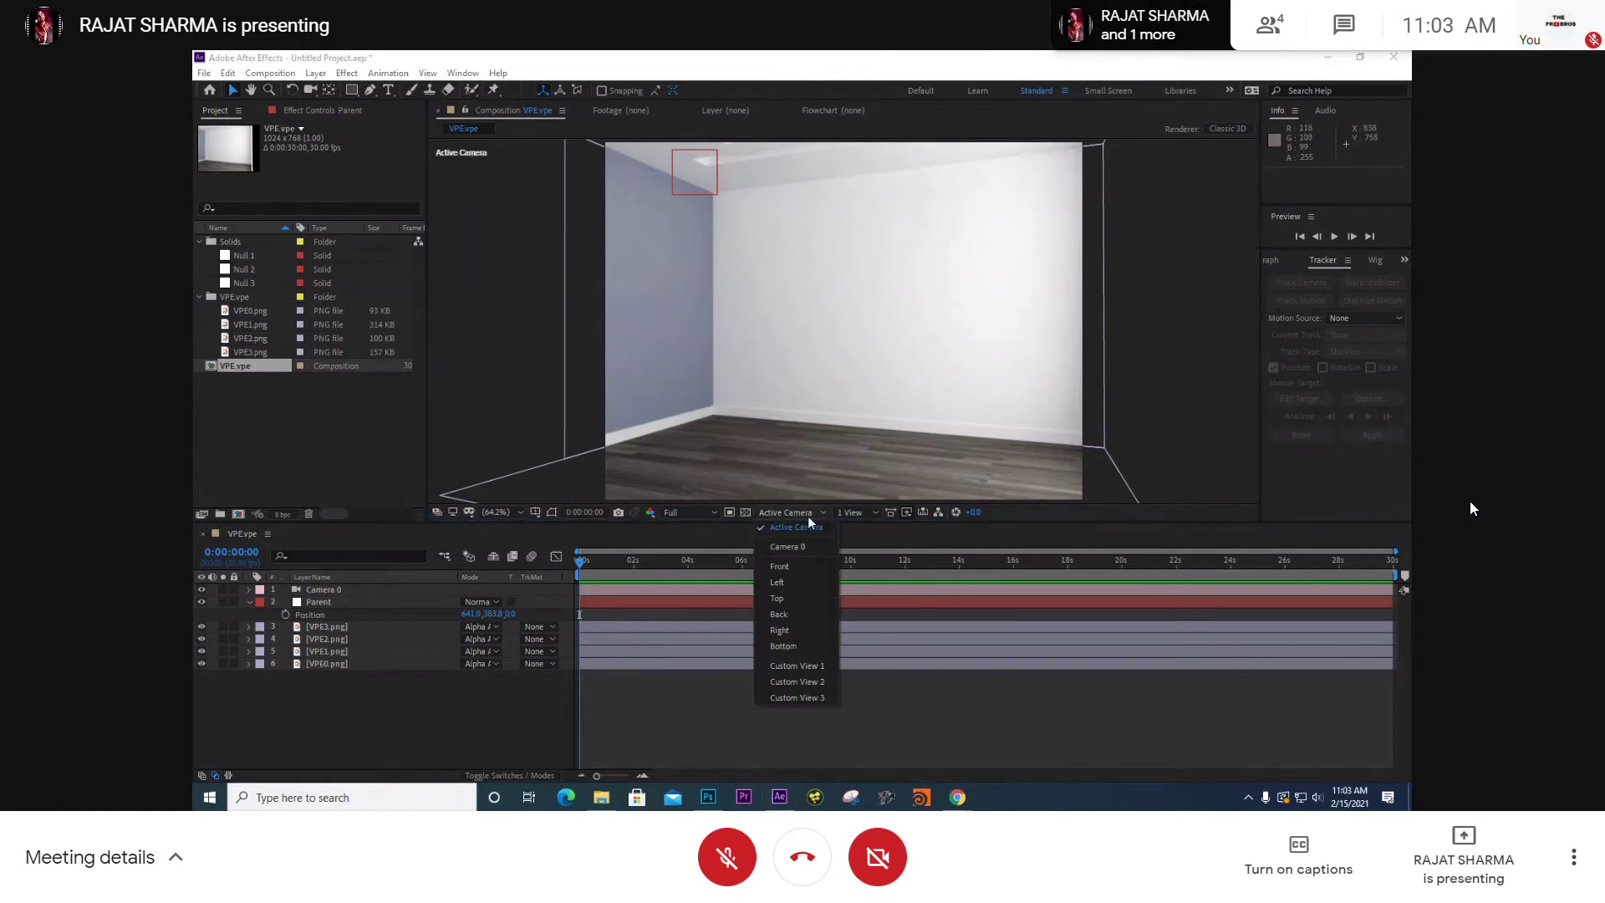
click(814, 665)
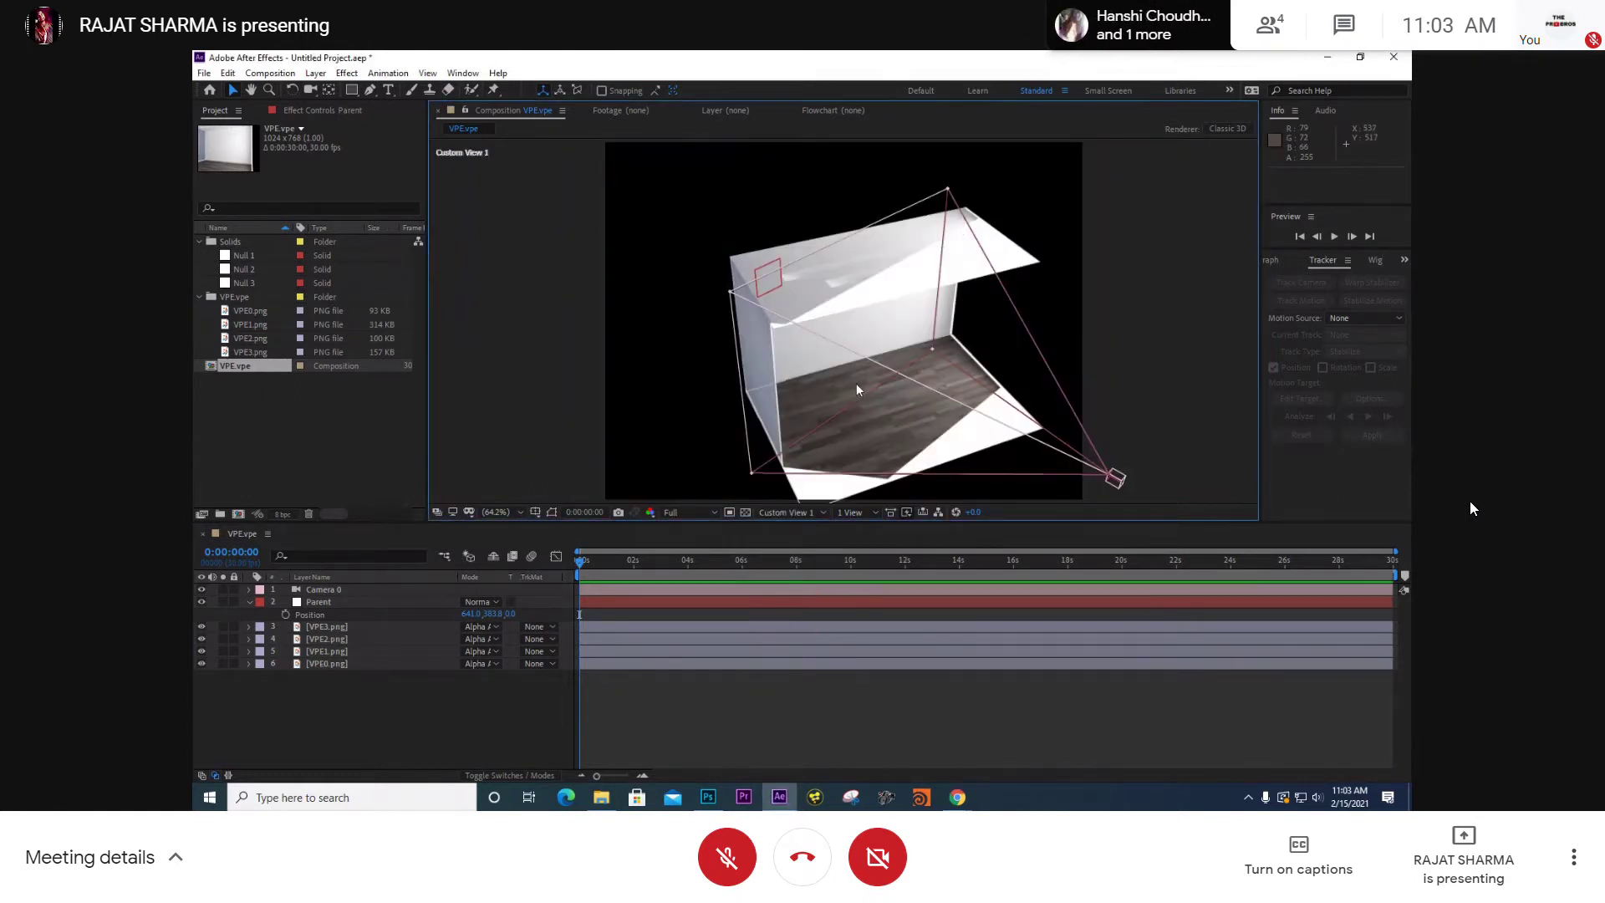
key(c)
drag(851, 388, 828, 315)
- Set up side-by-side views with Camera 0 beside Custom View 1, and move the camera forward along Z to about -999.5
click(854, 512)
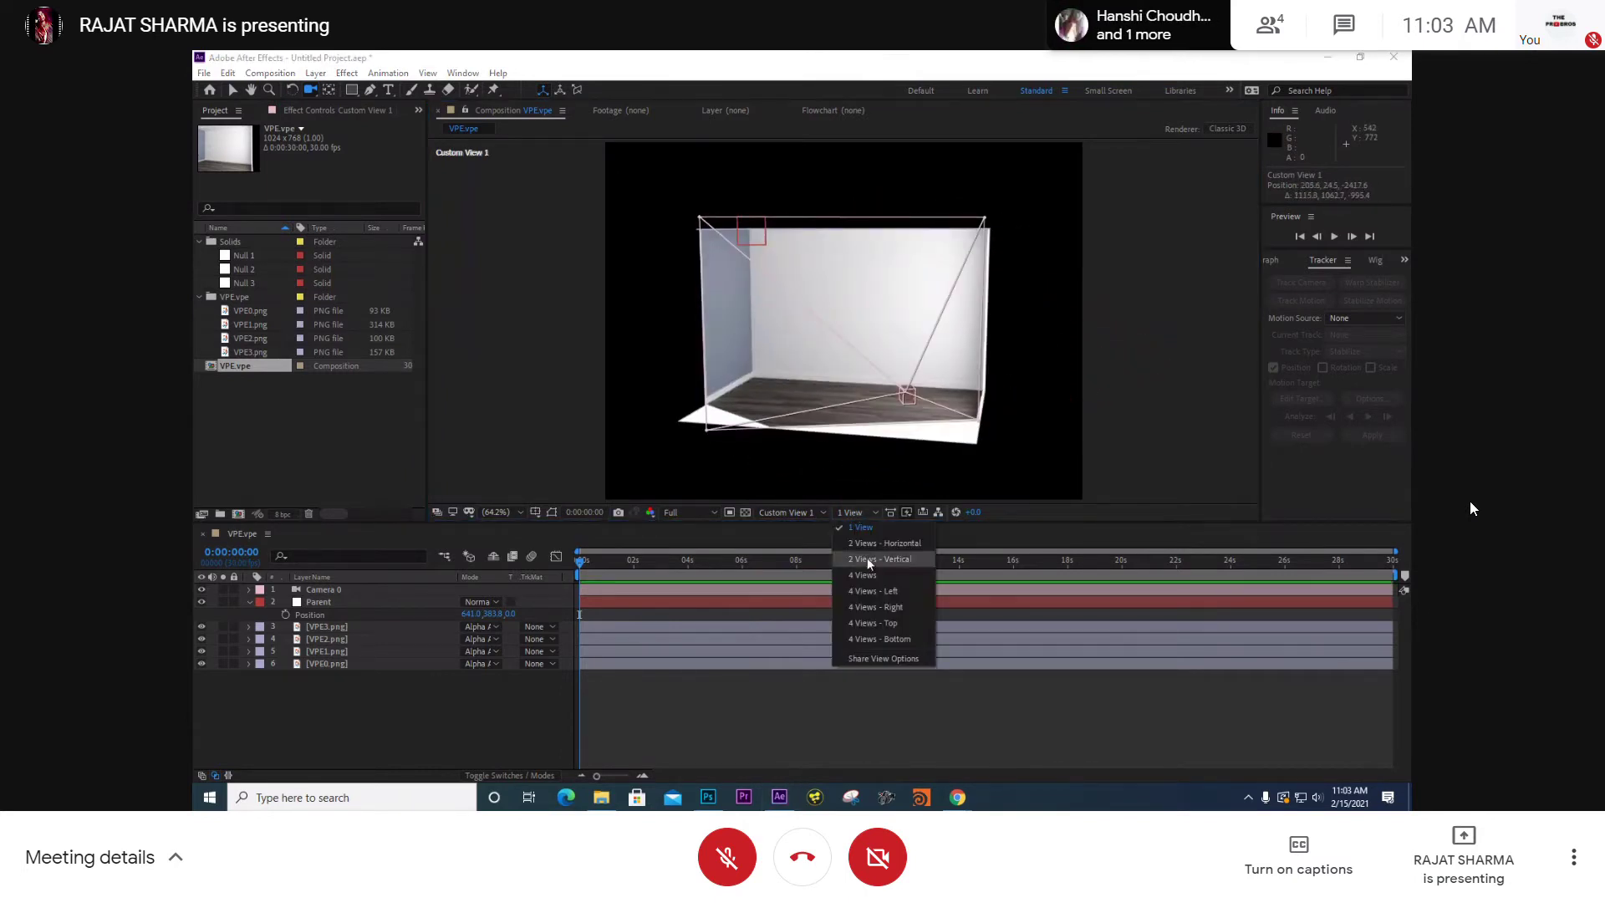
click(869, 557)
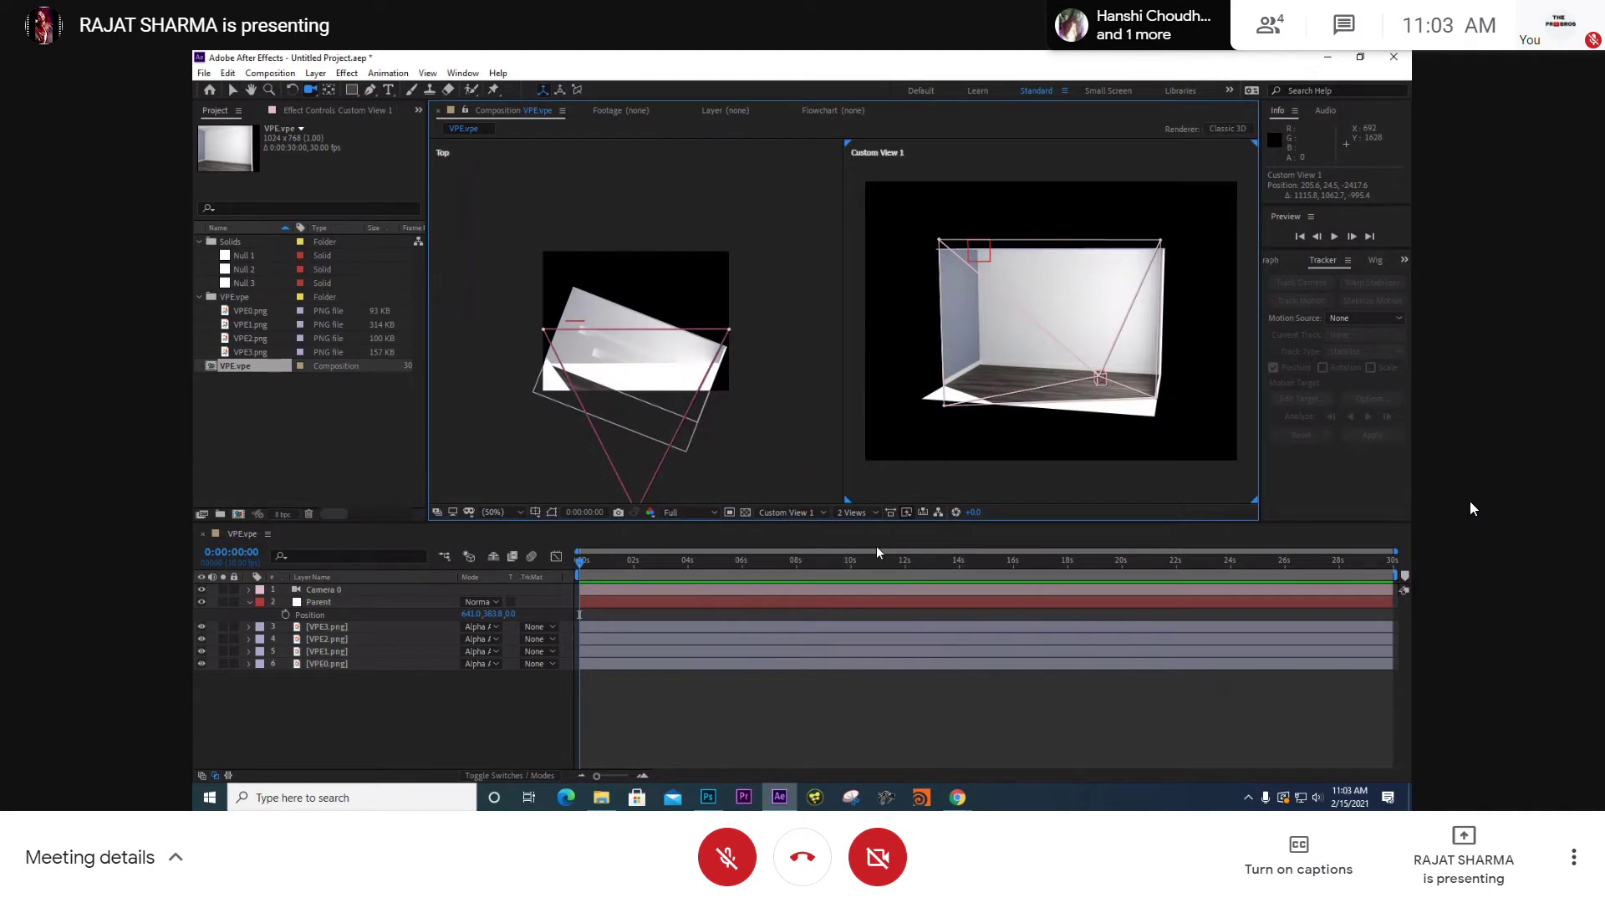
click(756, 441)
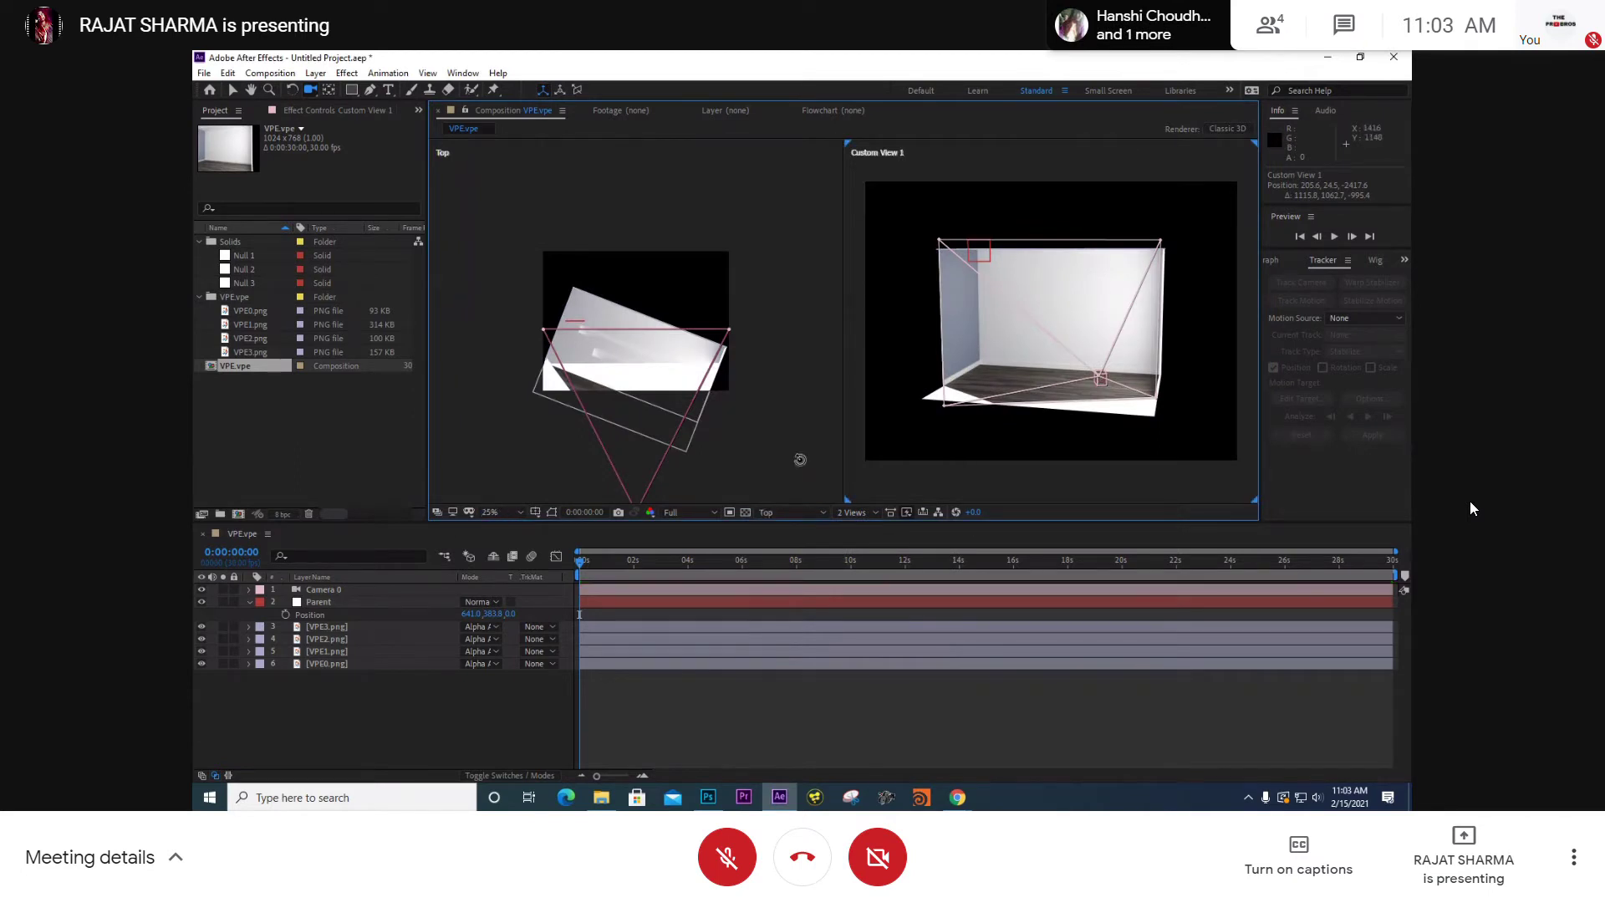
click(812, 512)
click(809, 548)
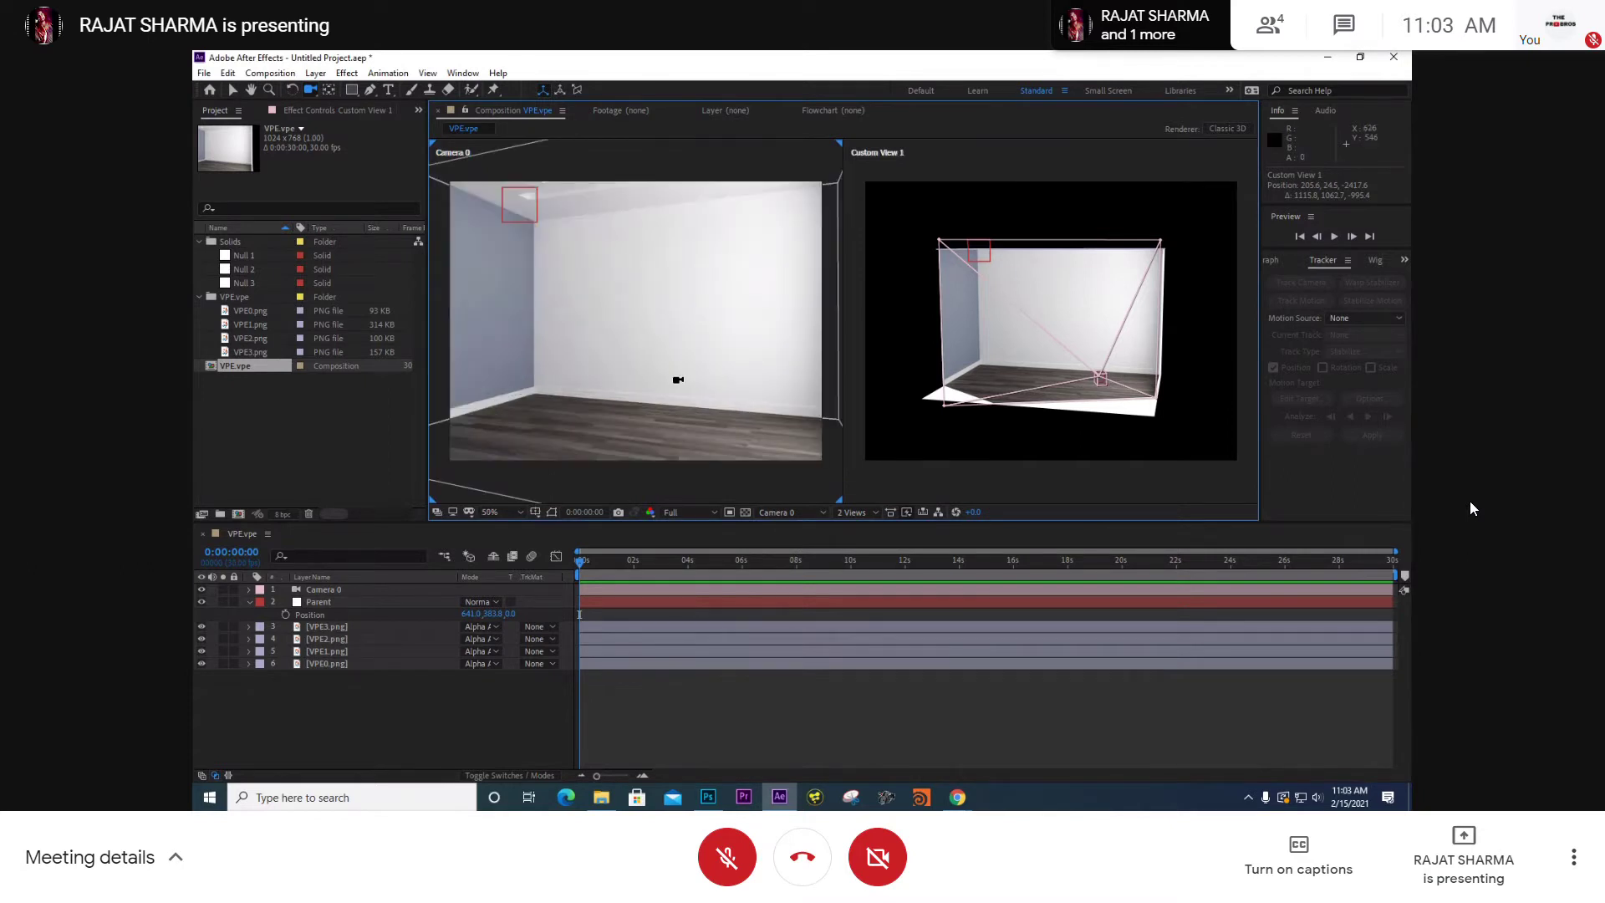
key(v)
click(1101, 380)
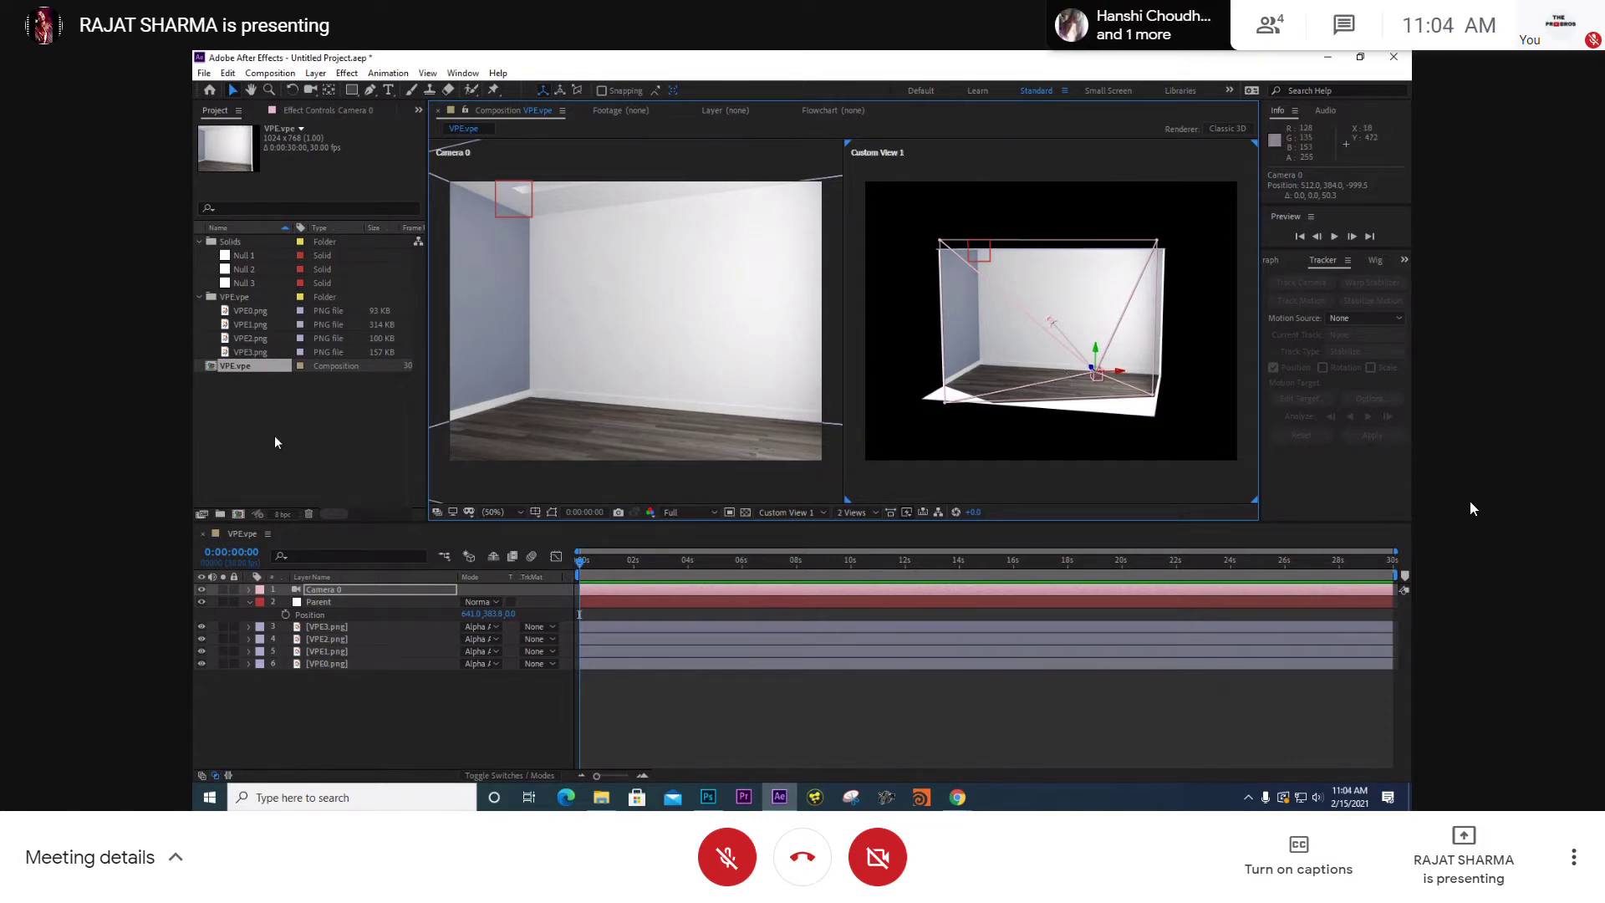
- Select all items in the project and check the command for starting a new project
drag(274, 435, 203, 88)
click(204, 73)
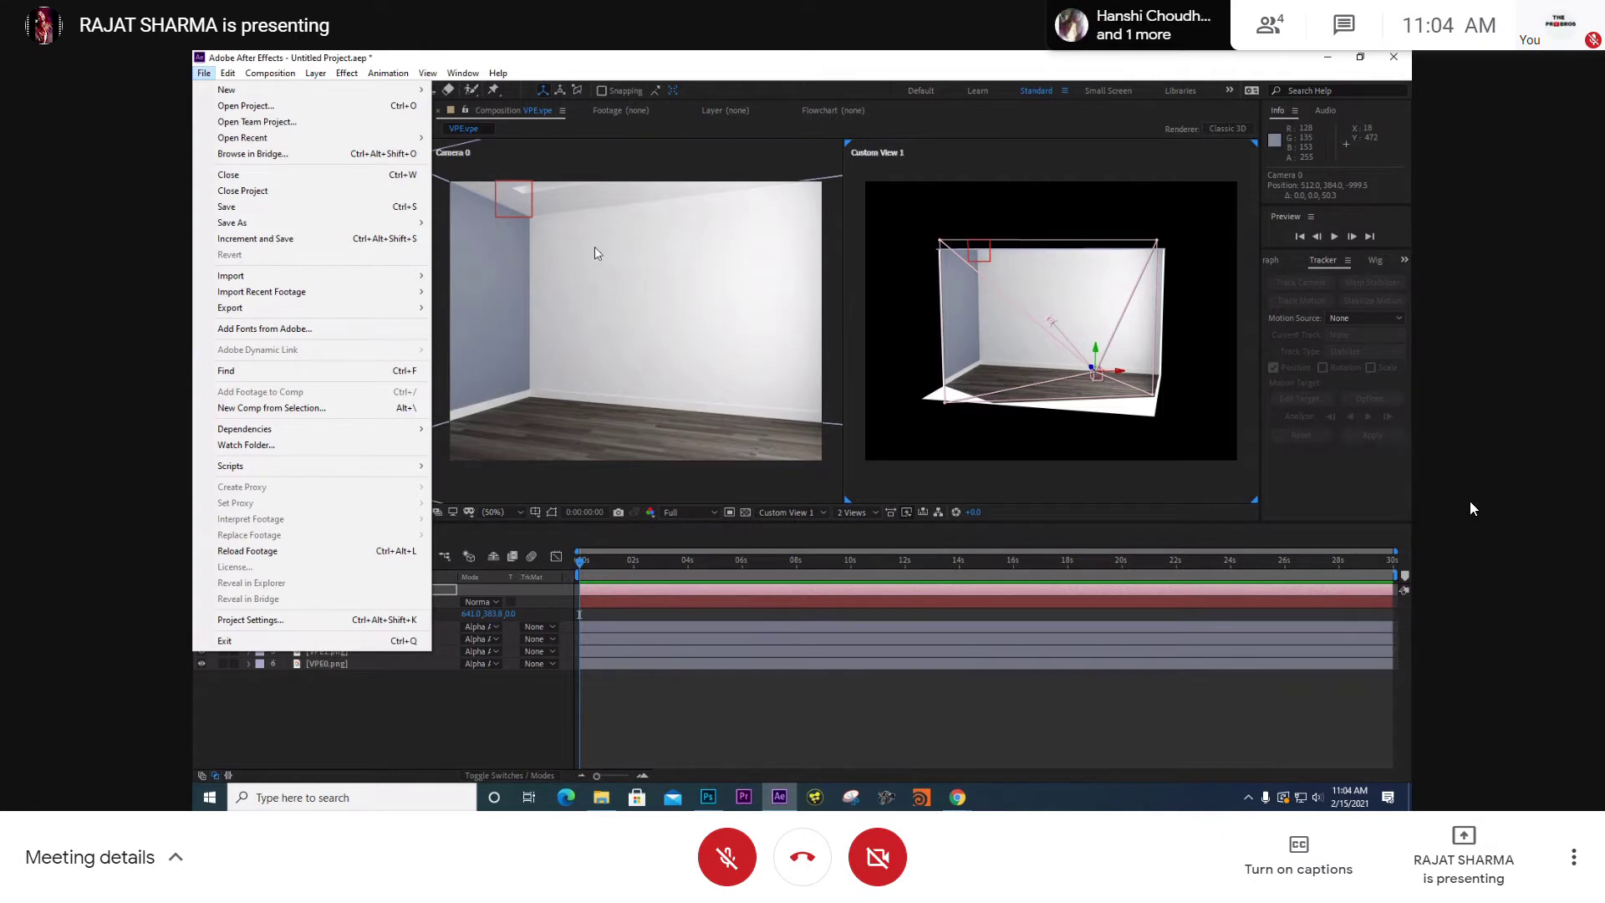
mouse_move(349, 98)
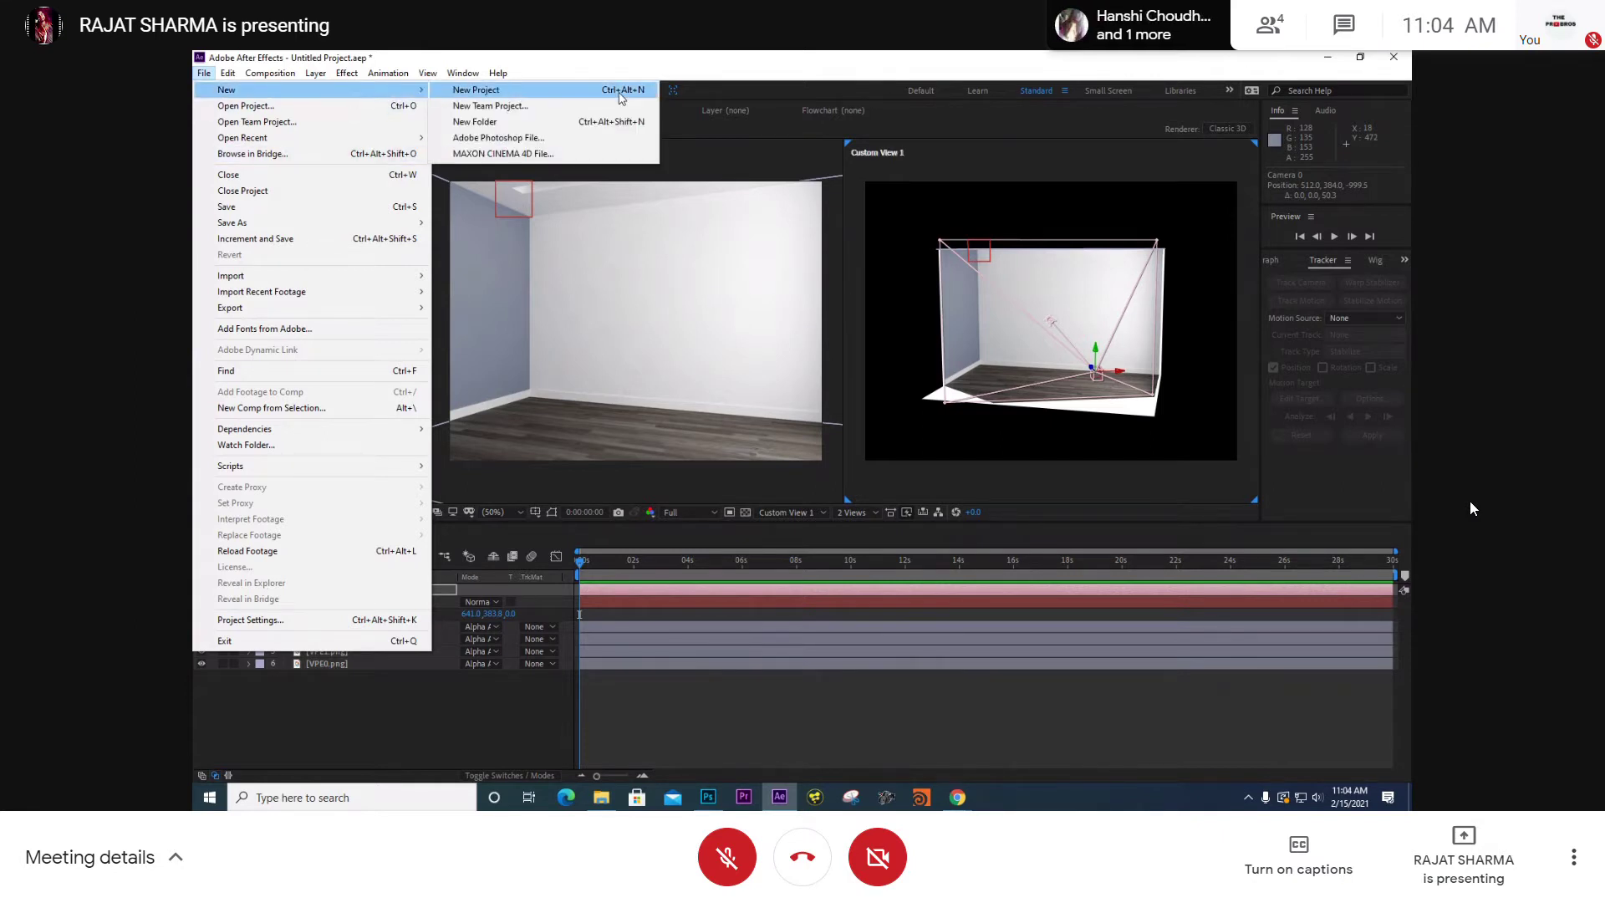
click(632, 384)
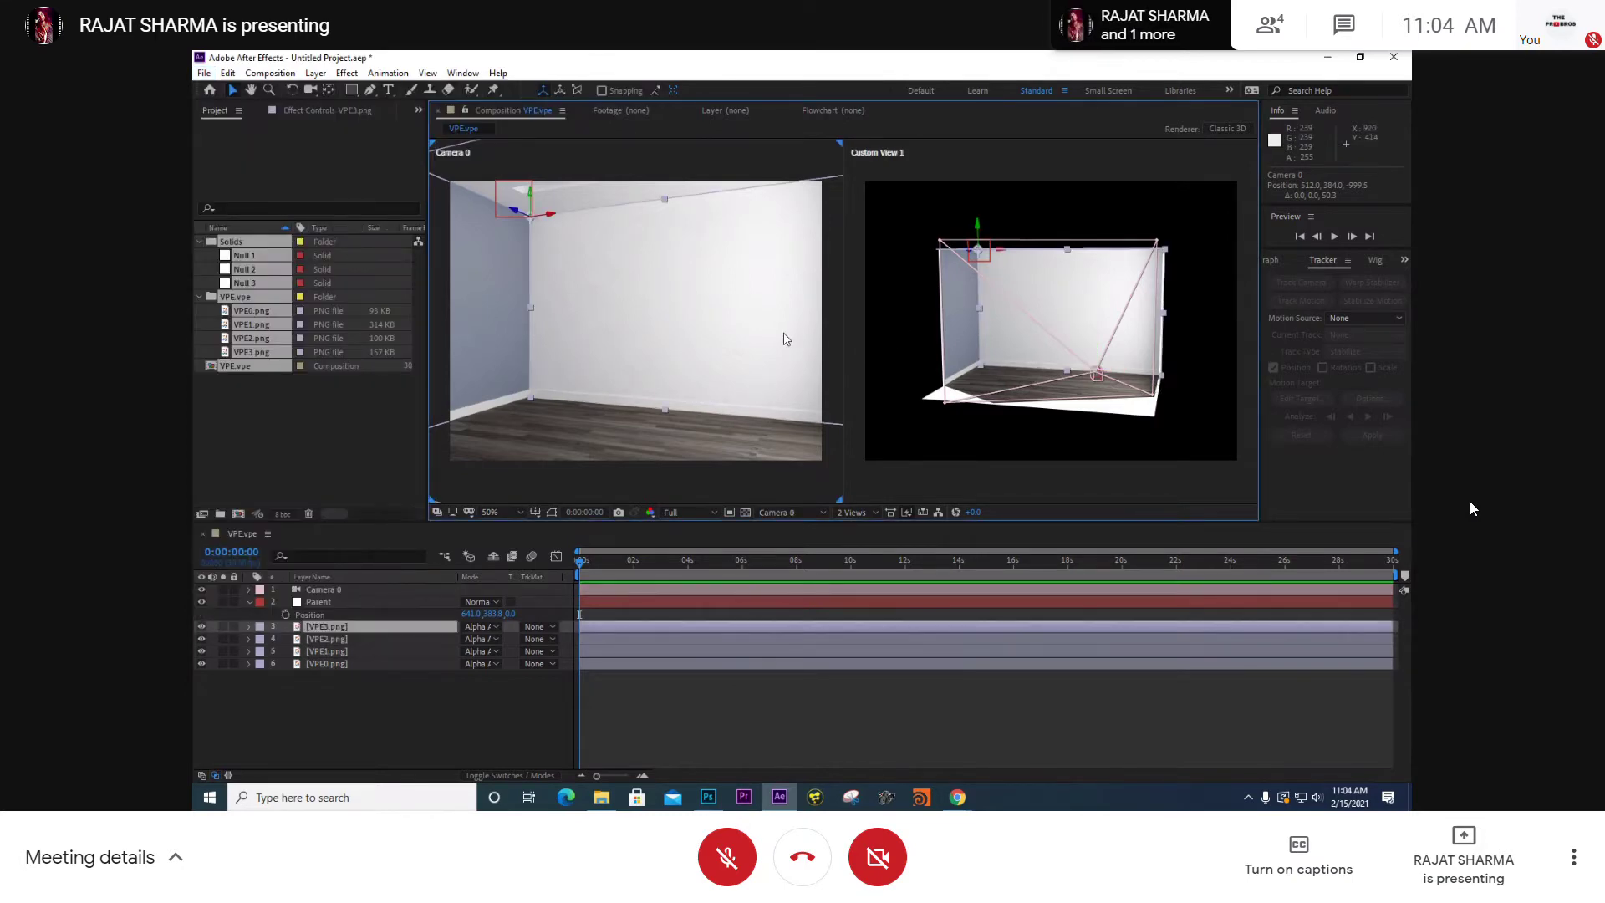
- Review the room in a single enlarged view, first from Custom View 1 and then through Camera 0
key(grave)
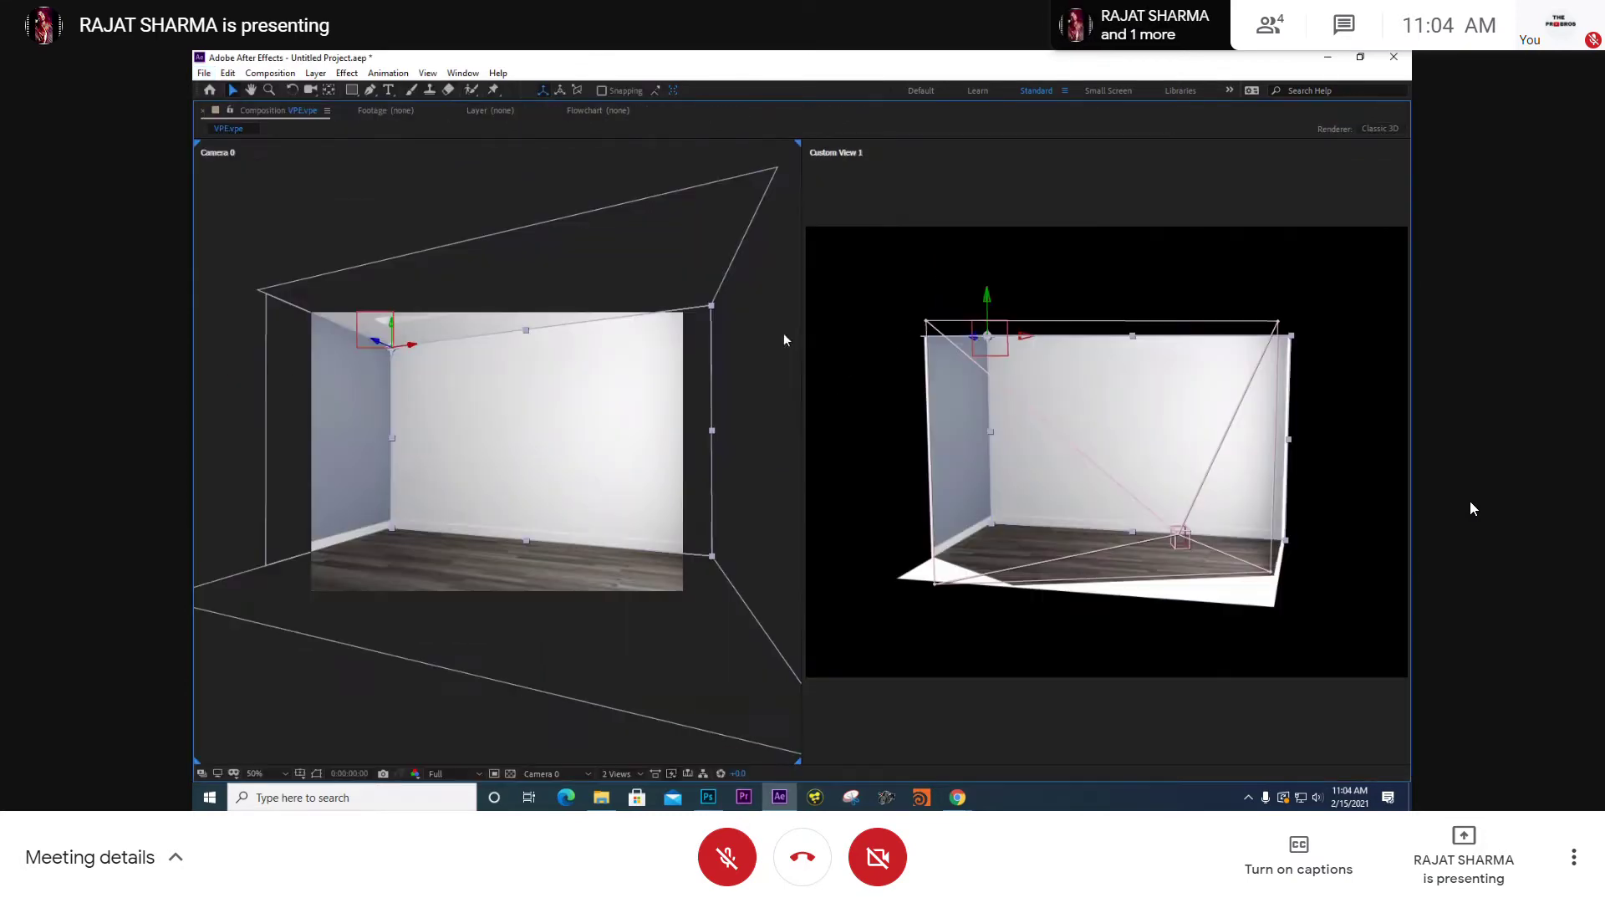
click(631, 773)
click(635, 629)
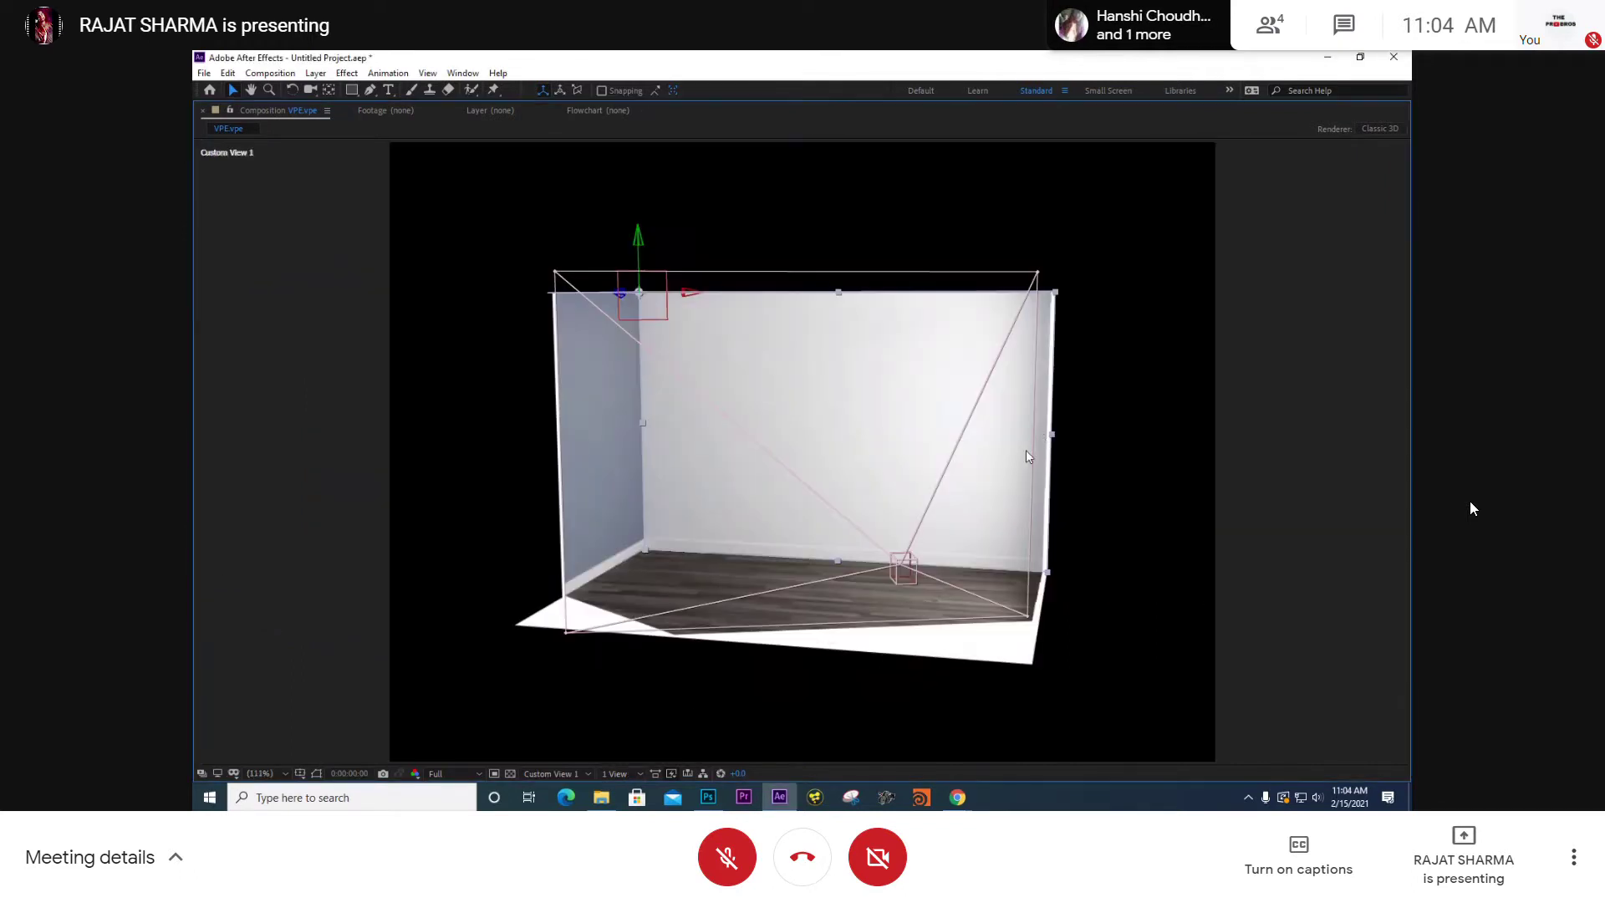
click(552, 774)
click(558, 603)
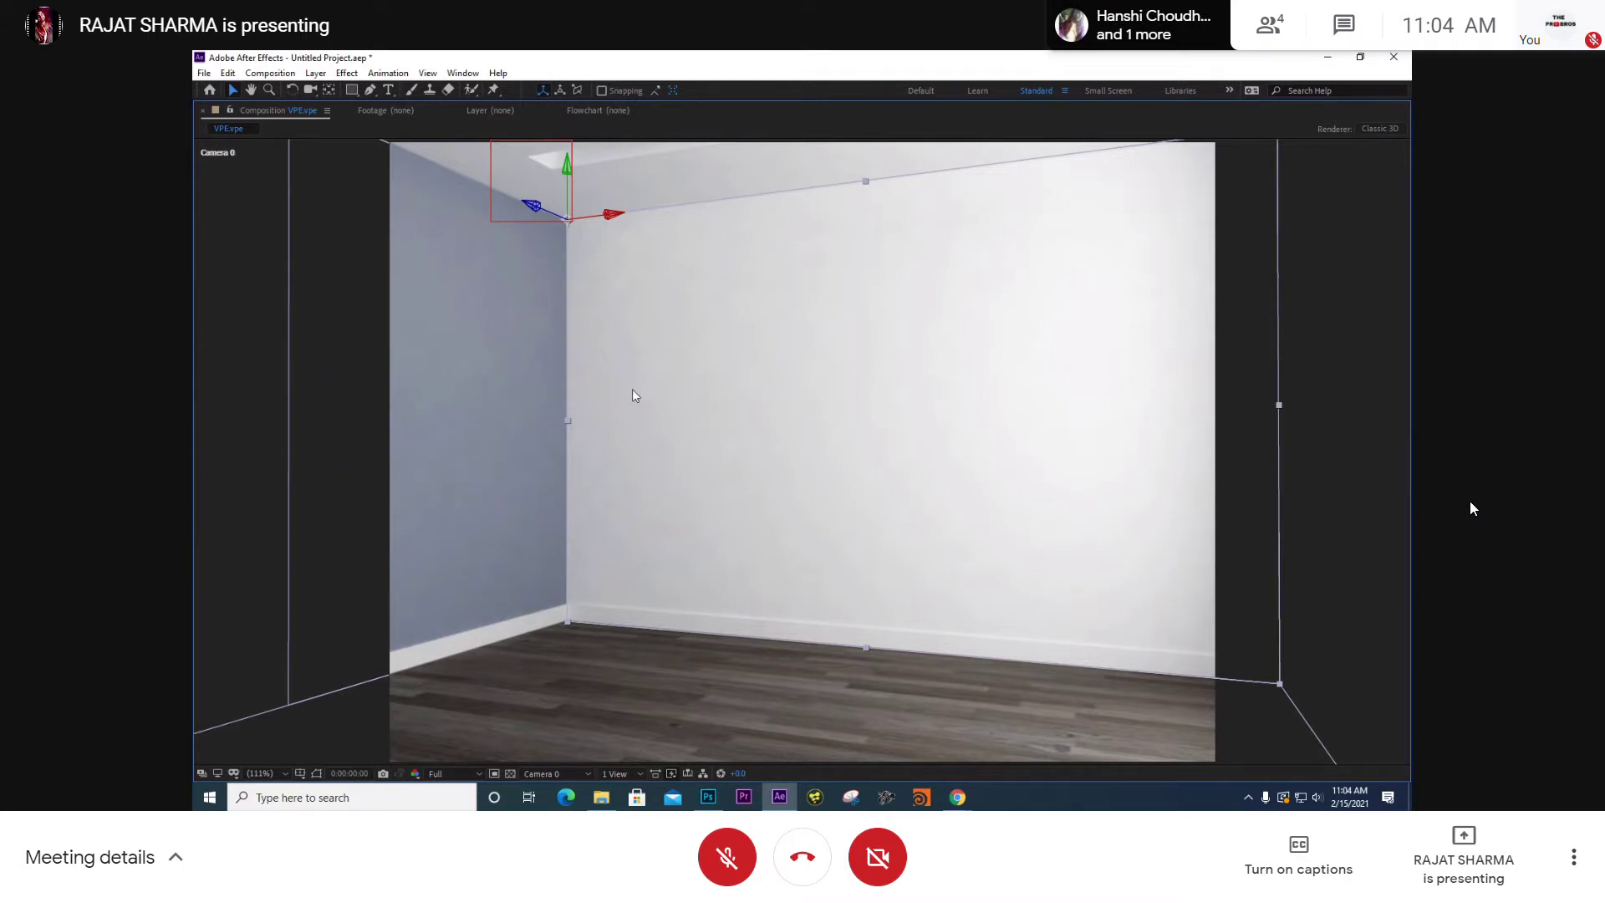
key(grave)
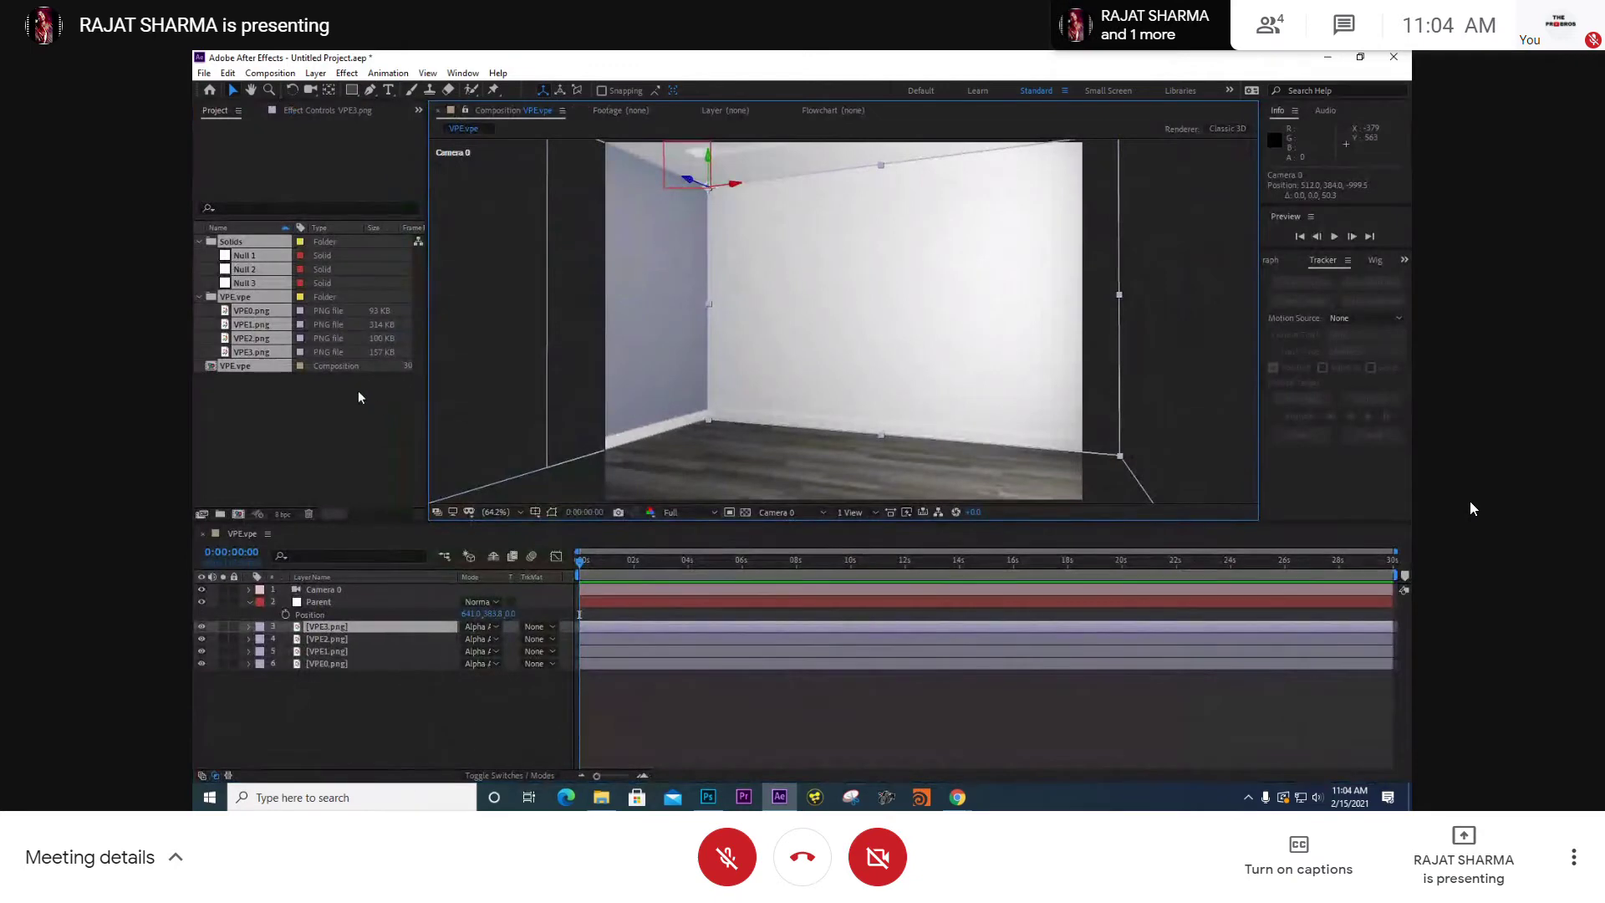
- Delete all the selected project items, including the Solids and VPE.vpe folders and the VPE.vpe composition
click(345, 239)
key(Delete)
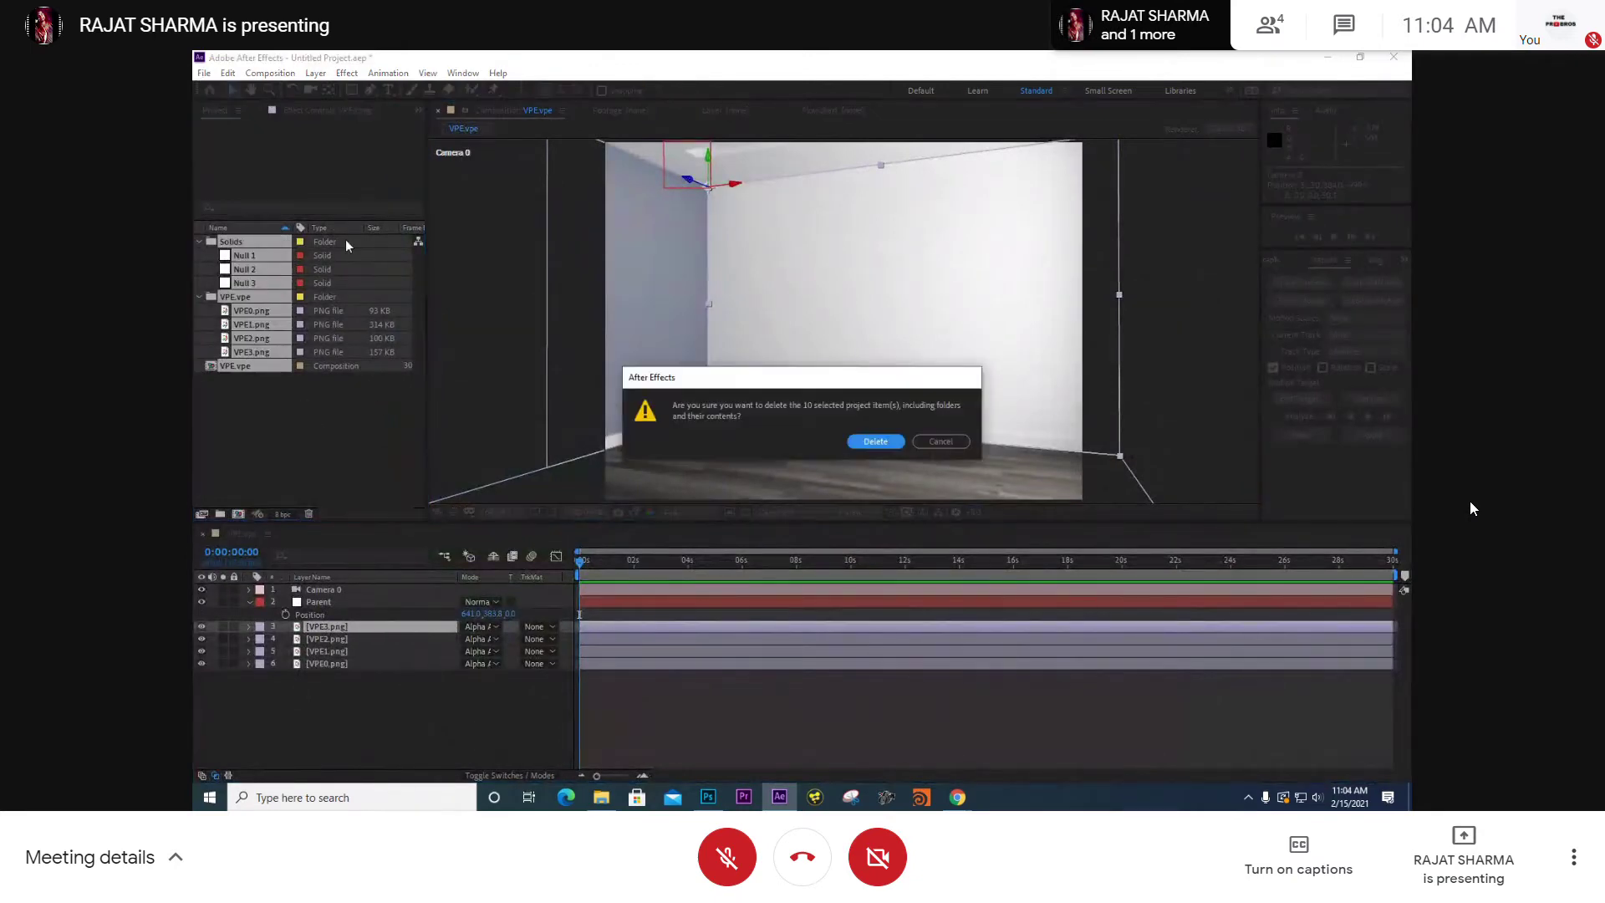
key(Return)
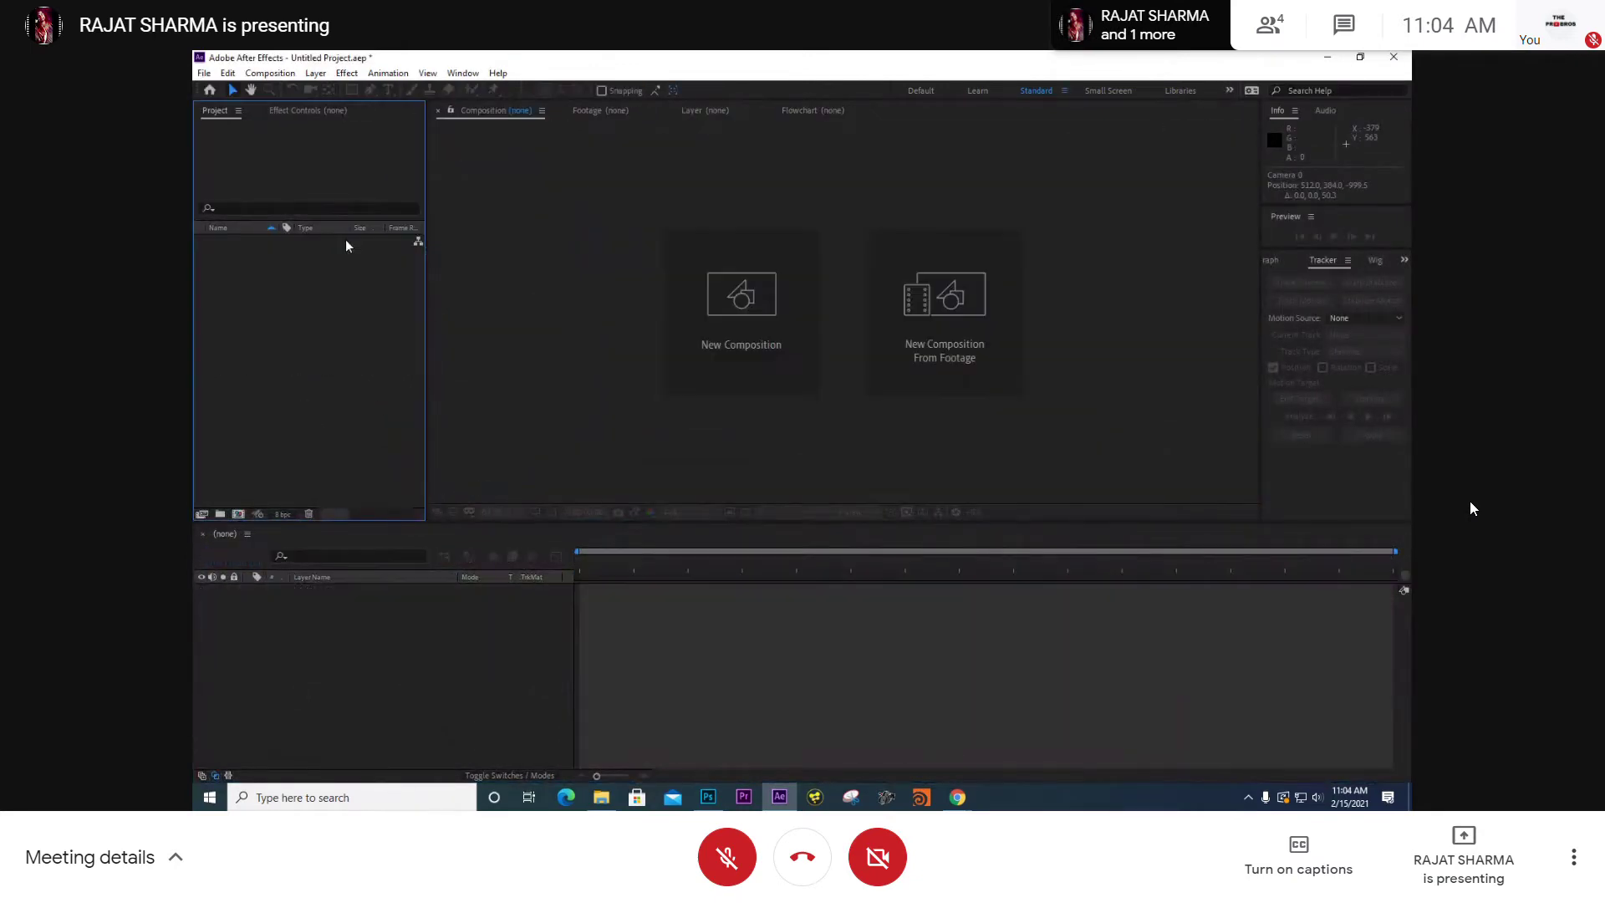
- Start a new project and bring up the File Explorer window
click(204, 74)
mouse_move(221, 94)
click(485, 93)
click(824, 443)
mouse_move(601, 797)
click(603, 739)
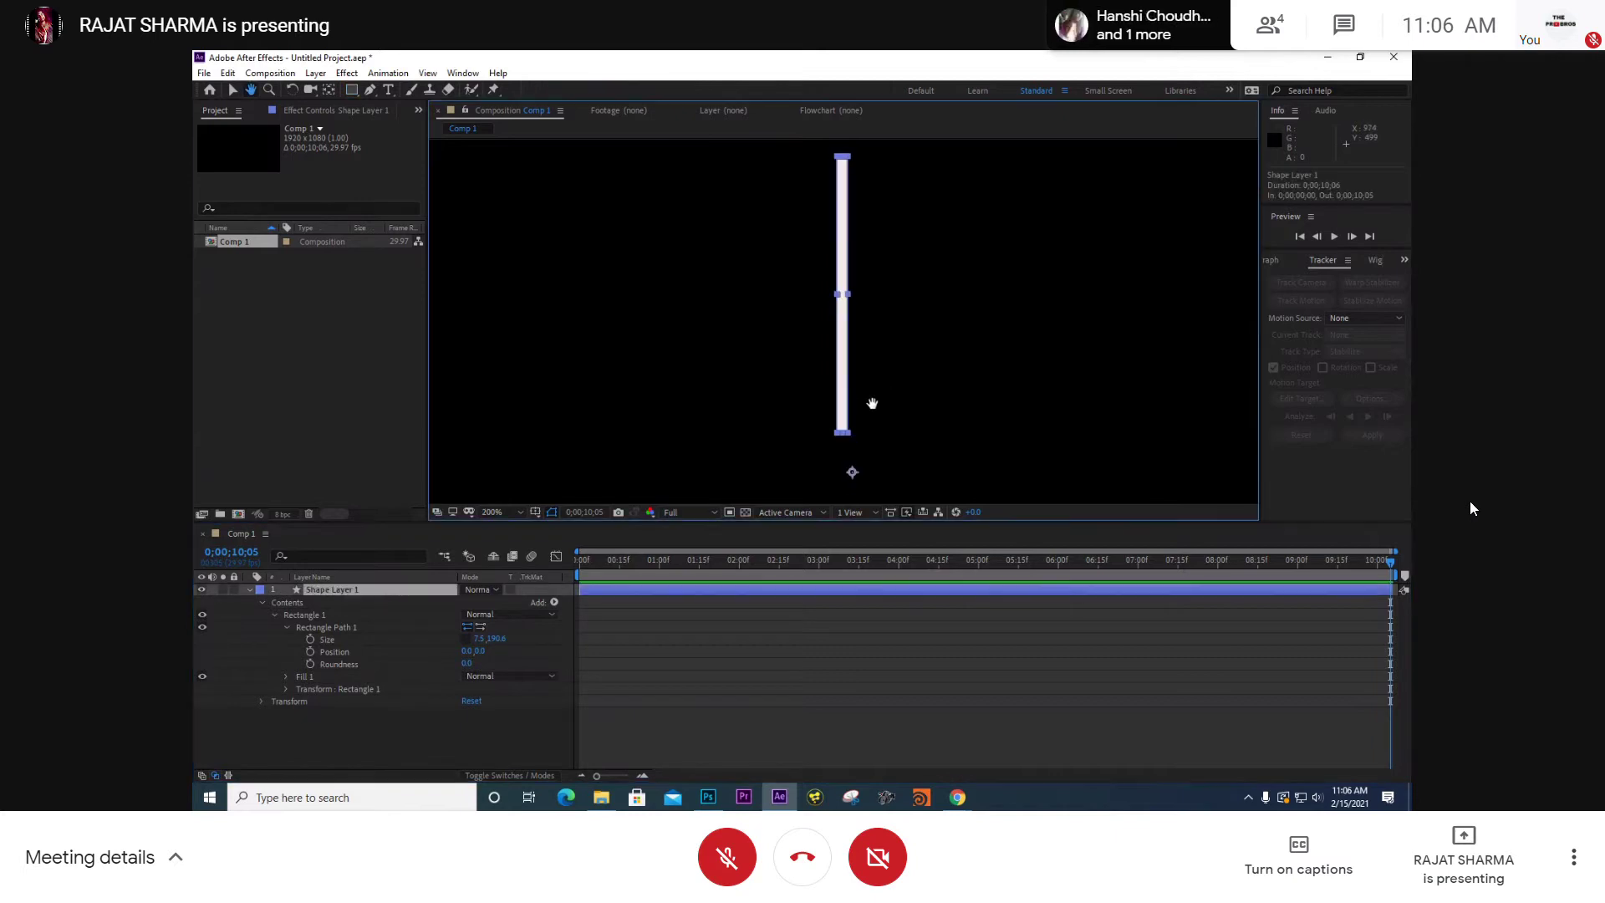
- Move the anchor point of the thin vertical rectangle to just below its lower end with the Pan Behind tool
click(328, 89)
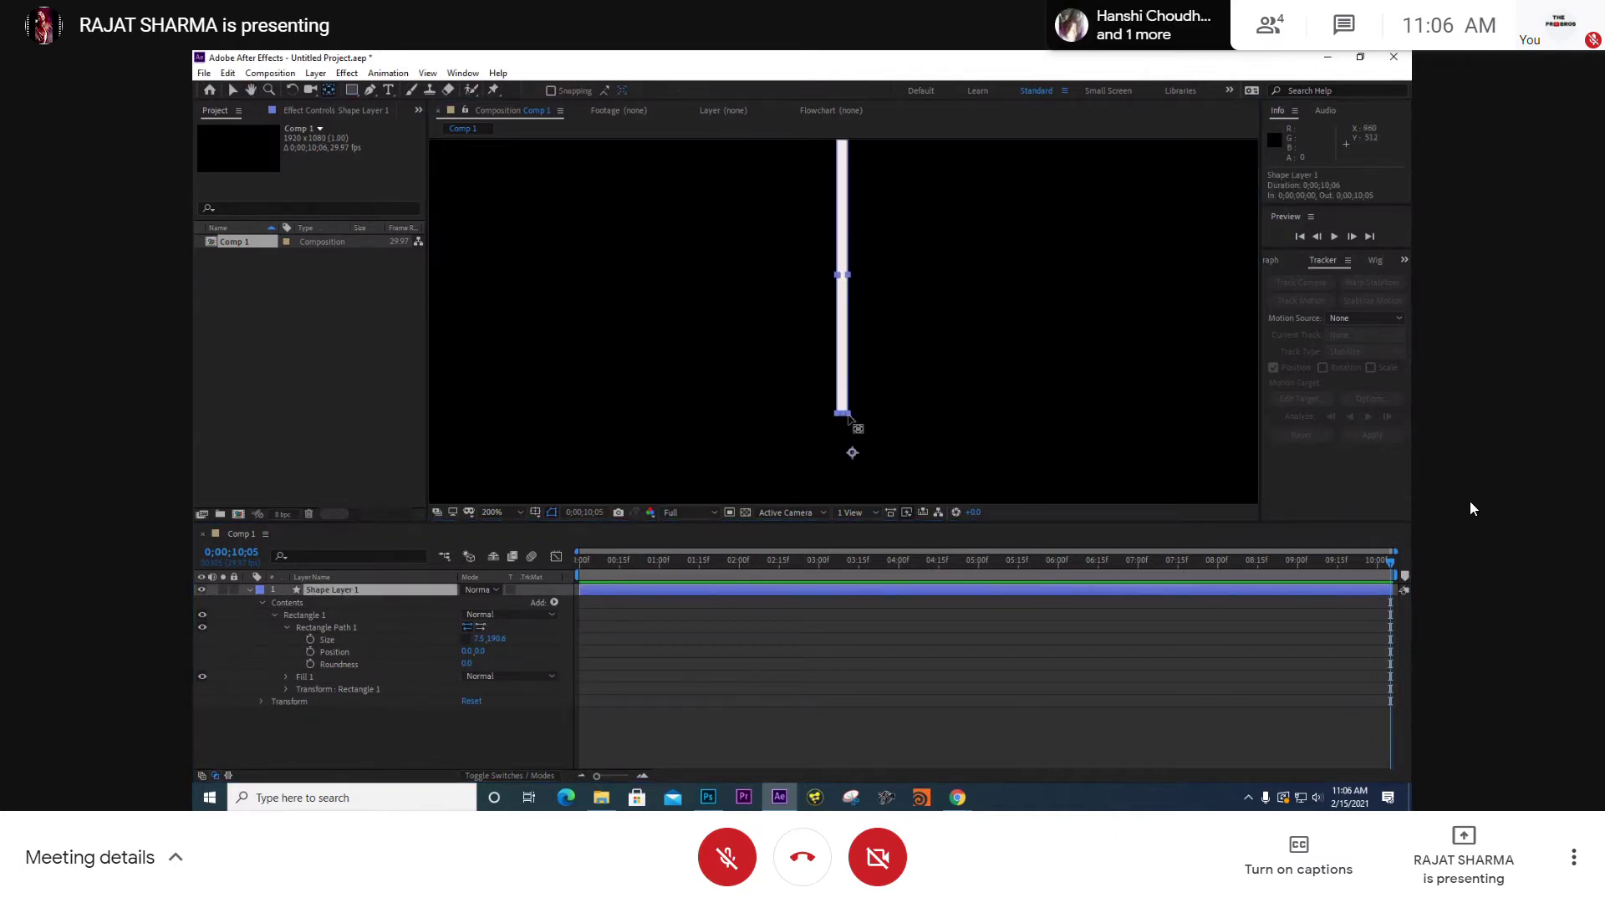
drag(850, 453, 842, 424)
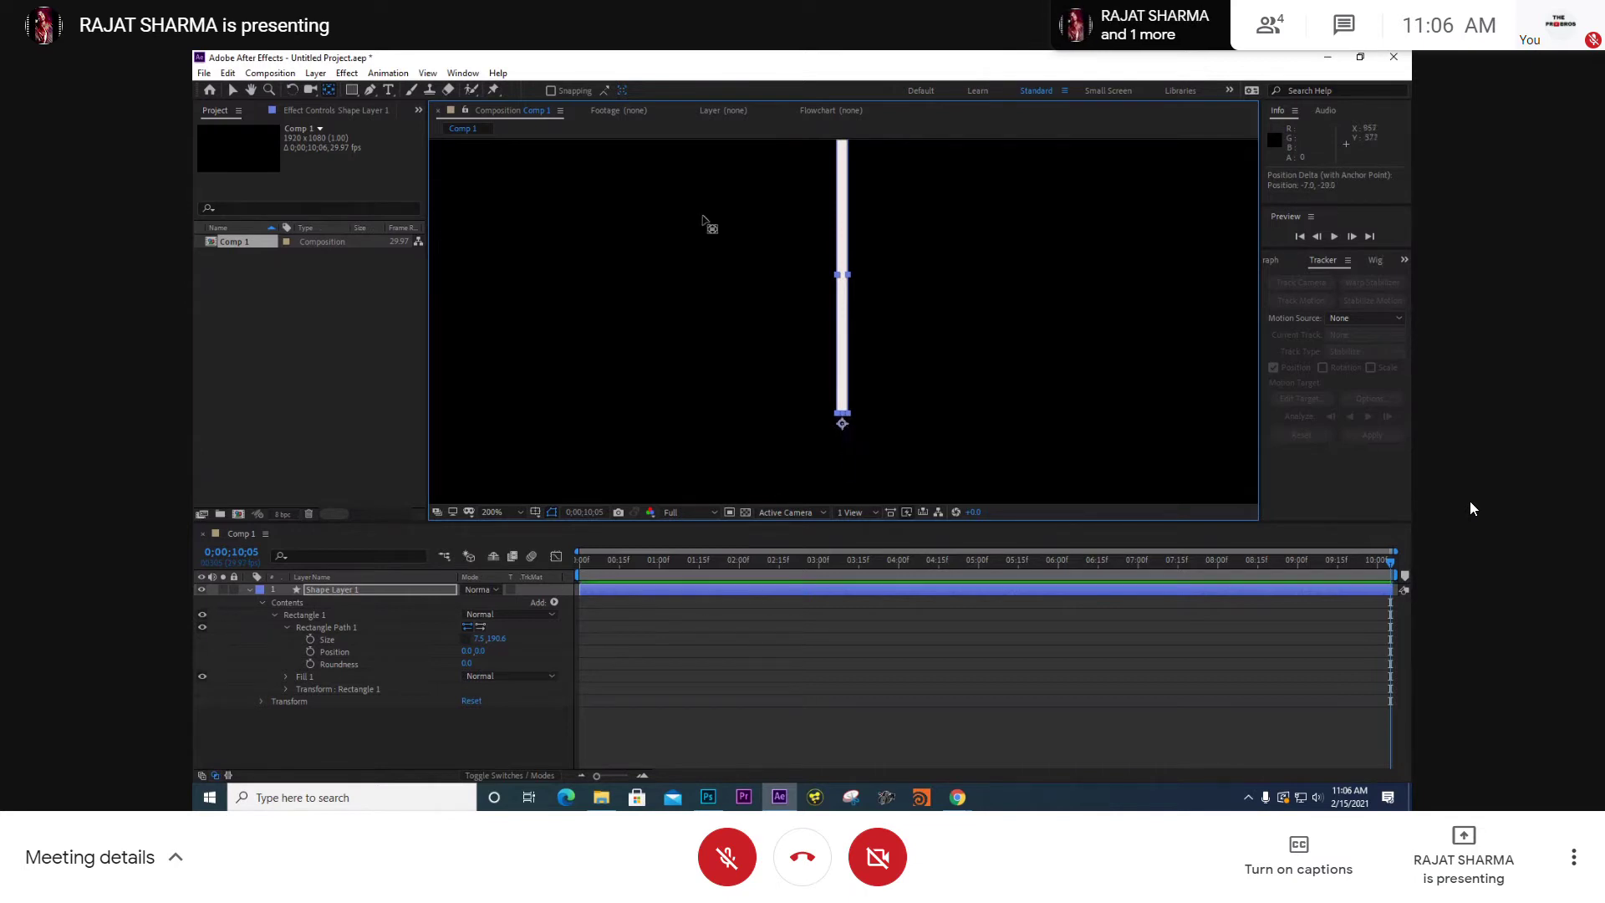
key(comma)
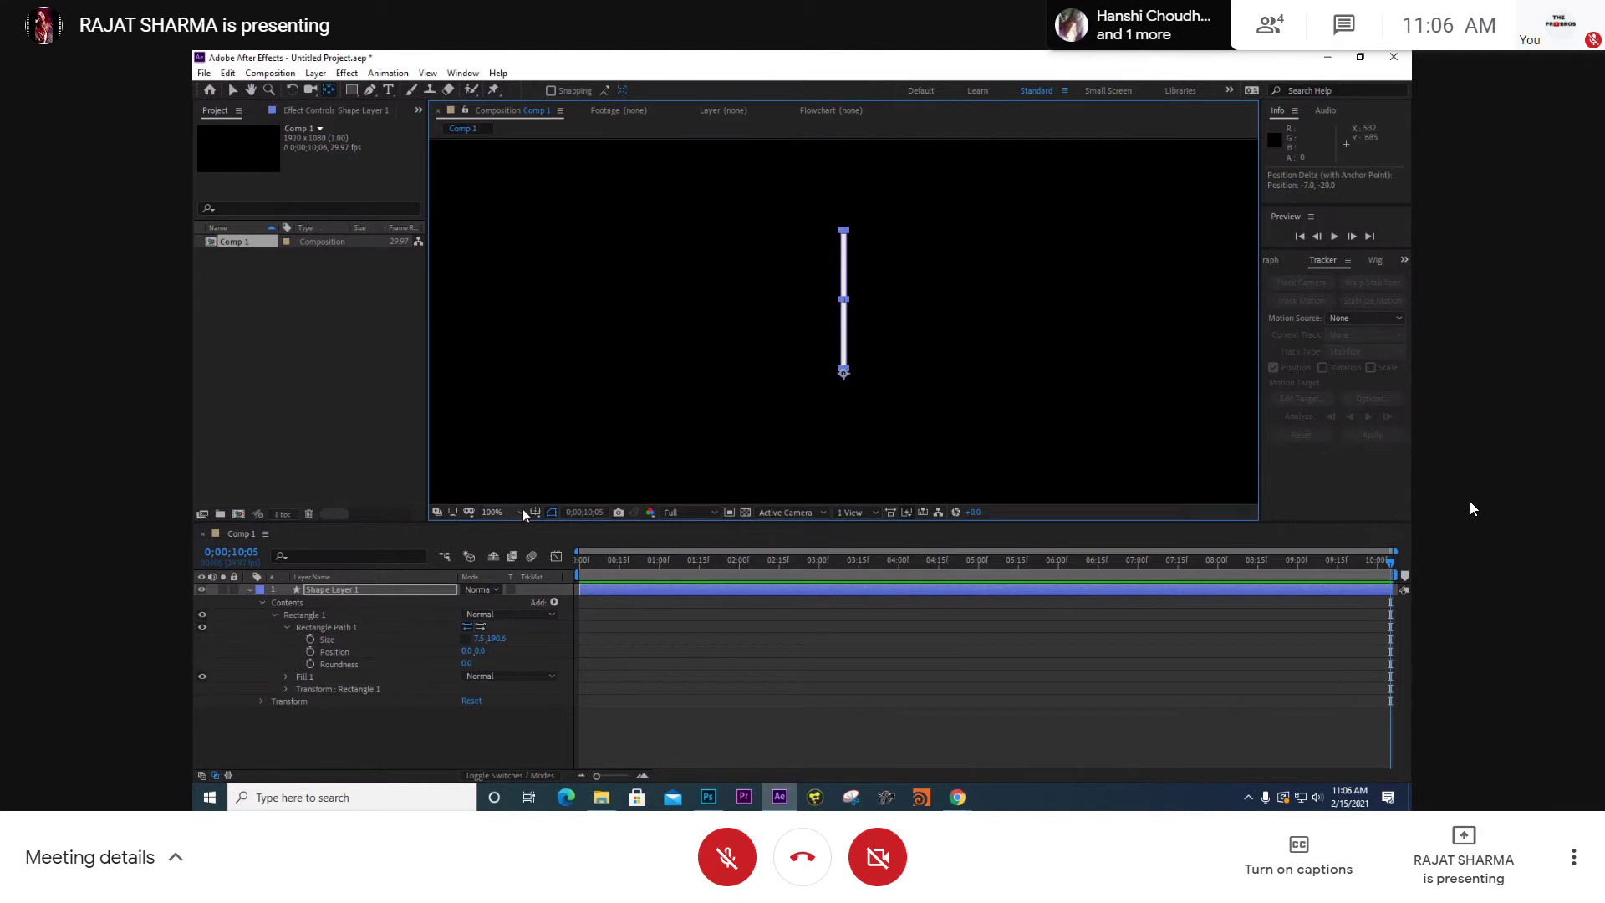
- Add a Repeater to Rectangle 1 in Shape Layer 1, below its fill
click(287, 627)
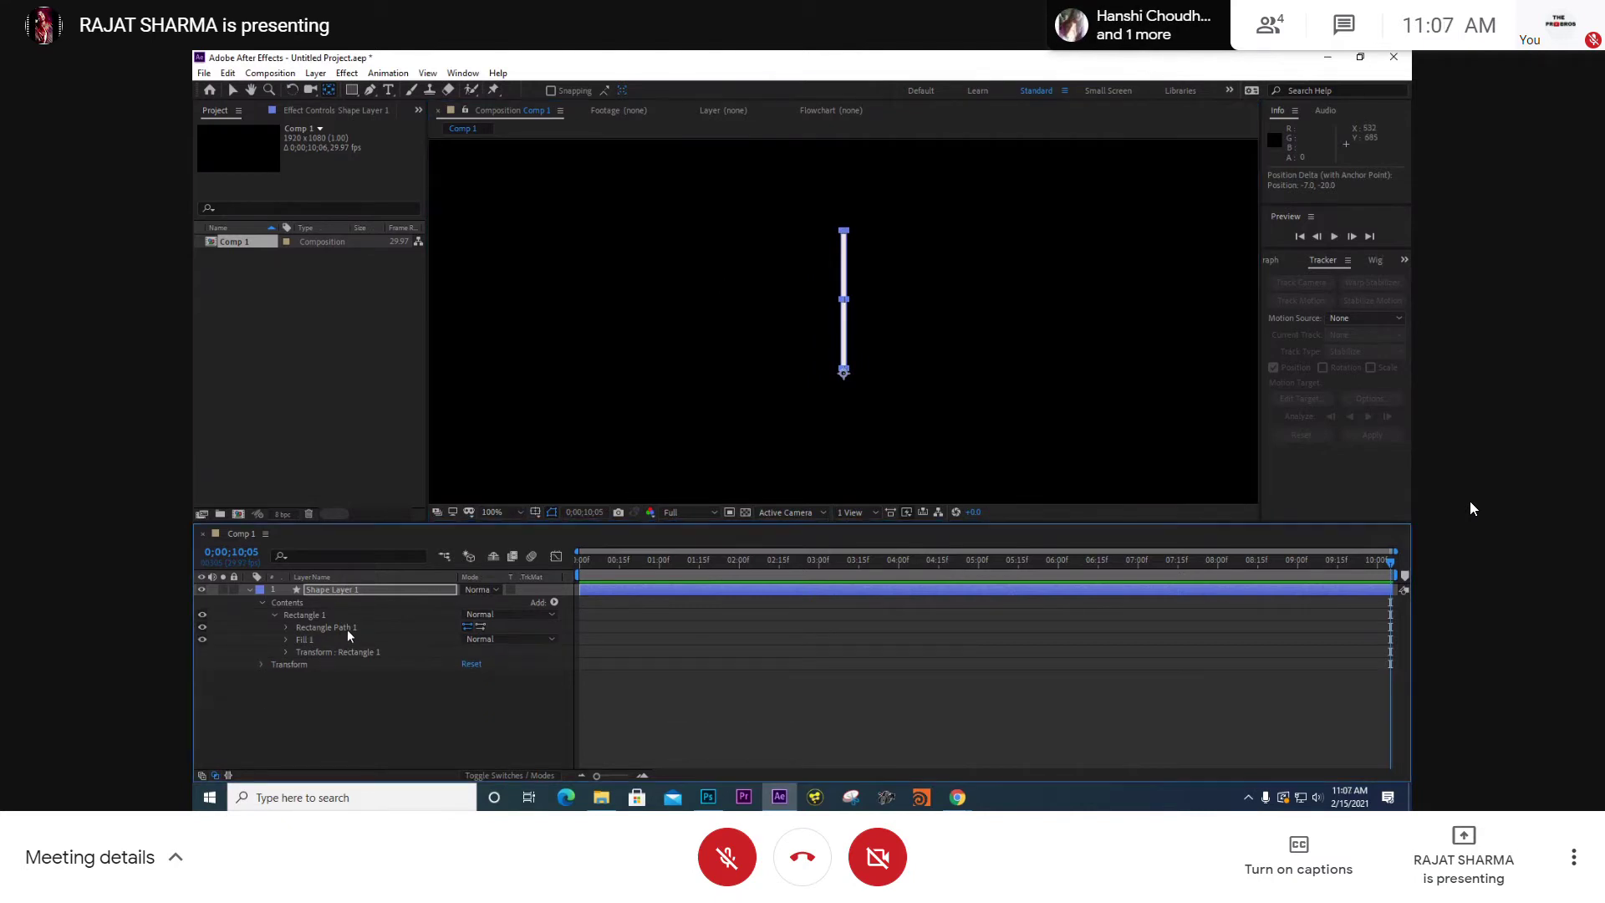
click(344, 640)
click(553, 603)
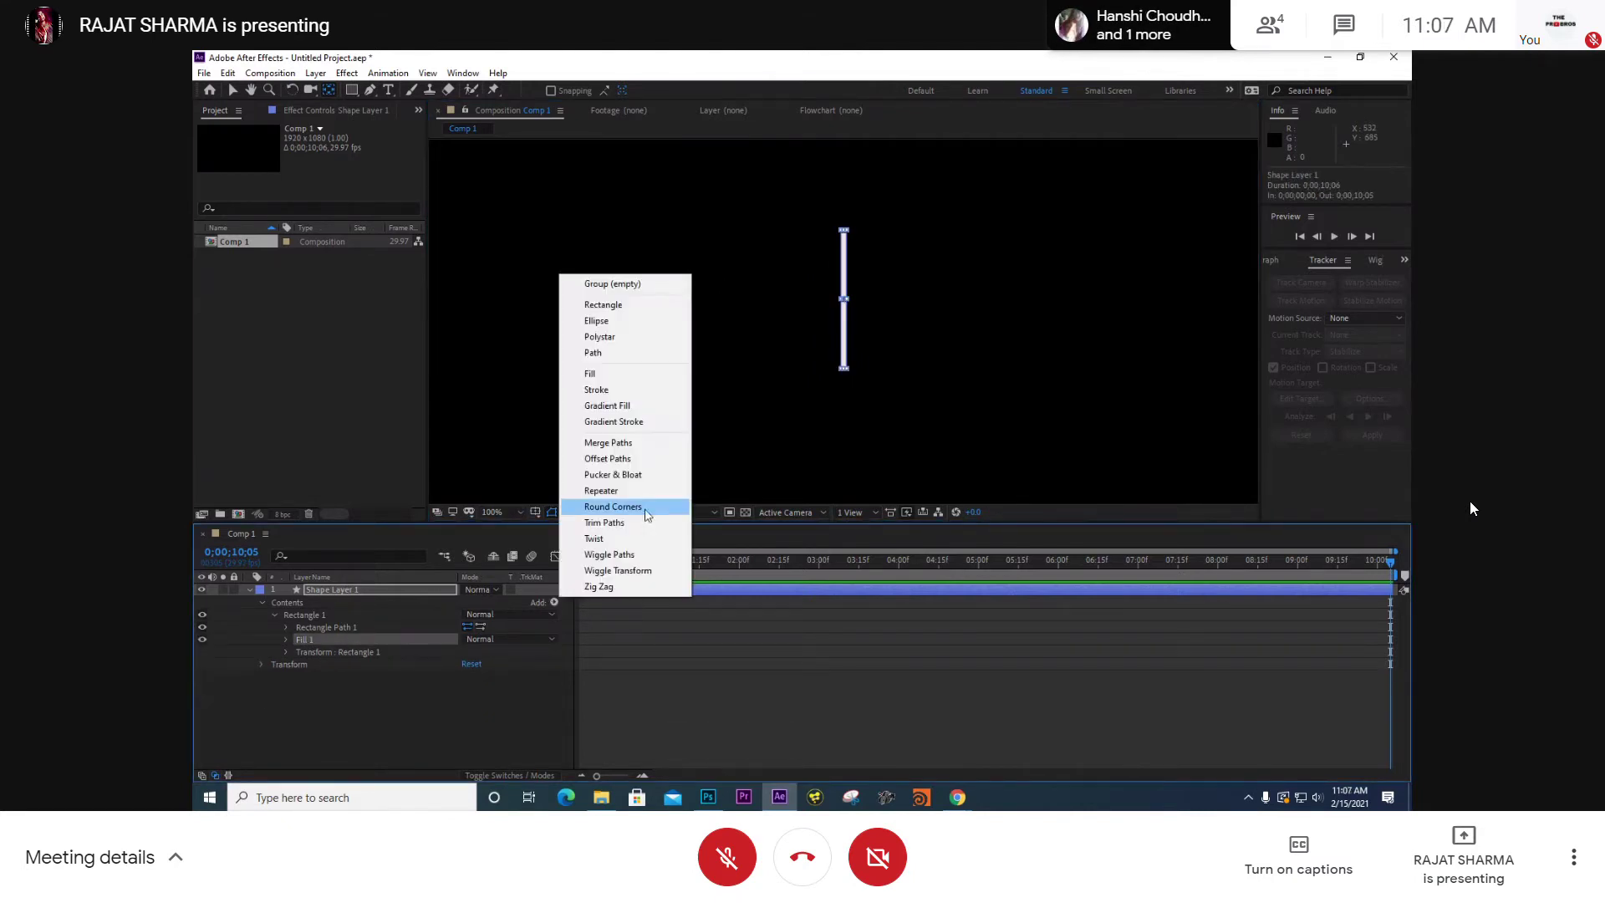
click(623, 493)
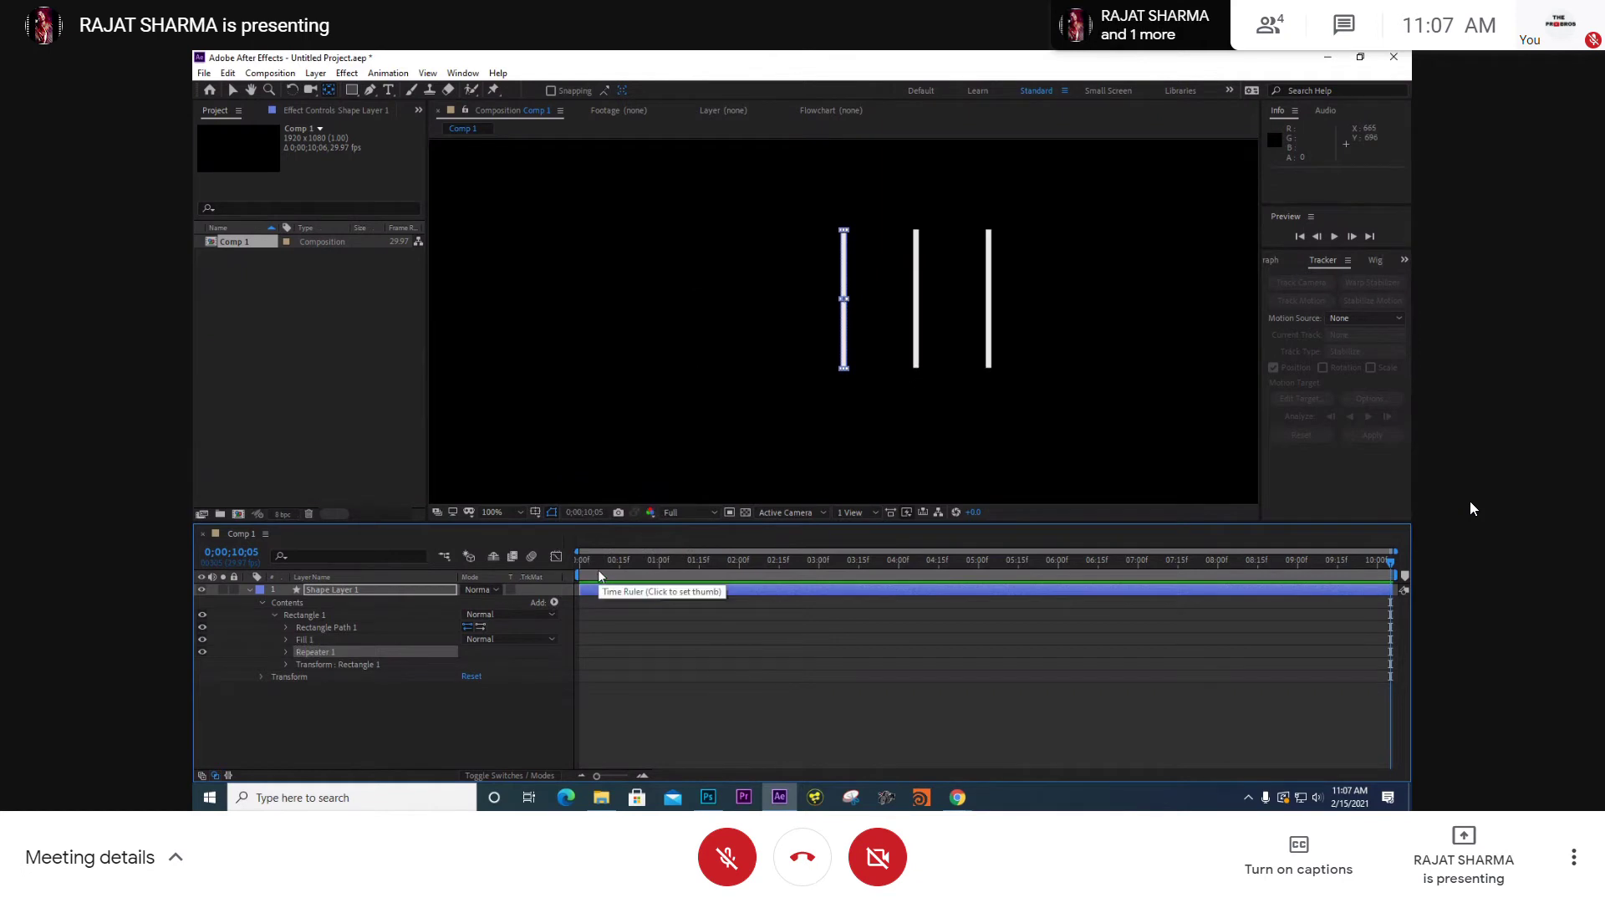
- Expand Repeater 1 and its Transform group in Shape Layer 1
click(286, 652)
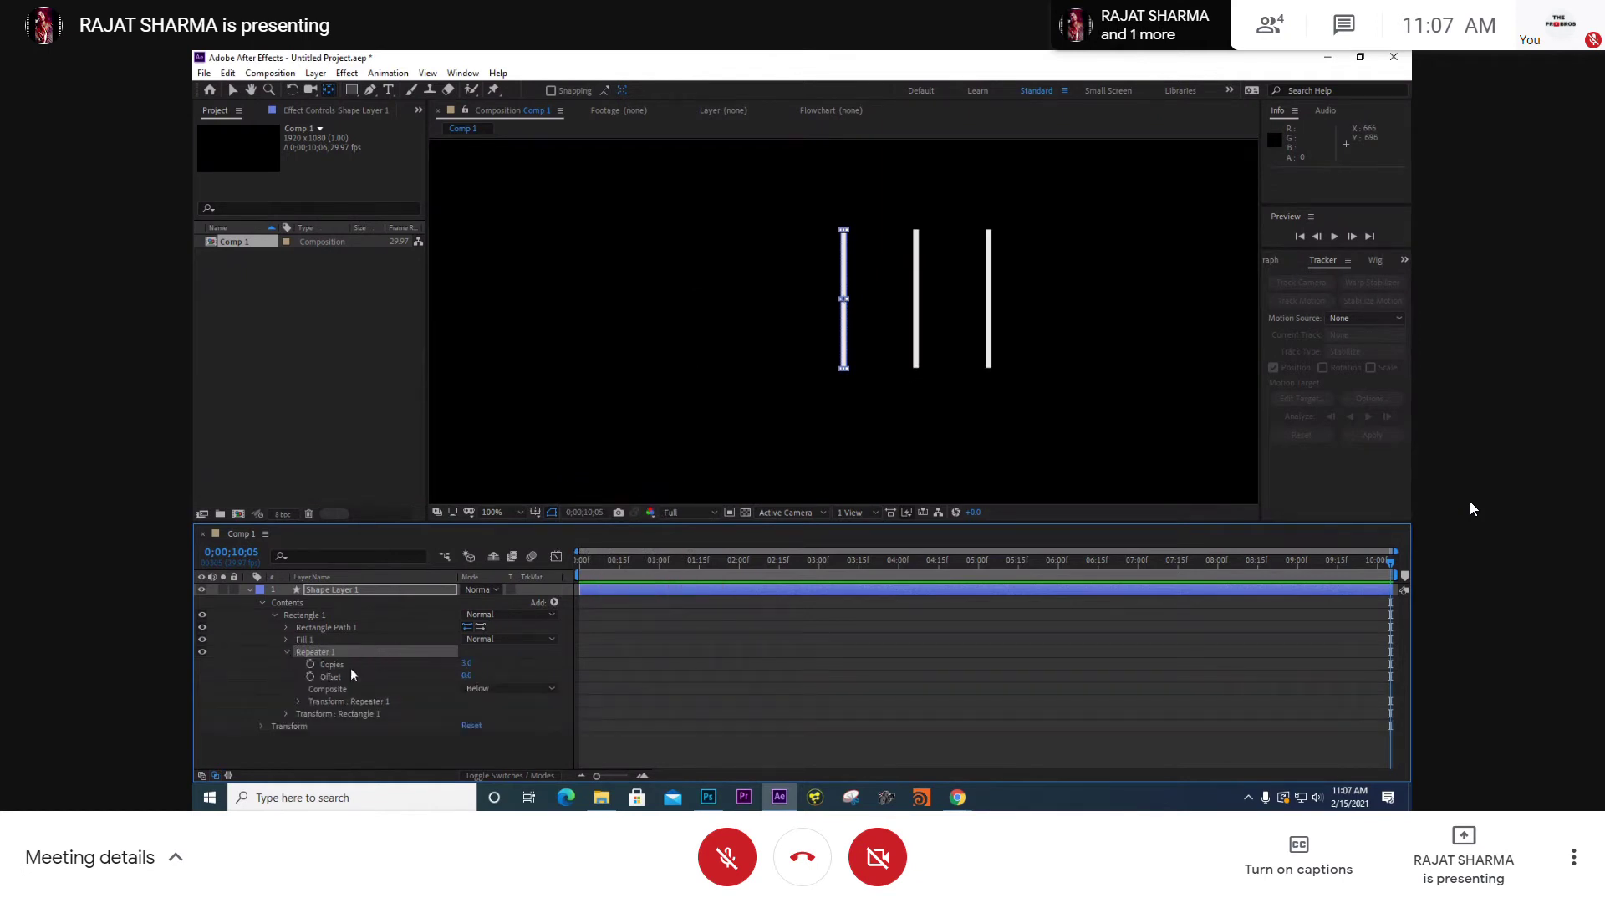
click(298, 701)
click(366, 667)
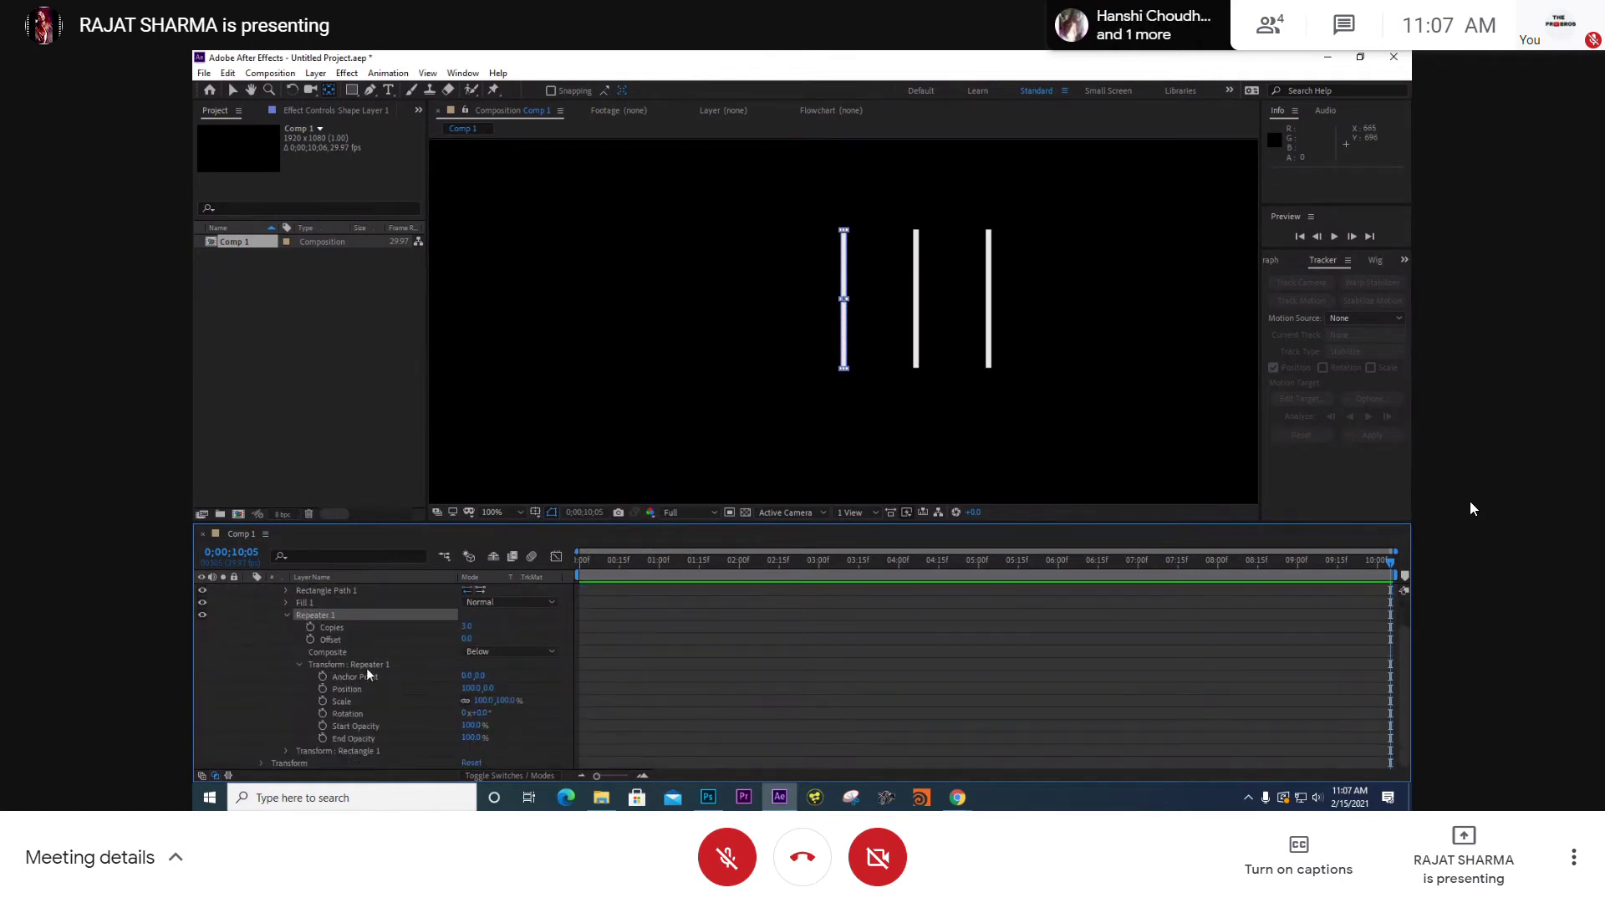
scroll(817, 358, down, 3)
- Try to move the first bar's anchor point and change the Repeater's horizontal Anchor Point value
scroll(817, 357, up, 5)
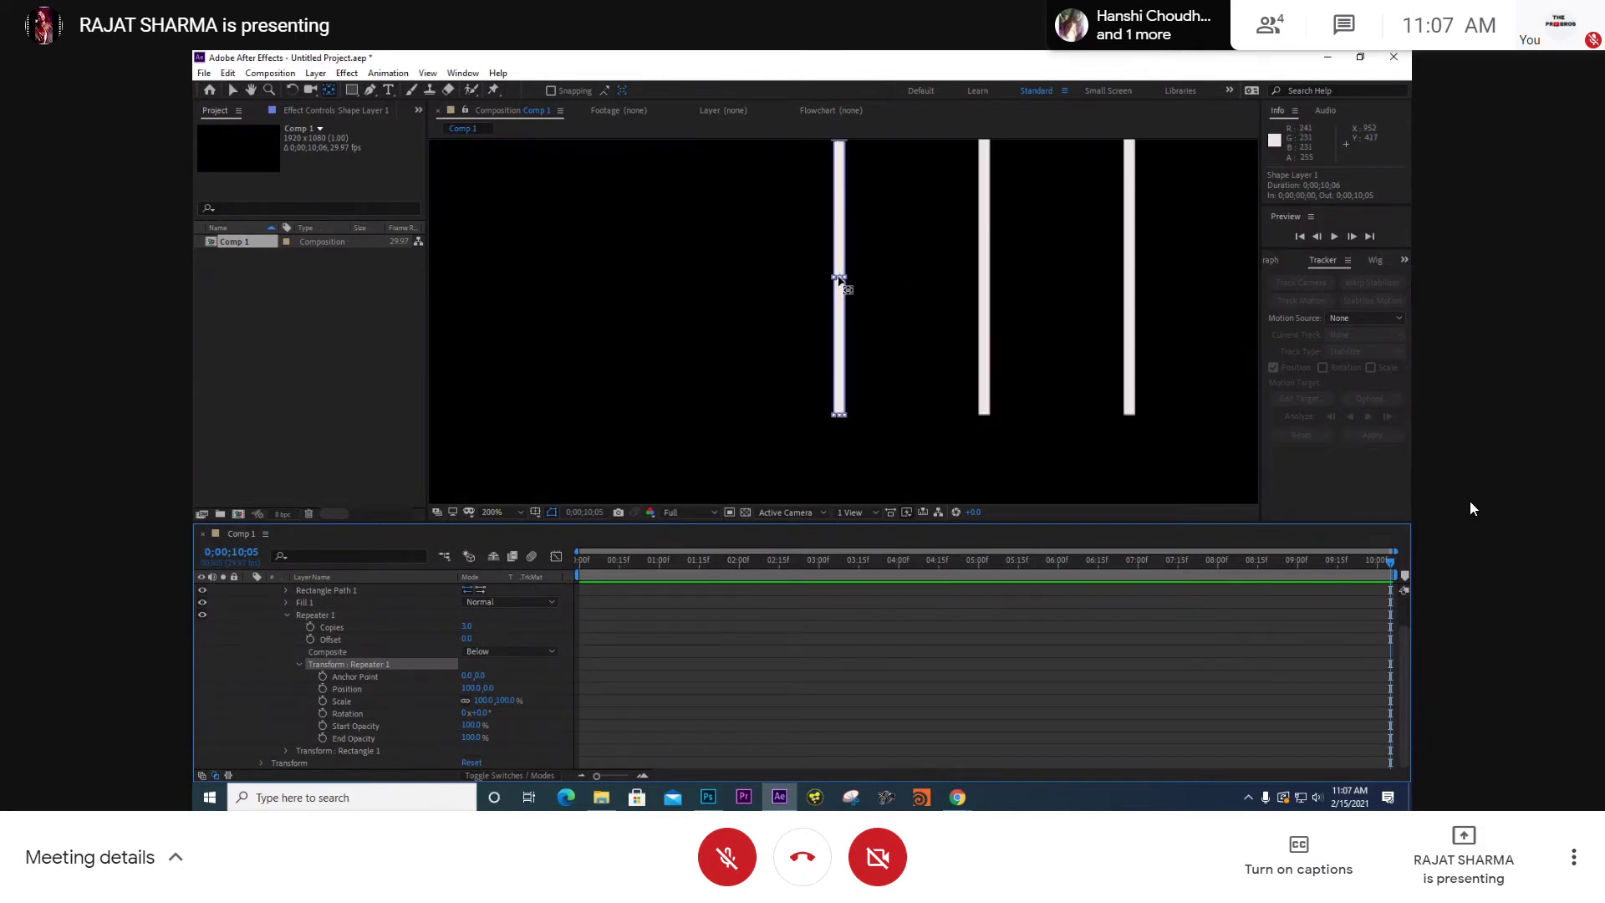
click(839, 416)
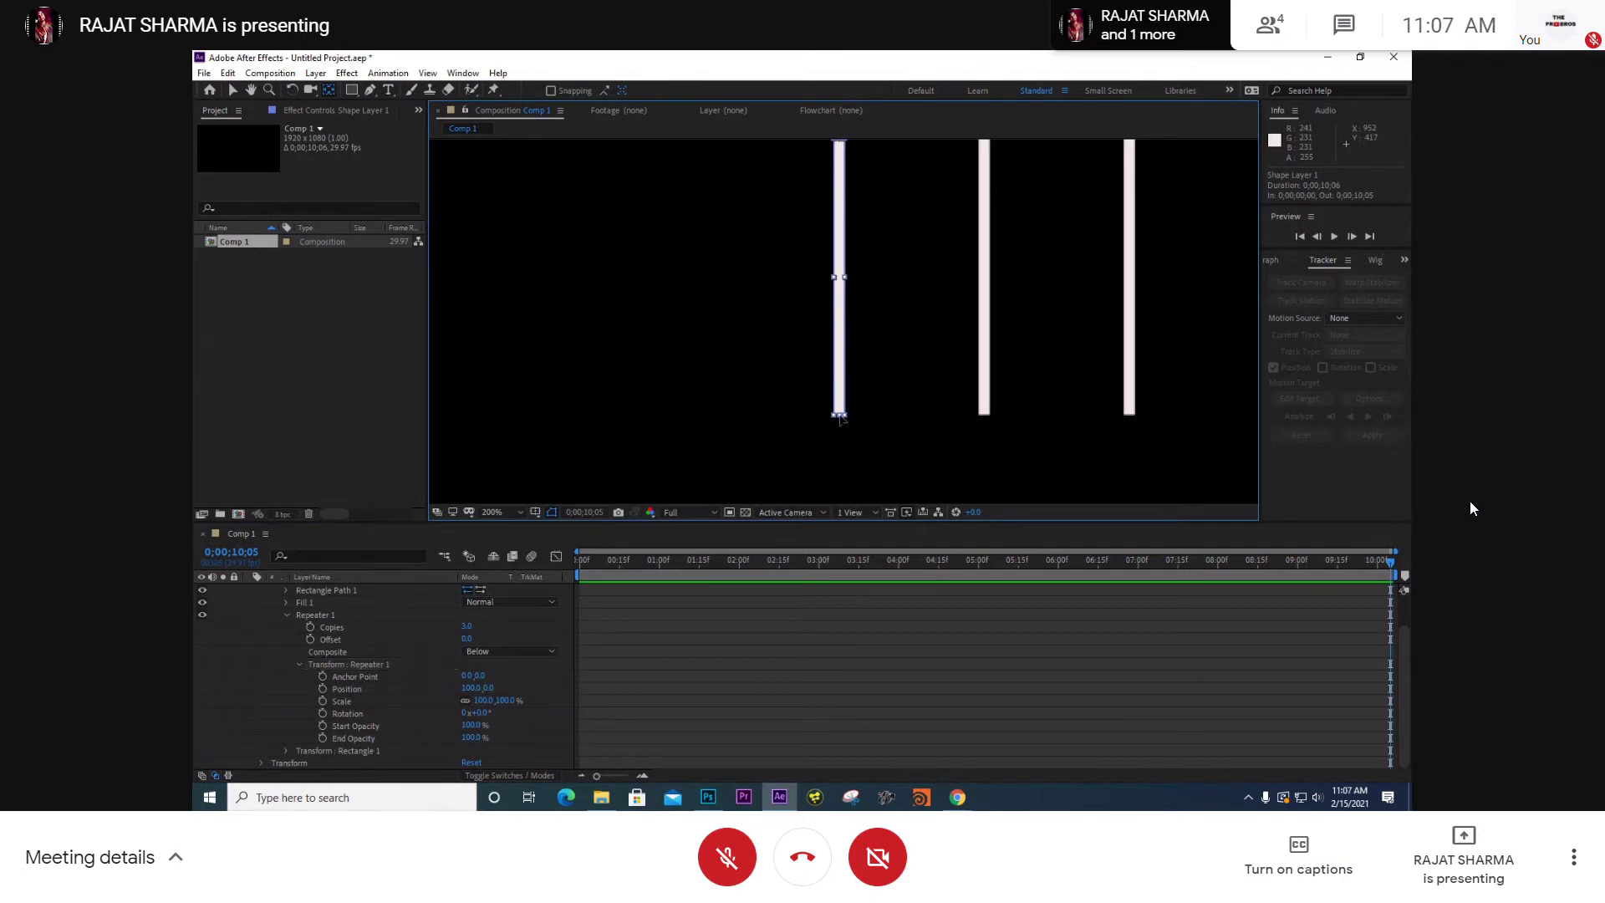
key(ctrl+z)
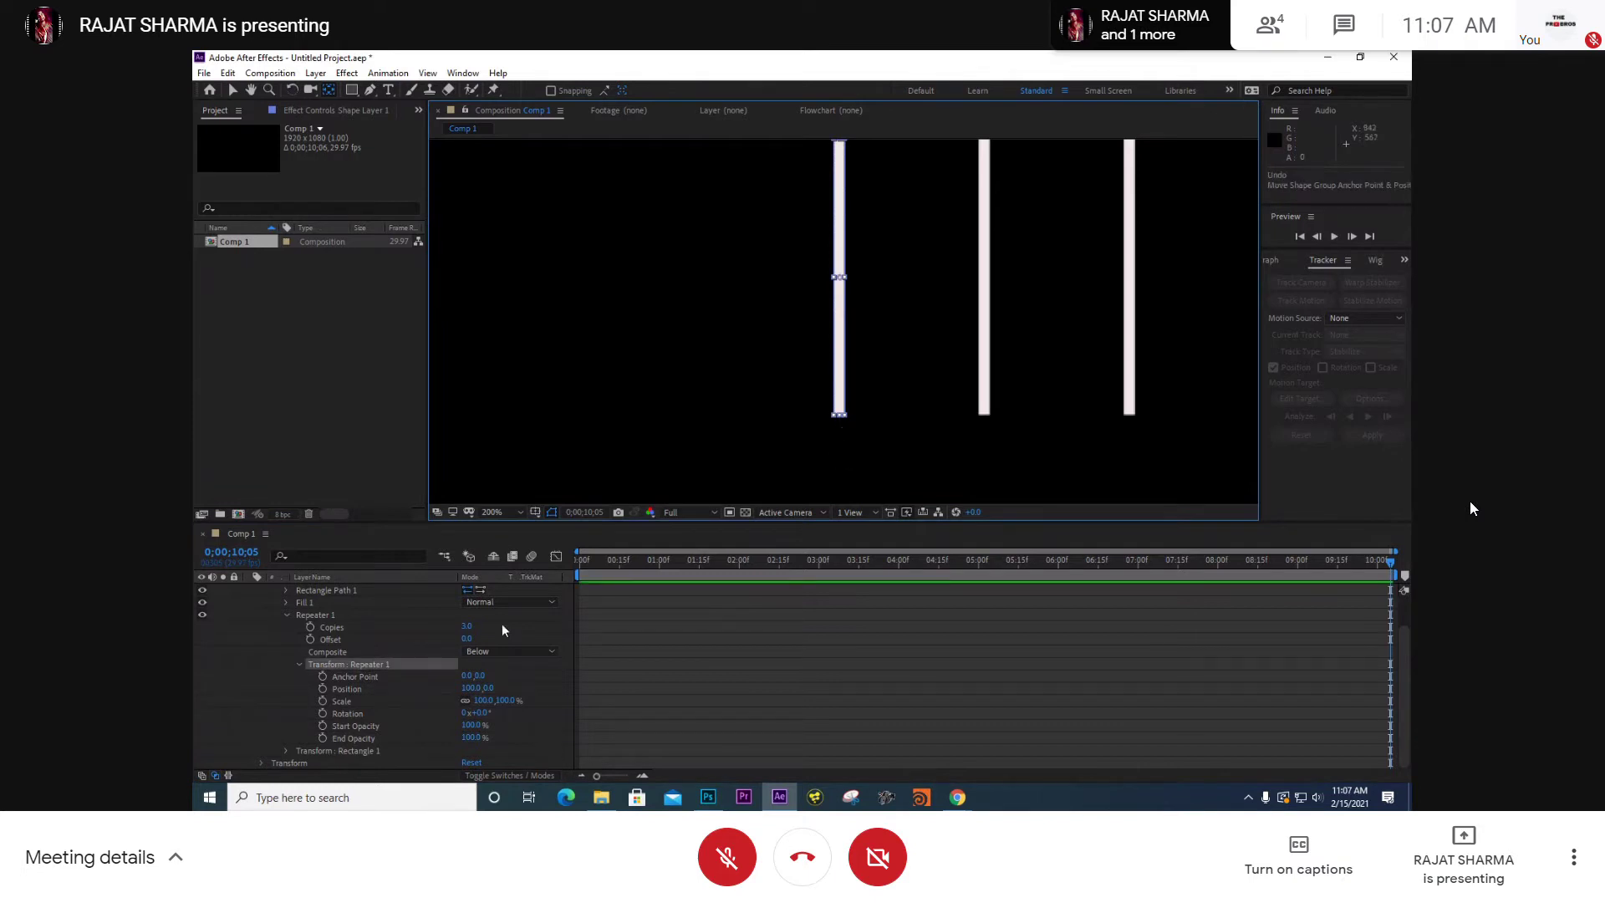
click(474, 676)
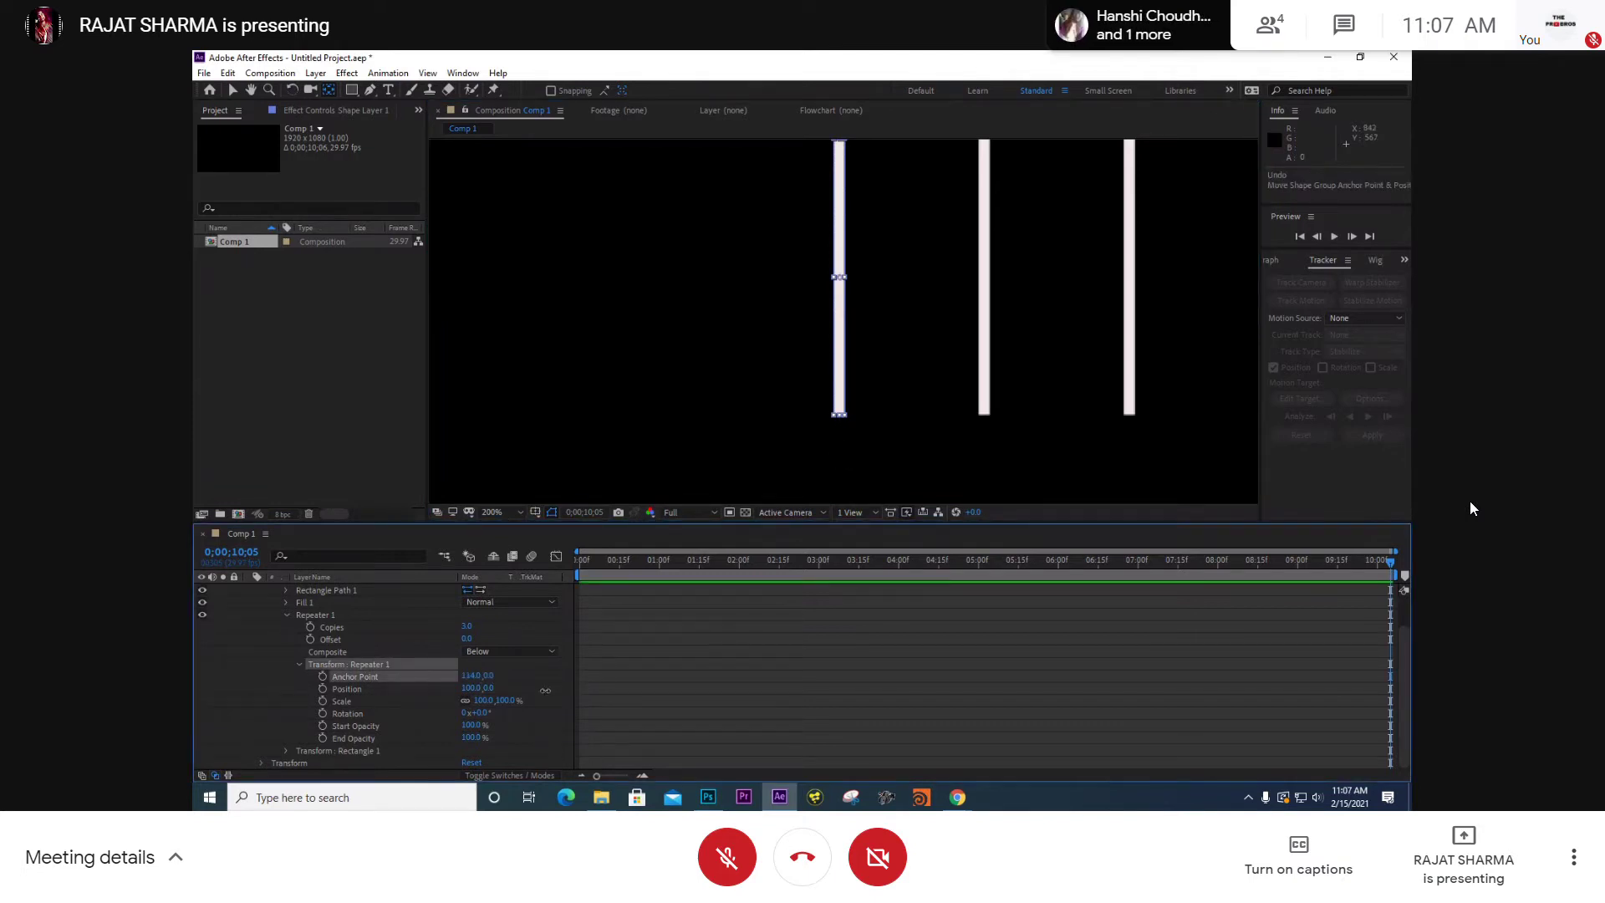
scroll(849, 285, down, 5)
scroll(852, 315, up, 2)
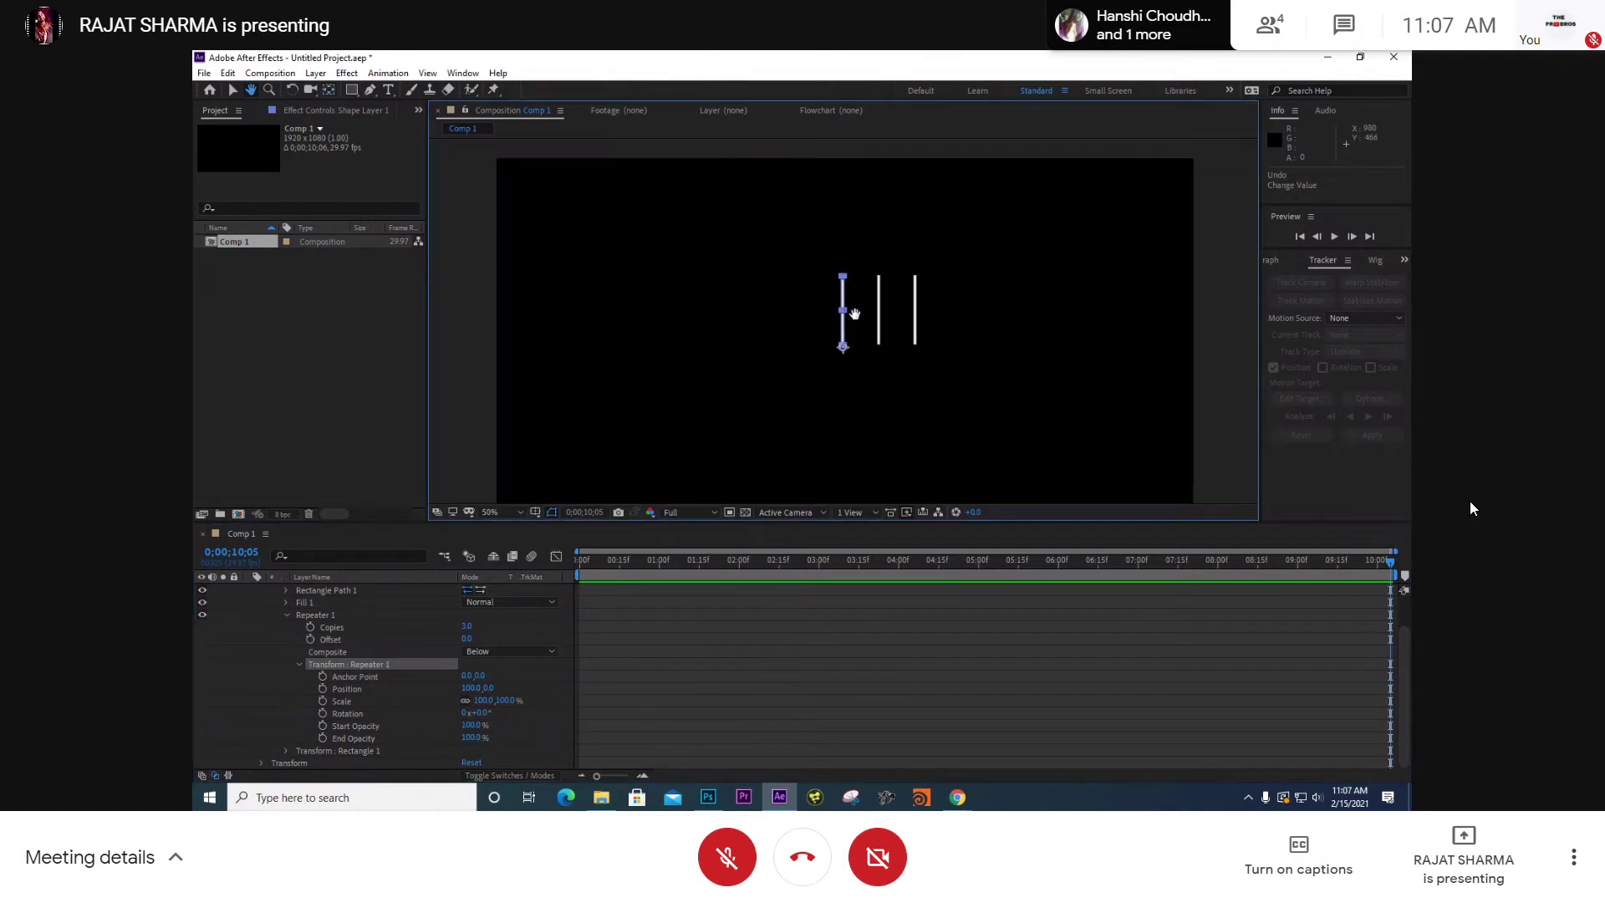
key(v)
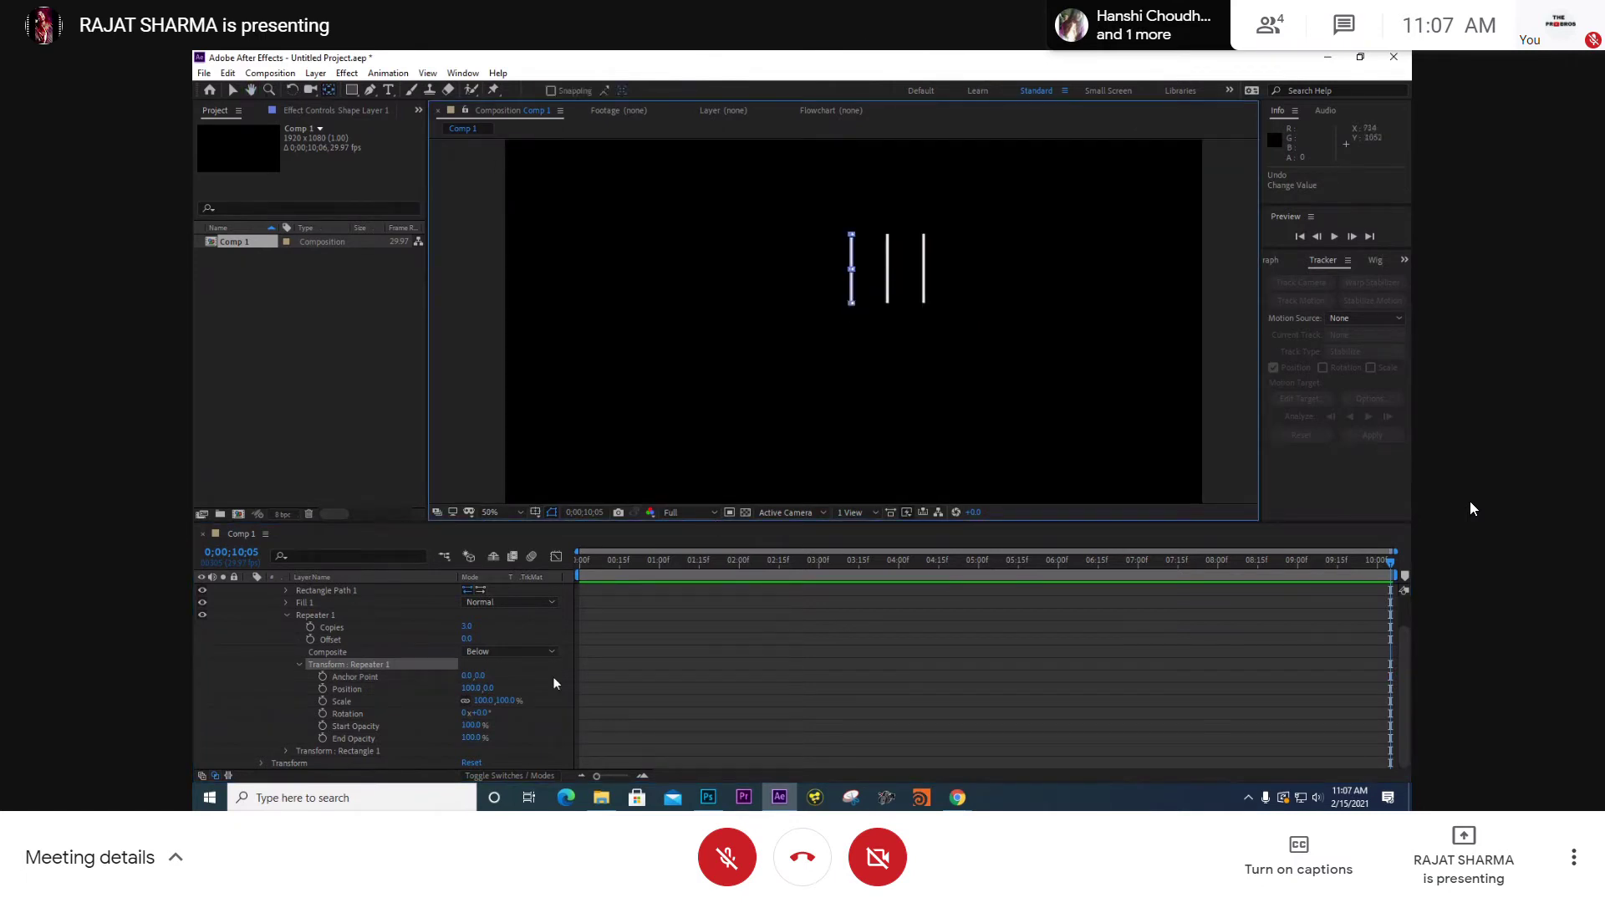
- Set the Repeater's transform rotation to 20° and its number of copies to 16
click(488, 693)
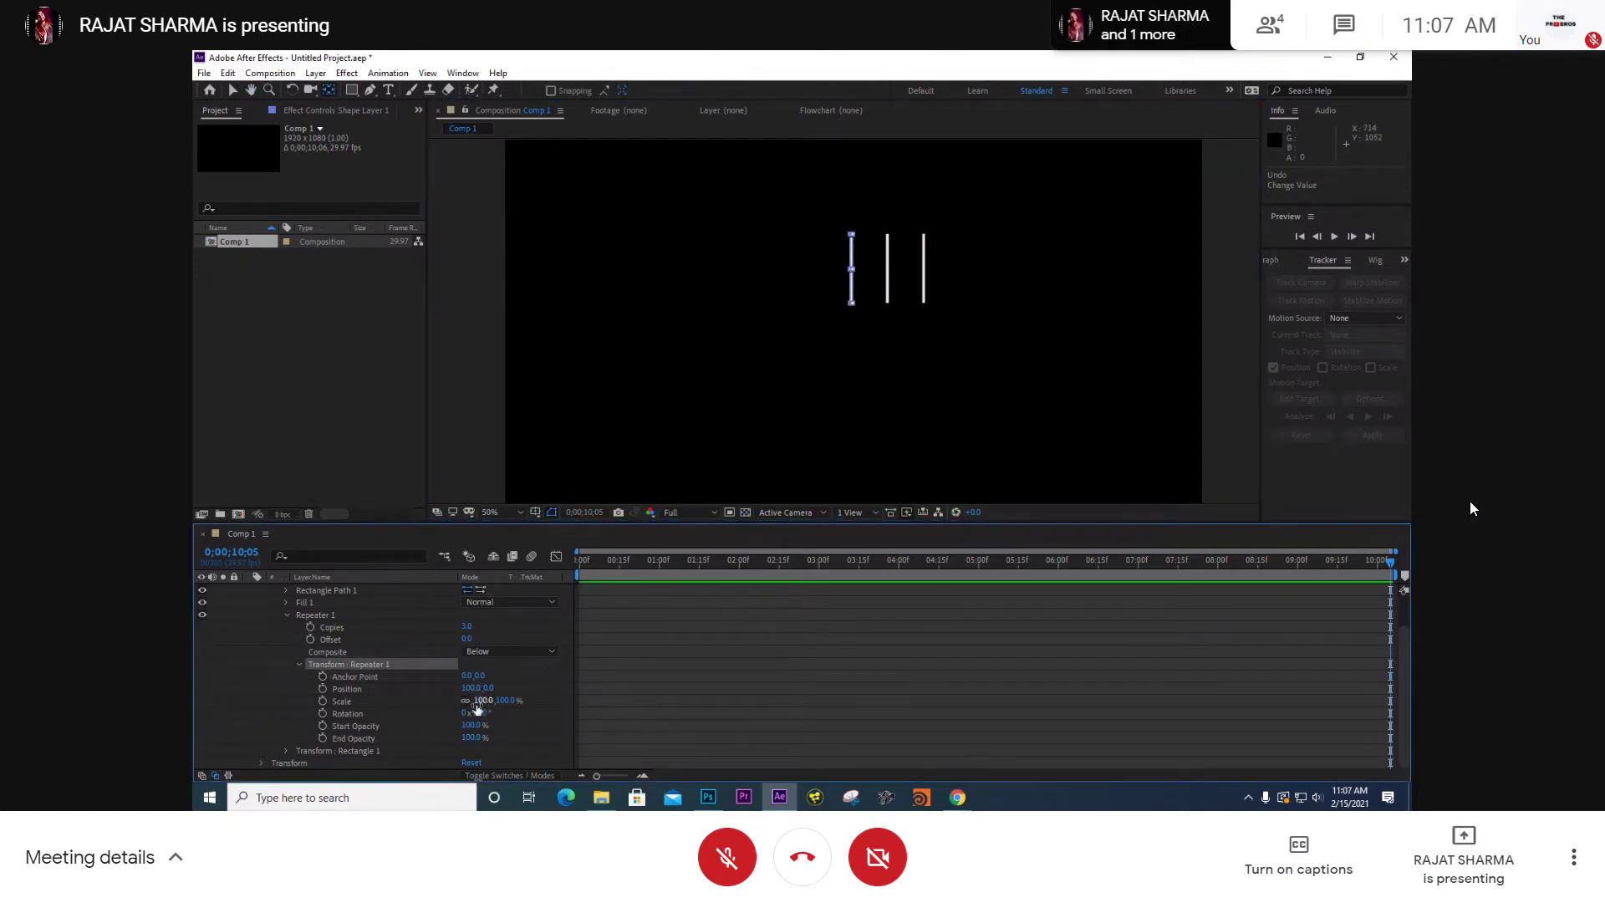
drag(480, 713, 497, 712)
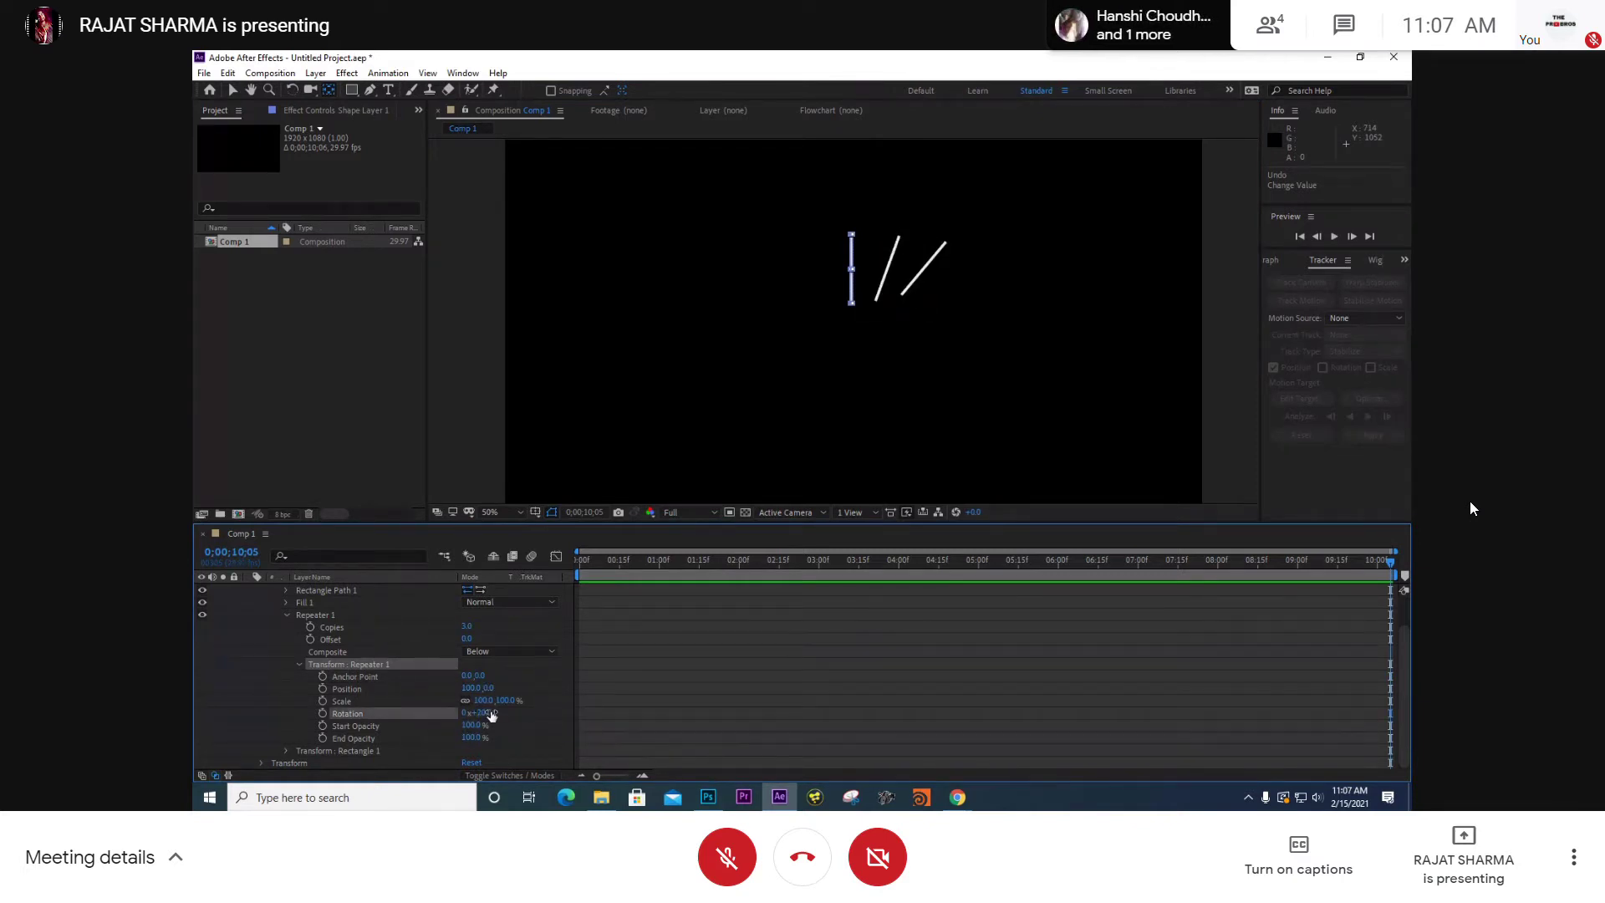
key(period)
click(784, 306)
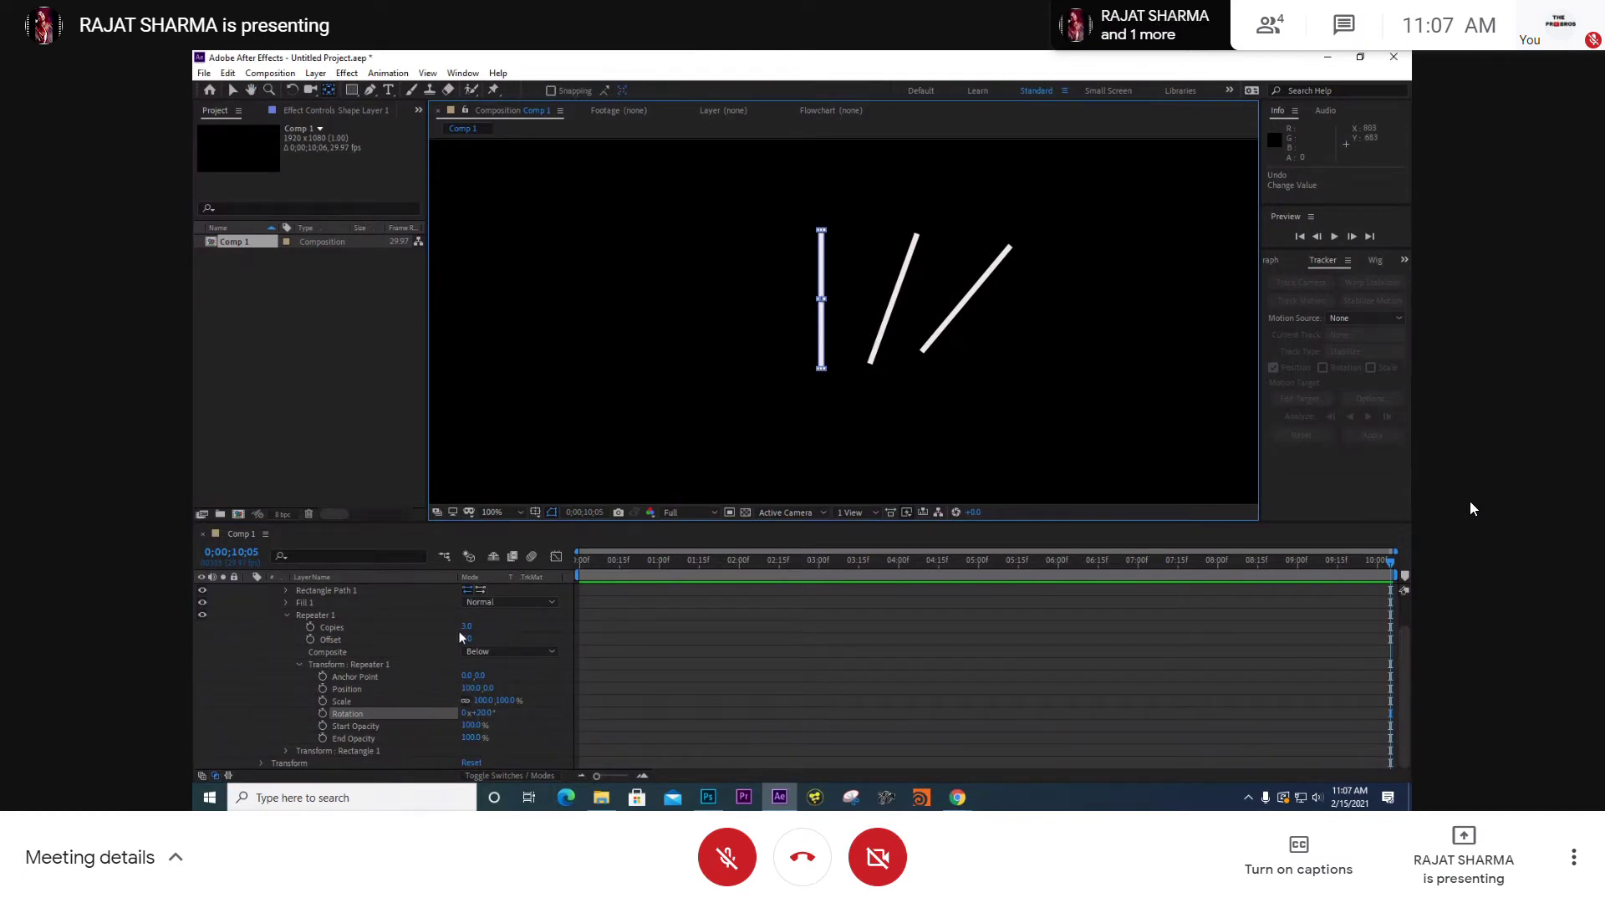
drag(466, 626, 518, 625)
scroll(915, 390, down, 2)
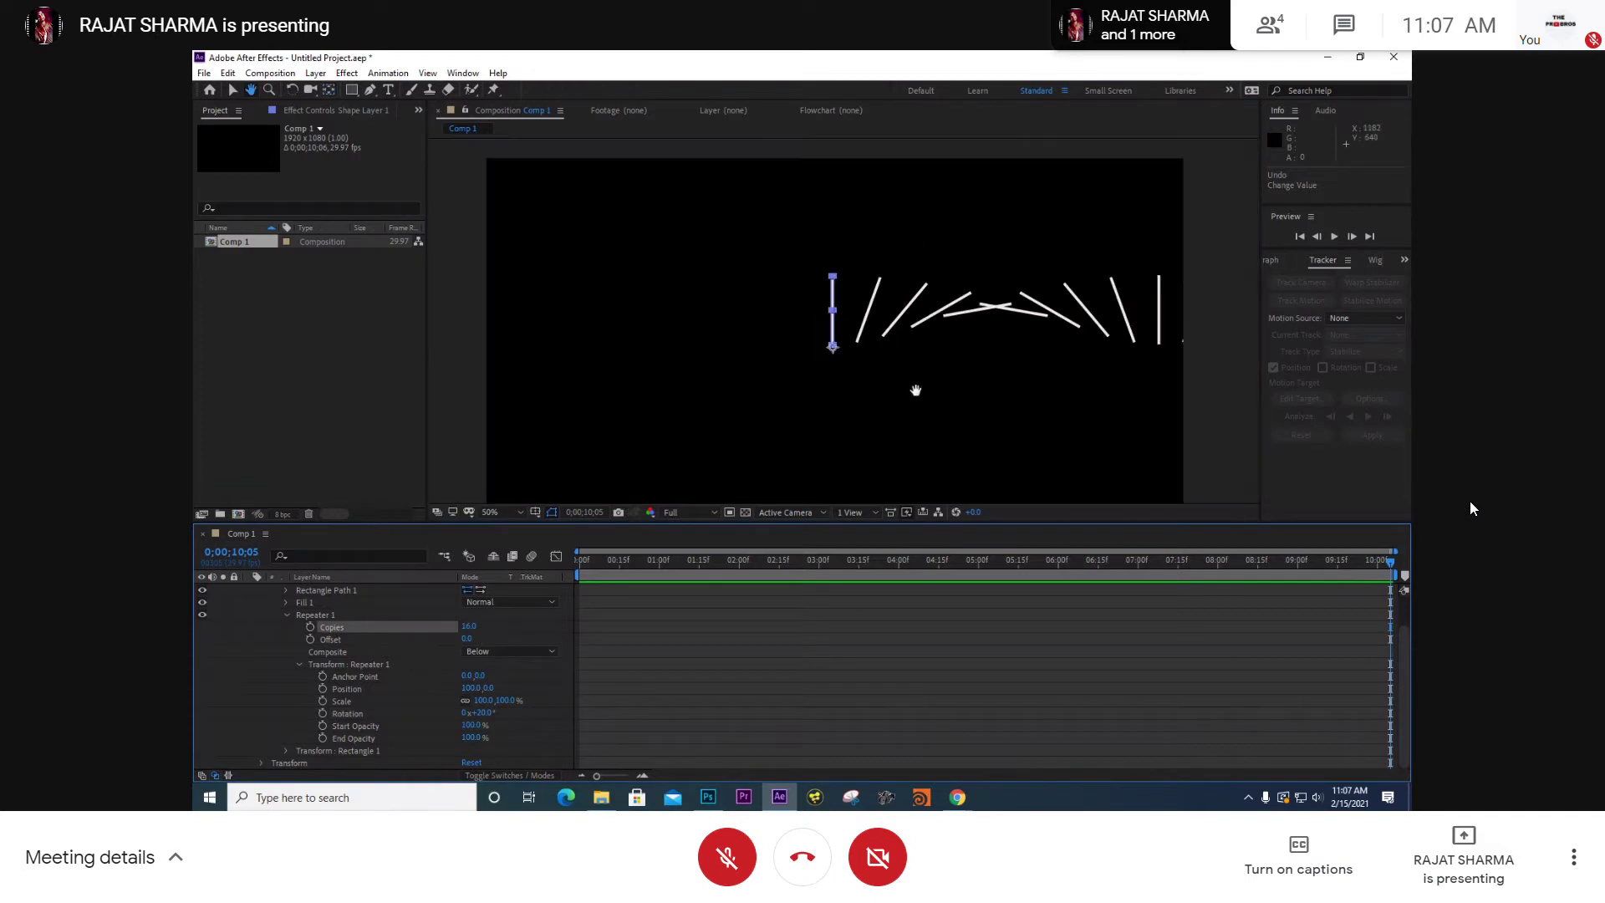
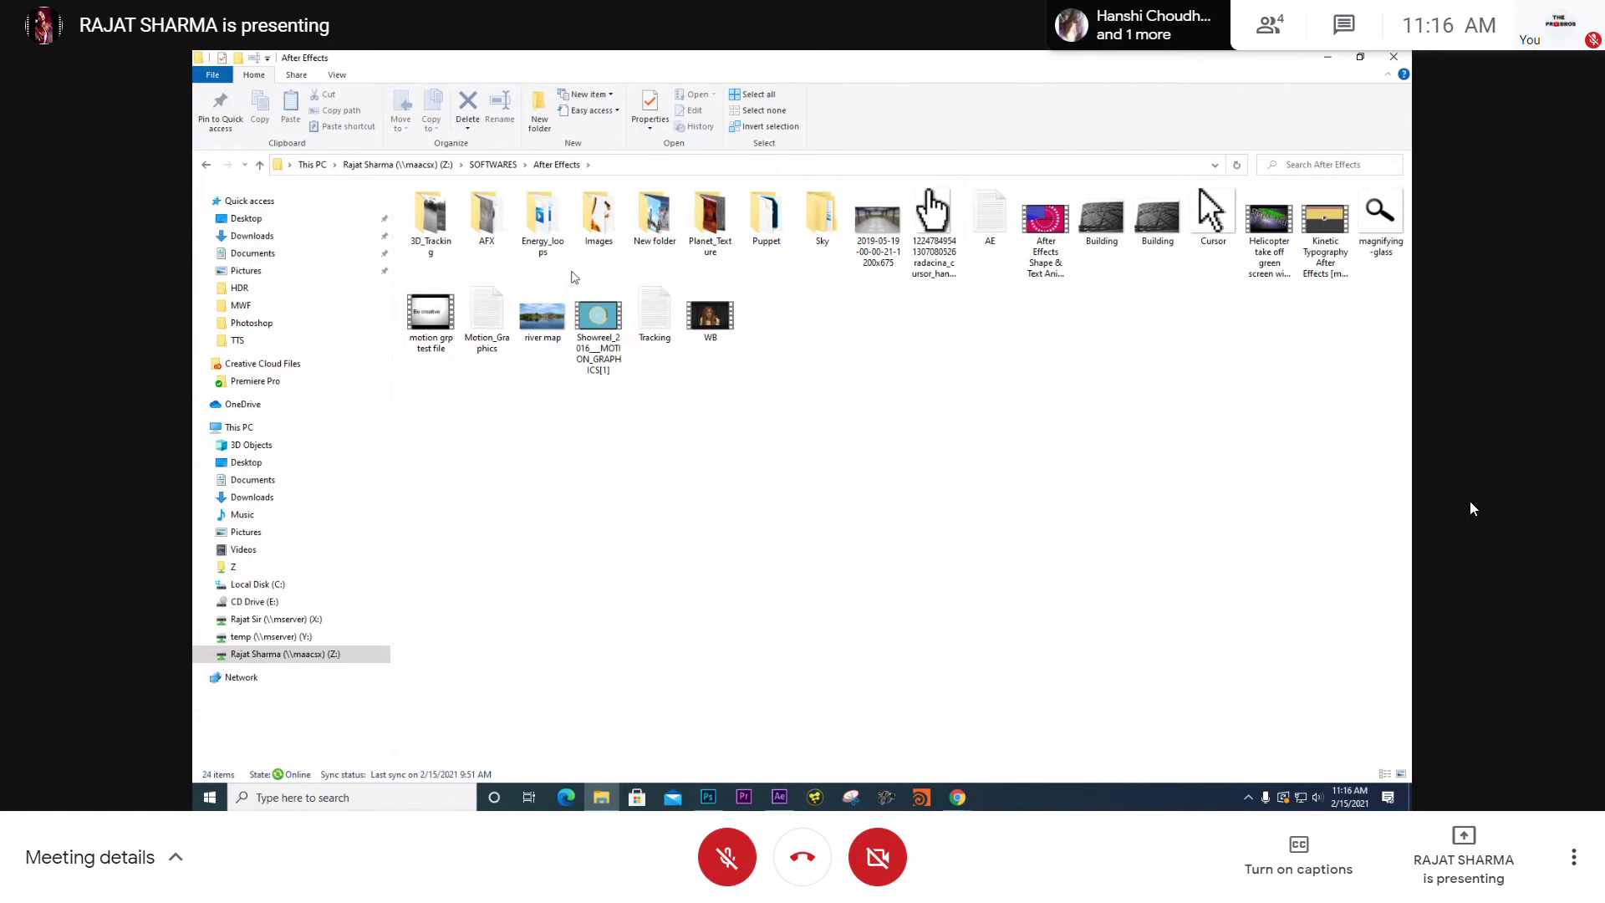
- Find the Wire folder inside SOFTWARES\Fusion in File Explorer and copy its folder path
click(493, 164)
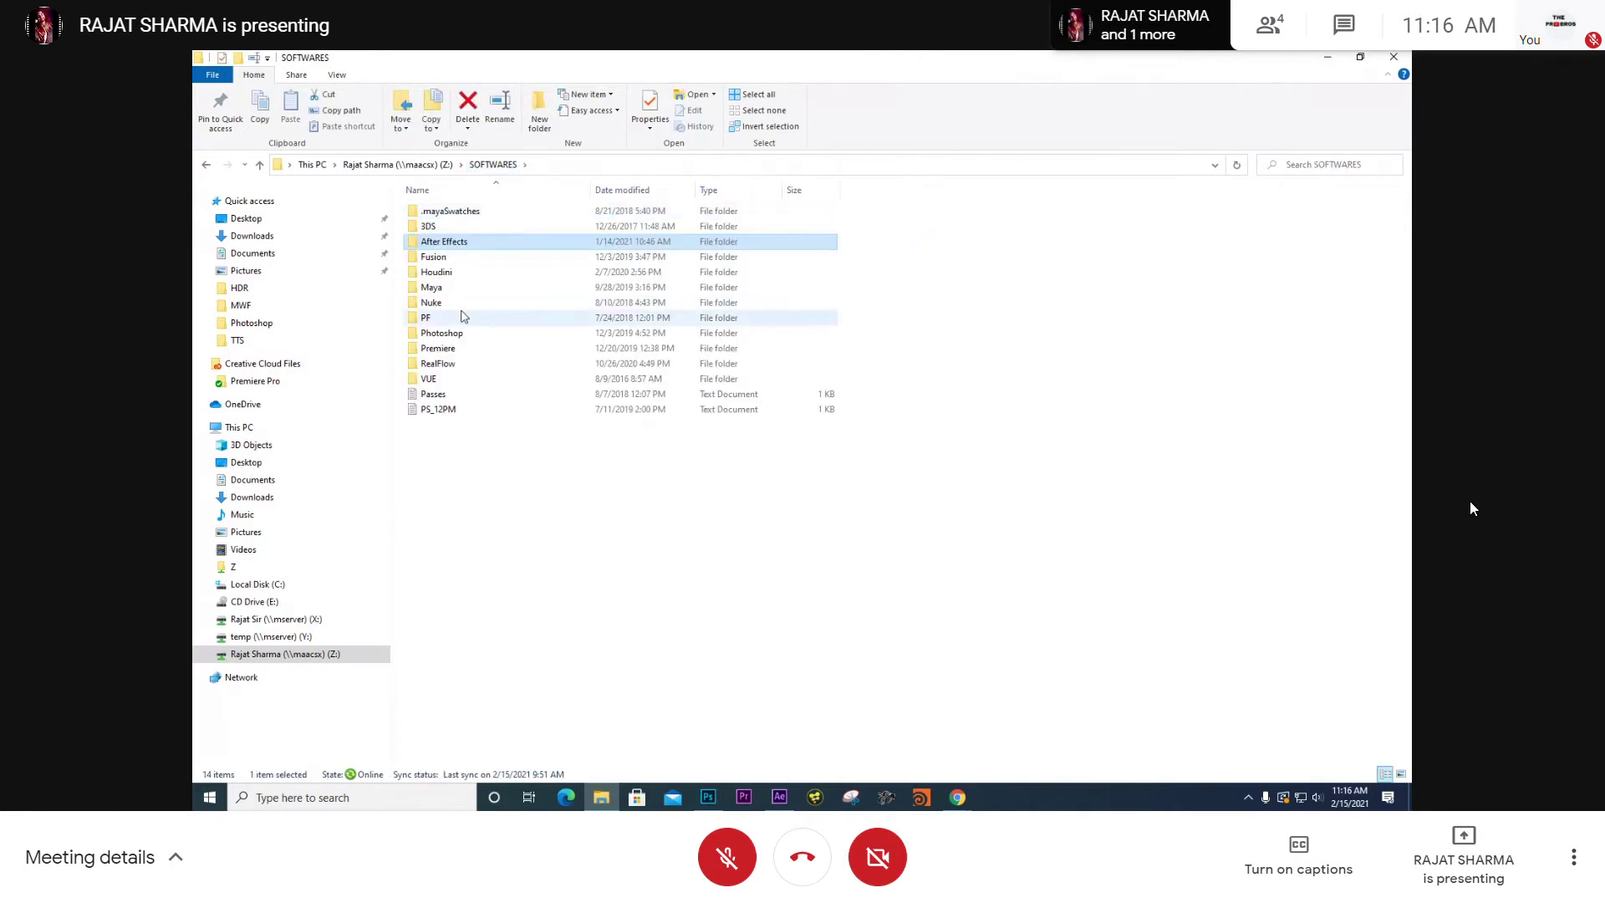
double_click(455, 258)
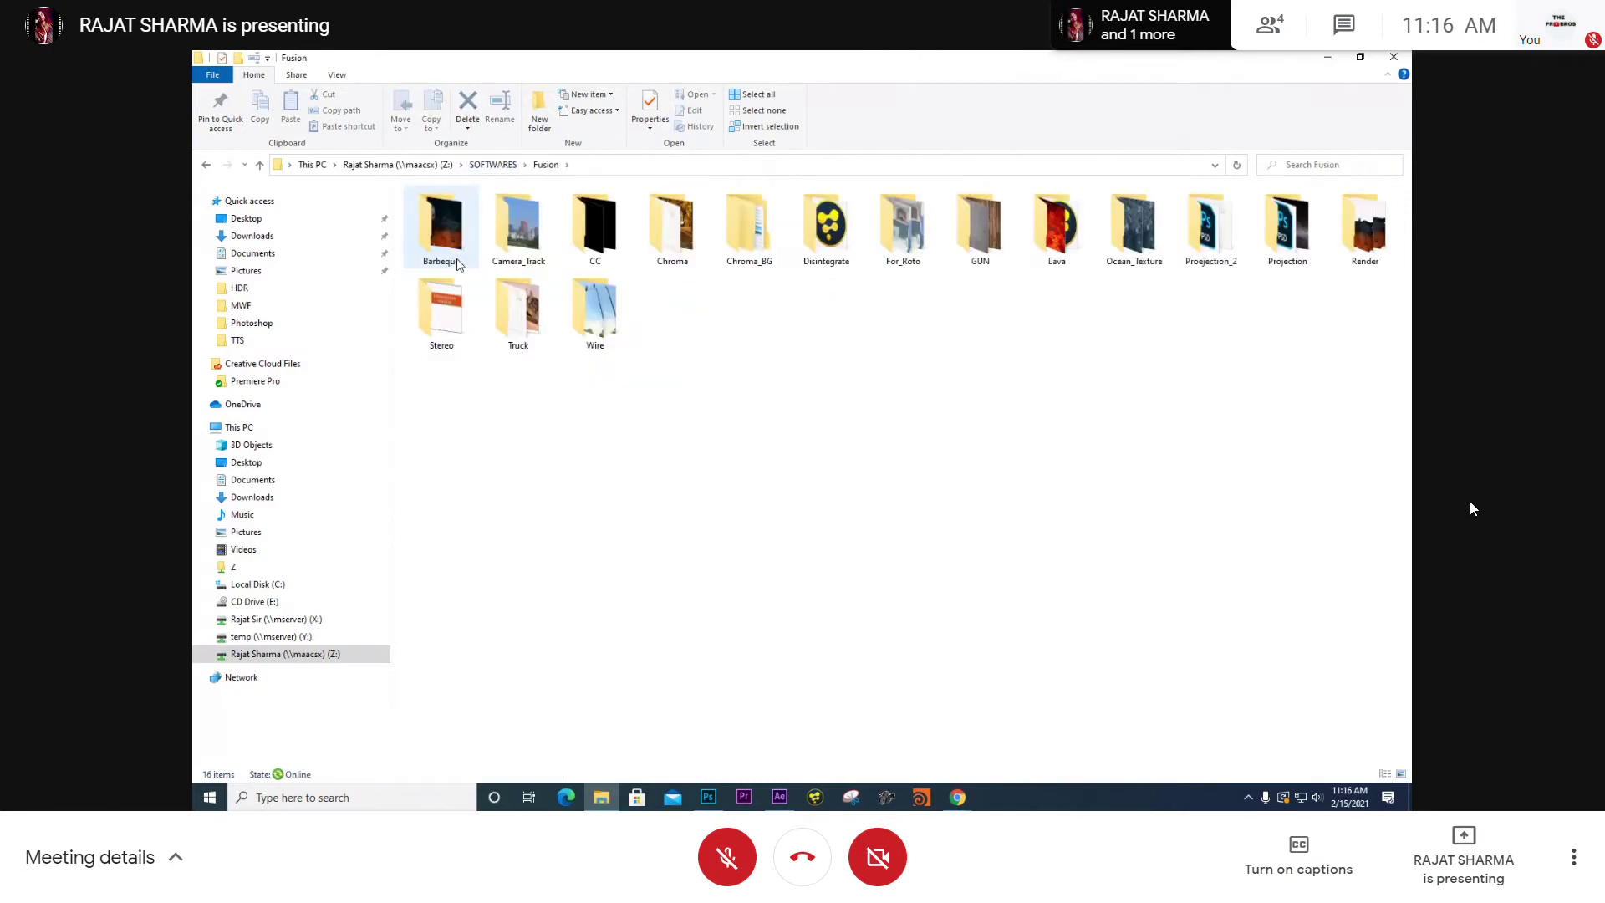
double_click(594, 310)
click(647, 165)
right_click(648, 167)
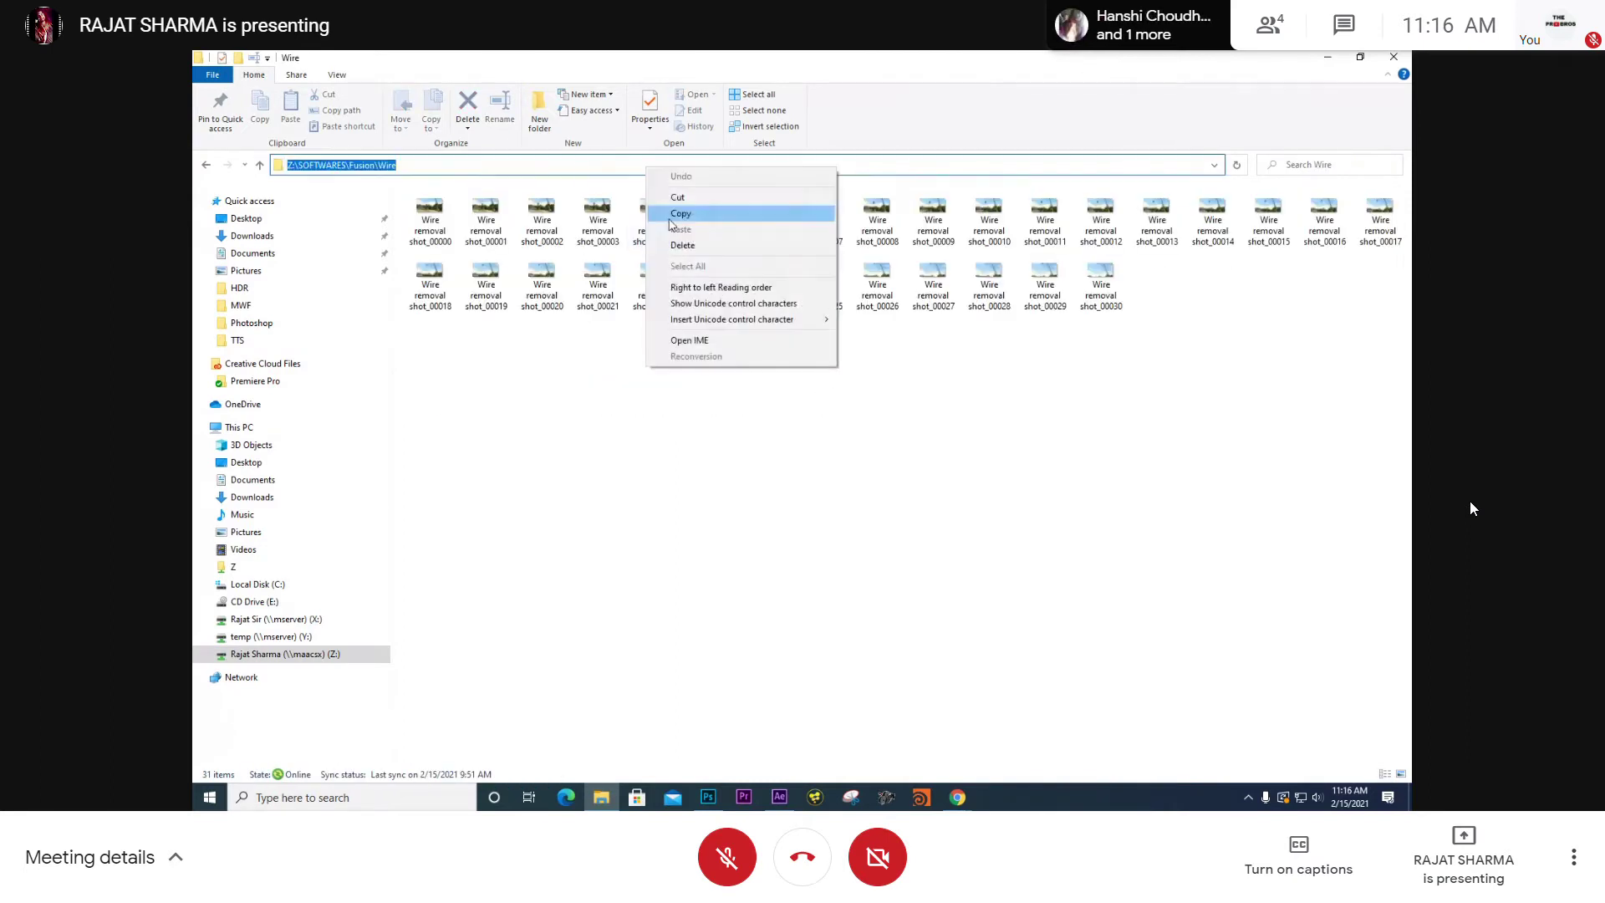
click(670, 220)
- Switch to After Effects and import the Wire removal shot frames from the copied folder as a JPEG sequence
key(alt+Tab)
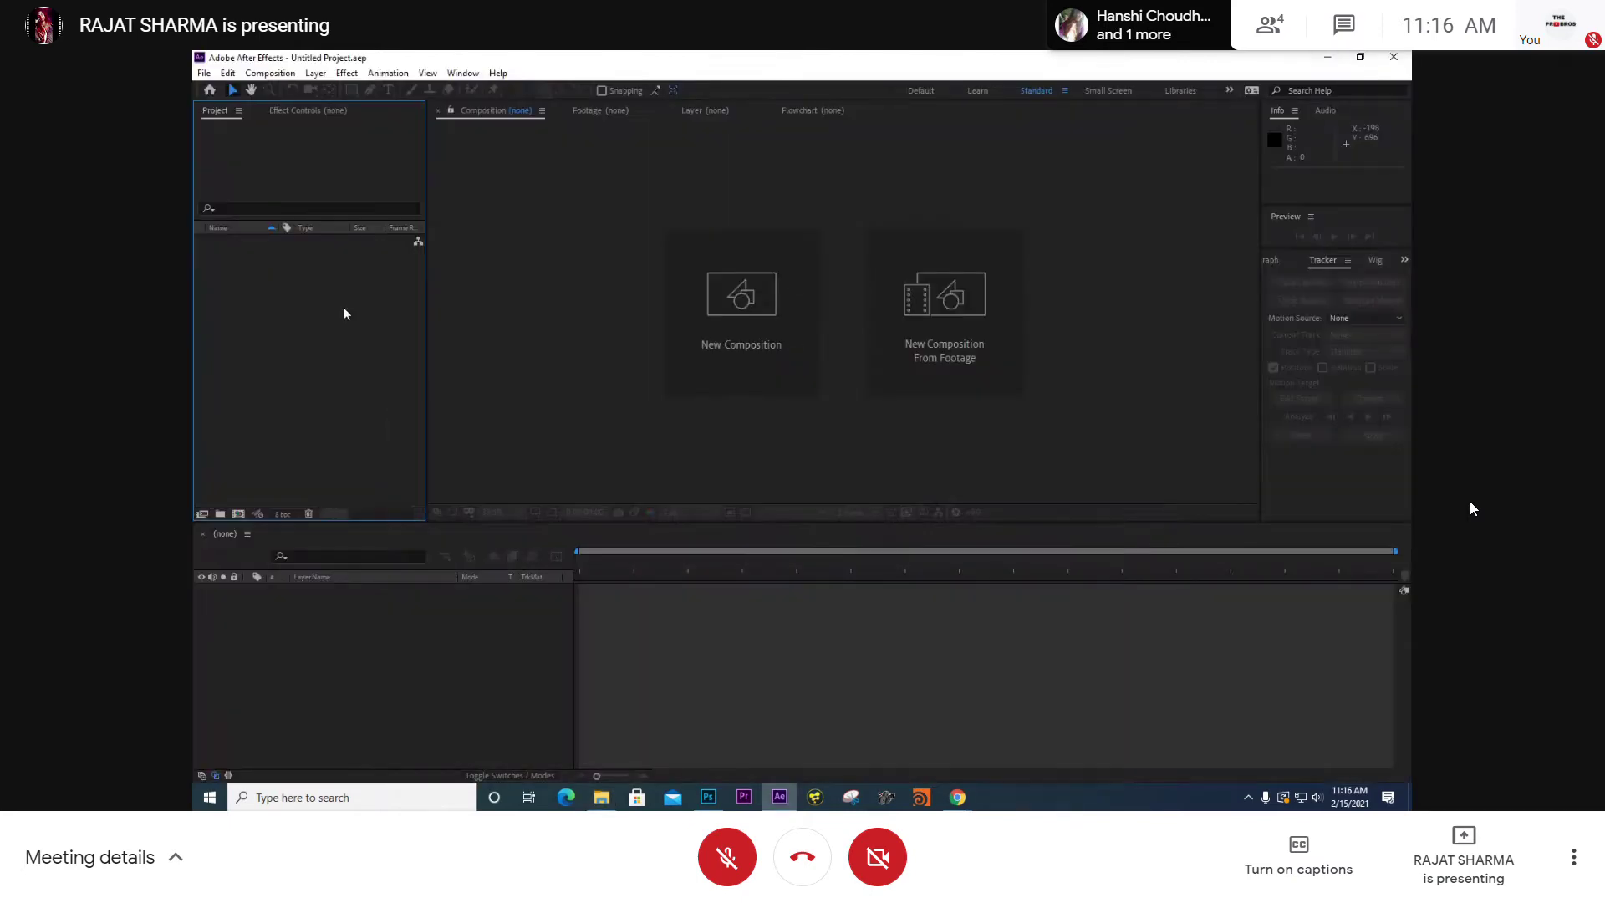
double_click(343, 314)
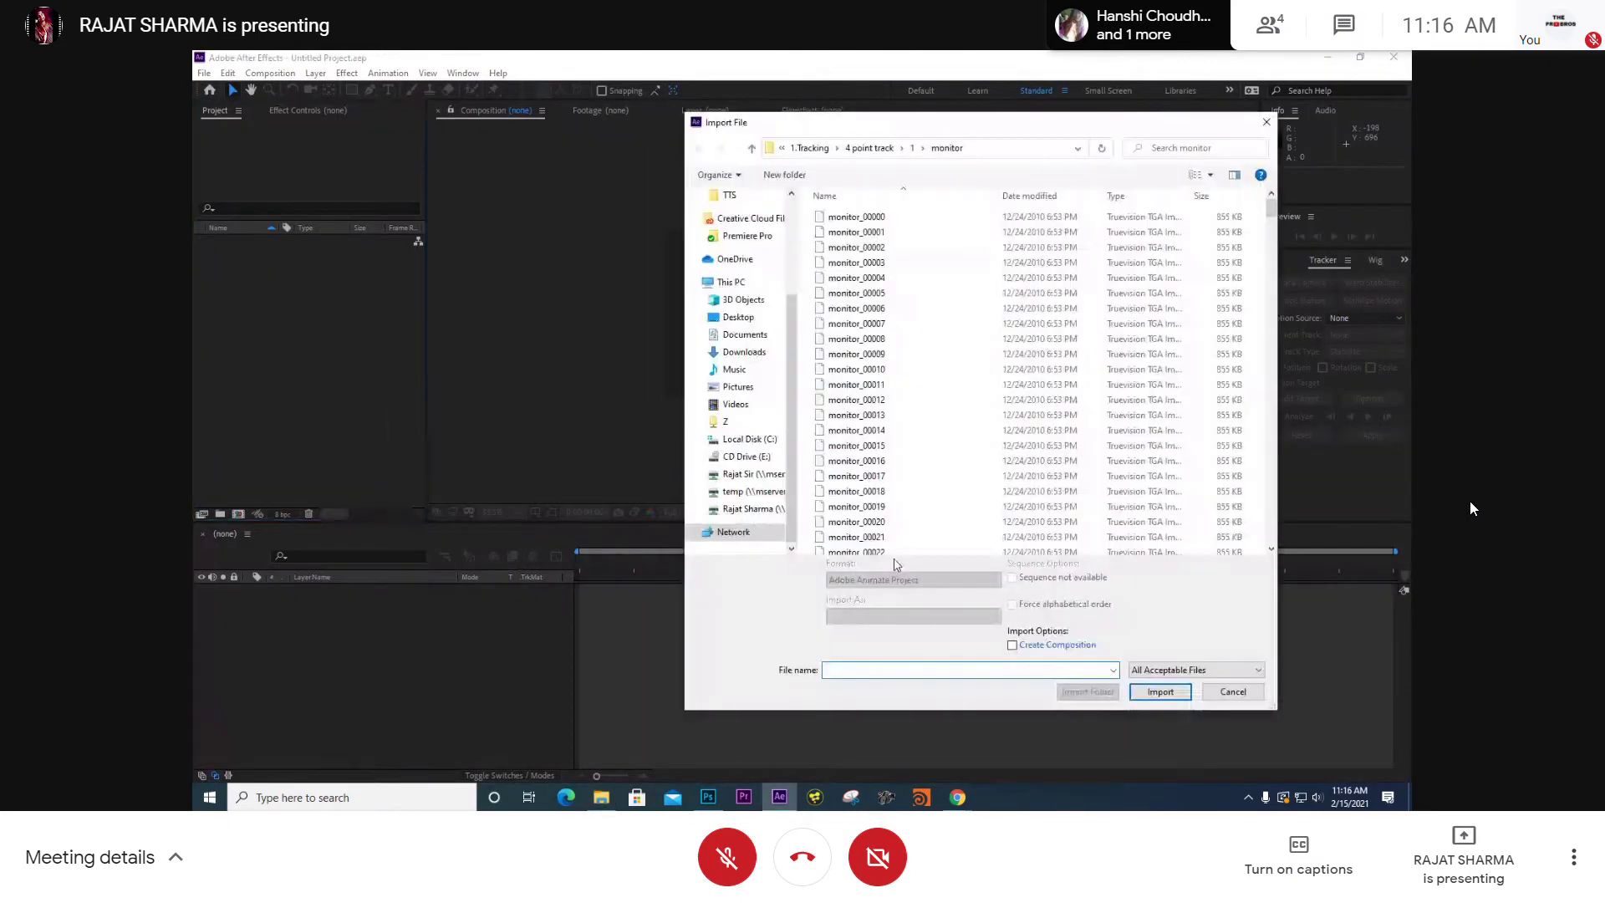
click(1019, 148)
key(ctrl+v)
key(Return)
click(899, 219)
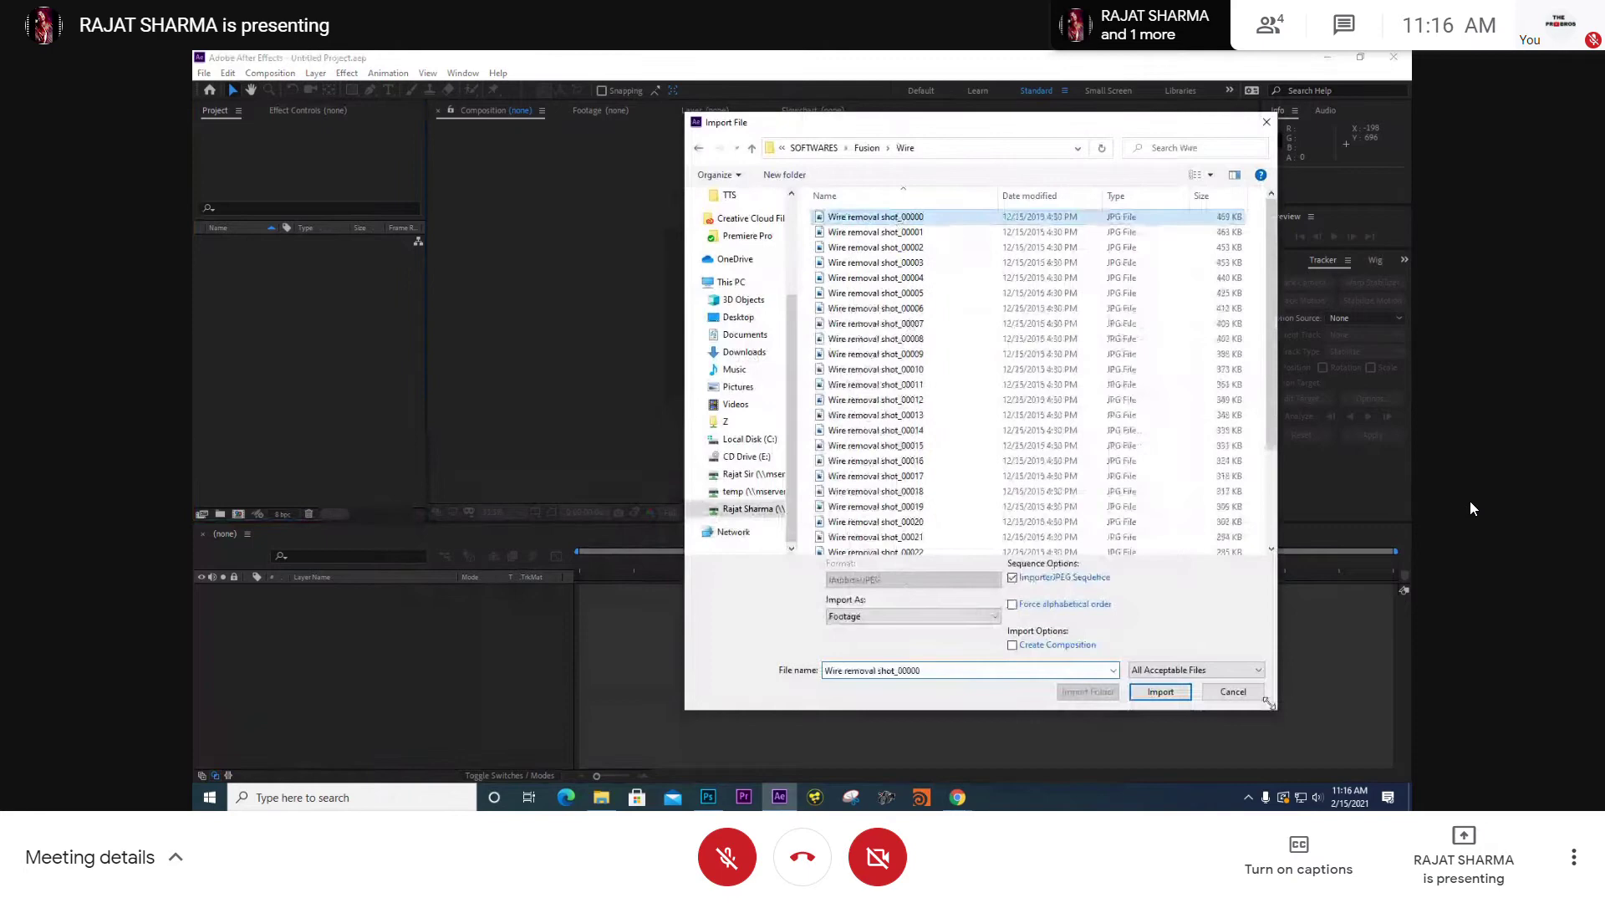
click(1160, 692)
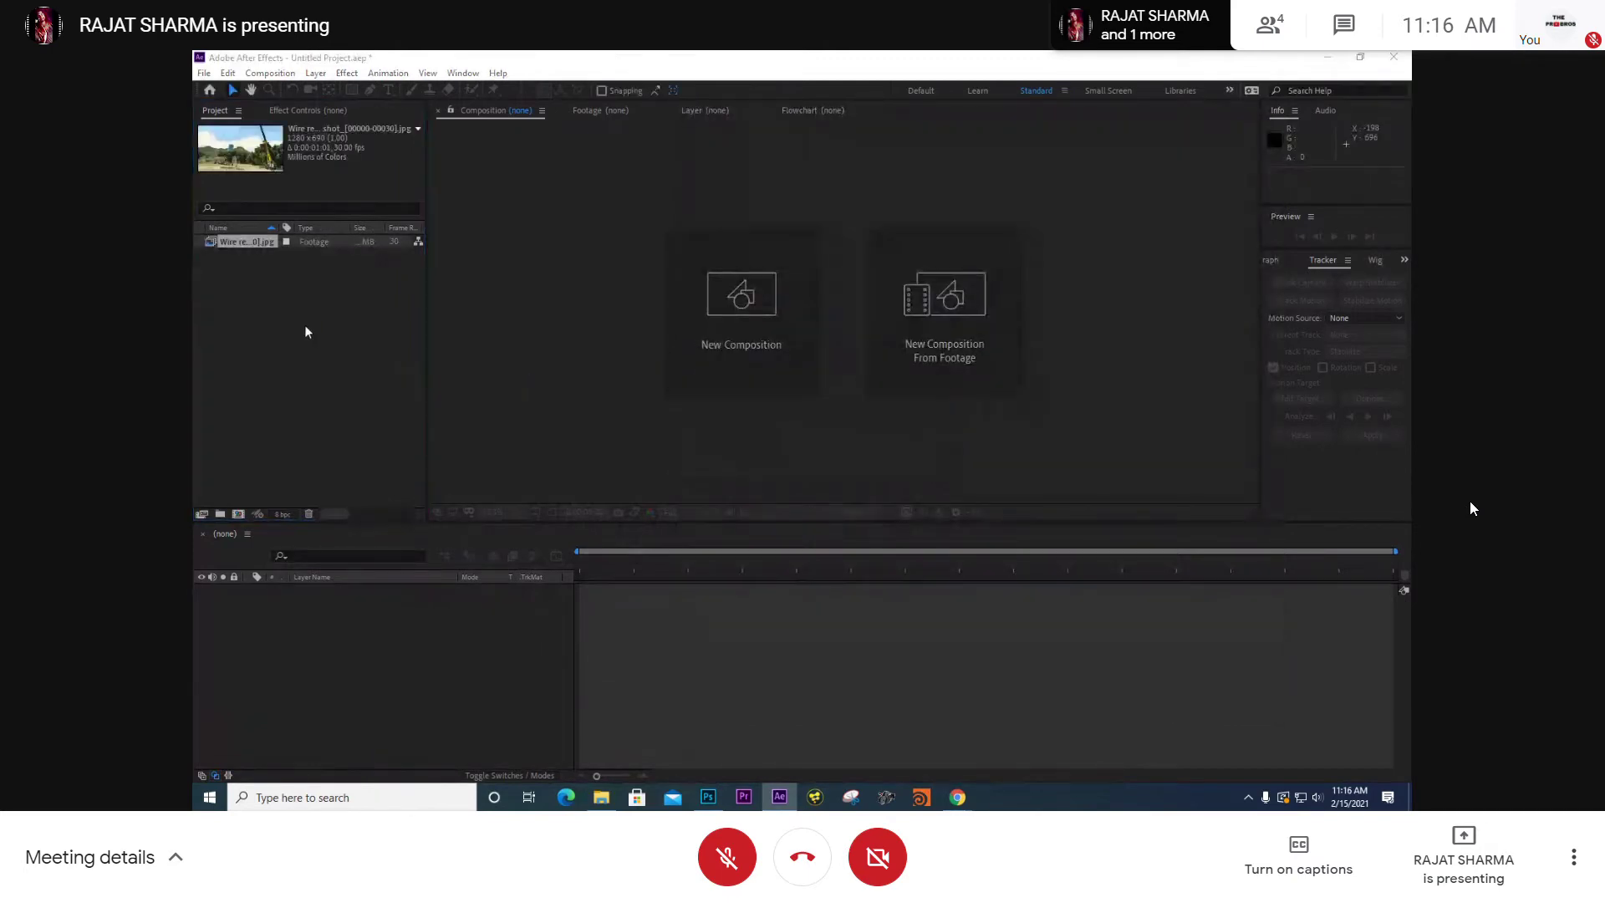
- Switch to File Explorer, open the Wire folder inside SOFTWARES\Nuke and copy its folder path
key(alt+Tab)
click(546, 165)
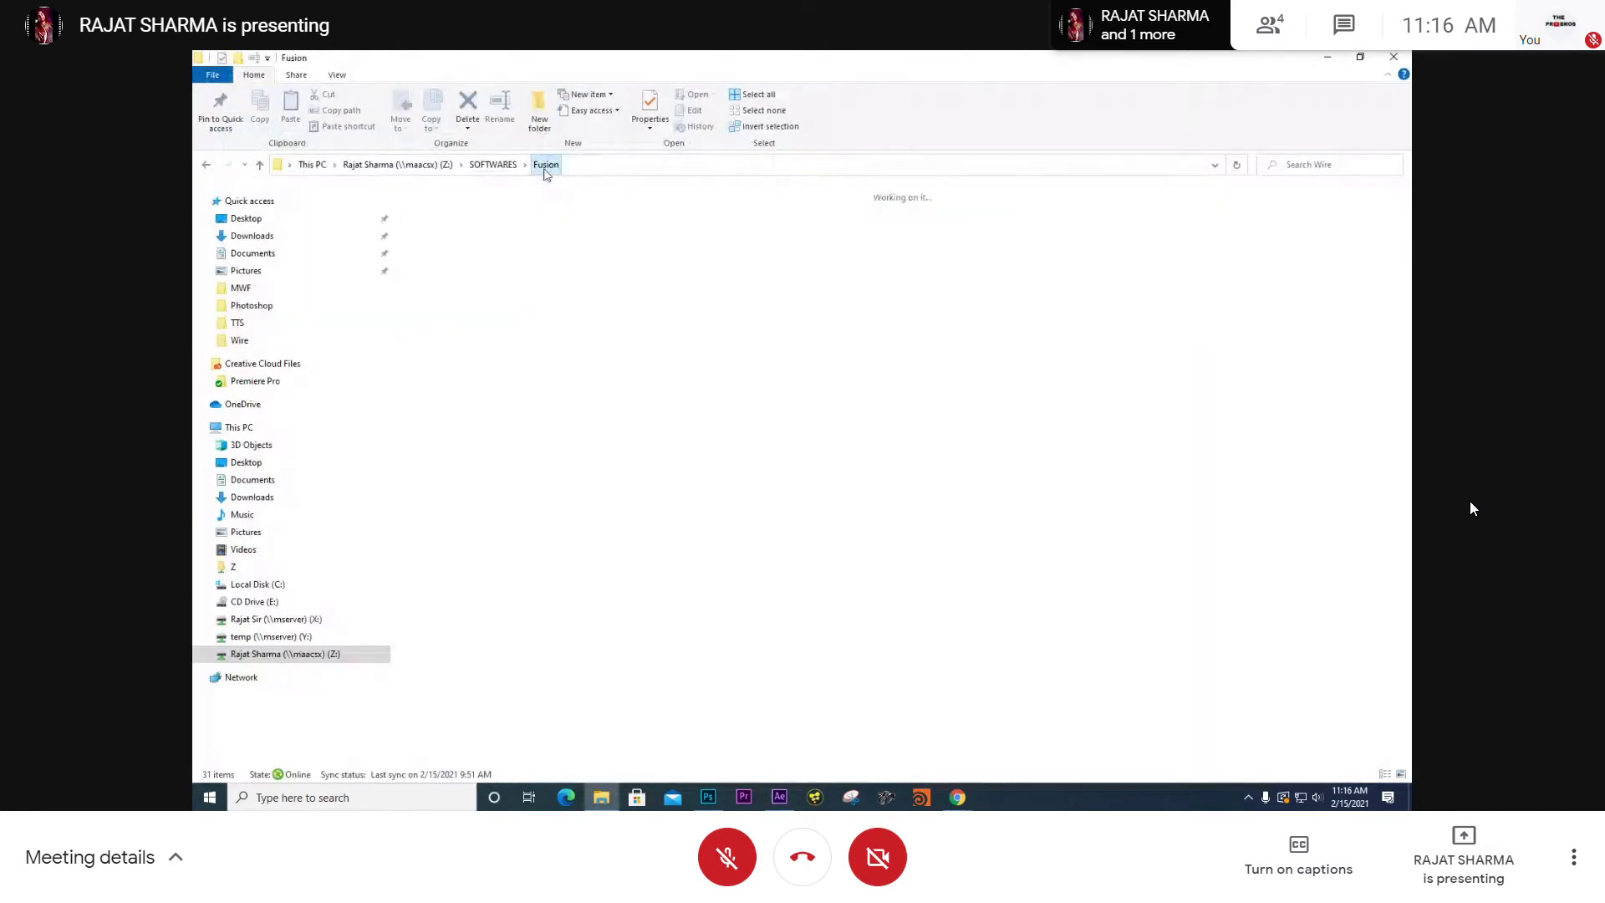
click(491, 165)
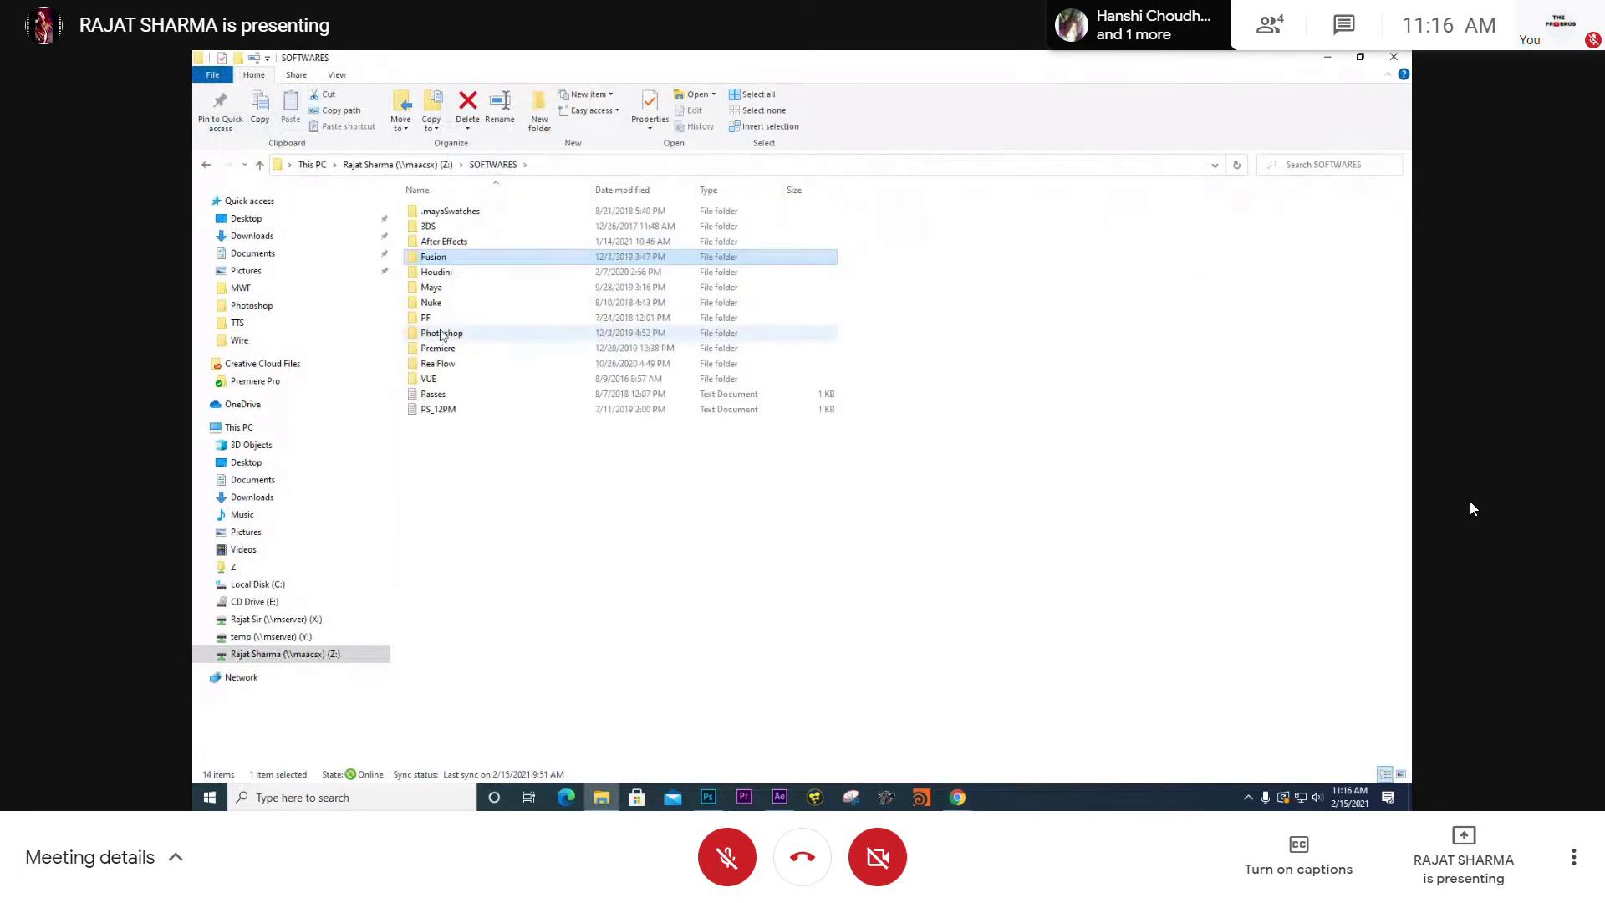
double_click(539, 304)
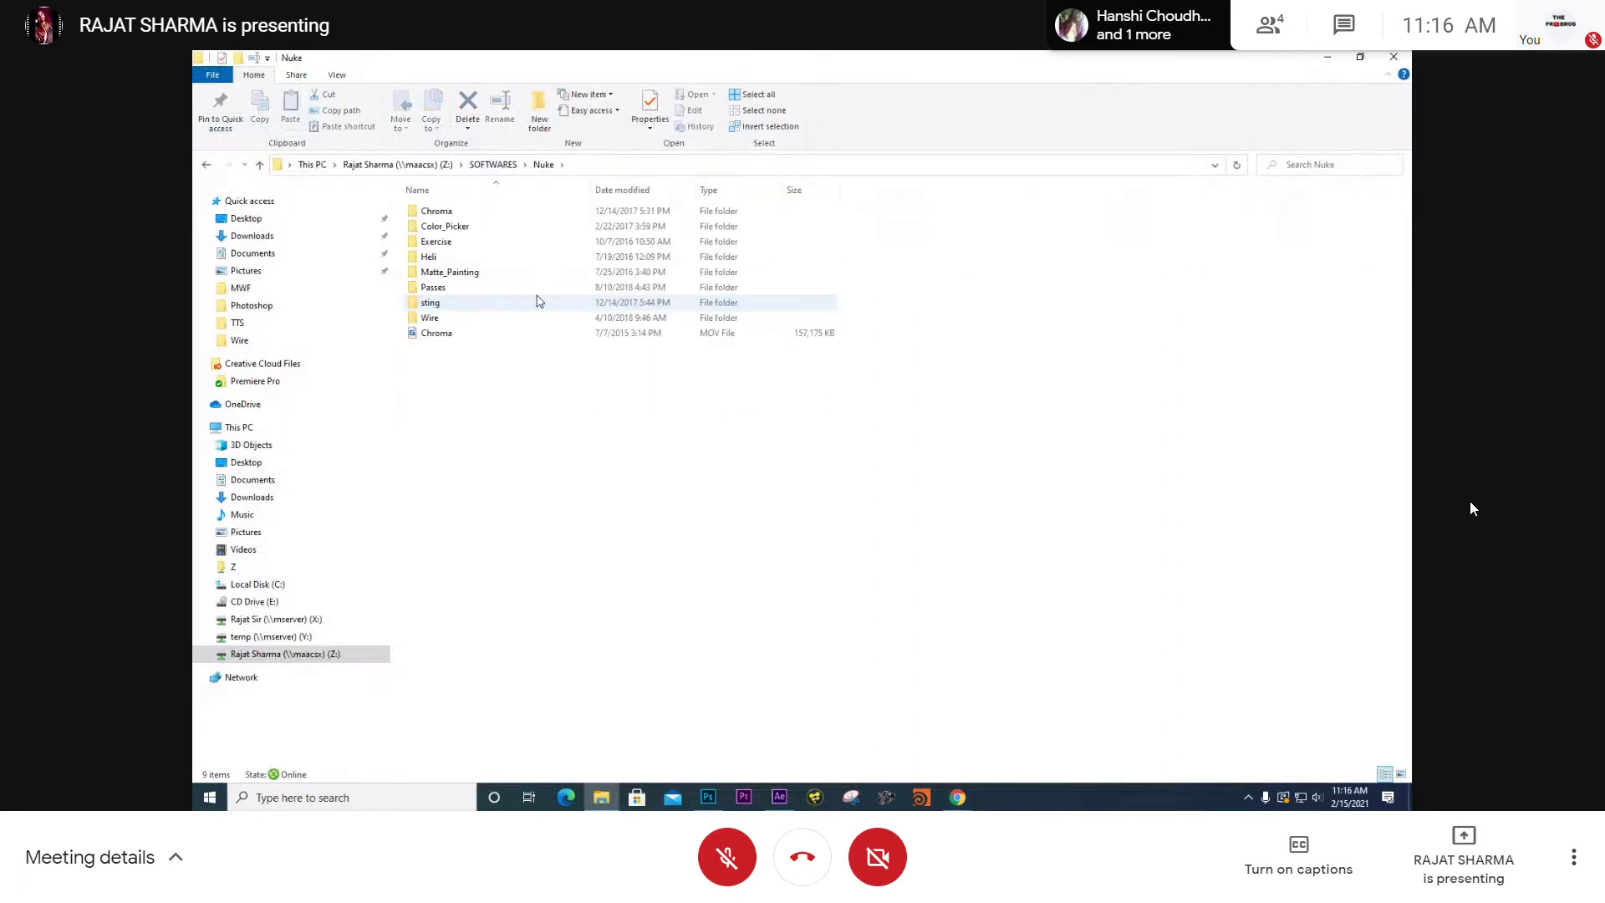
double_click(455, 318)
click(642, 167)
key(ctrl+c)
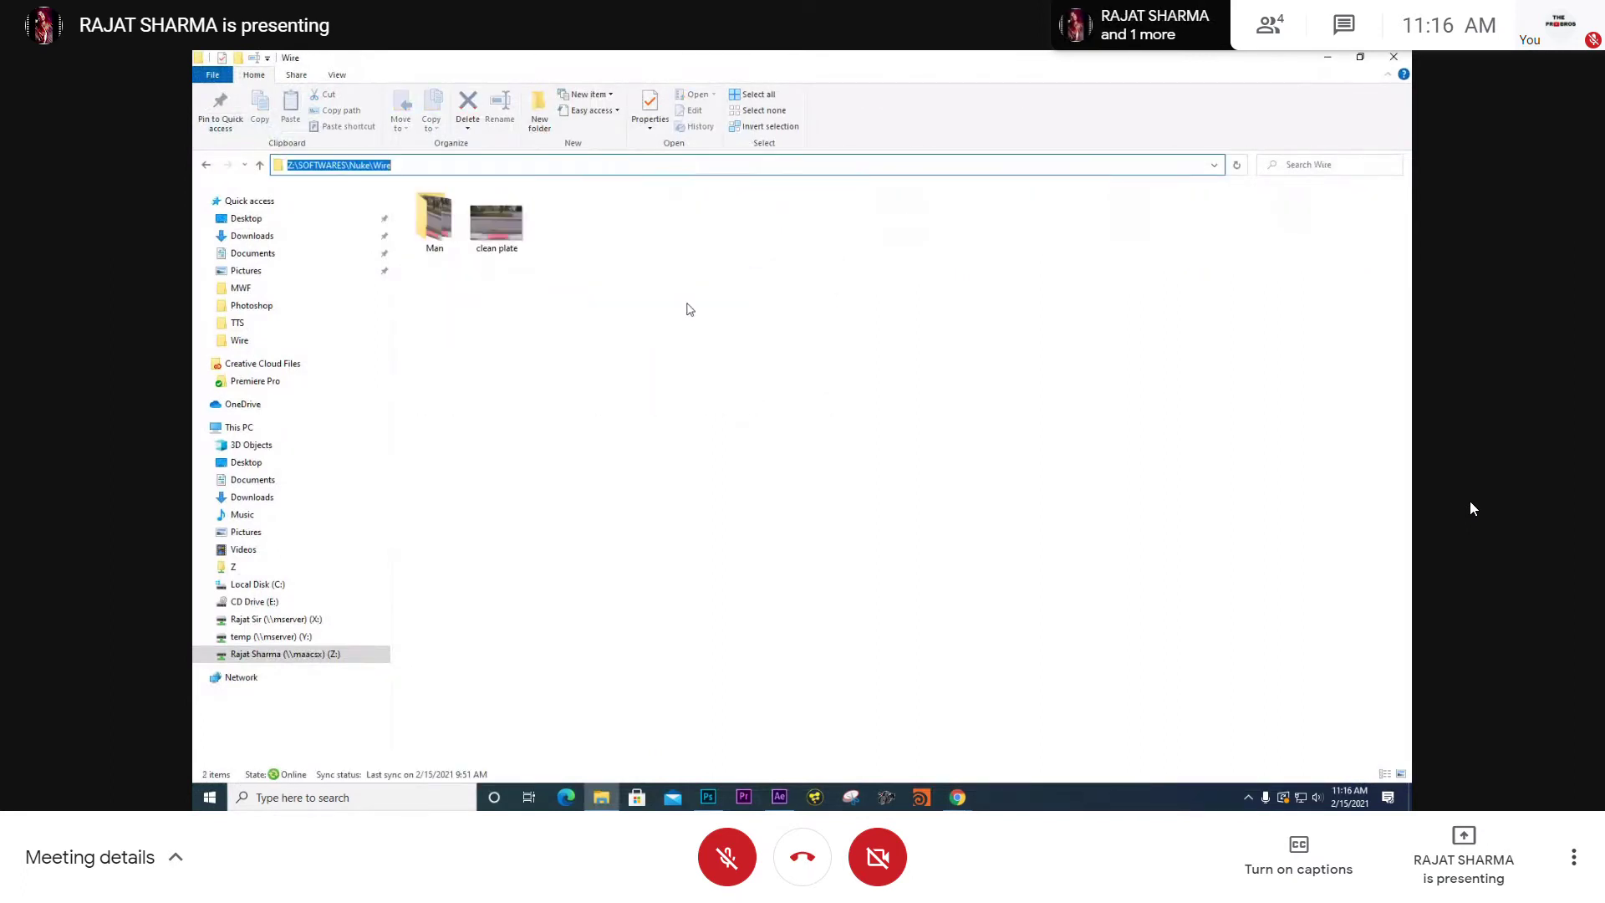
click(683, 250)
- Return to After Effects and import the man image sequence, starting at man0015, from the Man subfolder of the copied path
double_click(642, 57)
double_click(321, 369)
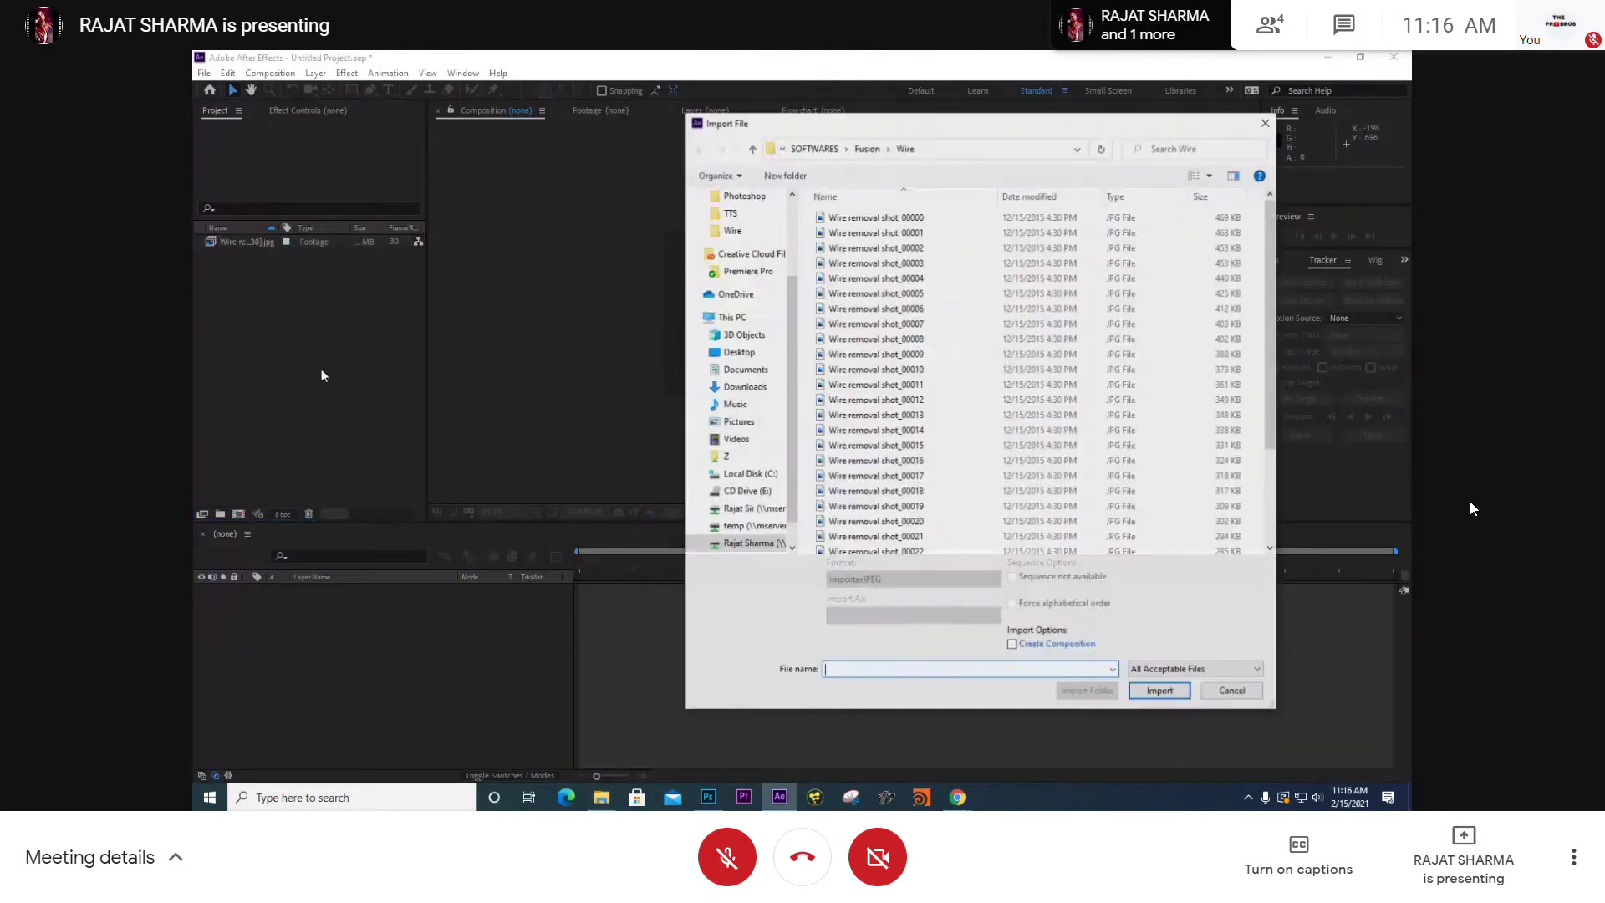
key(ctrl+v)
key(Return)
double_click(837, 216)
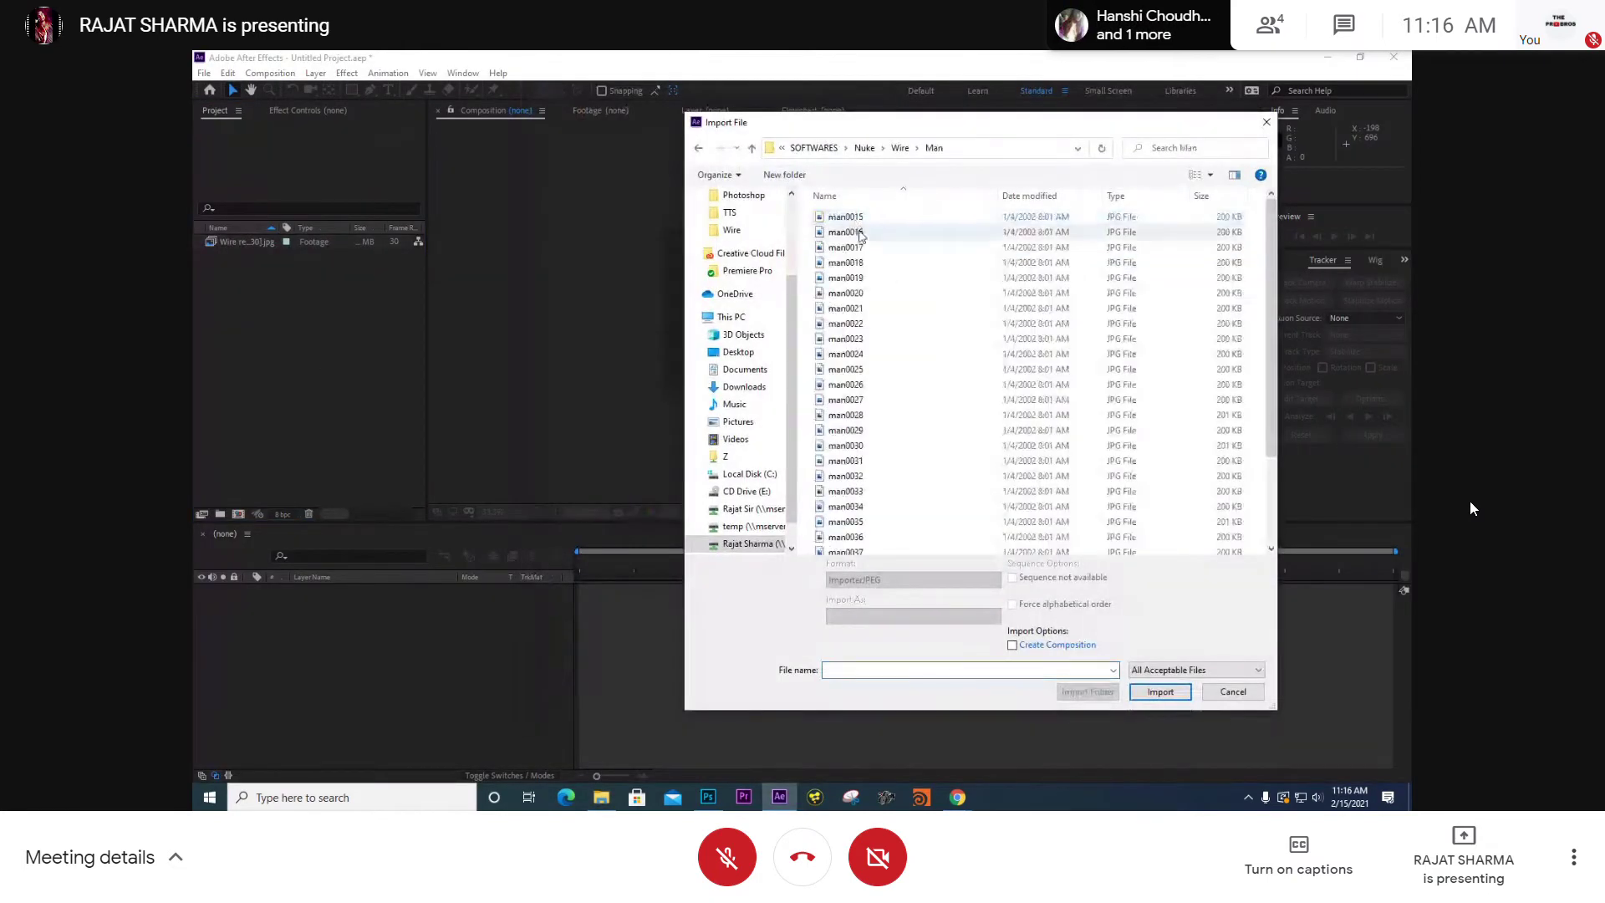
click(845, 216)
click(1154, 693)
- Import the clean plate image from the Nuke\Wire folder into the project
double_click(284, 354)
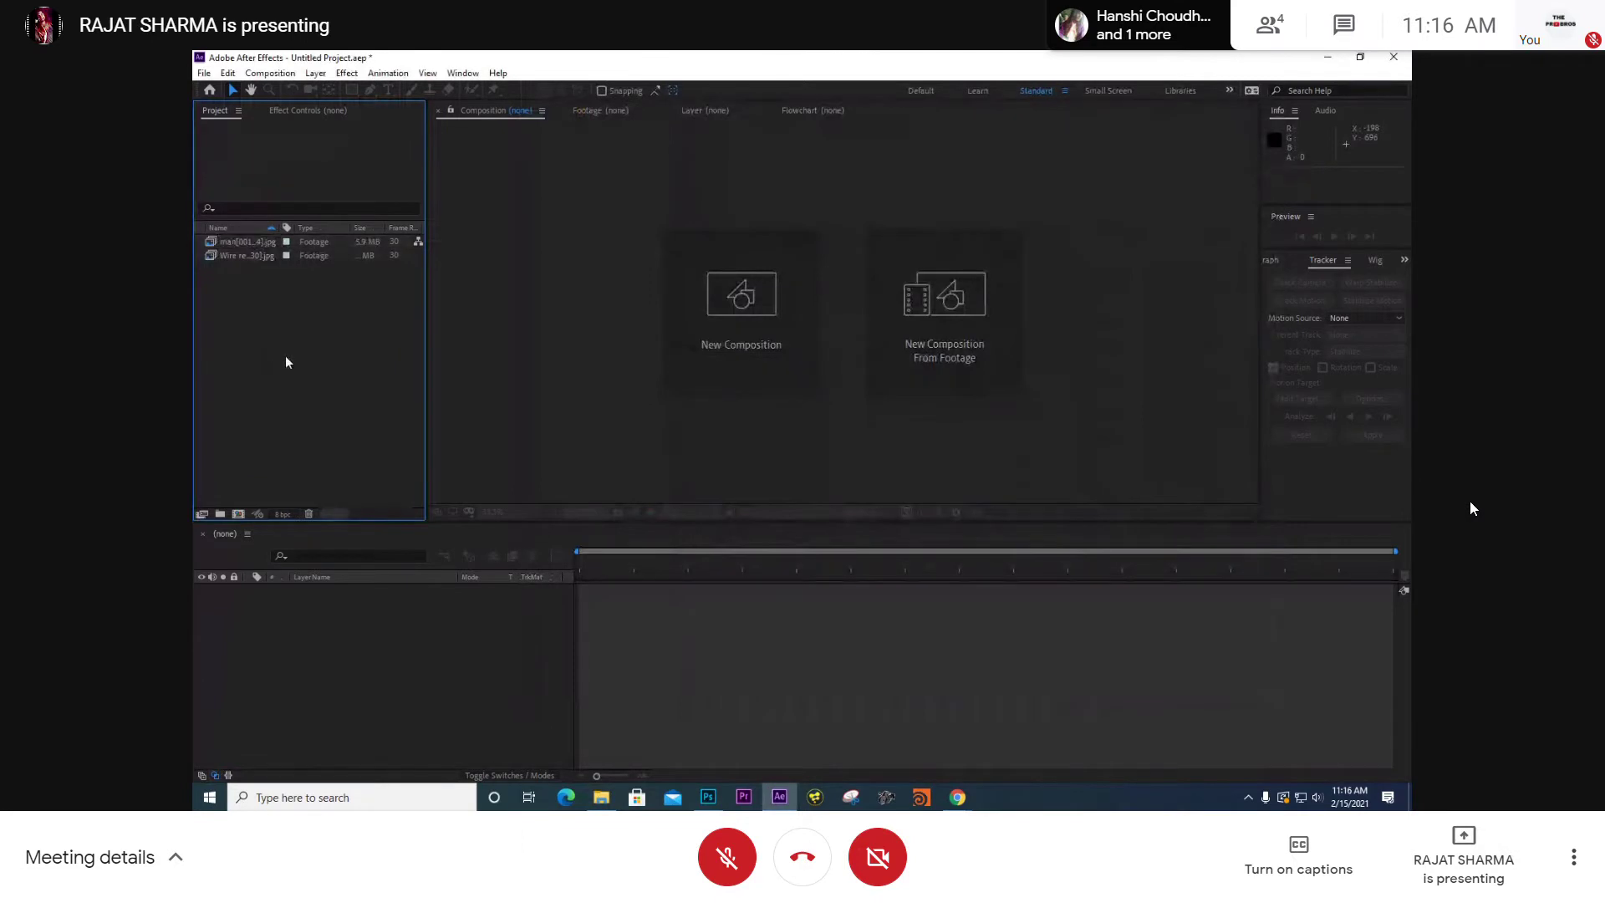
click(900, 150)
click(846, 234)
click(1157, 689)
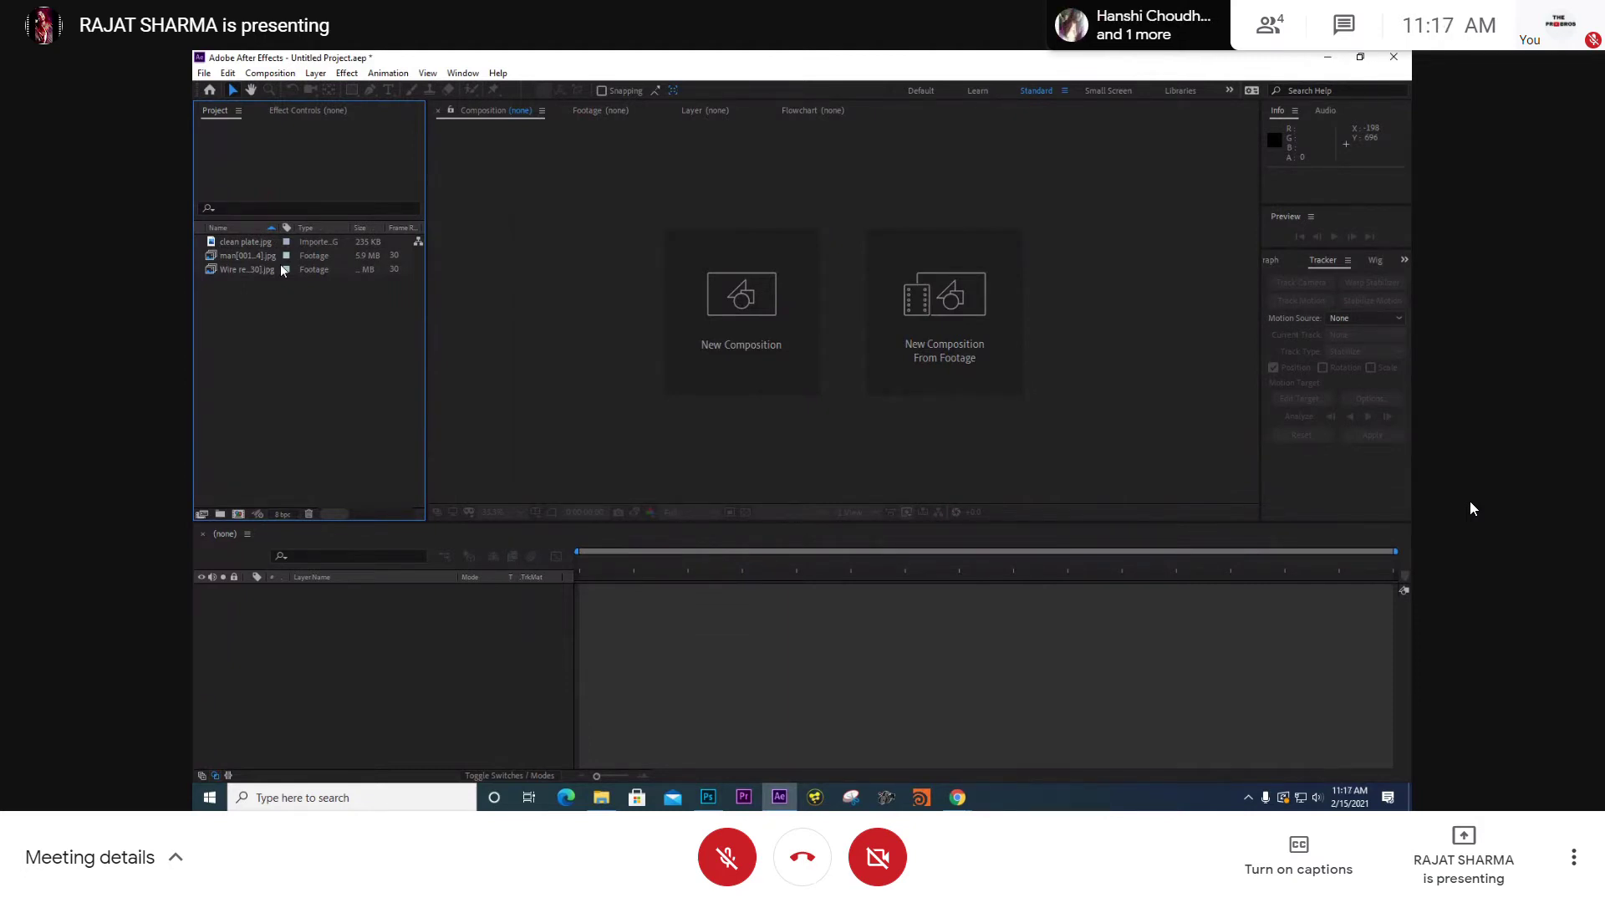
- Open the Wire removal shot footage in its viewer and play it back
double_click(264, 273)
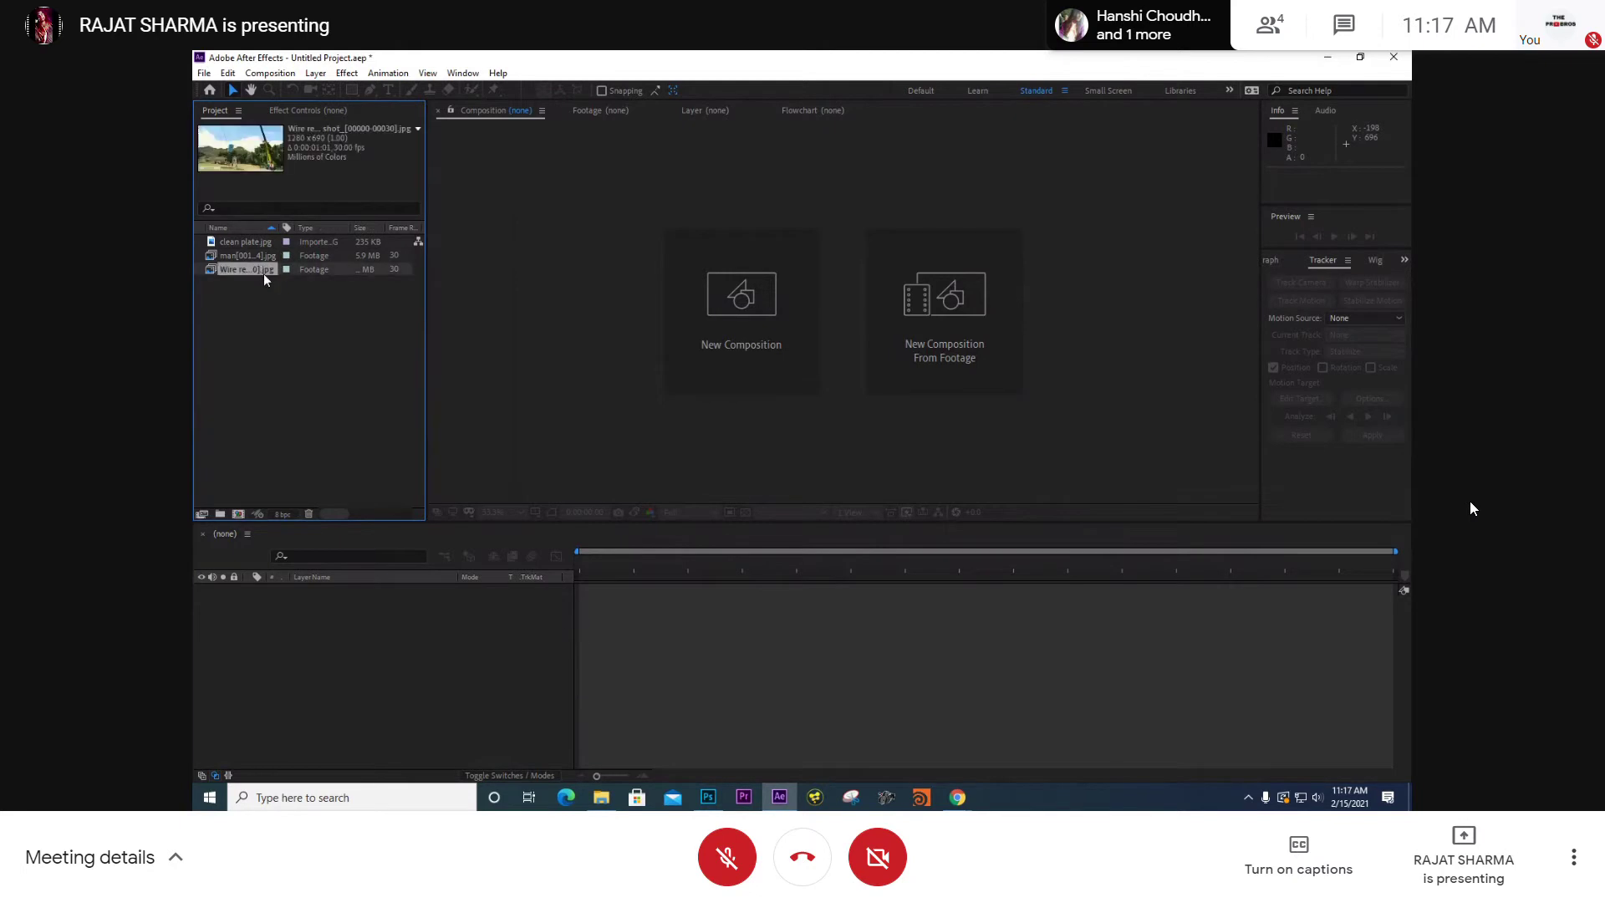
click(499, 511)
click(518, 526)
click(661, 582)
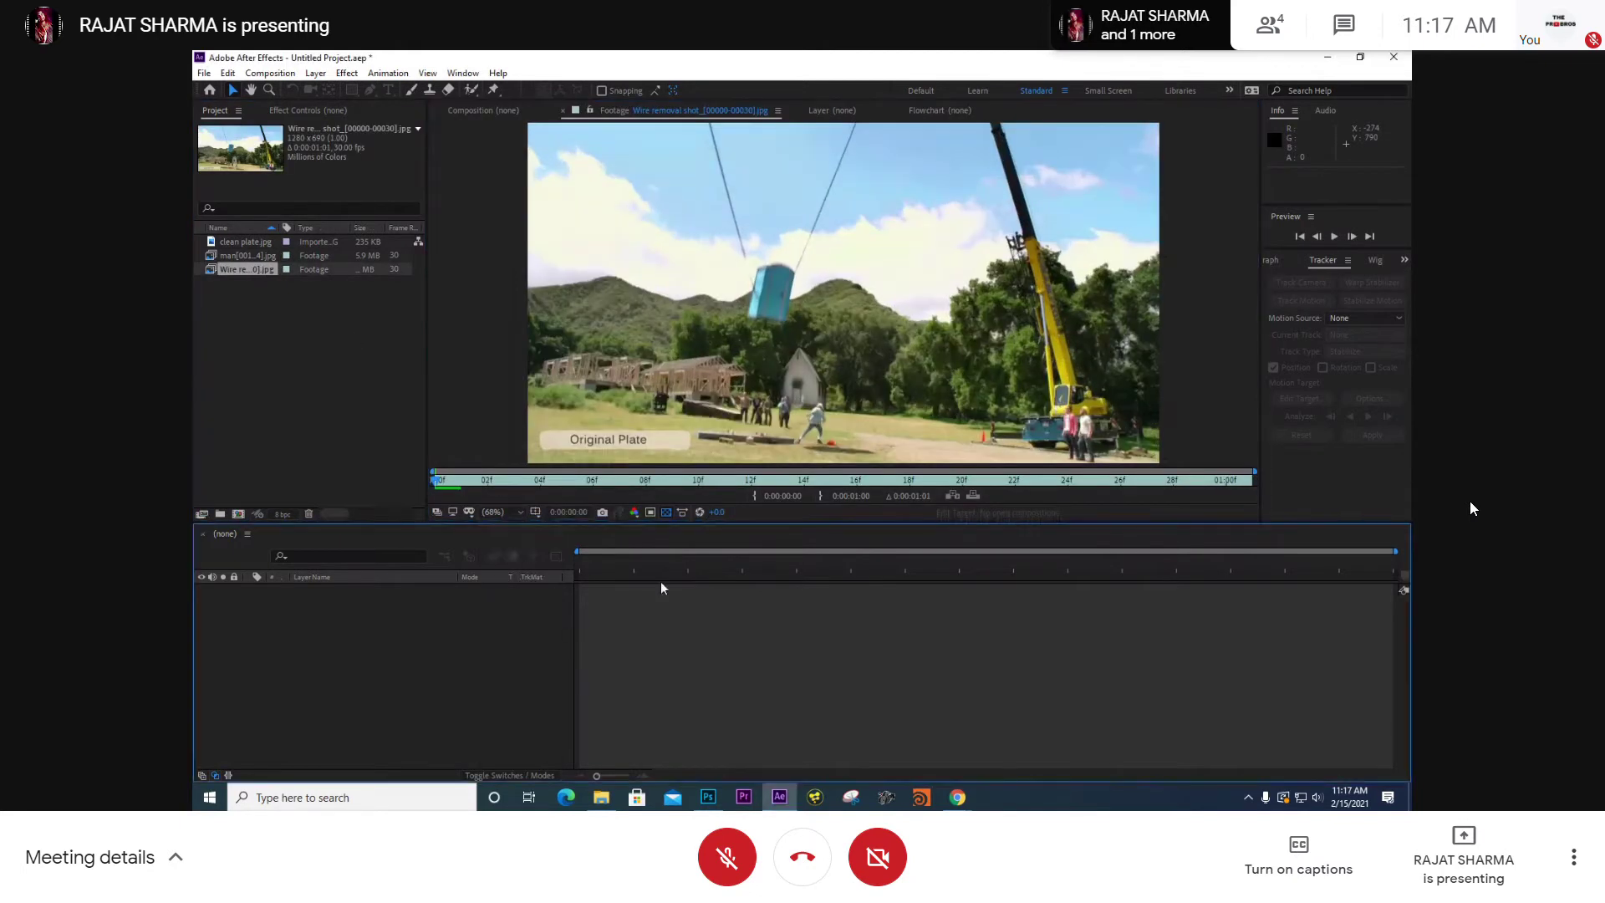
key(space)
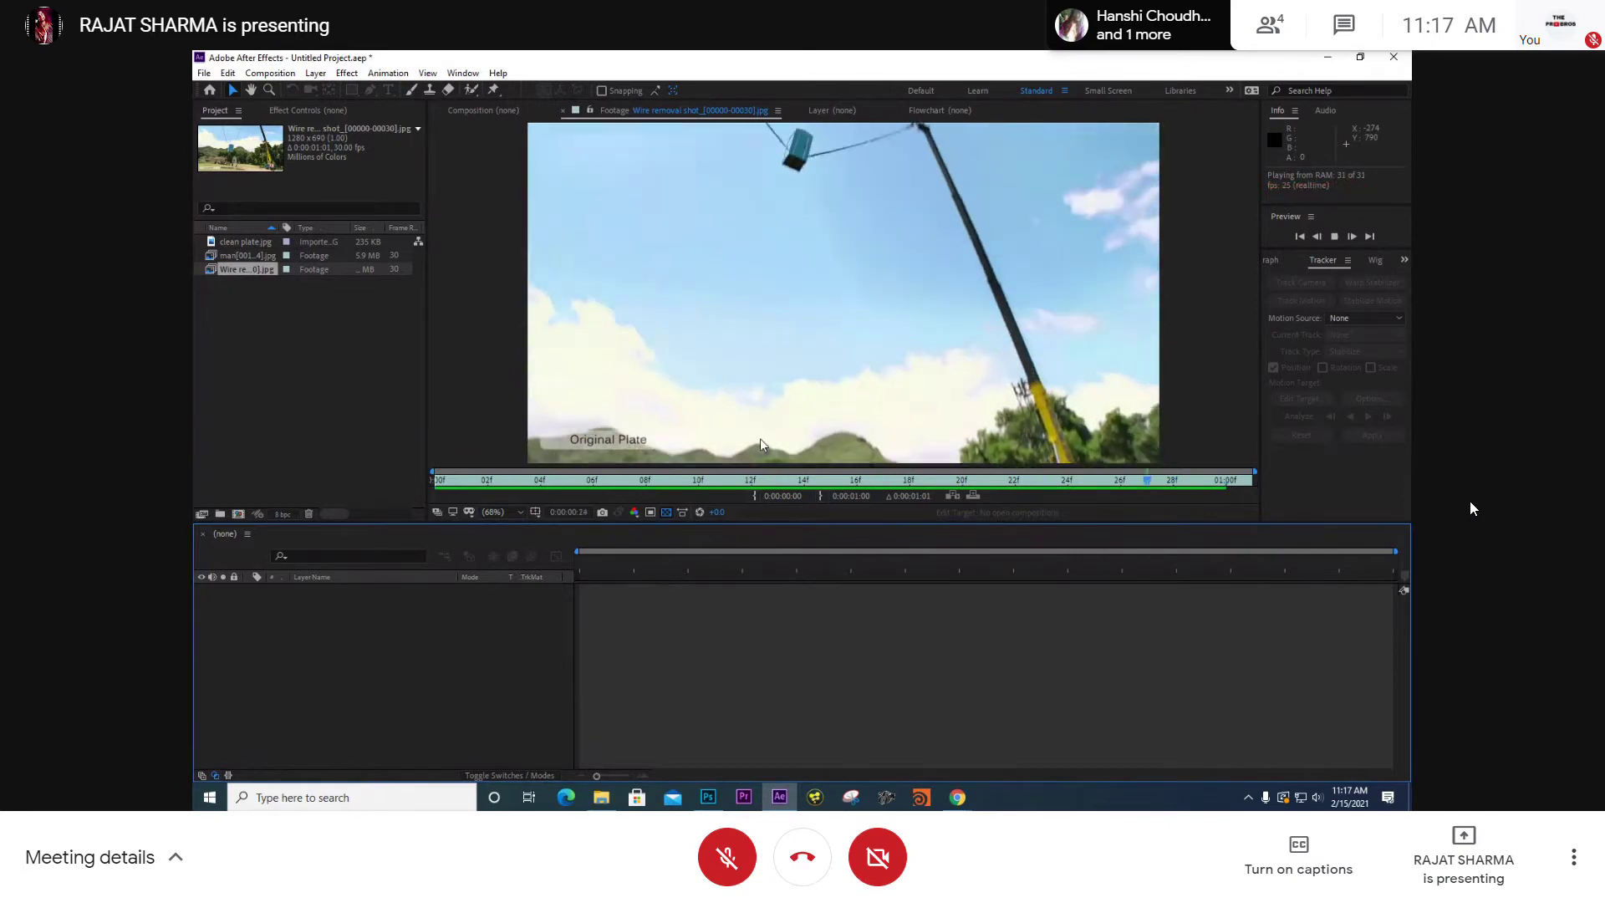
- Play back the man[0015-0044].jpg footage and create a new composition from it
double_click(247, 255)
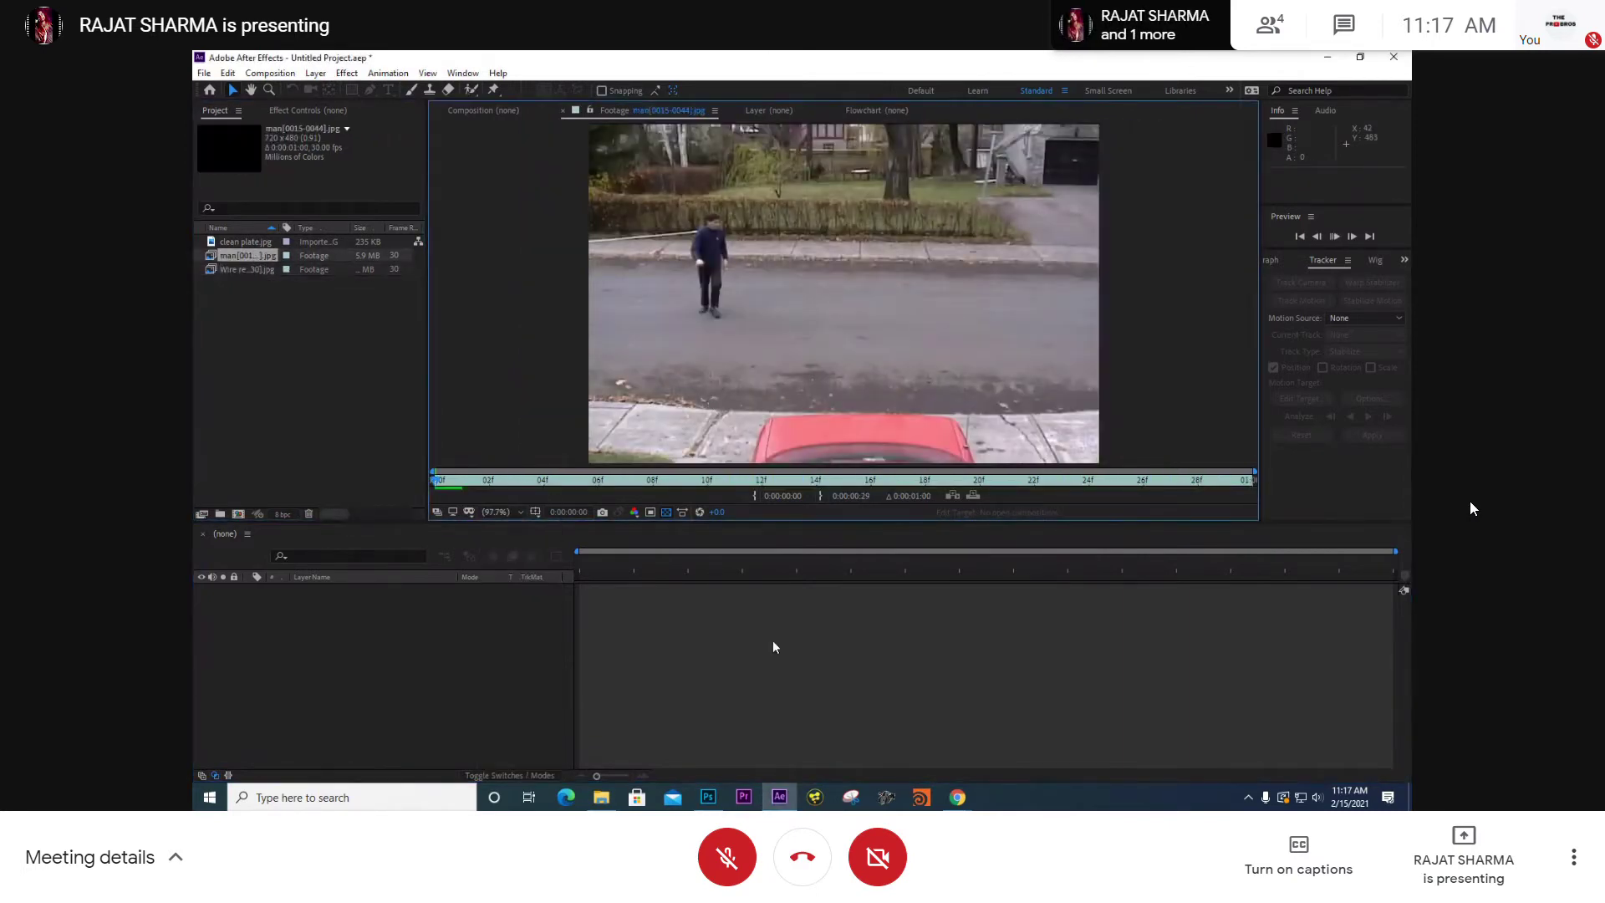
key(space)
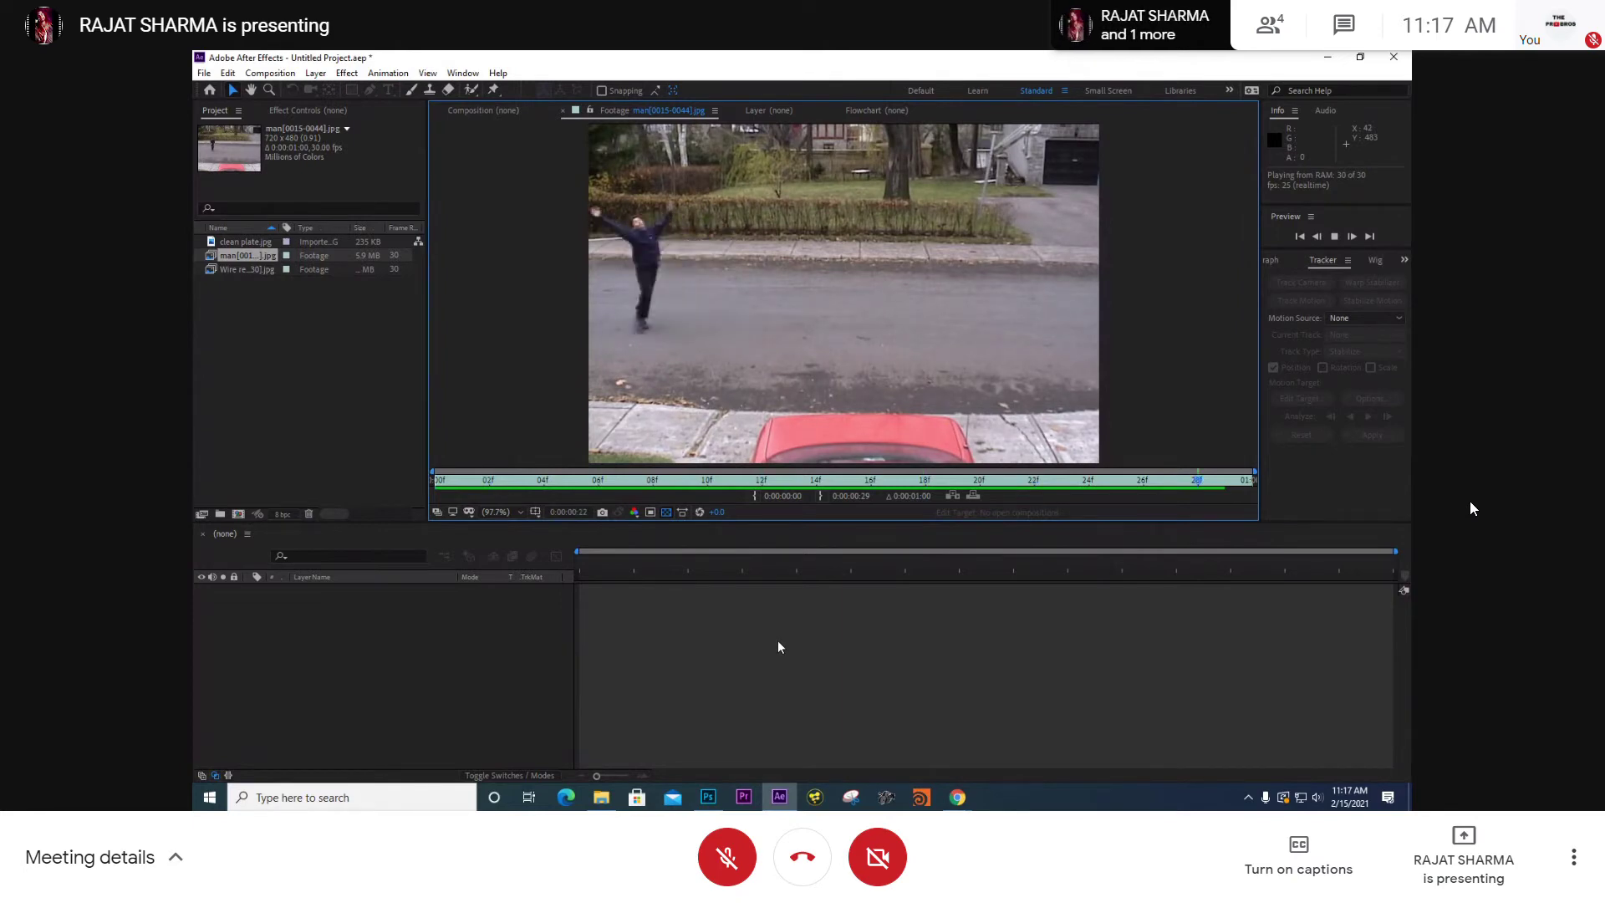
key(space)
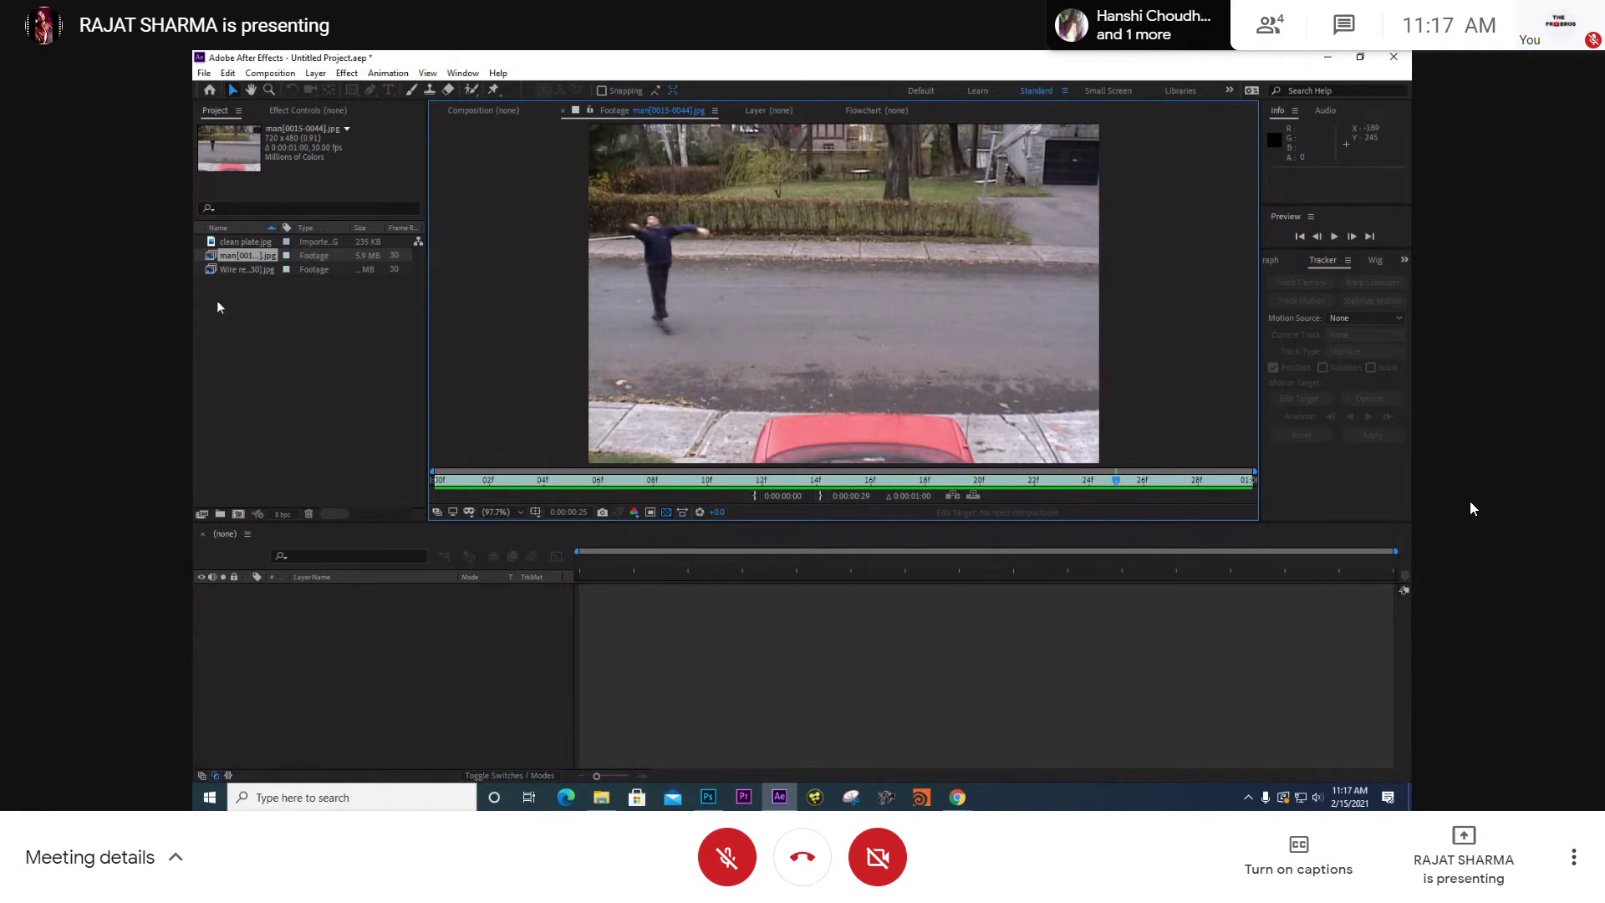
drag(242, 255, 238, 513)
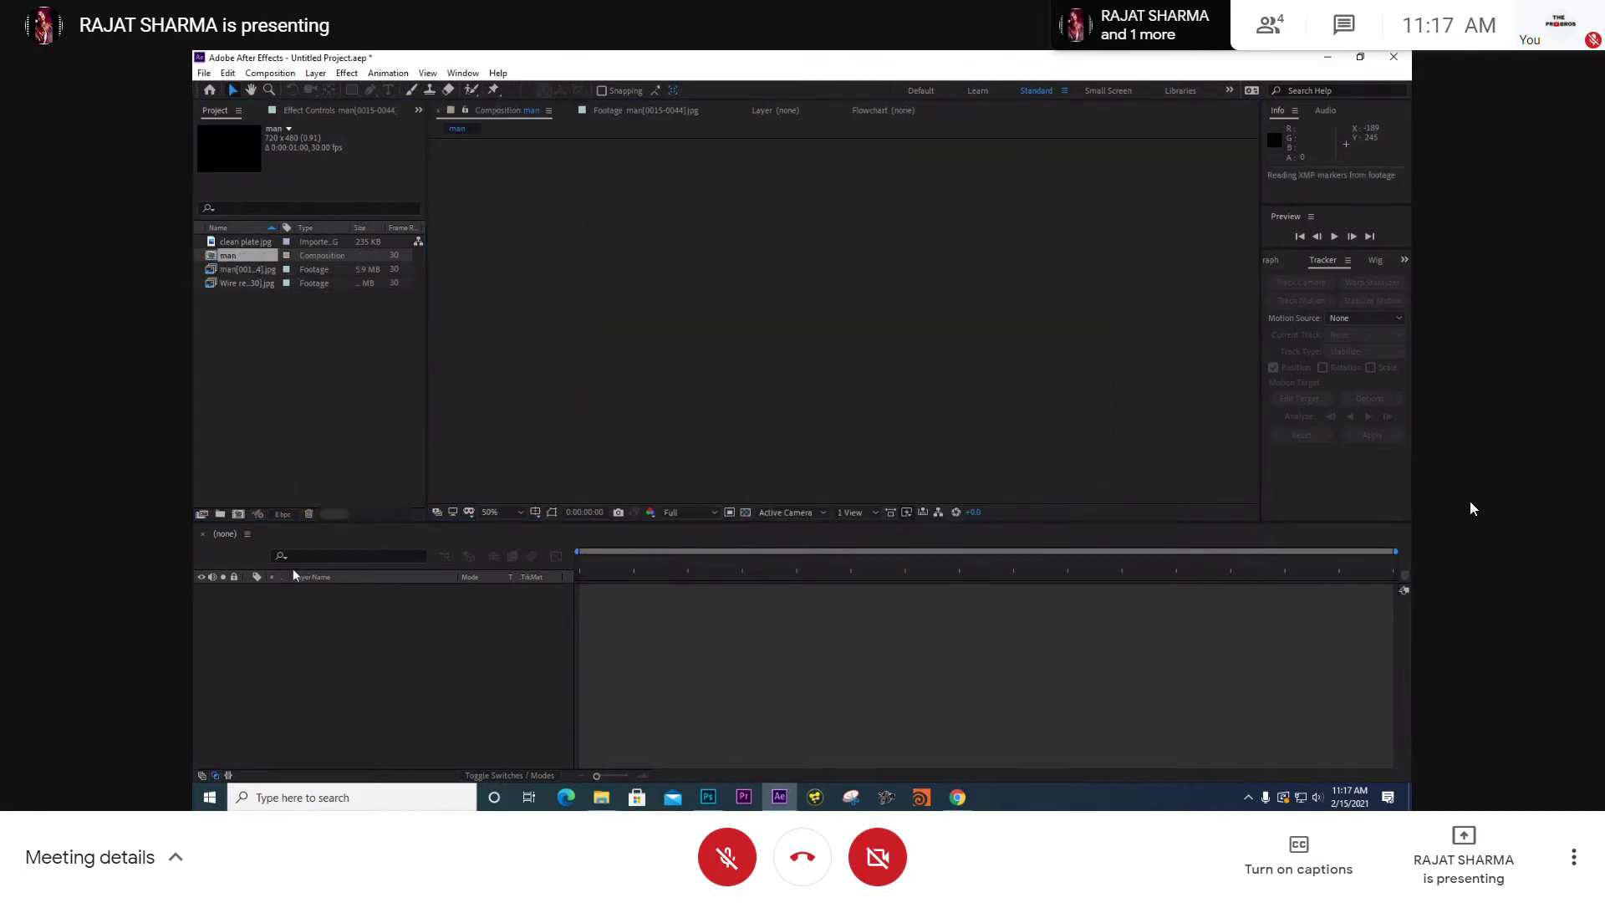
- Look at the Google Meet call, return to After Effects and fit the man composition in its viewer up to 100%
mouse_move(957, 796)
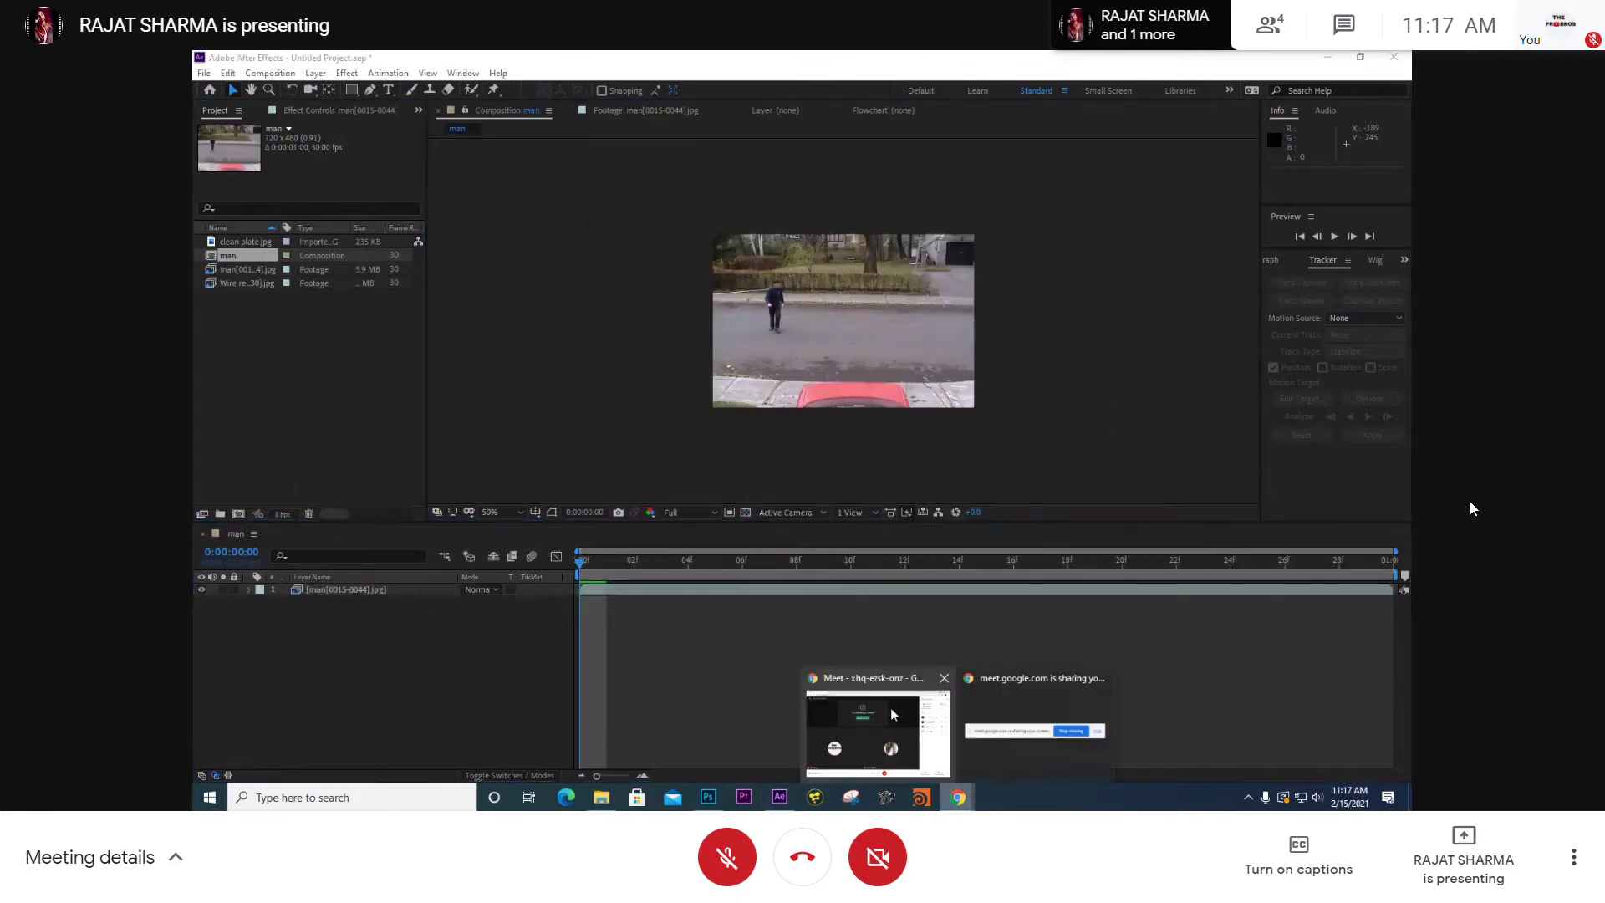
click(924, 675)
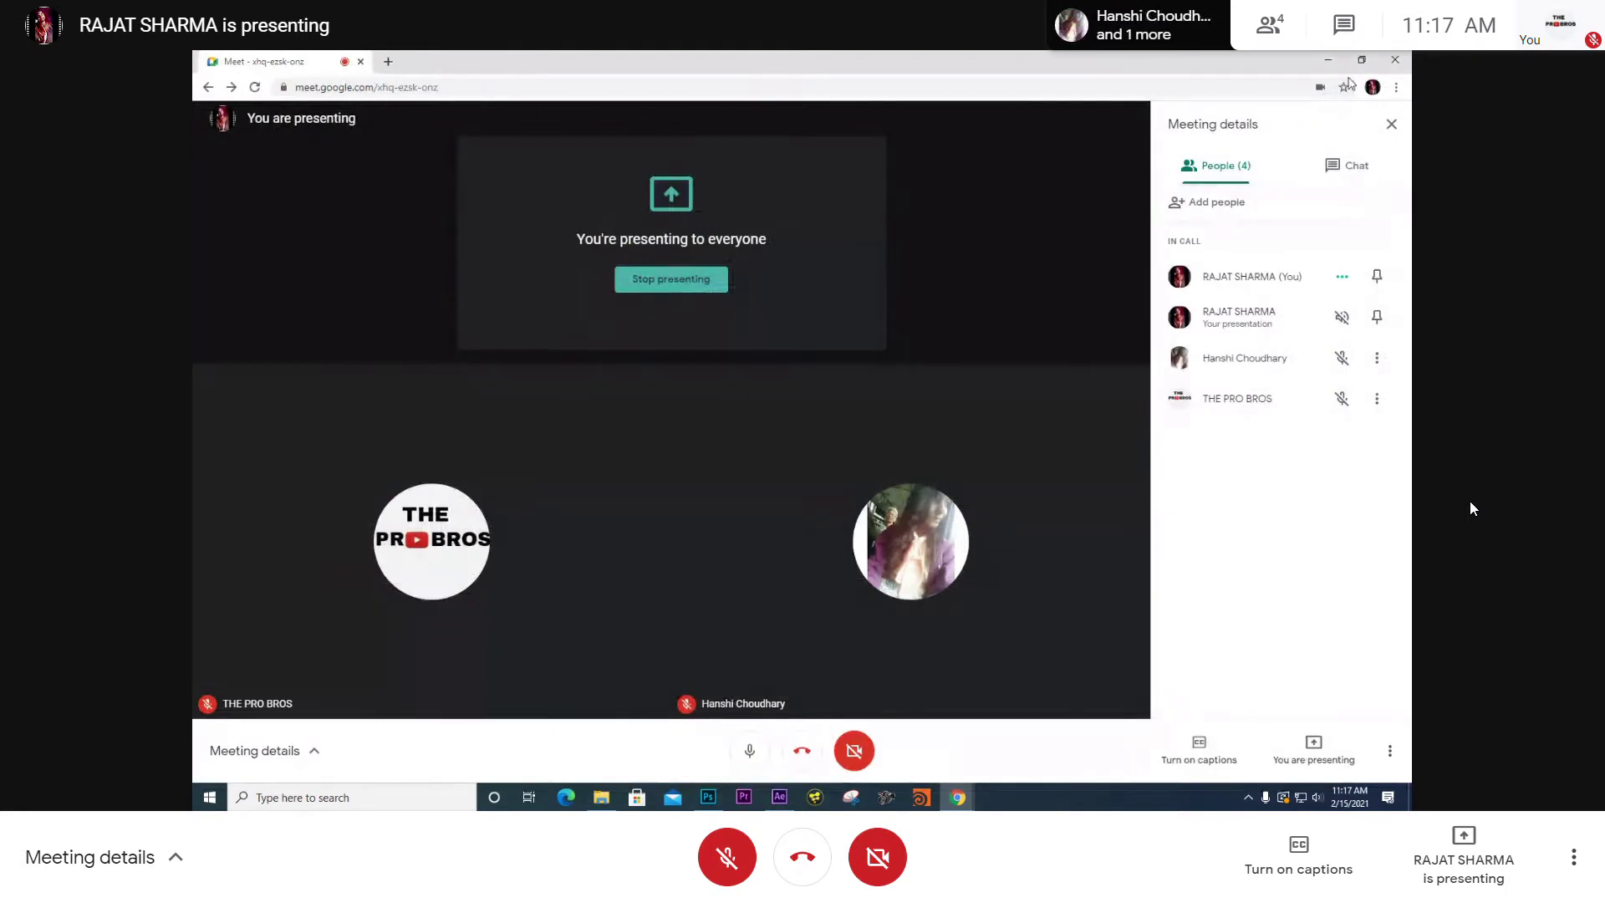
click(1325, 61)
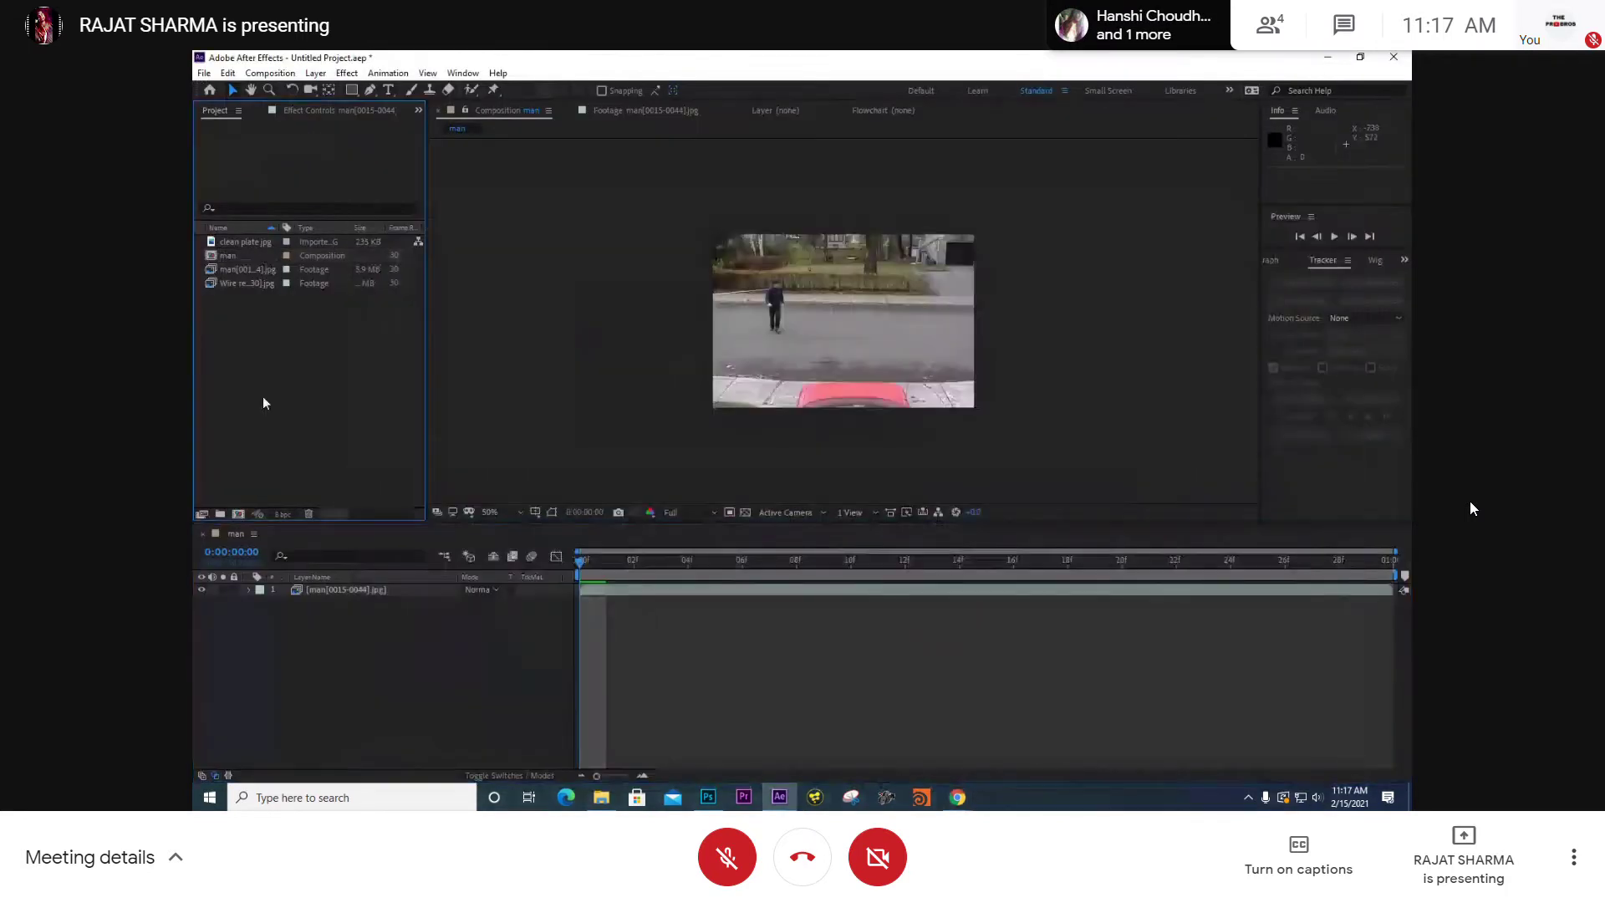
click(515, 513)
click(519, 523)
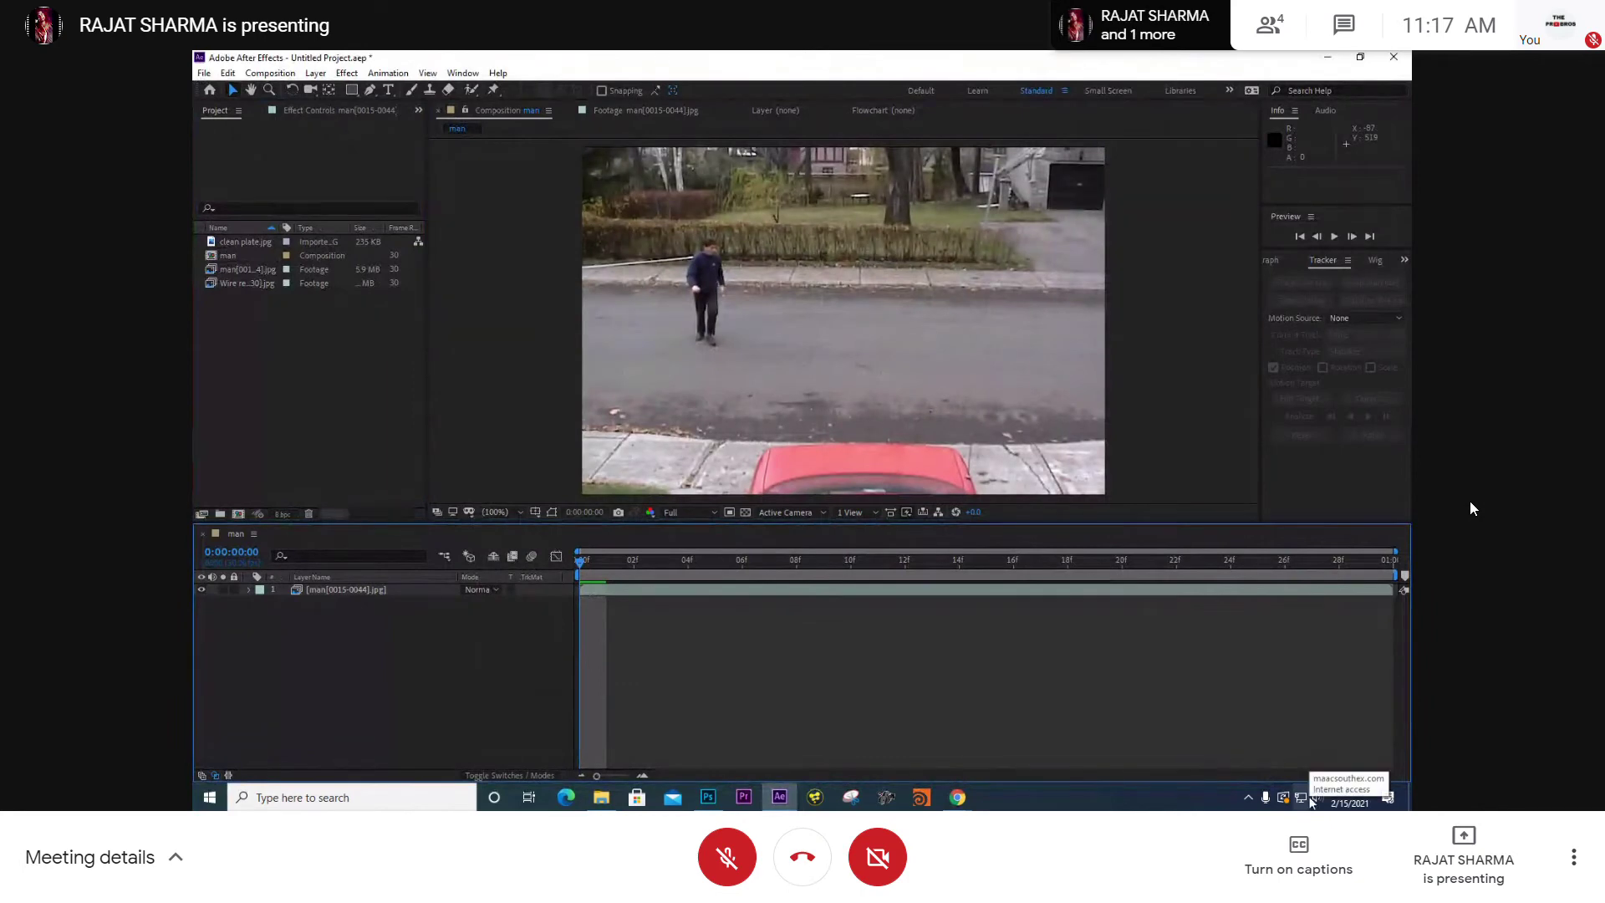
- Switch to the Google Meet call, check the system speaker volume and return to After Effects
click(878, 719)
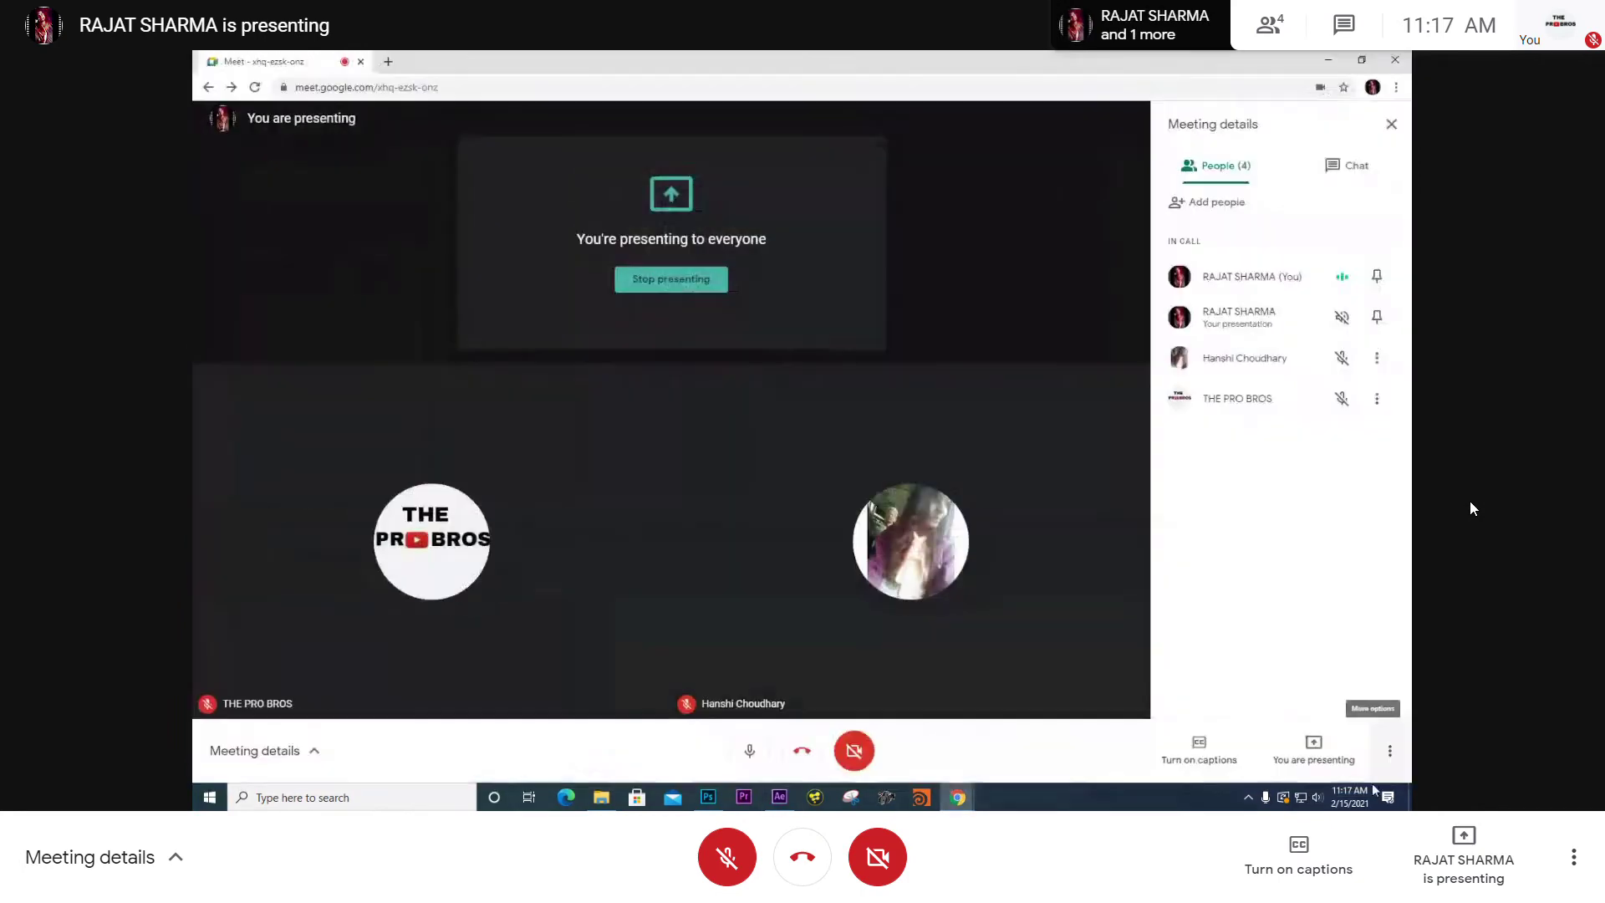
click(1317, 797)
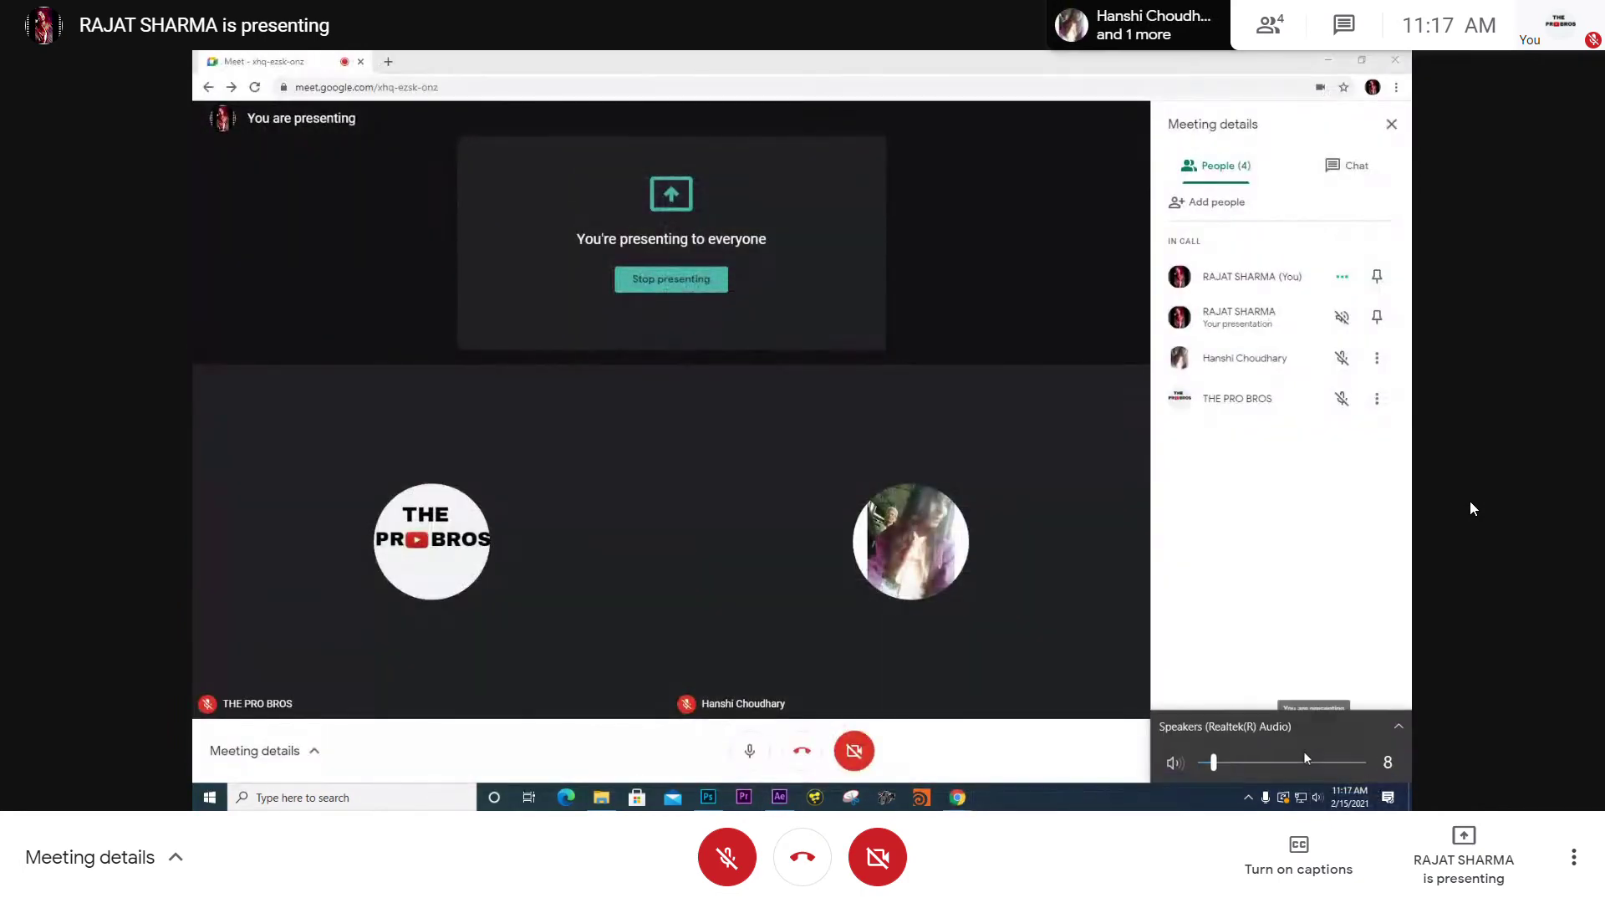
click(1333, 201)
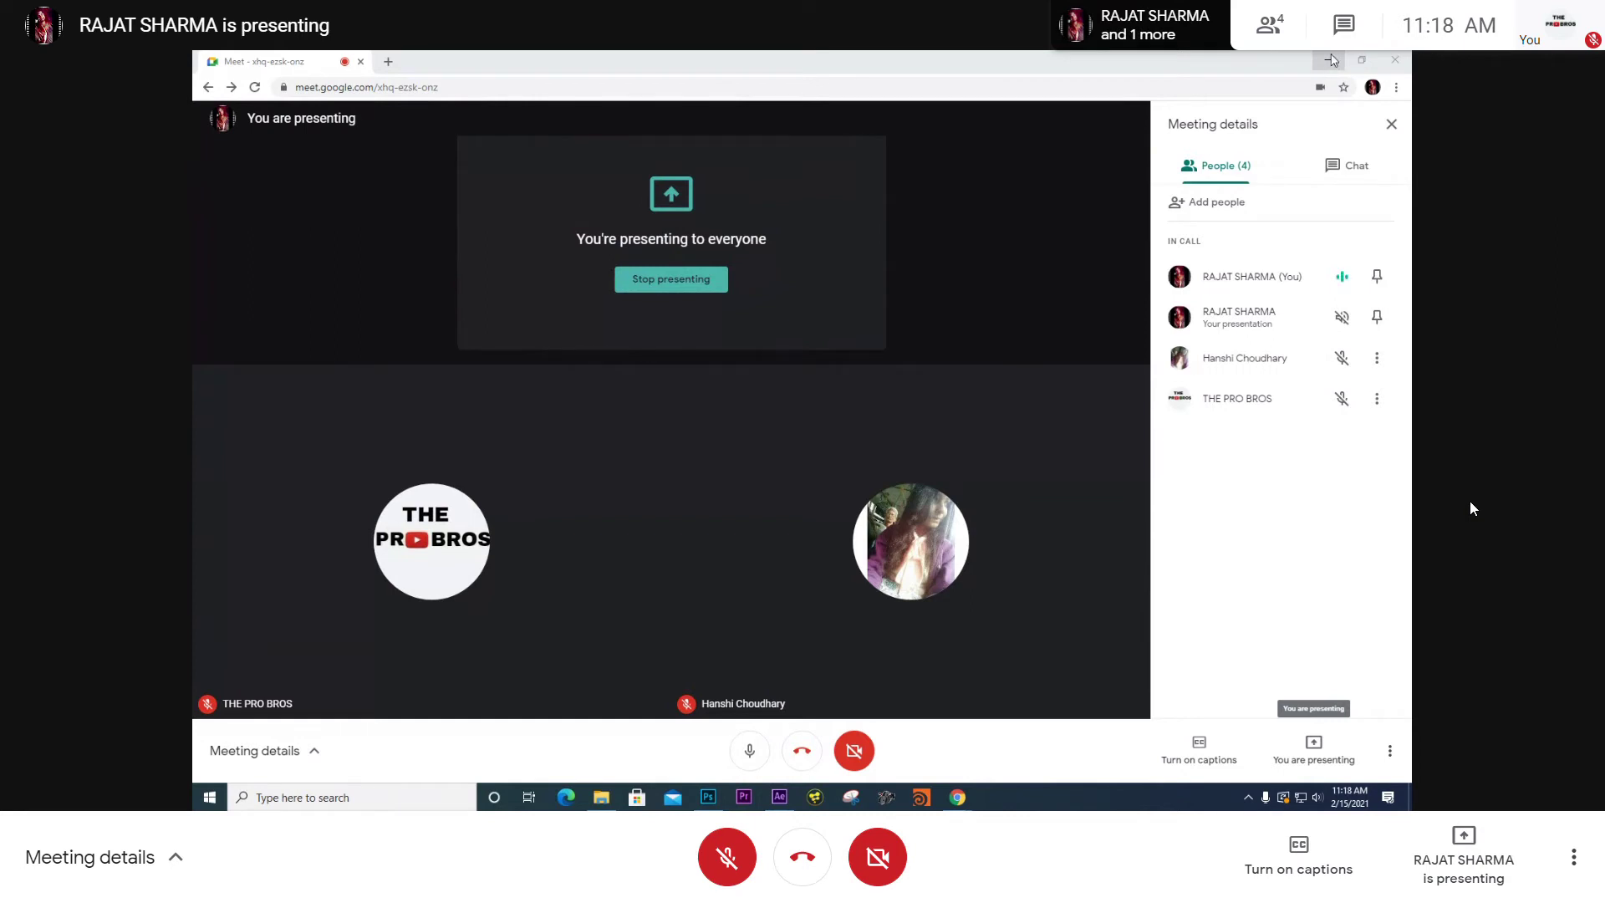
click(1331, 60)
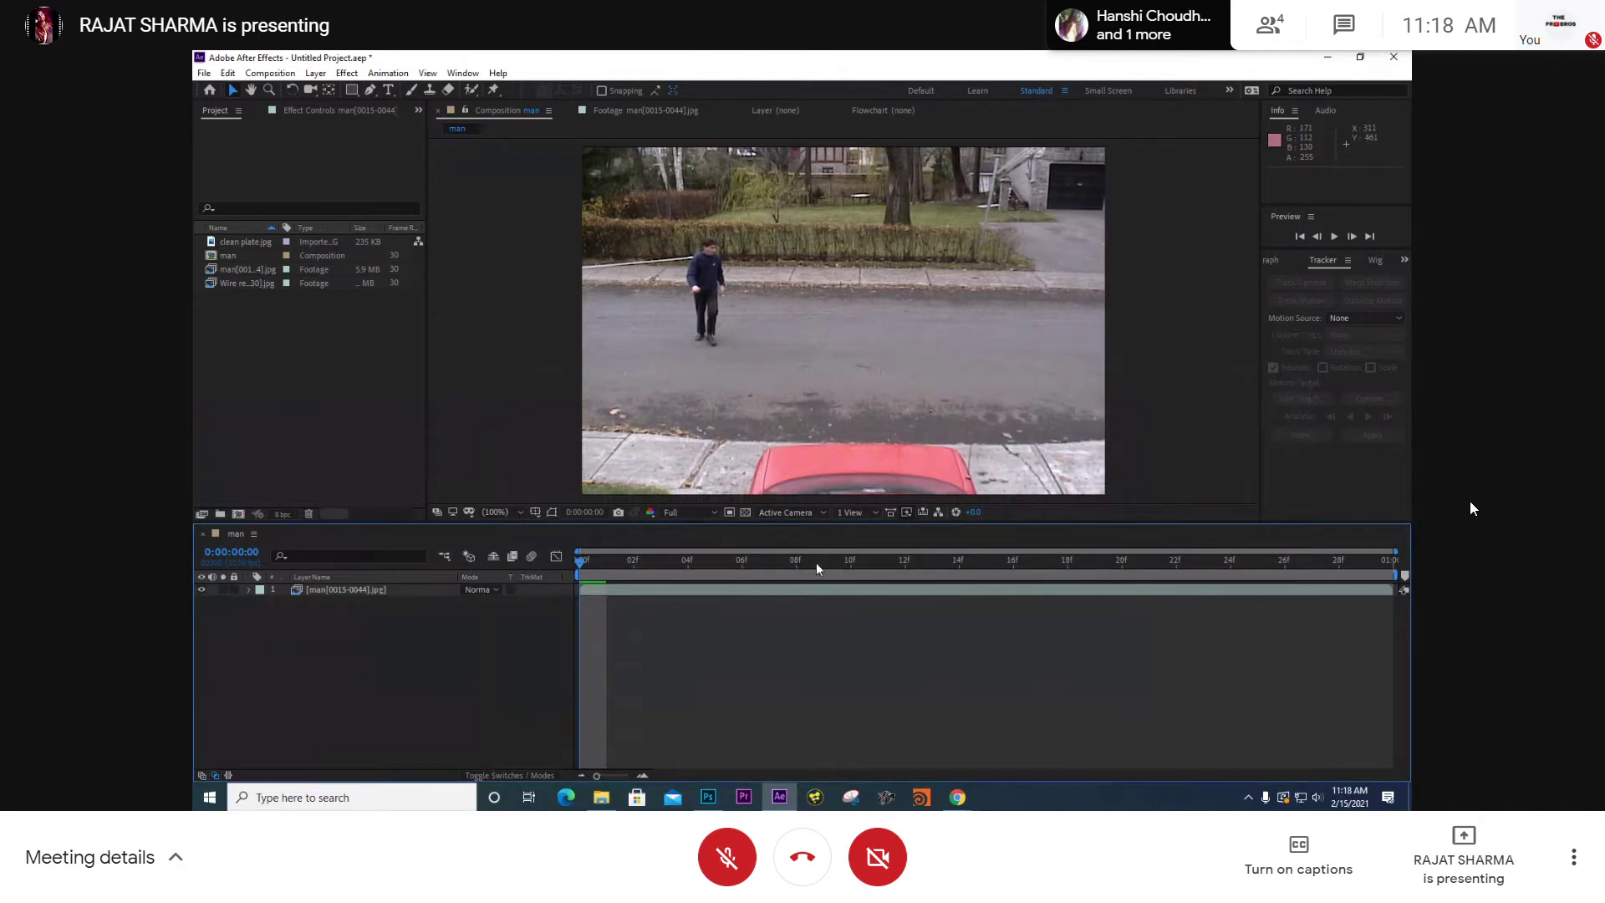
- Enlarge the composition viewer by reducing the timeline's height, and set the viewer magnification to Fit
drag(836, 522, 833, 576)
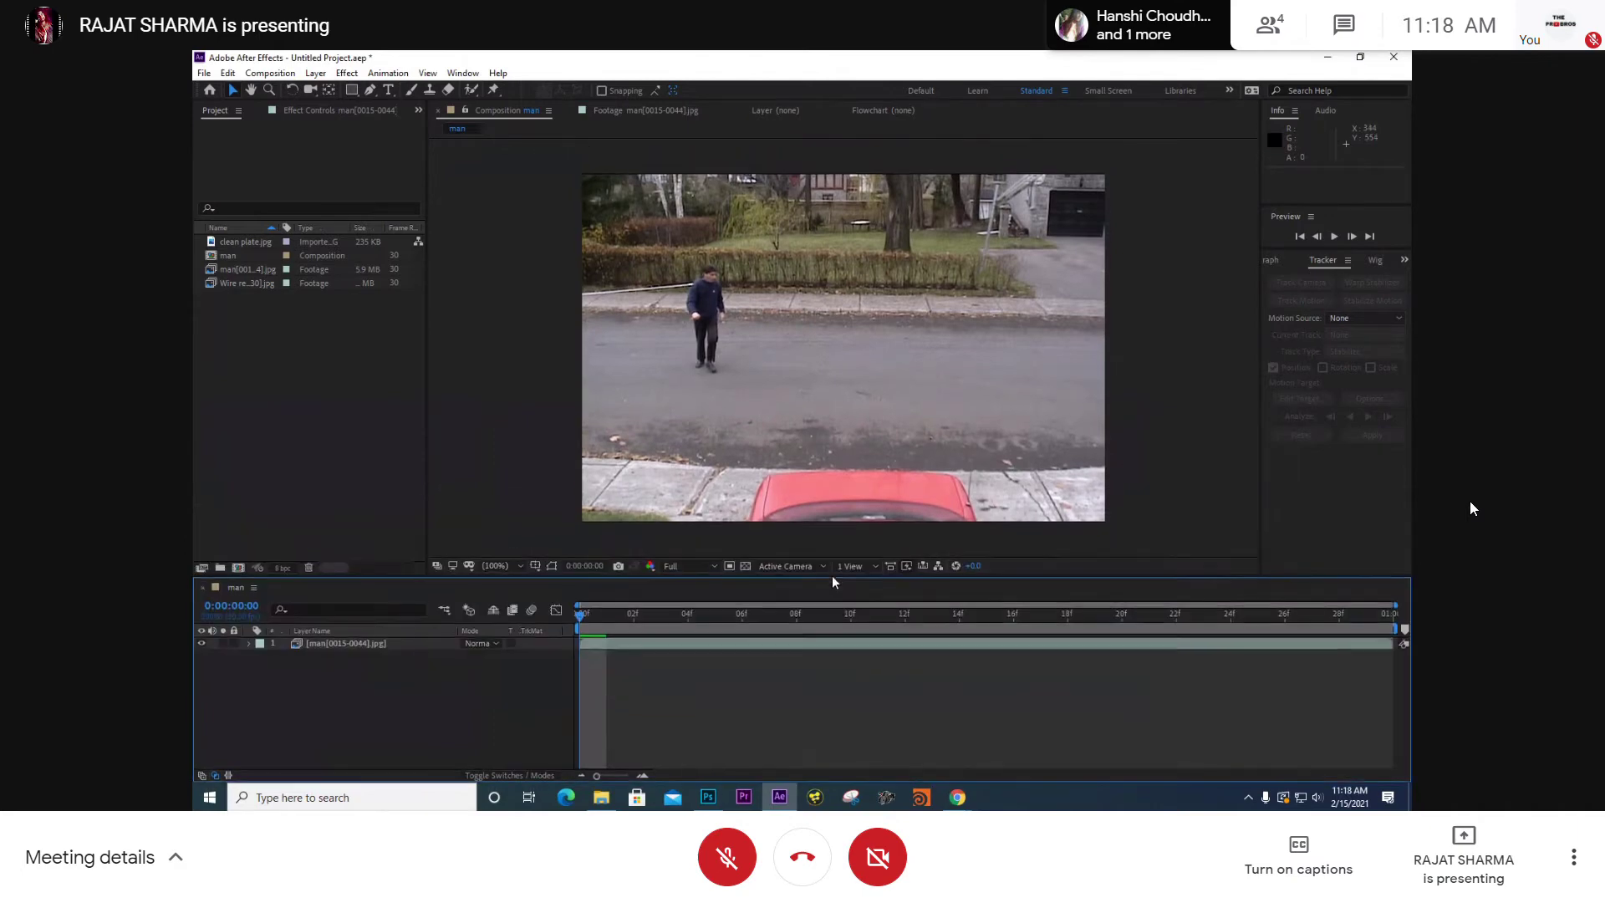
click(509, 566)
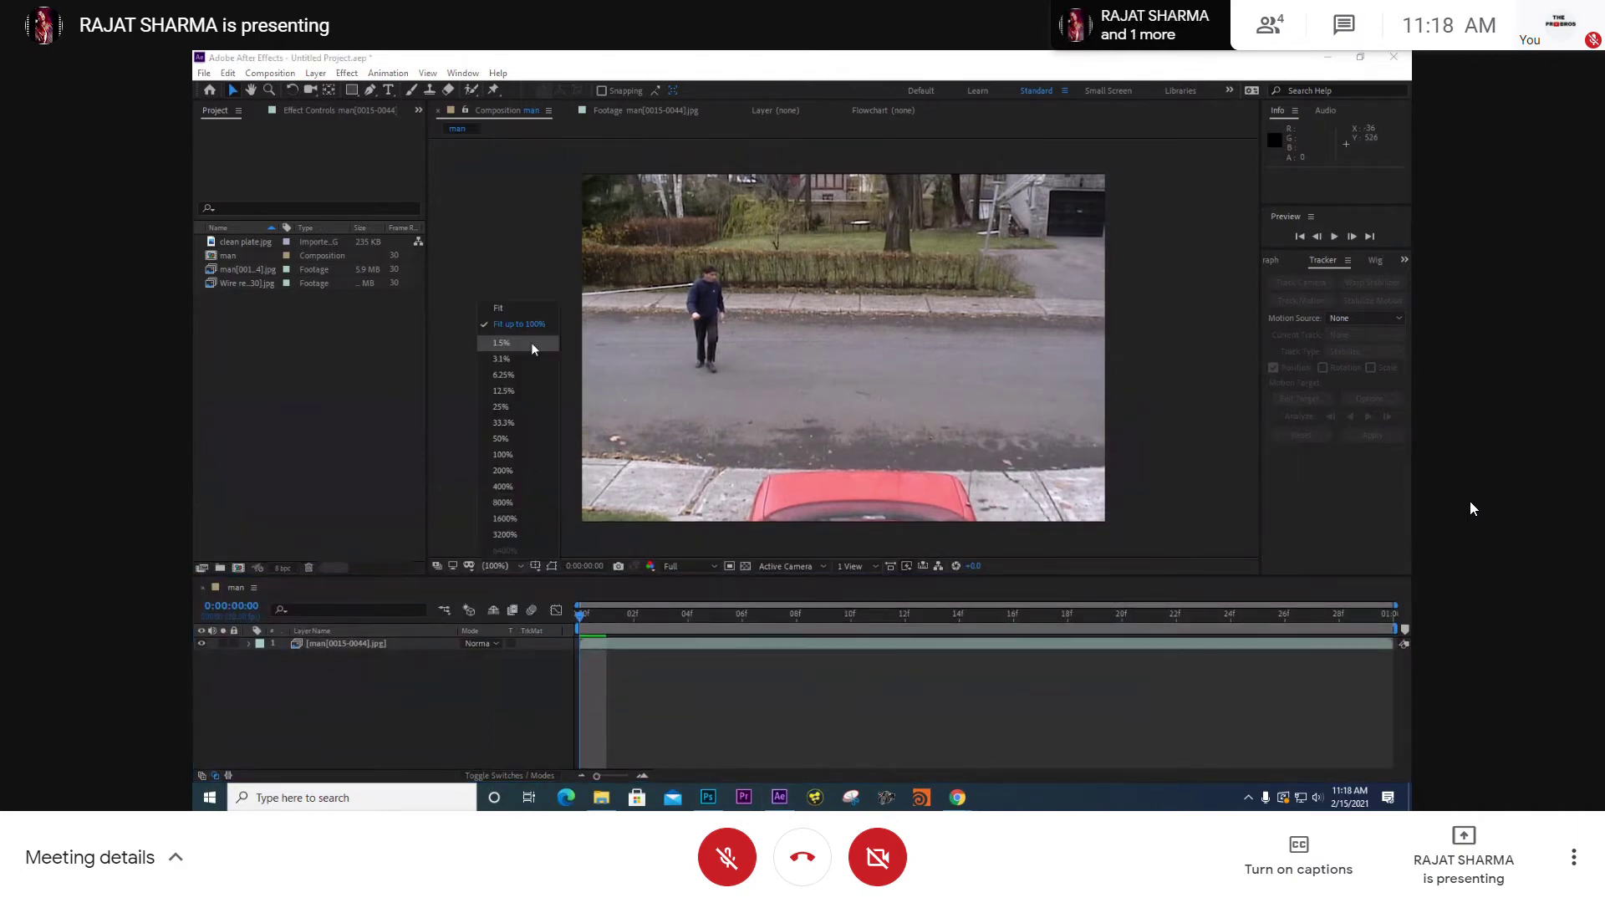
click(525, 308)
- Scrub the man composition to frame 16 and undo the accidental time shift of its footage layer
drag(599, 615, 353, 678)
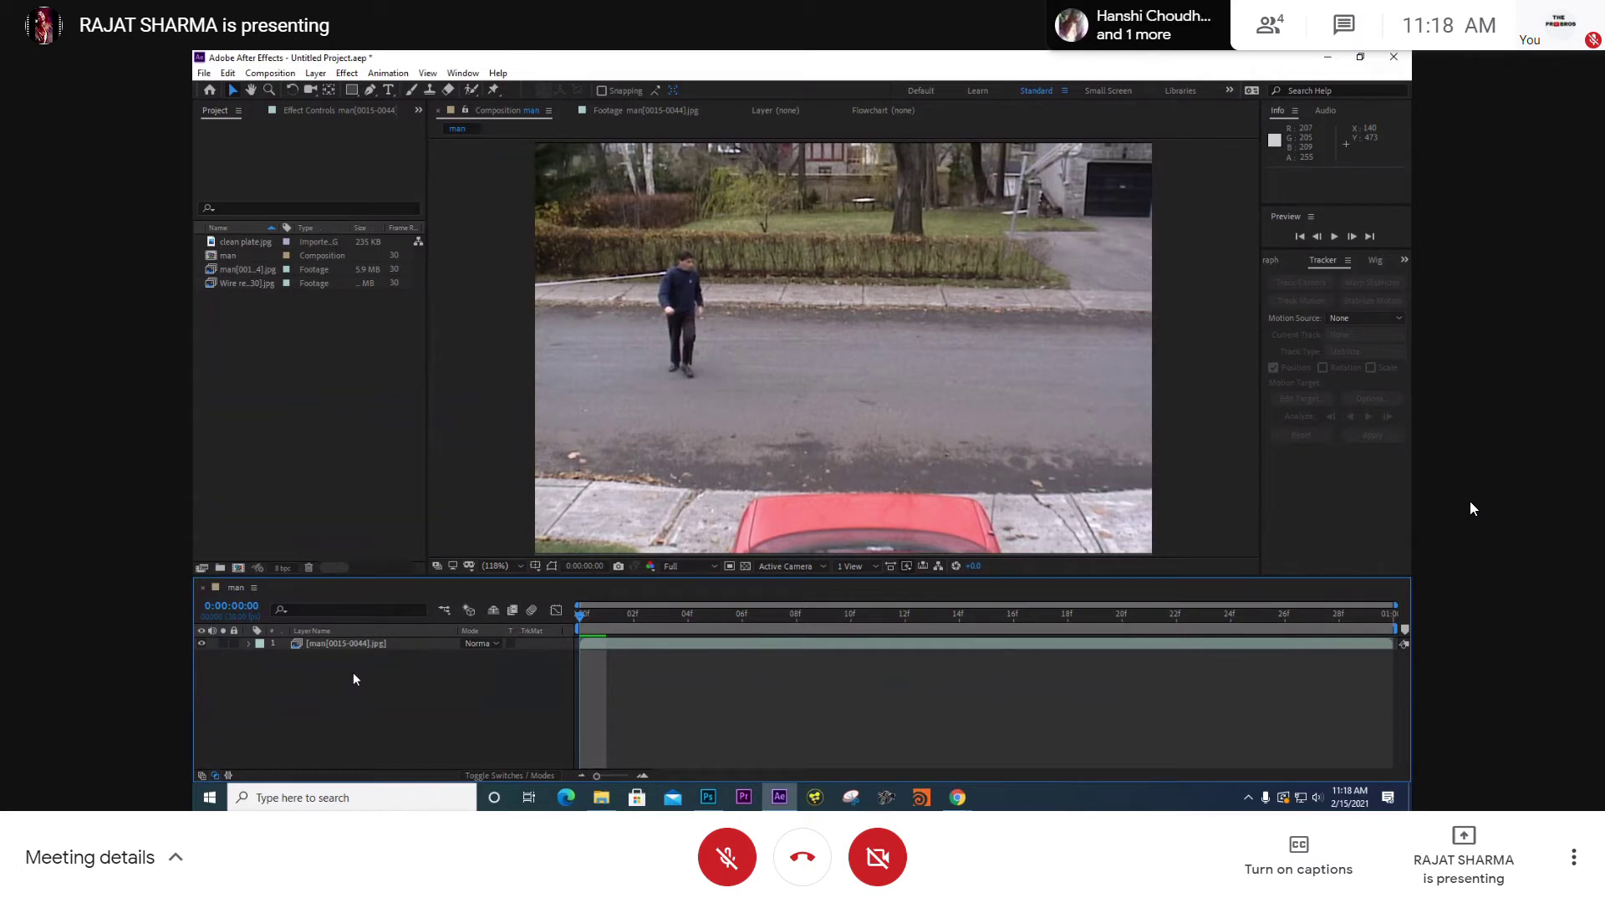
drag(582, 616, 236, 623)
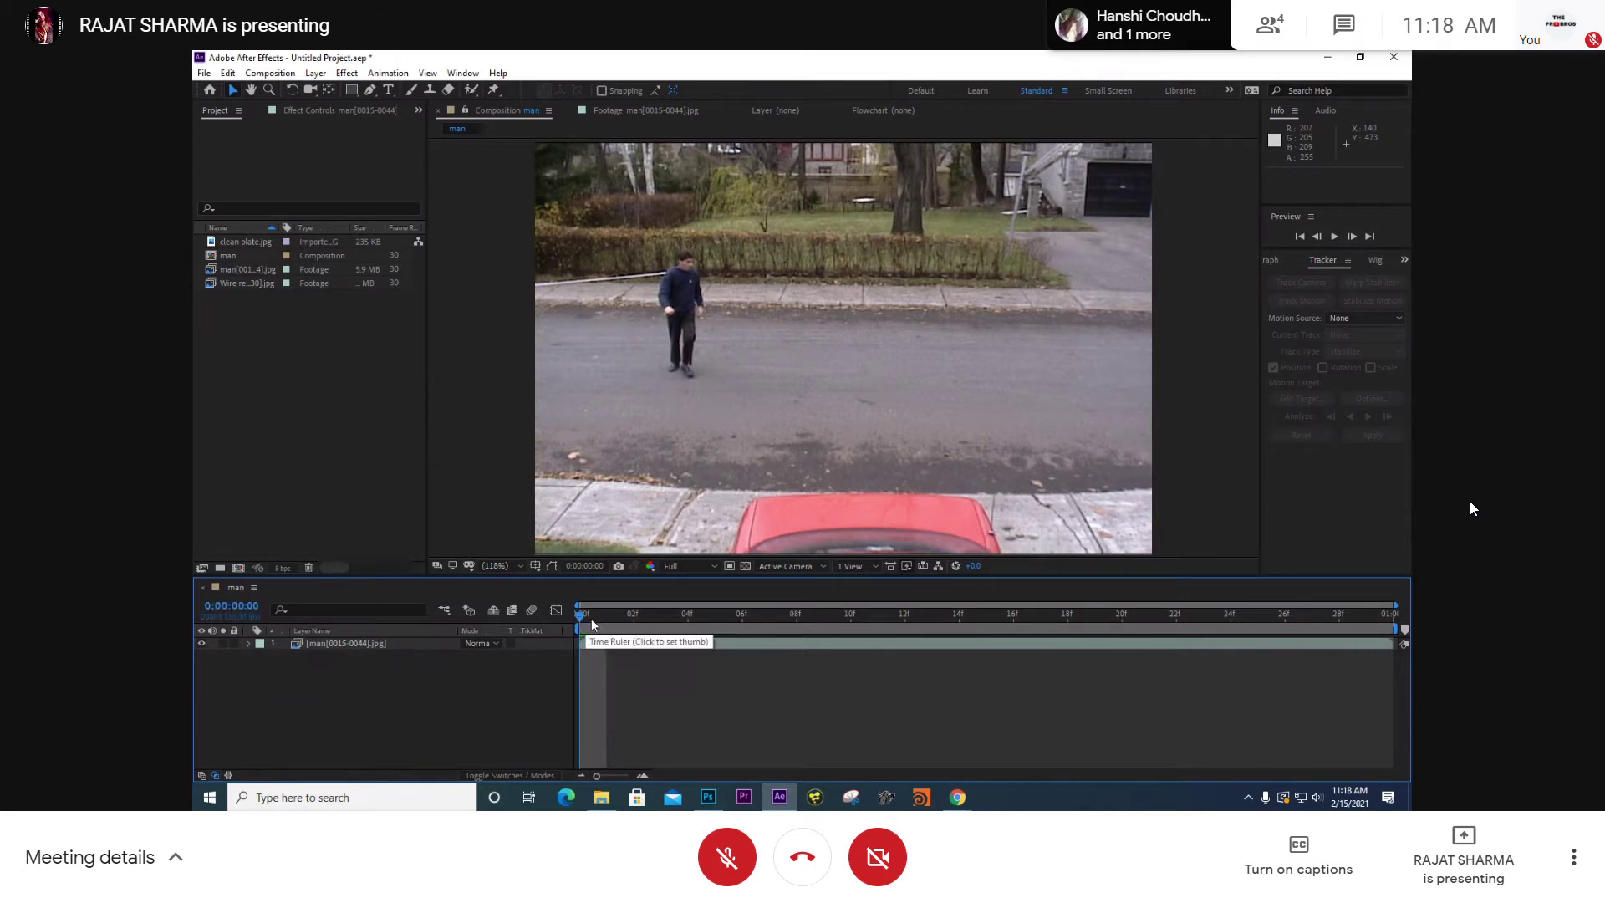
drag(591, 624, 1012, 648)
drag(1012, 644, 958, 648)
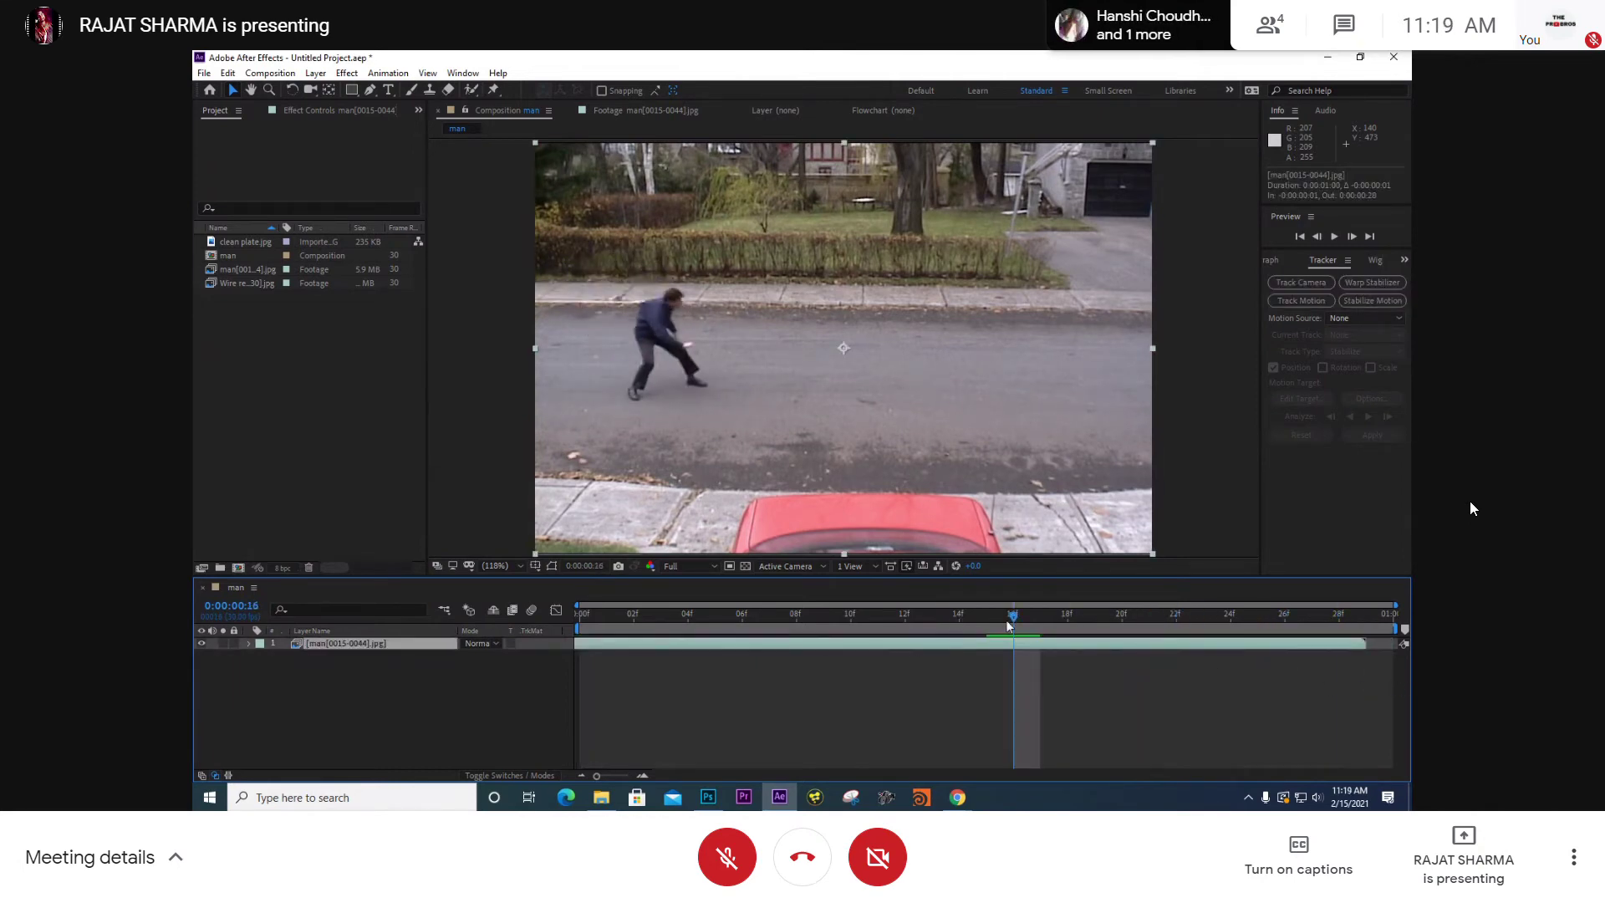
key(ctrl+z)
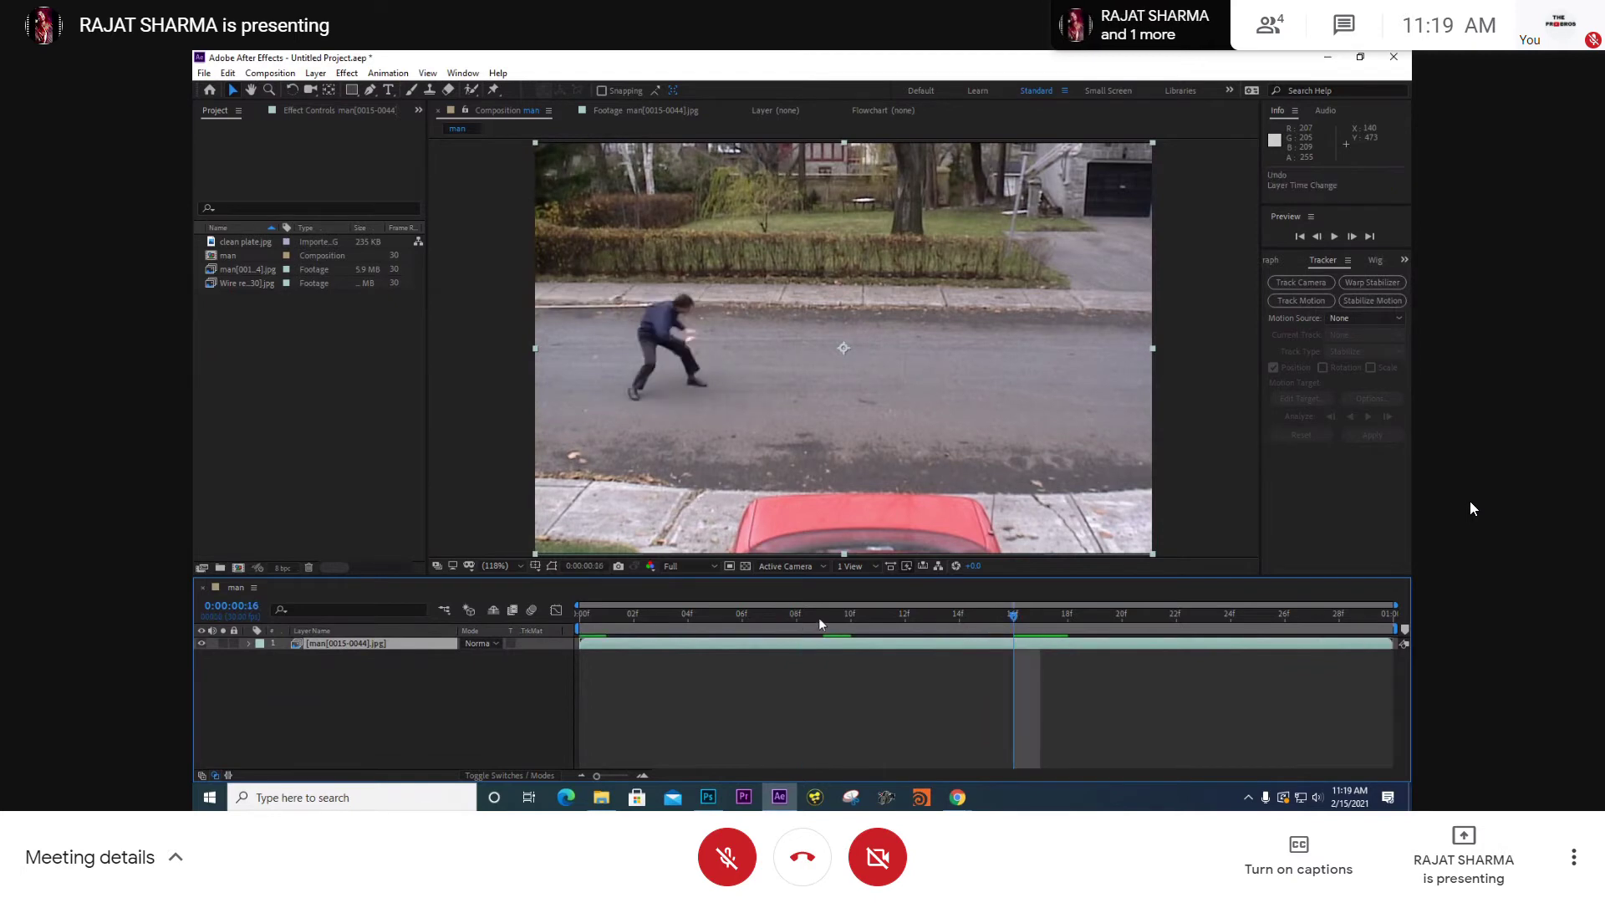
- Review the man and the wire across the whole composition, returning to the first frame
drag(819, 617, 847, 645)
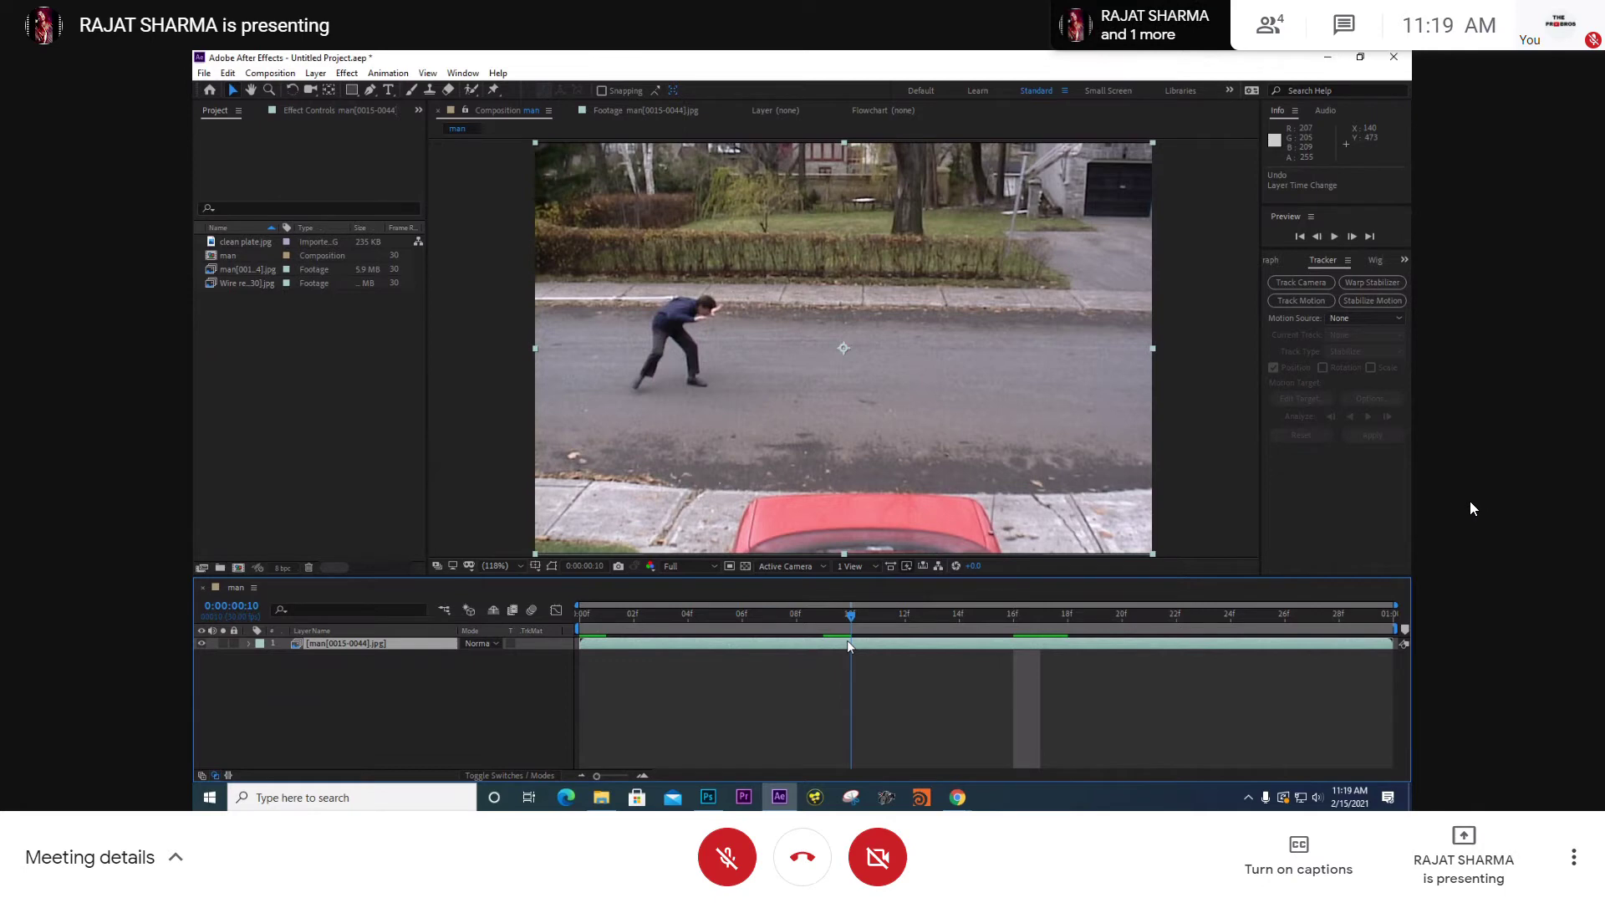
drag(846, 639, 535, 632)
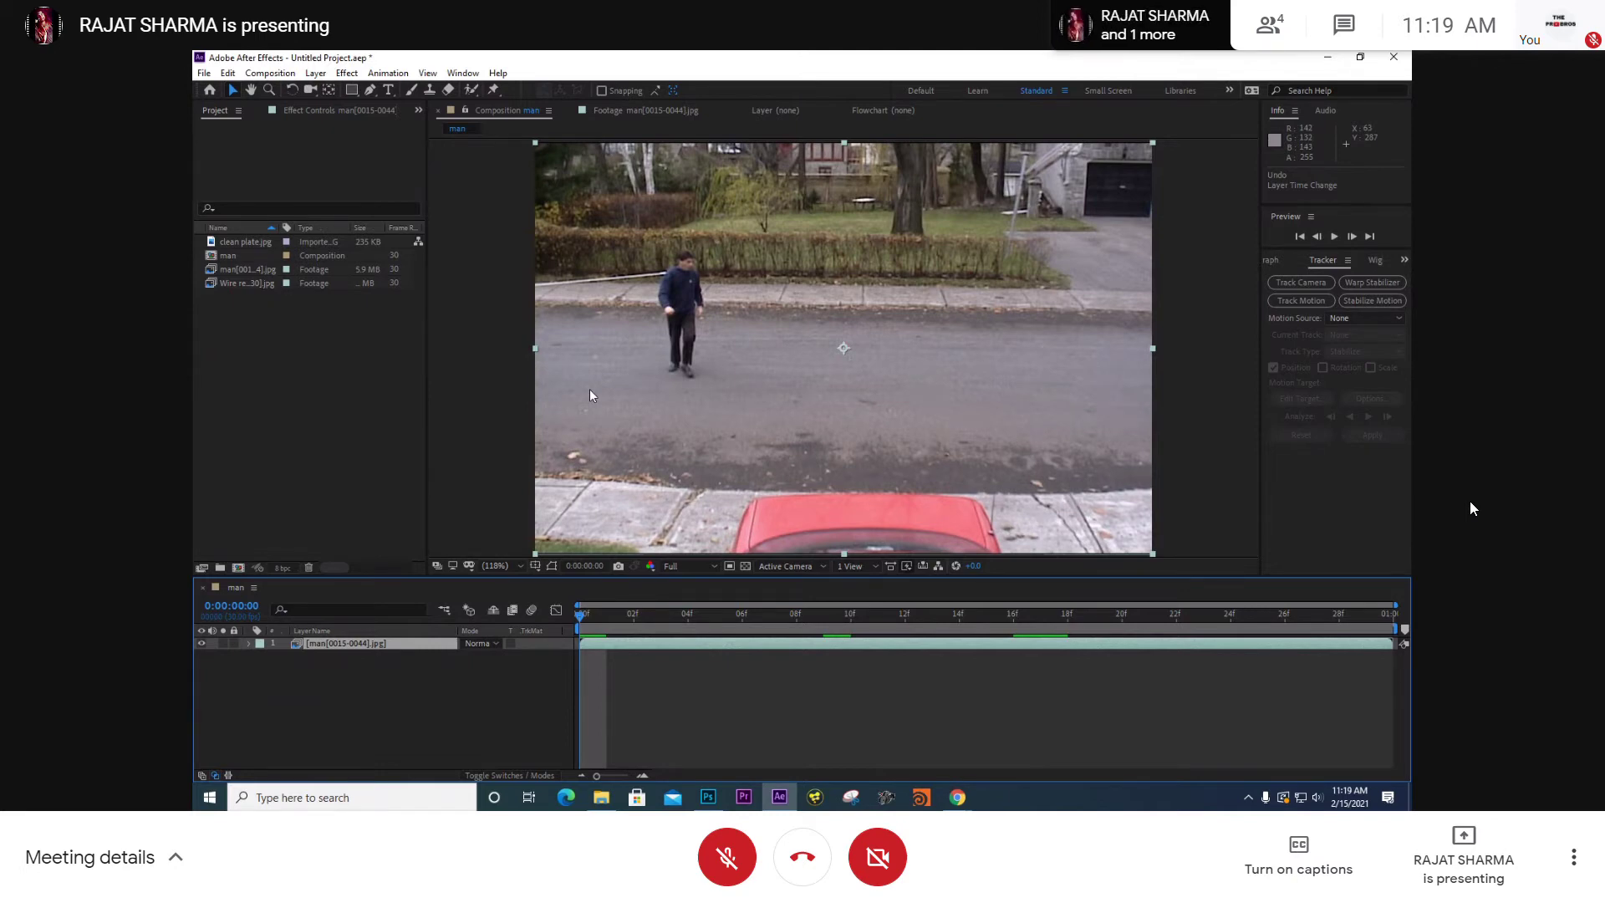
drag(734, 617, 528, 611)
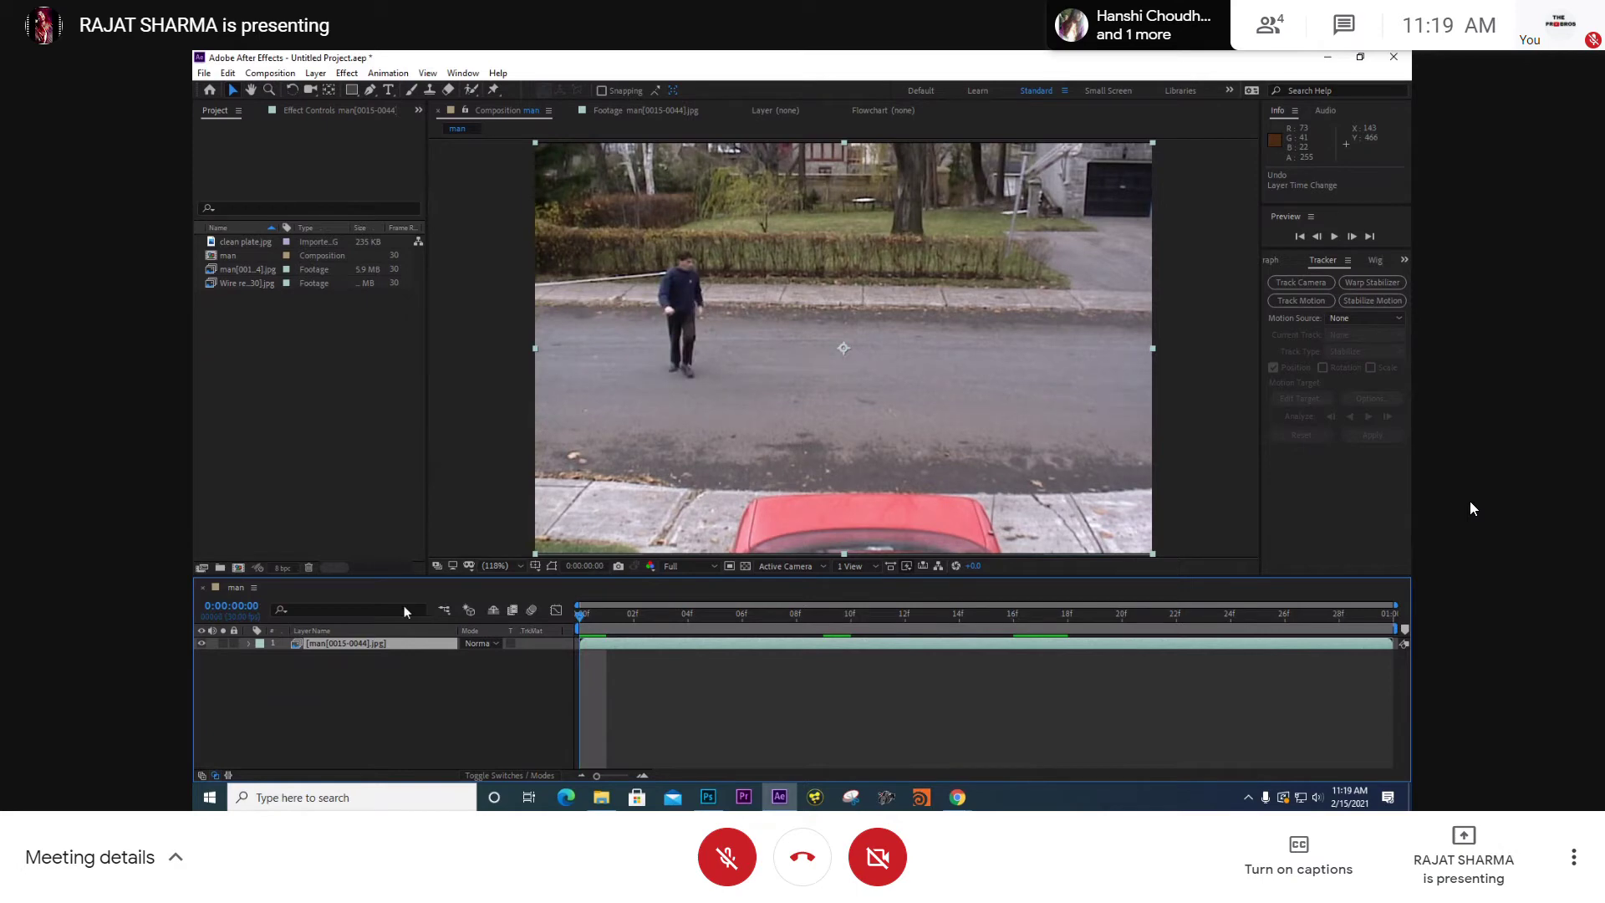
key(space)
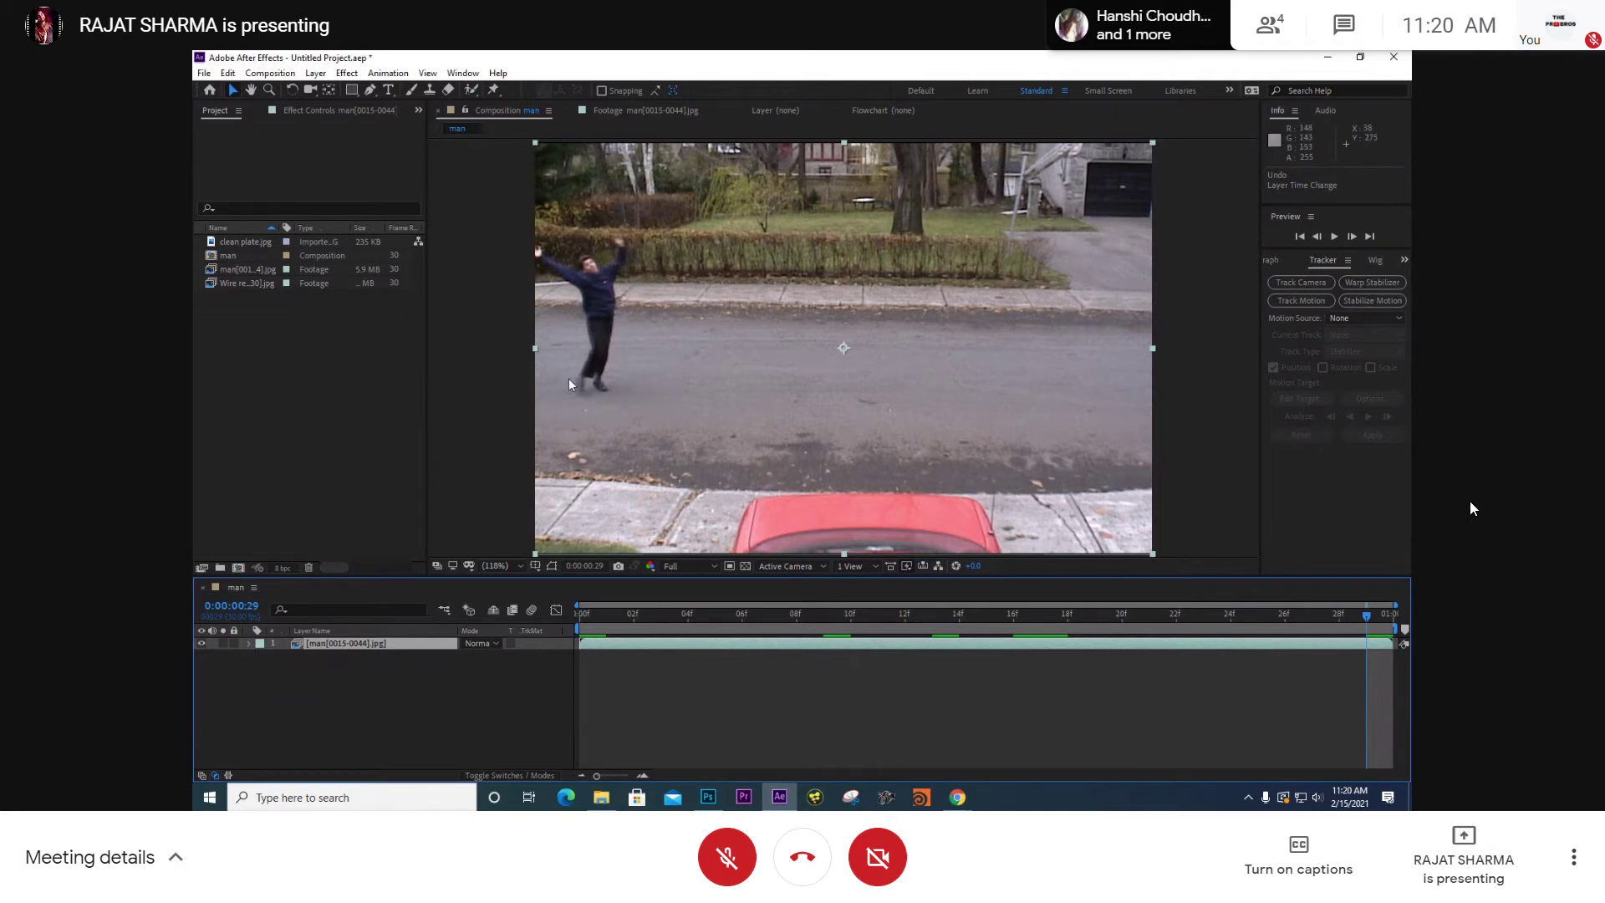
drag(950, 618, 523, 619)
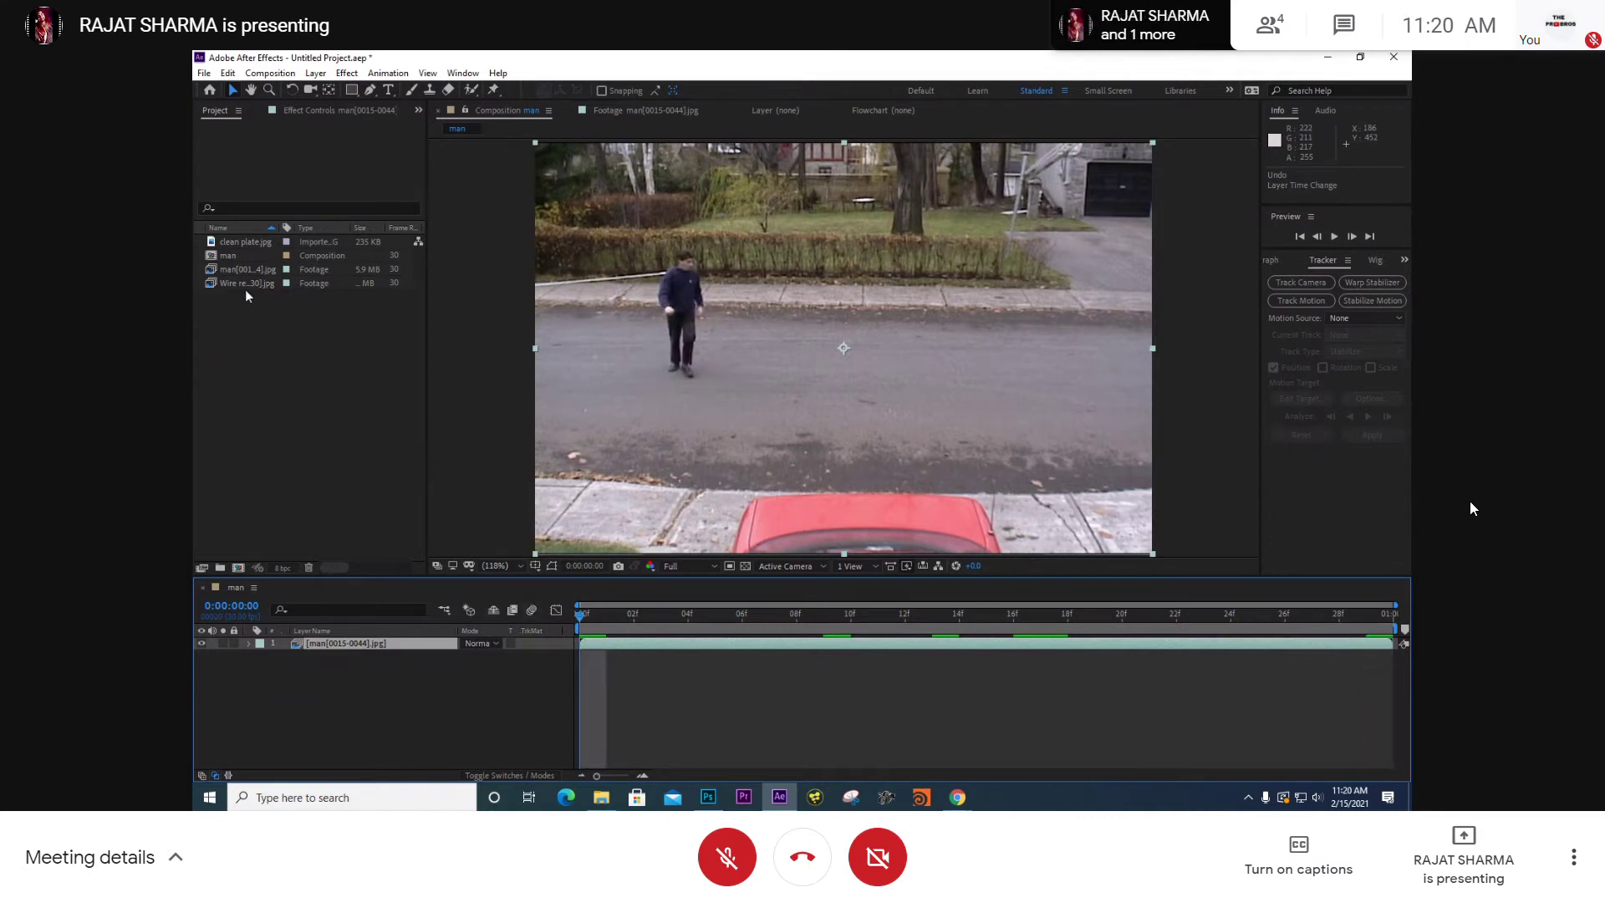
- View clean plate.jpg in the footage viewer and return to the man composition
double_click(249, 243)
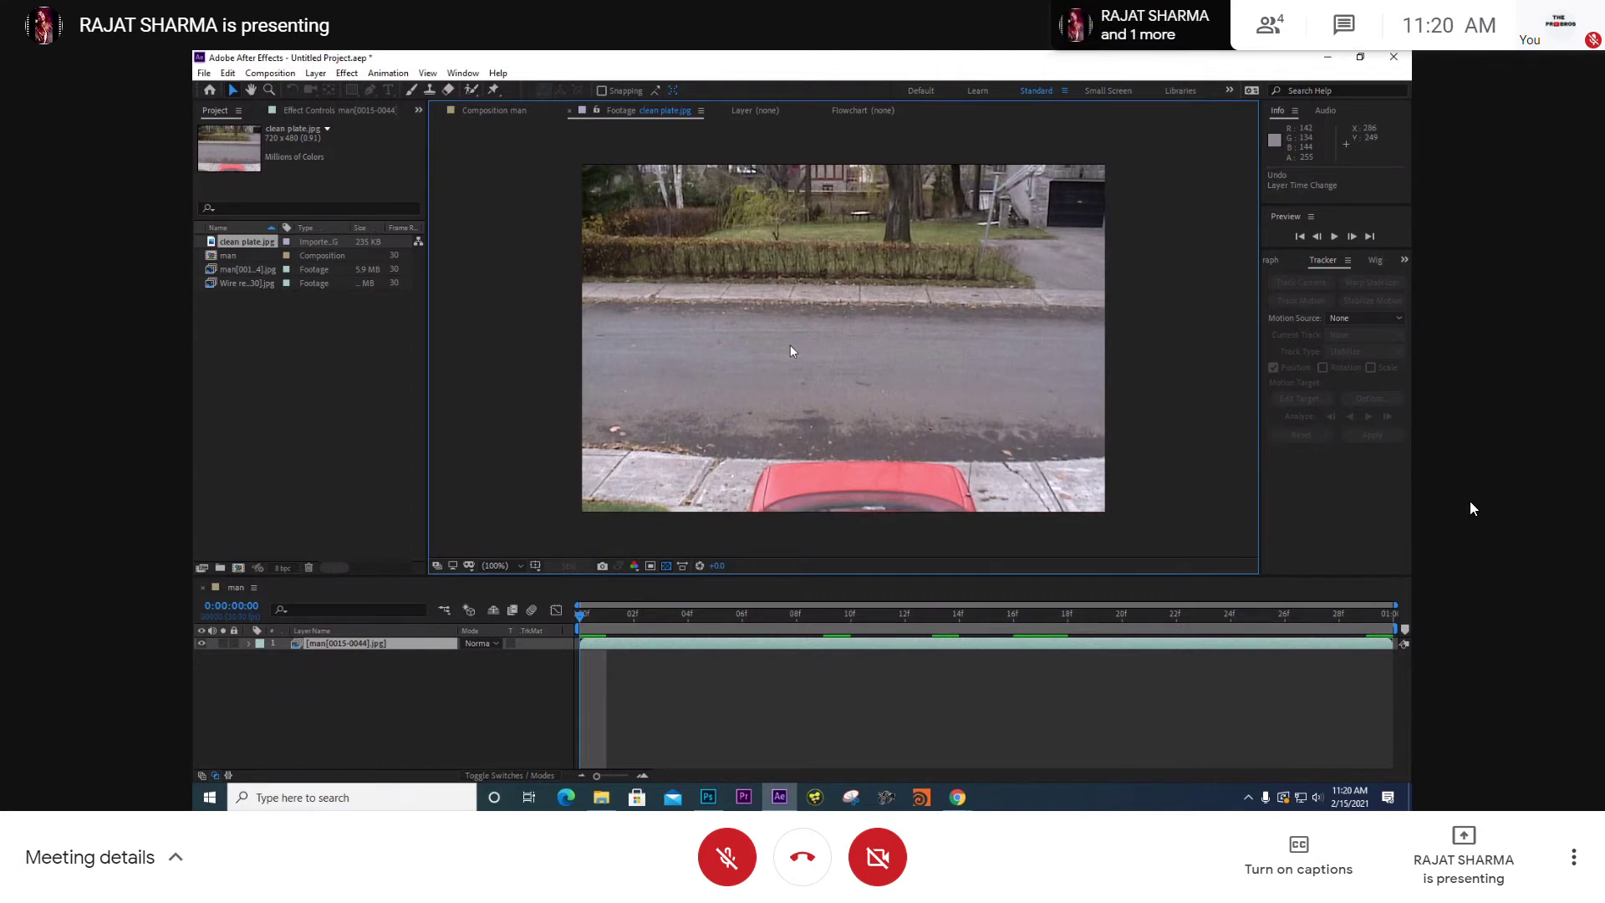
click(201, 338)
click(641, 709)
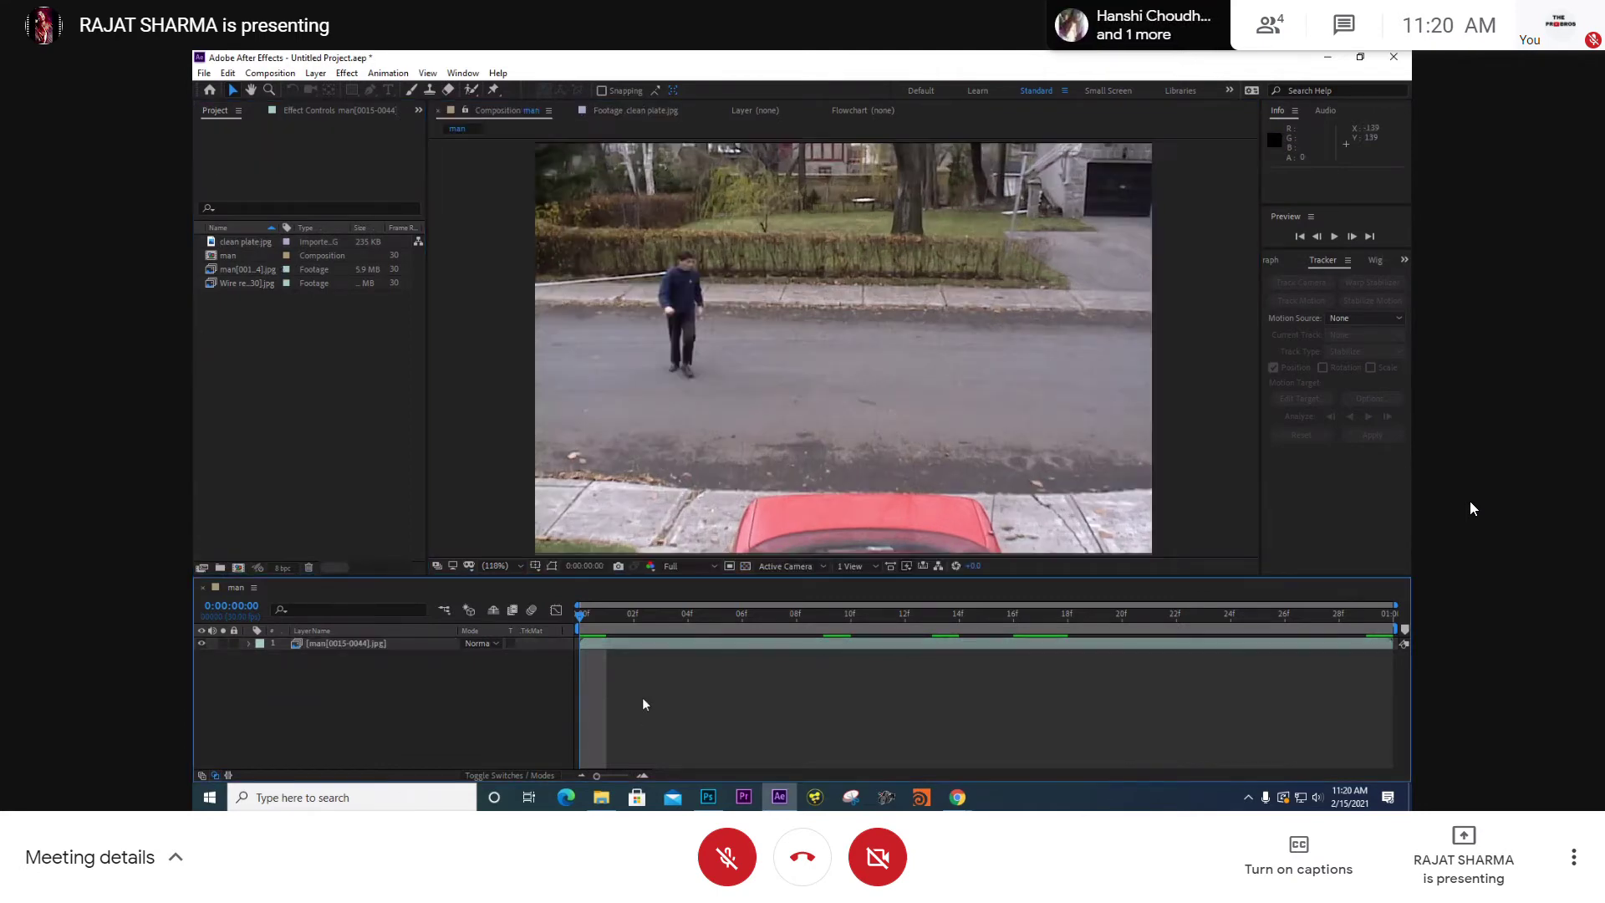
- Scrub the opening frames and select the man[0015-0044].jpg layer with the time at the first frame
click(346, 645)
drag(663, 619, 402, 664)
click(402, 664)
click(393, 645)
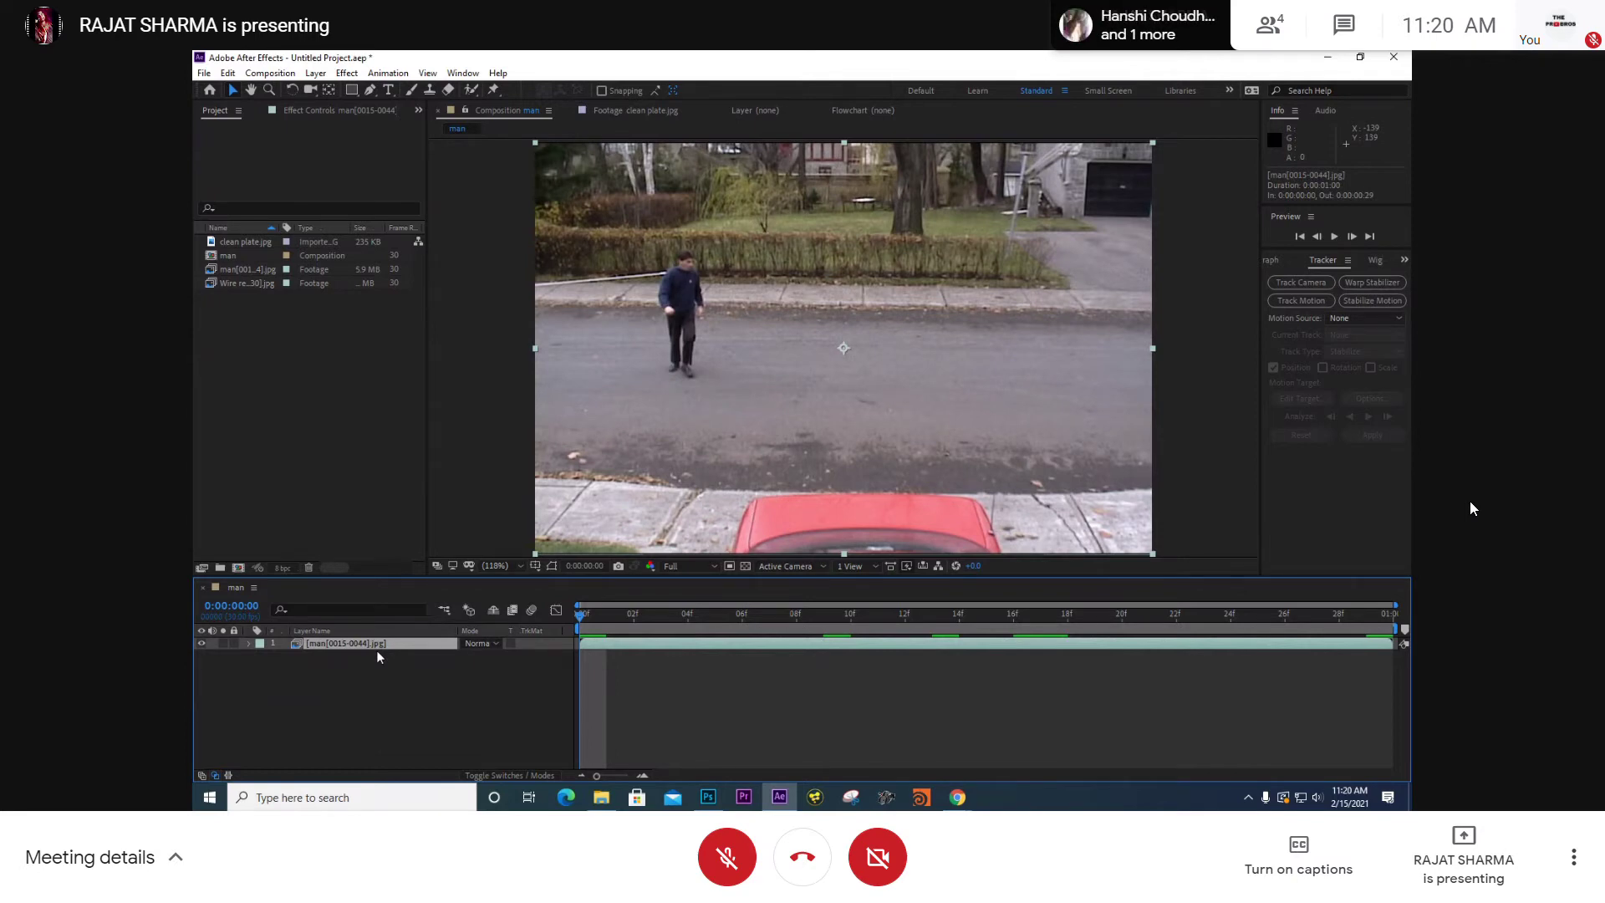
- Draw a closed Pen tool mask around the white wire, from beyond the frame's left edge to the man's shoulder
click(370, 92)
key(grave)
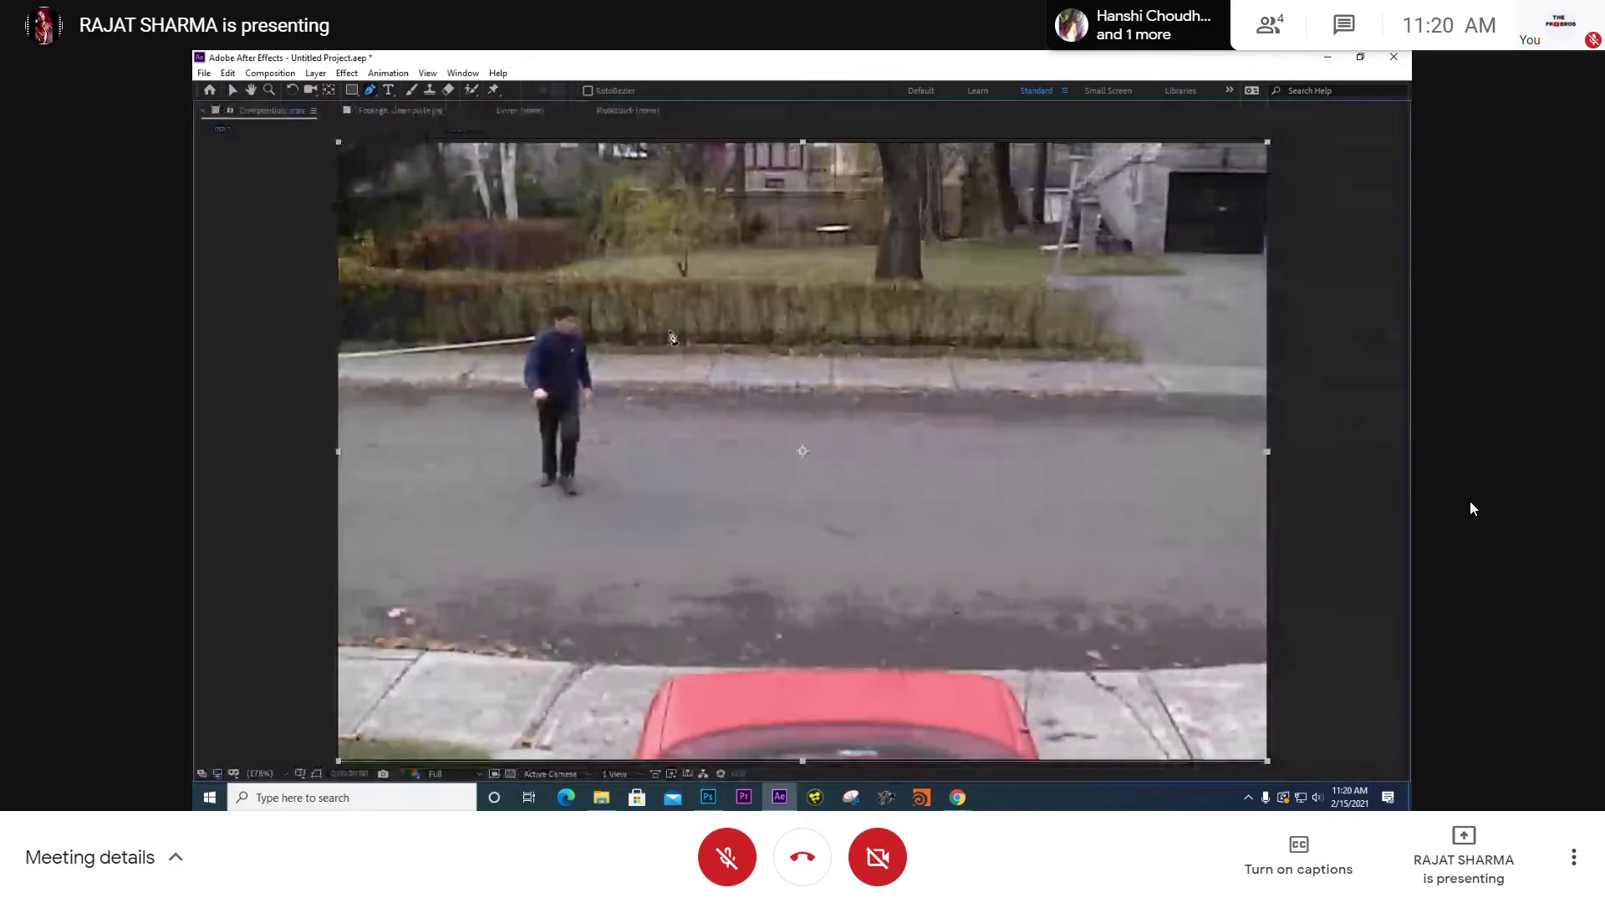
scroll(605, 387, up, 2)
drag(605, 387, 920, 440)
drag(666, 453, 692, 429)
click(525, 395)
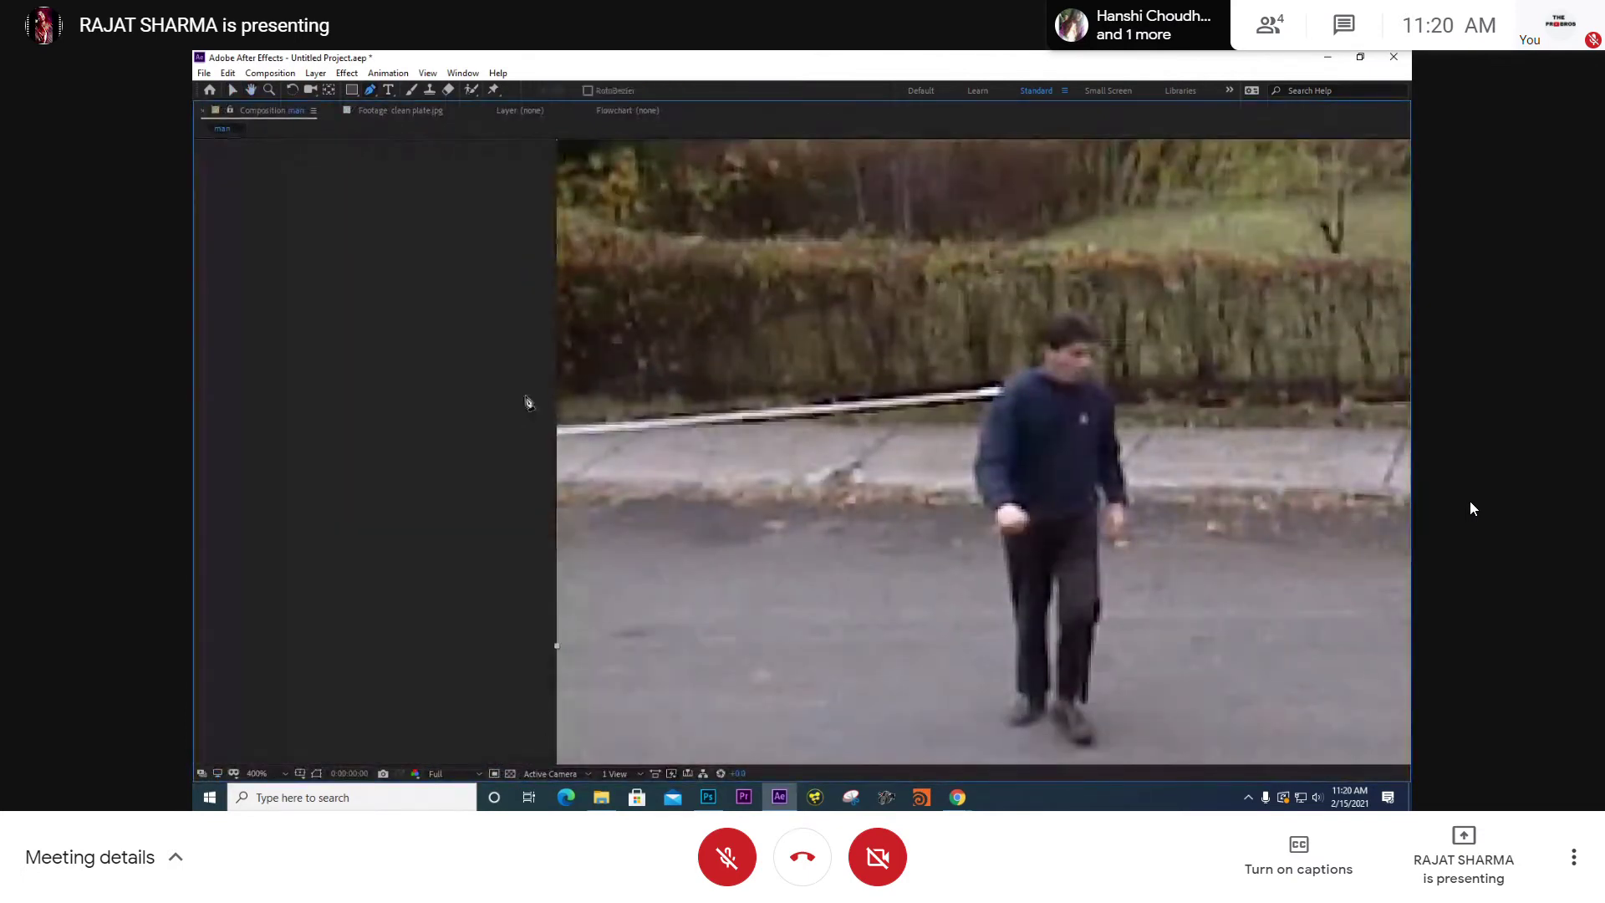
click(1007, 376)
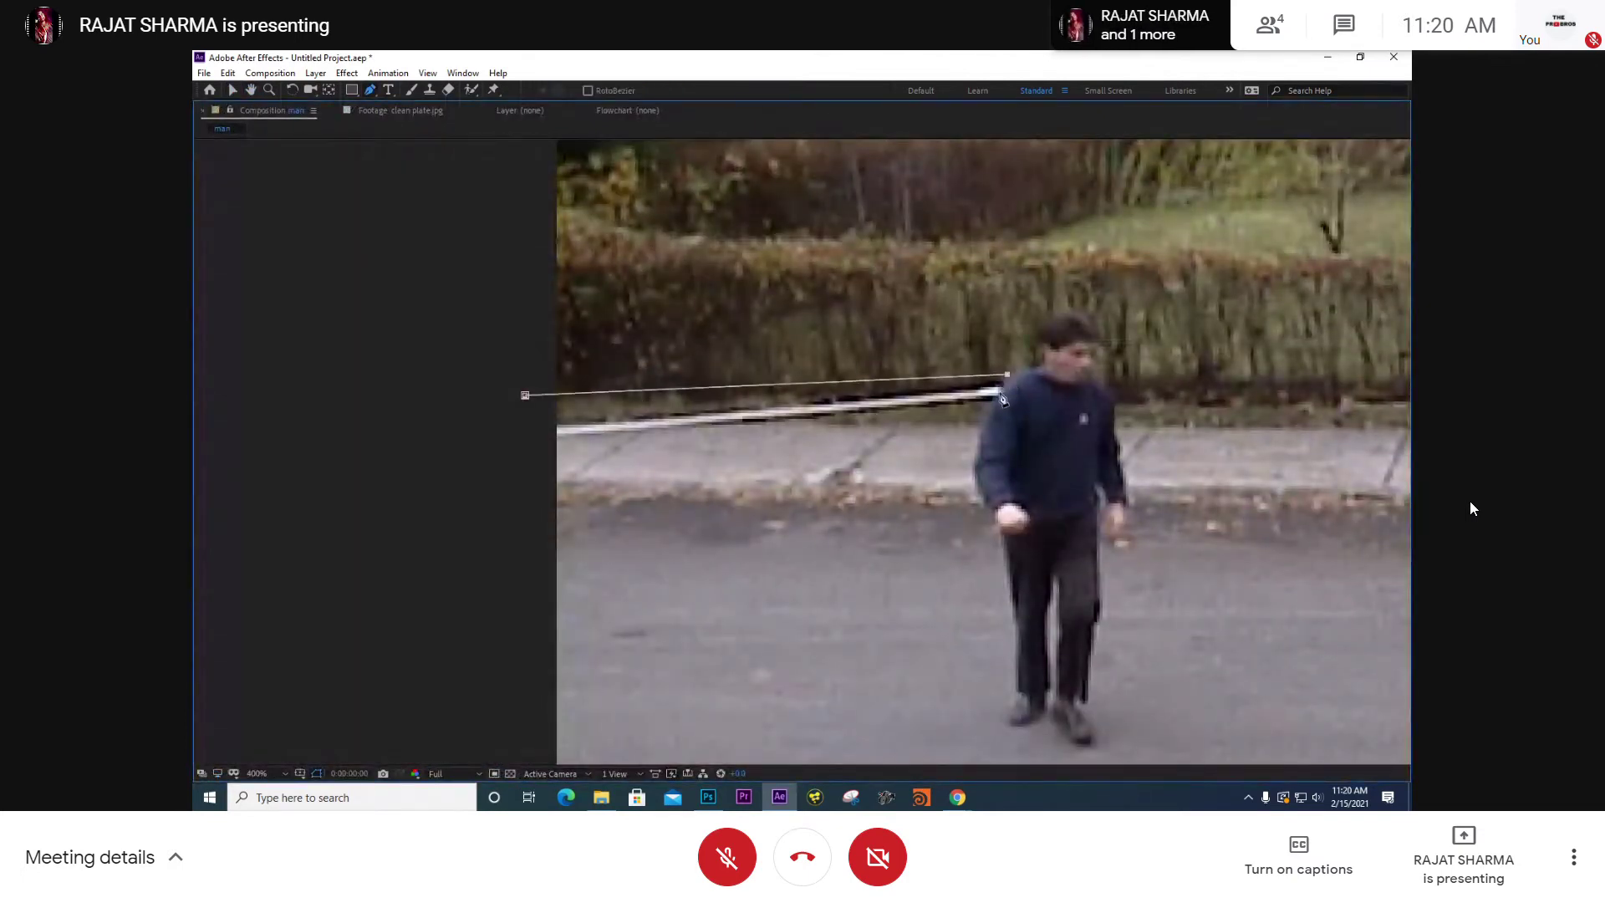
click(988, 408)
click(862, 442)
drag(878, 461, 930, 449)
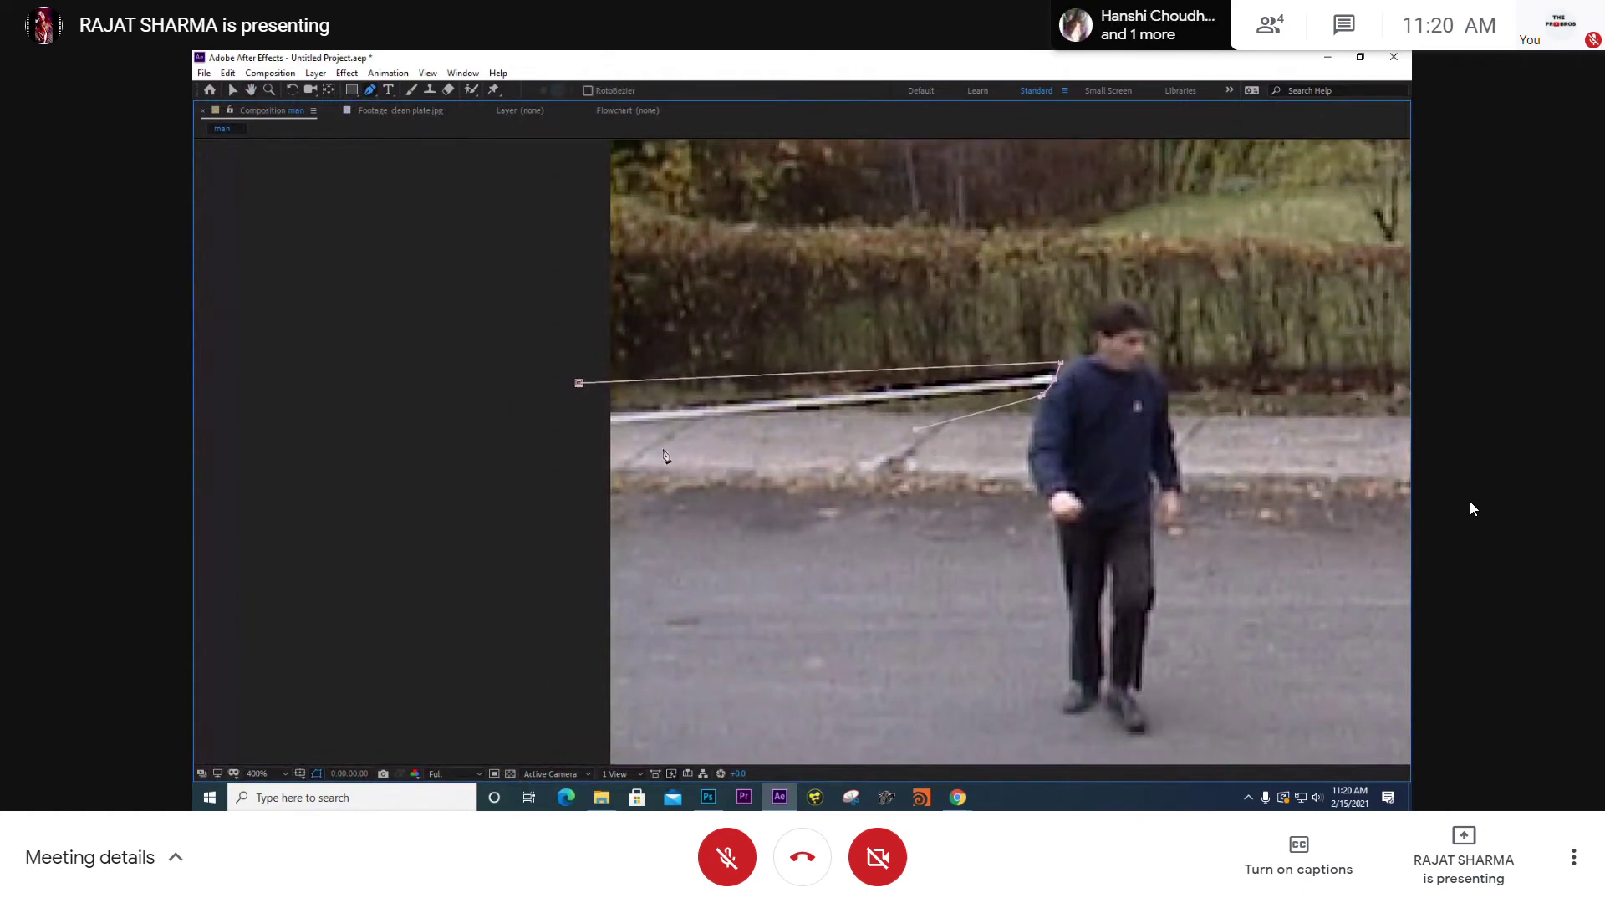
click(558, 451)
click(579, 384)
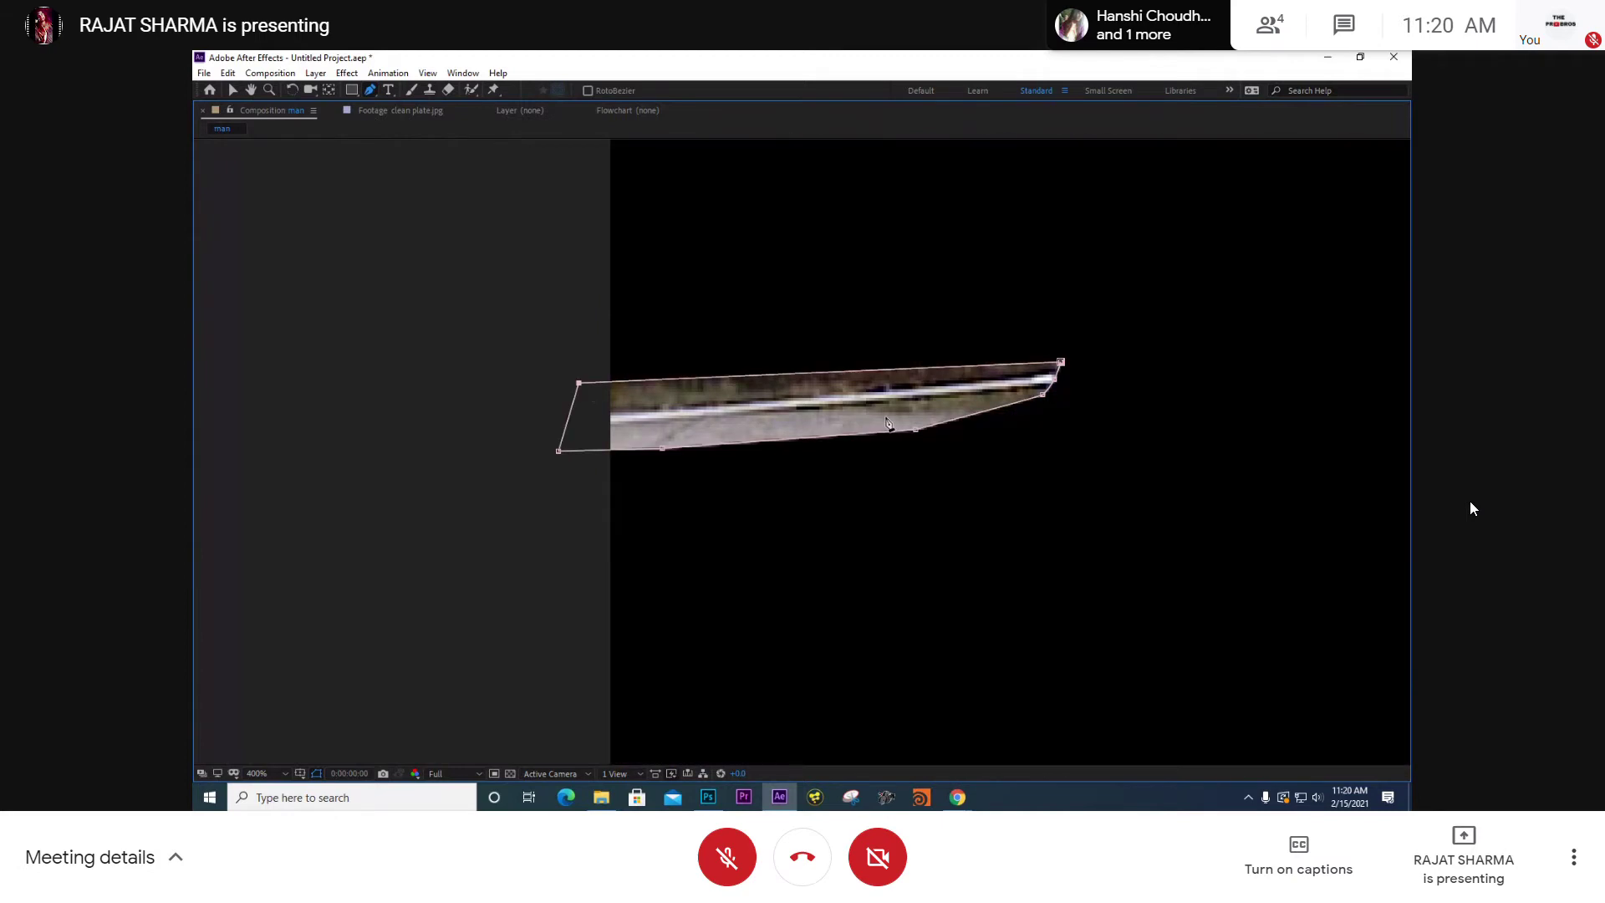
- Reveal the wire mask on the man layer and set its mode to Subtract
key(grave)
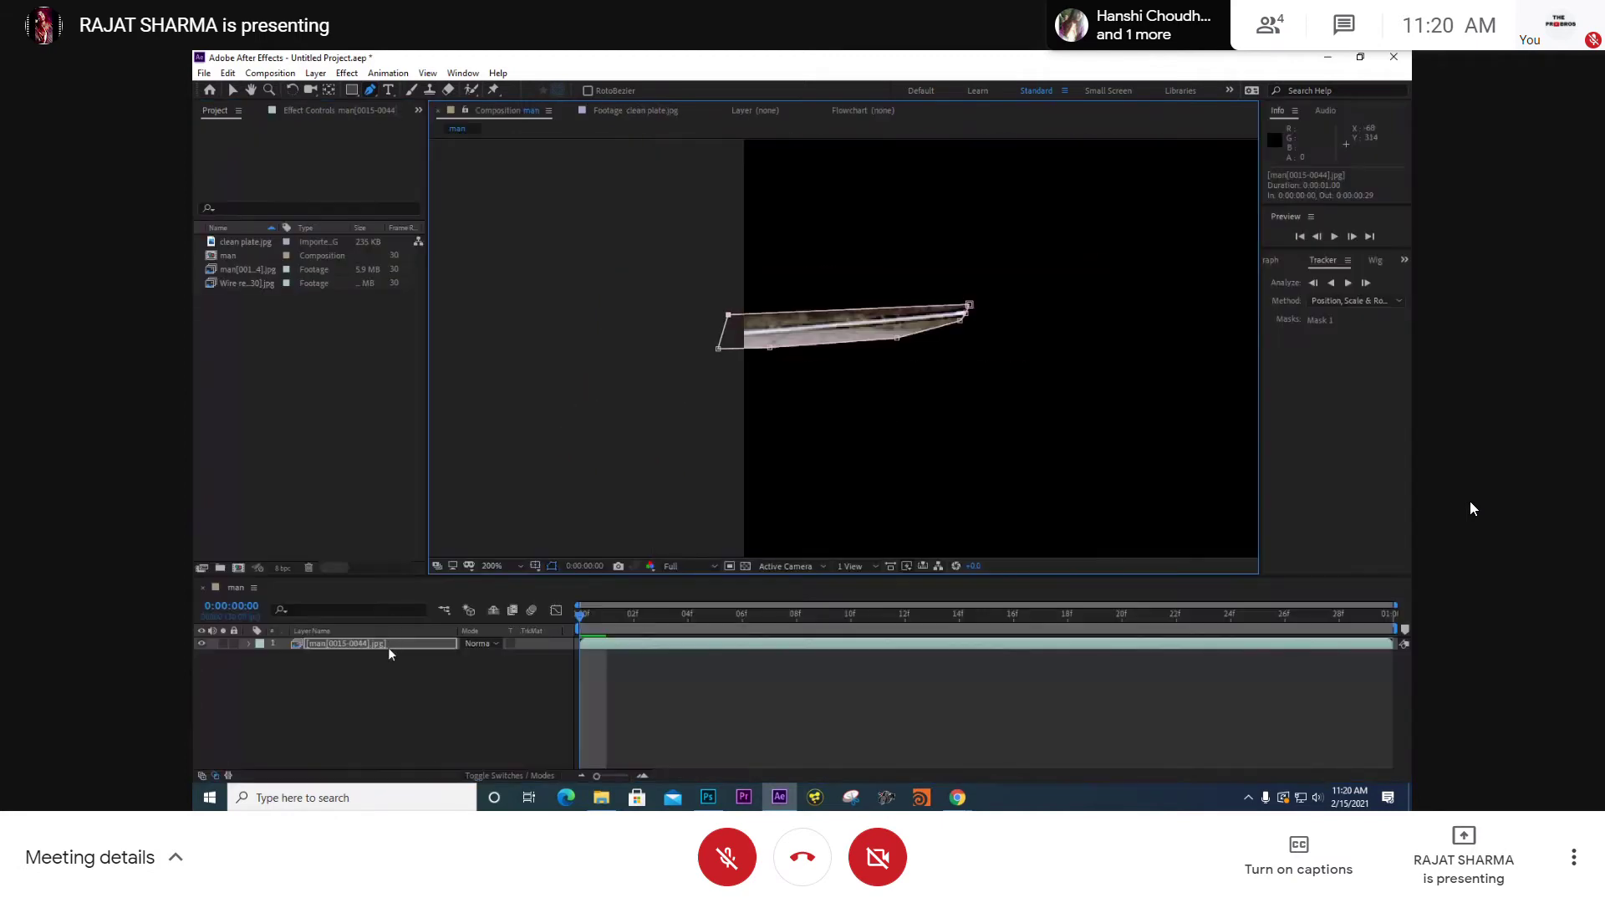
key(m)
click(473, 657)
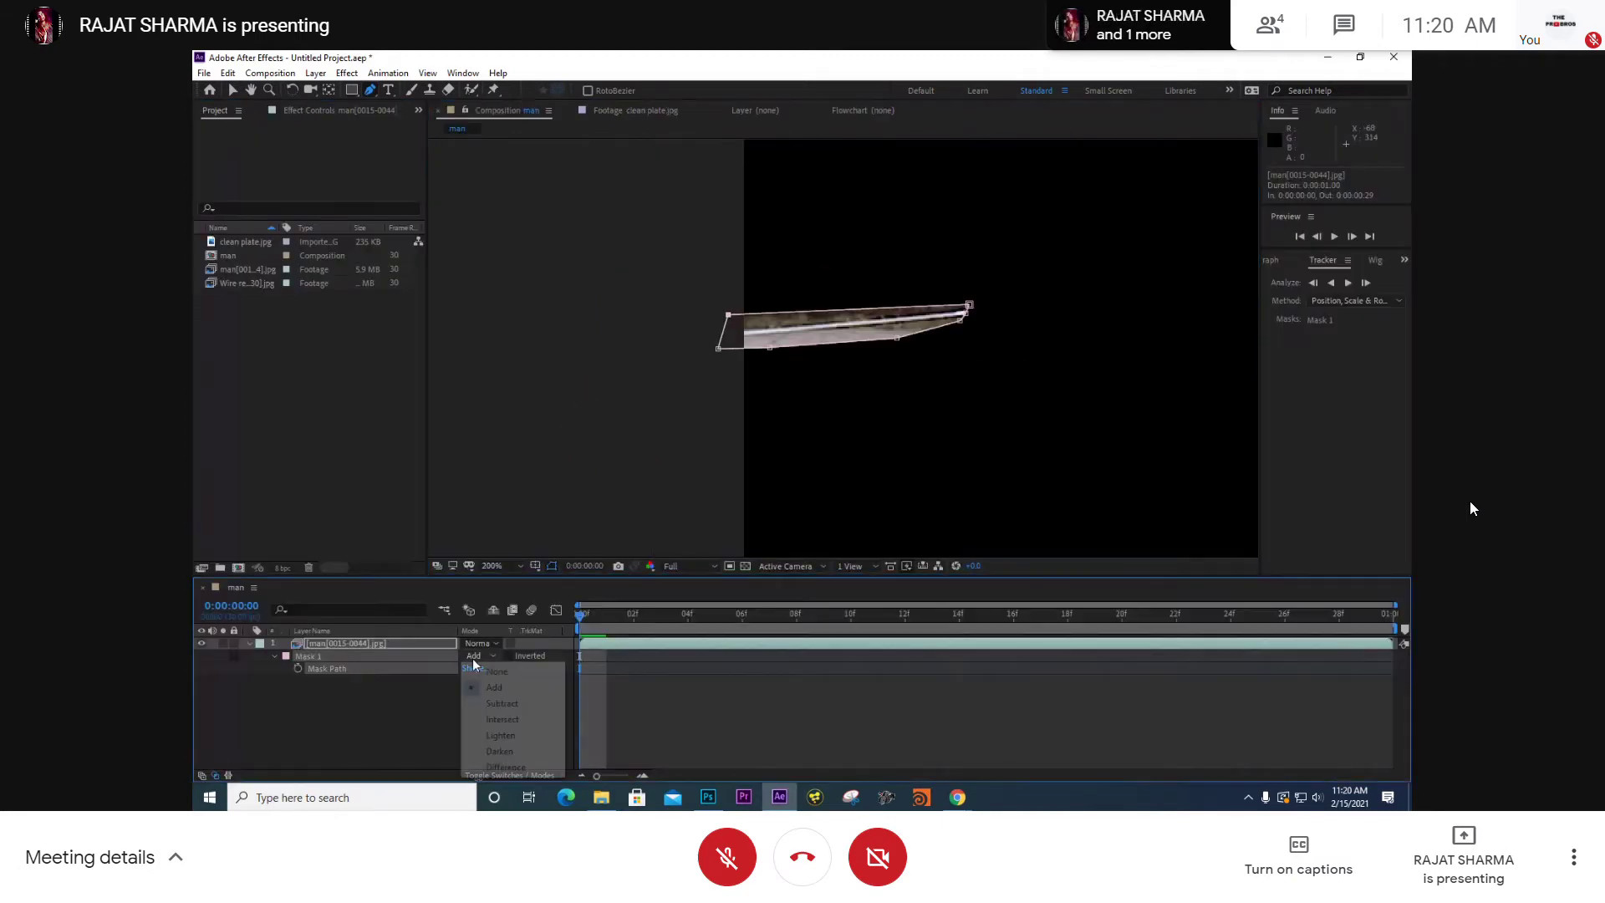
click(493, 703)
click(377, 711)
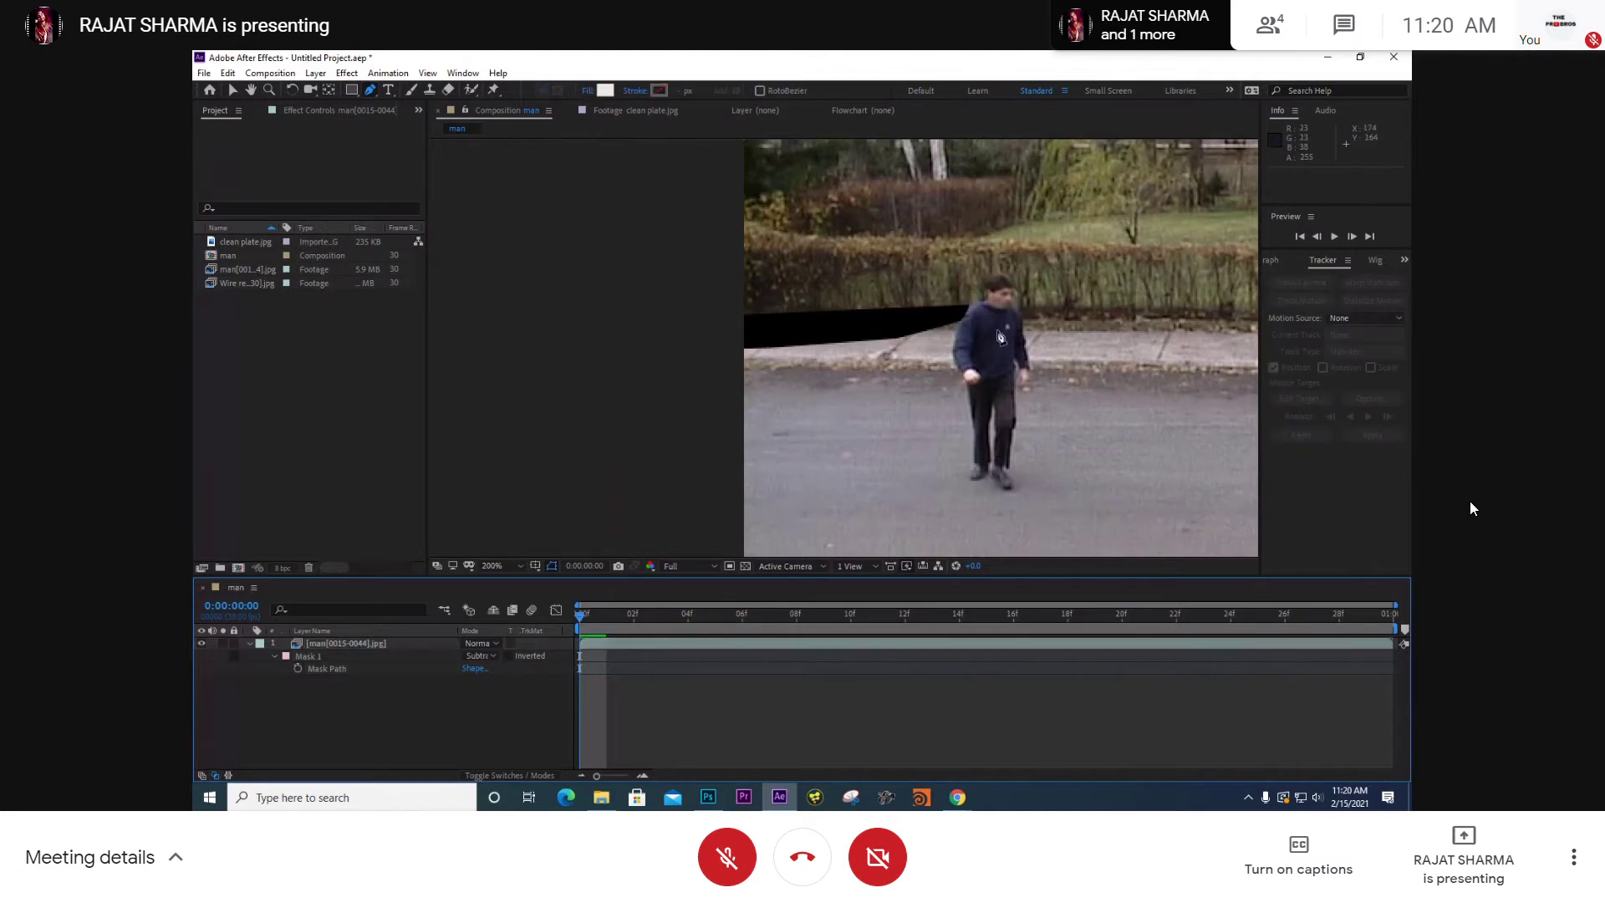
- Fine-tune the mask's upper corner vertex where the cut-out meets the man's shoulder
scroll(1000, 339, up, 2)
key(space)
drag(1229, 326, 877, 419)
scroll(882, 430, down, 1)
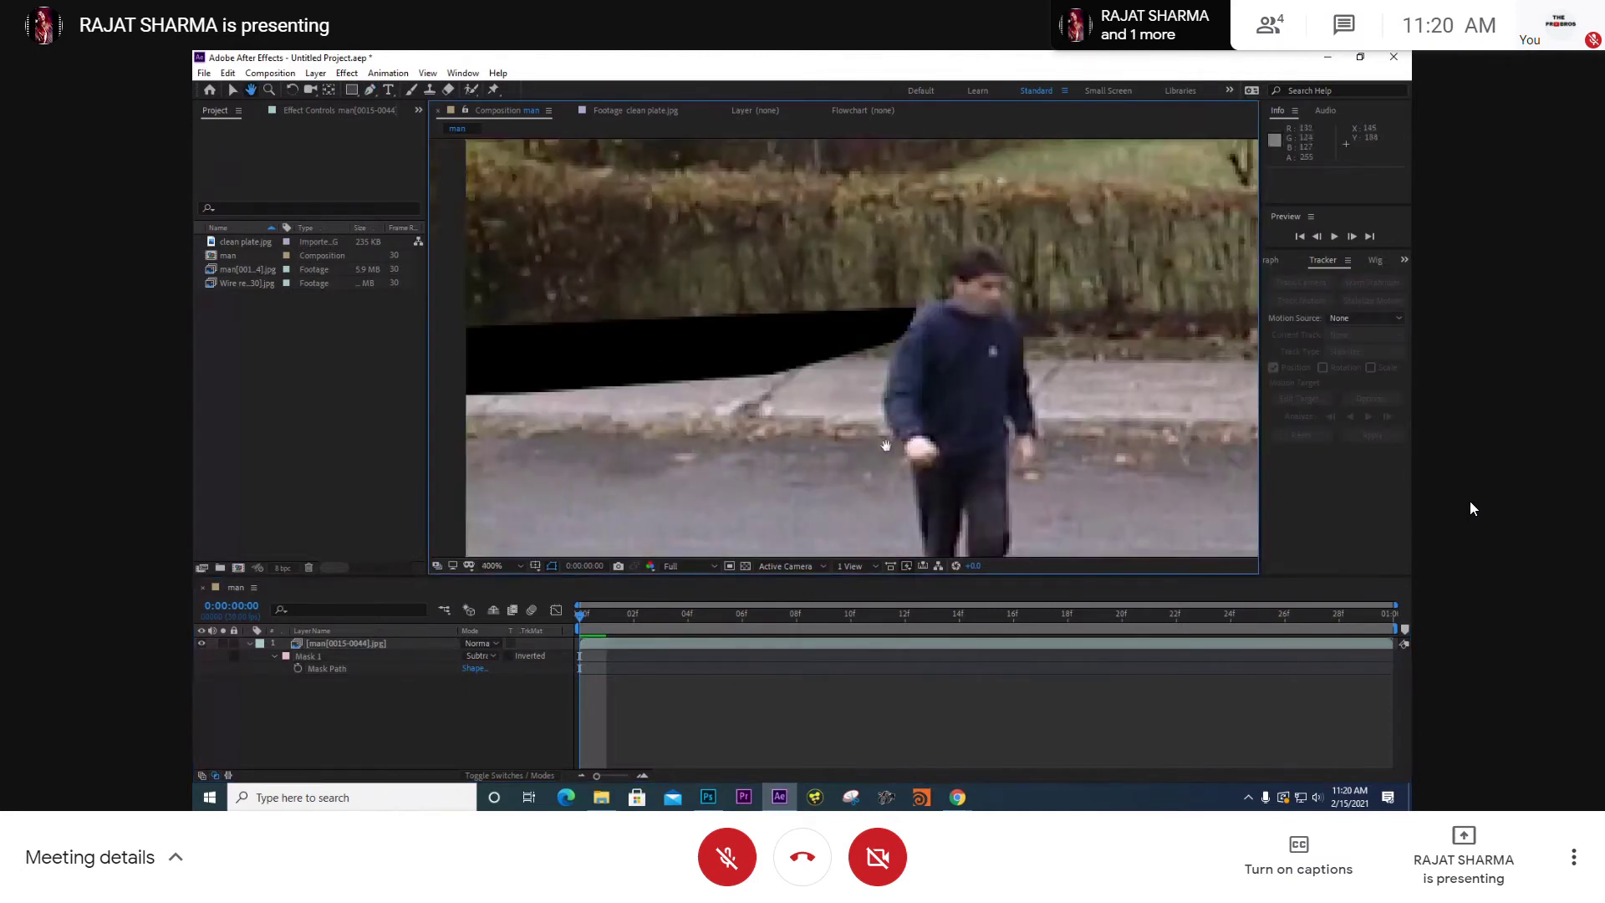
click(854, 646)
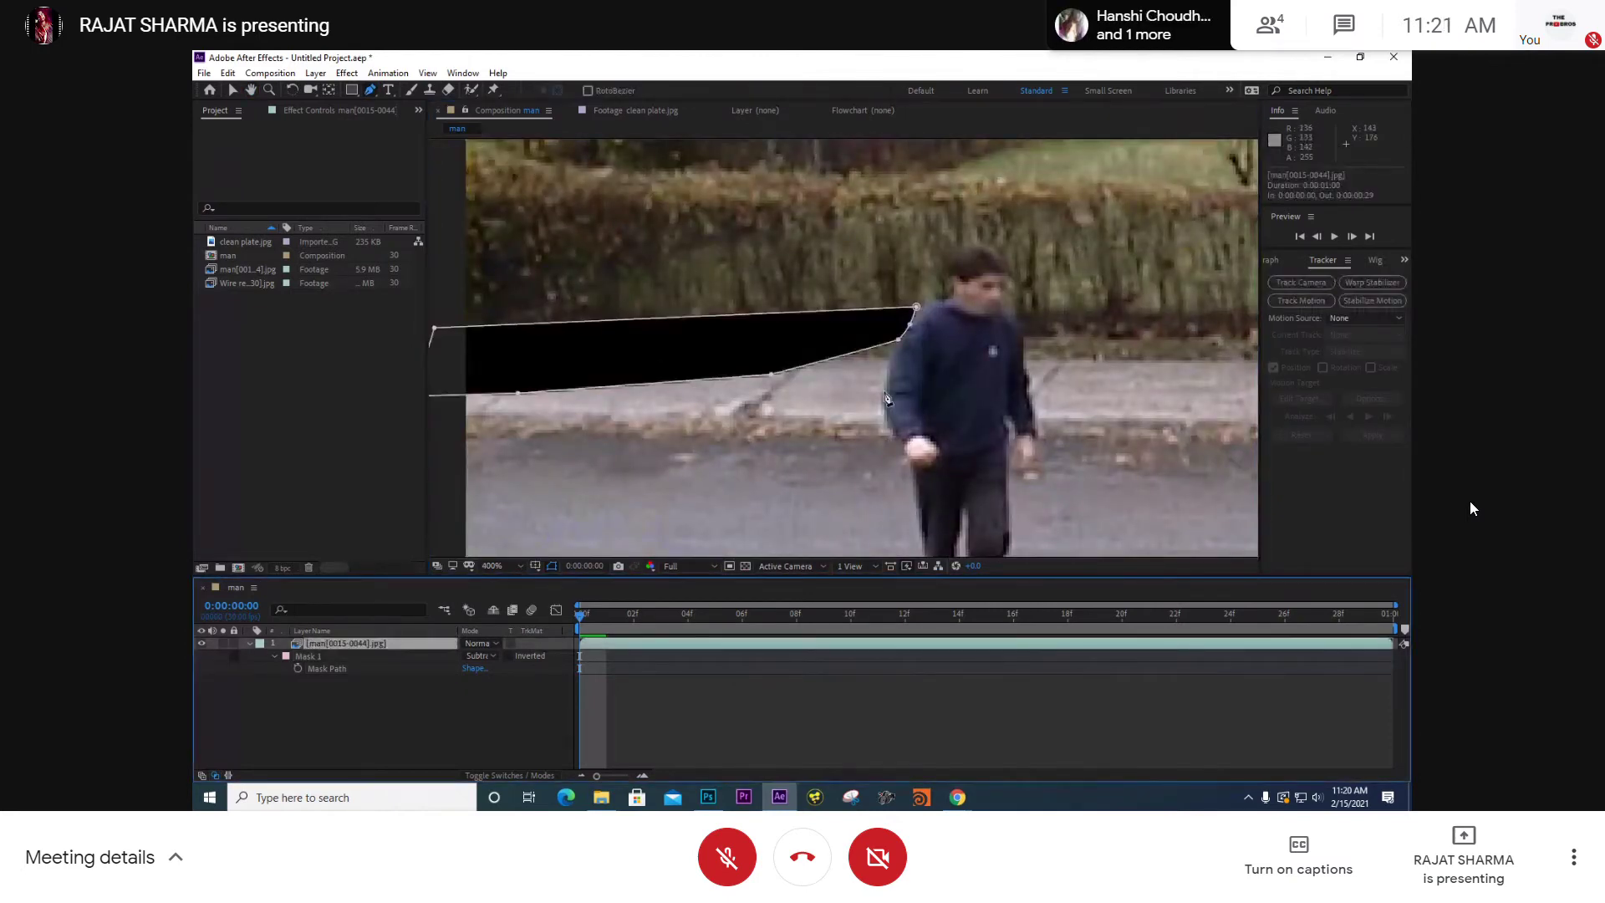
key(v)
scroll(843, 349, up, 1)
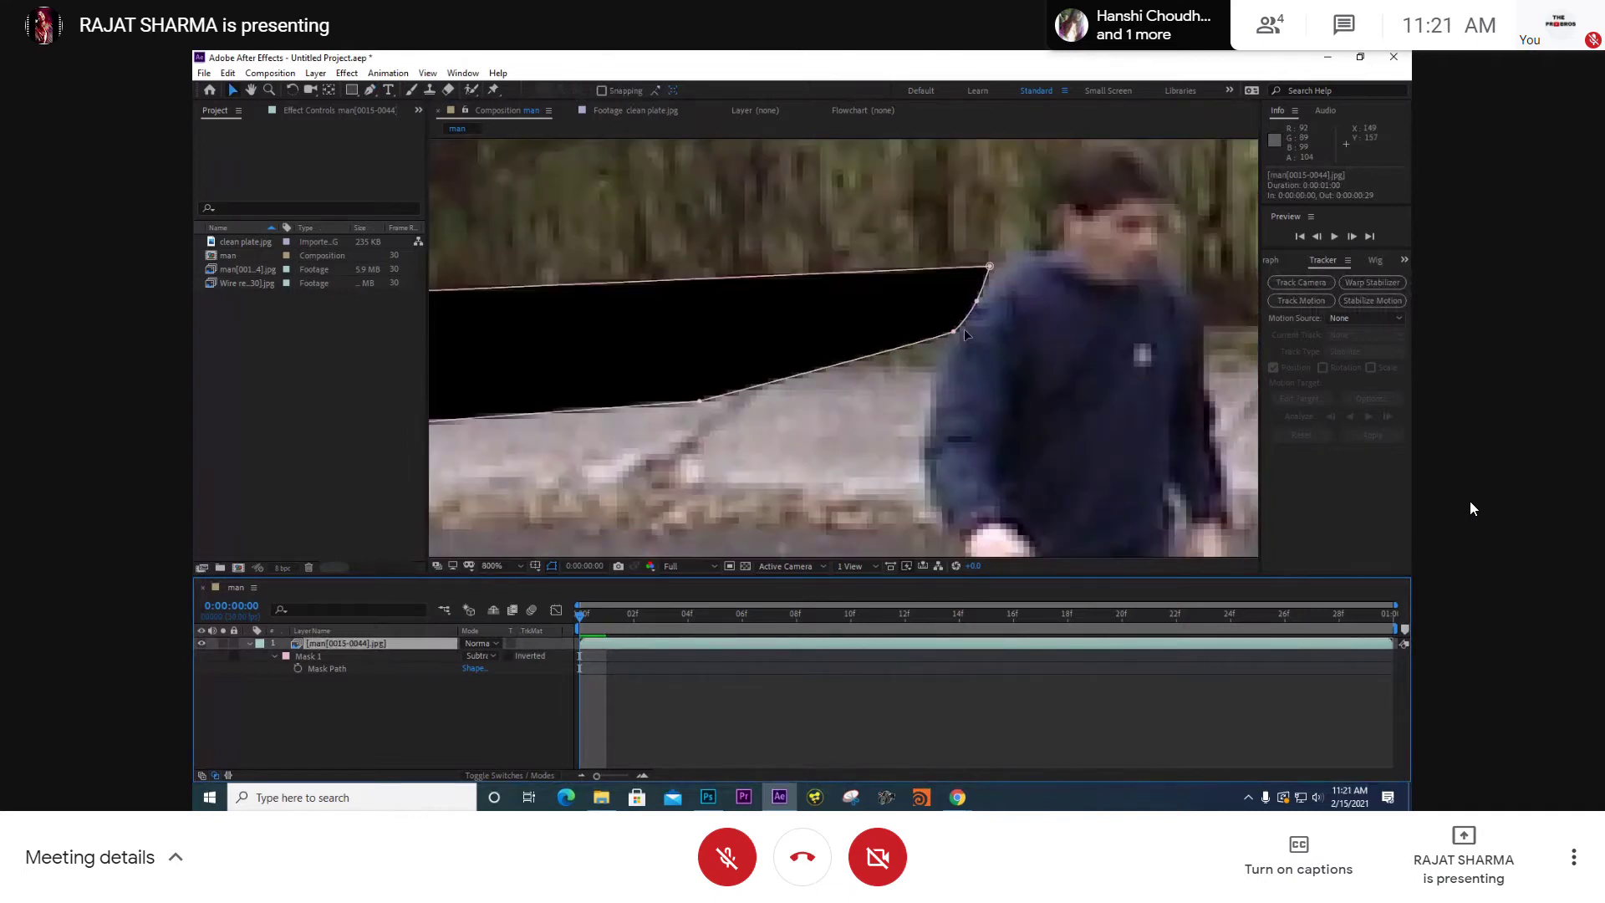
scroll(964, 329, up, 1)
click(927, 279)
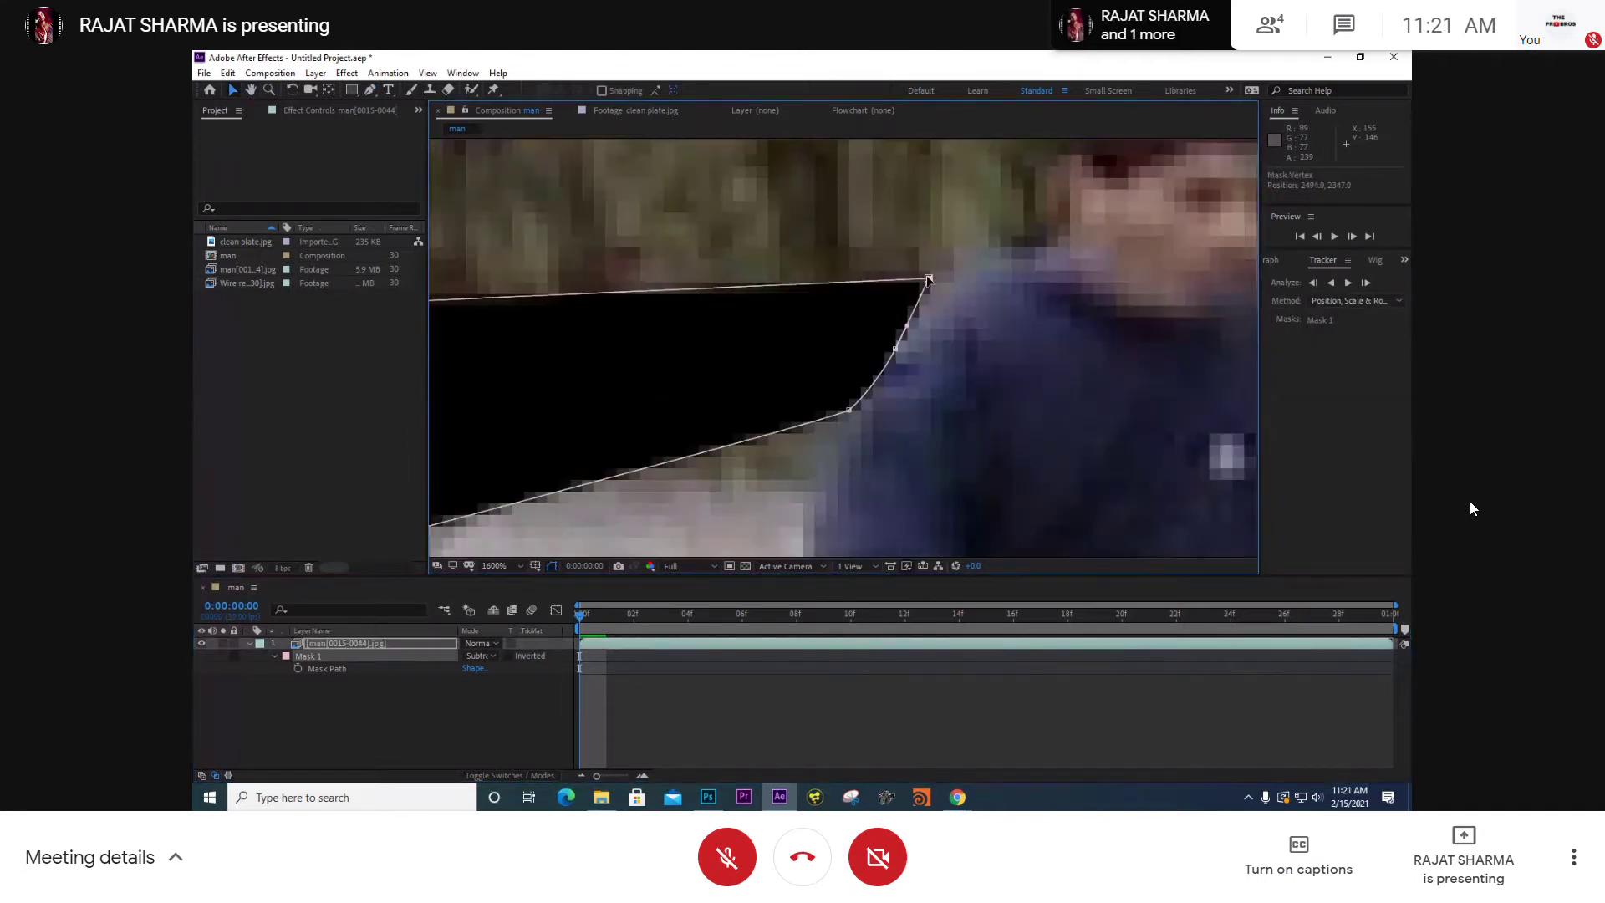
scroll(928, 280, down, 3)
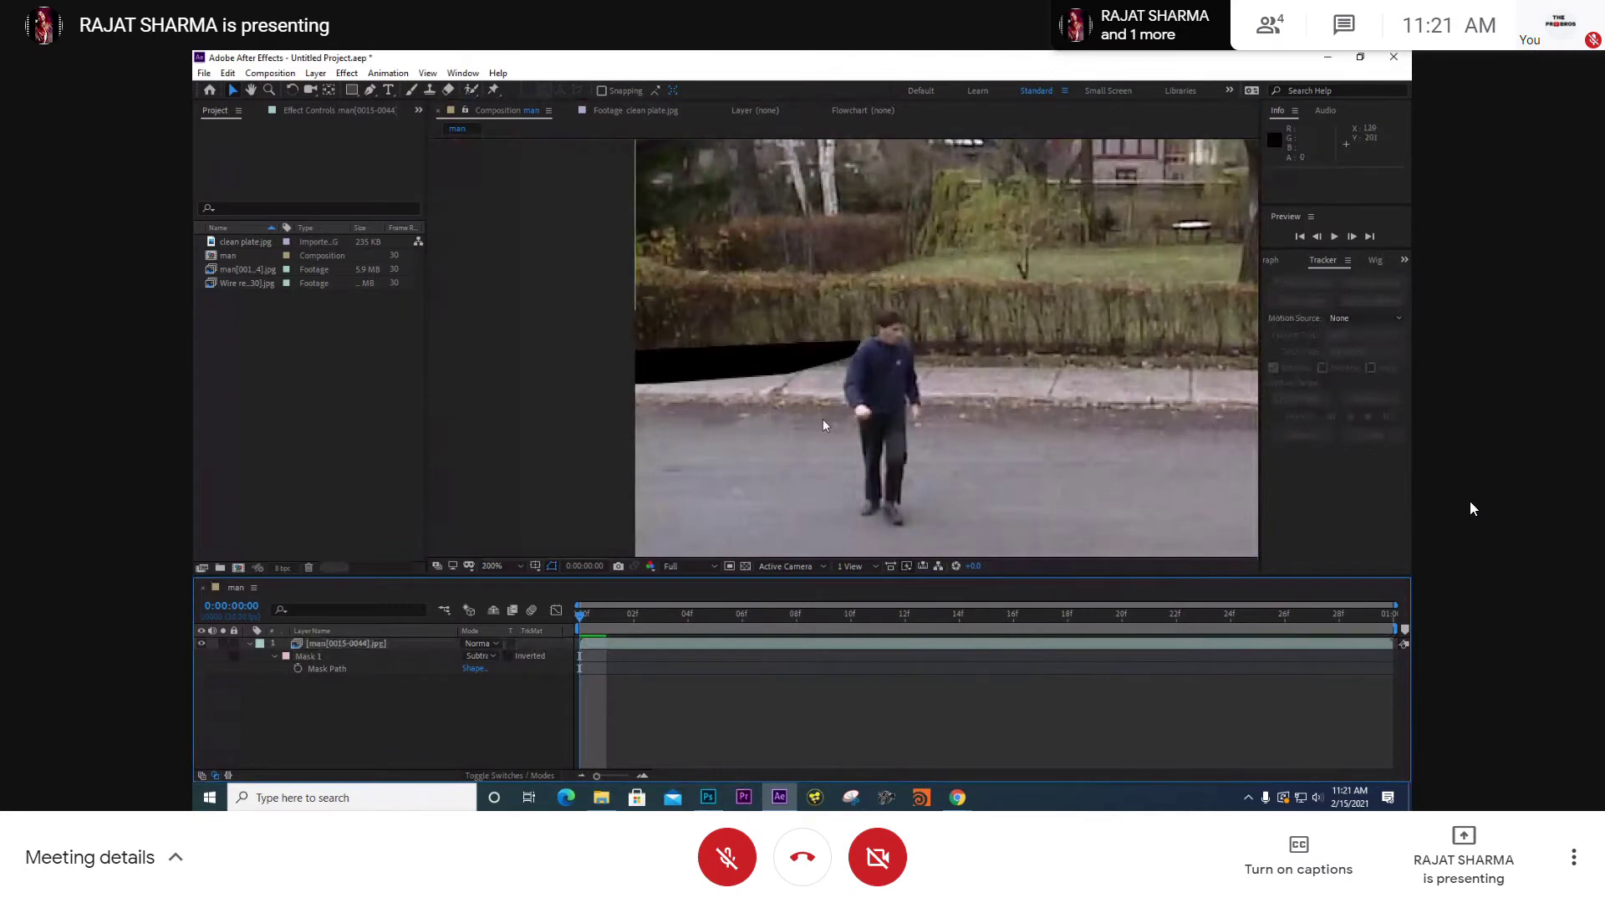
- At frame 10, select the man footage layer and use the Add Vertex tool on its mask's upper edge, over the sidewalk
scroll(791, 368, up, 2)
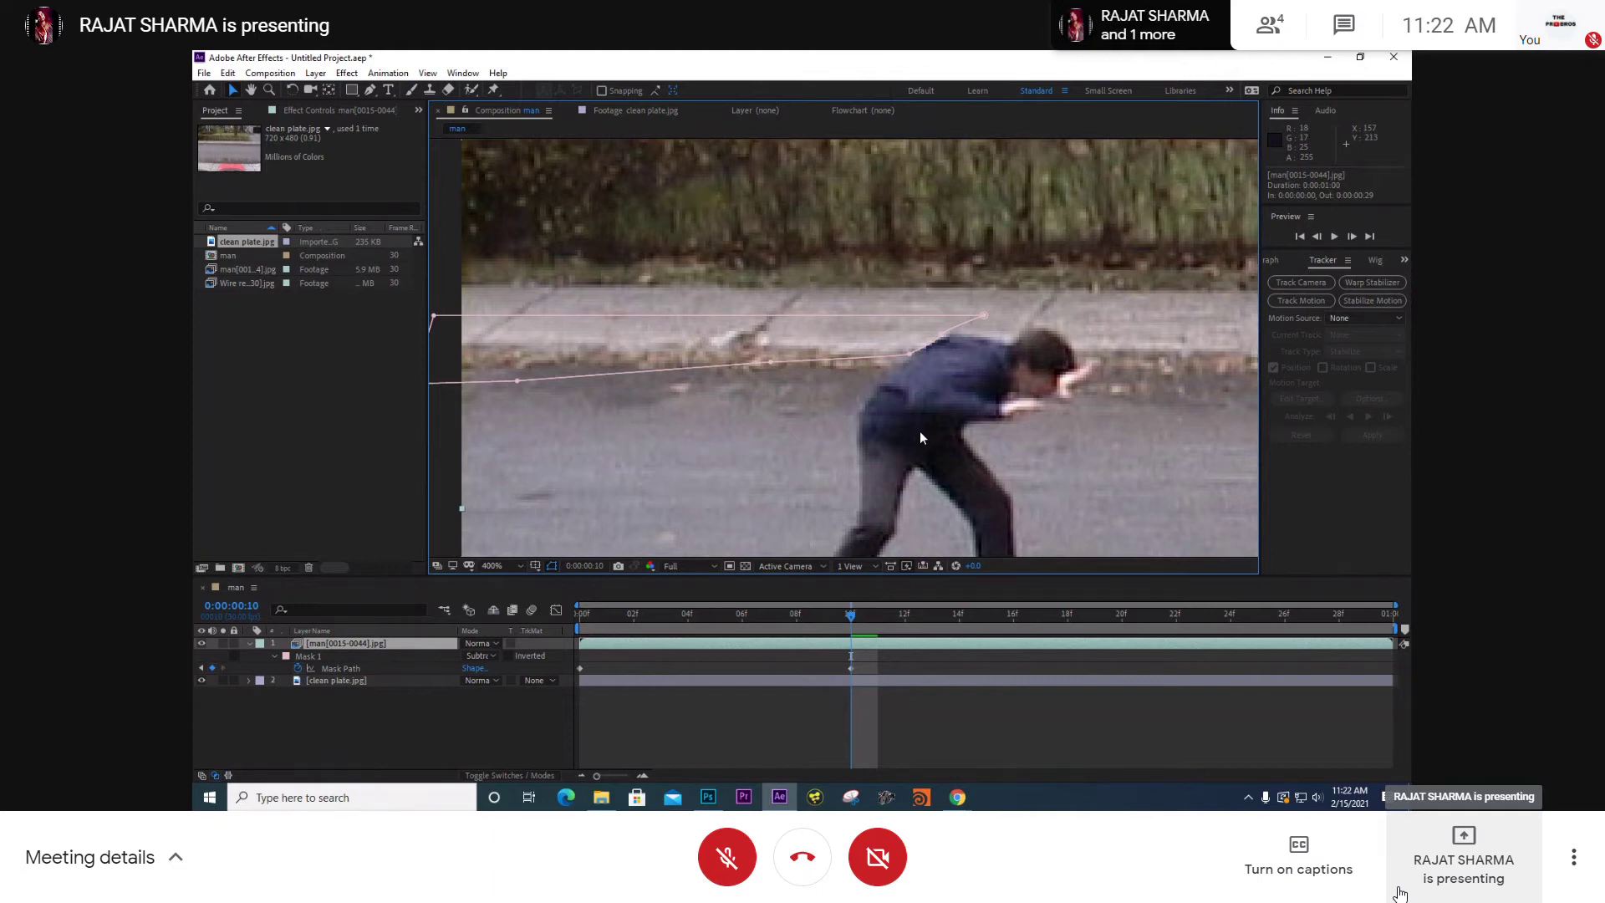
click(812, 710)
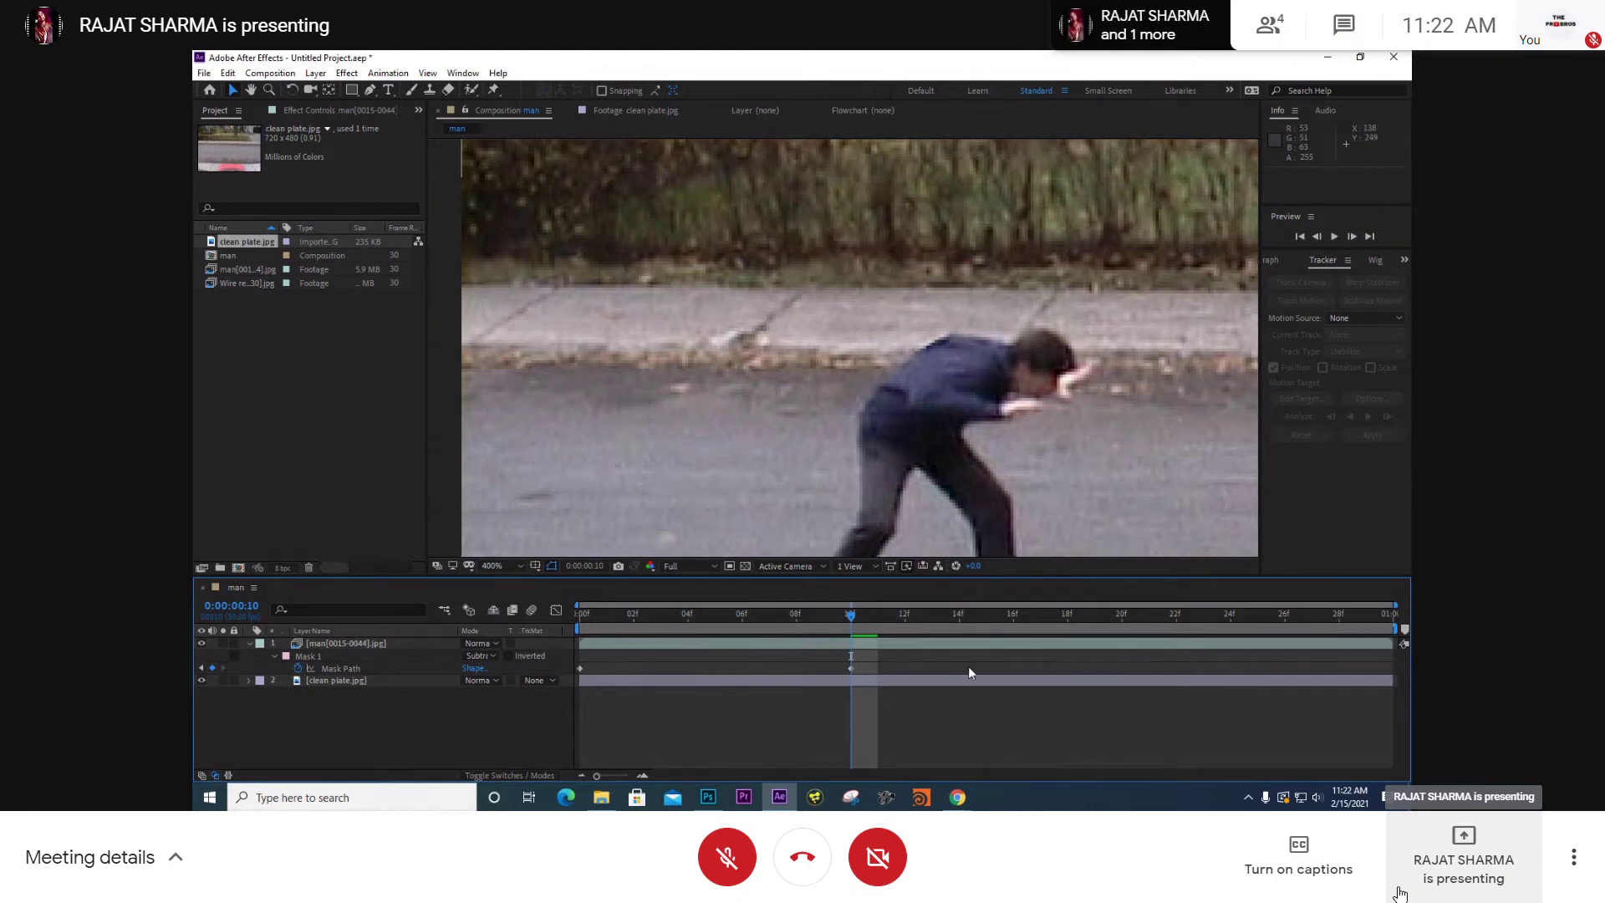
click(942, 641)
scroll(951, 344, up, 2)
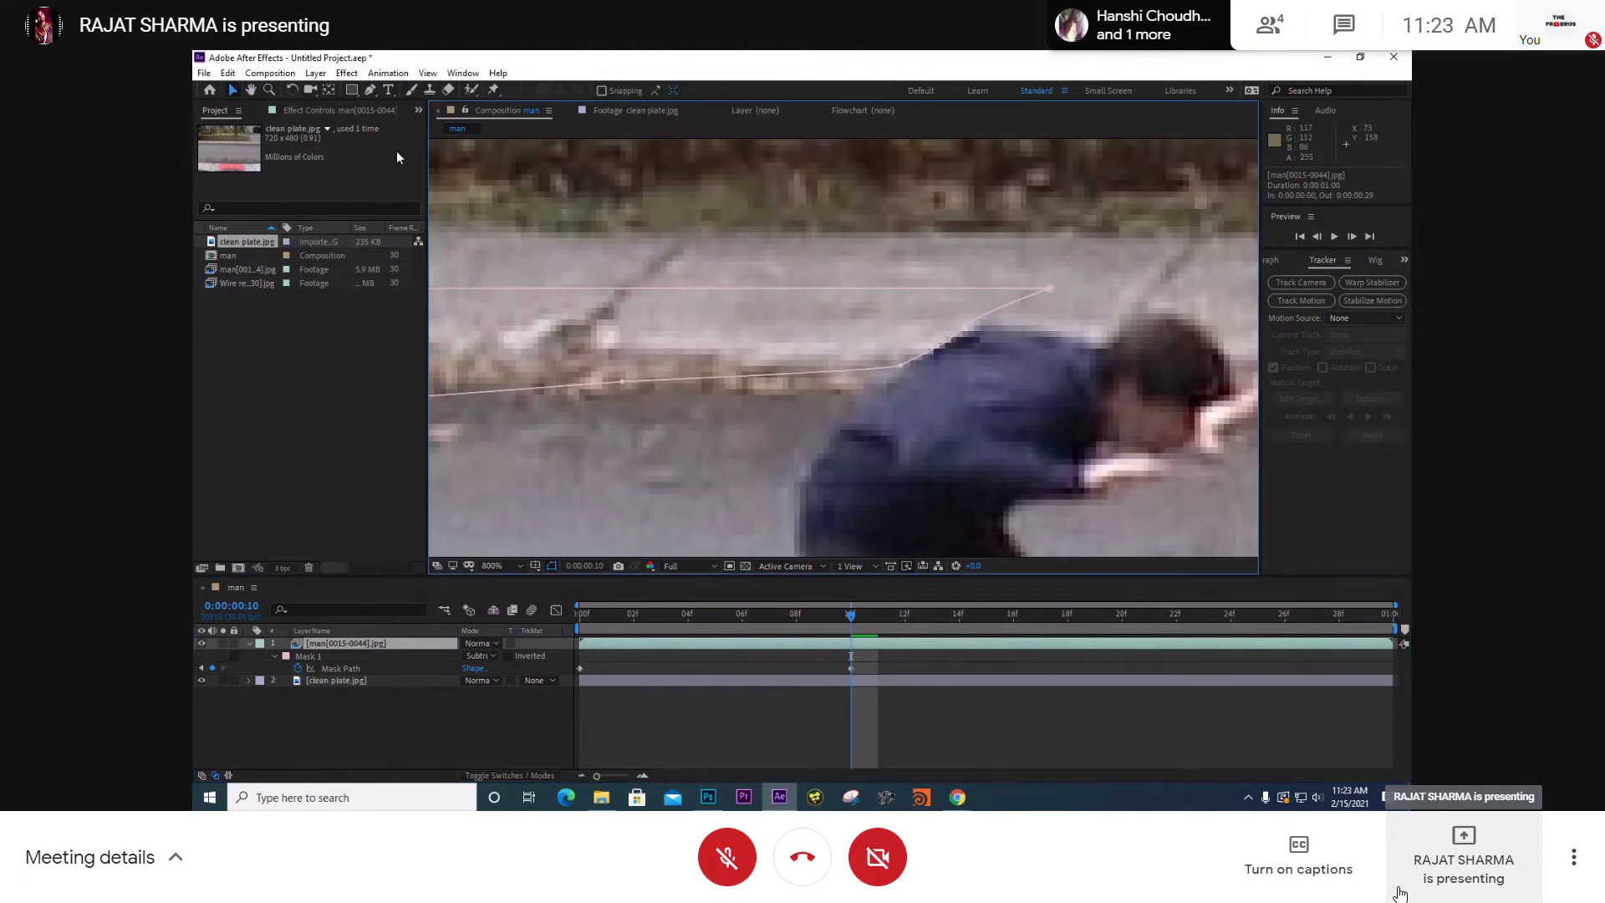
click(371, 93)
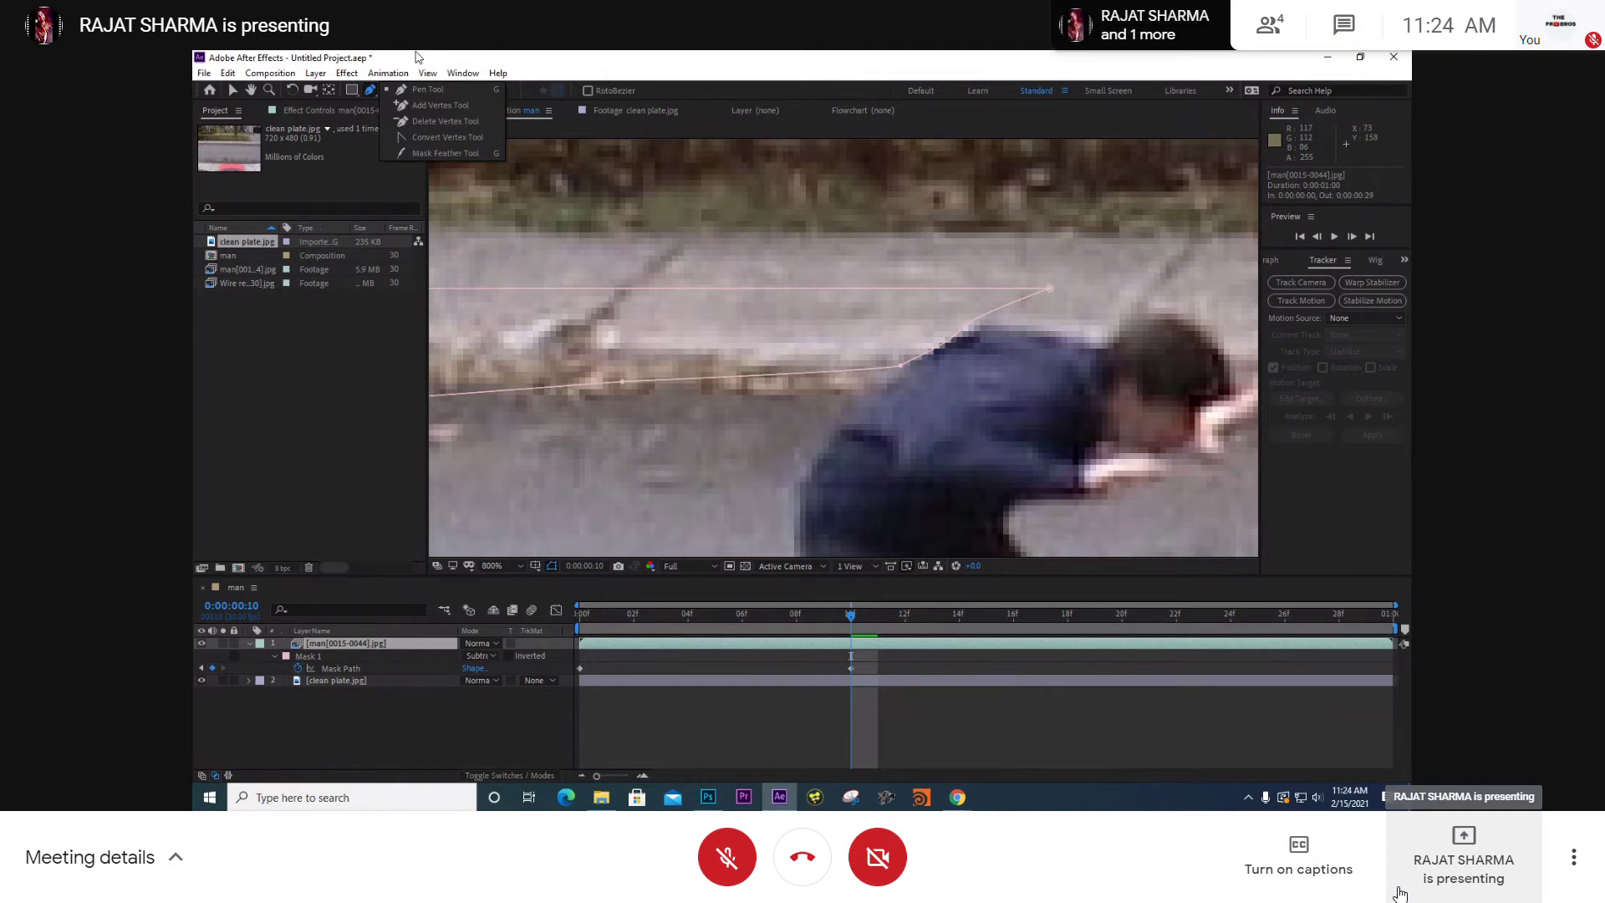
click(455, 107)
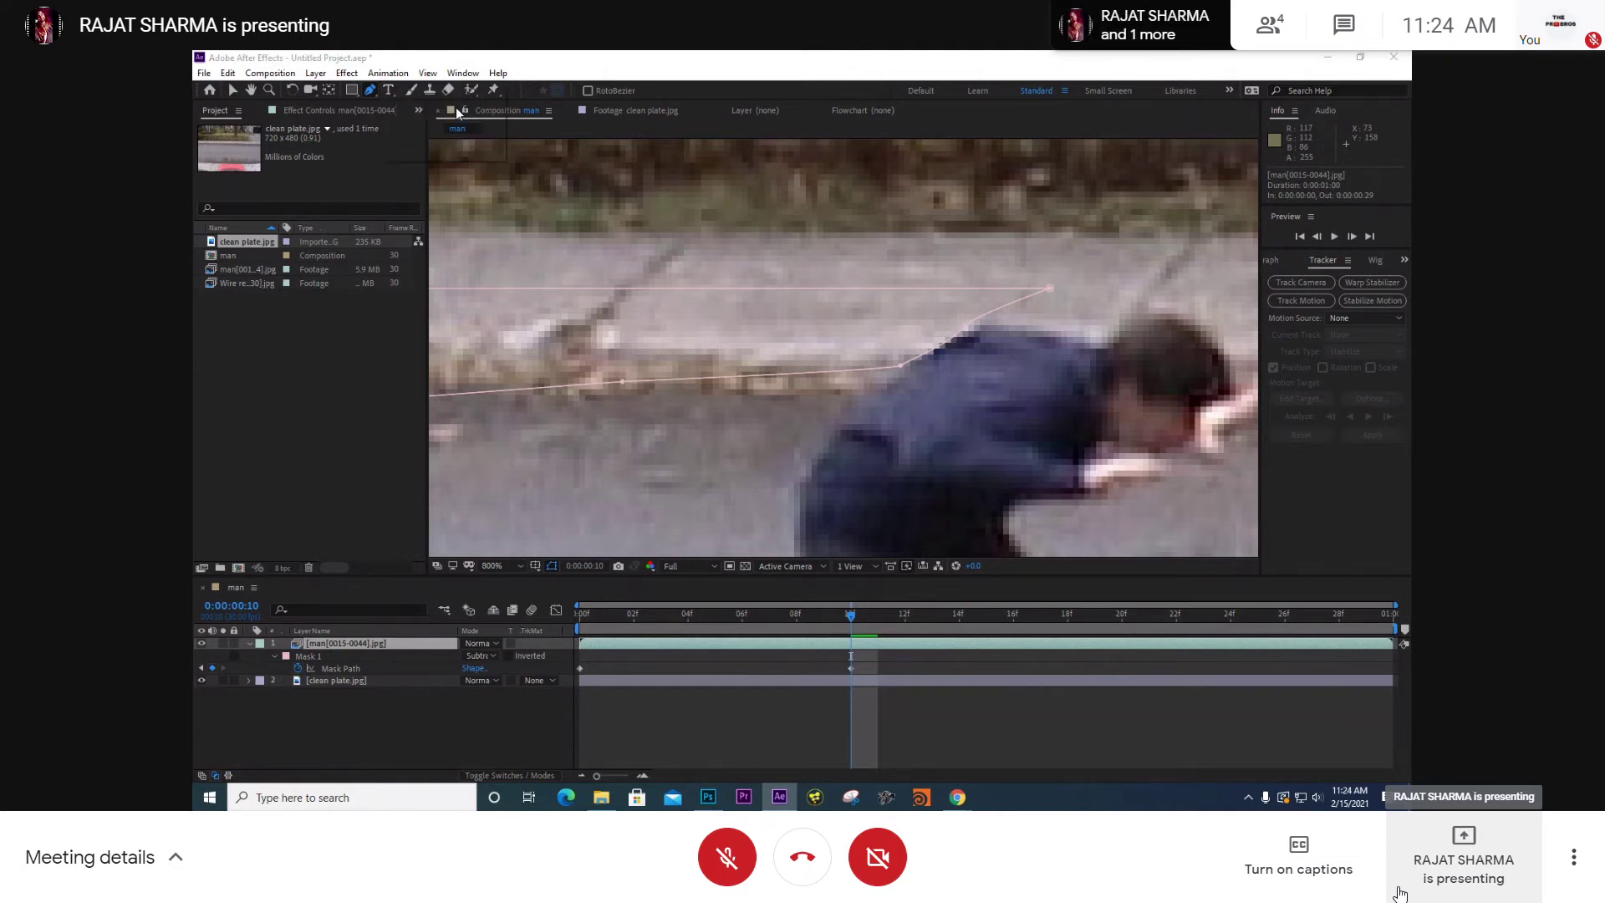
click(615, 290)
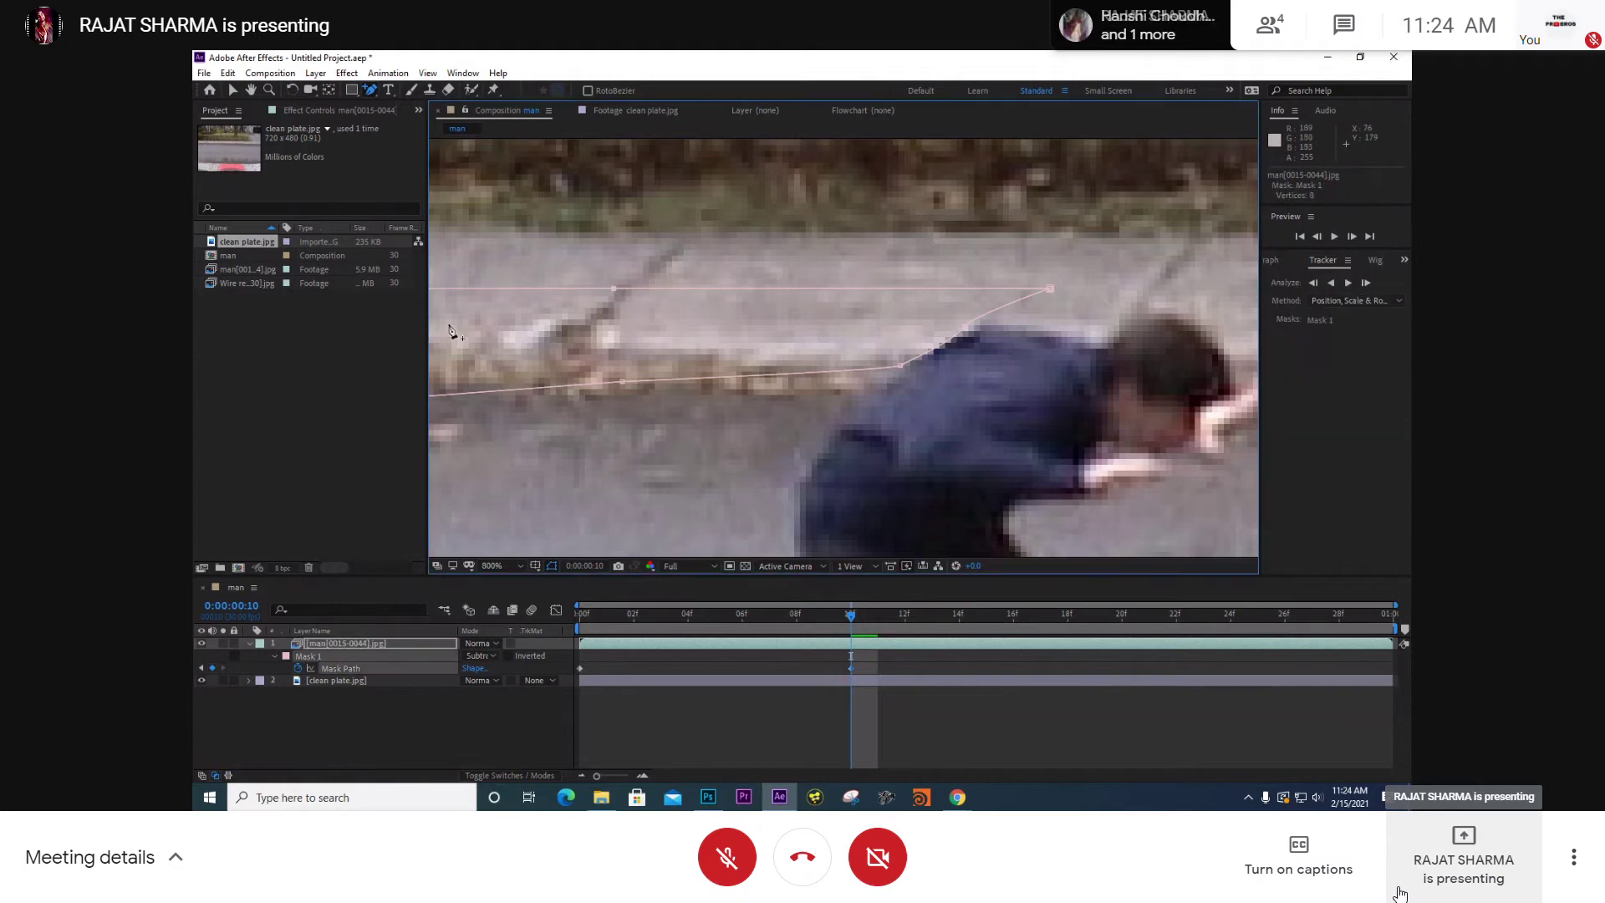
- Remove the extra vertex from the mask's upper edge with the Delete Vertex tool
drag(373, 89, 409, 123)
click(613, 289)
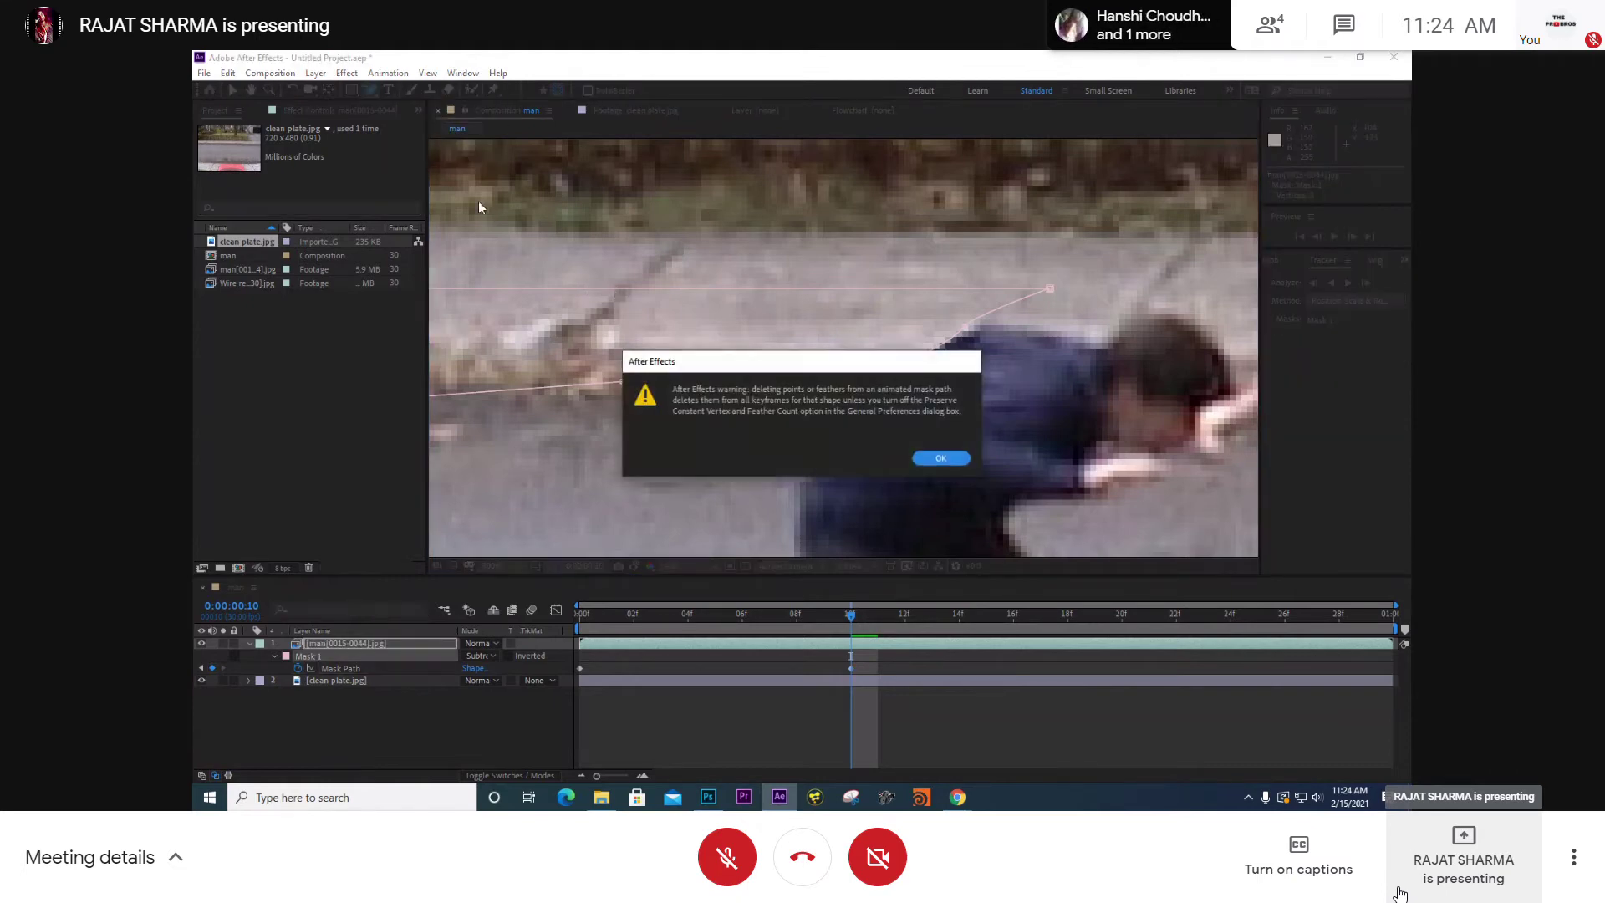
key(Return)
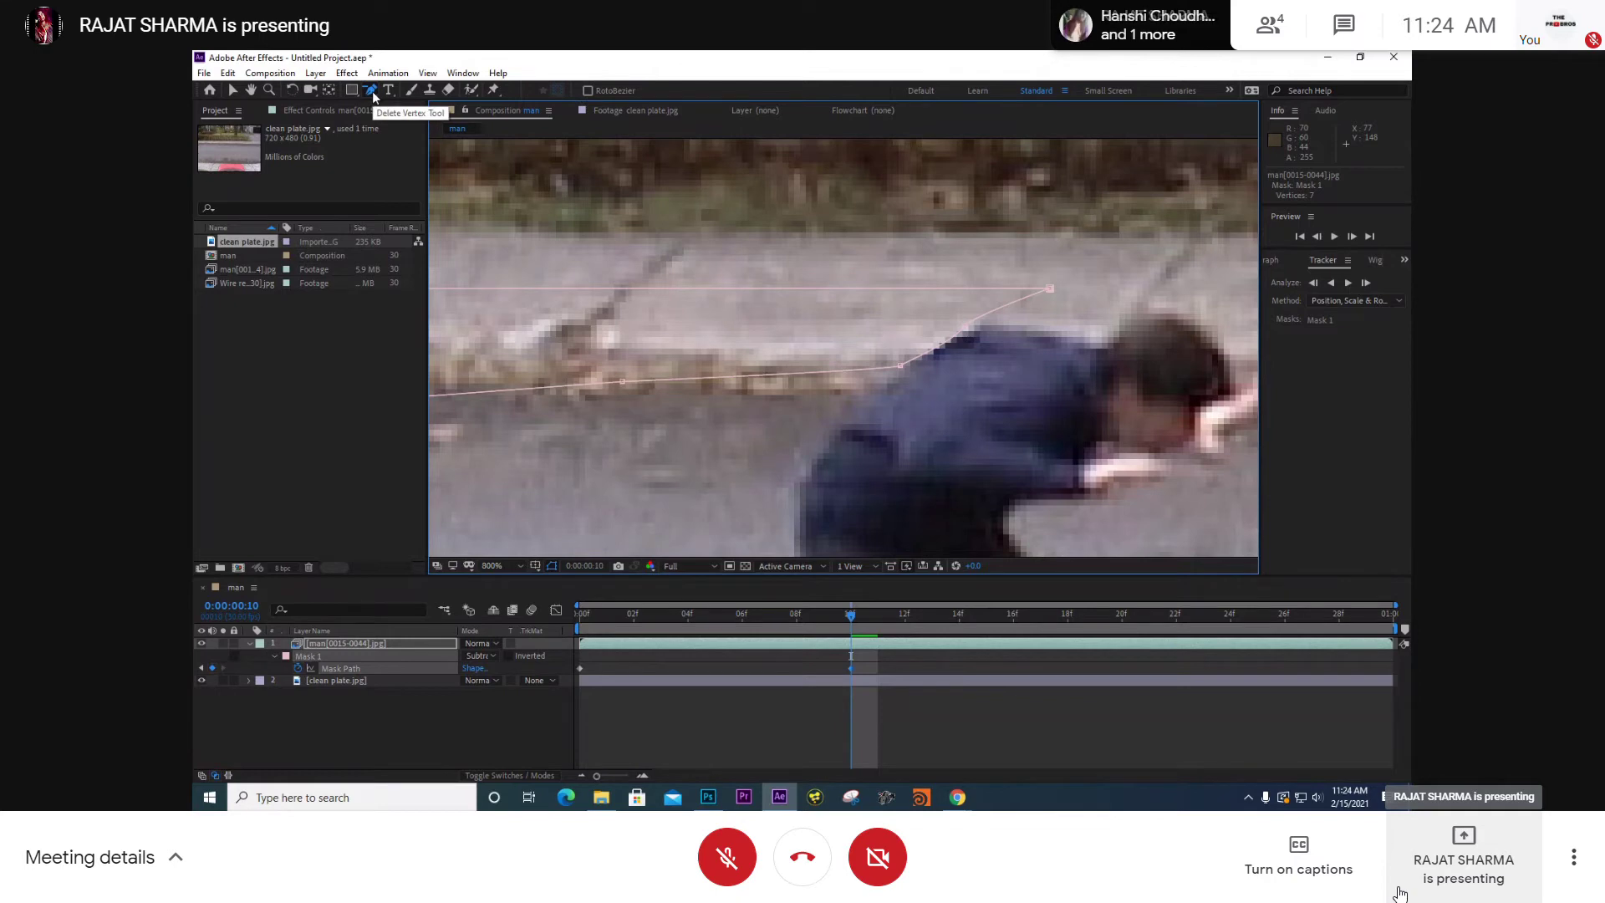
- Try deleting the mask's corner vertex above the man's back, undo the deletion, and choose the Convert Vertex tool
click(1049, 289)
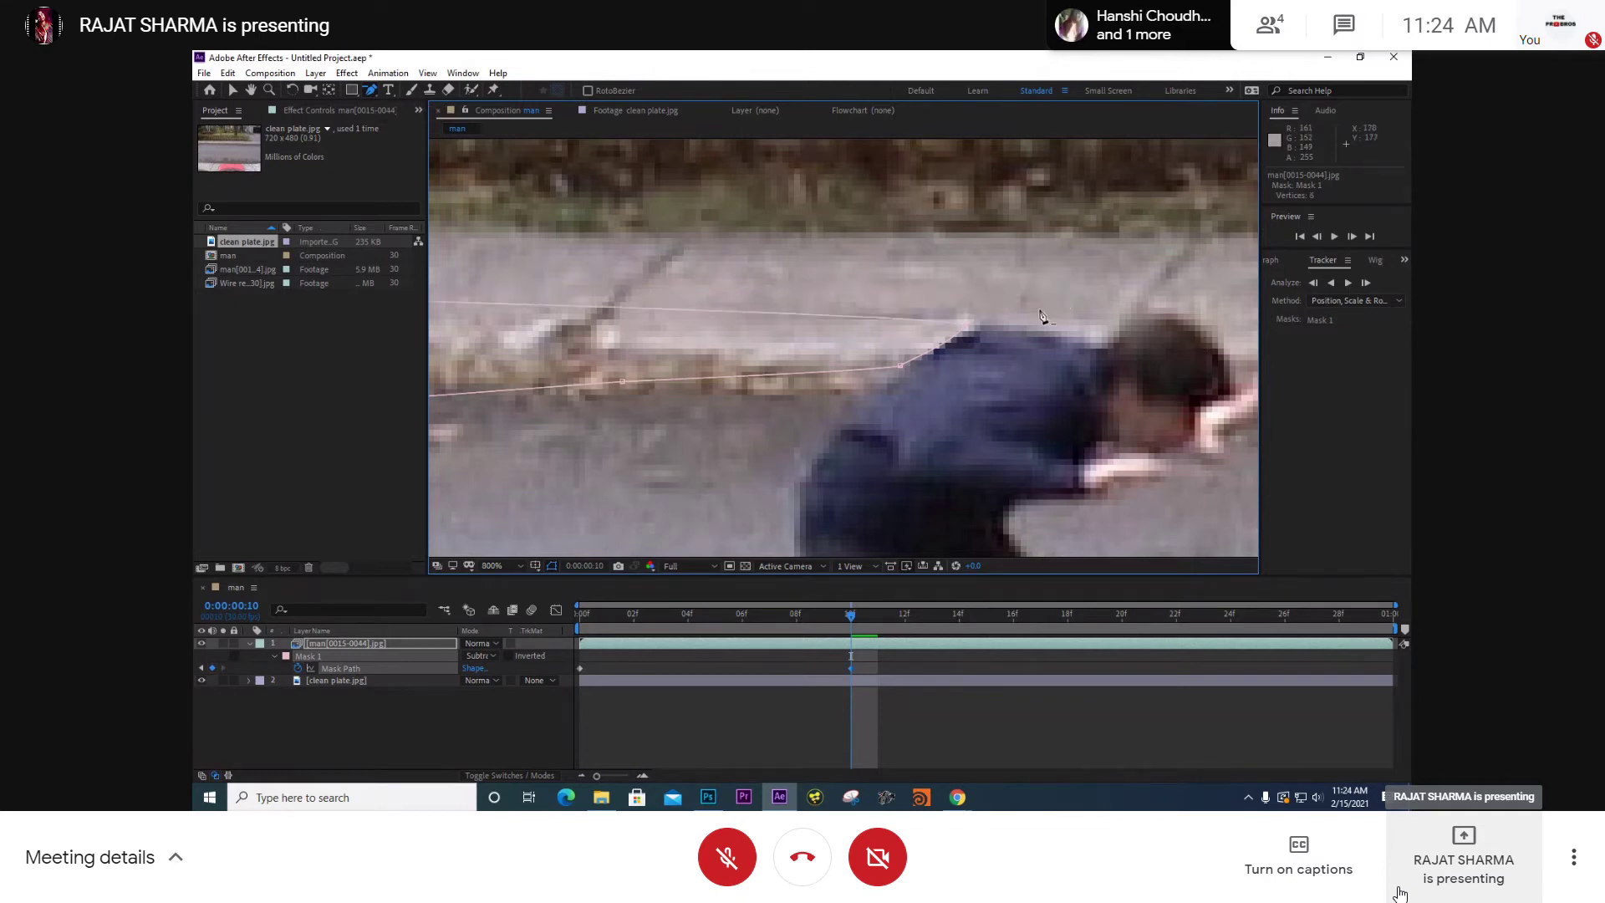
key(ctrl+z)
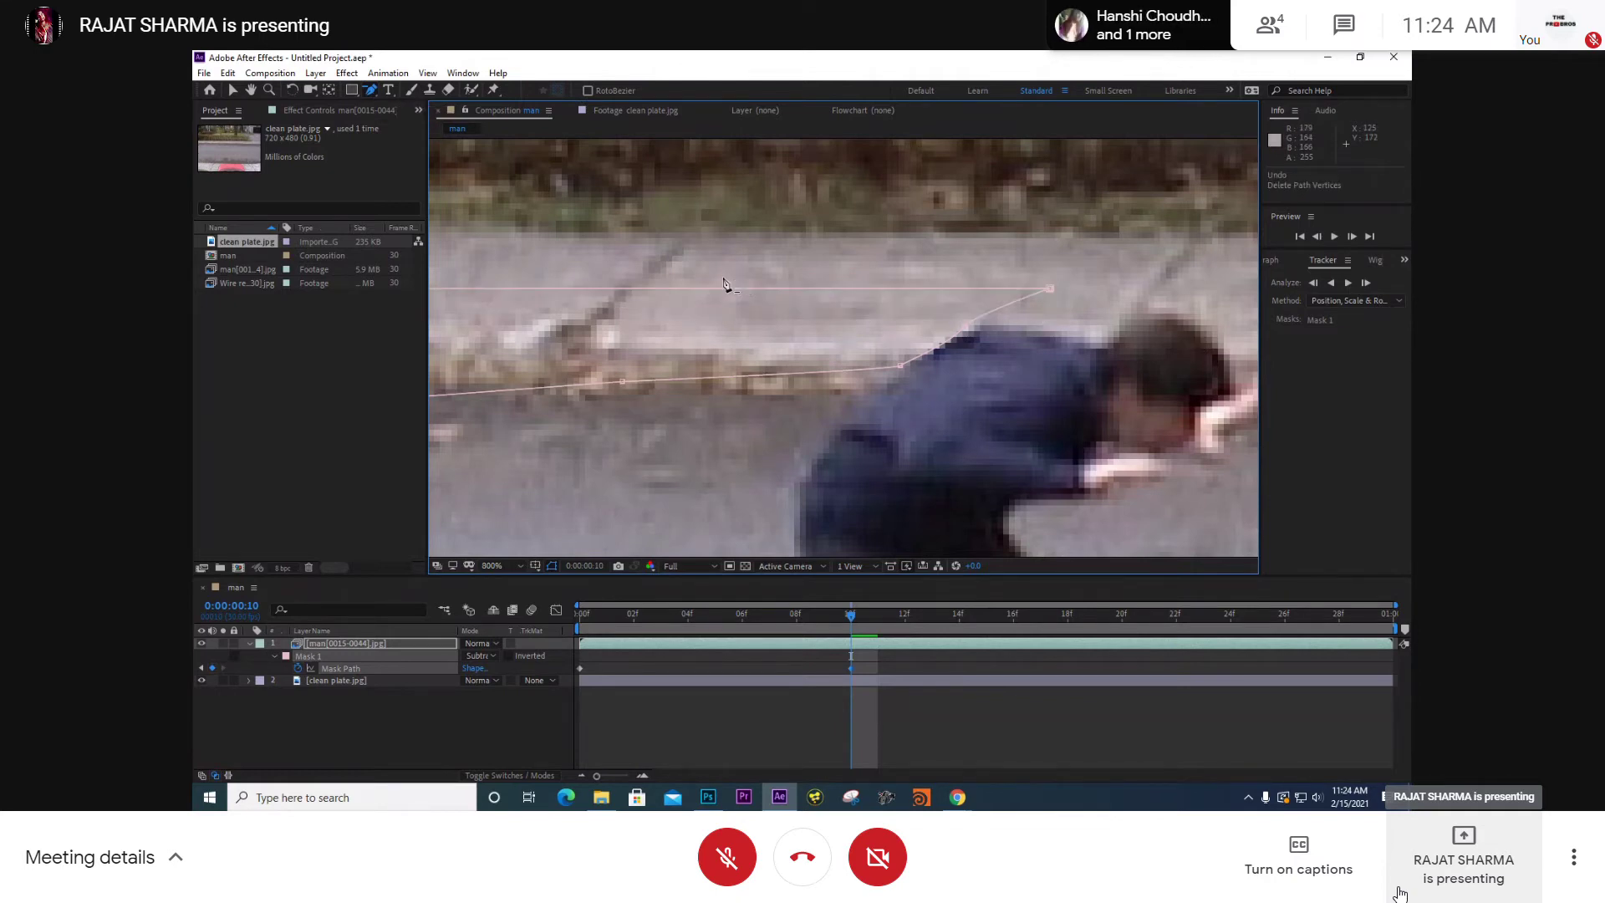
drag(373, 94, 422, 142)
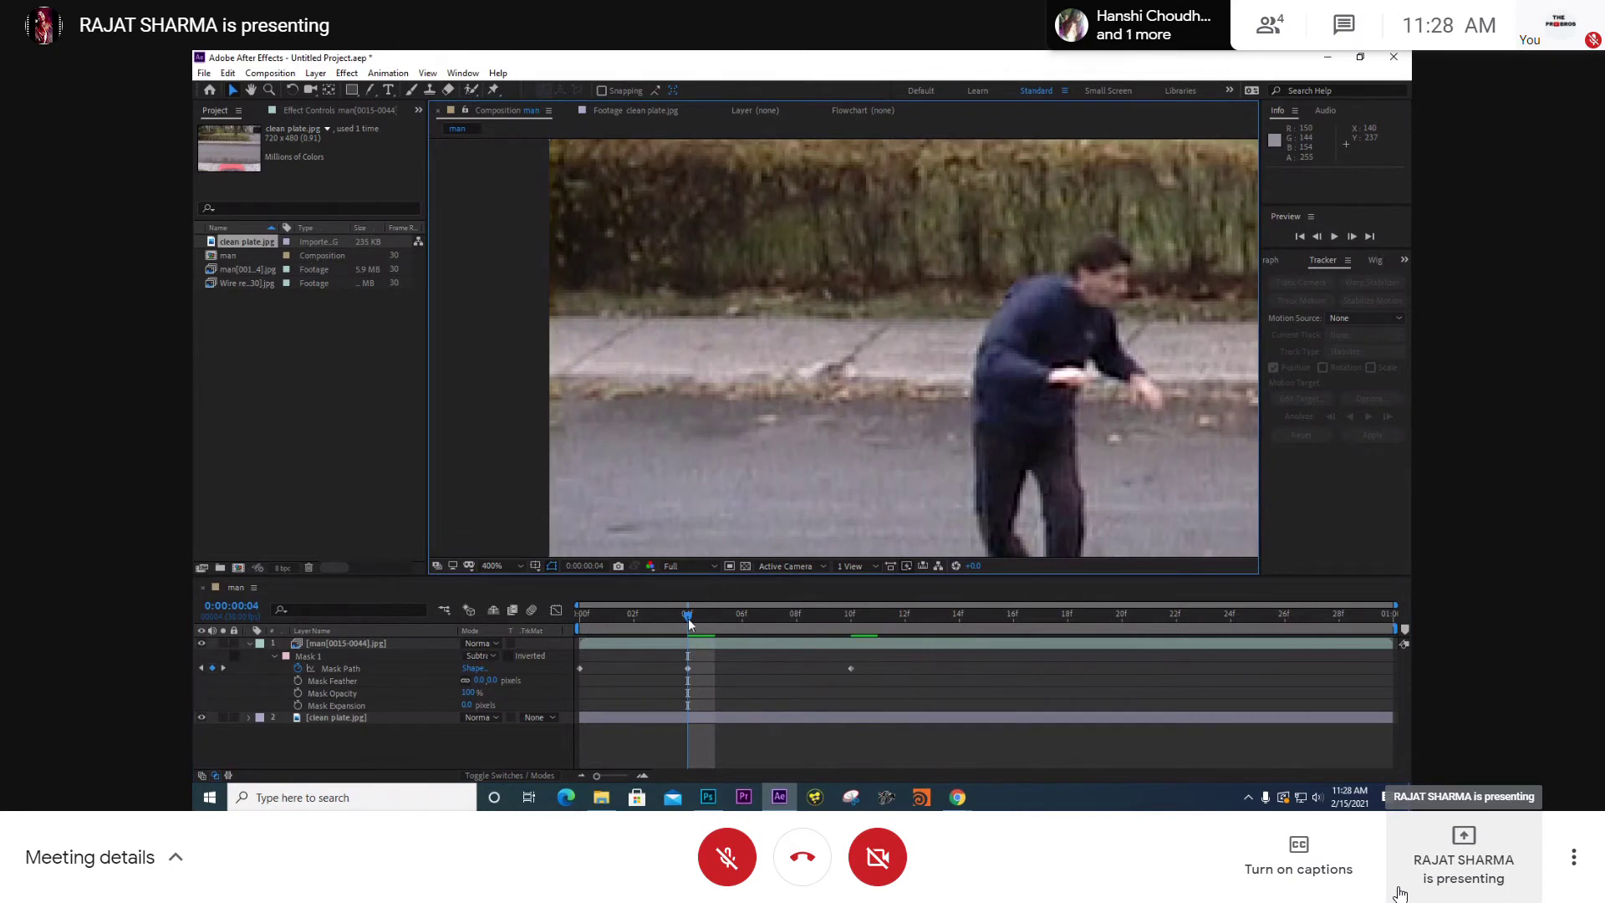
- At frame 9, reshape the man layer's mask by moving its vertex to follow the curve of the man's upper back
drag(689, 618, 814, 629)
scroll(1124, 399, up, 1)
scroll(1124, 400, down, 2)
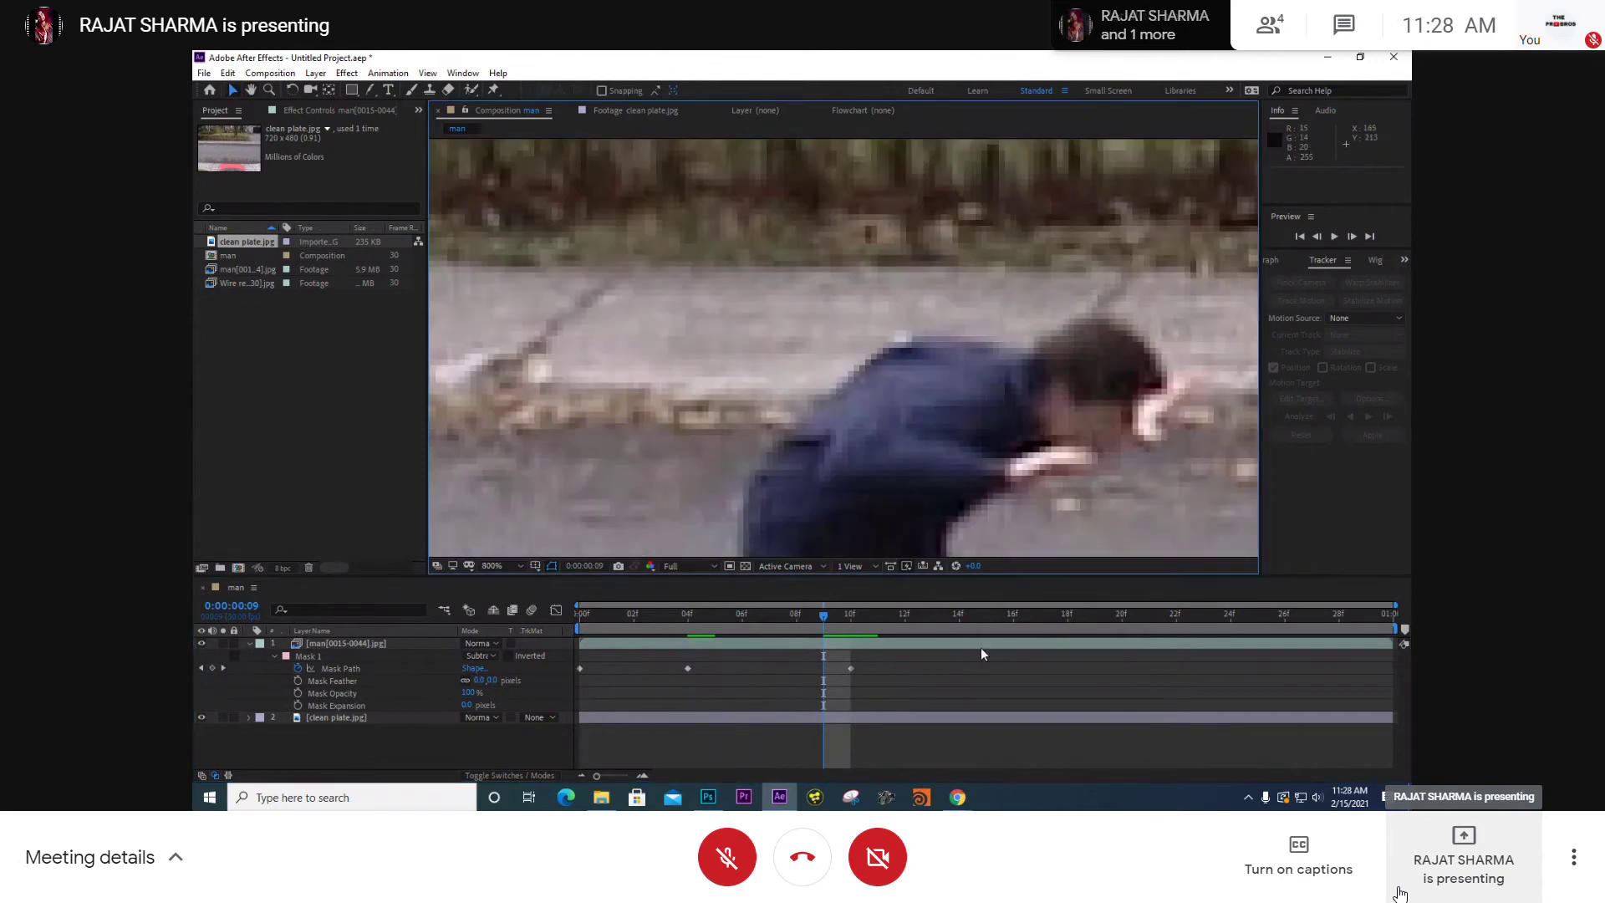
click(978, 642)
scroll(928, 393, up, 3)
drag(927, 328, 958, 331)
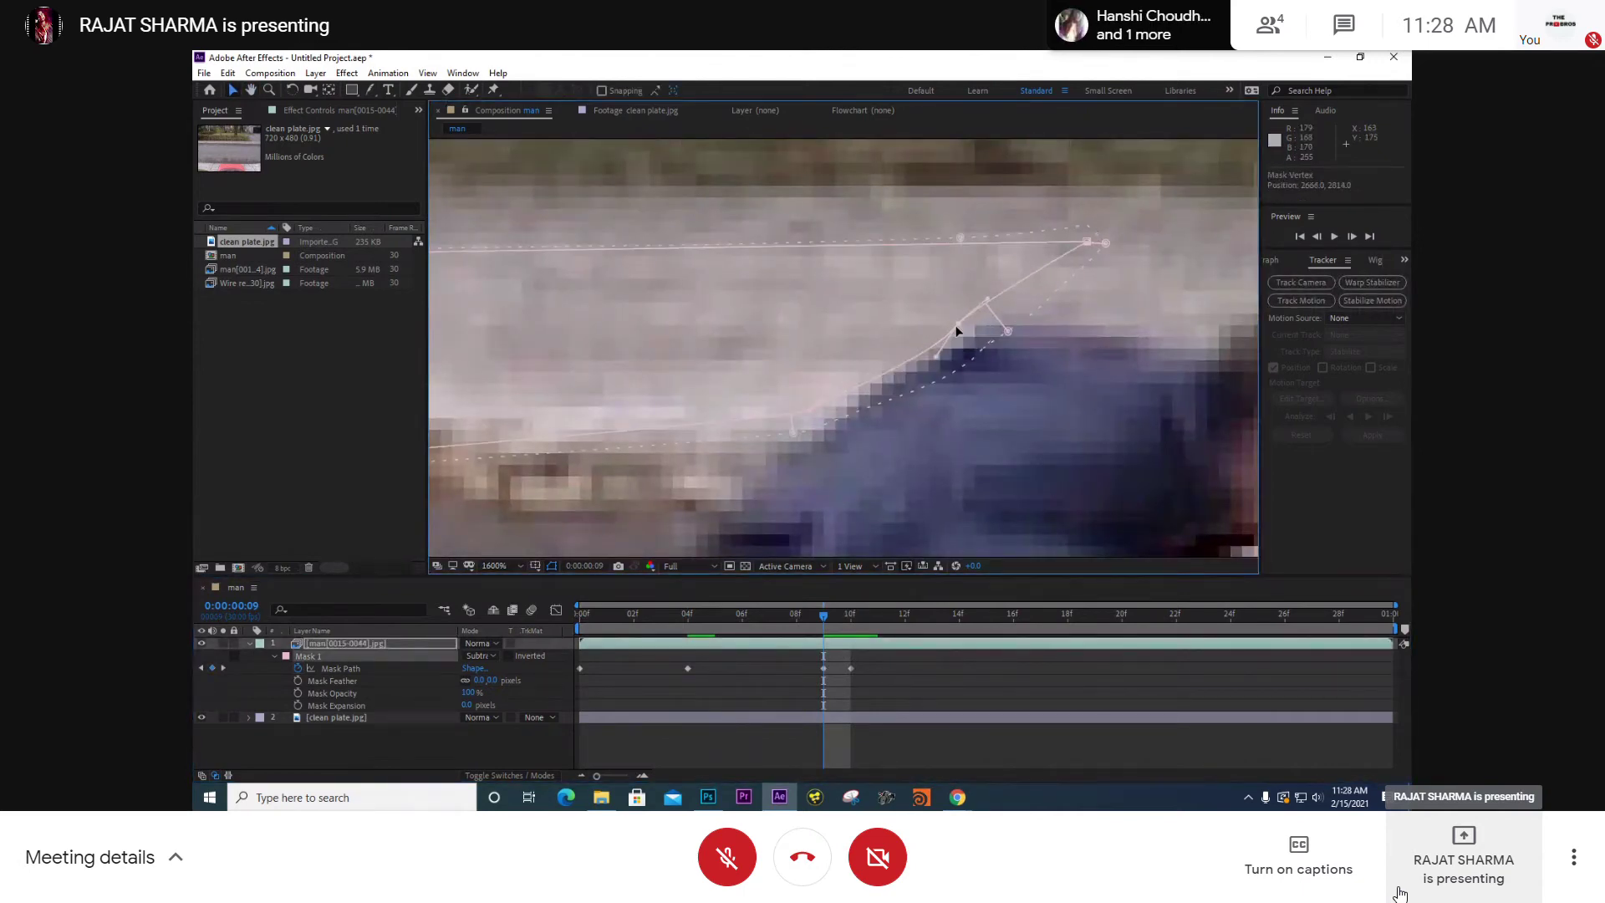
click(1066, 726)
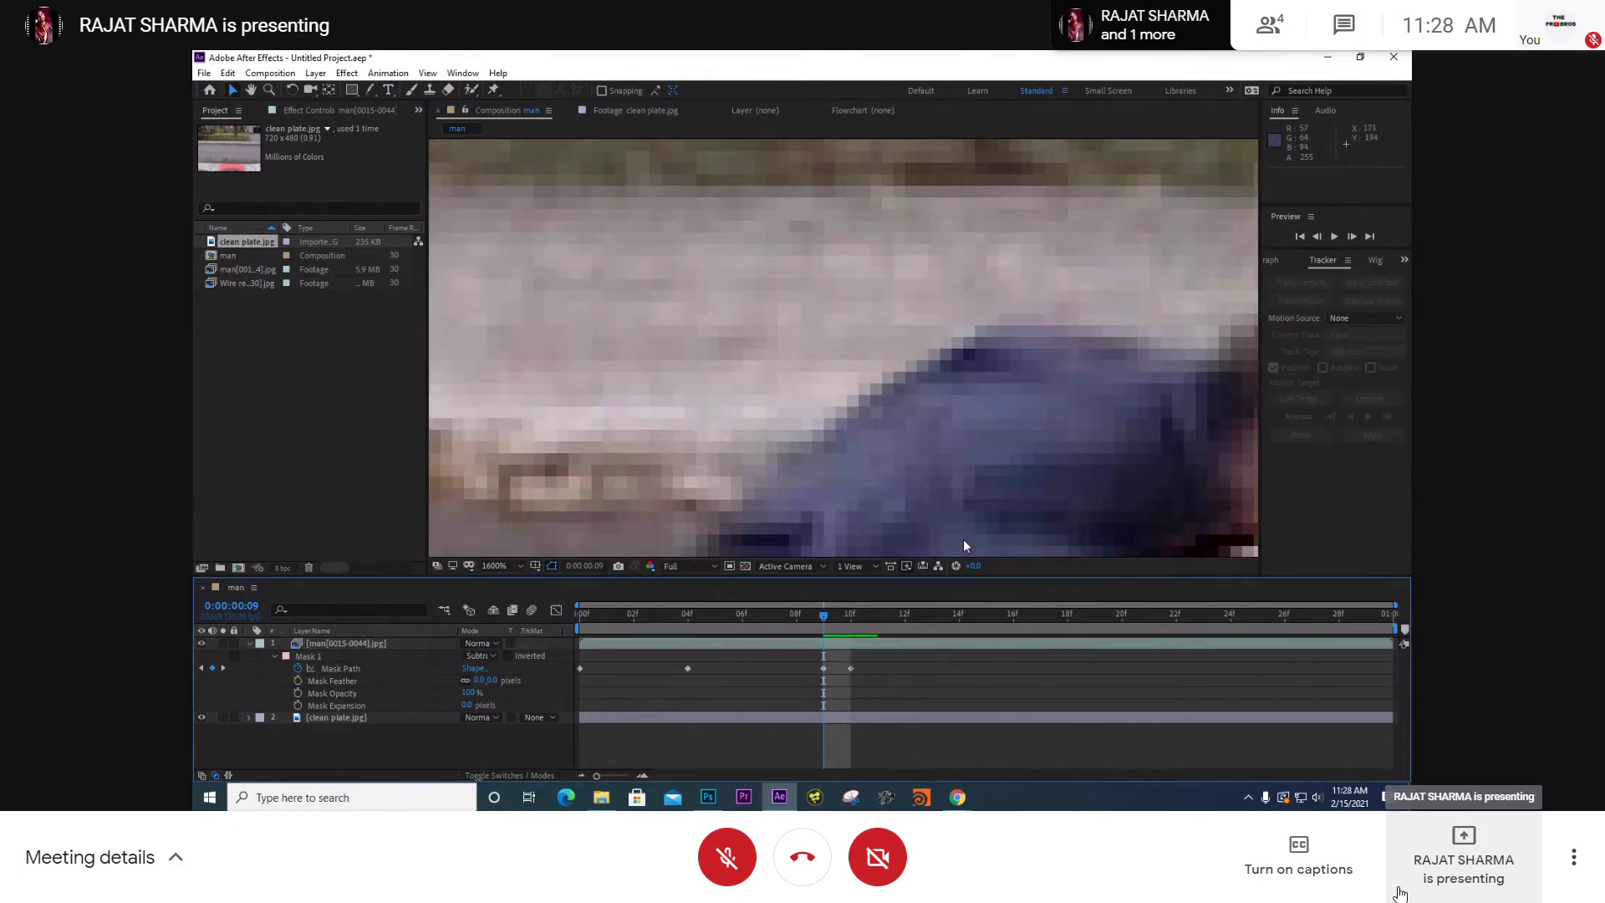
scroll(856, 392, down, 5)
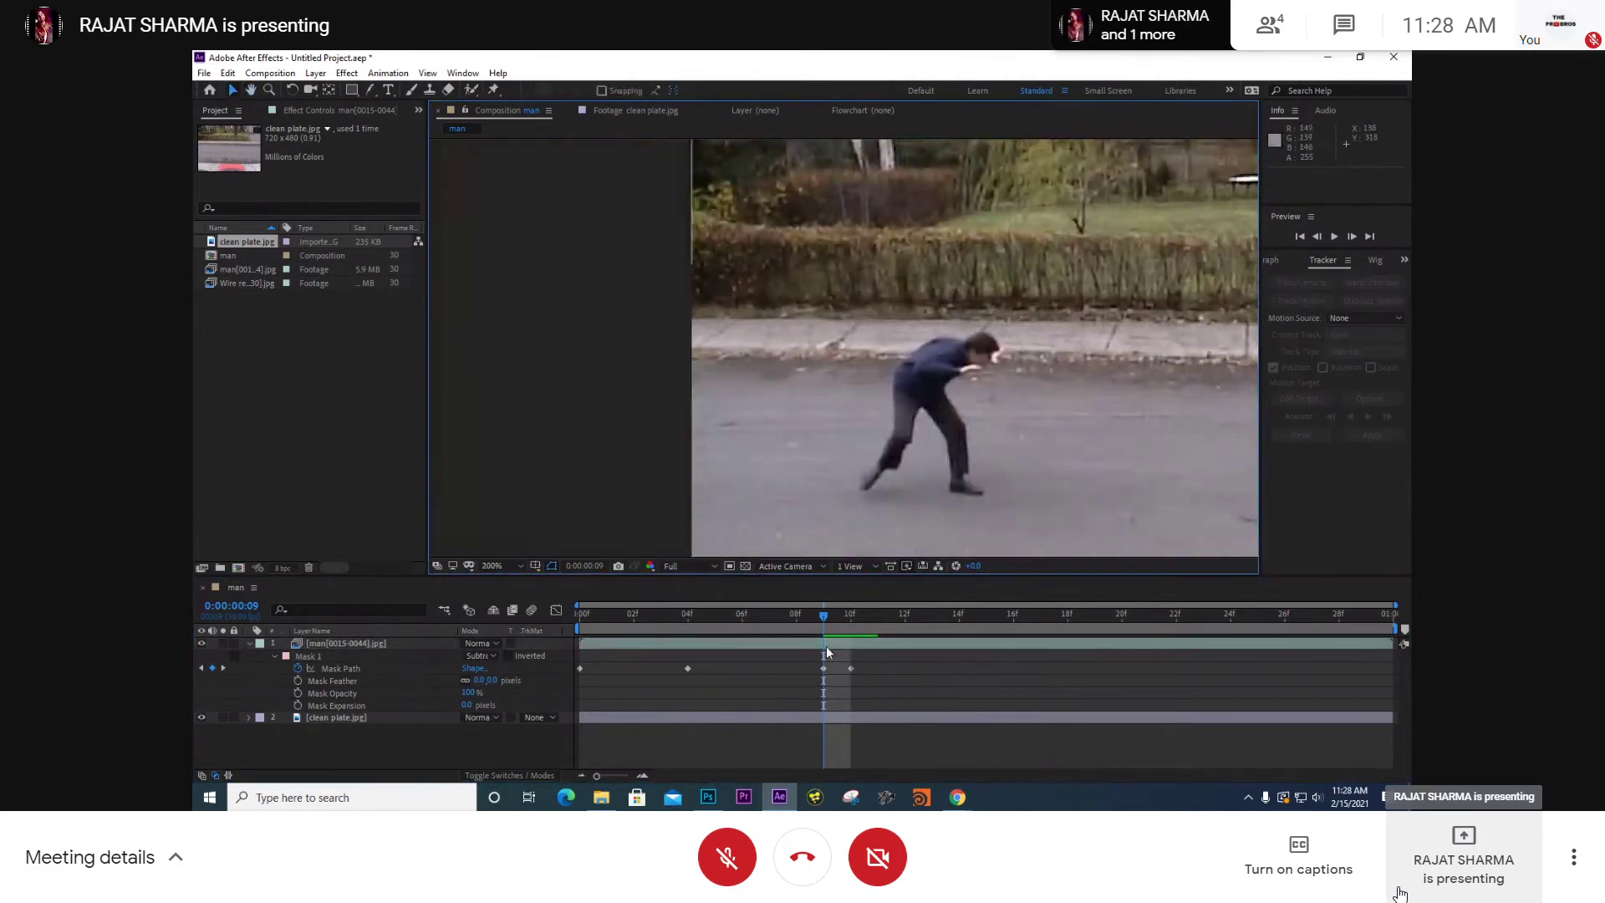
- At the first frame, move the upper corner vertex of the man layer's mask closer to the man's shoulder
drag(823, 623, 541, 640)
scroll(908, 440, up, 2)
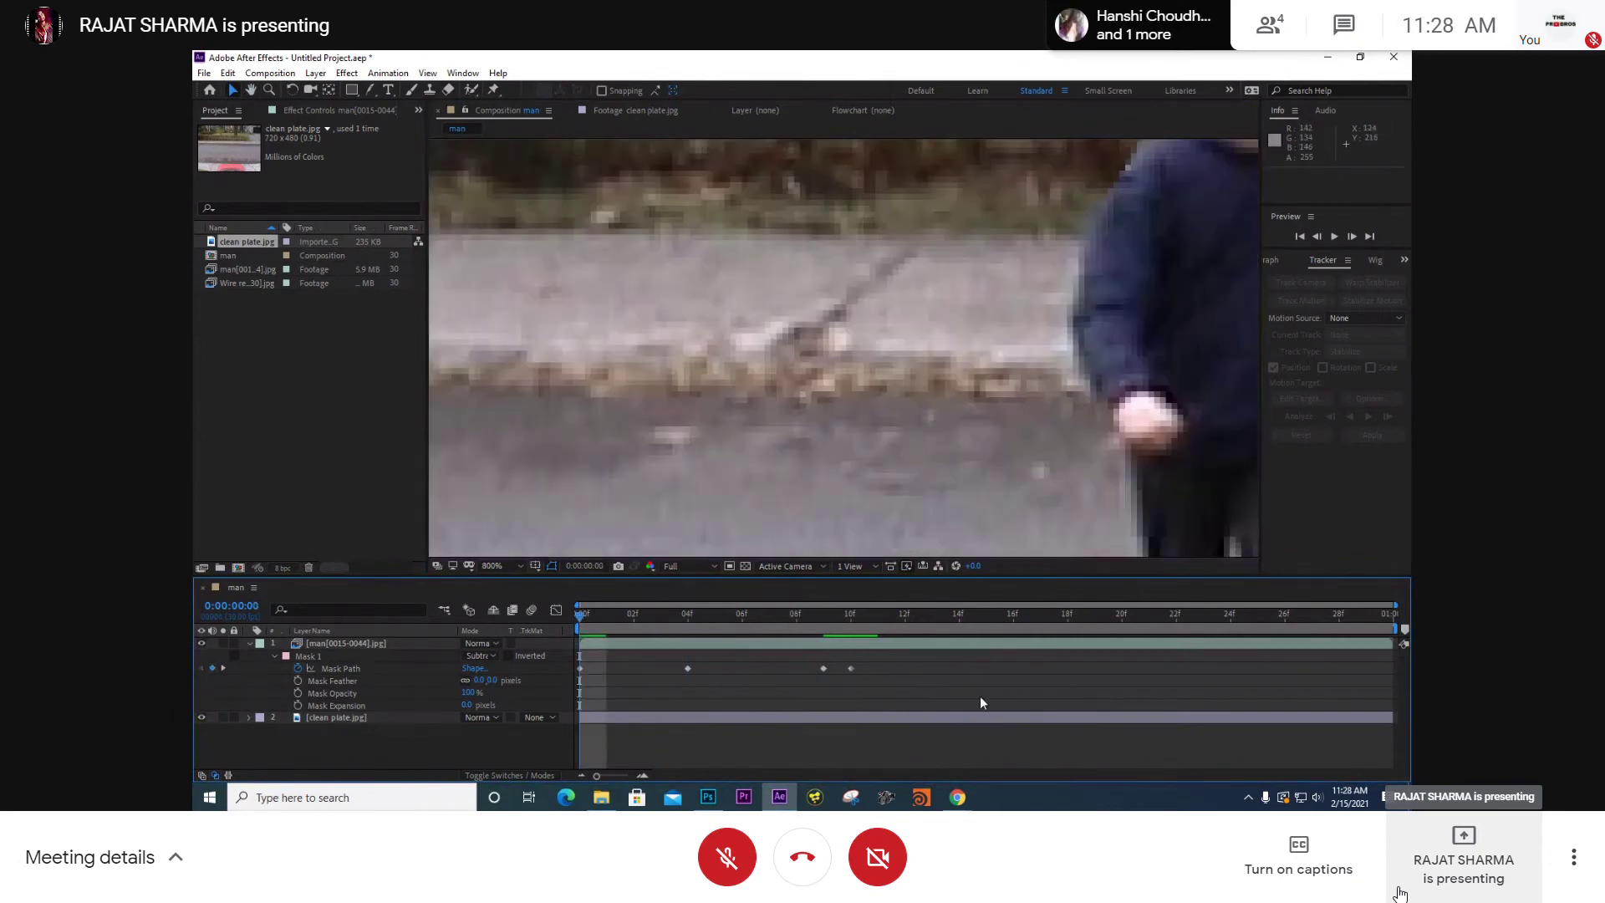
click(973, 645)
drag(1091, 201, 849, 373)
scroll(853, 392, up, 1)
click(826, 459)
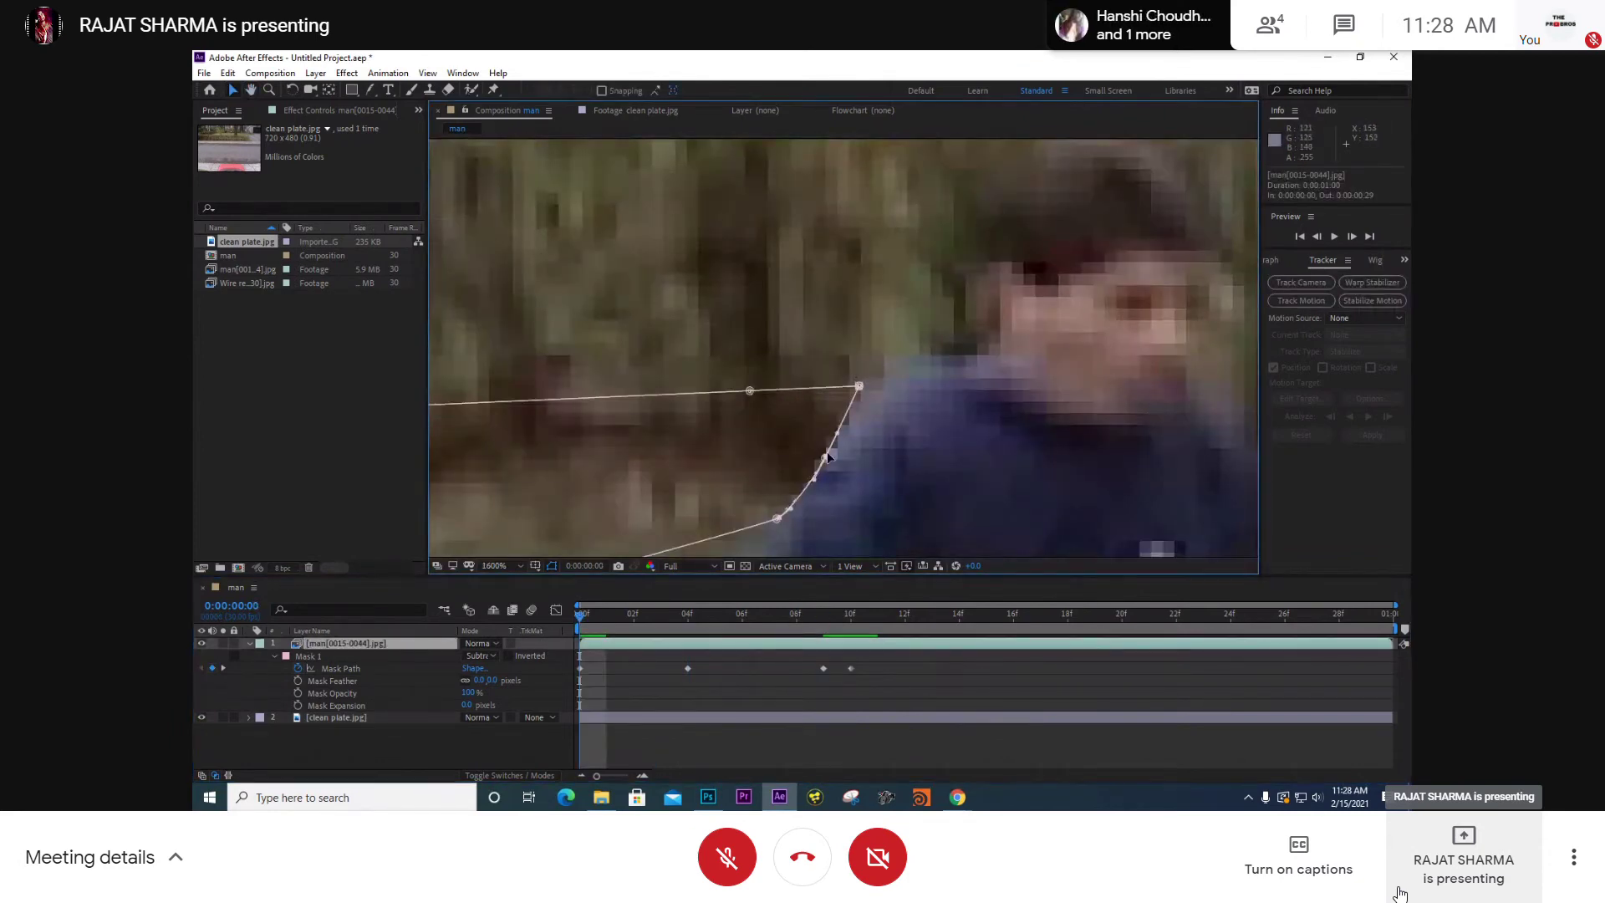
key(ctrl+z)
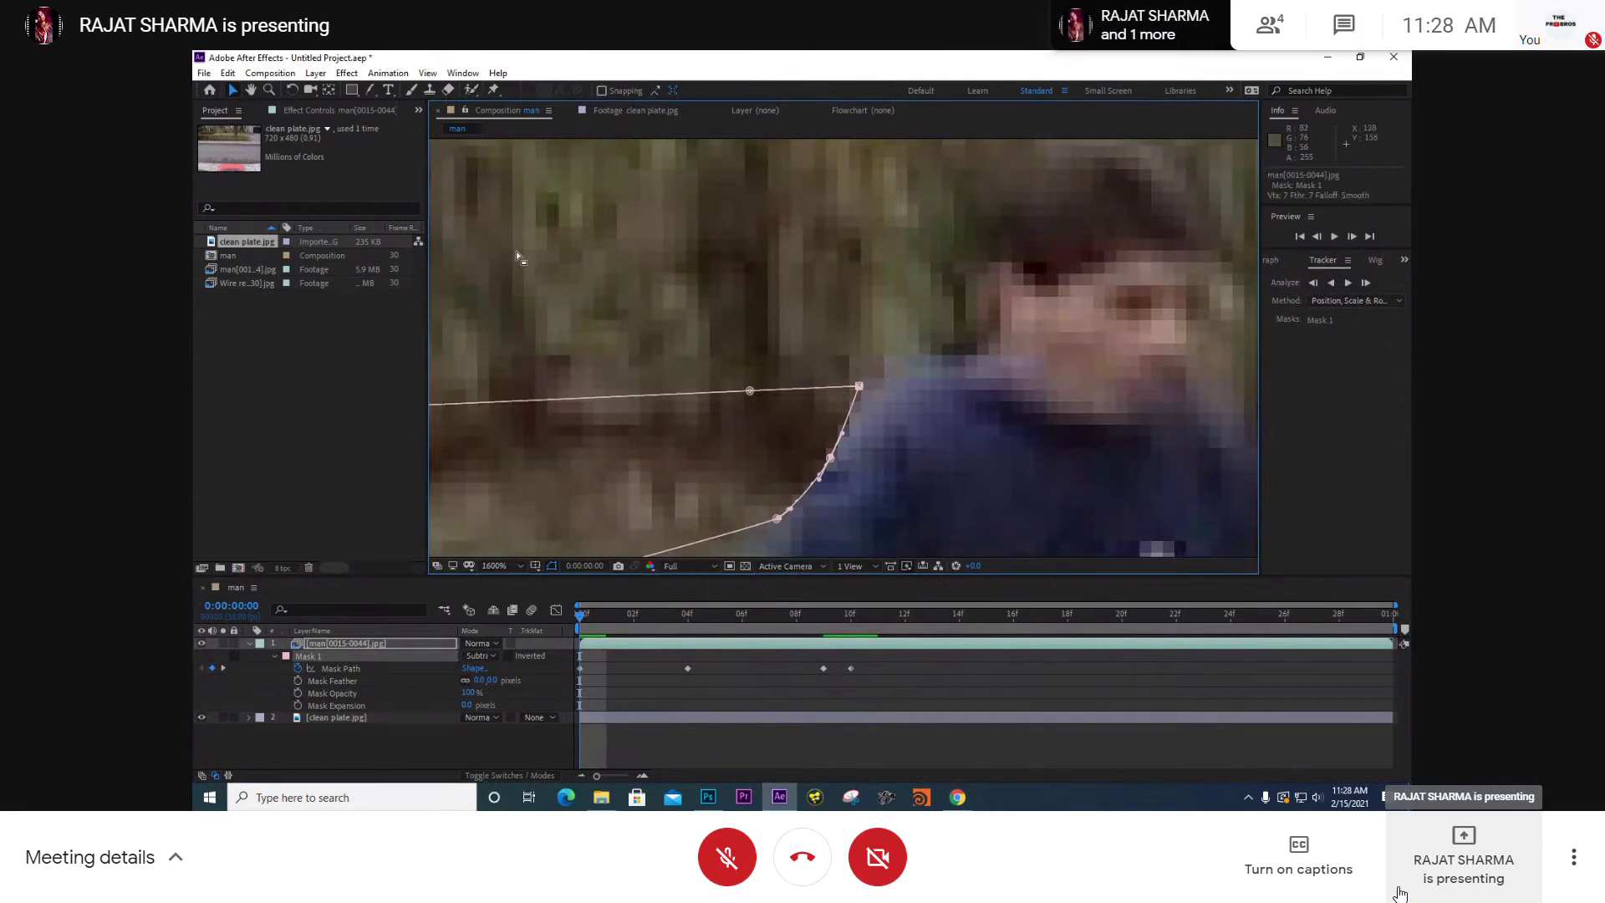
click(370, 89)
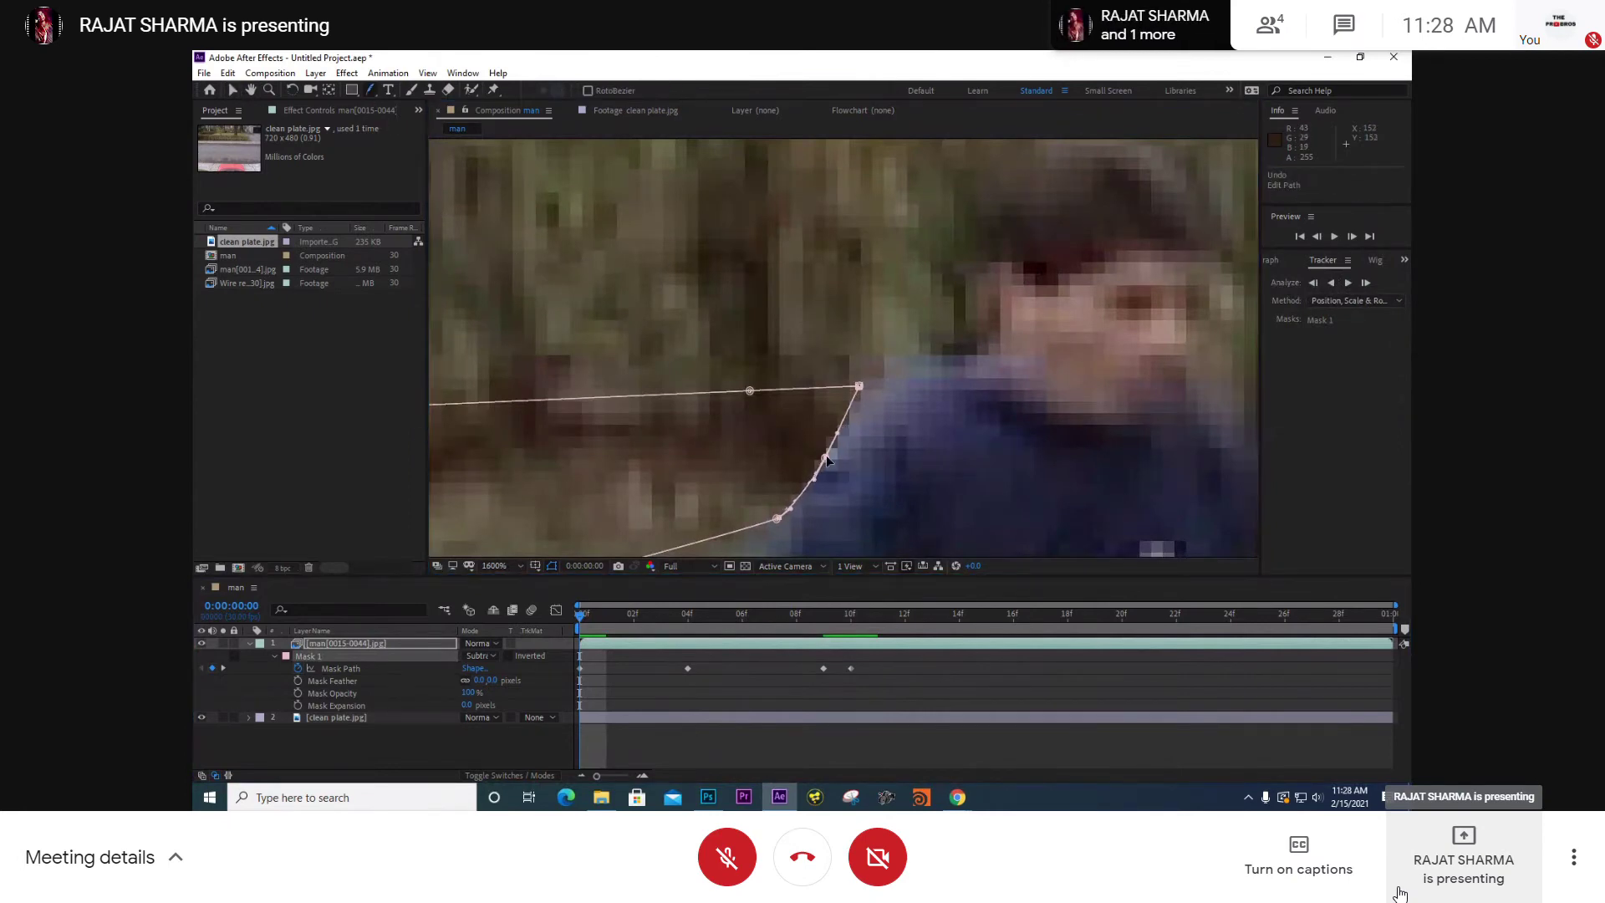
drag(859, 386, 873, 374)
scroll(830, 468, down, 3)
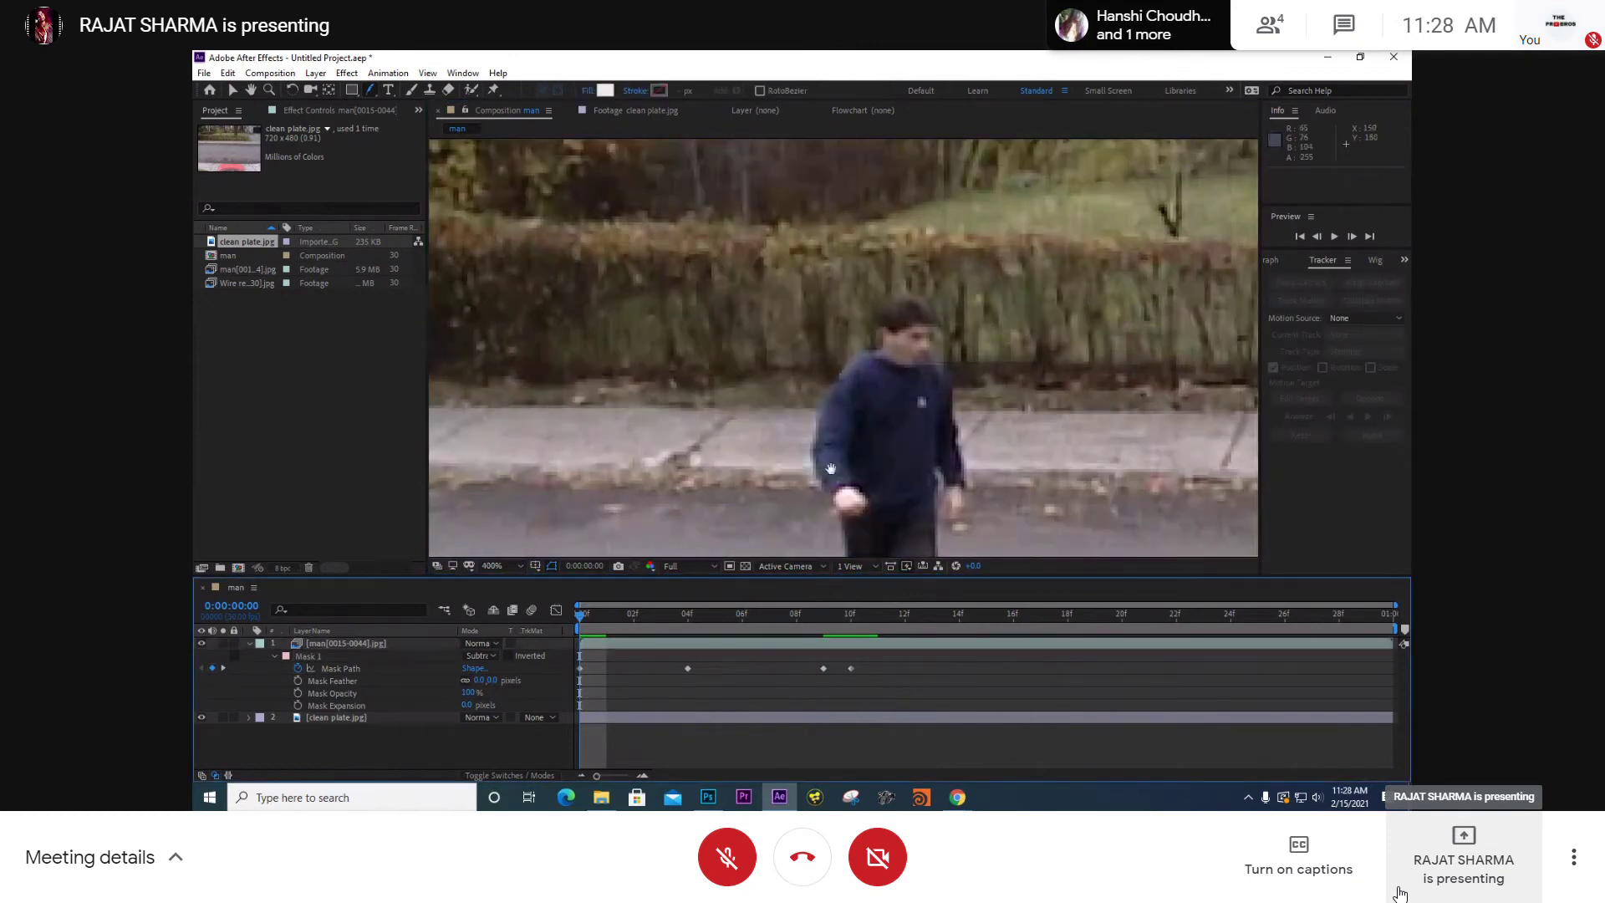
- At frame 5, adjust the upper outer corner vertex of the man layer's mask, beyond the edge of the footage
drag(672, 625, 714, 629)
click(703, 644)
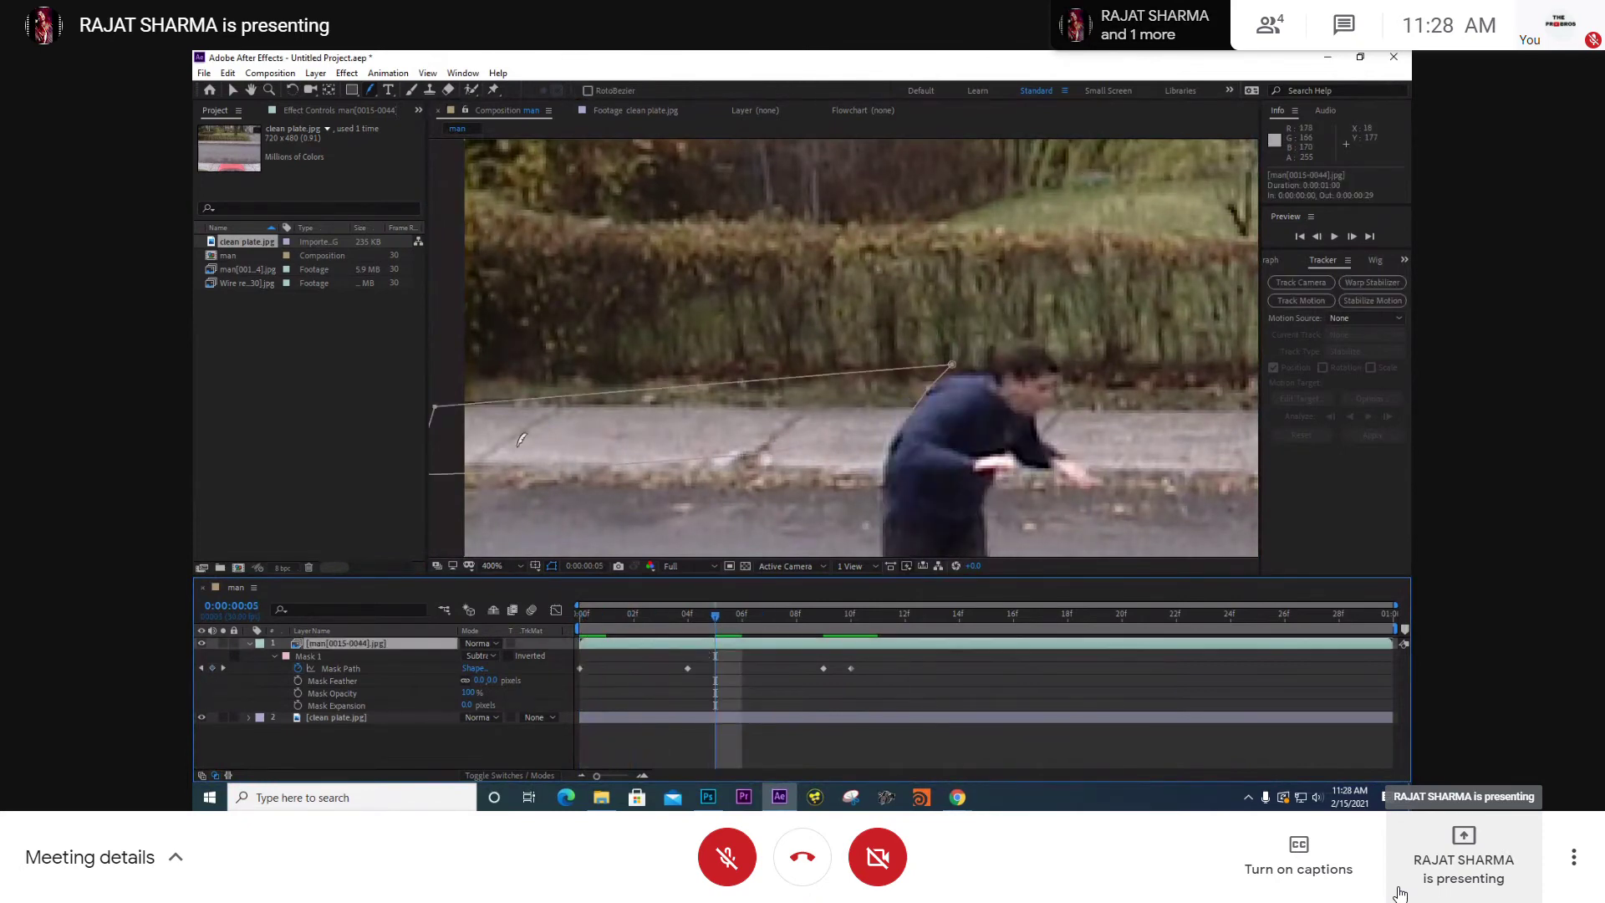
key(h)
drag(524, 421, 585, 400)
key(g)
click(497, 385)
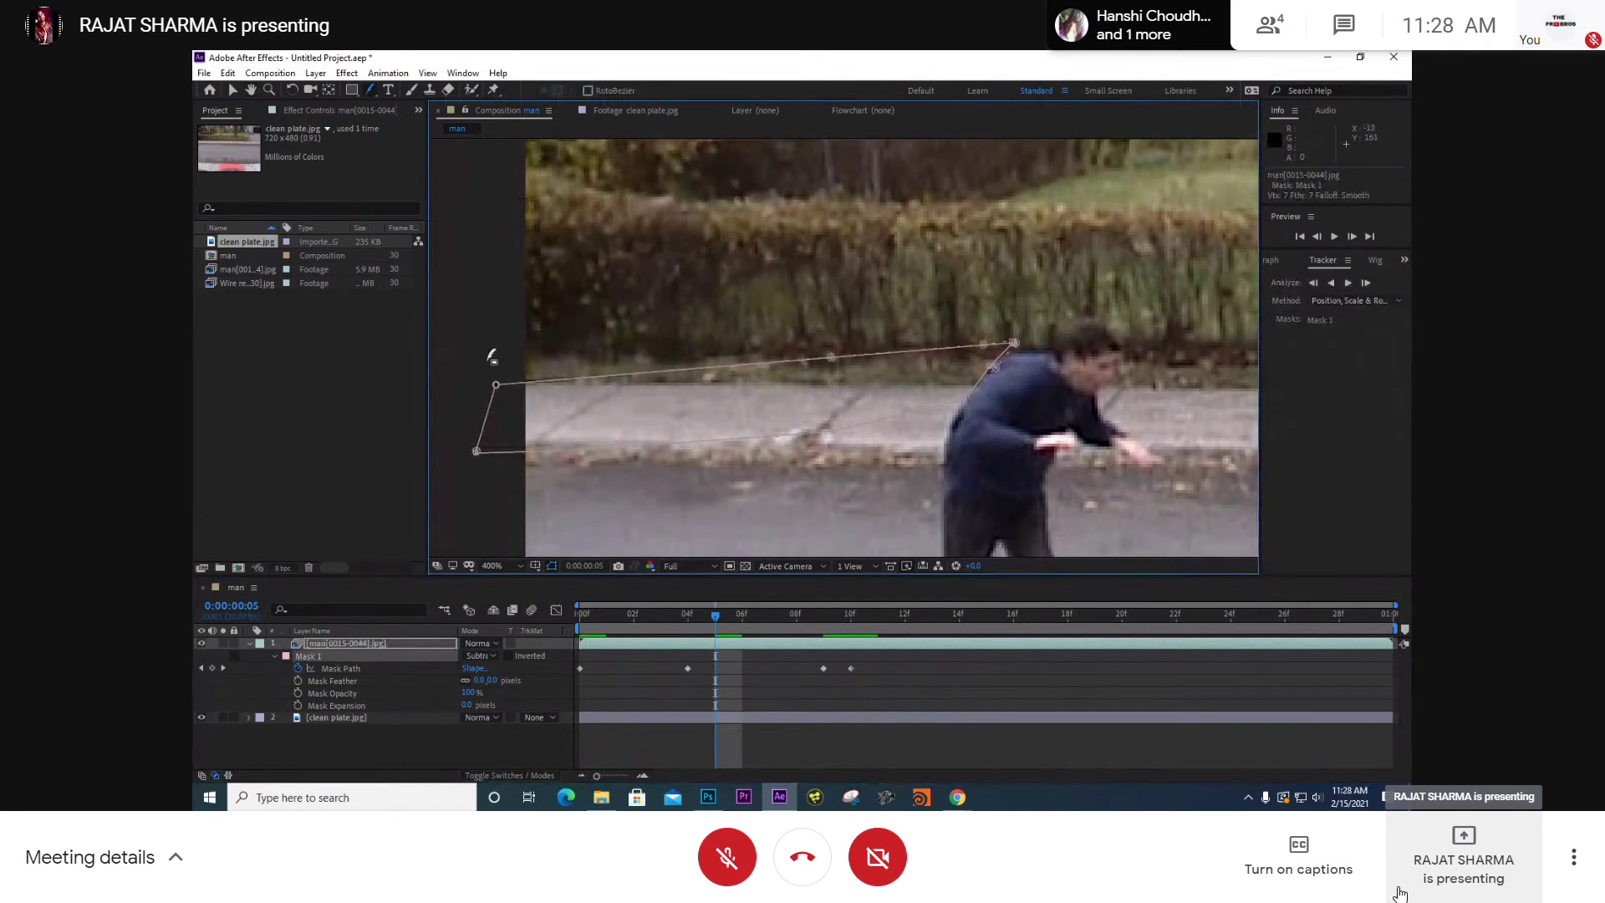
key(v)
click(497, 386)
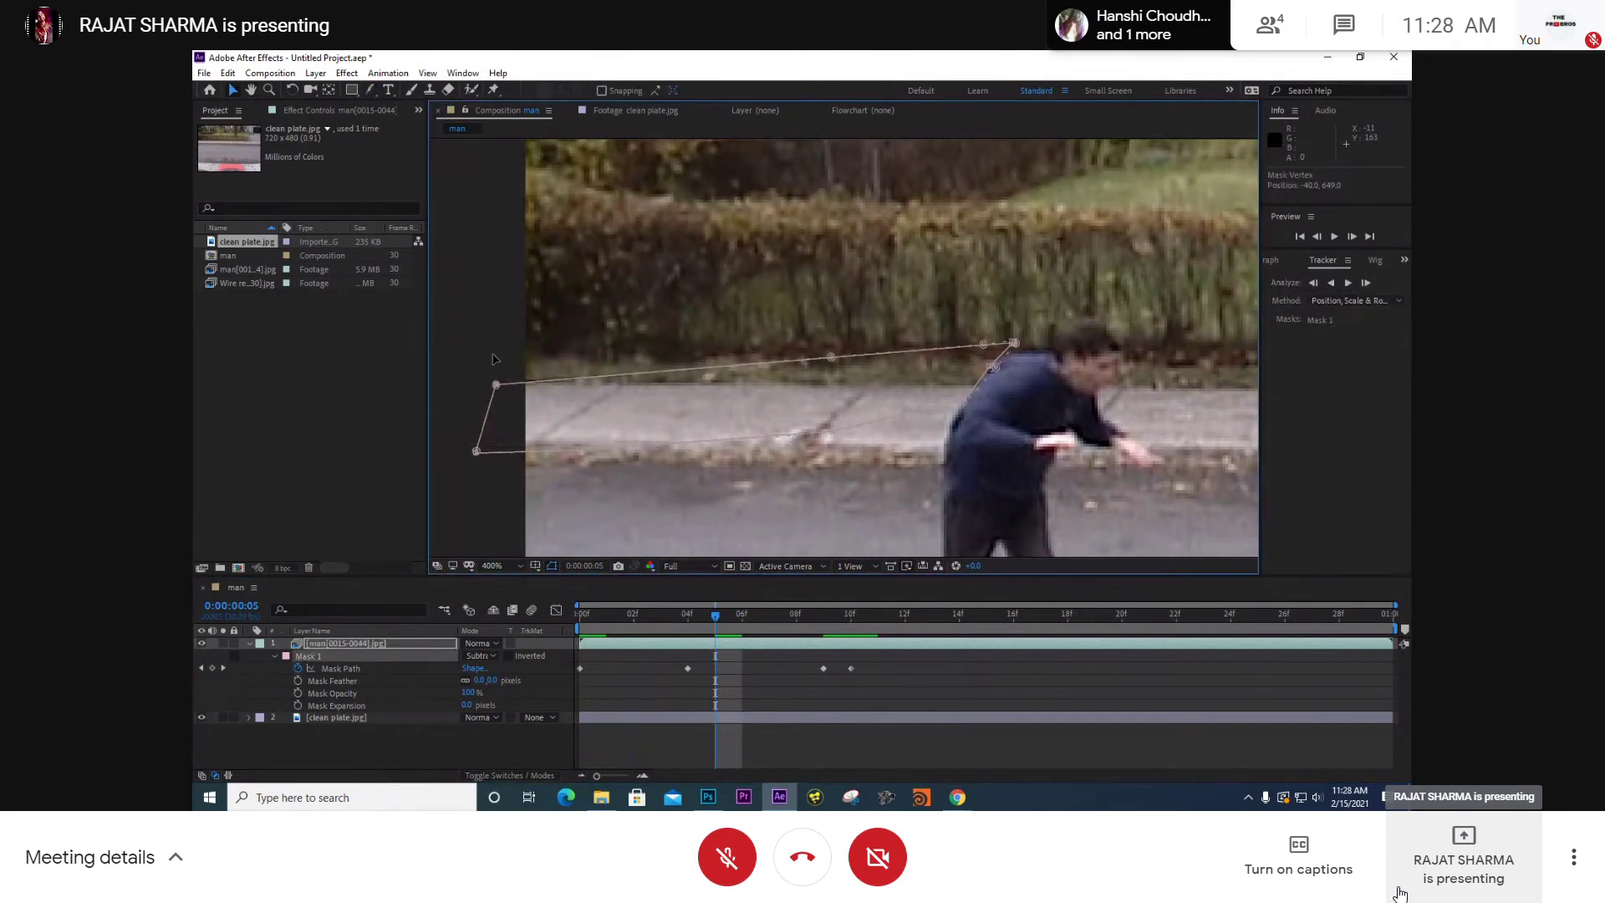
click(755, 673)
- Review the wire removal from frame 6 onward and stop at frame 20, where the mask crosses the man
mouse_move(716, 614)
mouse_down()
mouse_move(620, 615)
mouse_move(786, 615)
mouse_move(741, 616)
mouse_up()
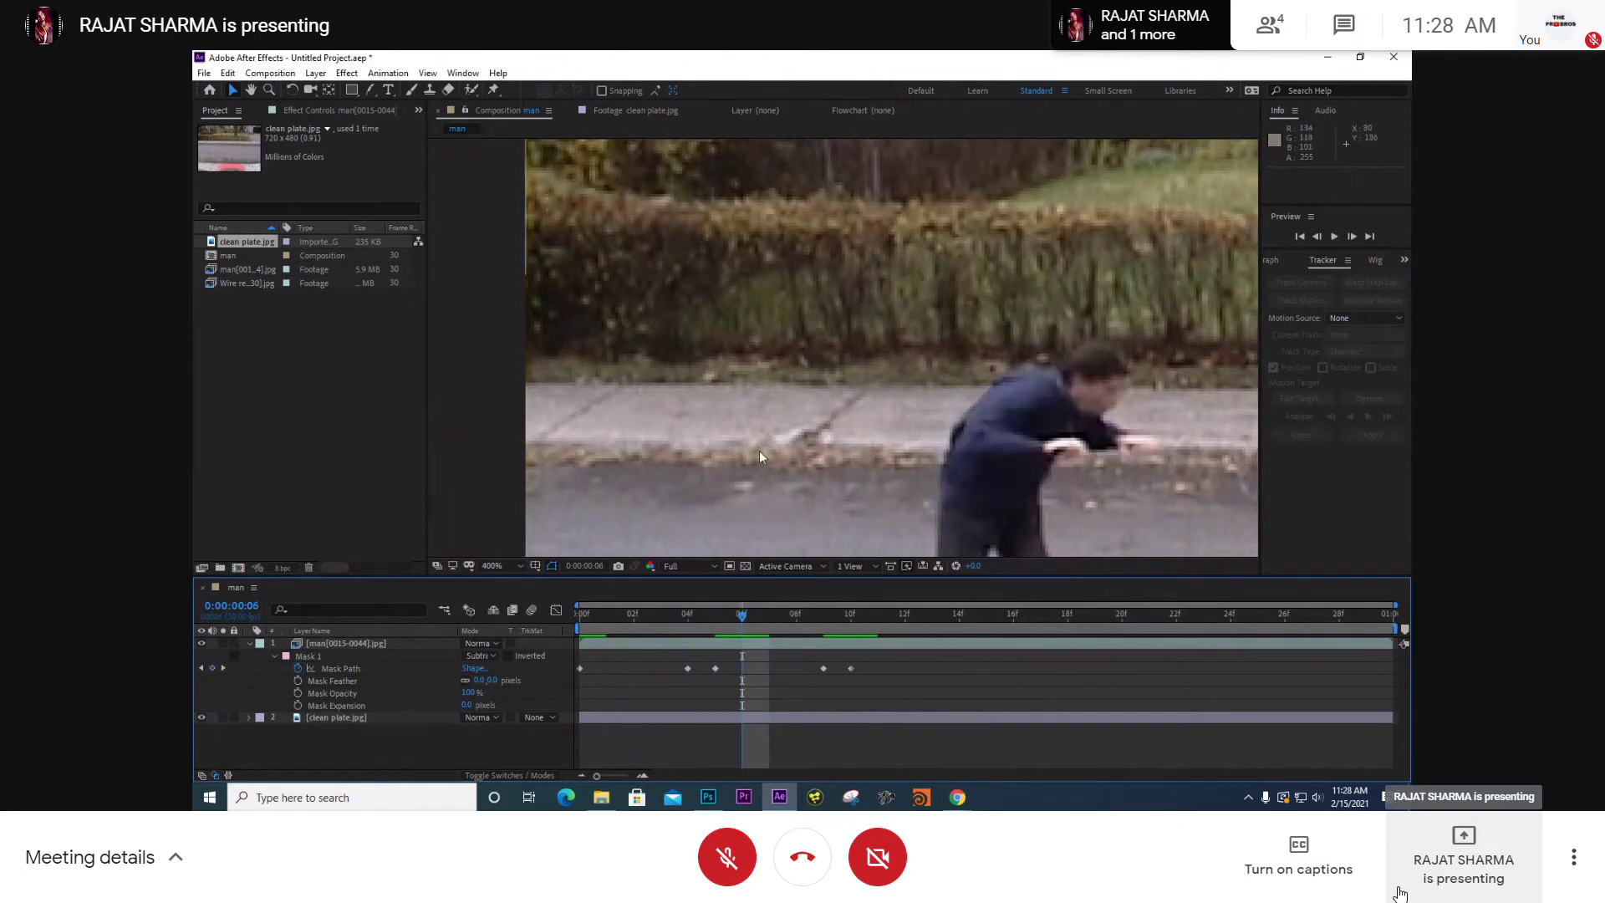
scroll(759, 450, down, 4)
click(823, 622)
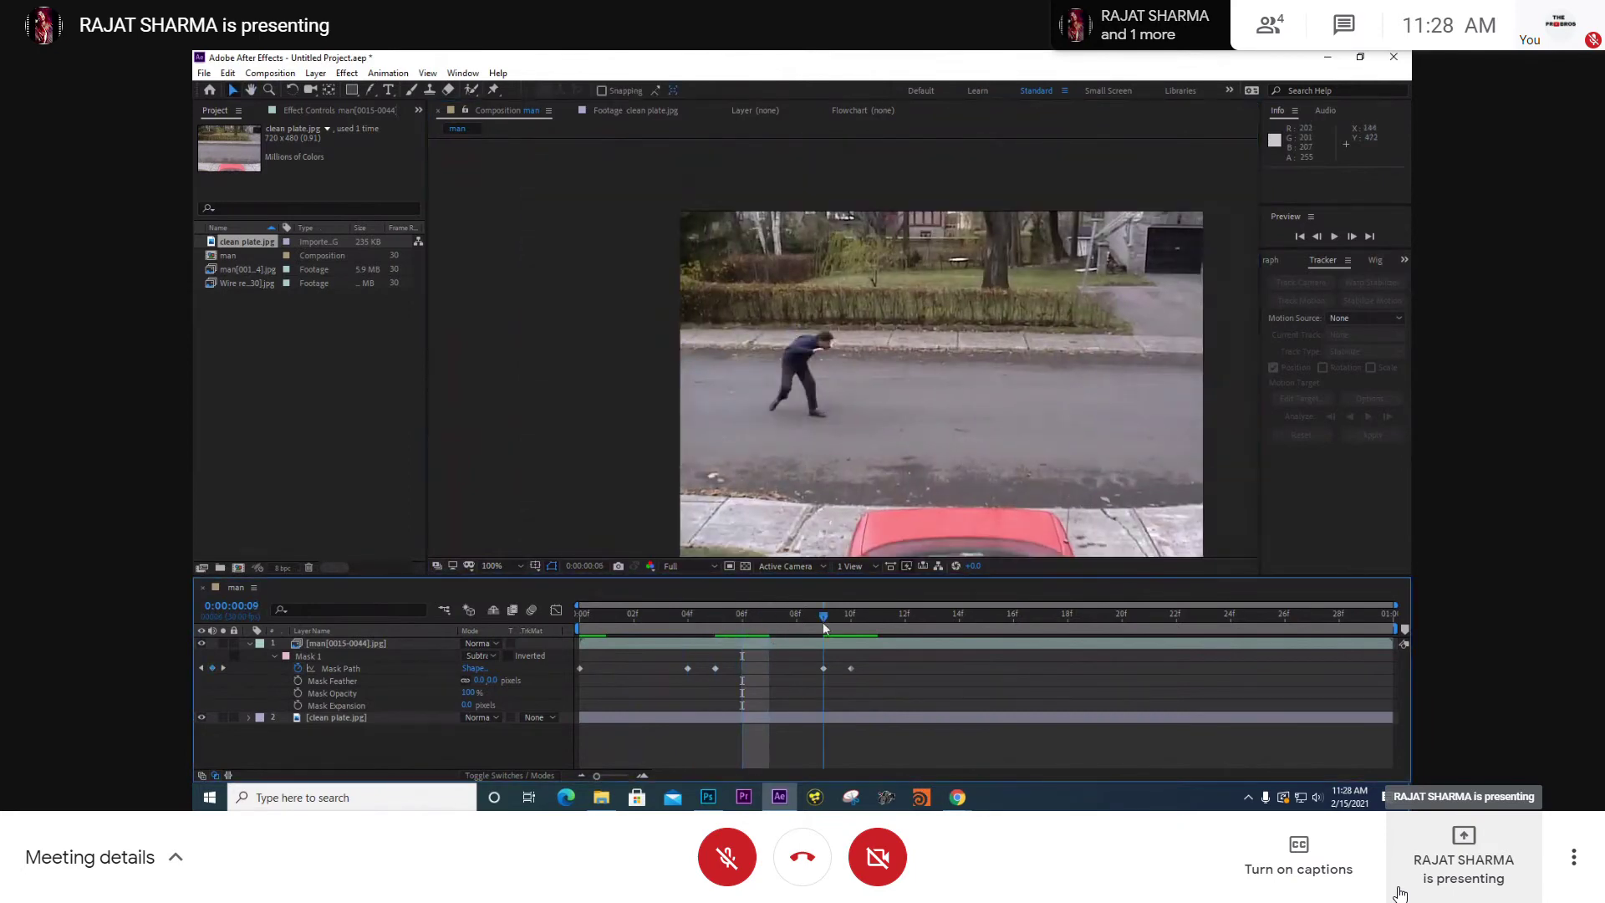
drag(830, 627, 1035, 675)
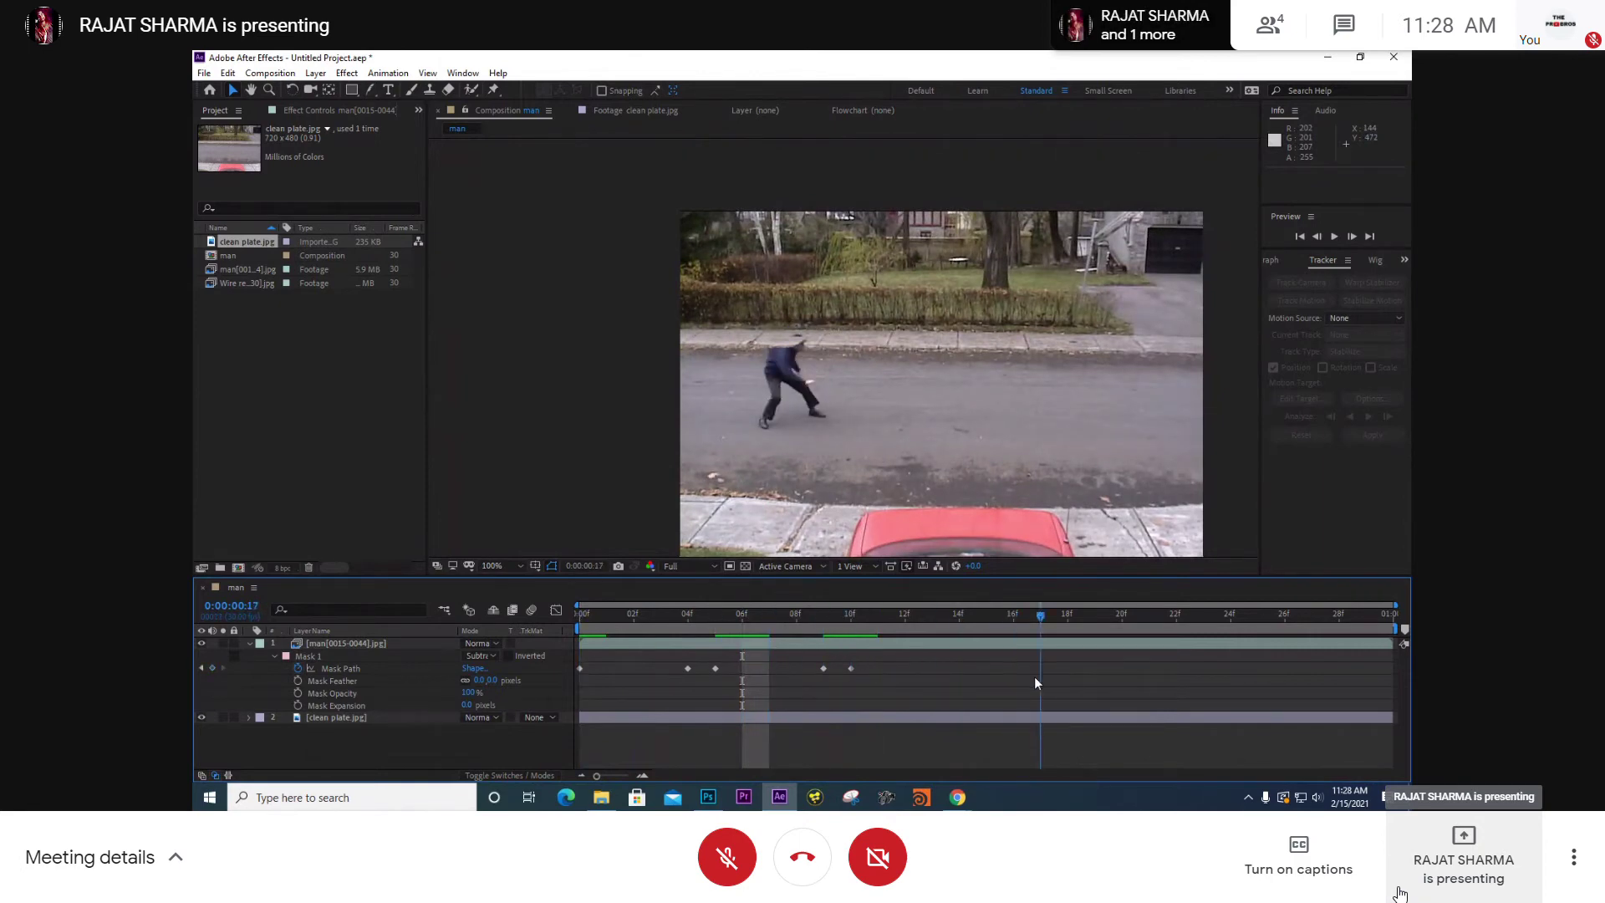
key(space)
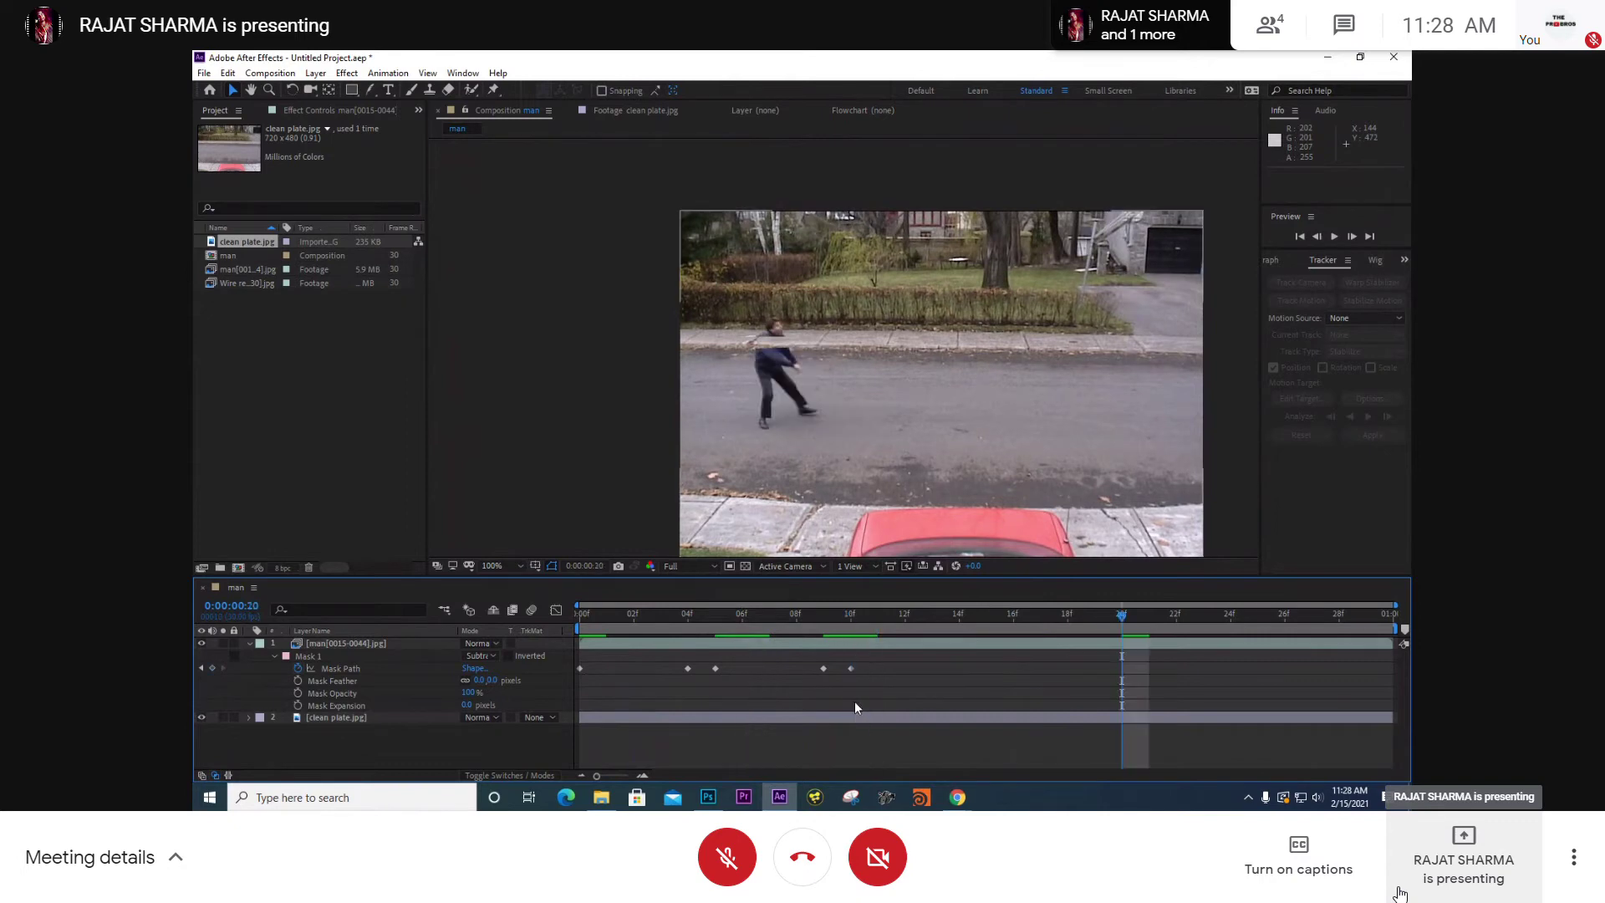
scroll(656, 341, up, 1)
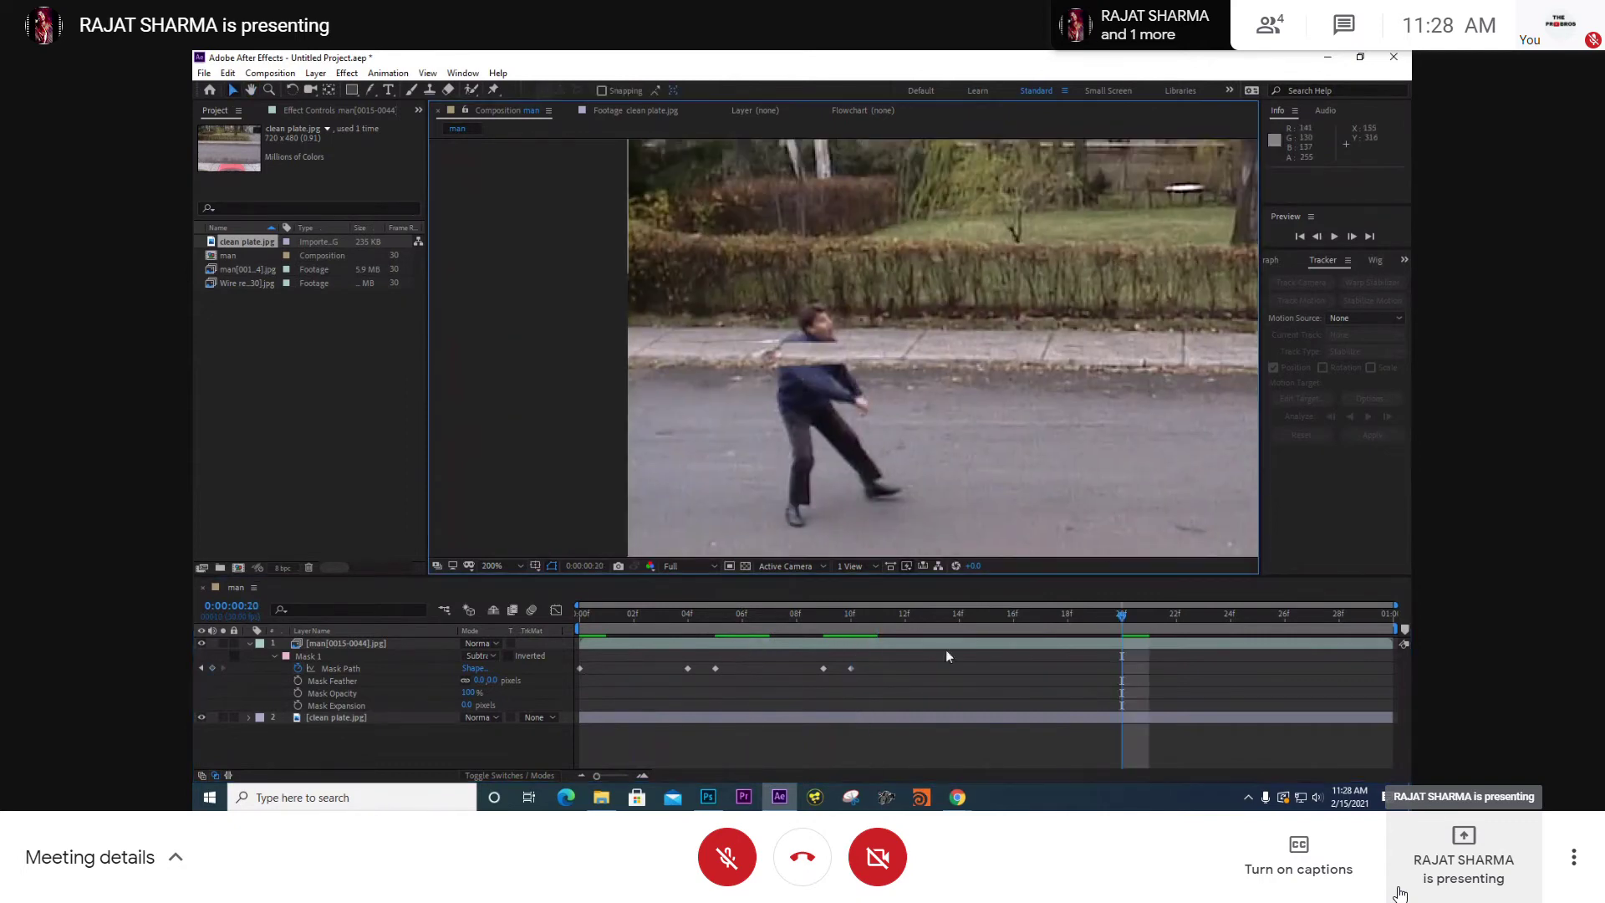
- At frame 20, select the man layer's mask and adjust the points along its upper and lower edges
click(946, 649)
scroll(686, 334, up, 2)
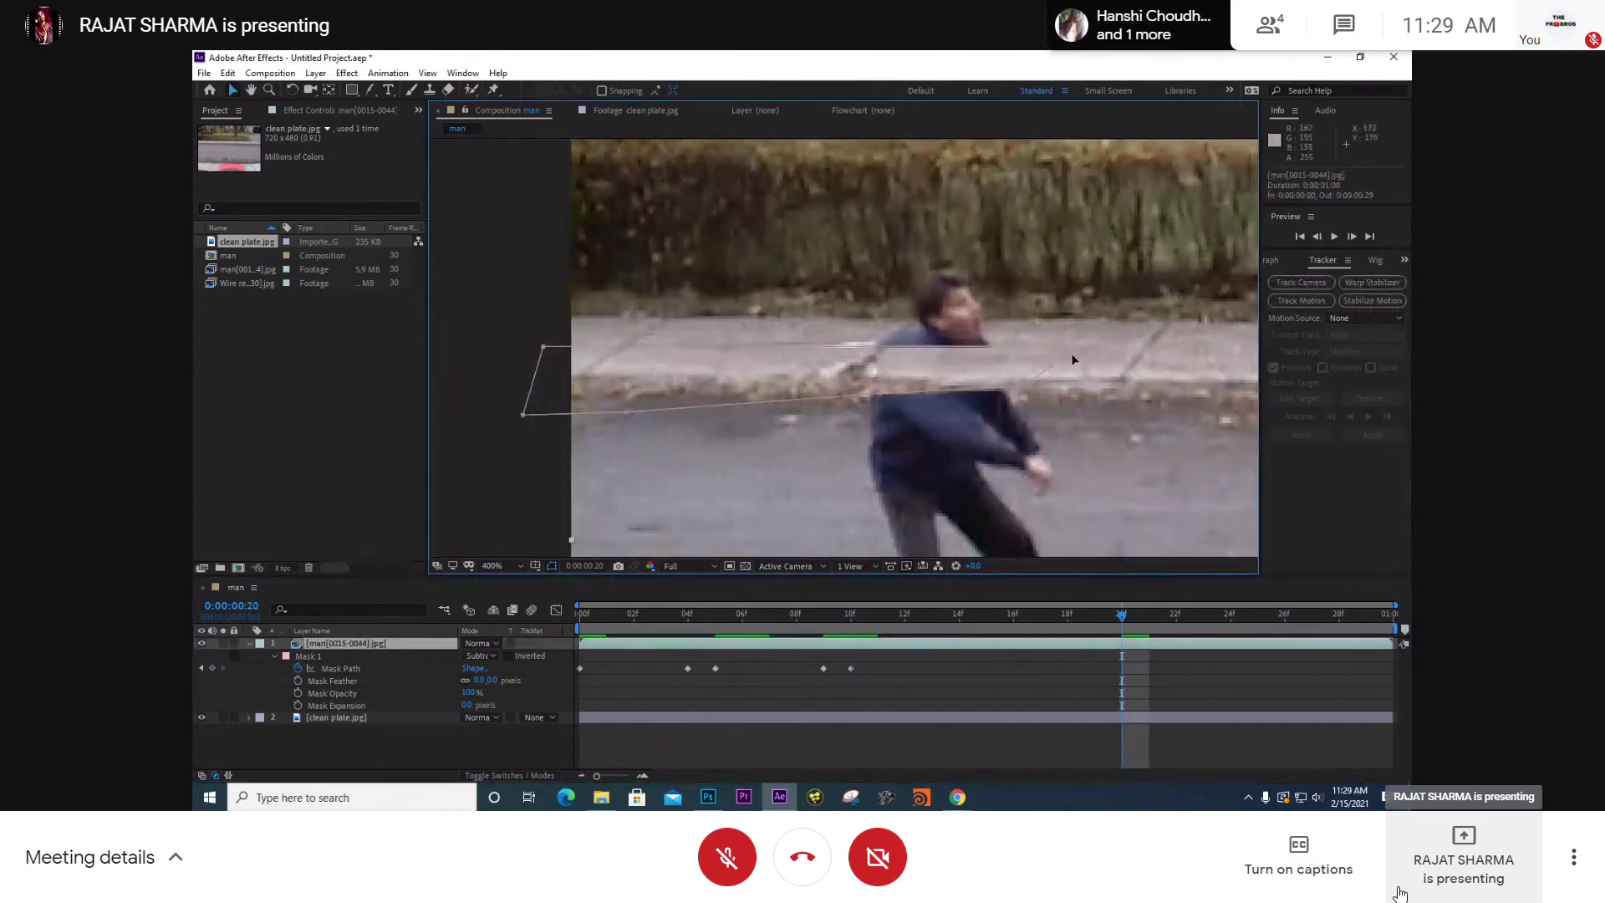
click(1090, 343)
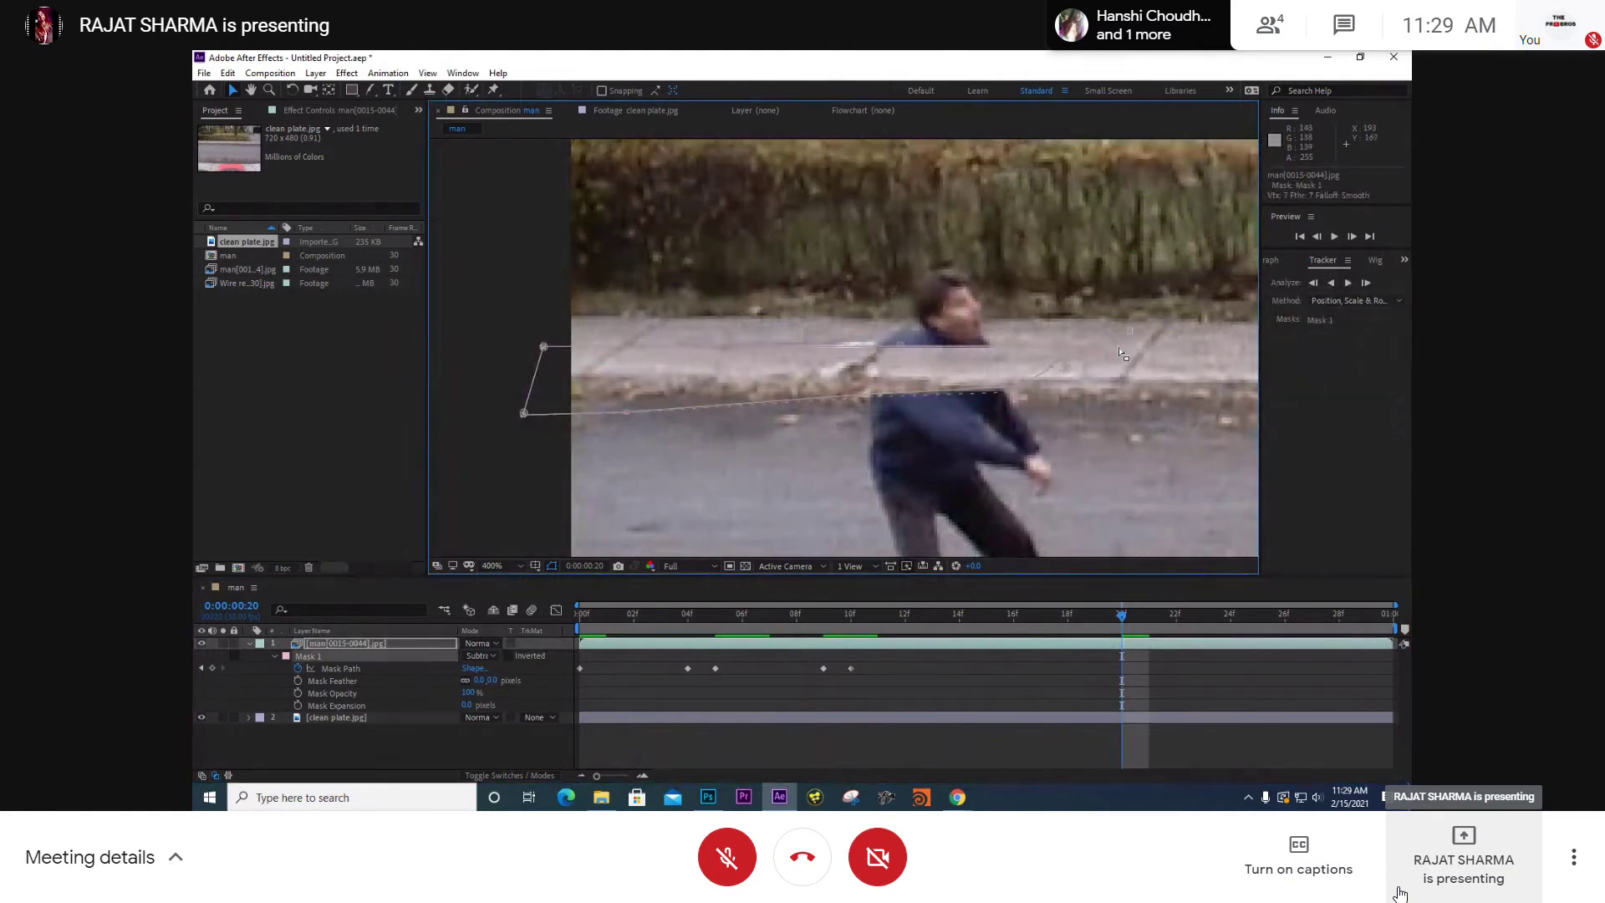
drag(1036, 410, 953, 396)
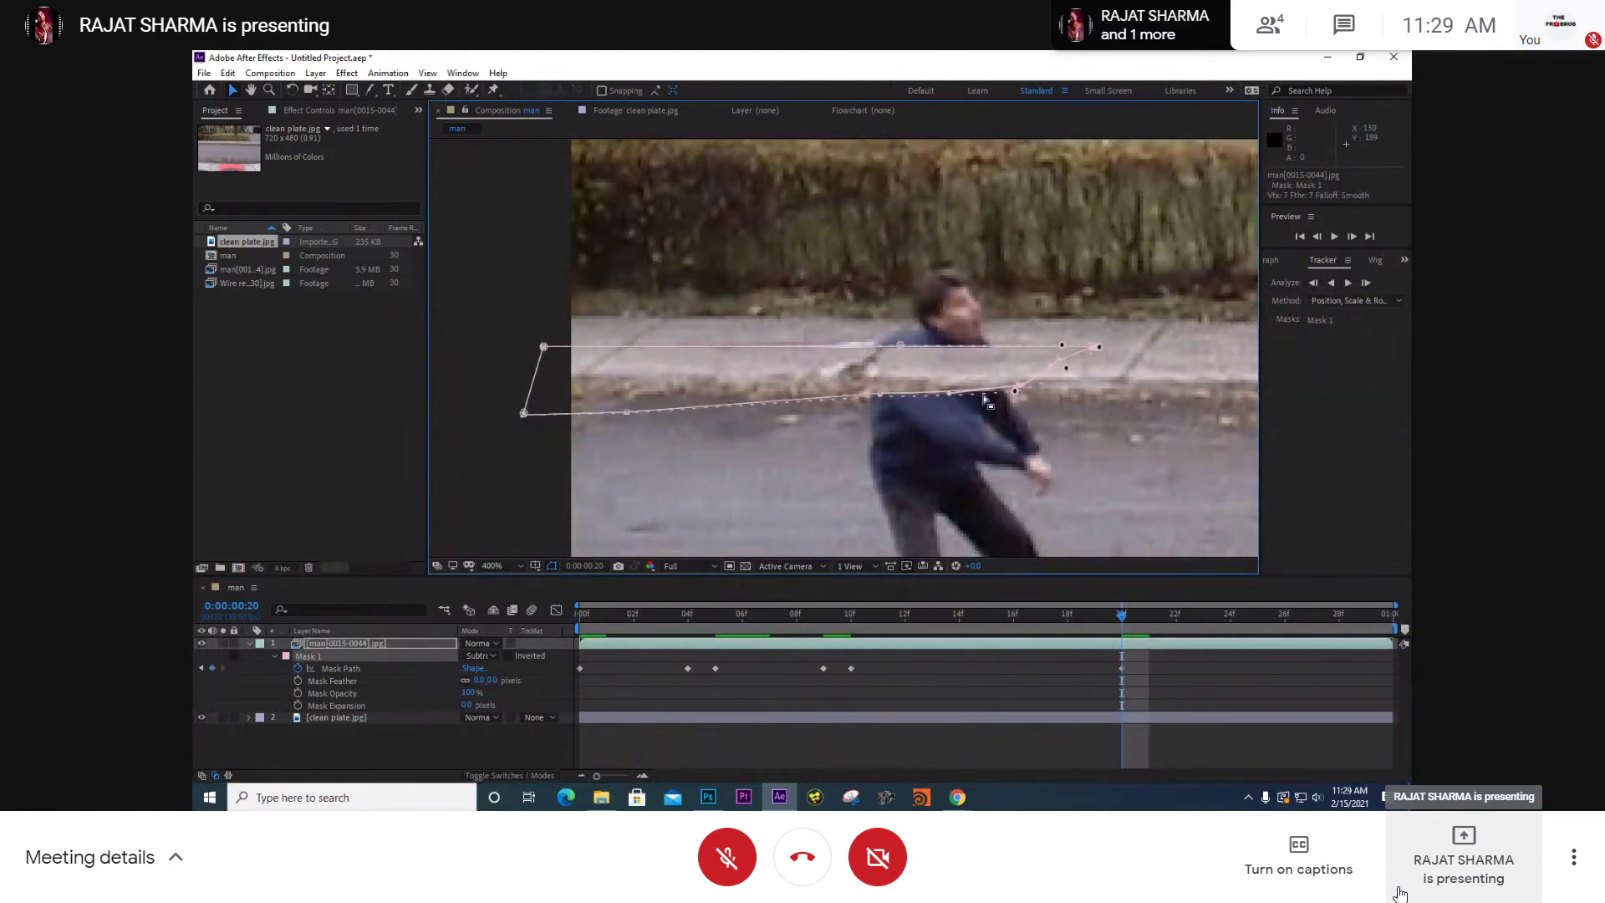
key(ctrl+z)
click(861, 347)
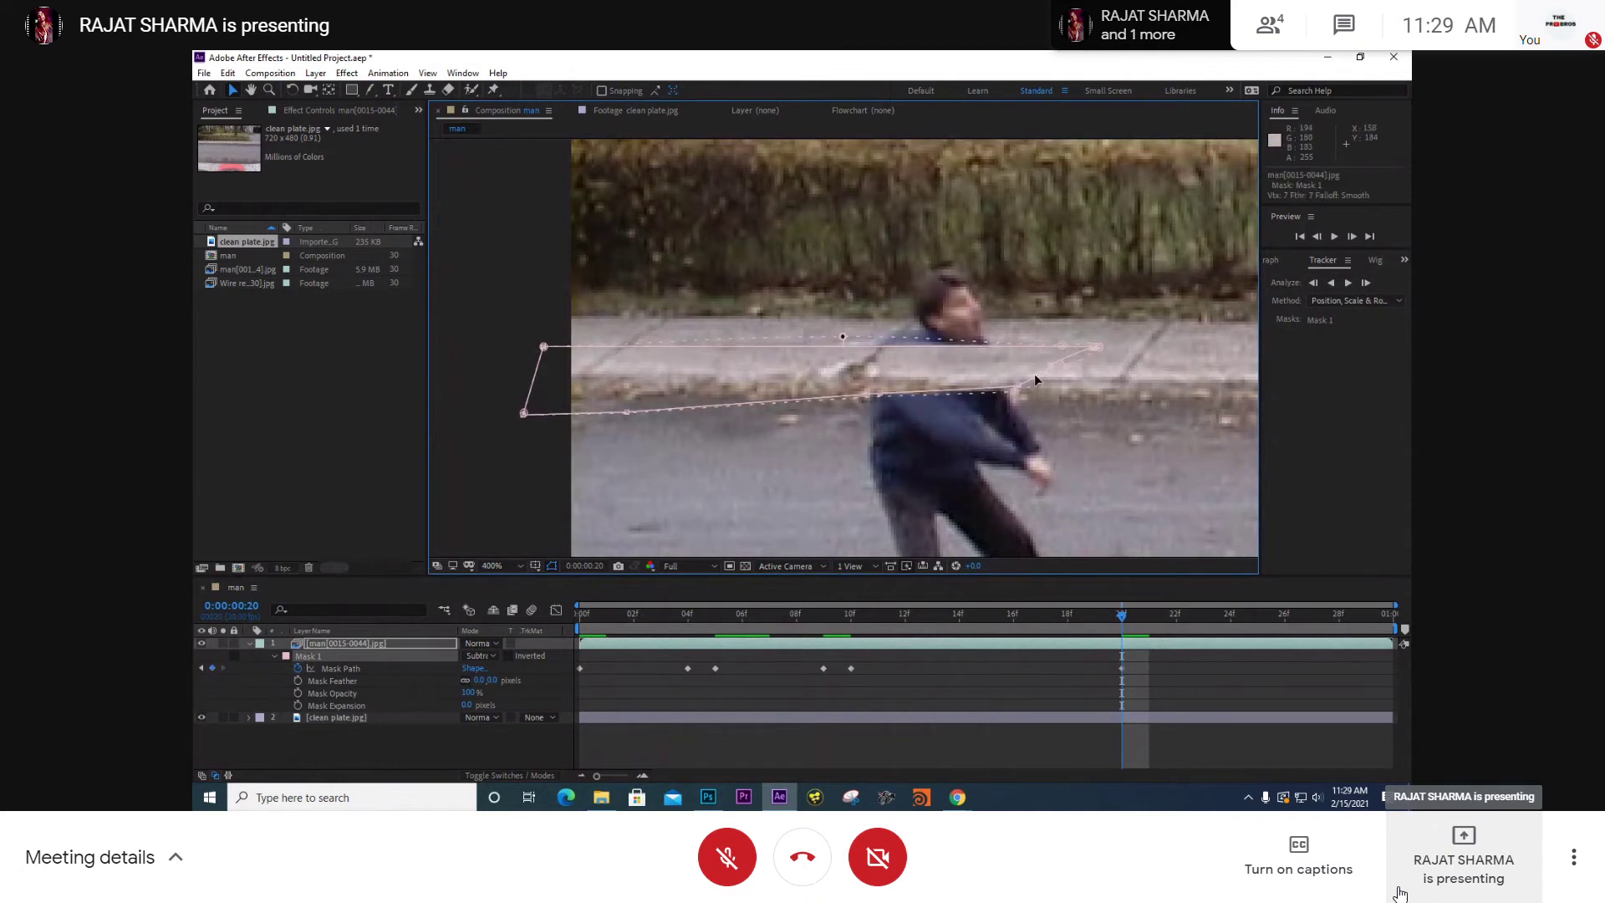
click(751, 405)
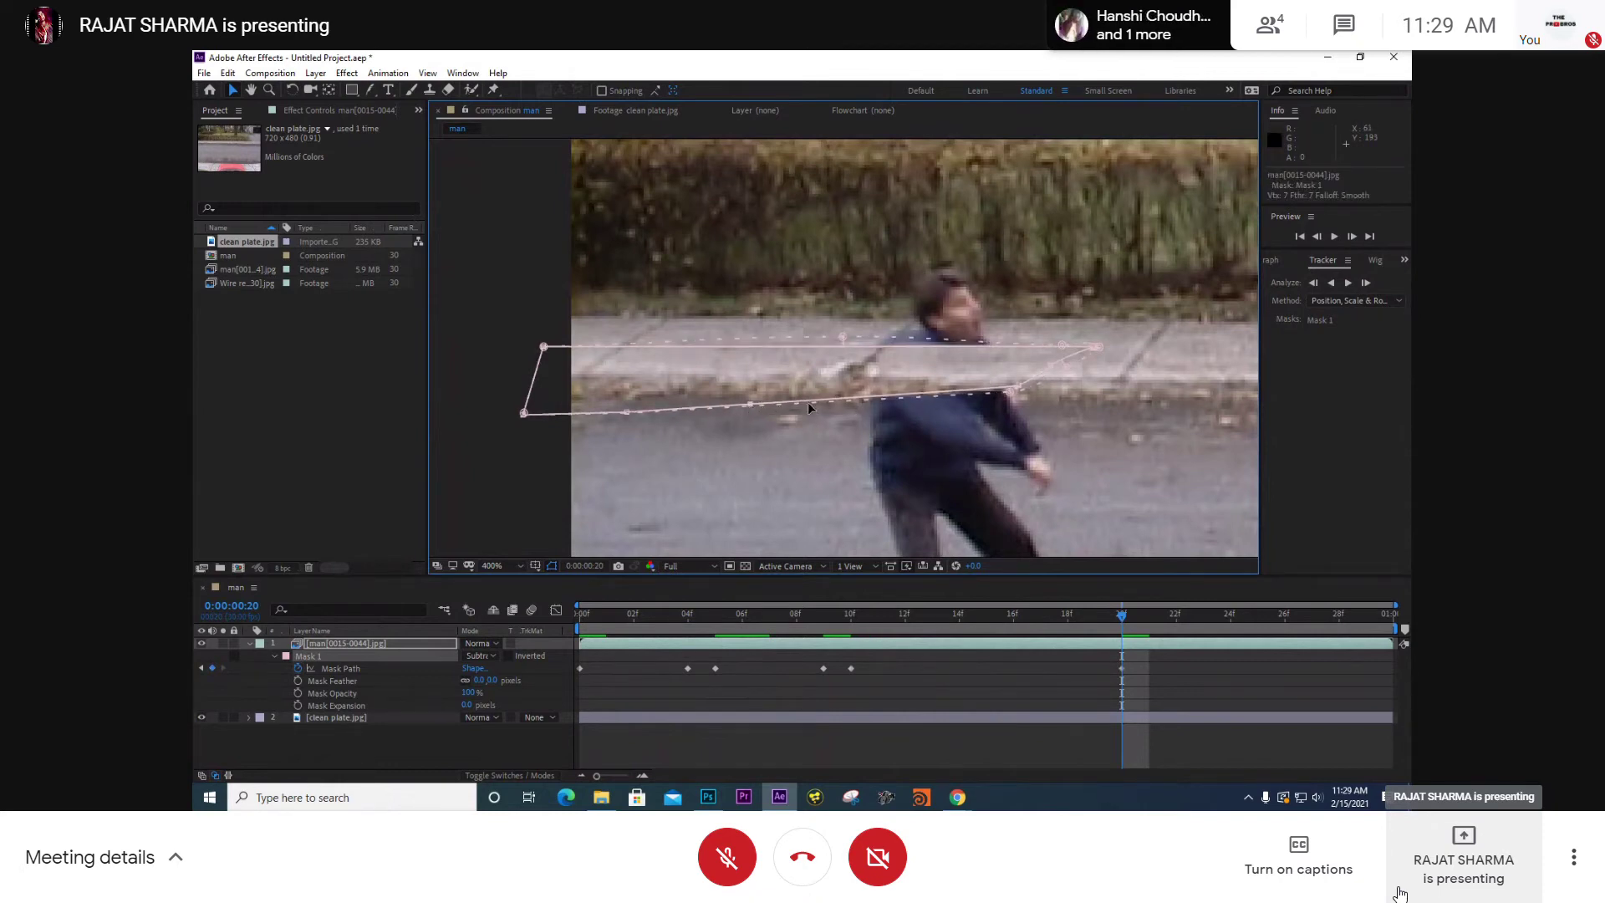
- Pull the mask's lower and upper end vertices off the man's torso so the shape ends at his shoulder and back
drag(1013, 390, 863, 394)
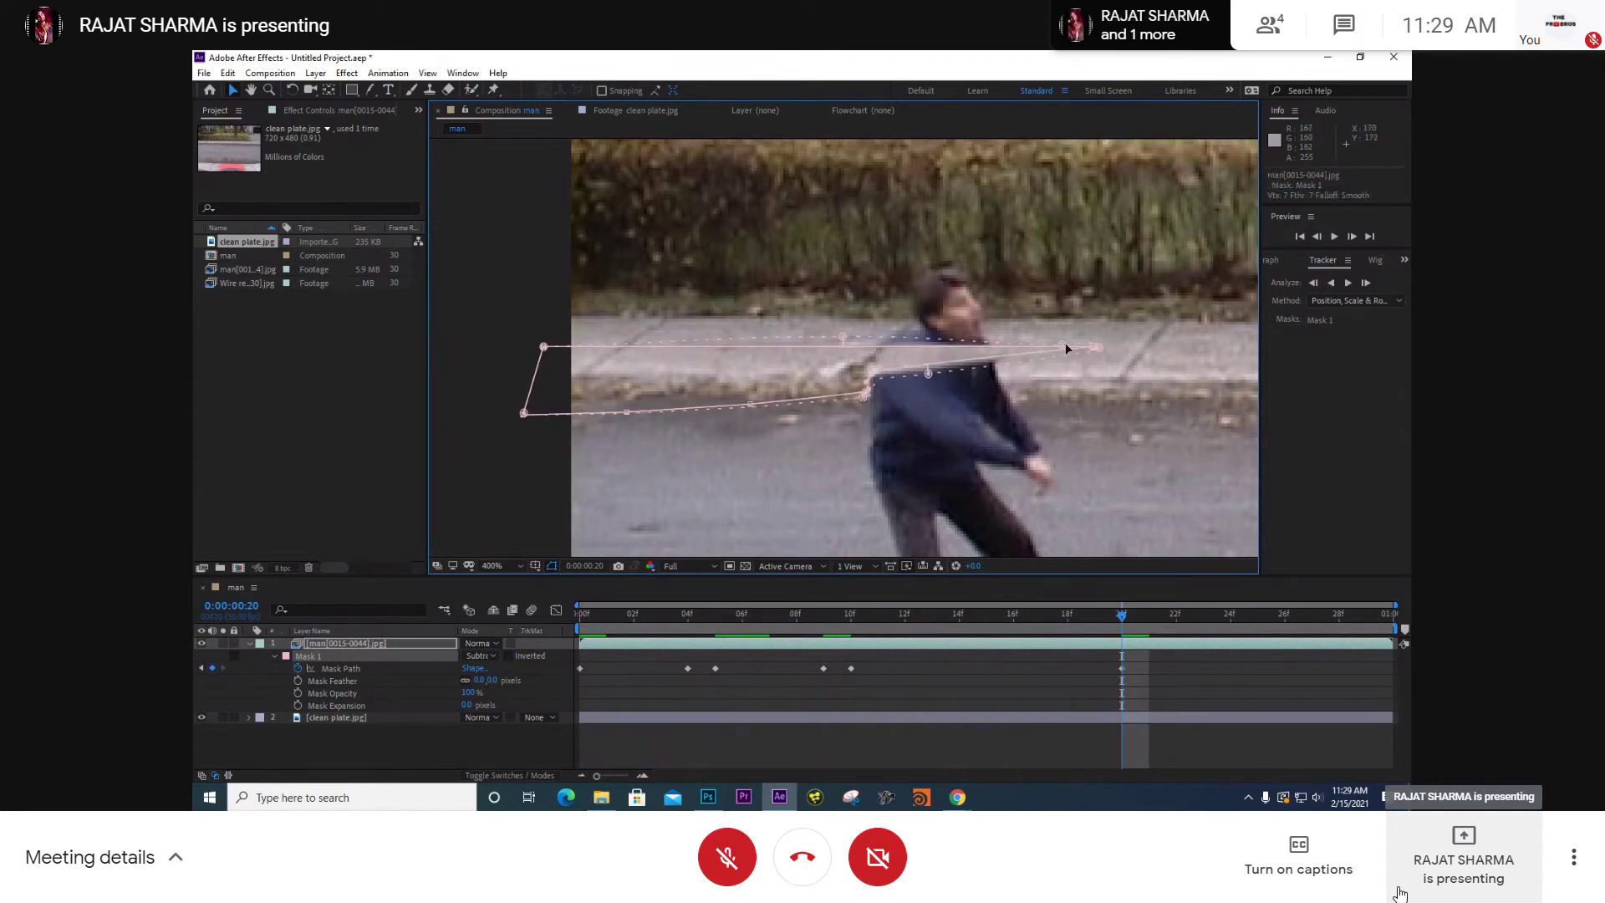
drag(1064, 343, 960, 348)
key(ctrl+z)
drag(1092, 350, 861, 392)
key(period)
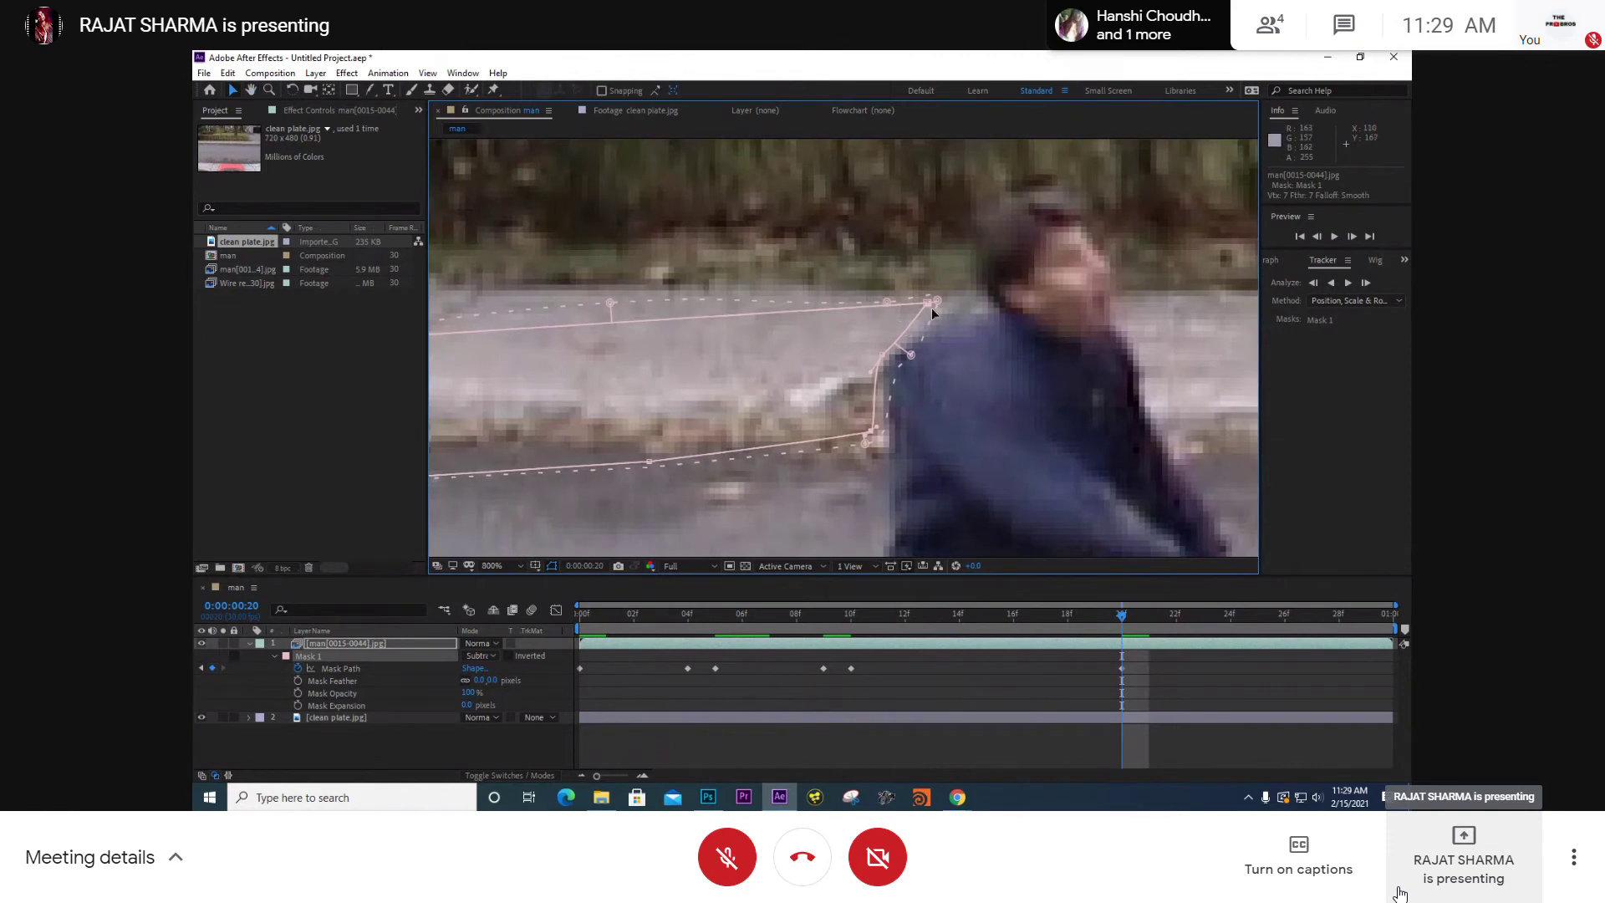
- At frame 20, raise the mask's upper end vertex slightly above the man's shoulder and deselect the mask
drag(925, 308, 928, 294)
click(980, 664)
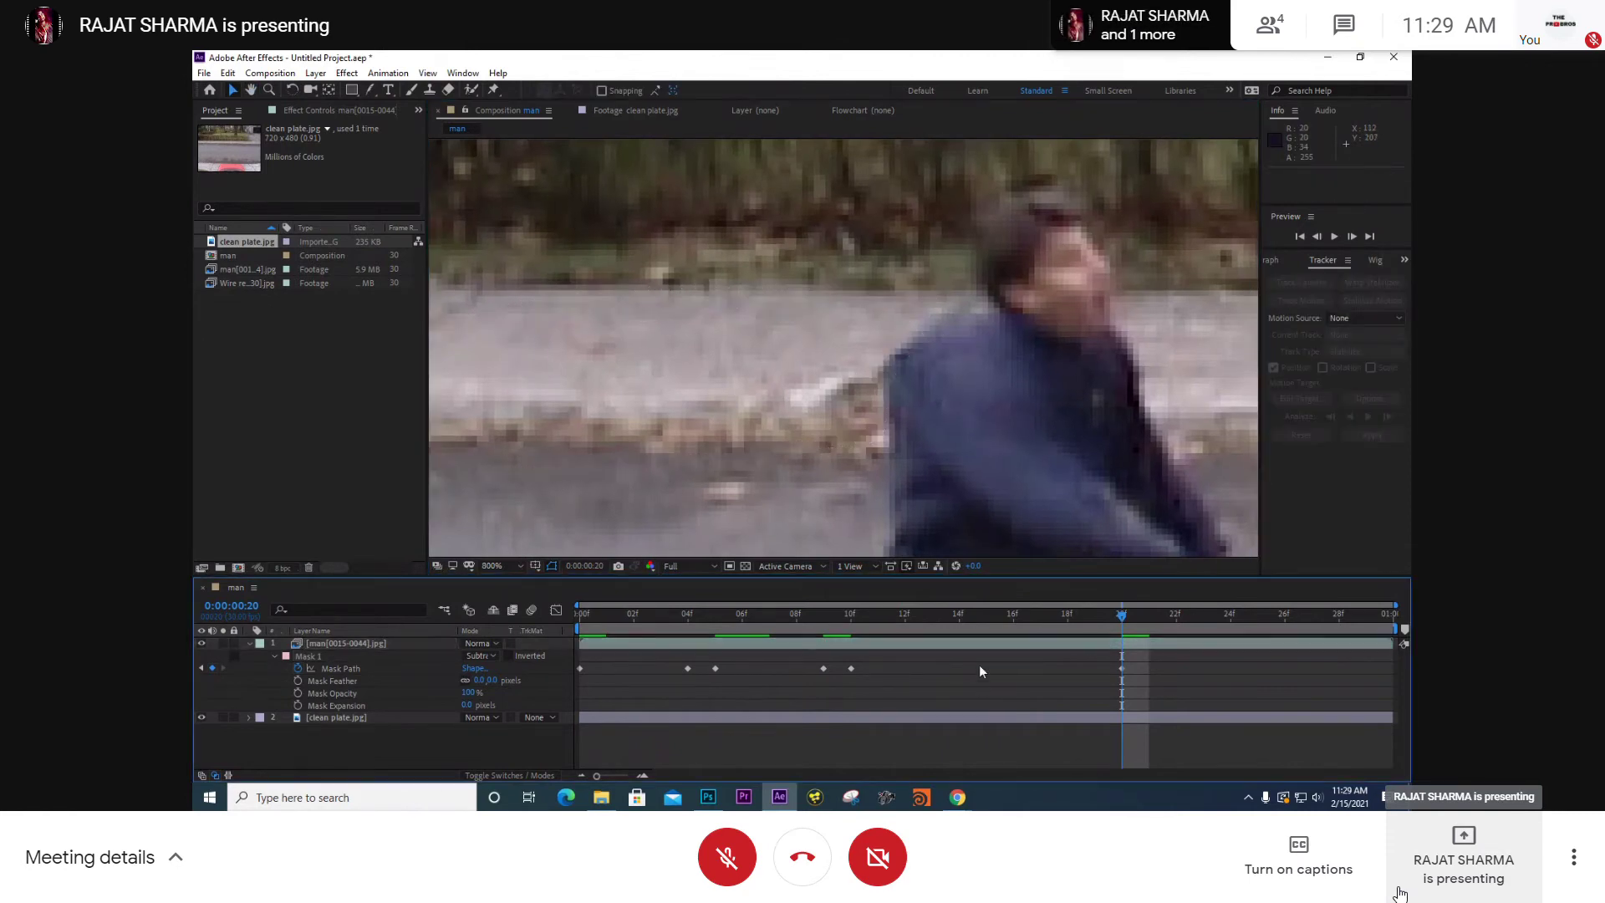
scroll(875, 435, down, 3)
- At frame 15, reshape the man layer's mask to cover the wire, fitting its lower edge and end vertices along his back
drag(1101, 624, 985, 631)
scroll(912, 412, up, 2)
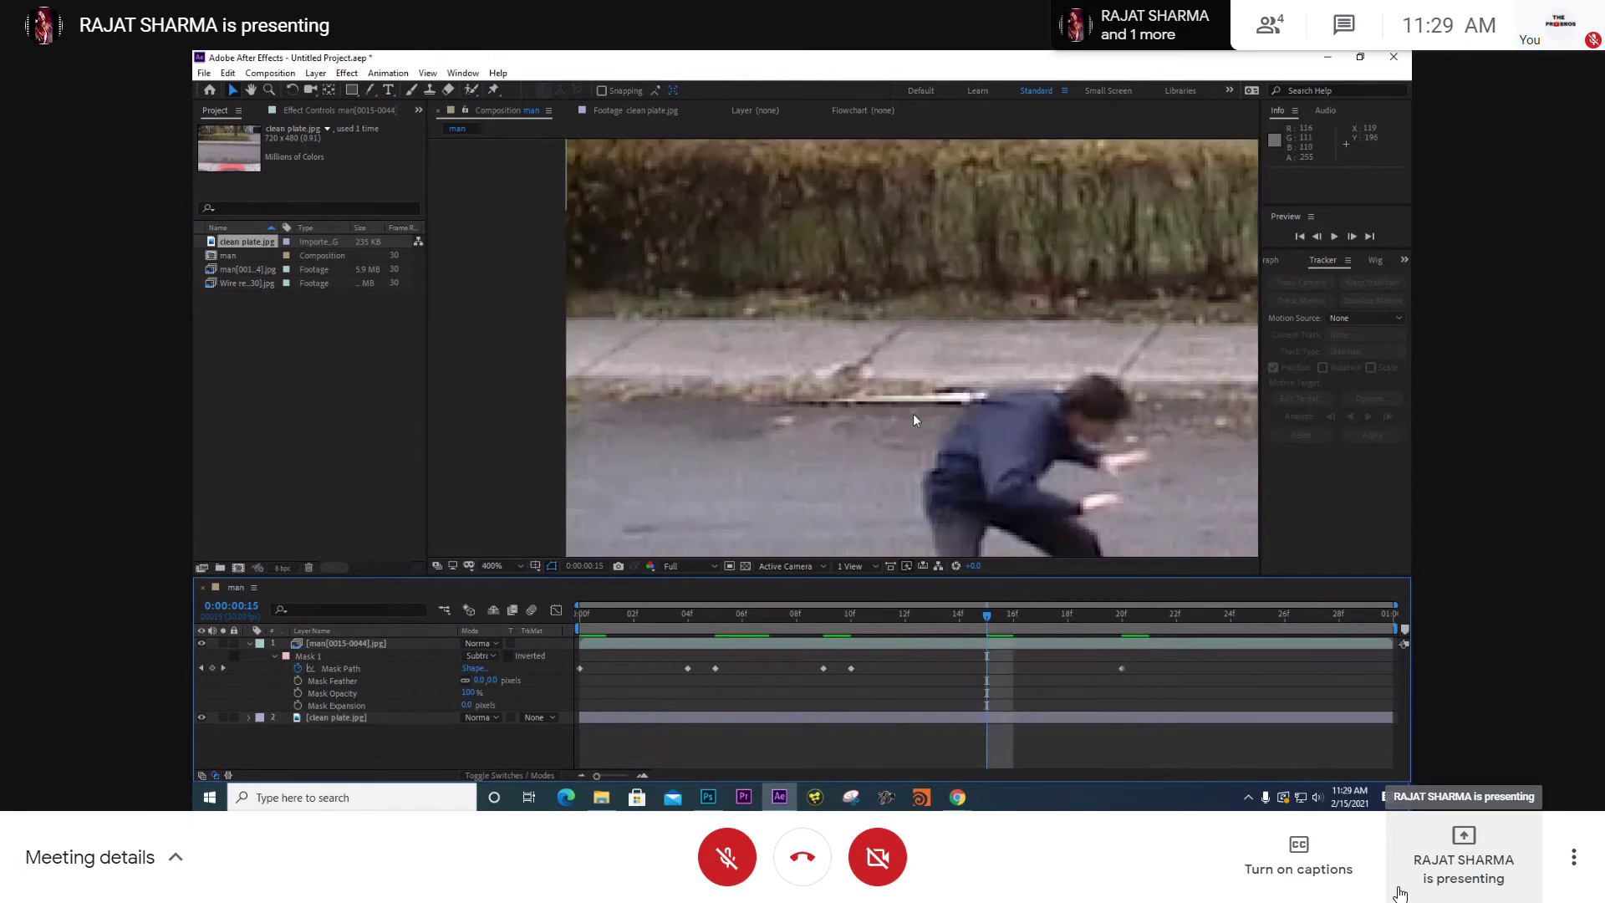
click(1040, 650)
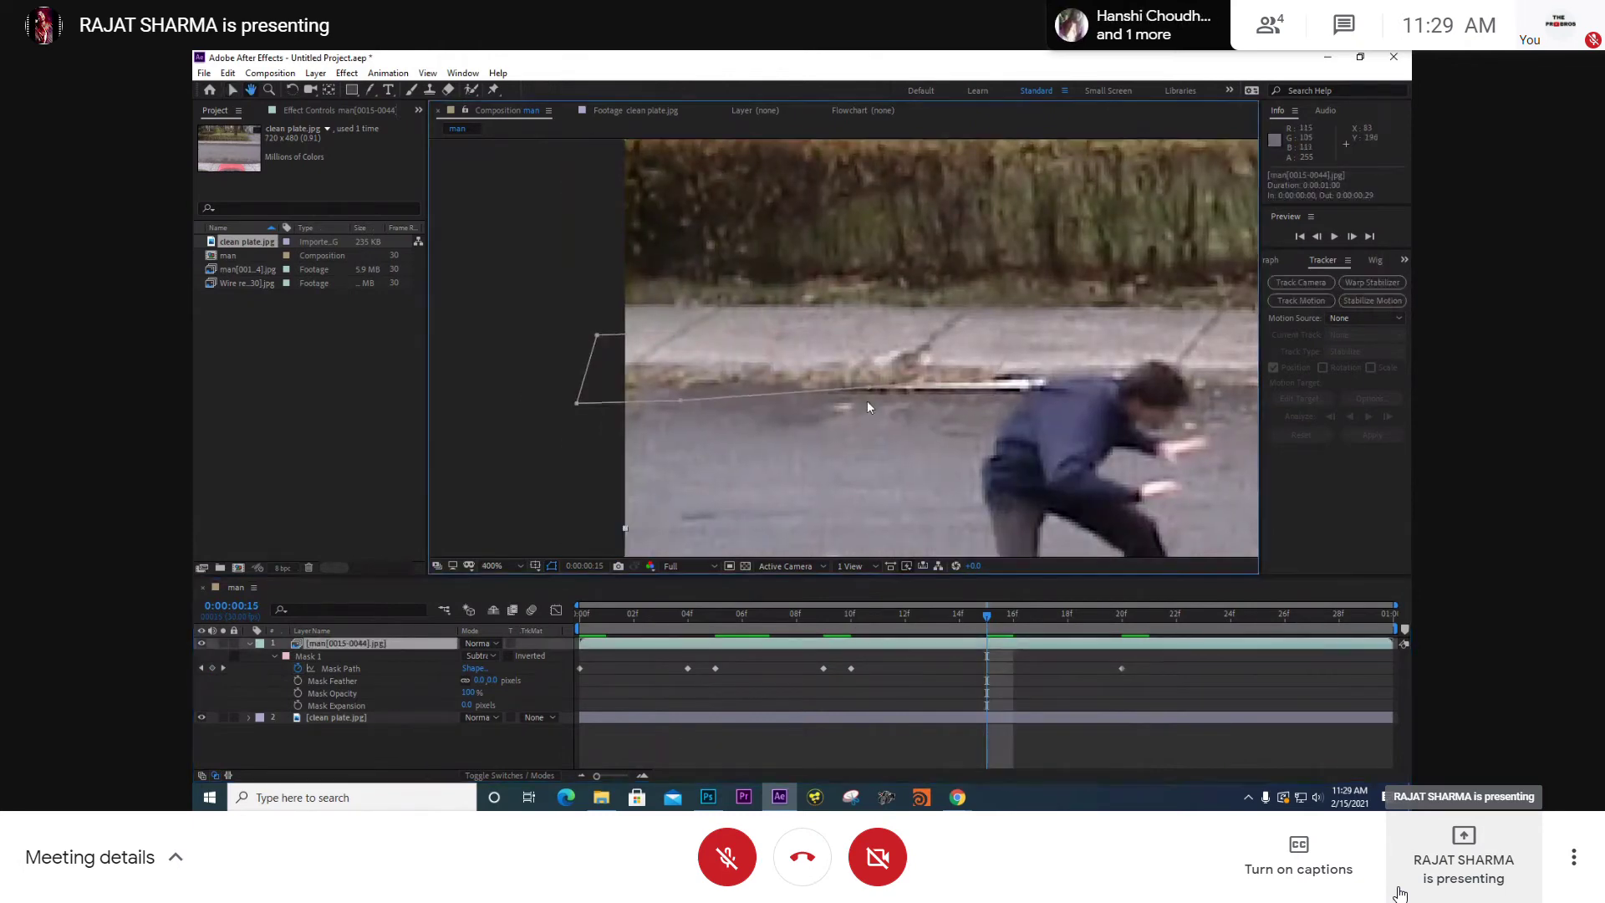
drag(870, 386, 903, 400)
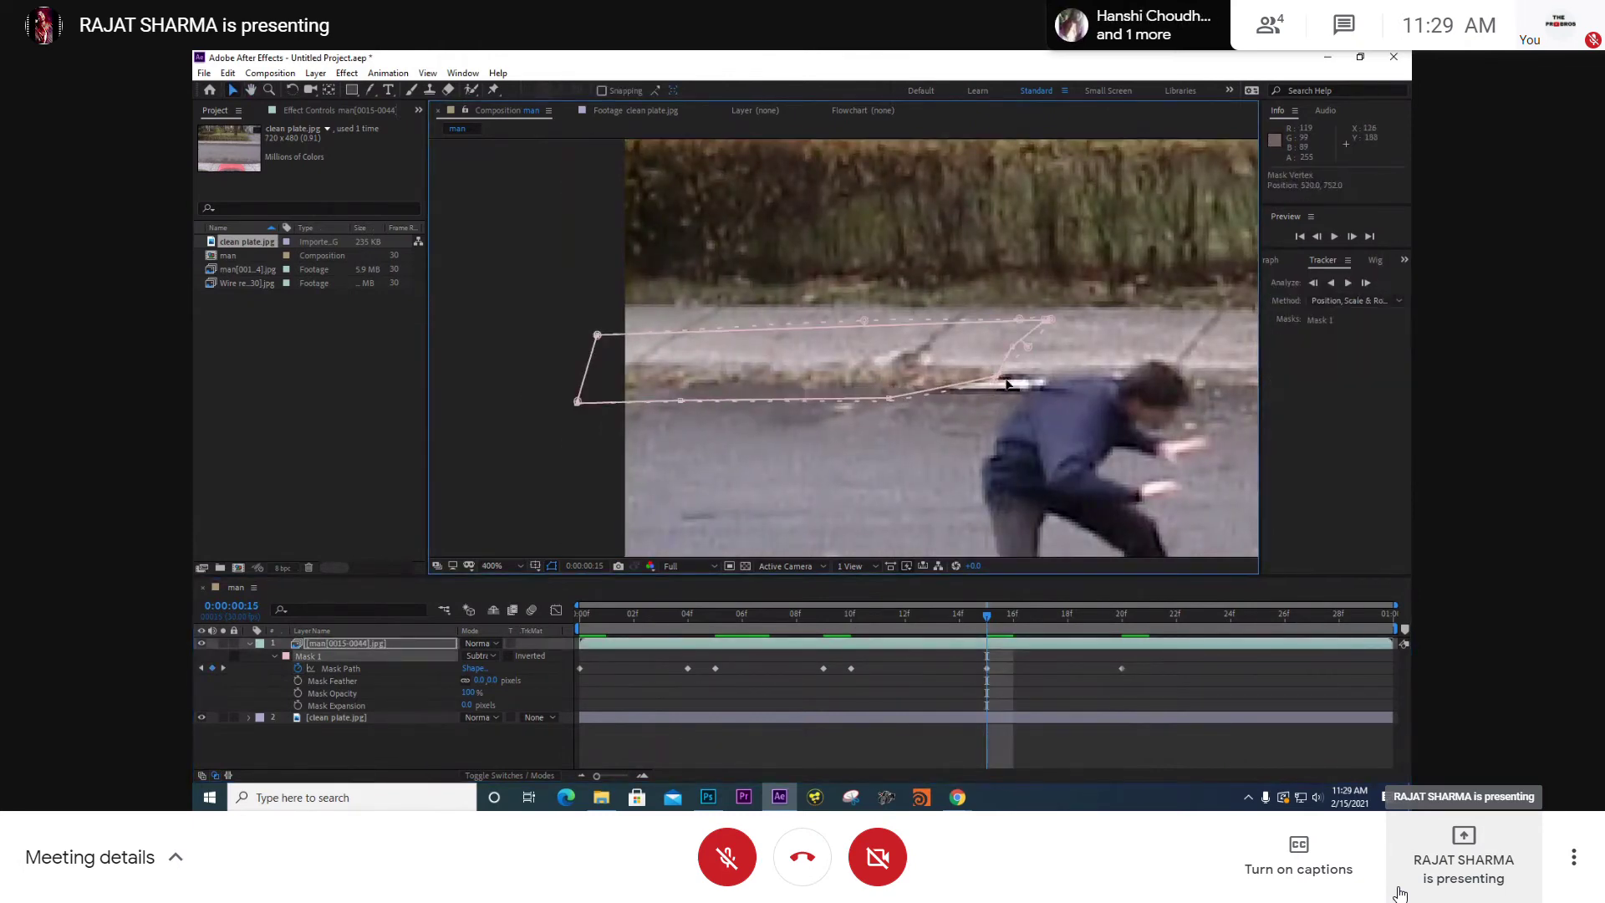
drag(1009, 346, 1092, 313)
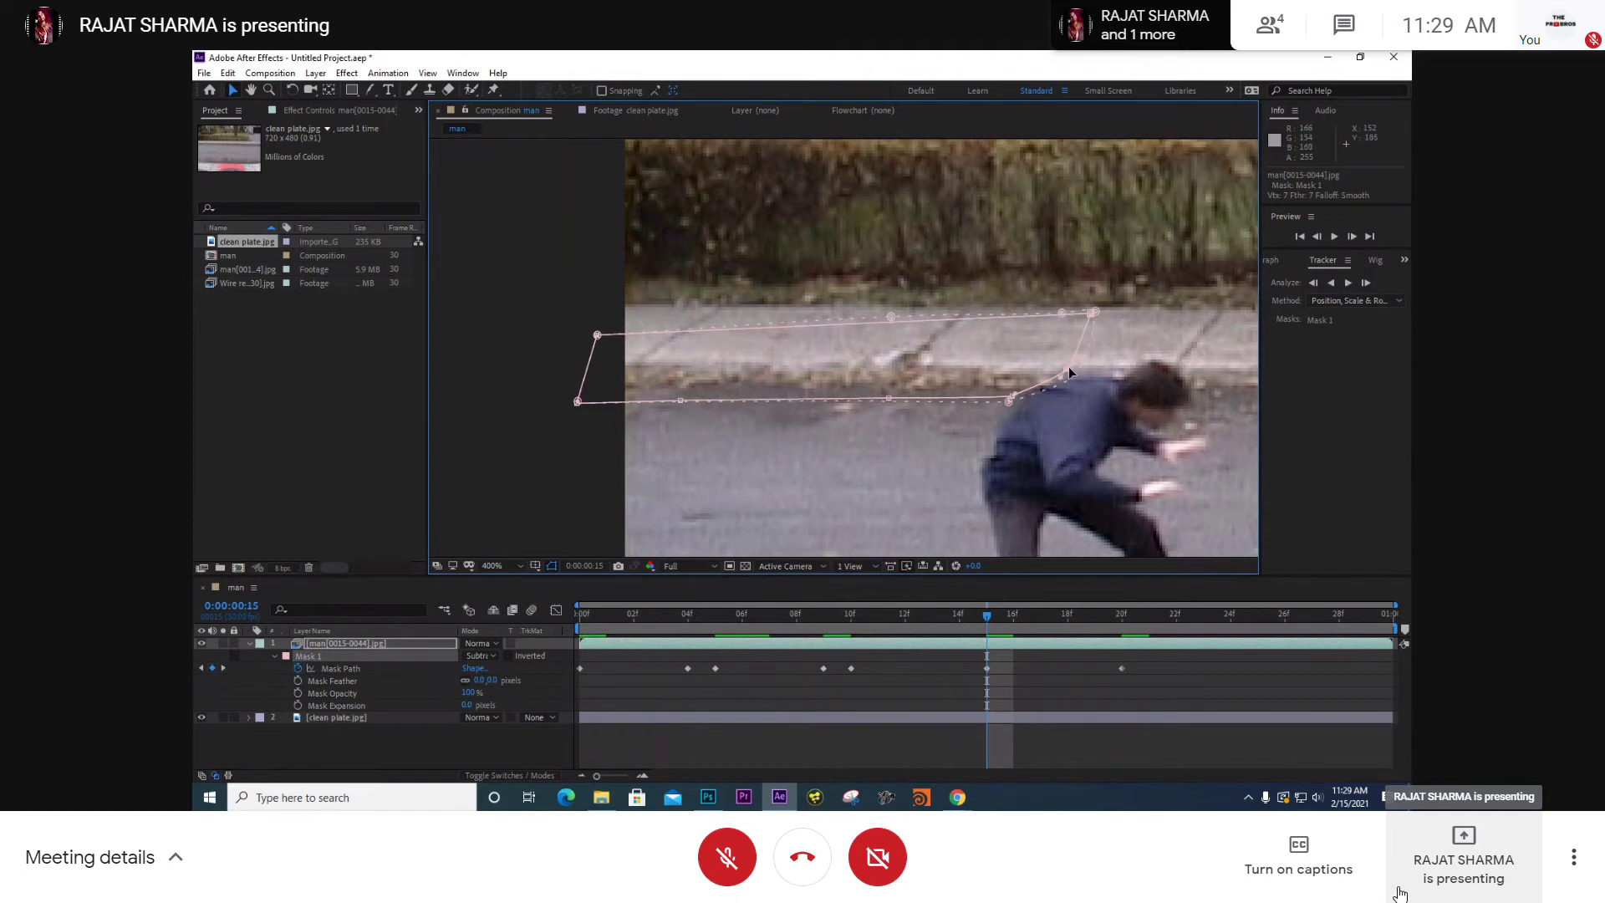
click(1020, 743)
- At frame 13, move the man layer's mask vertices to cover the wire up to the edge of his bent back
scroll(976, 415, down, 1)
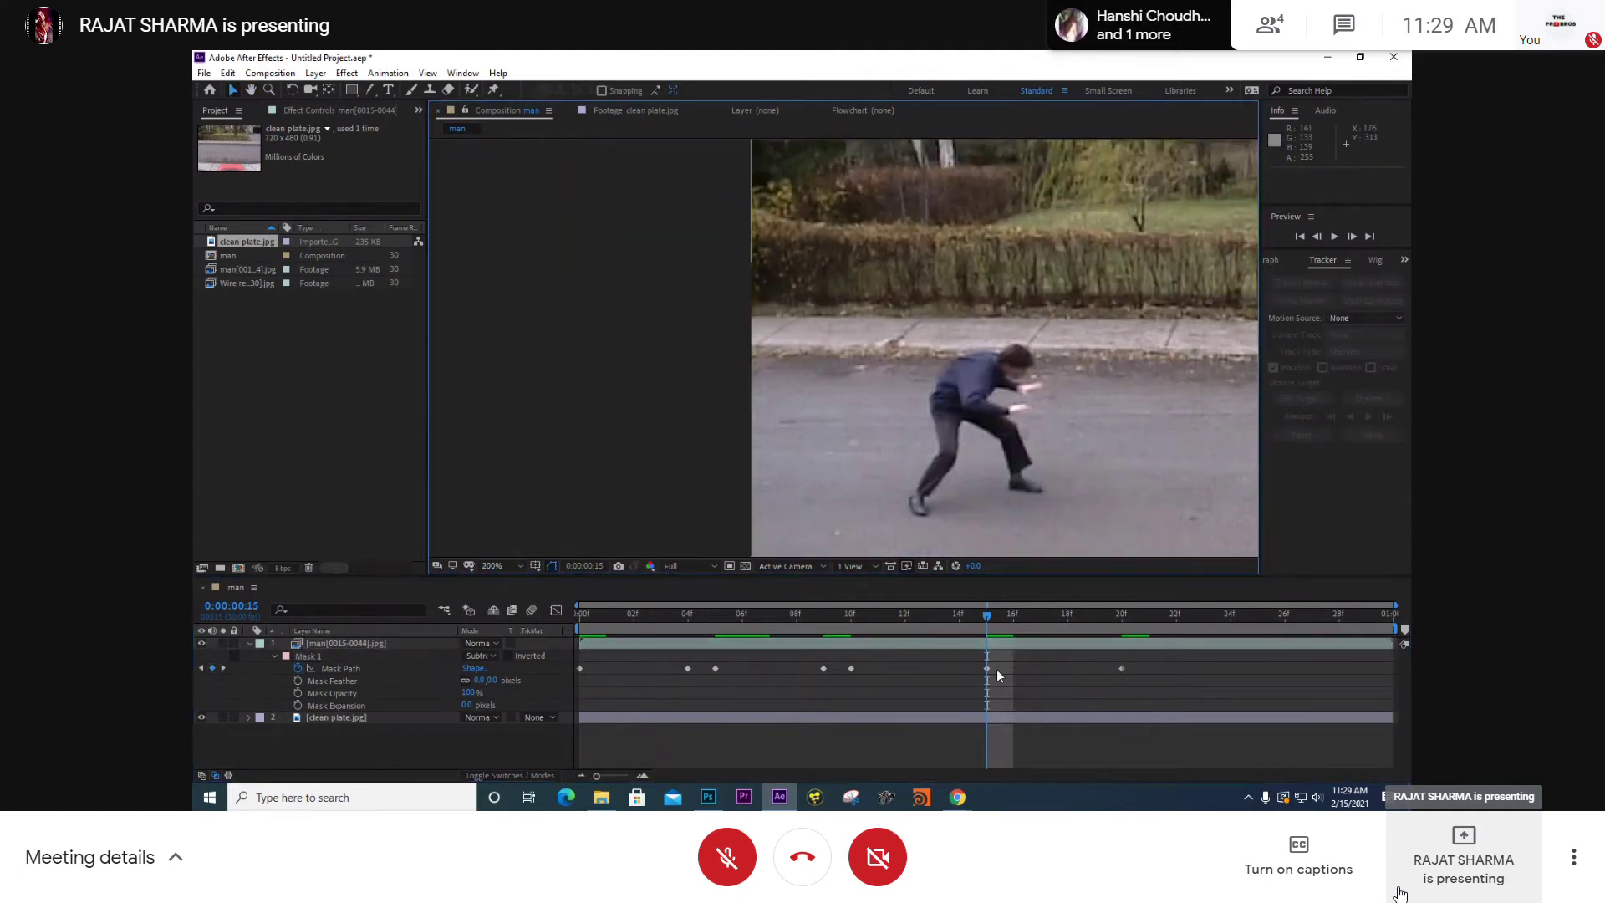
drag(985, 616, 924, 641)
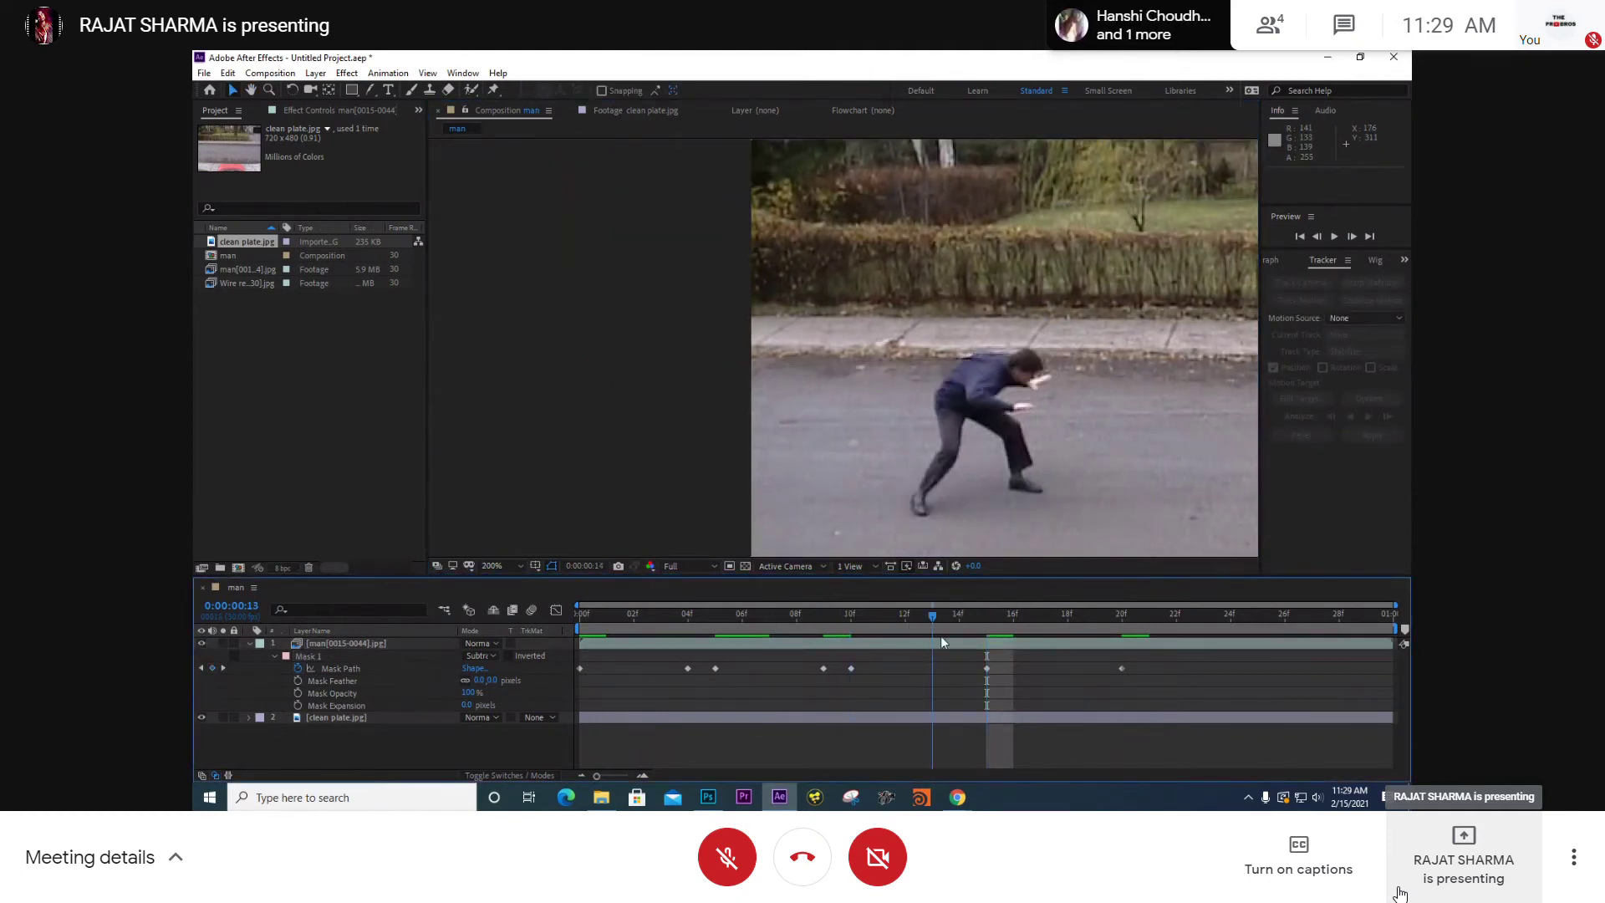
click(940, 646)
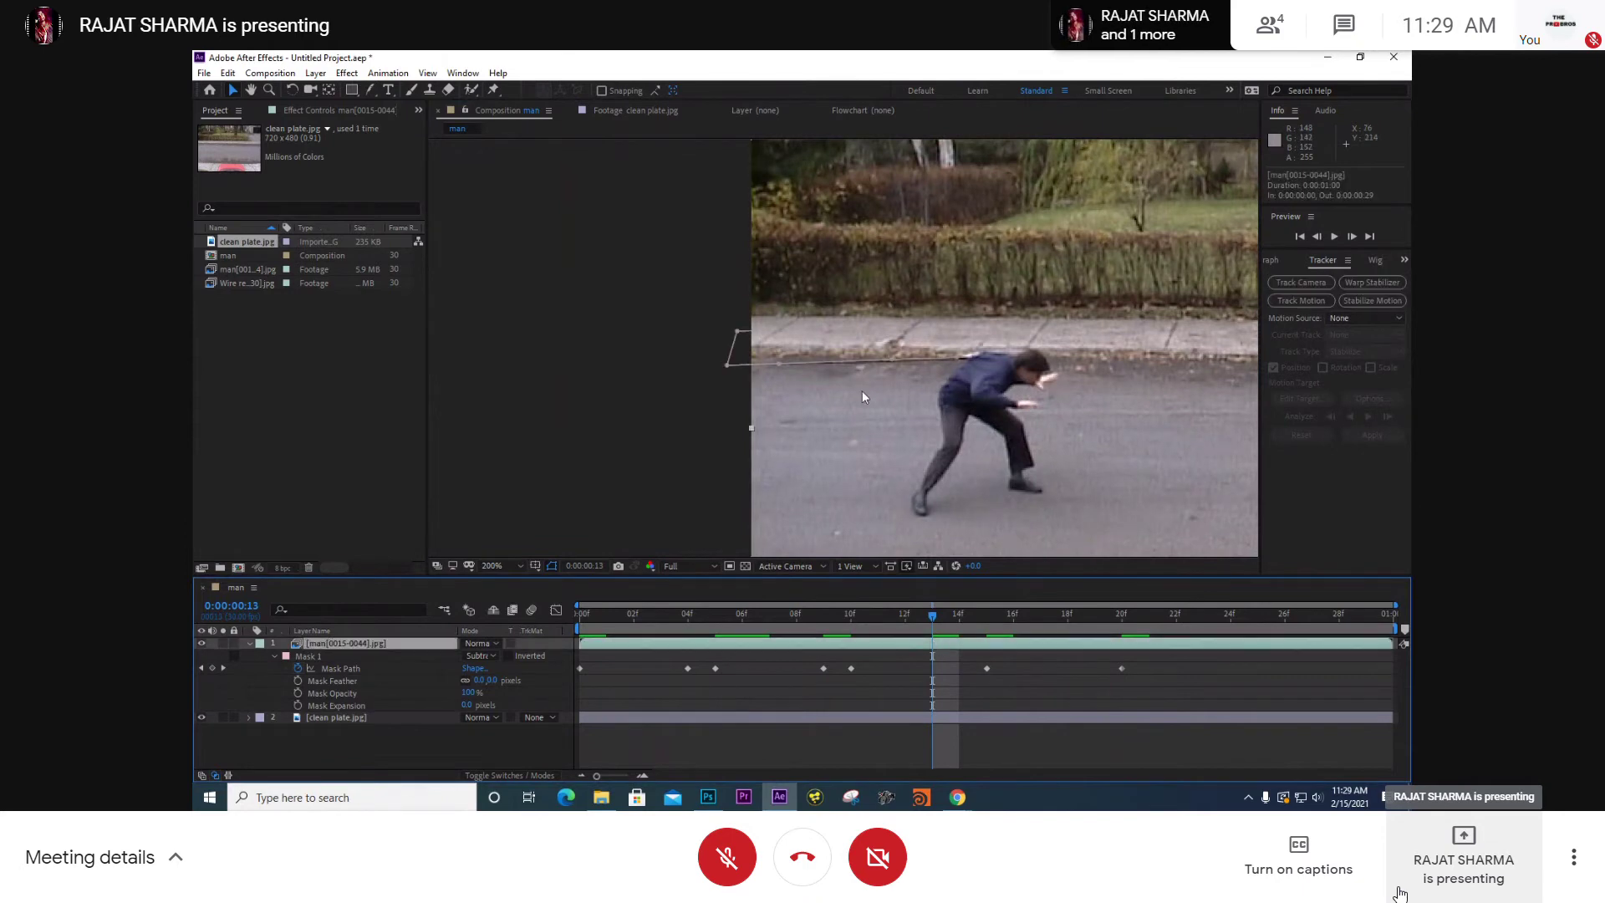
scroll(861, 389, up, 1)
drag(742, 374, 966, 384)
key(period)
drag(1135, 375, 1015, 389)
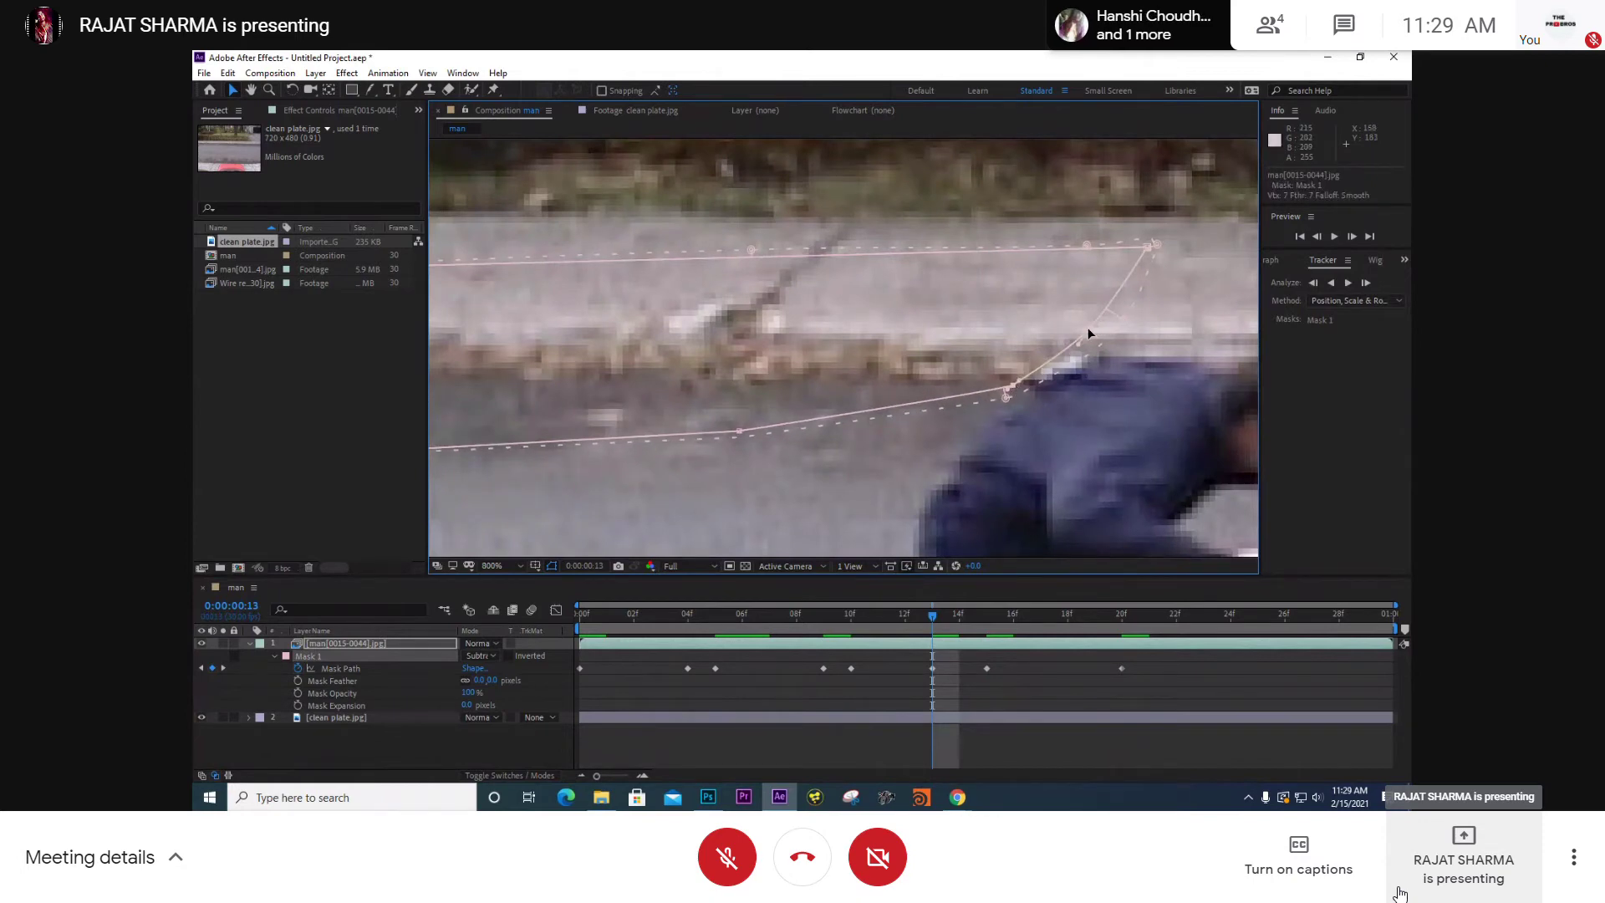
drag(1103, 315, 1217, 268)
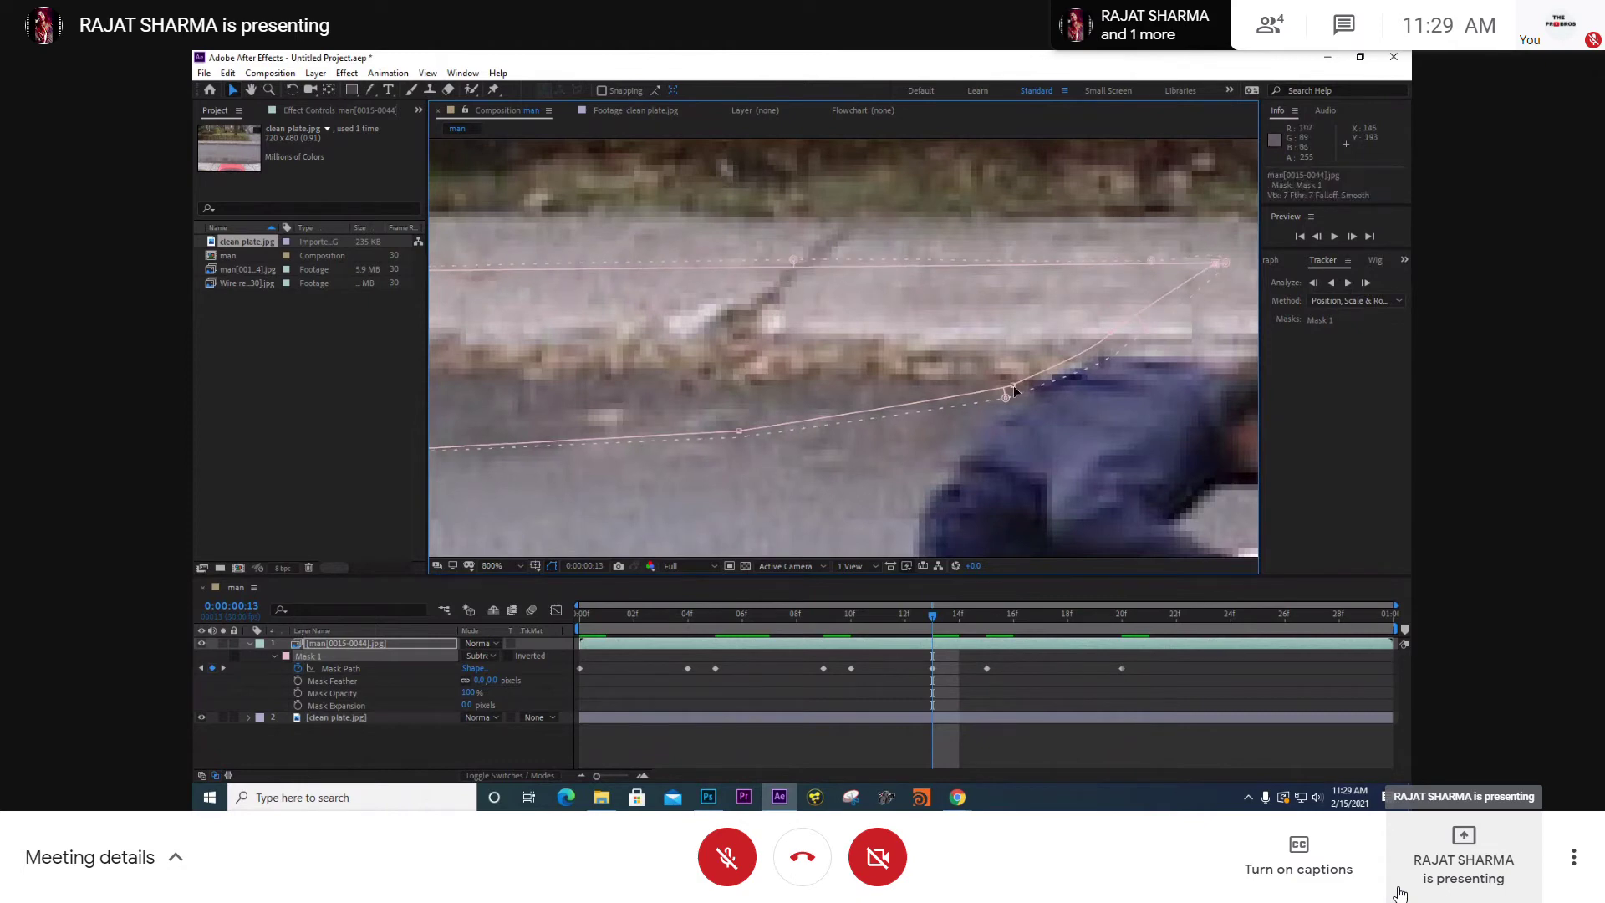
drag(1019, 388, 1020, 396)
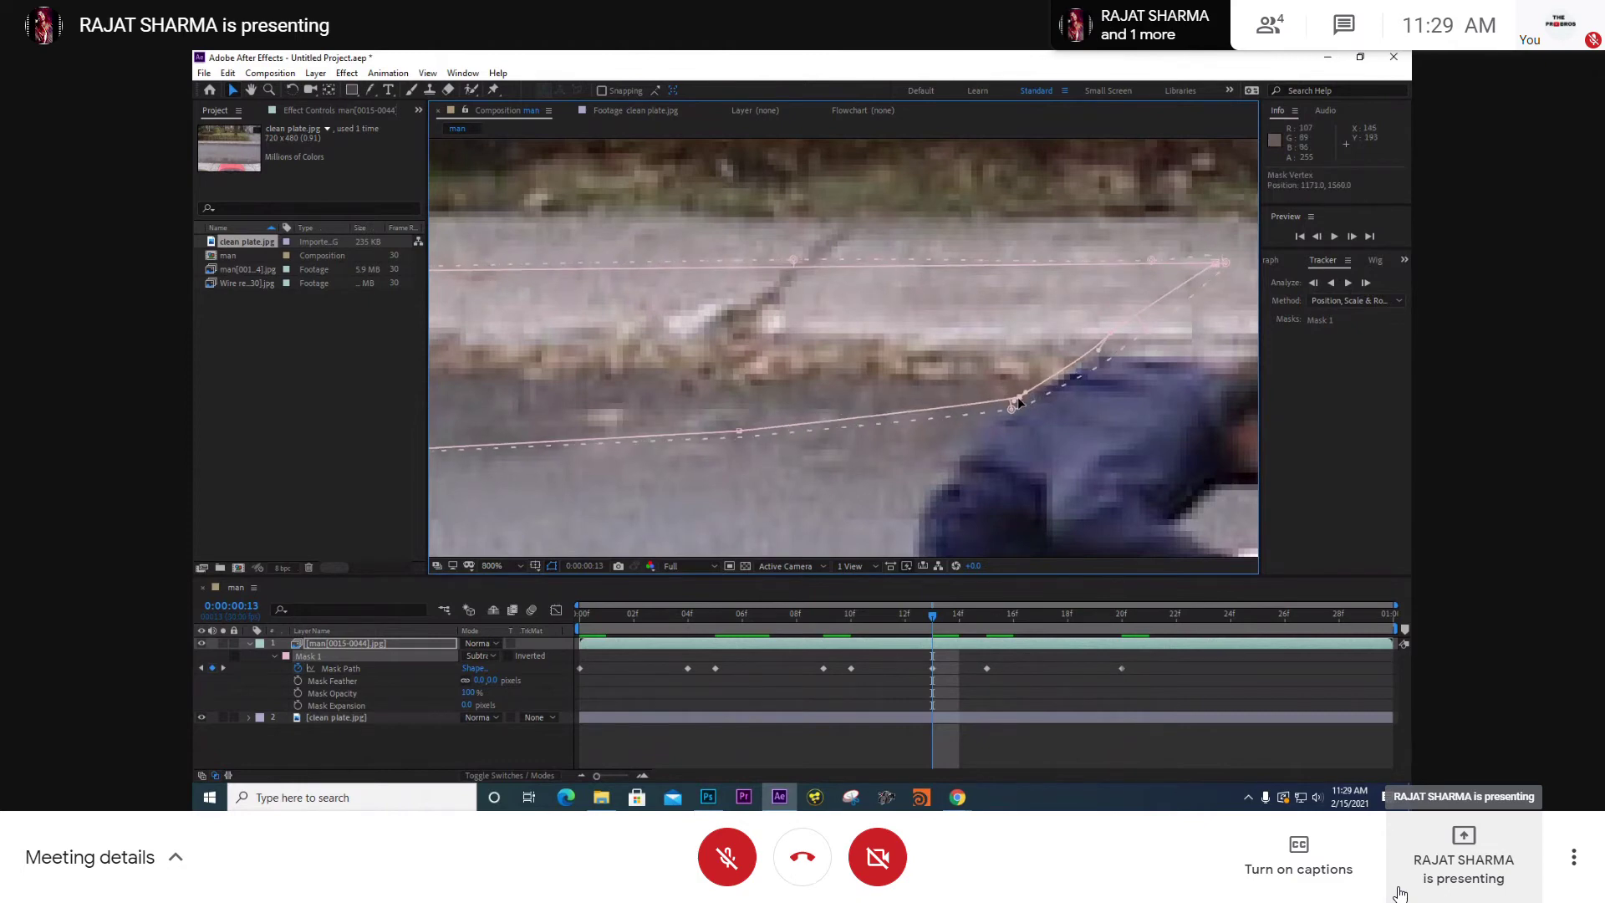
click(1058, 664)
- Review the wire removal from the first frame, stepping back and replaying the early frames around frames 4 and 5
scroll(955, 409, down, 2)
drag(869, 616, 660, 618)
key(space)
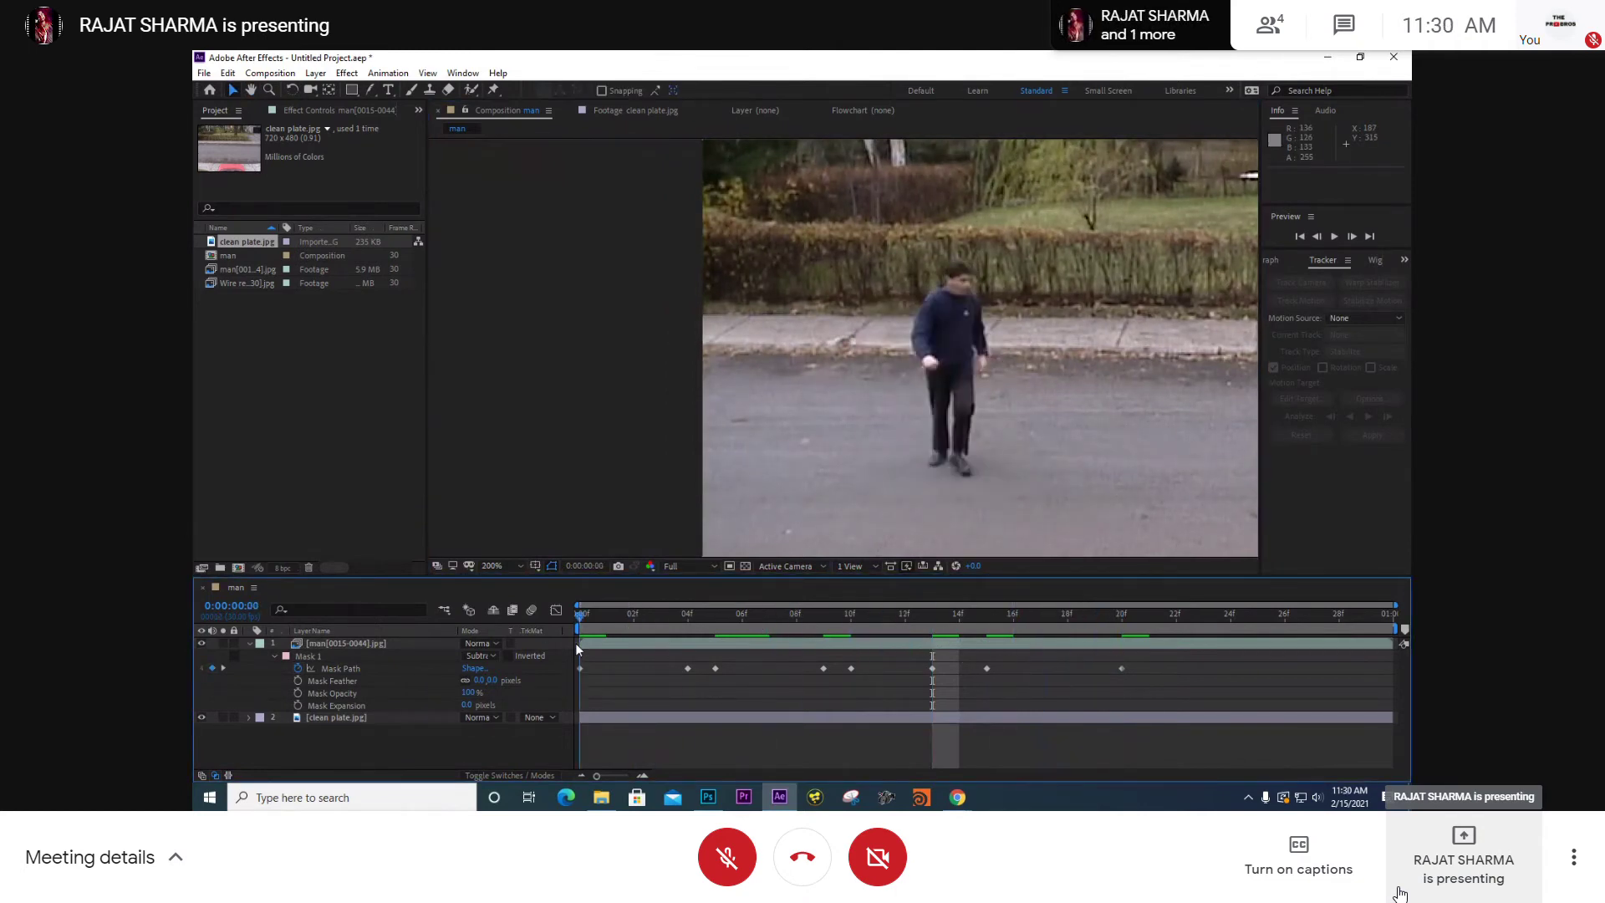
key(Home)
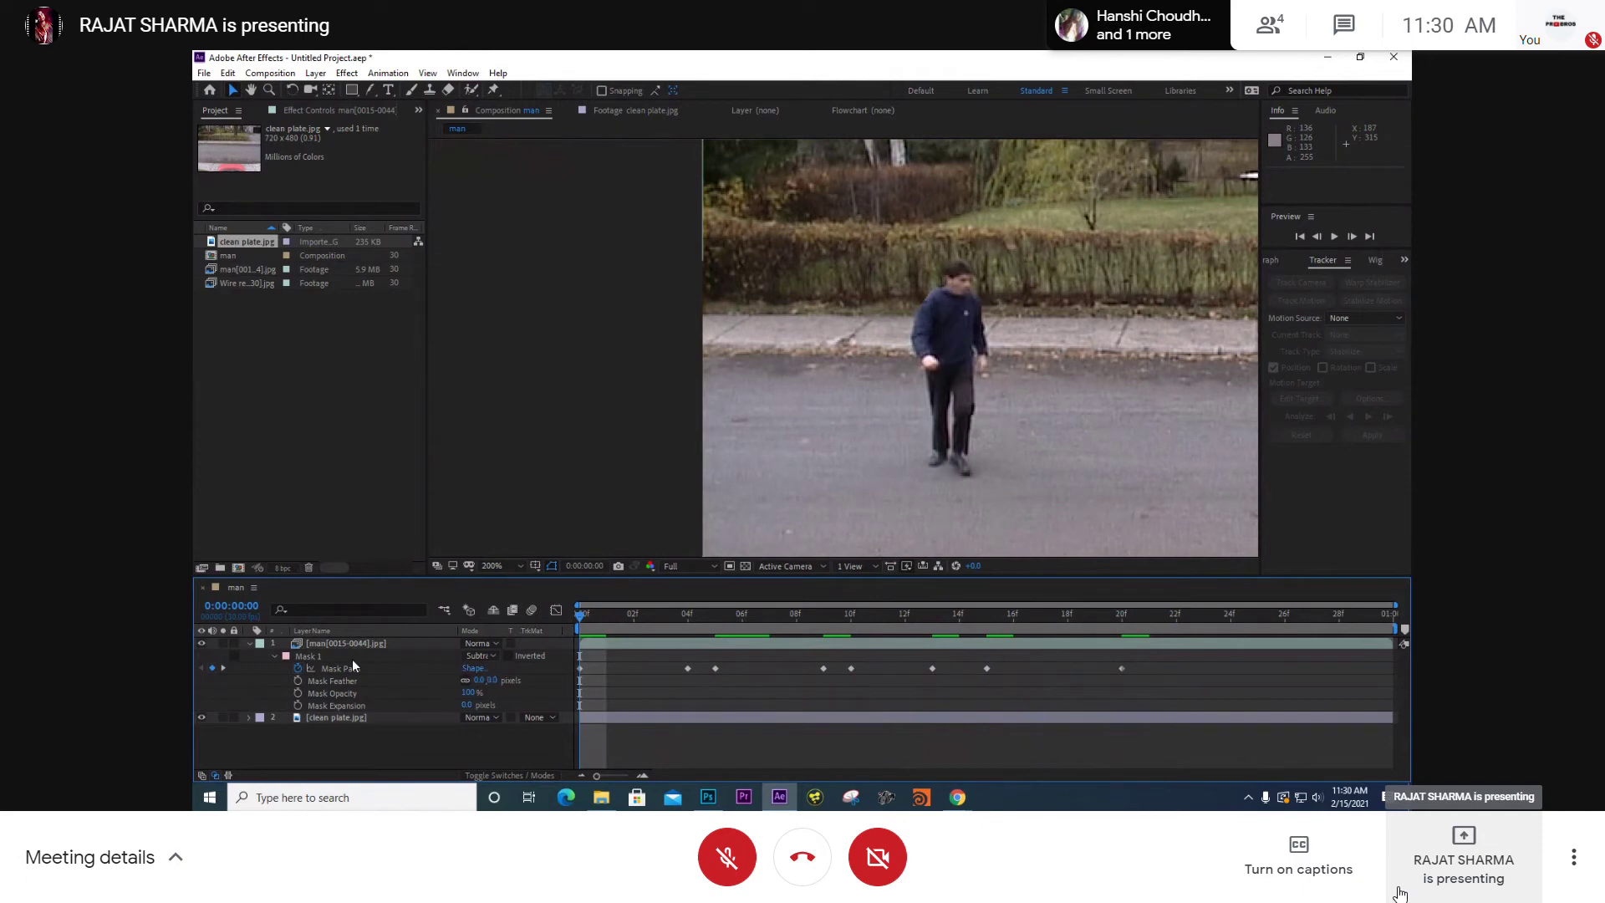
key(space)
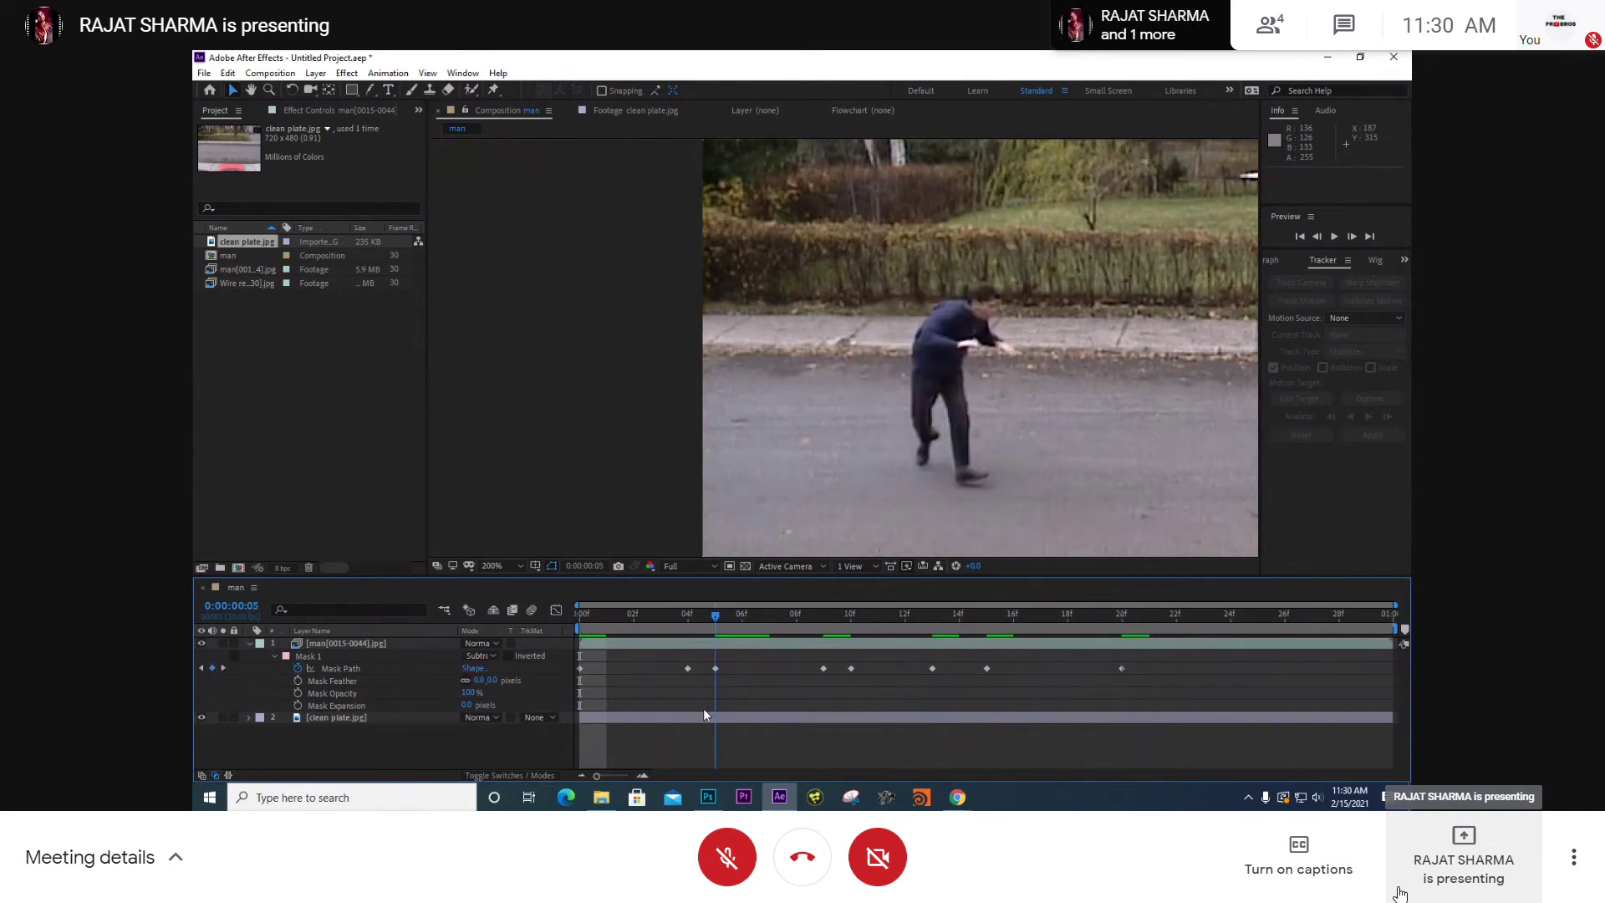
key(Page_Up)
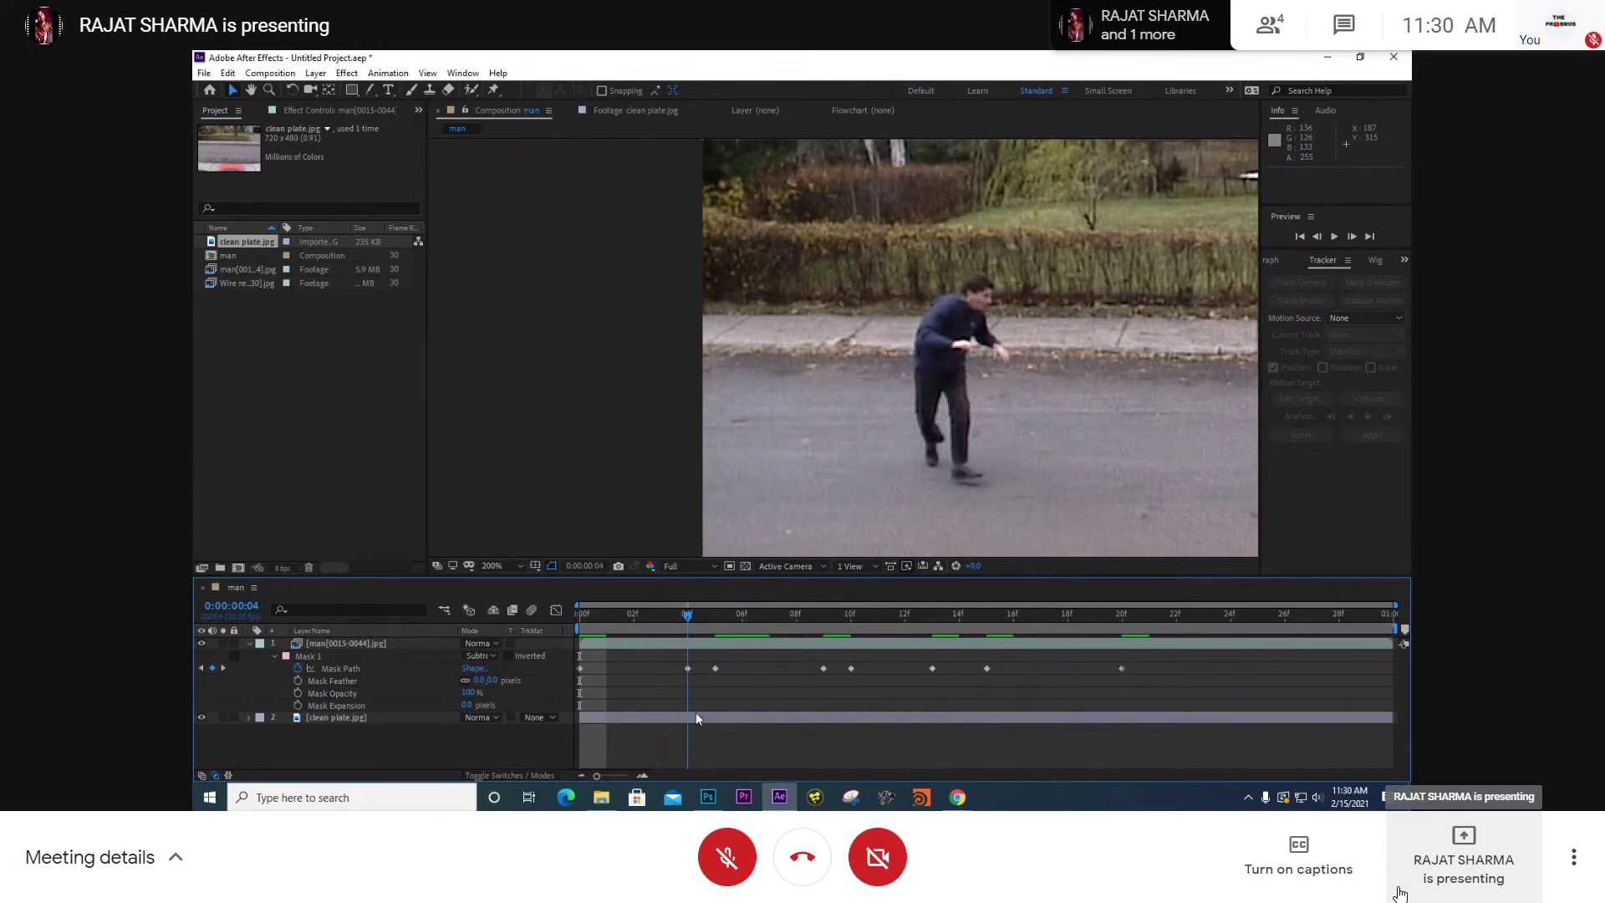
key(space)
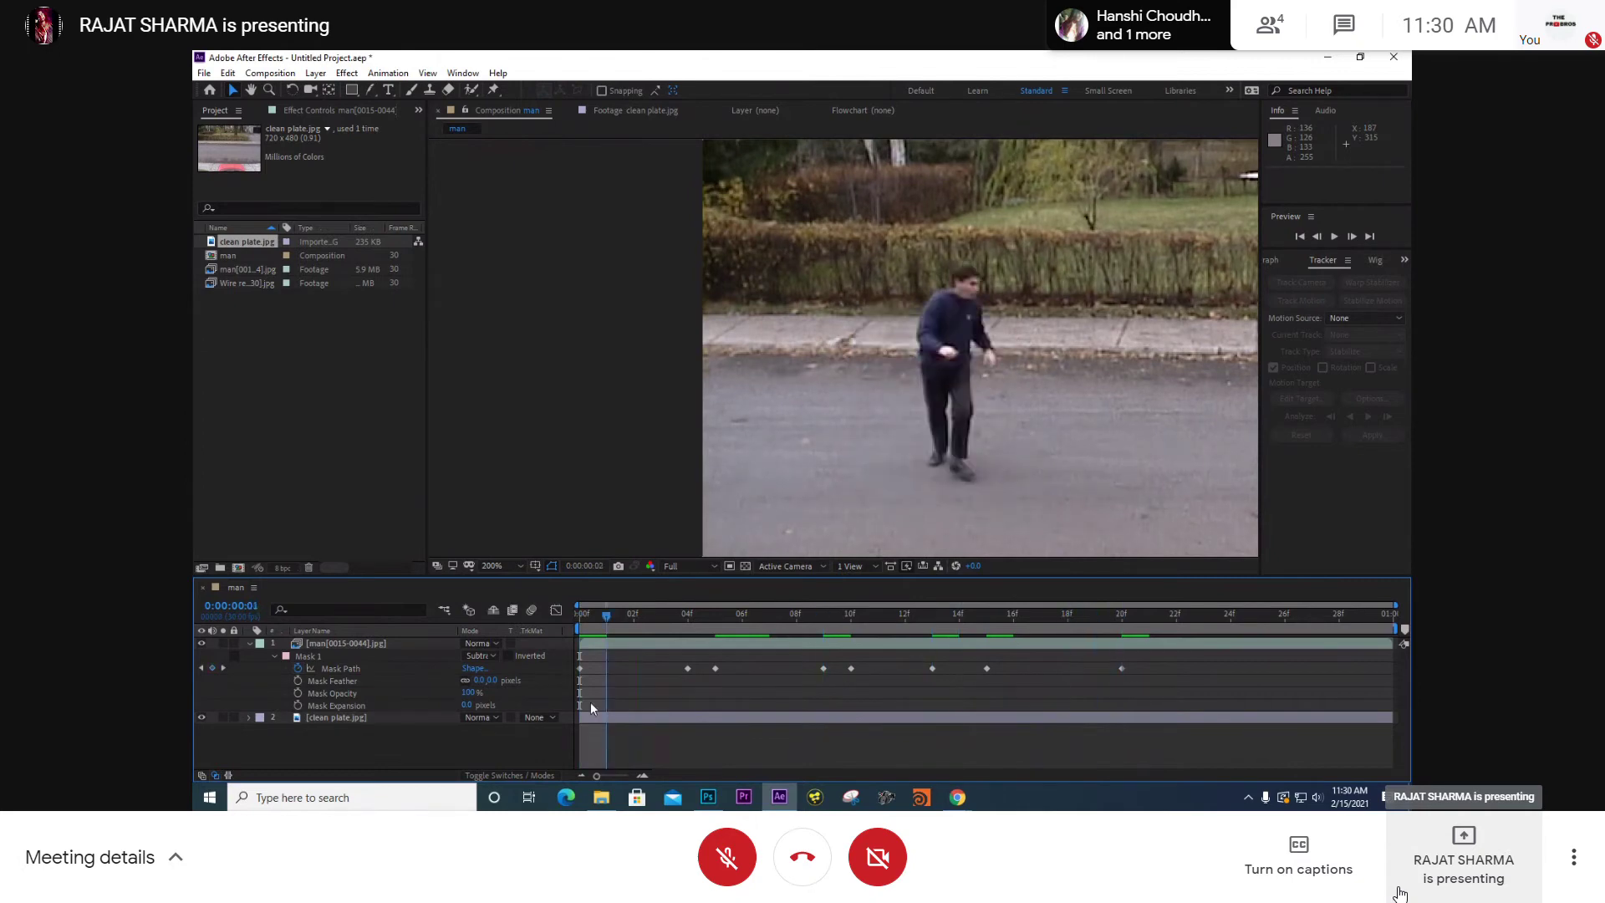
key(space)
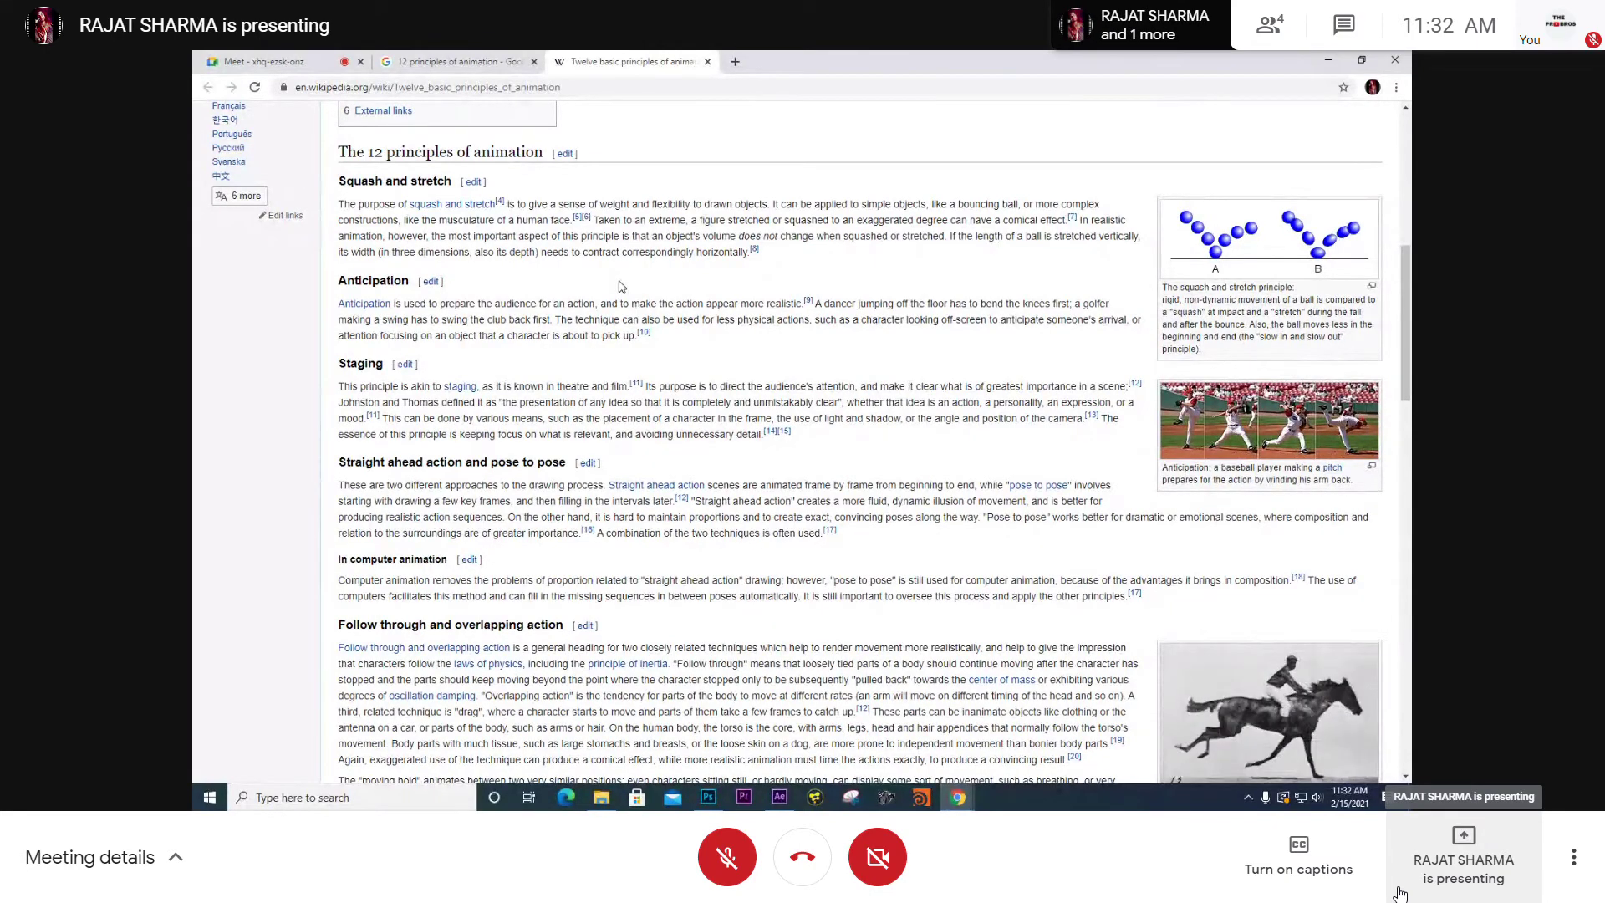
- Close the Wikipedia animation principles article and both related search pages, and return to After Effects
drag(340, 364, 382, 365)
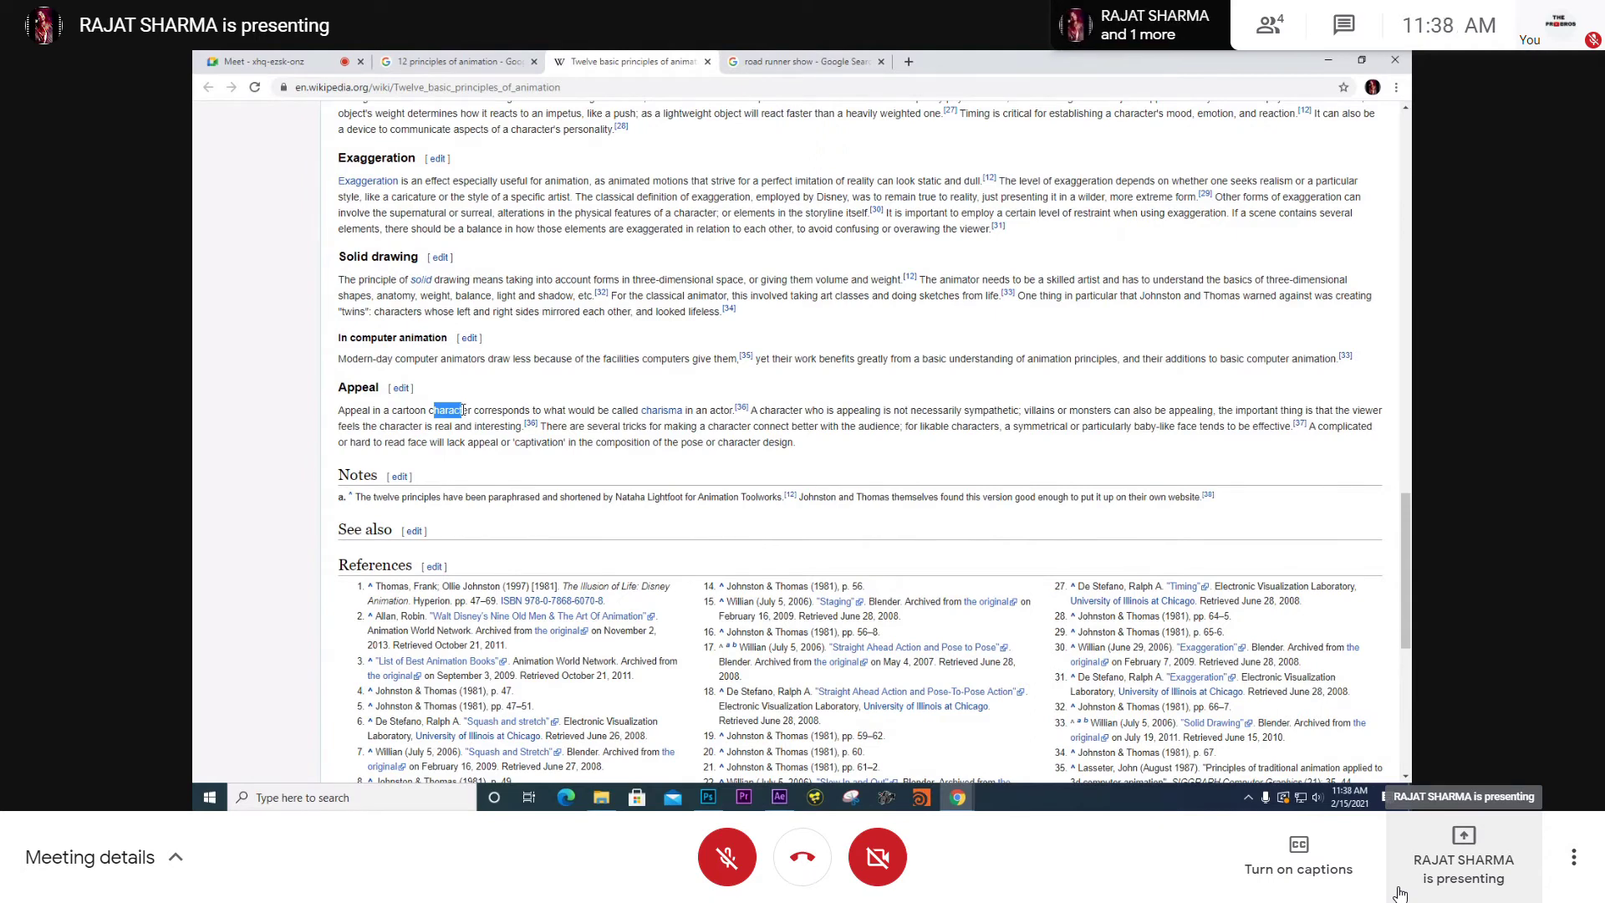
click(707, 61)
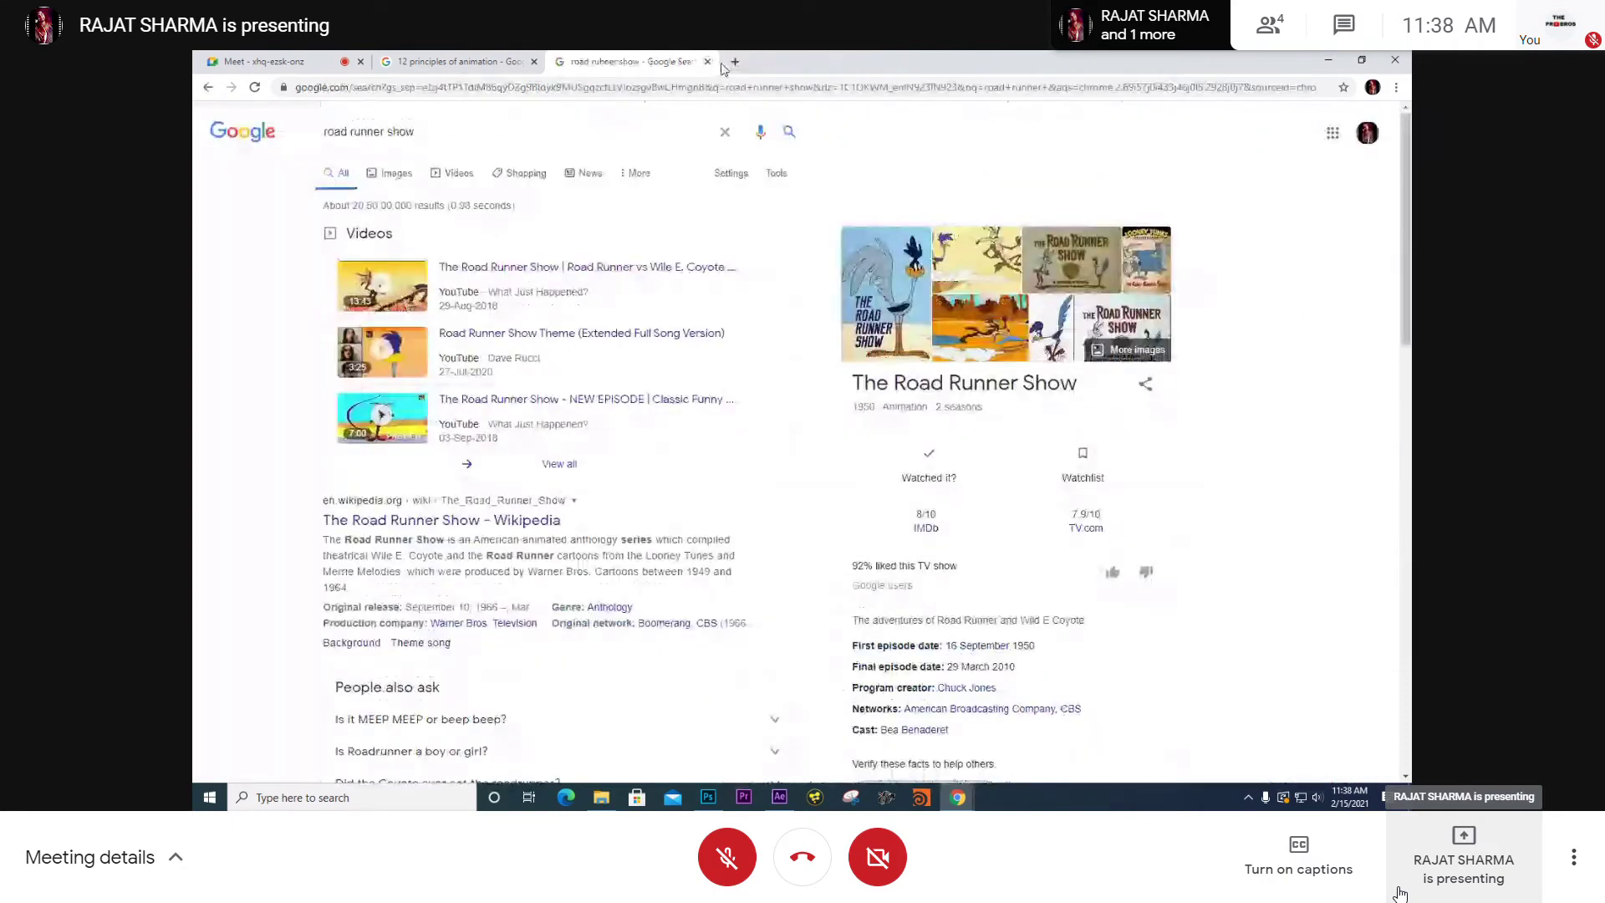
click(707, 61)
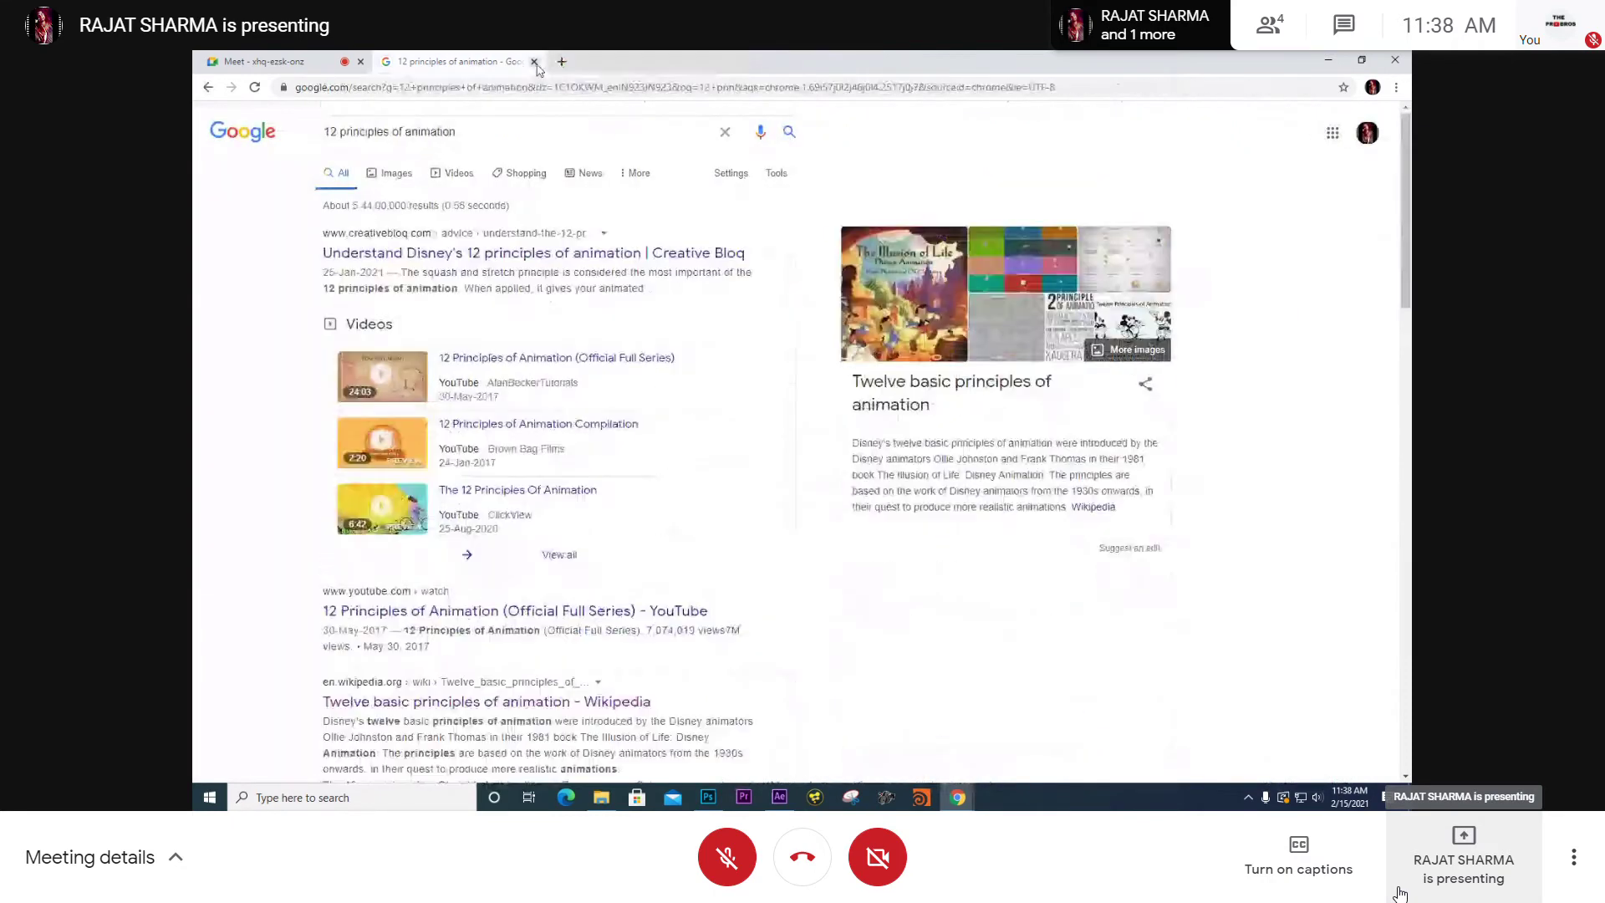
click(535, 63)
click(1328, 61)
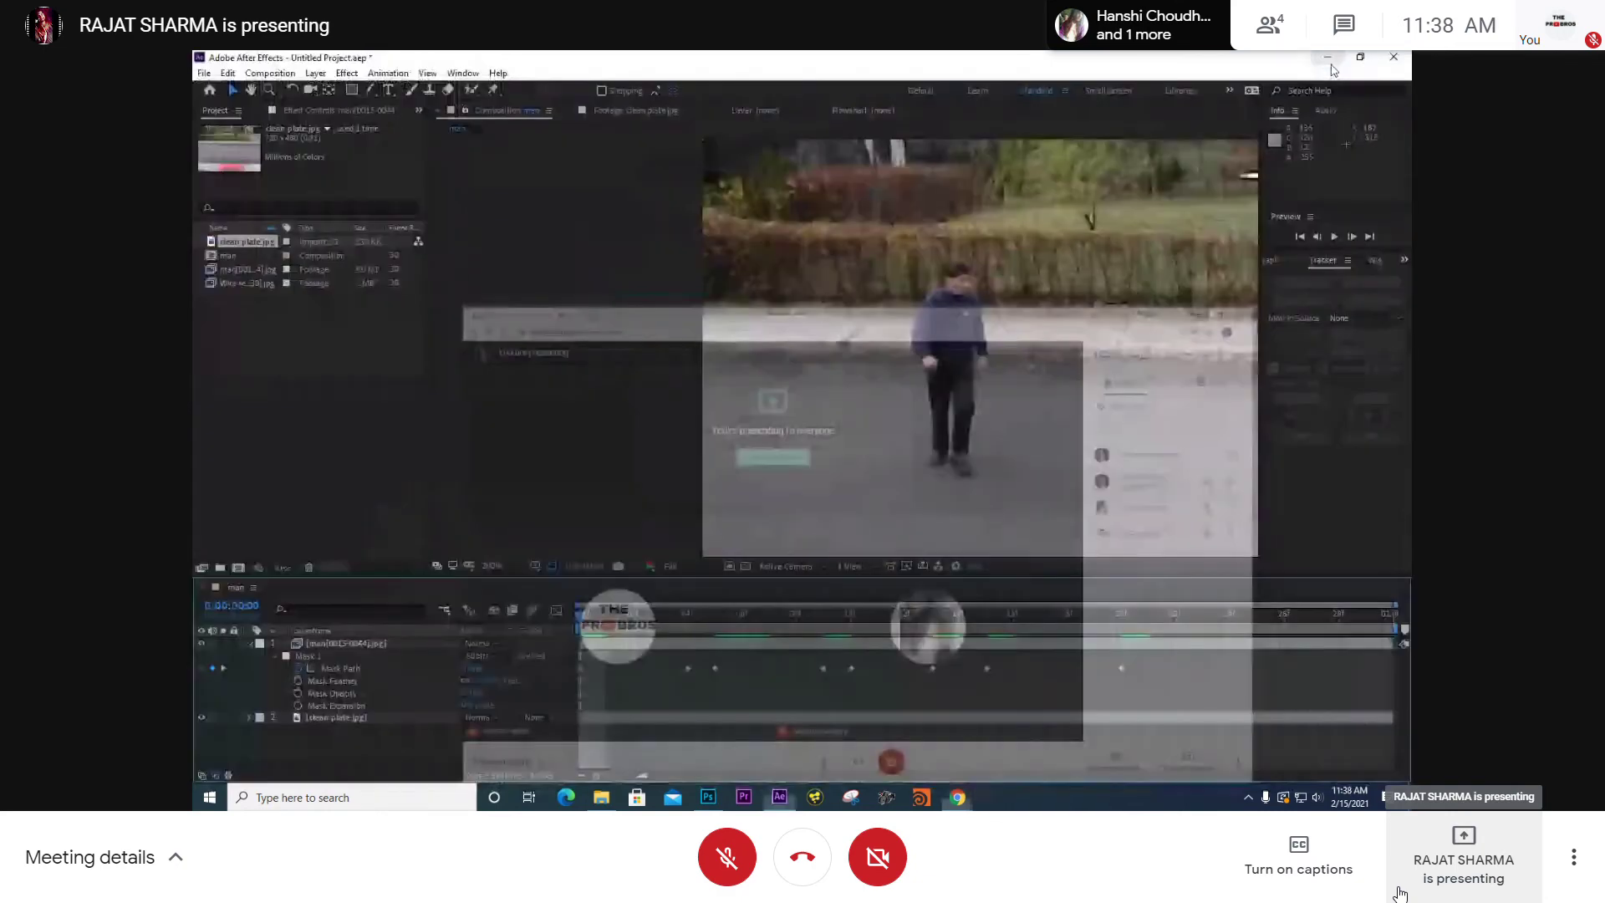
- Play back the man composition from frame 0 to check the masked wire area
mouse_move(594, 623)
mouse_down()
mouse_move(1013, 643)
mouse_move(570, 644)
mouse_up()
key(space)
key(space)
key(space)
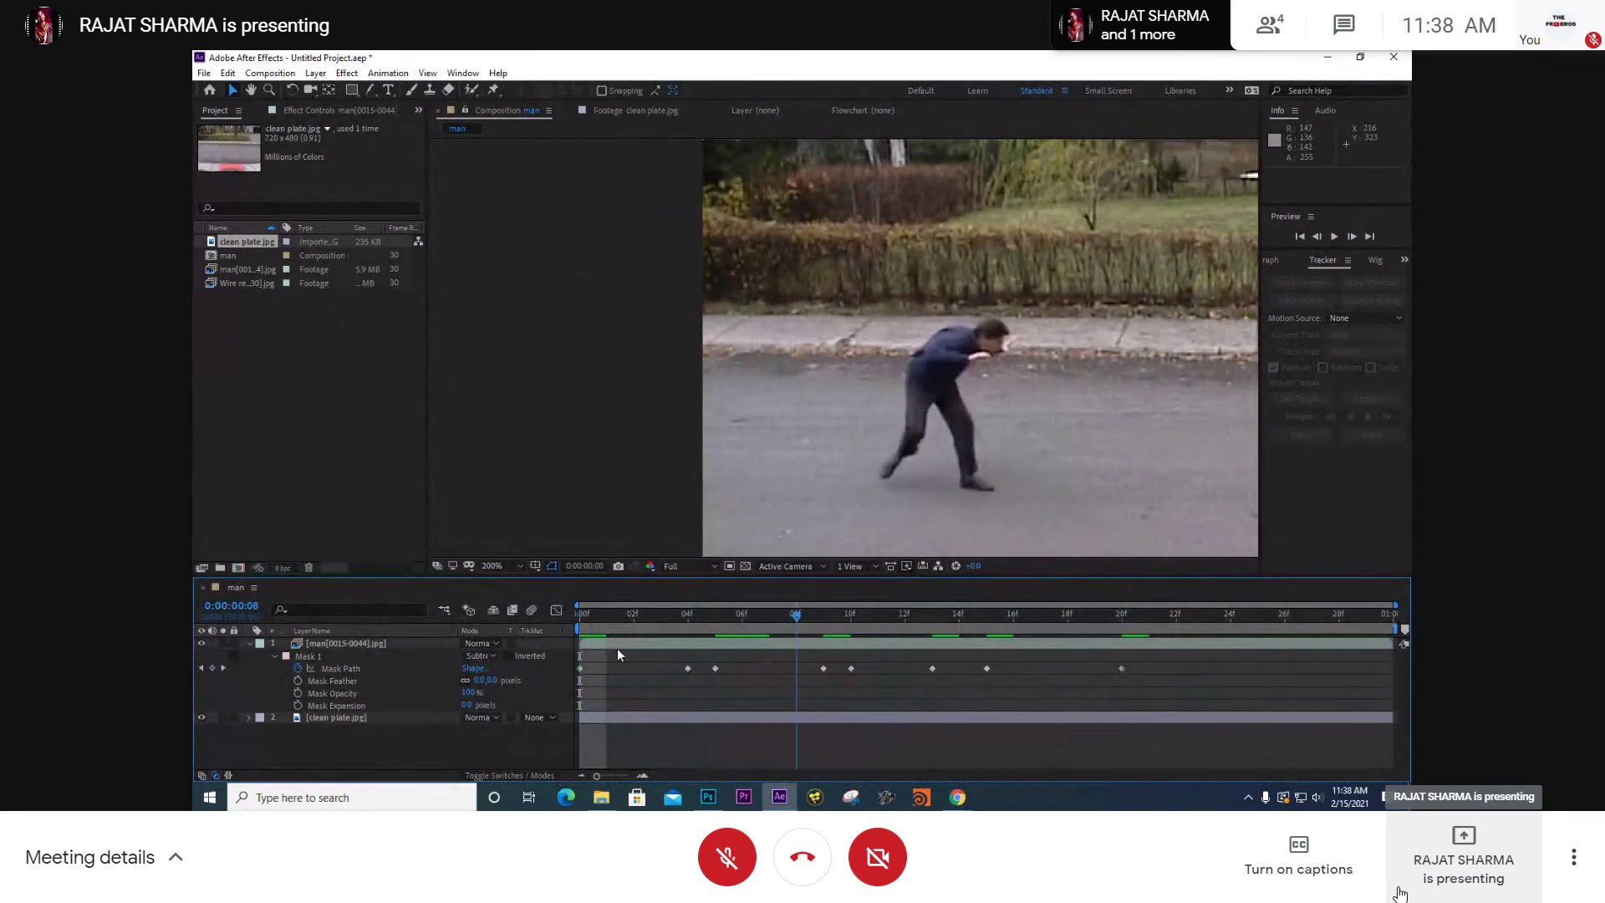
key(space)
- Collapse the man layer's mask properties and check the opening of the man composition at 100% magnification
click(248, 643)
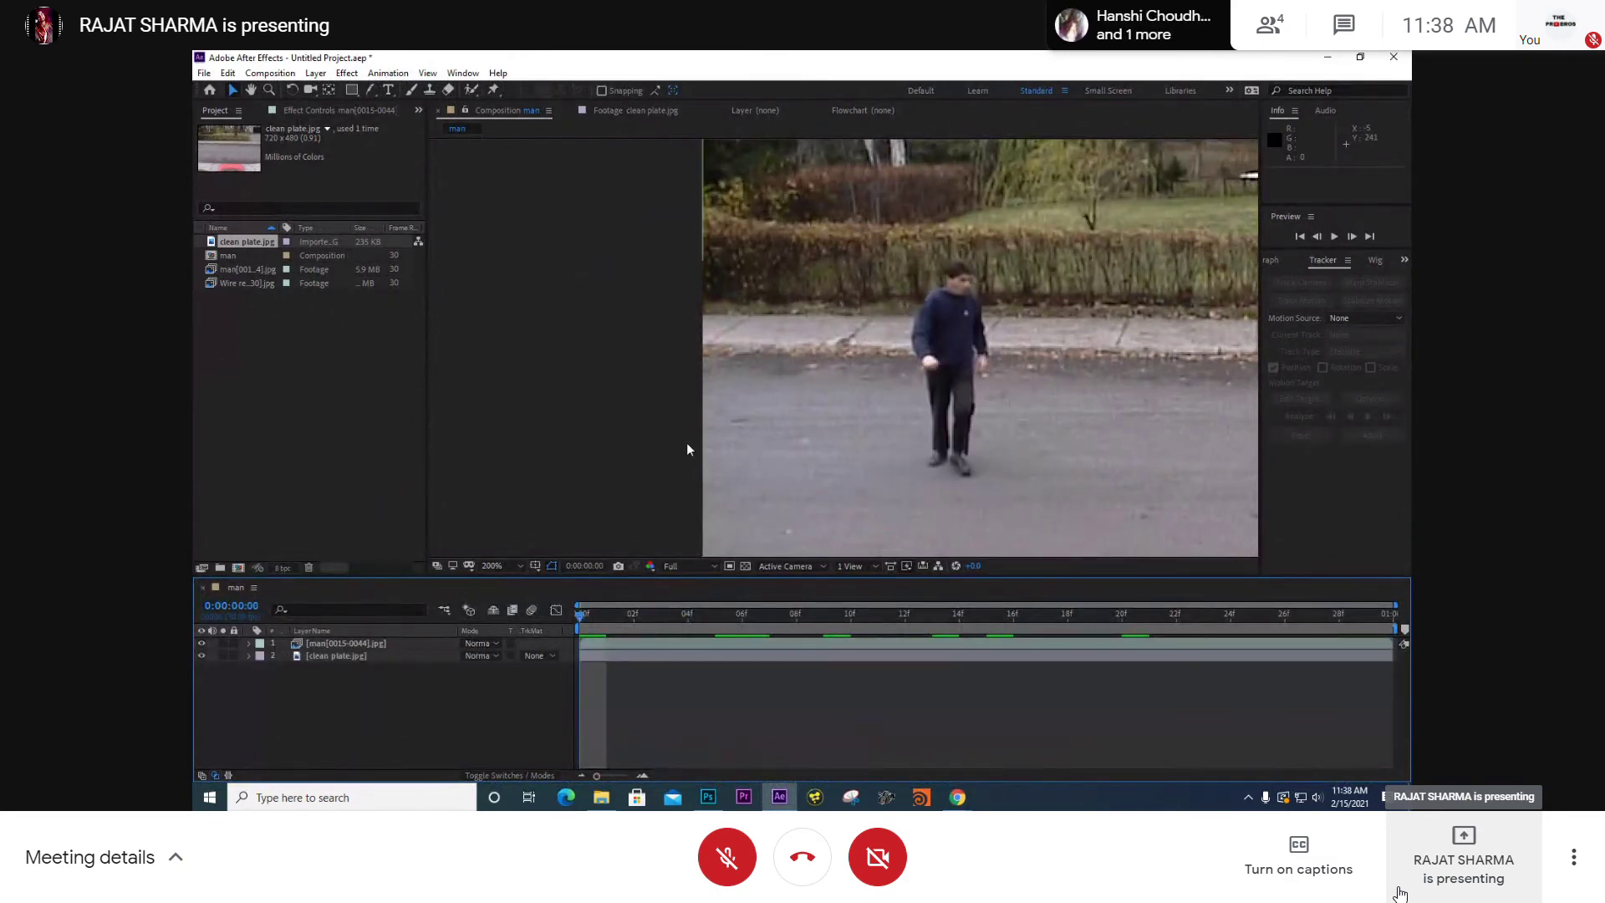
click(493, 566)
click(502, 327)
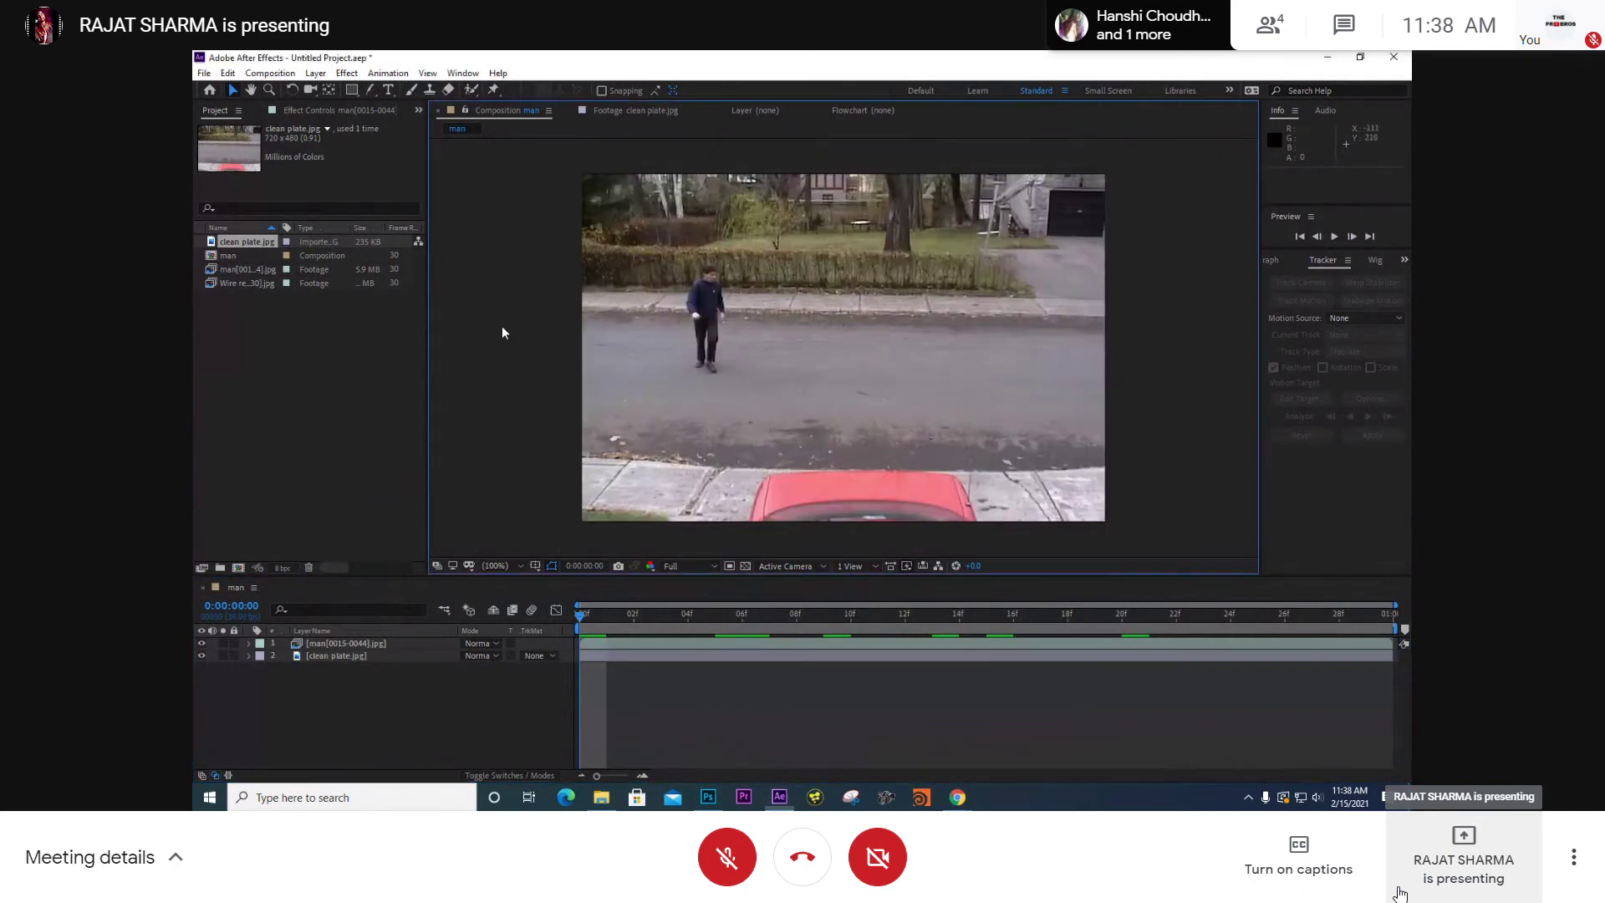
drag(635, 605, 448, 580)
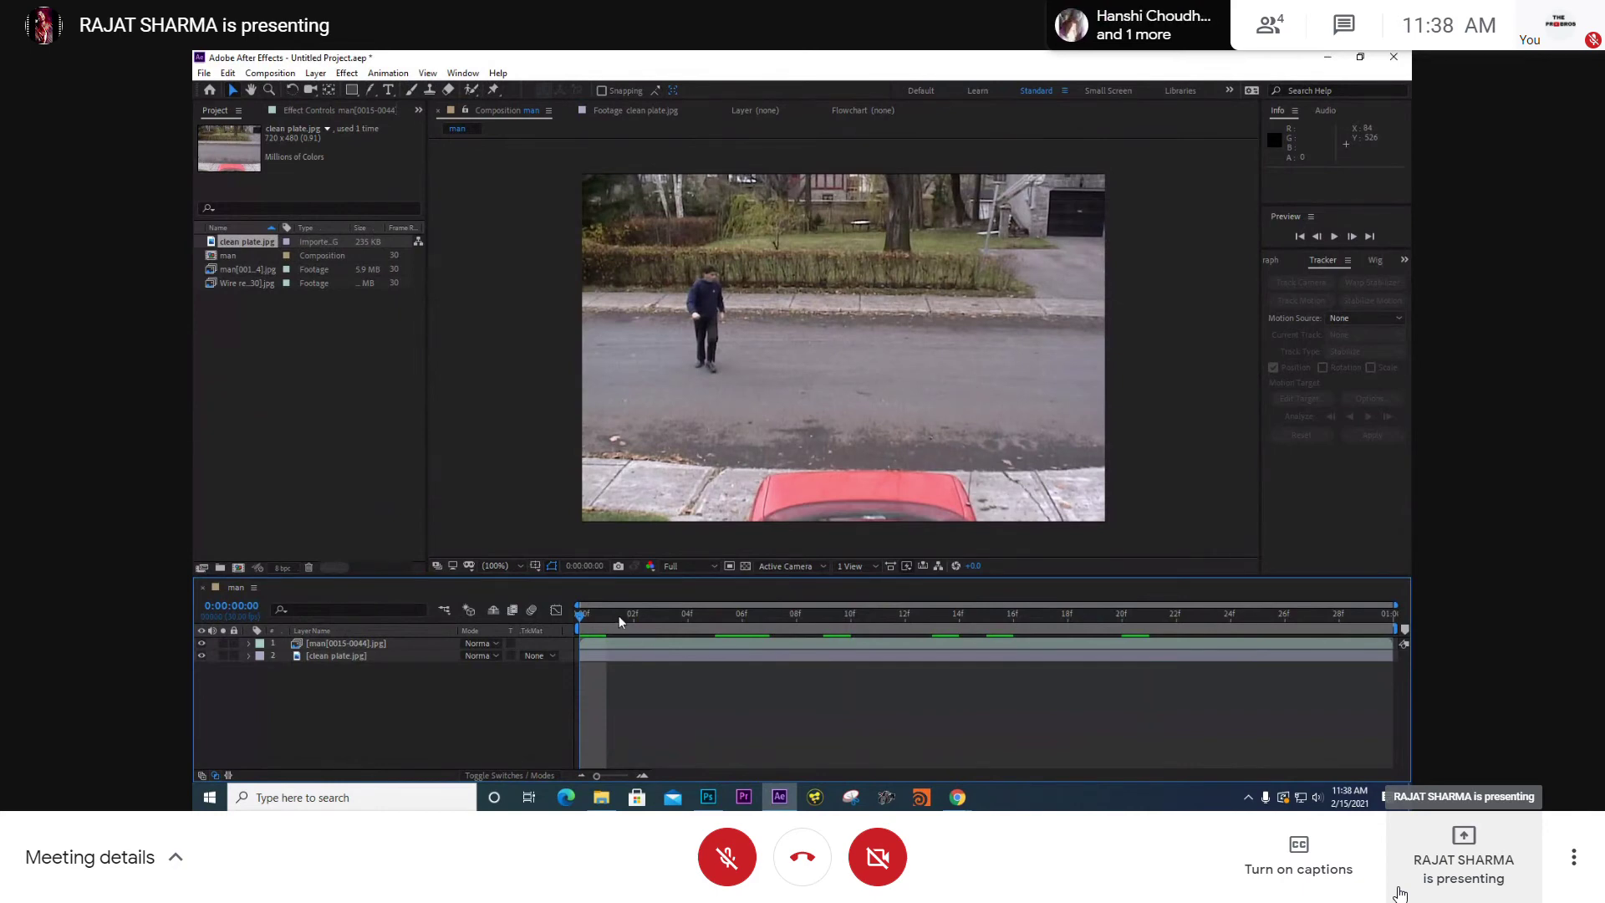
drag(618, 615, 434, 599)
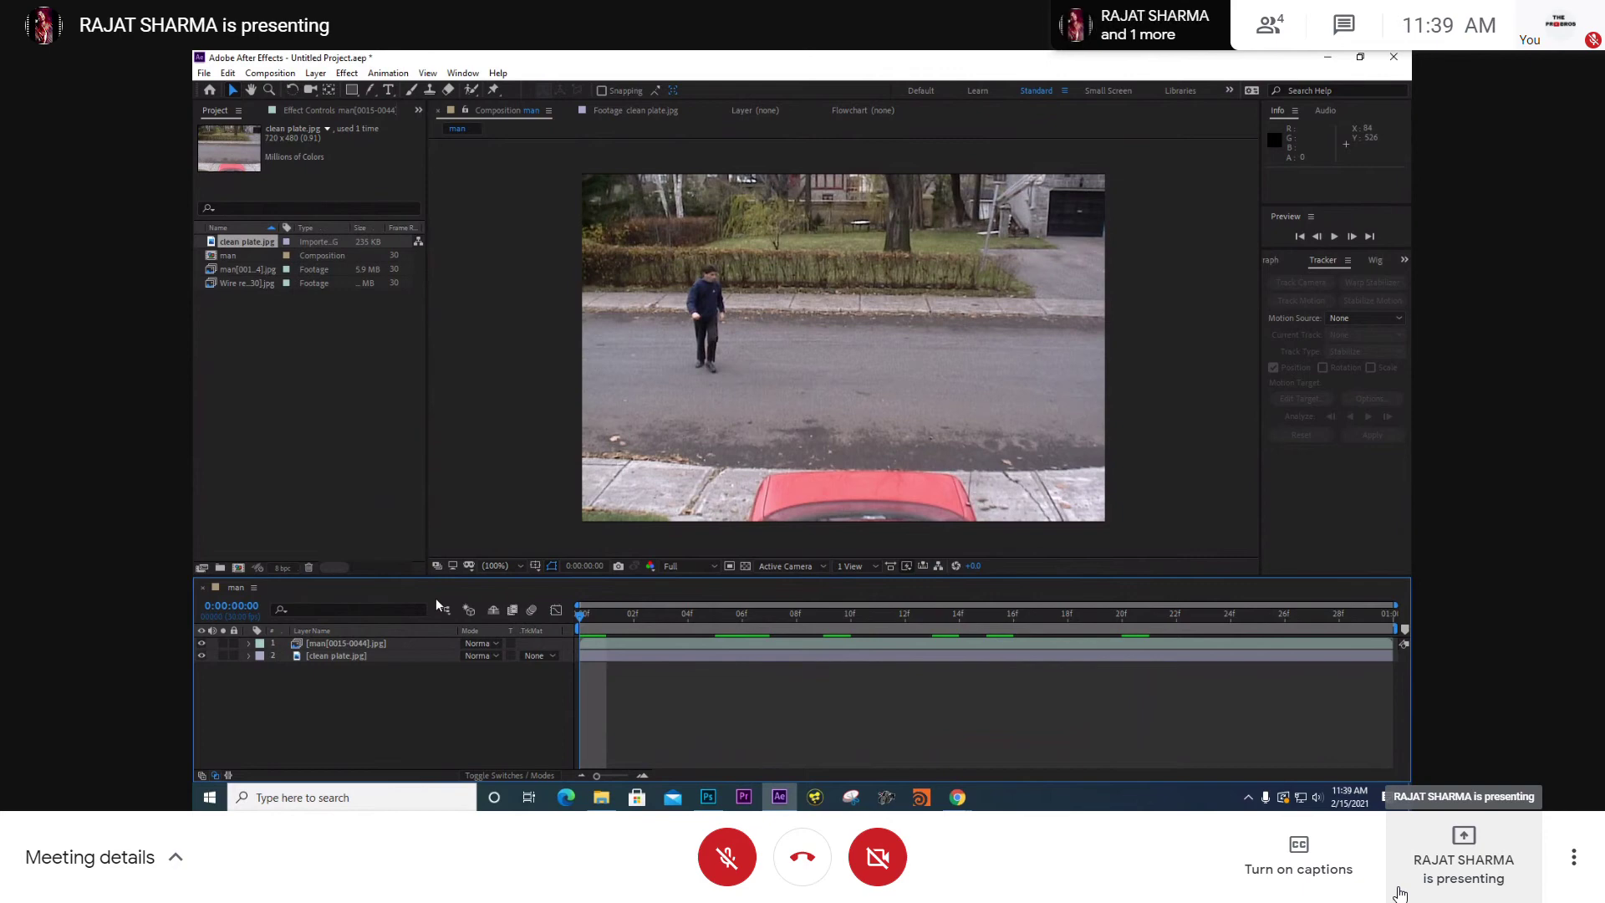
- Create a new composition from the Wire removal shot image sequence and preview it
click(349, 388)
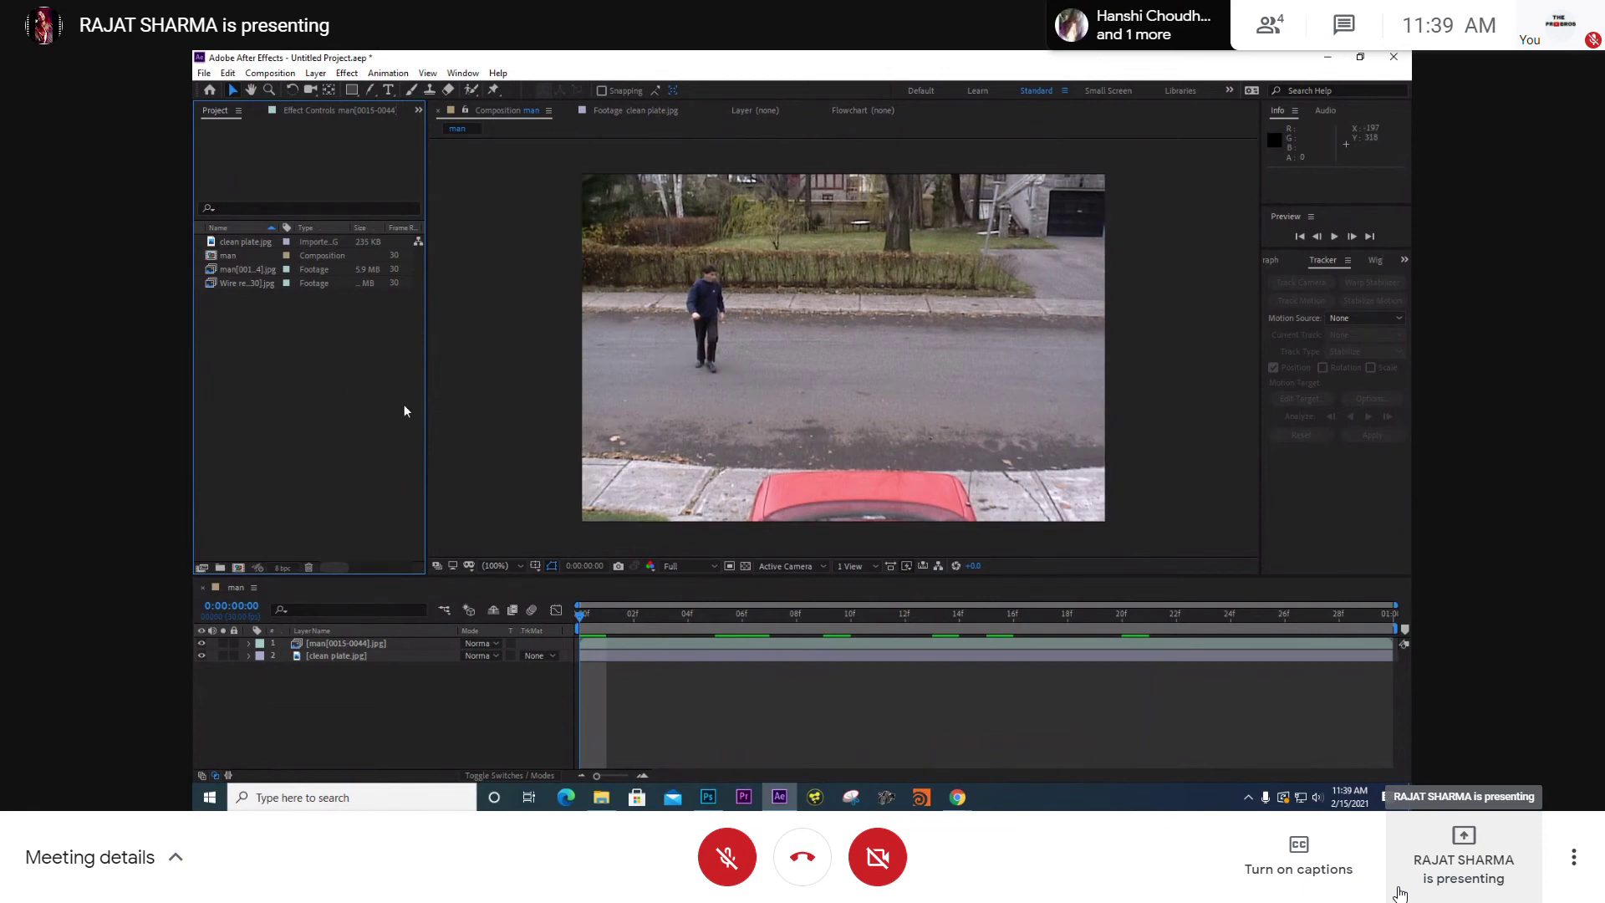
click(261, 283)
drag(259, 289, 241, 568)
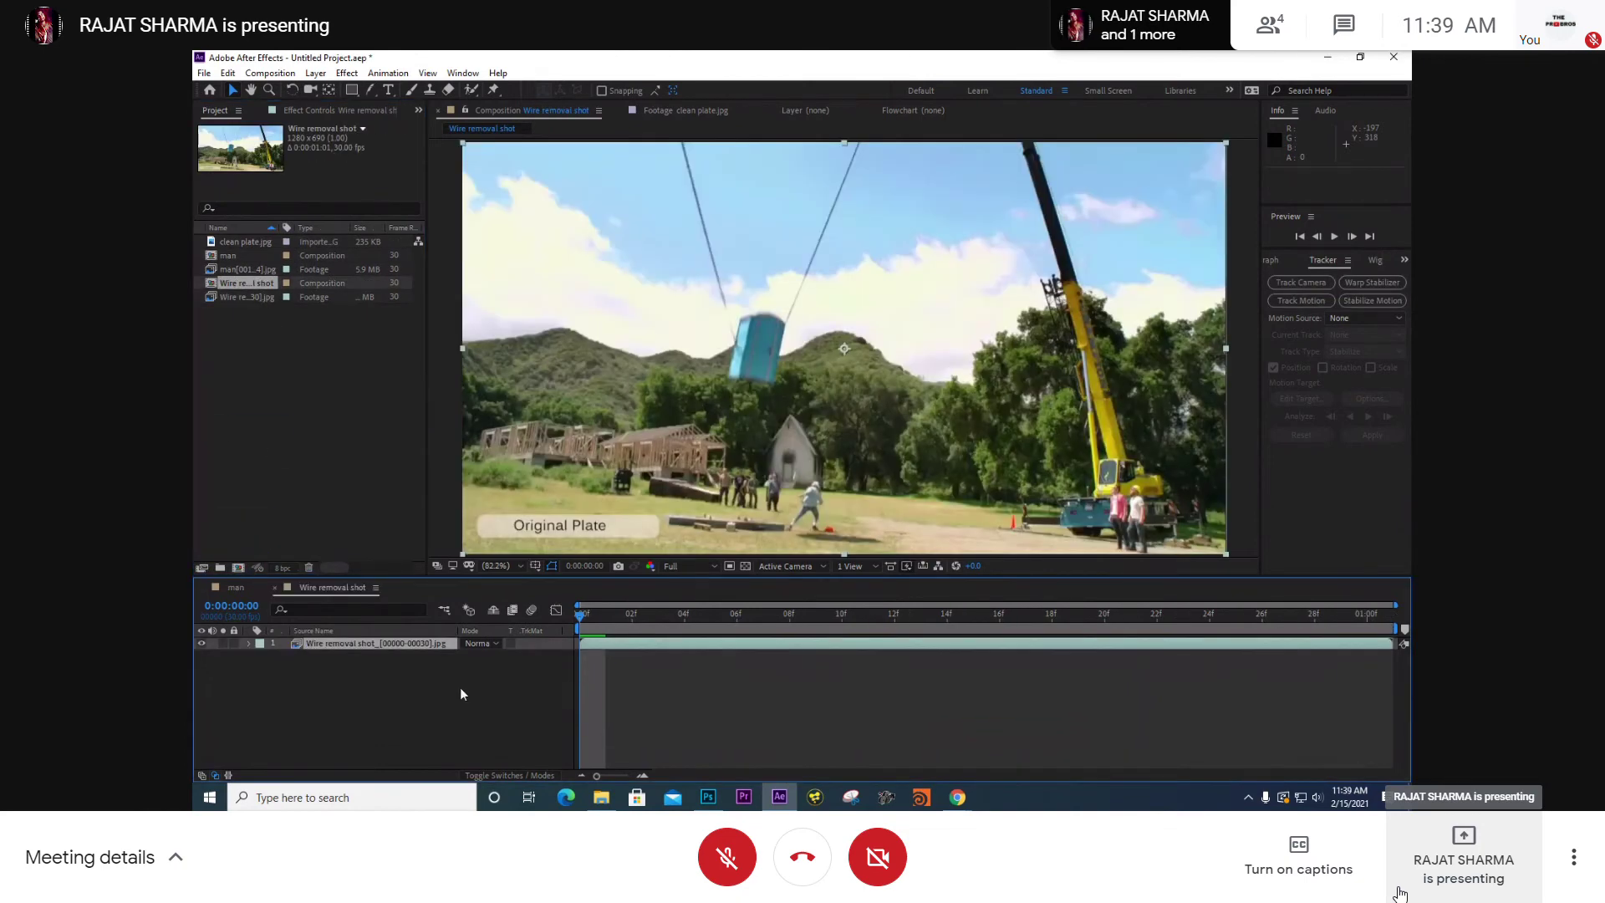
click(460, 687)
key(space)
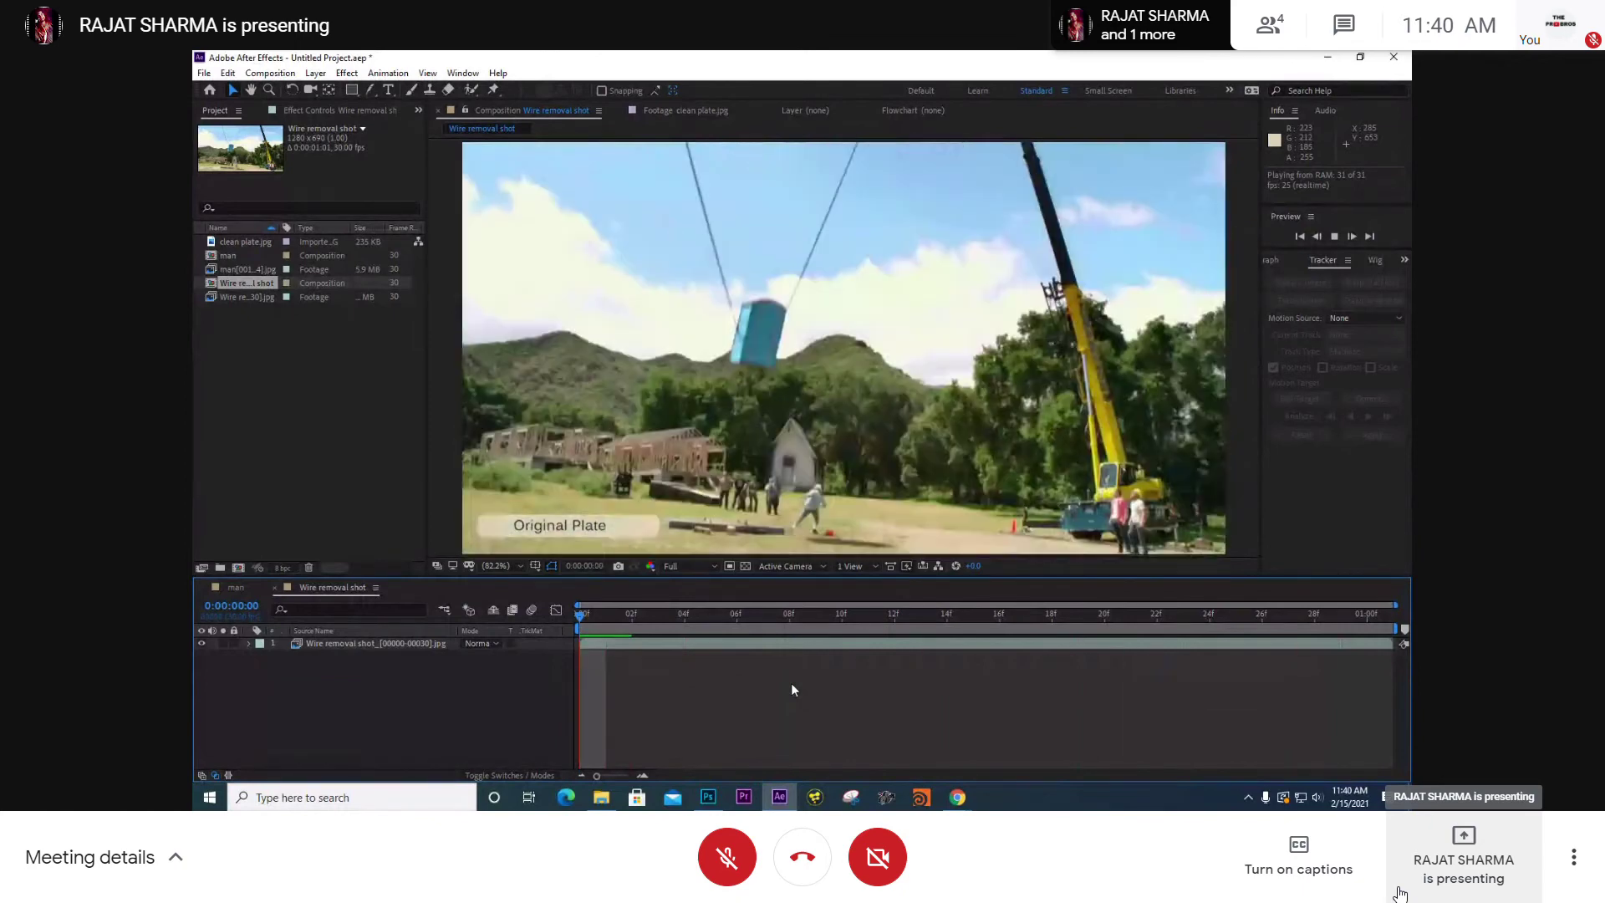
- Show the Effects & Presets list and search it for "simp" to find CC Simple Wire Removal
click(1404, 260)
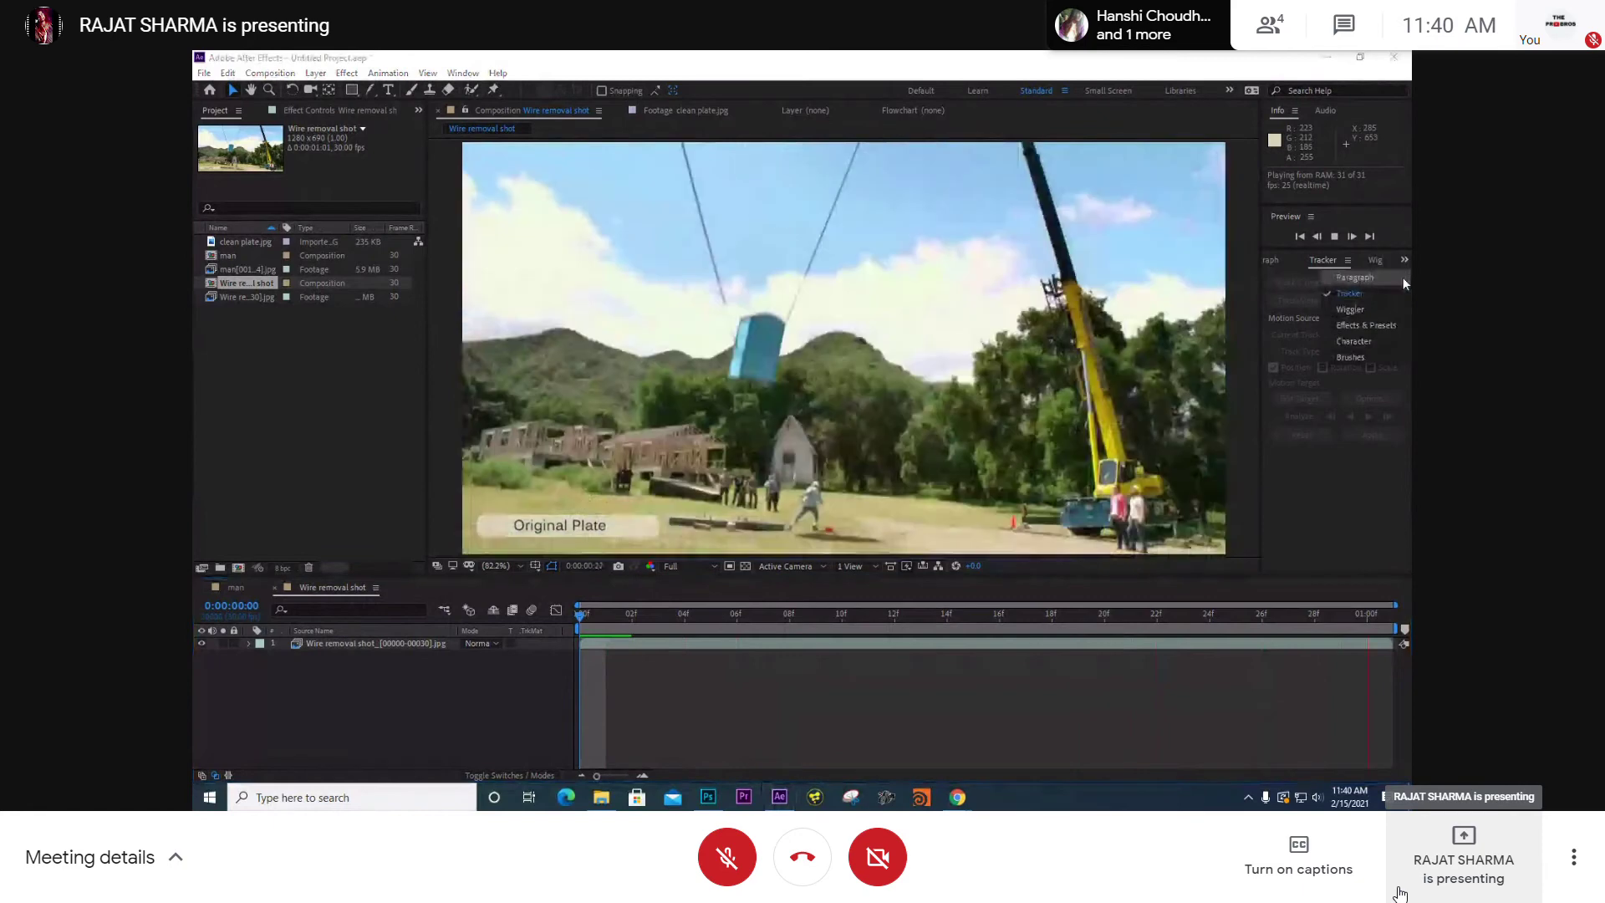
click(1365, 325)
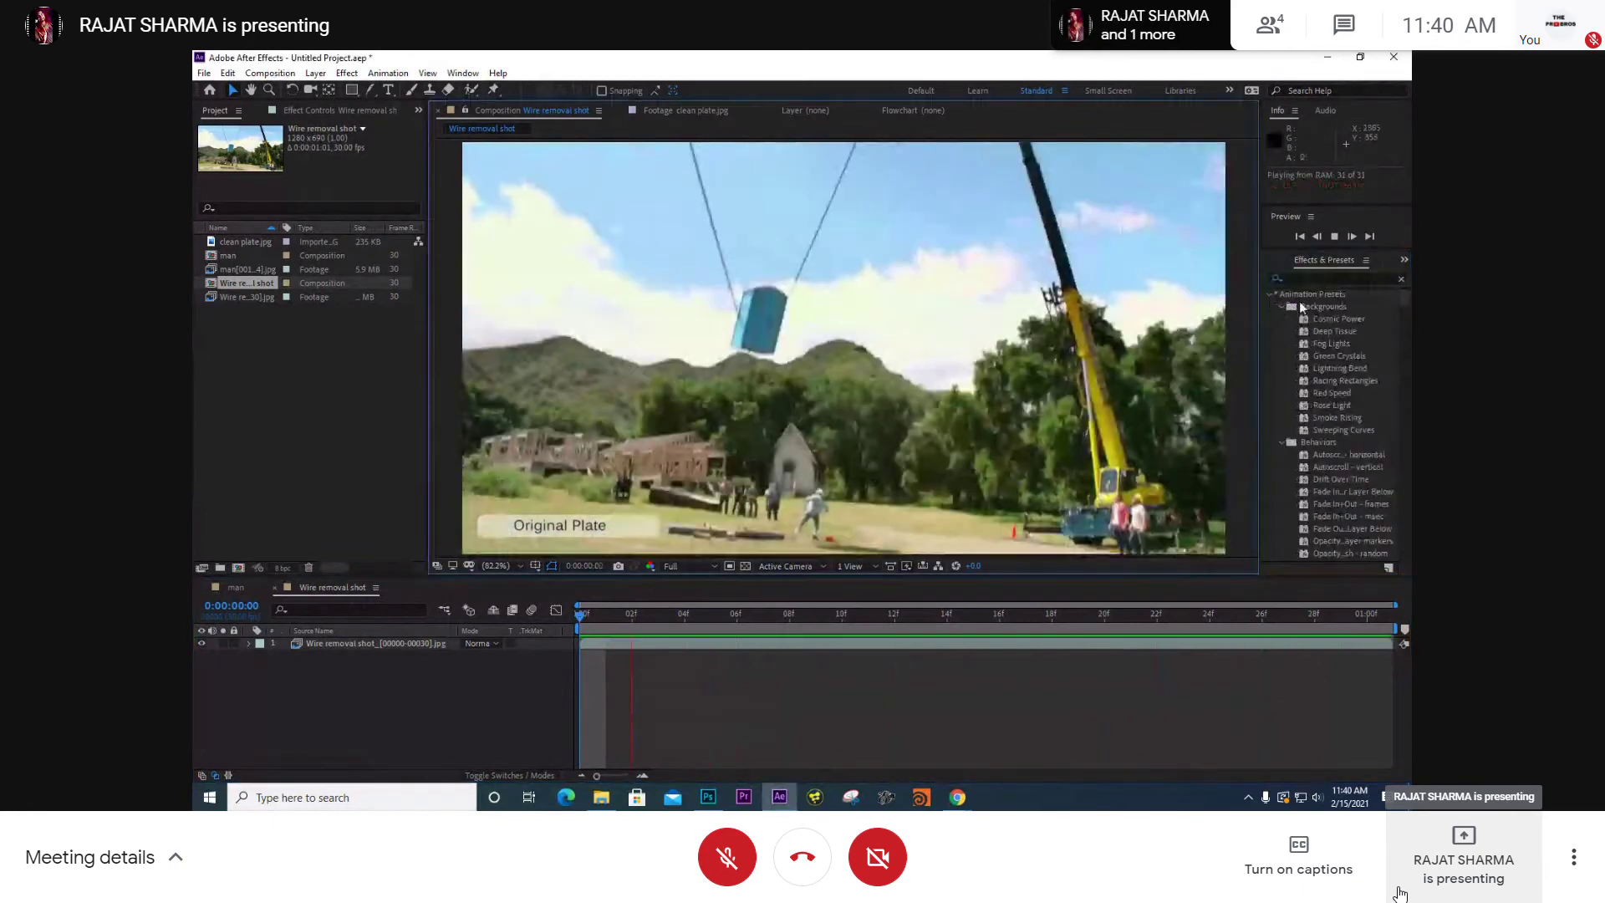
click(1309, 279)
text(c)
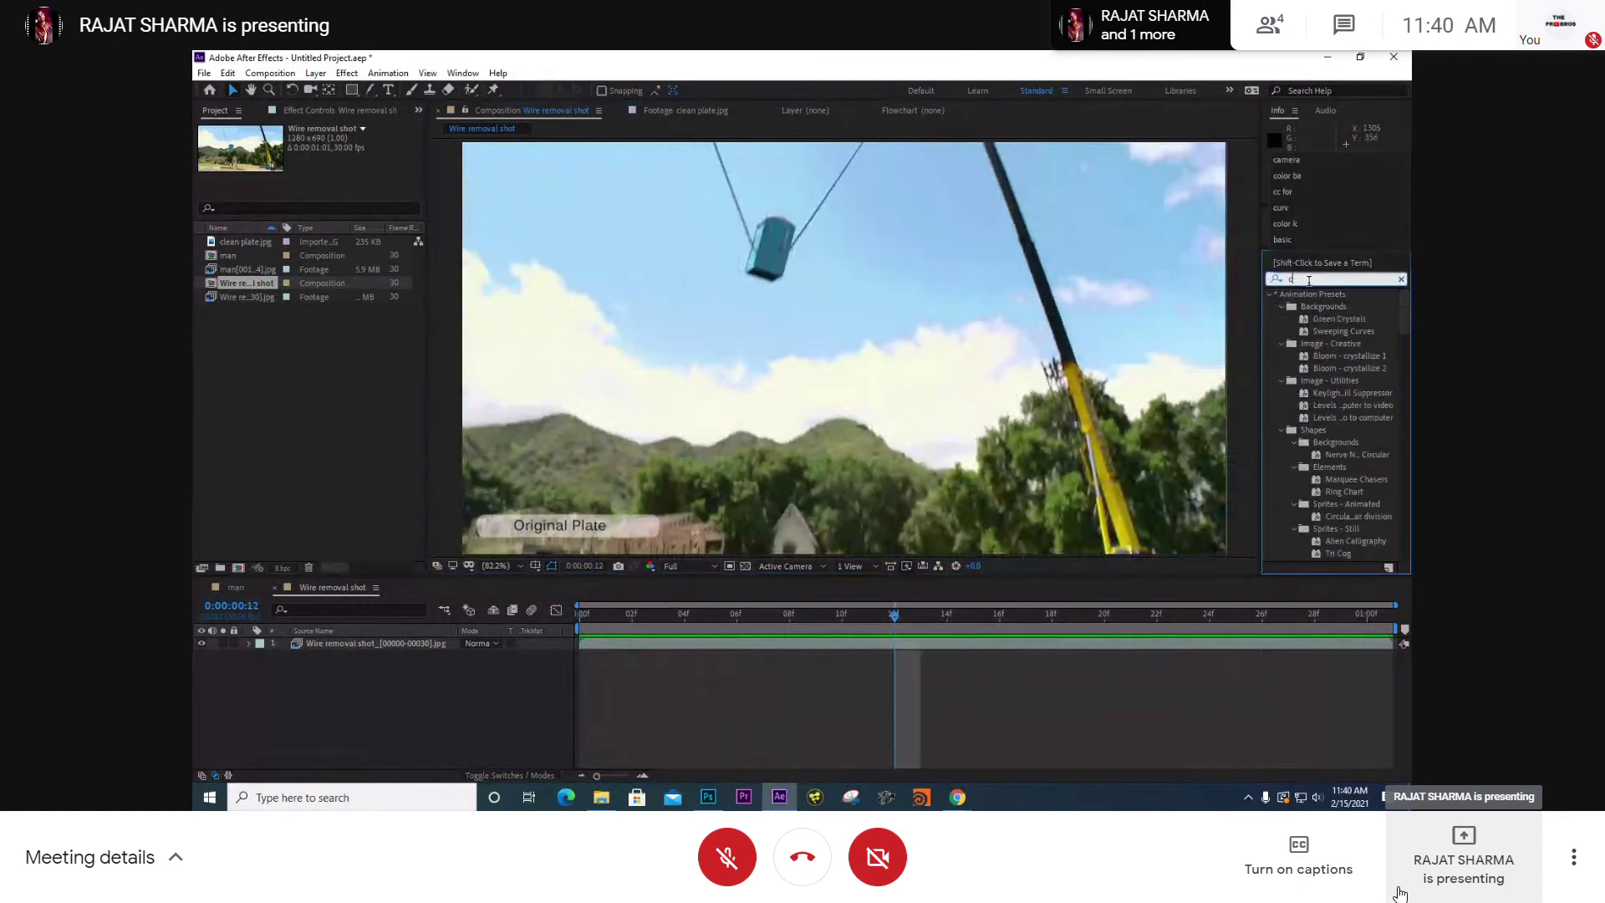
text(c simpl)
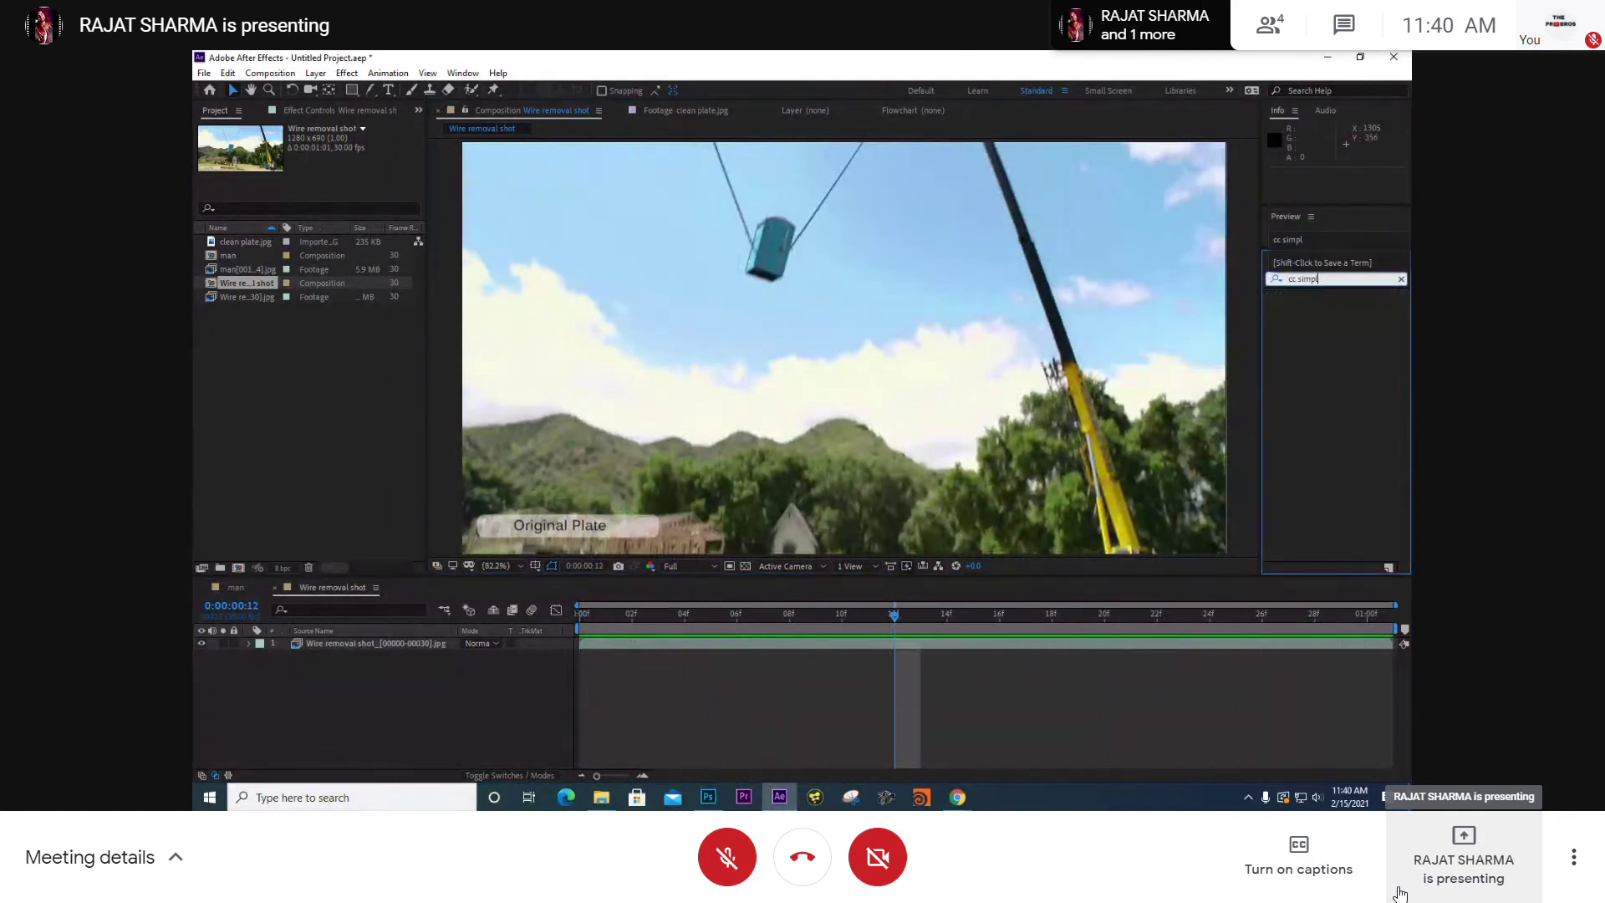
click(1401, 280)
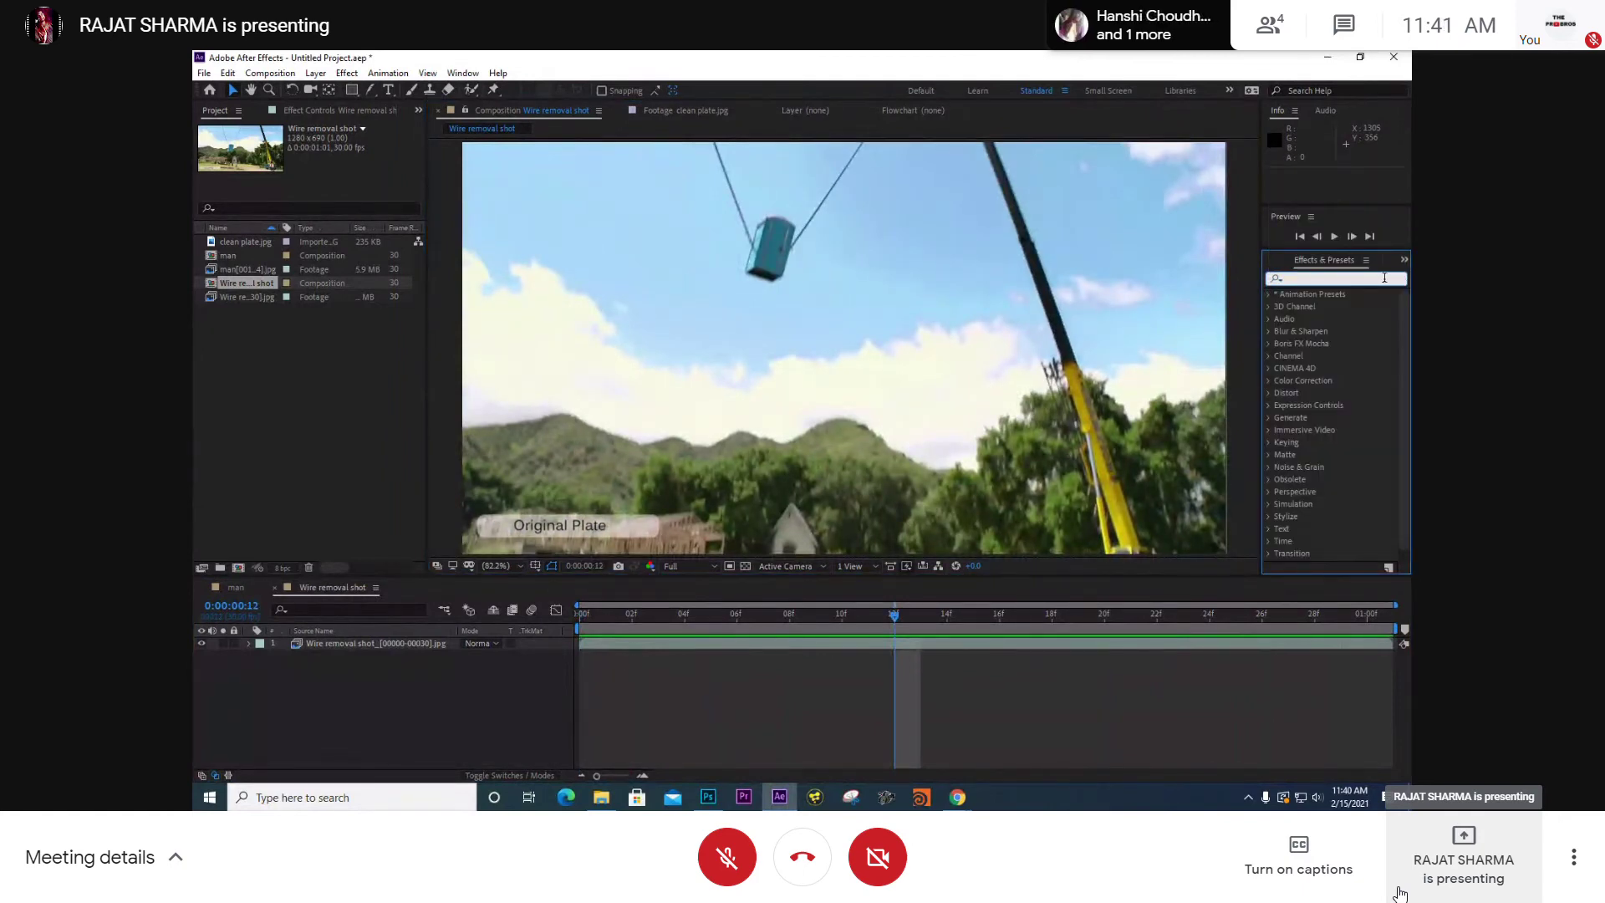
text(simp)
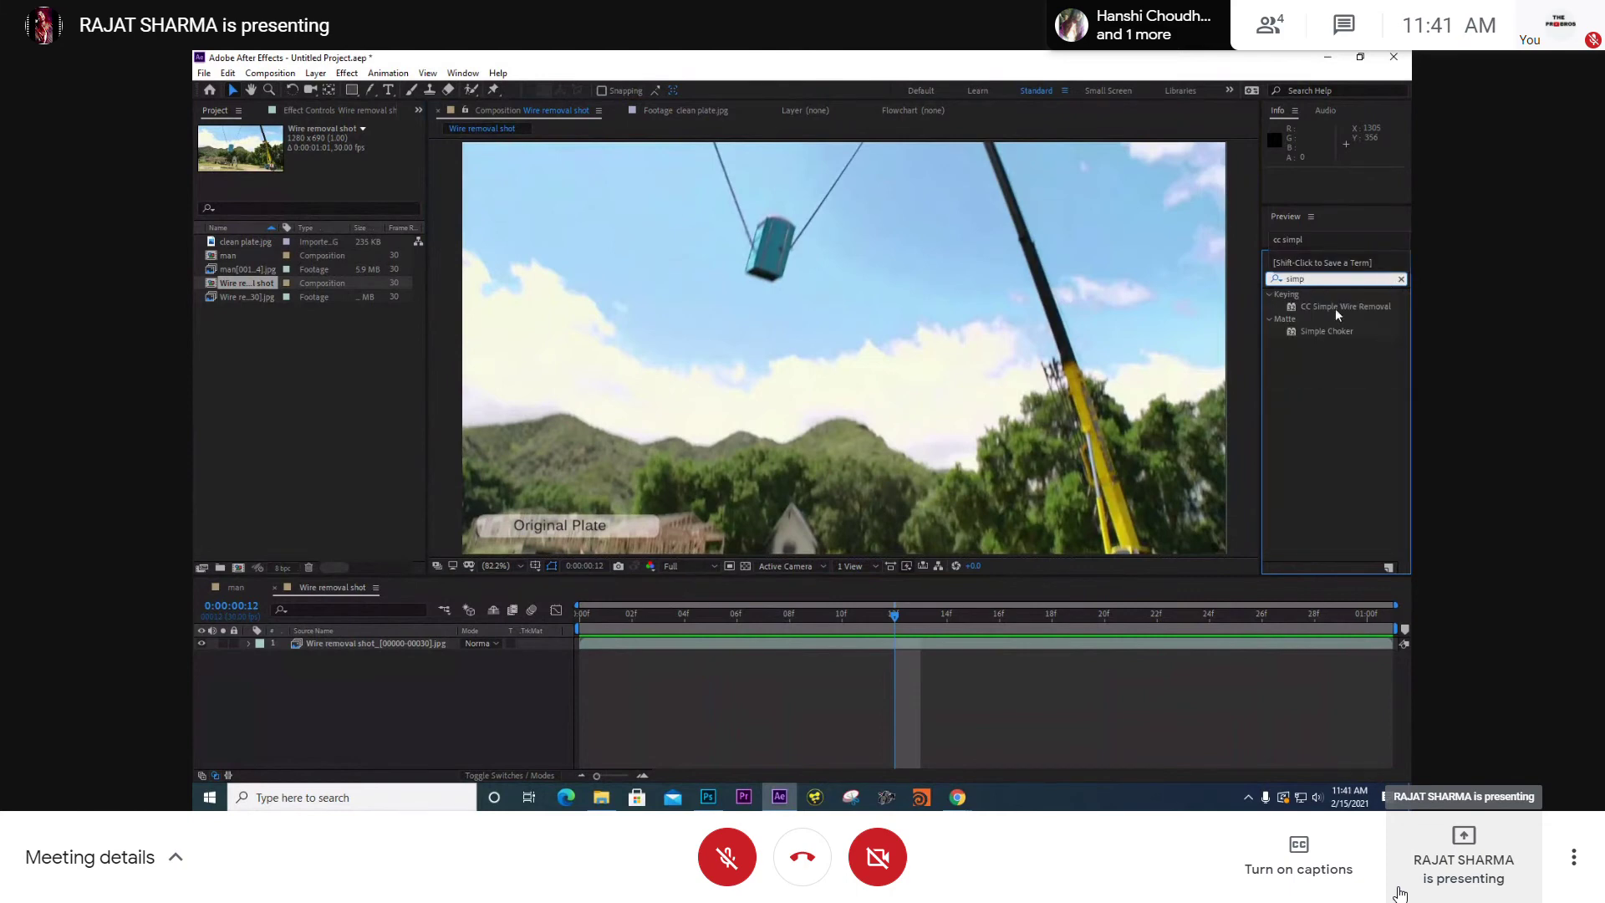
click(1335, 307)
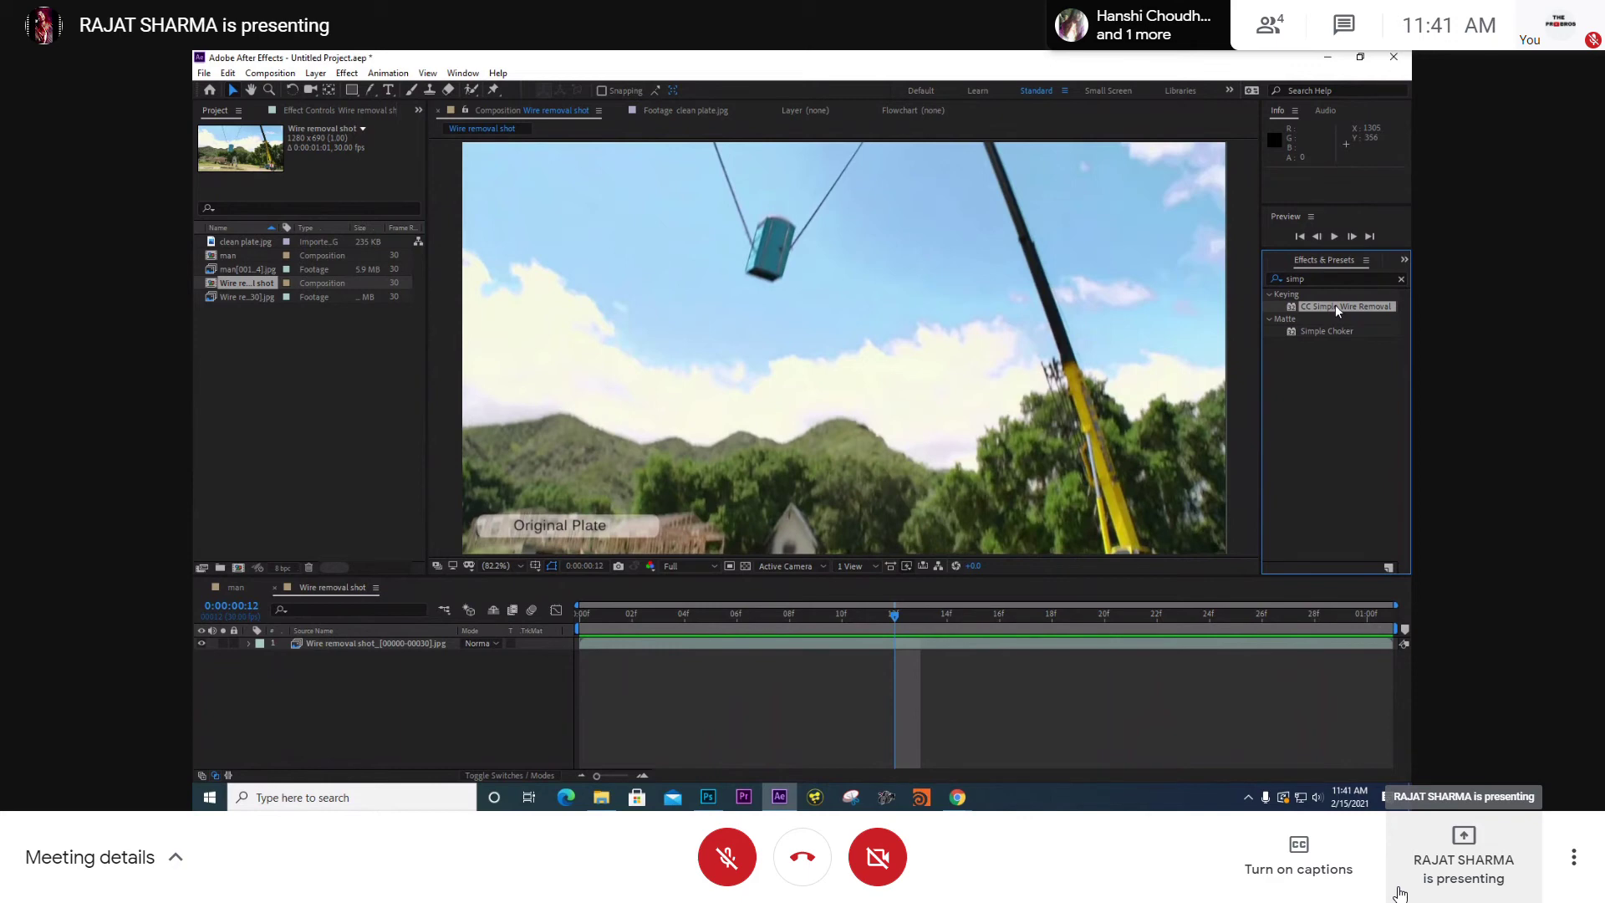
- Return to frame 0 and apply CC Simple Wire Removal to the Wire removal shot layer
key(Home)
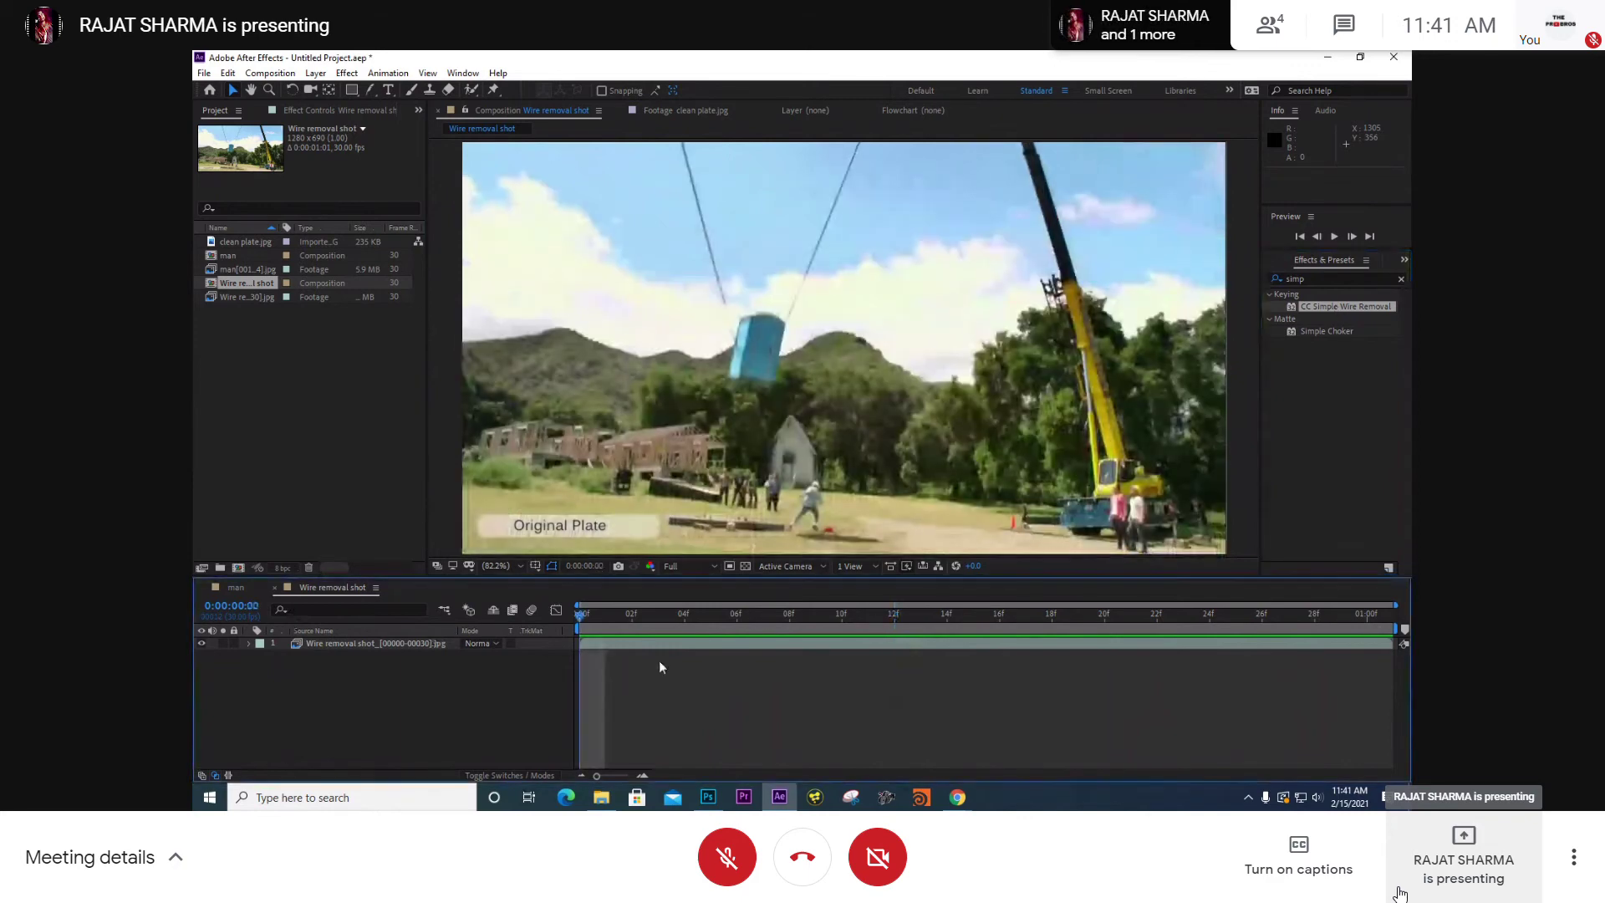
click(665, 646)
click(487, 565)
click(518, 348)
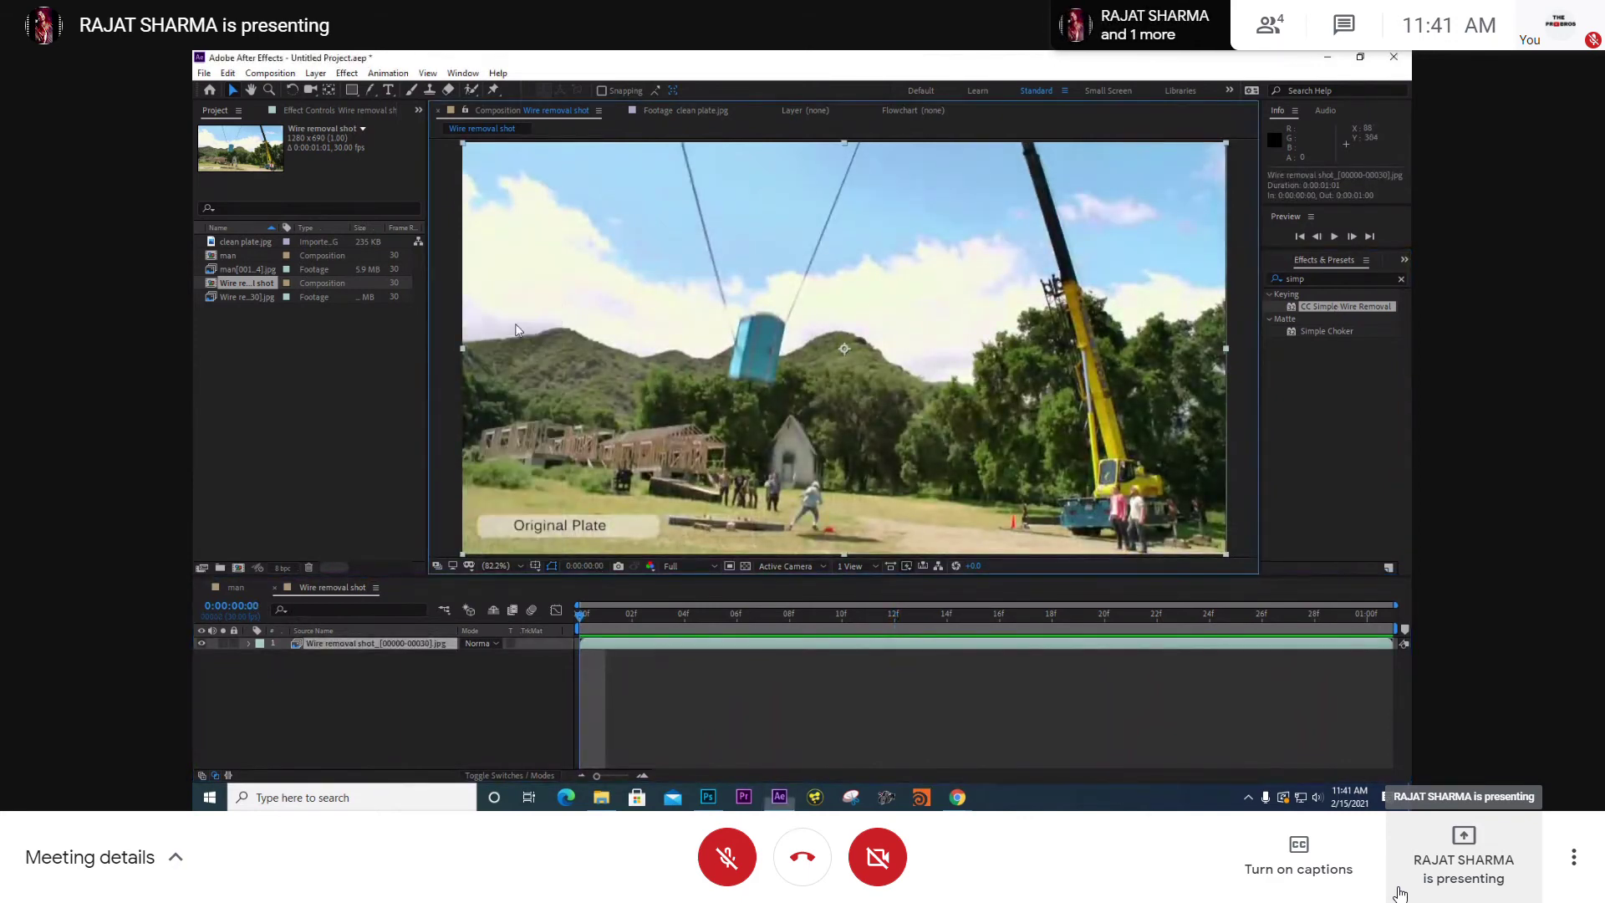
click(699, 645)
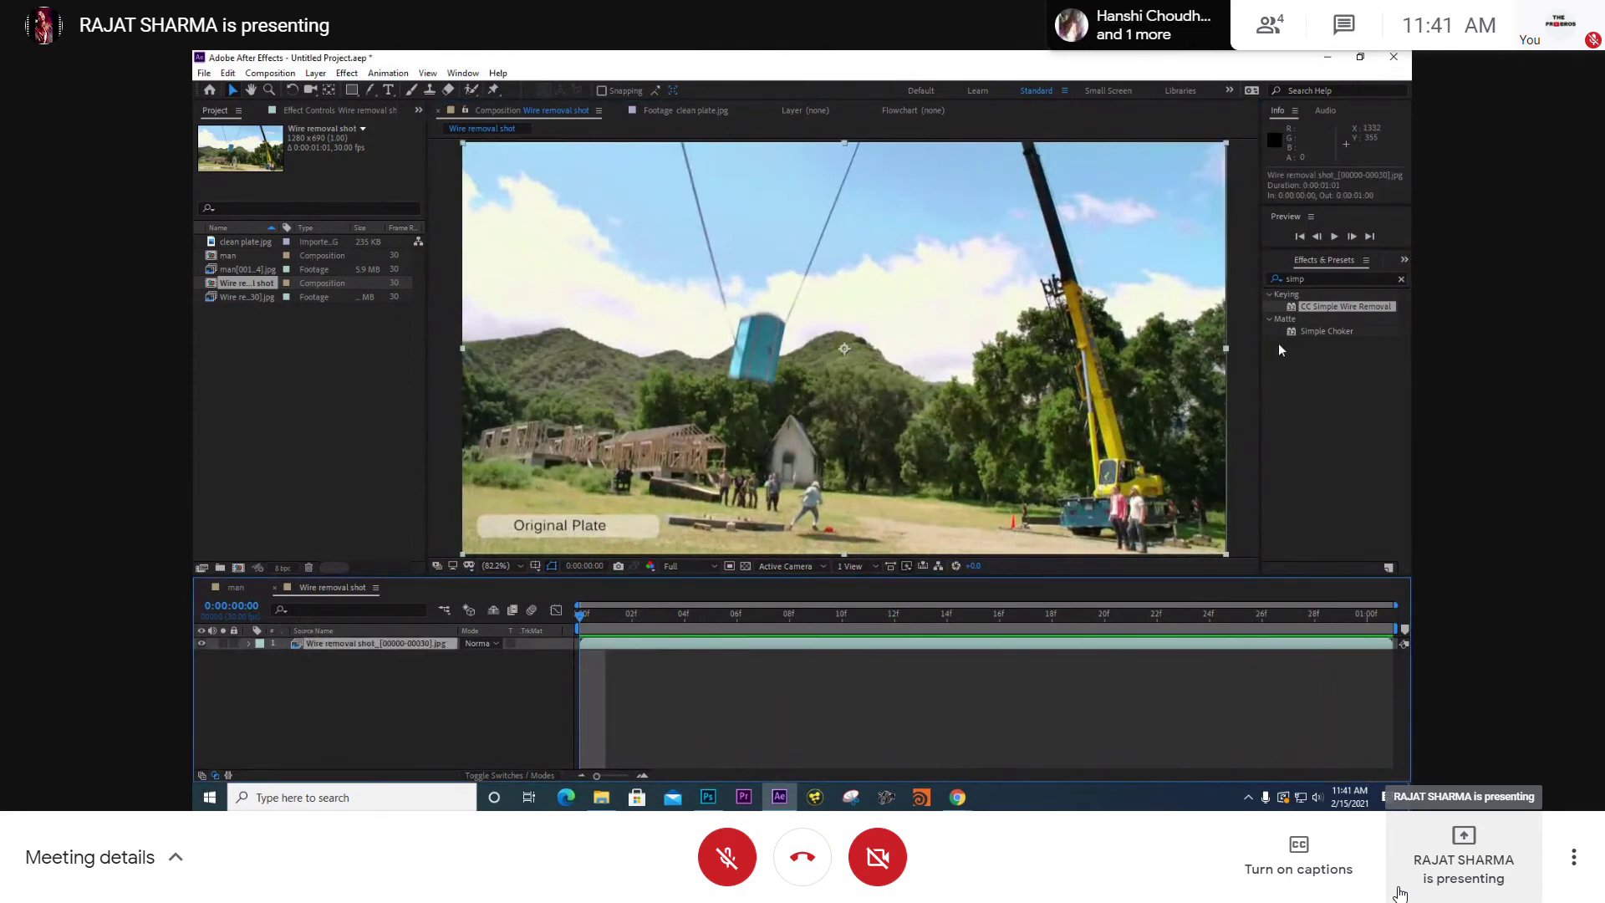
click(1327, 322)
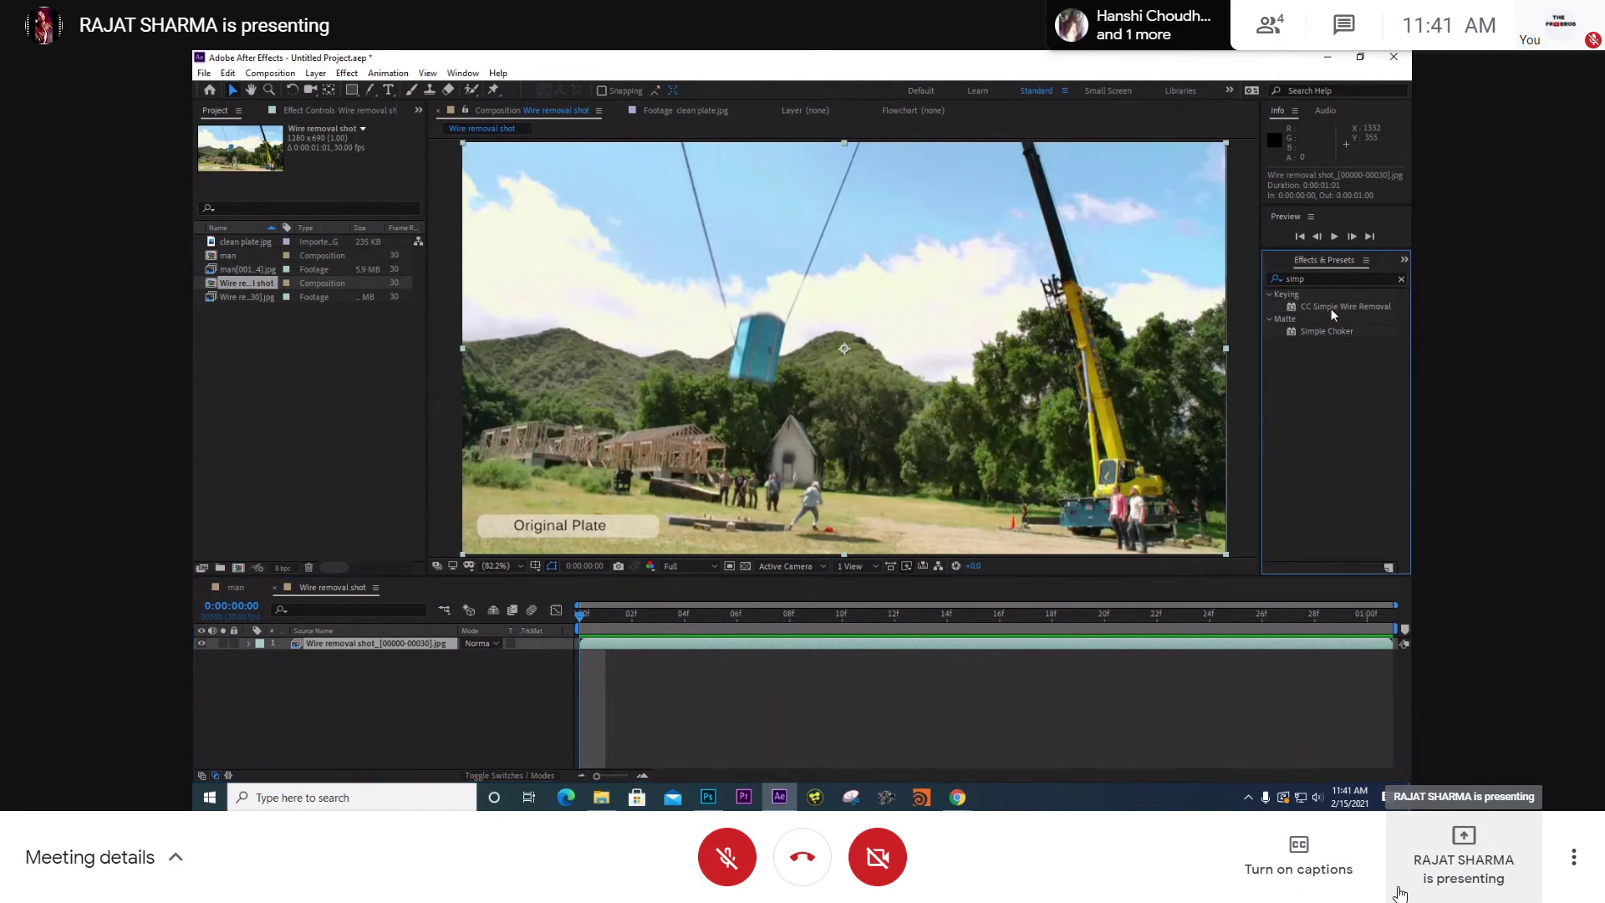
click(1331, 308)
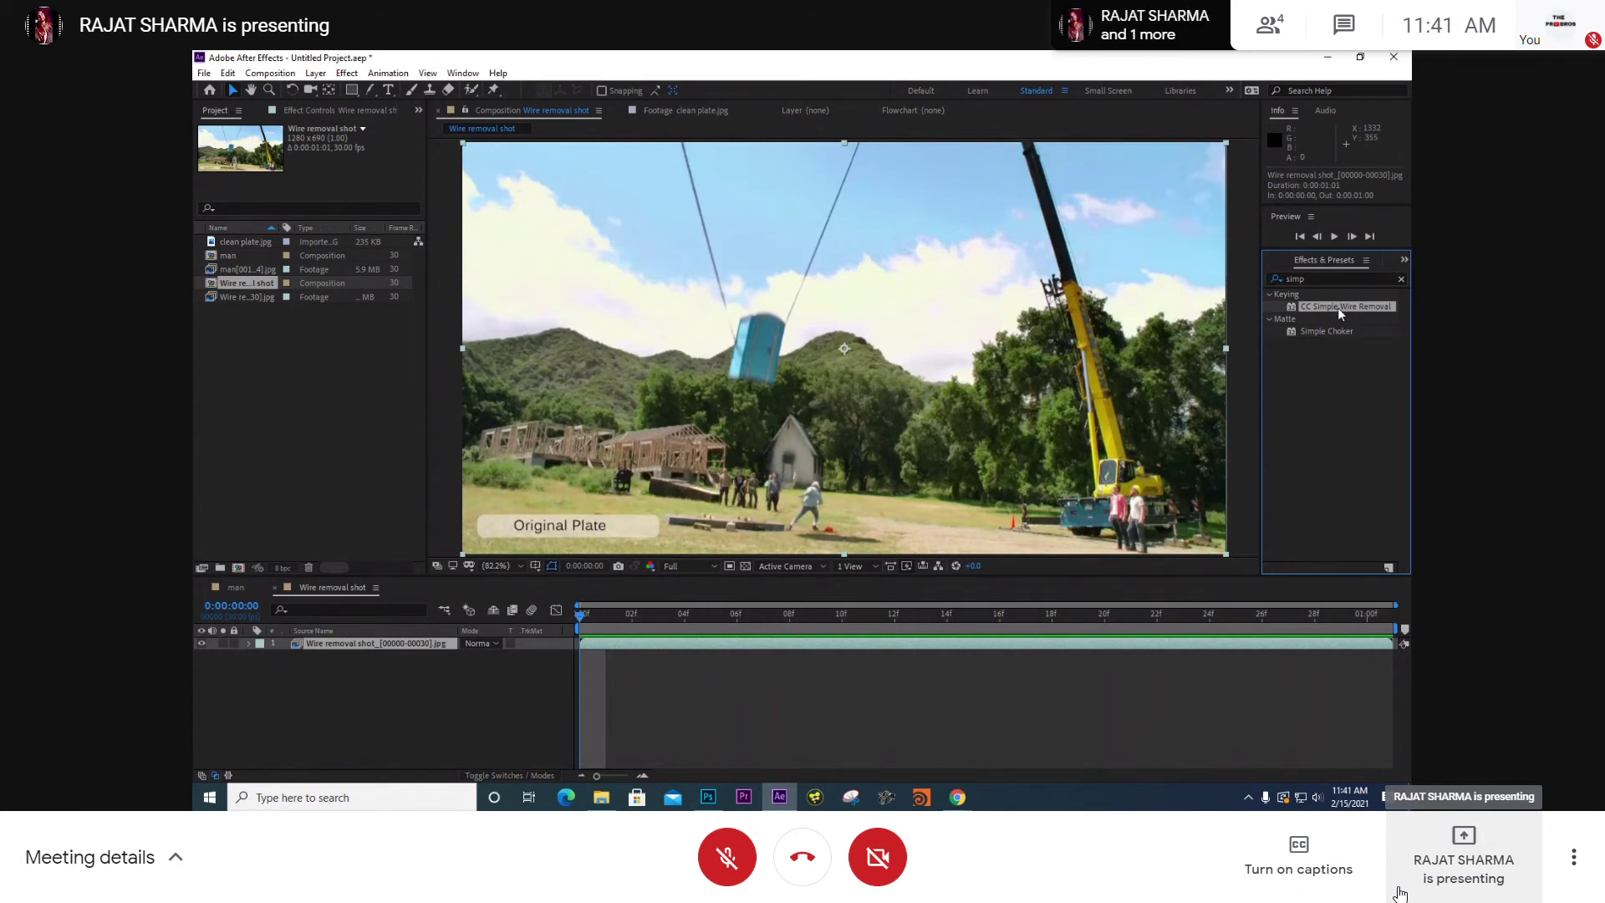
drag(1337, 307, 1080, 660)
- Place Point A at the upper end of the left wire and Point B at its lower end beside the blue cabin
drag(754, 379, 843, 379)
scroll(836, 423, up, 1)
key(v)
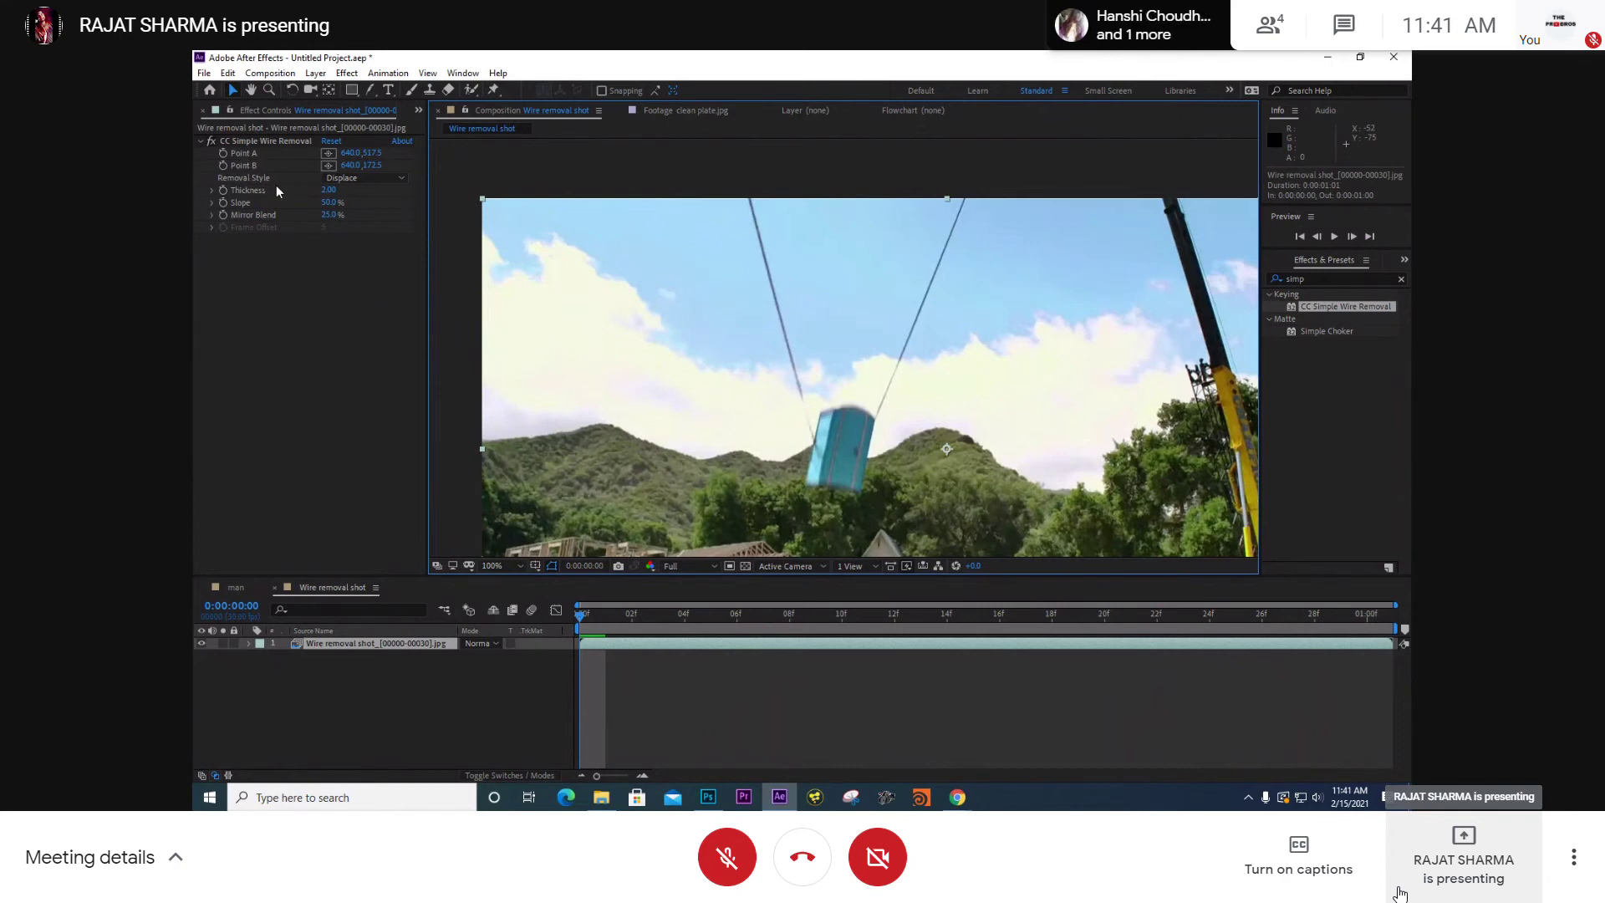
click(329, 153)
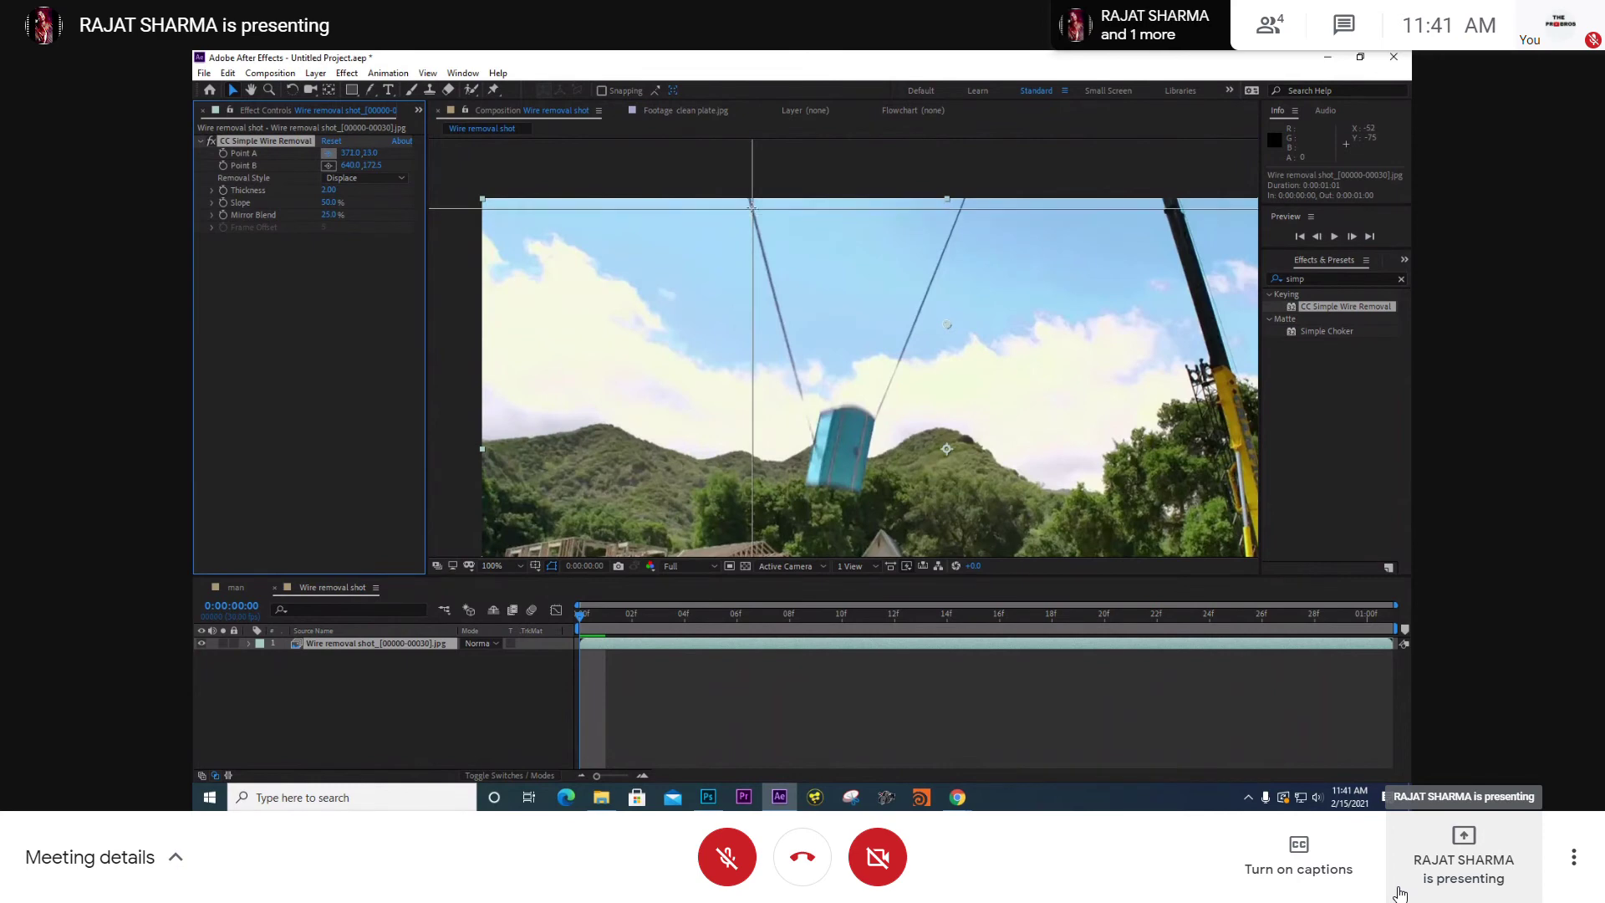
click(752, 209)
drag(946, 323, 888, 338)
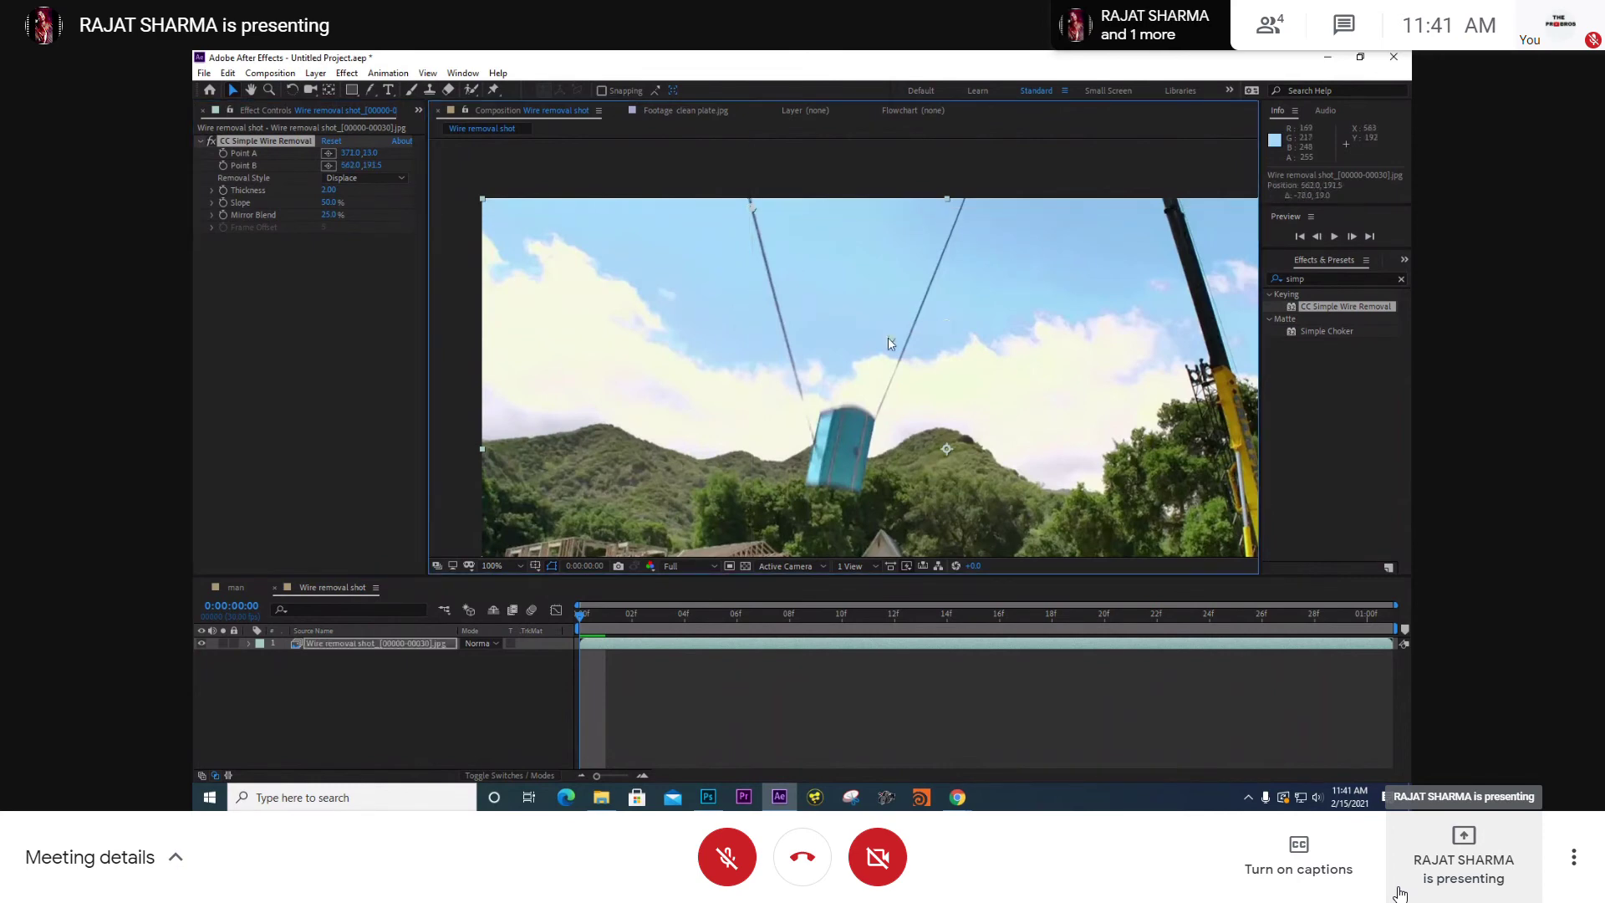
drag(796, 382, 809, 429)
scroll(786, 340, up, 1)
drag(775, 508, 776, 502)
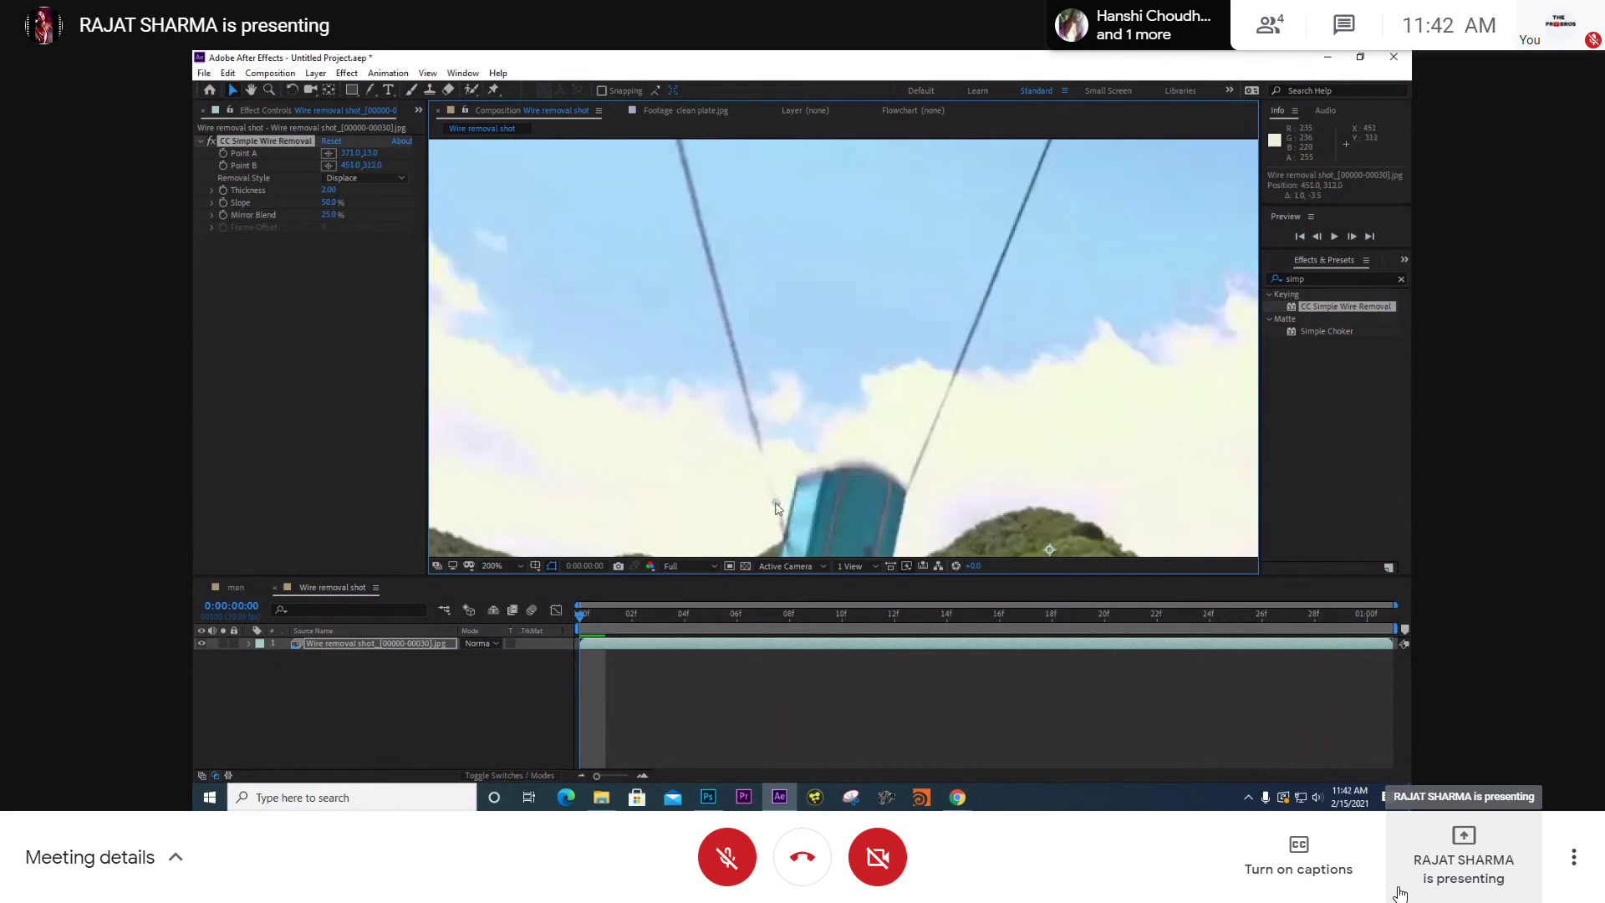
- Fine-tune Point A on the upper end of the left wire to about 371, 12
scroll(766, 403, up, 3)
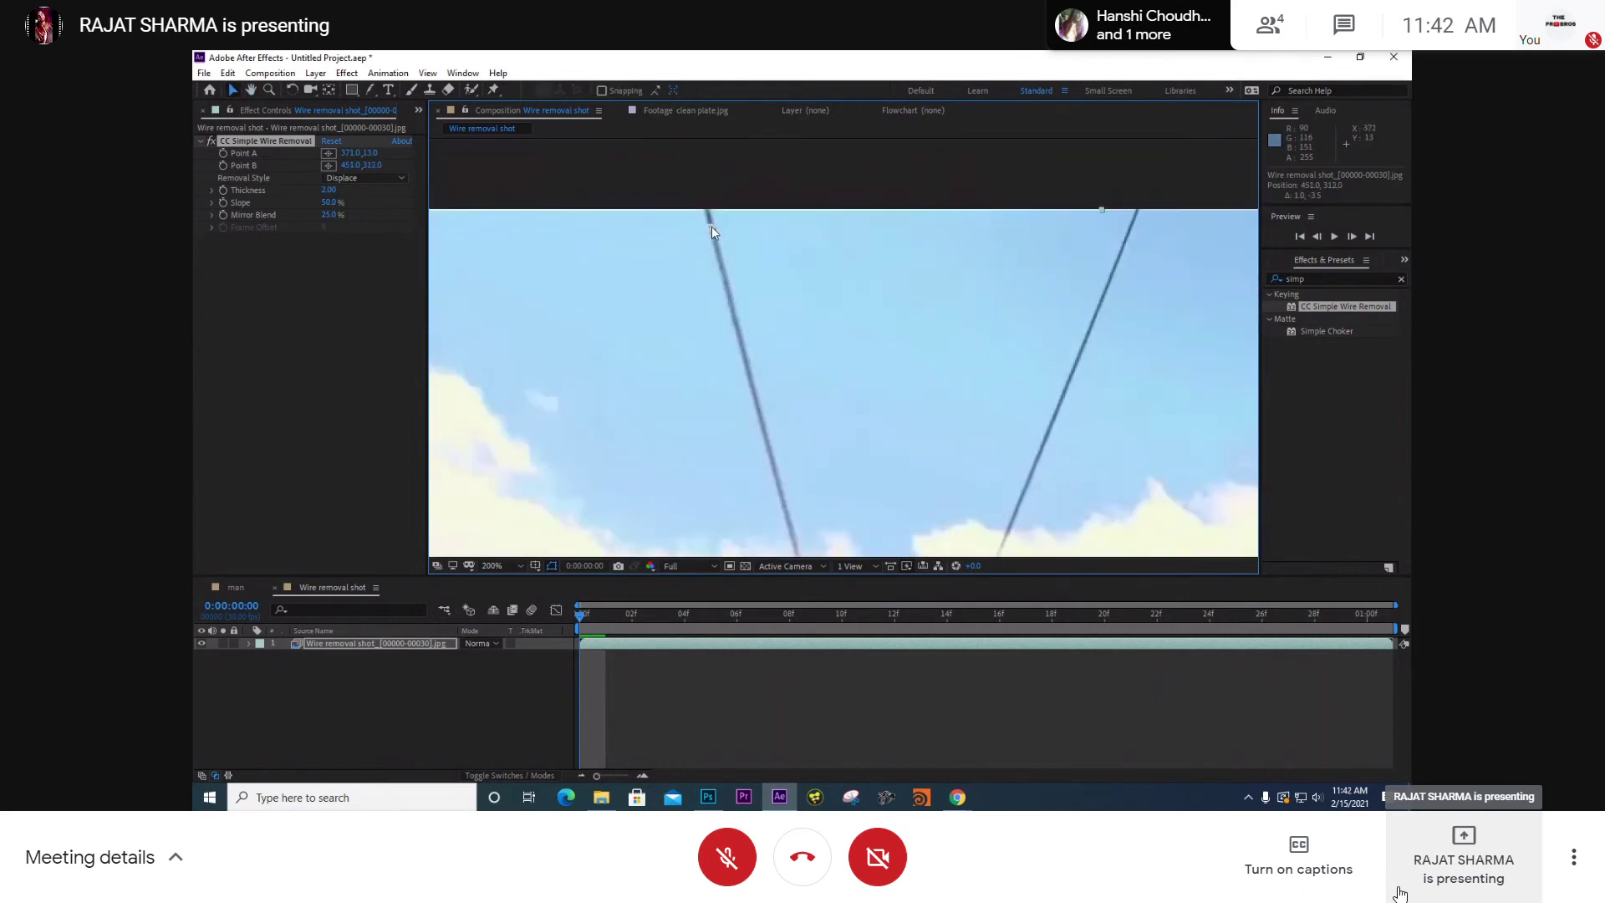
drag(711, 226, 710, 226)
scroll(710, 225, down, 1)
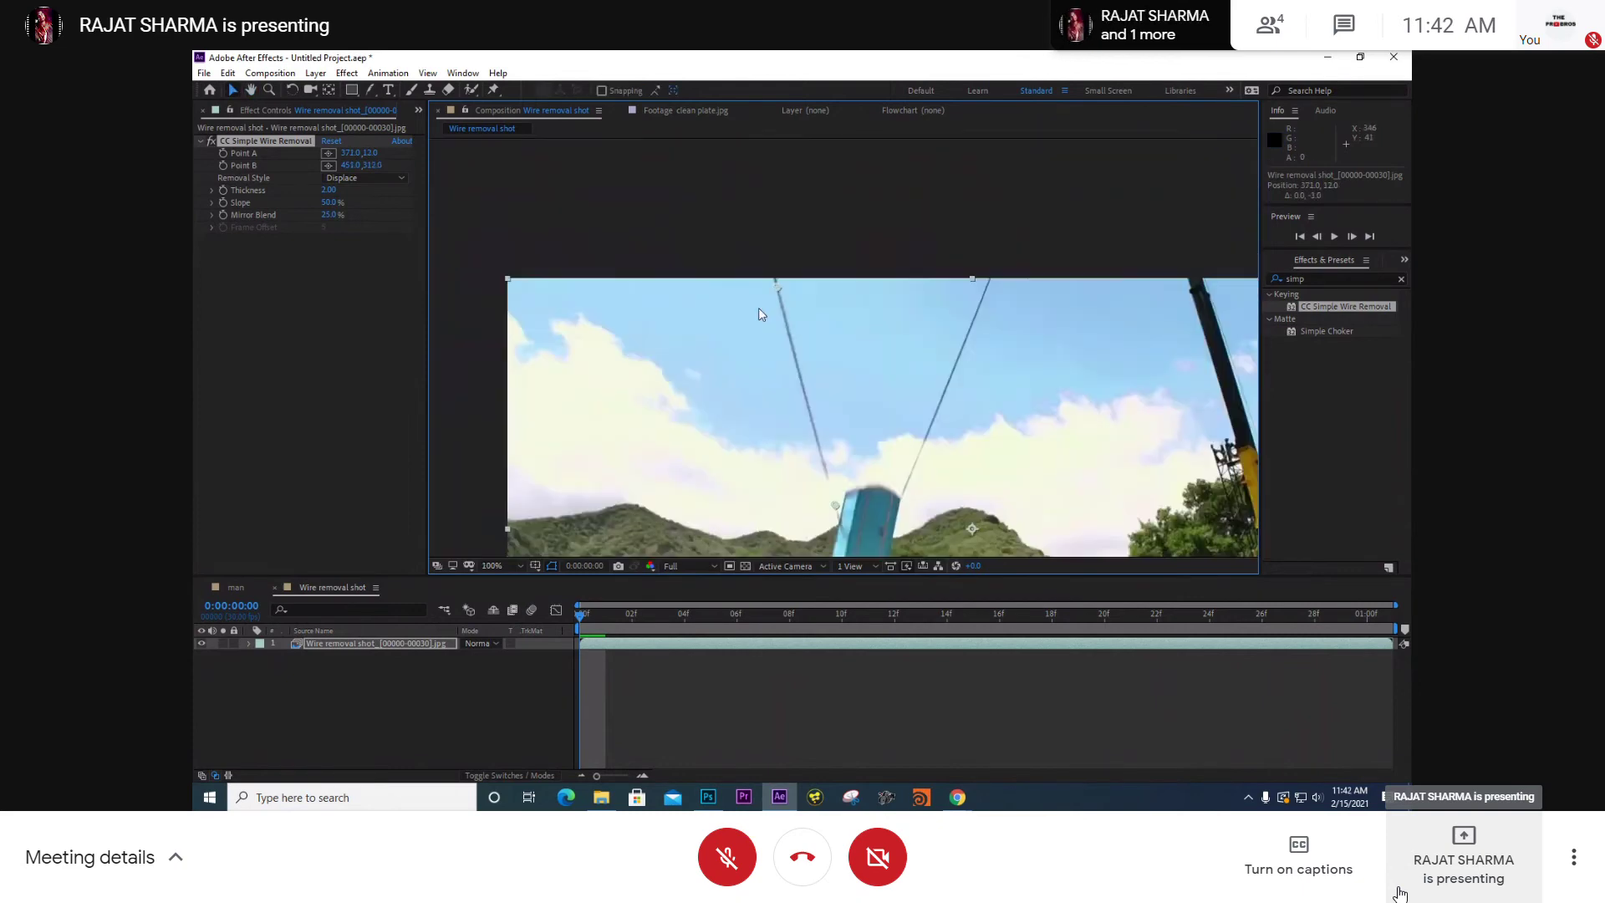
scroll(790, 334, up, 1)
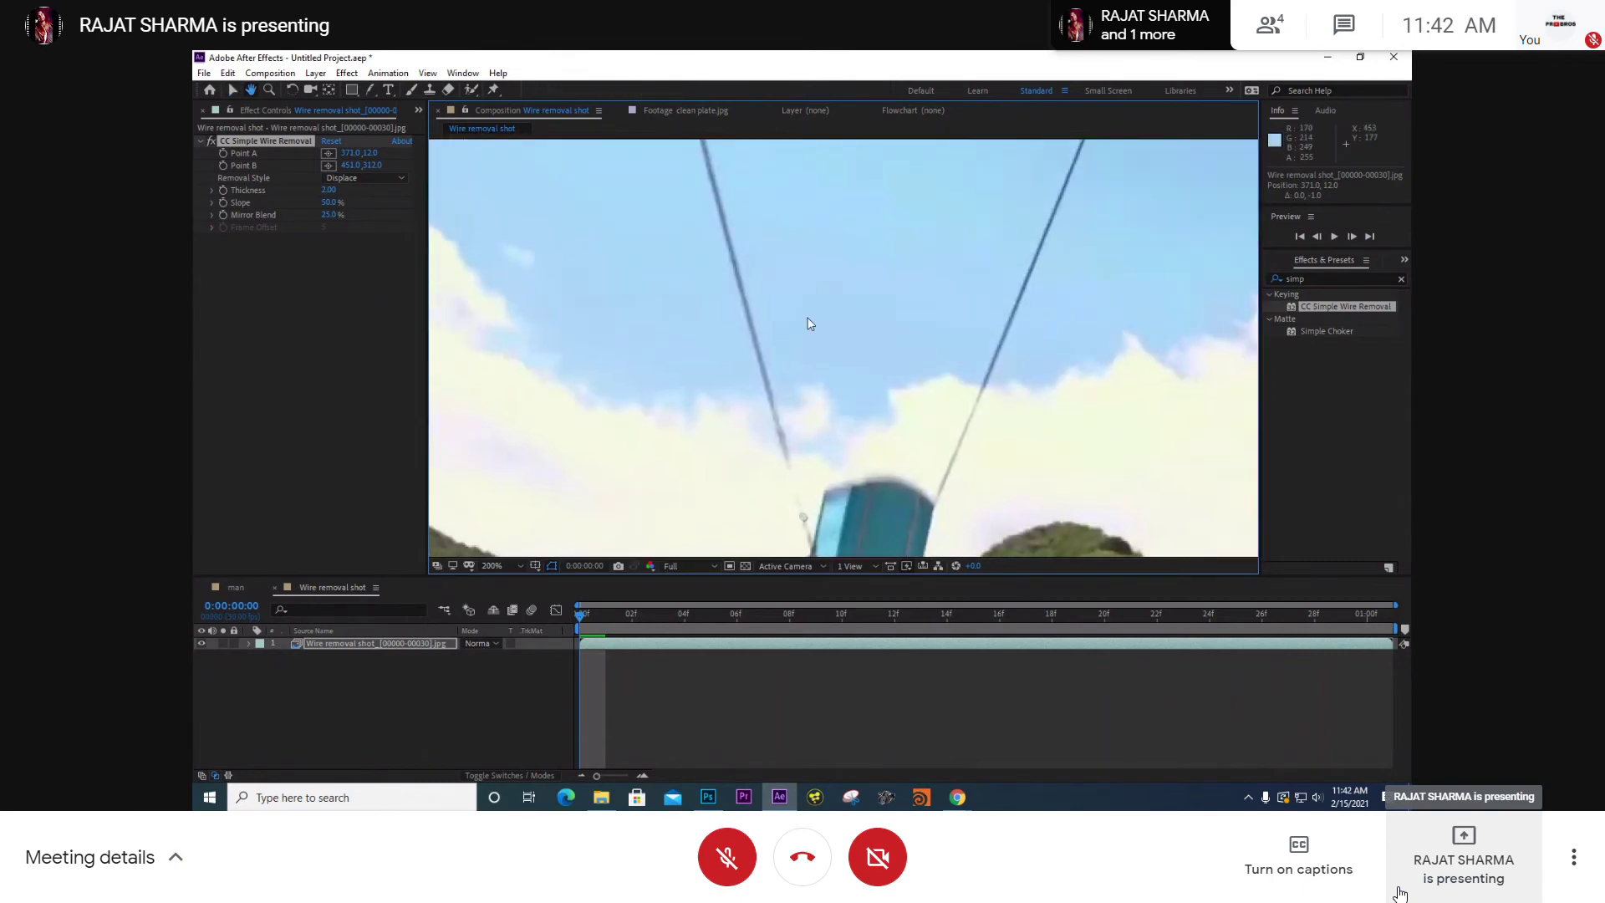
scroll(809, 318, down, 1)
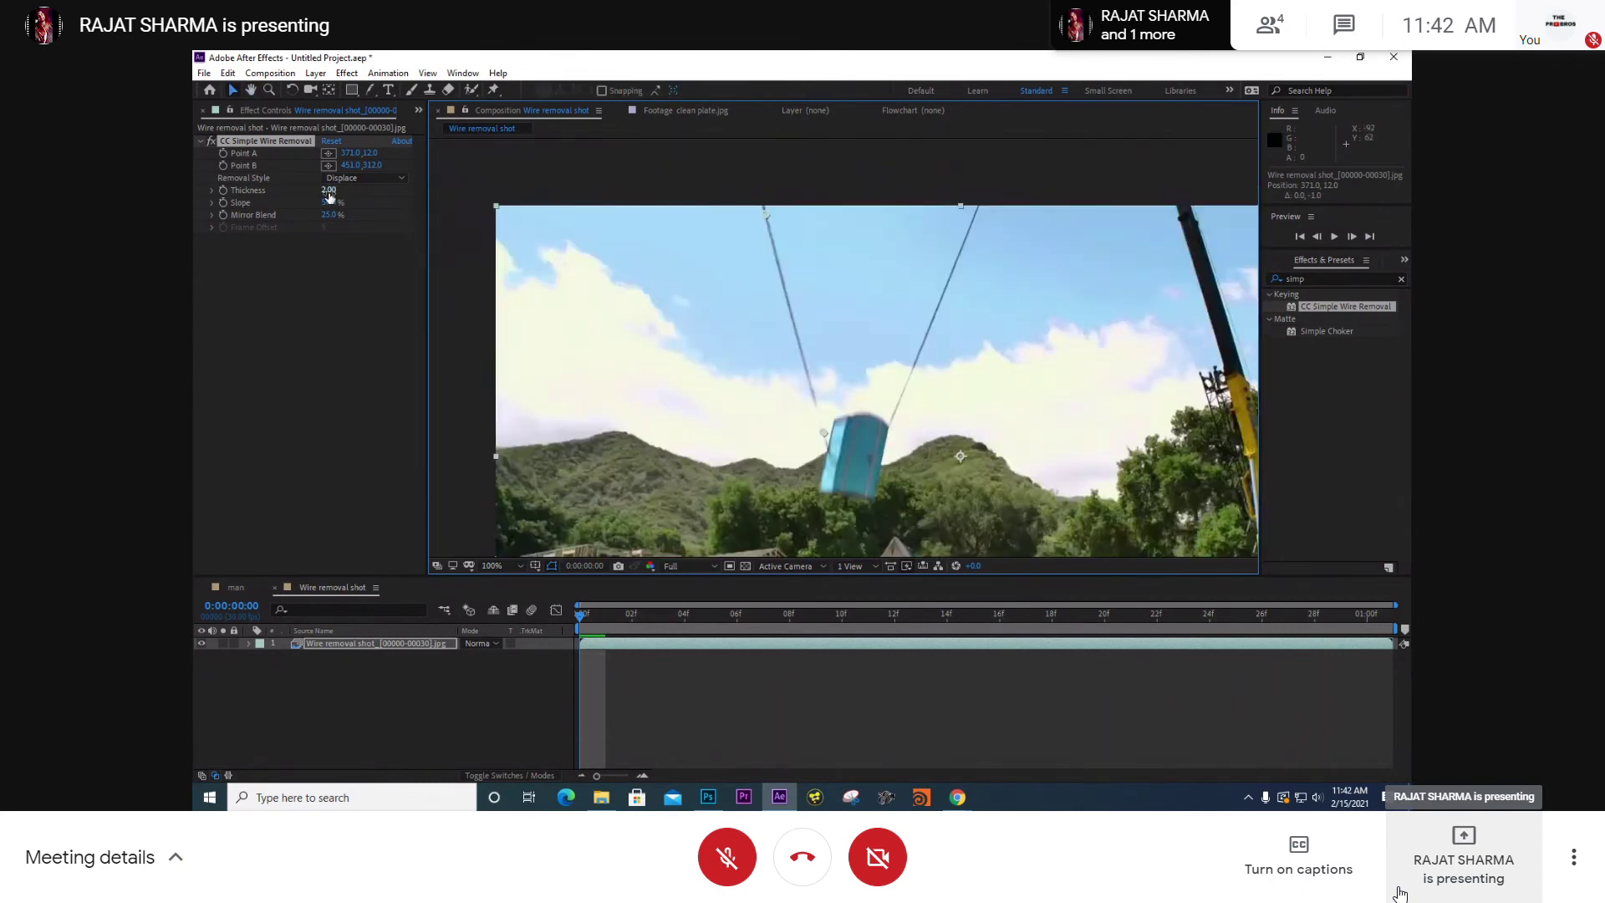
- Raise the wire removal Thickness to about 9.2 and check the erased left wire up close
drag(328, 190, 371, 194)
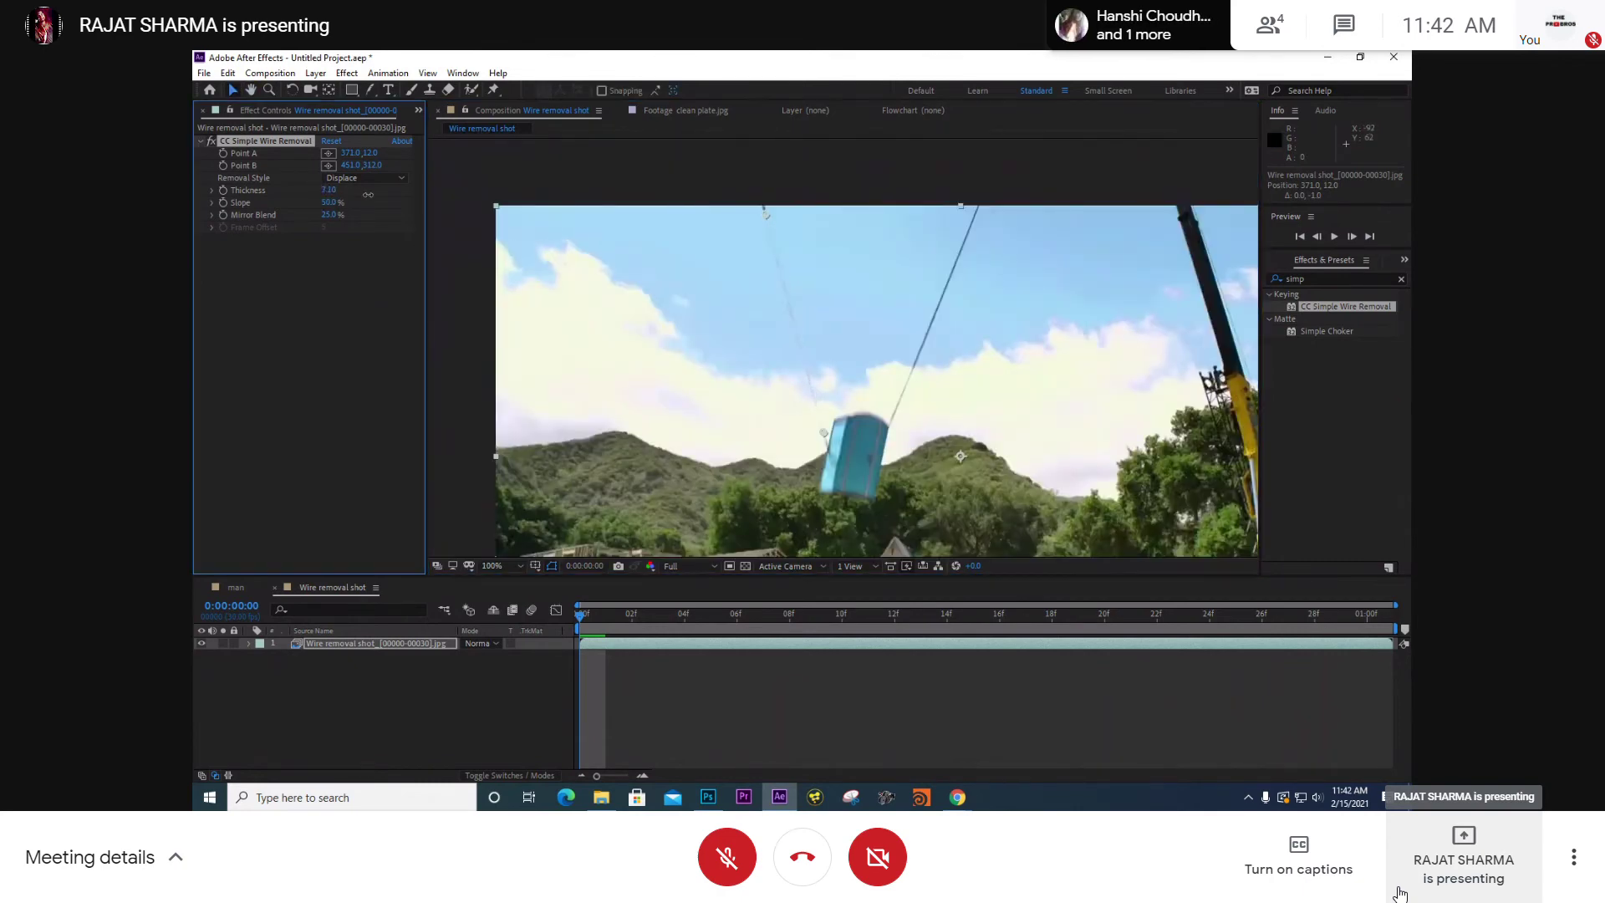
click(910, 666)
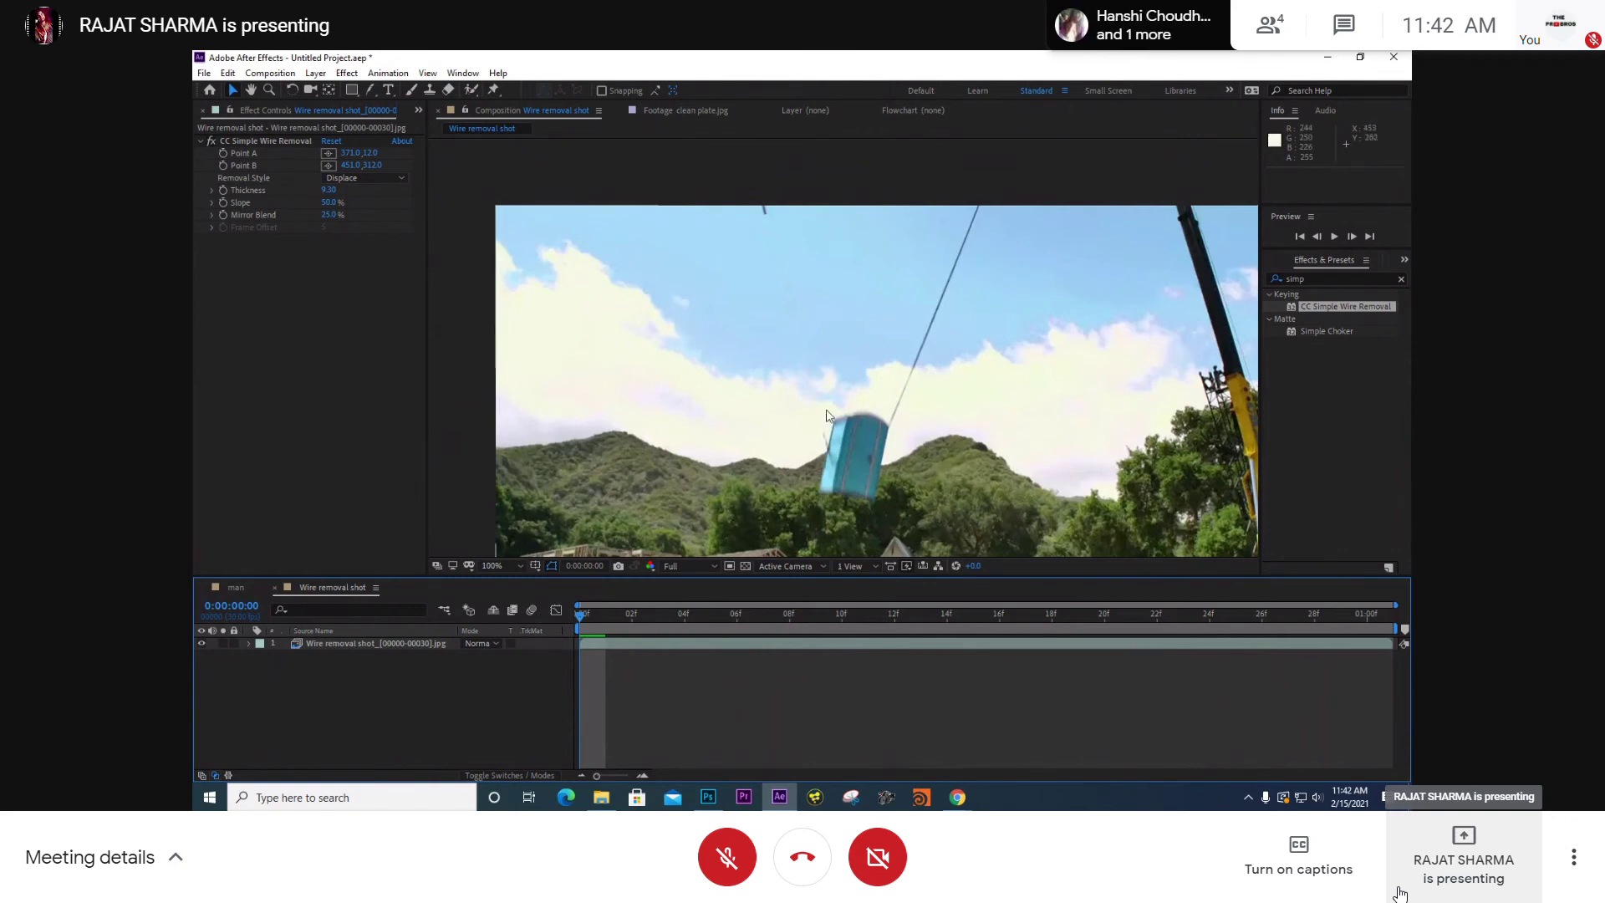
scroll(826, 415, up, 1)
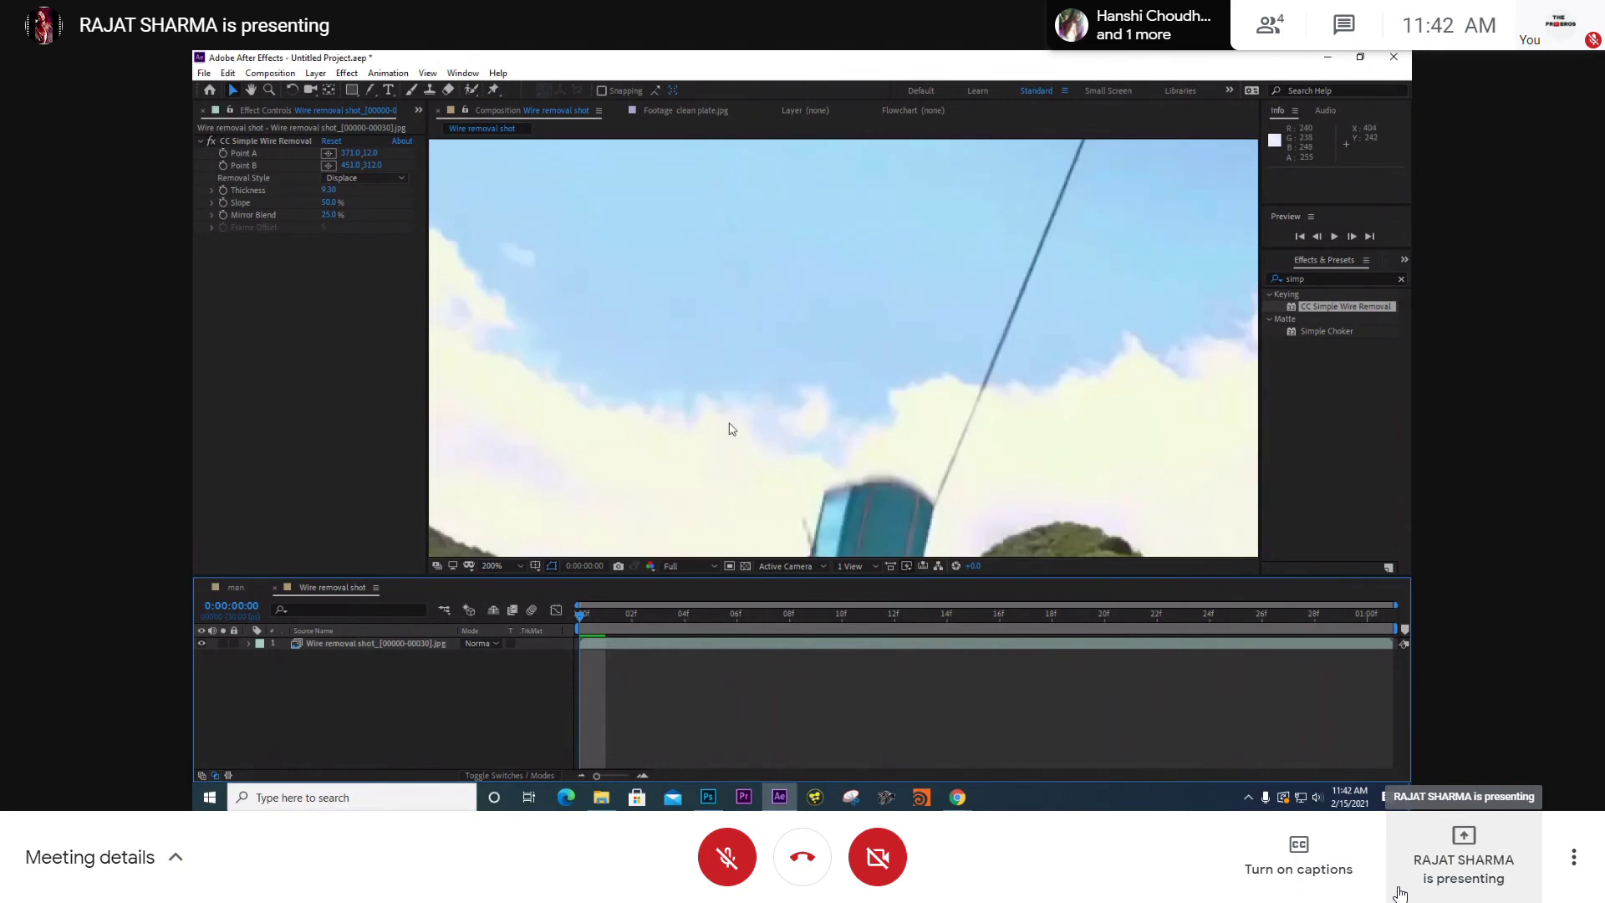
scroll(730, 429, down, 1)
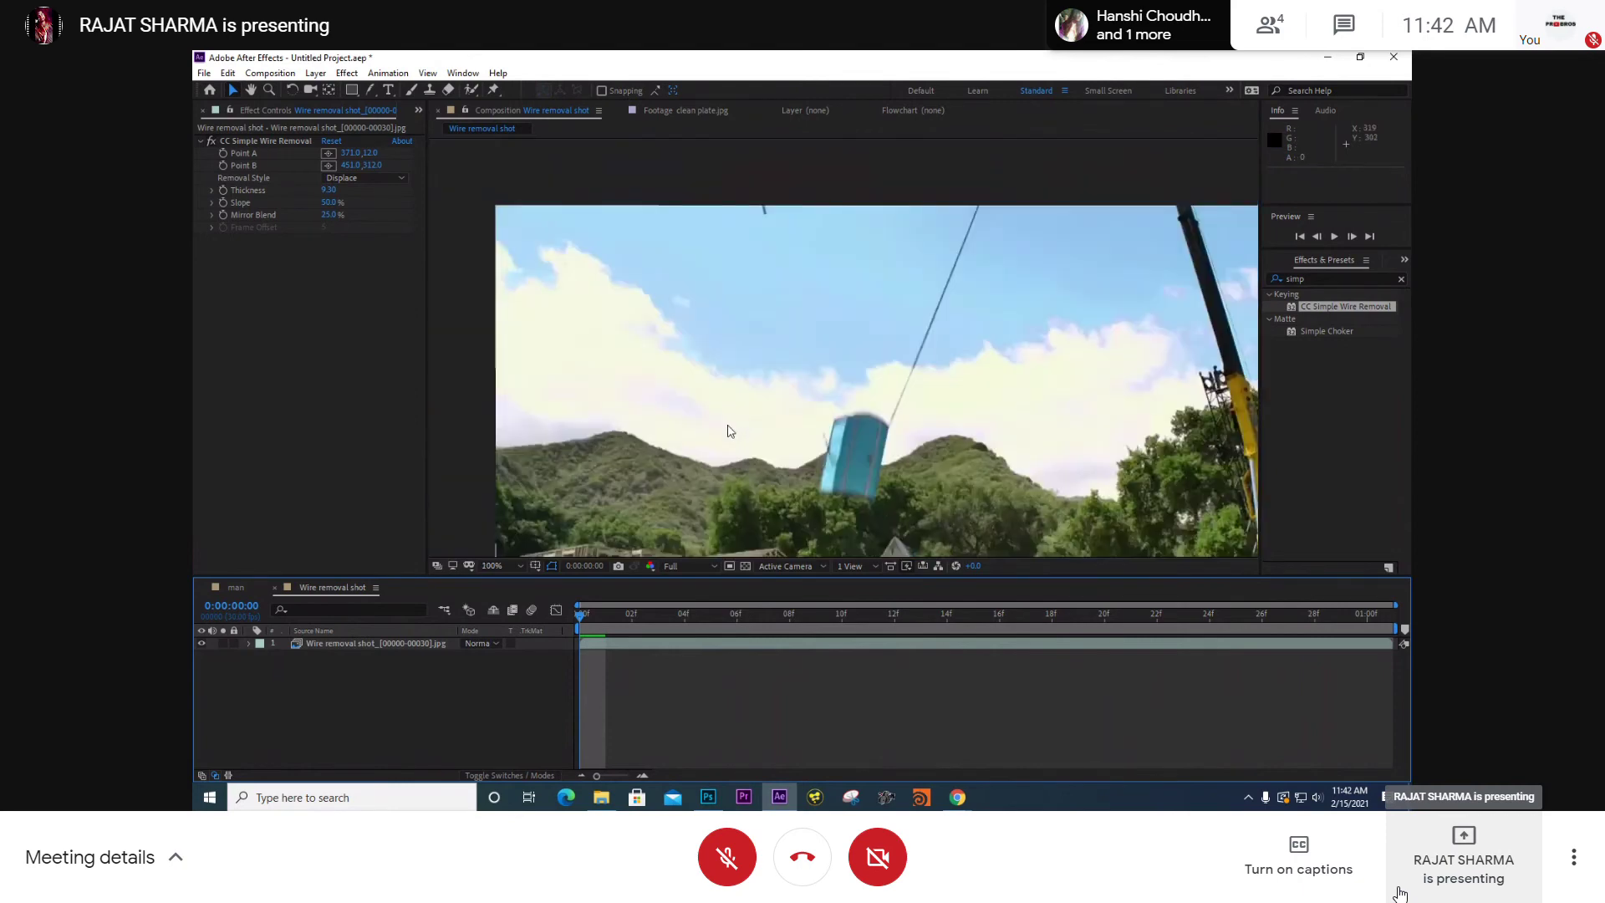
- Fit the whole frame in view and enable keyframing for Point A and Point B at frame 0
click(485, 572)
click(501, 320)
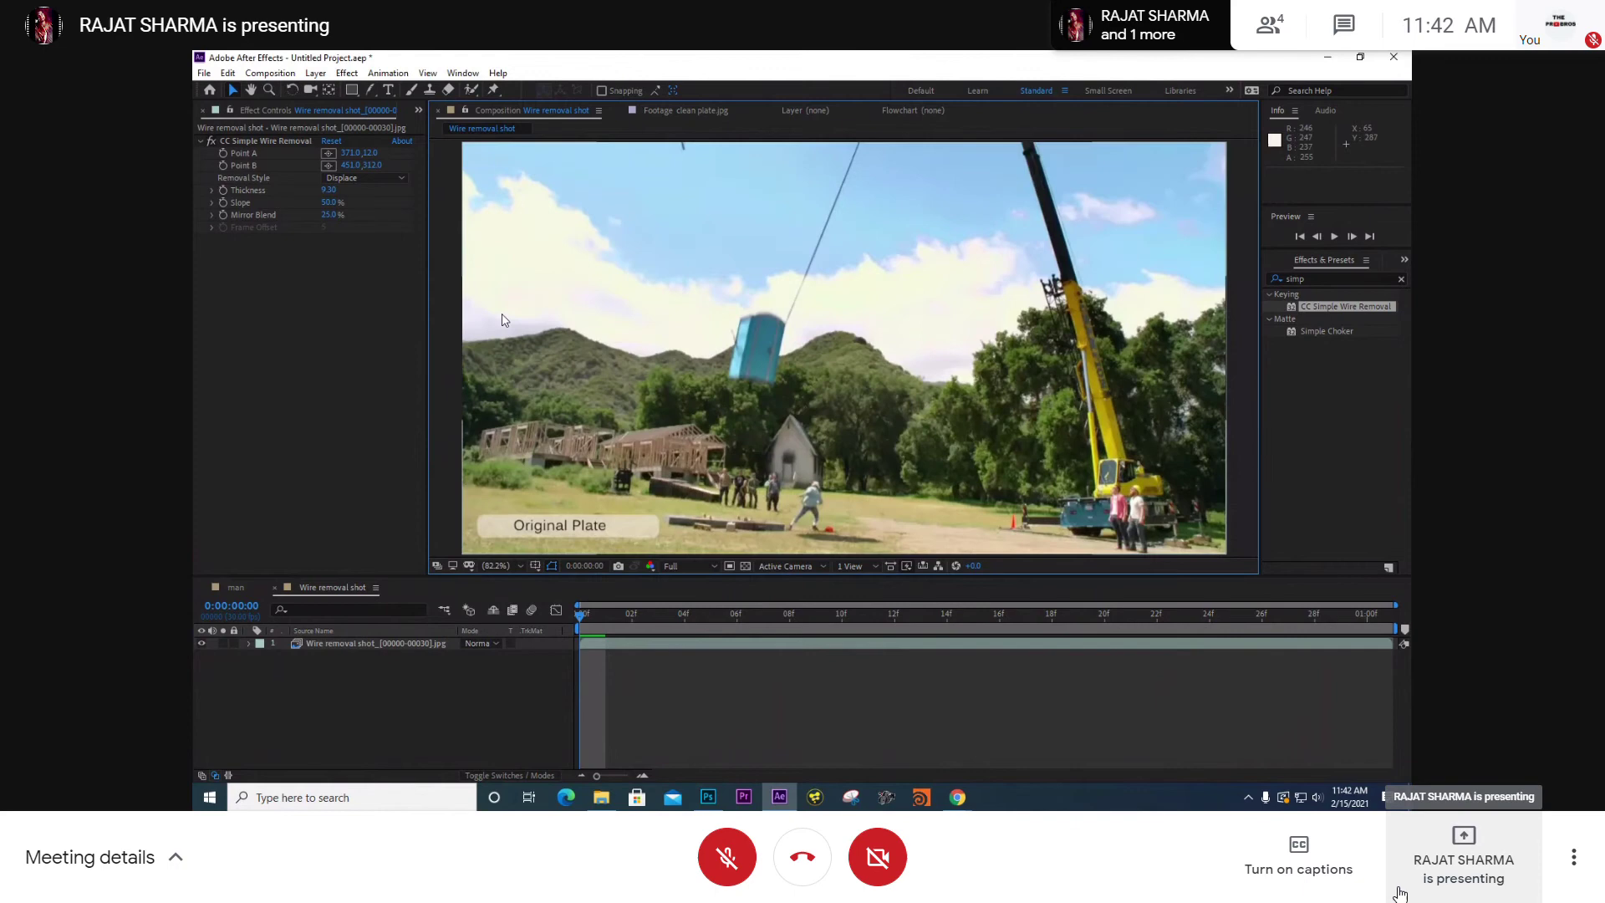
click(219, 149)
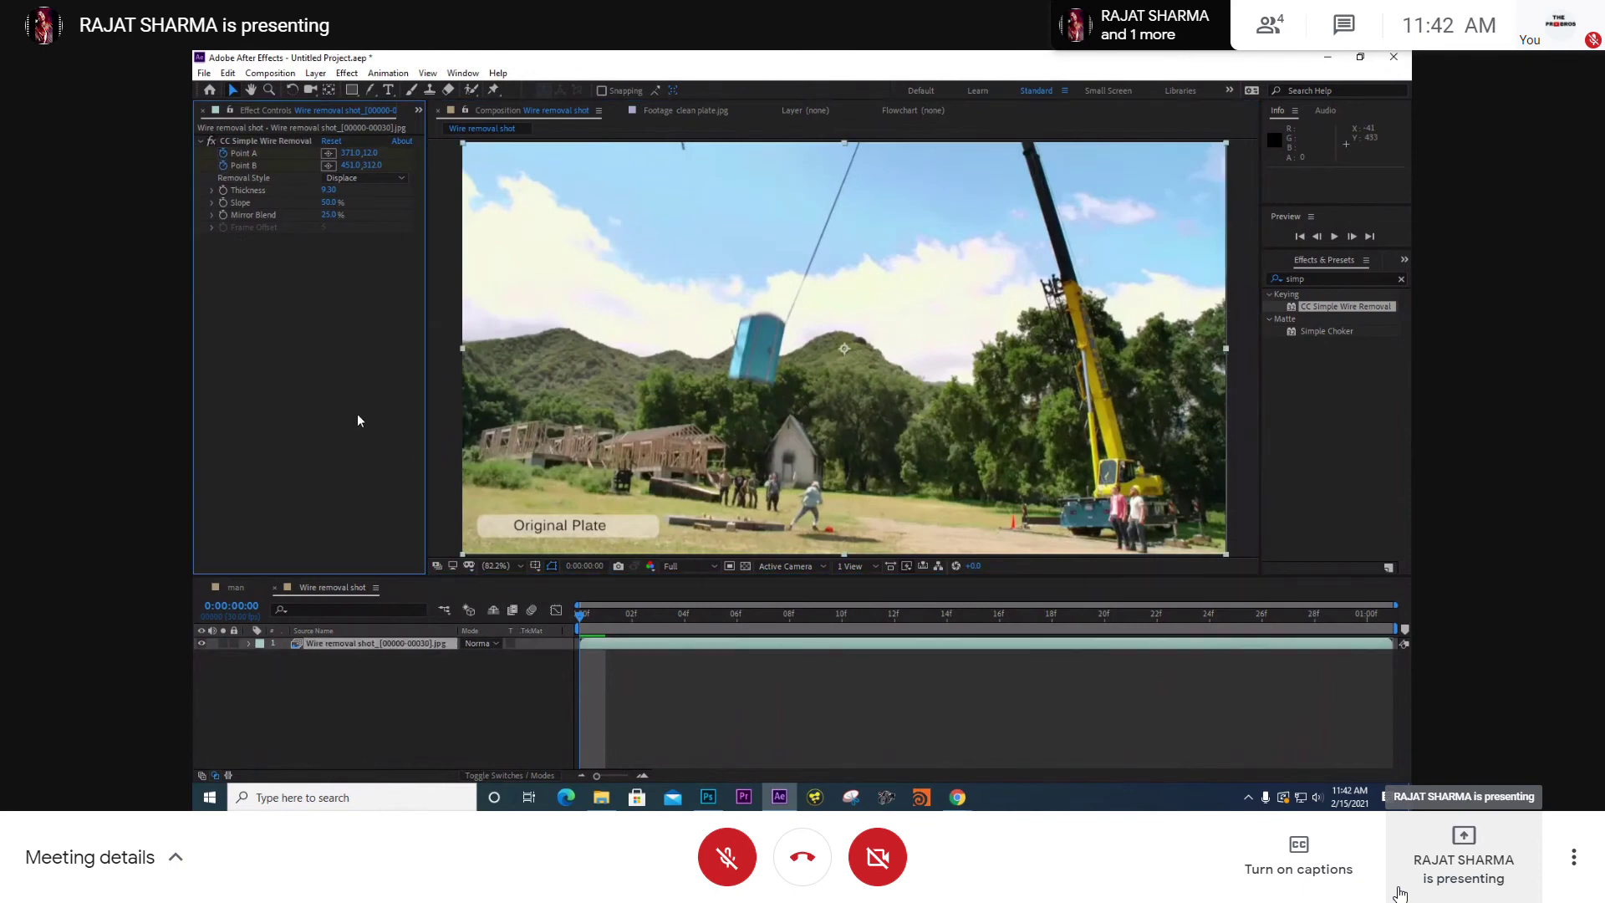
- Advance to frame 1 and move Point B onto the left wire's lower end, at about 450.5, 274
key(Page_Down)
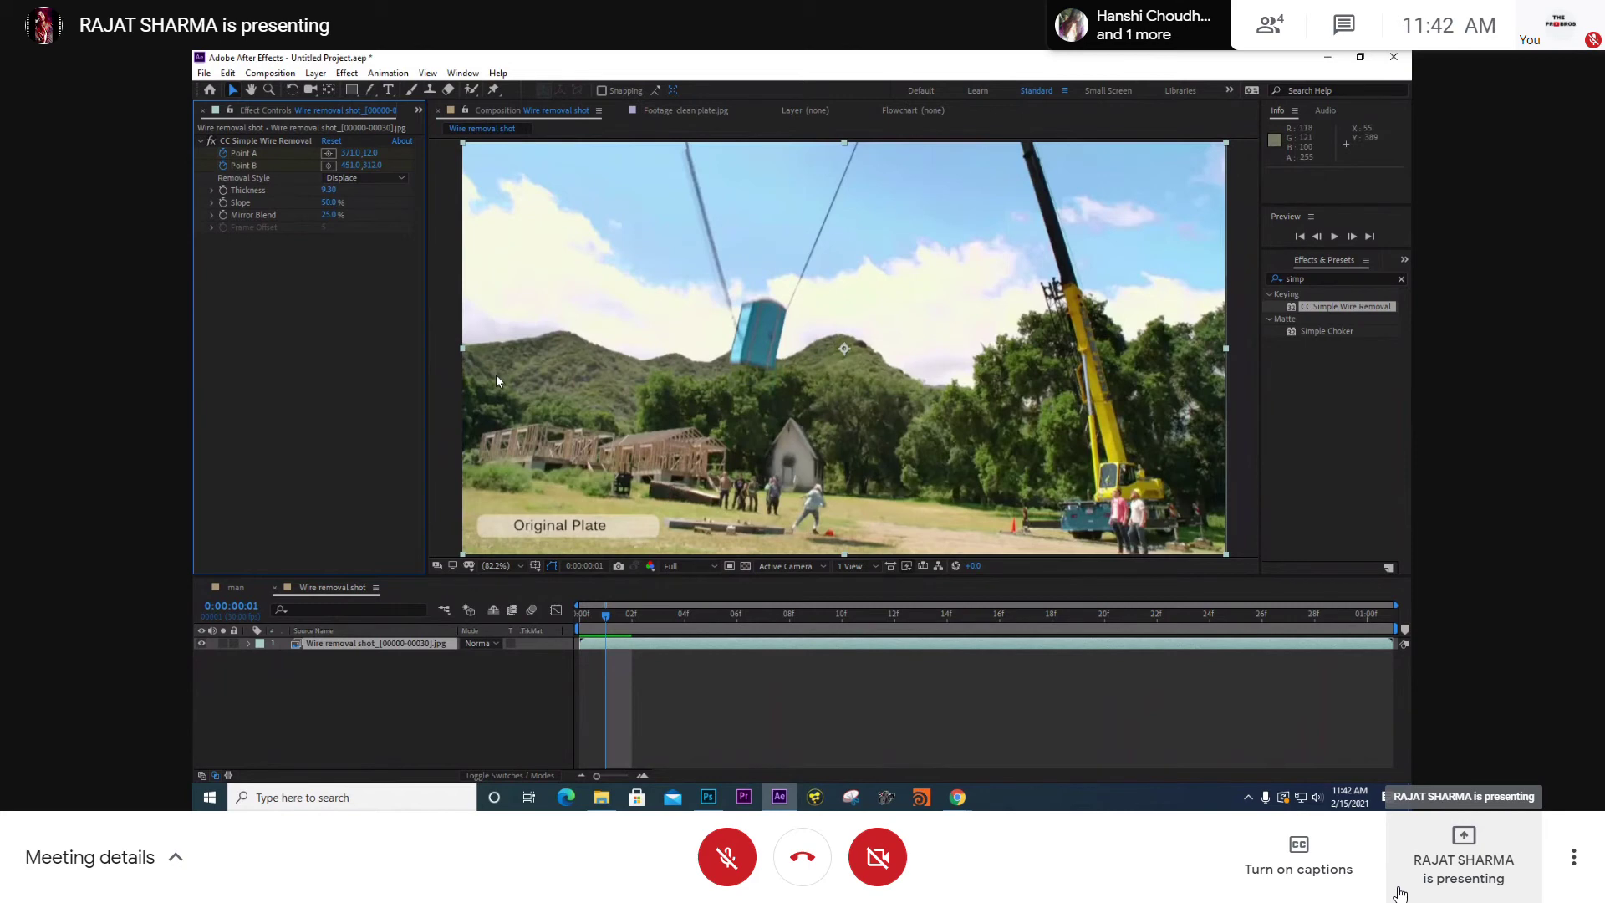
scroll(727, 259, up, 2)
scroll(673, 345, up, 1)
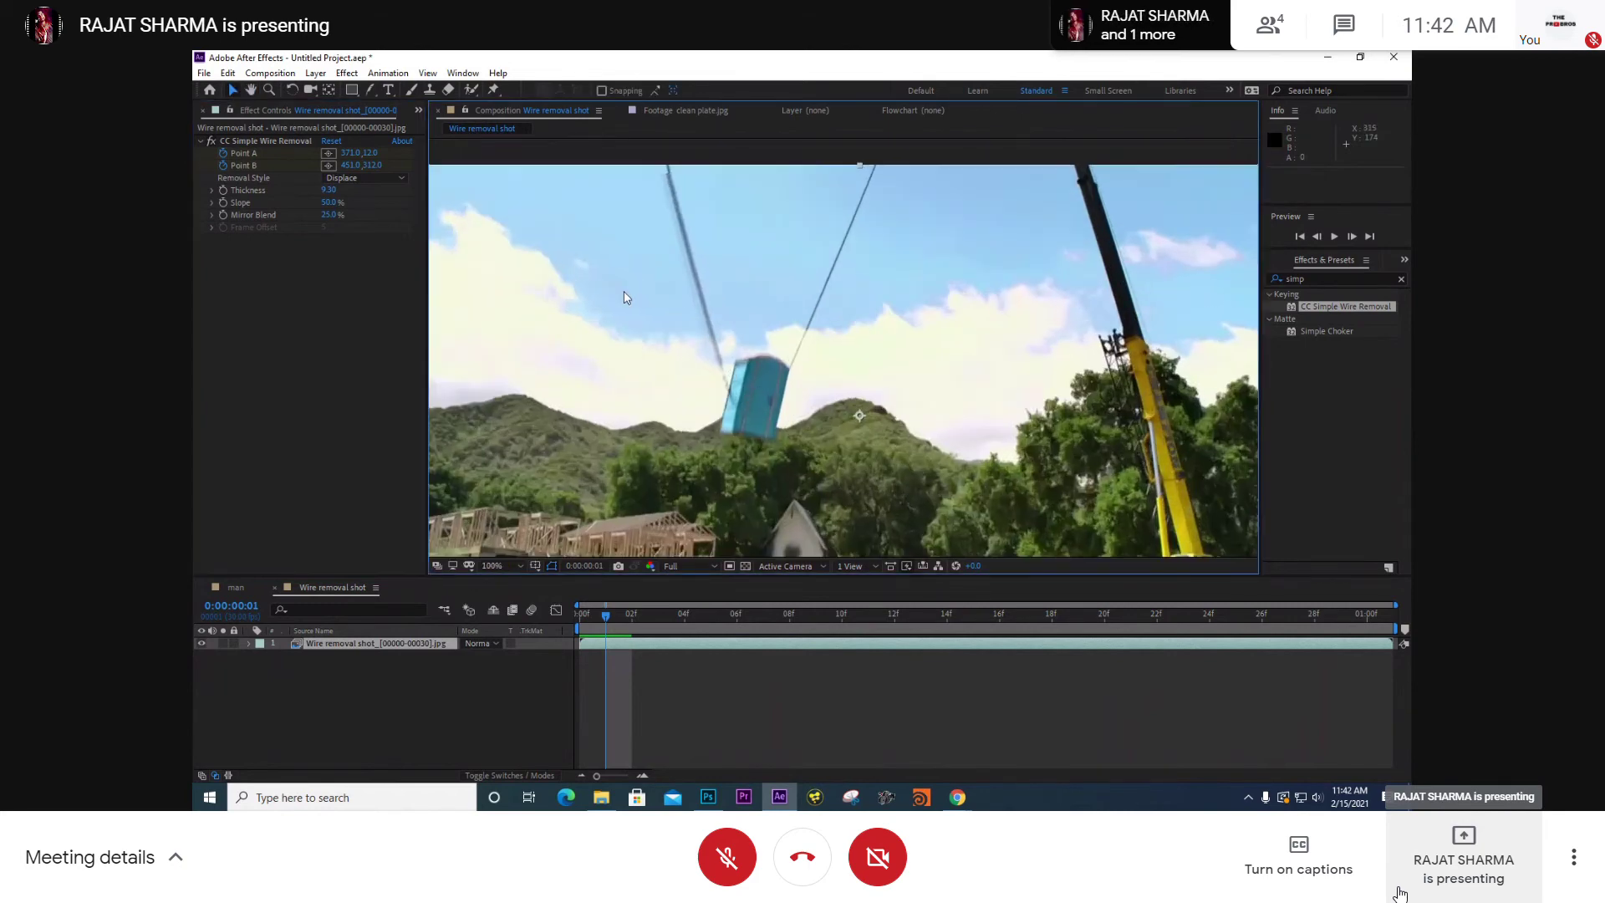
drag(623, 291, 641, 326)
click(254, 142)
drag(752, 411, 753, 417)
scroll(752, 417, up, 1)
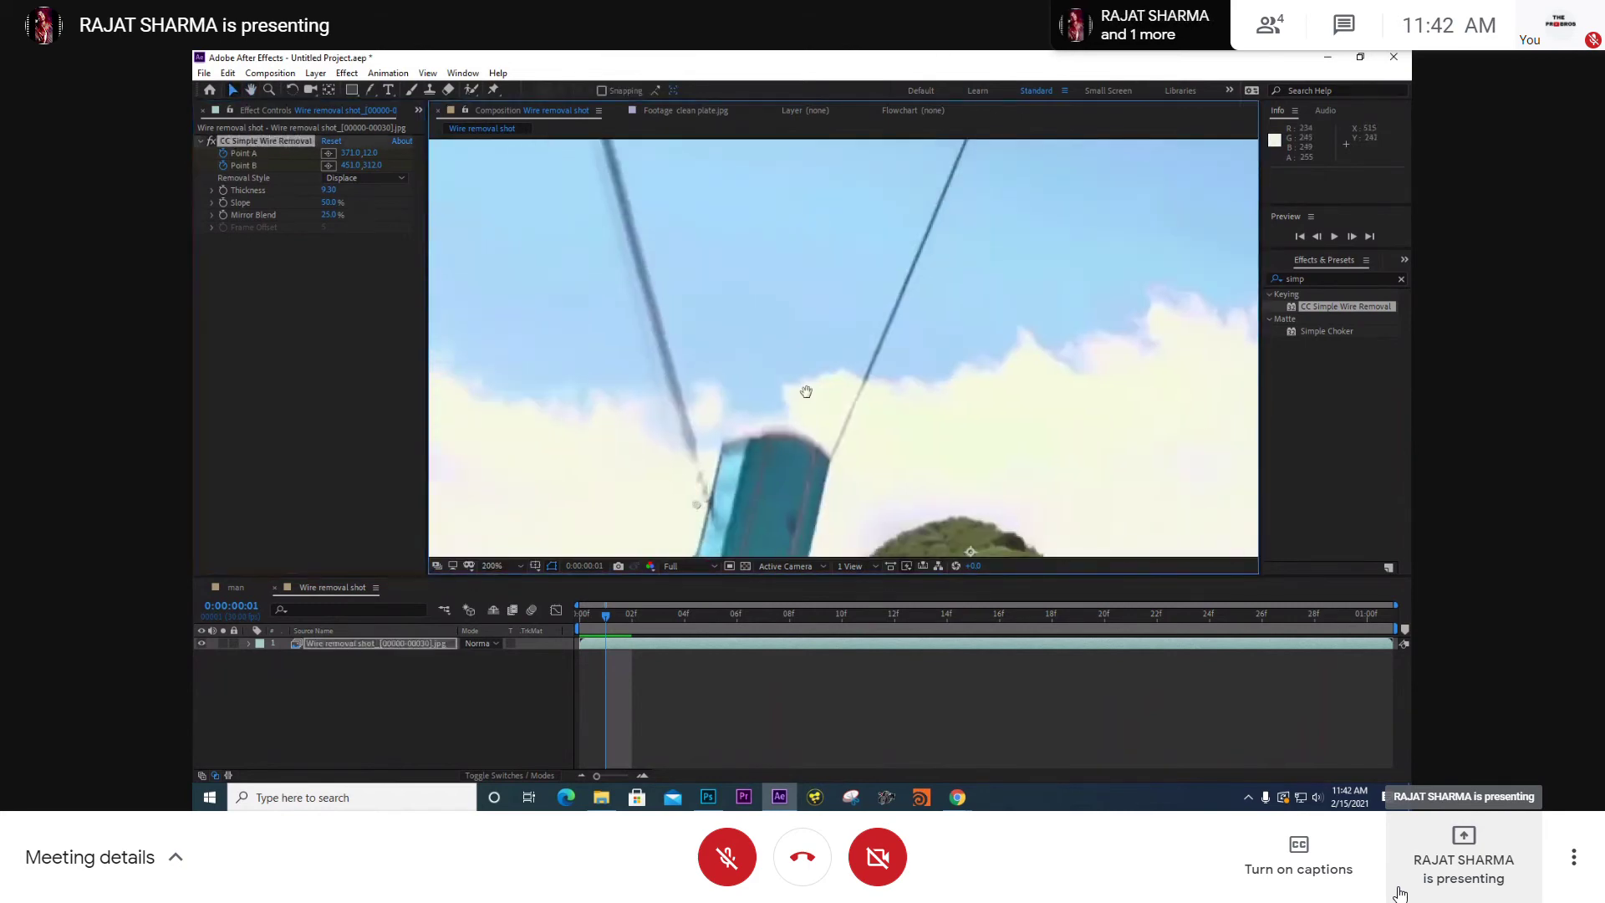
key(v)
drag(715, 504, 714, 440)
- At frame 1, move Point A onto the left wire at about 378.5, 11 and refine Point B to about 448.5, 274.5
scroll(715, 440, up, 5)
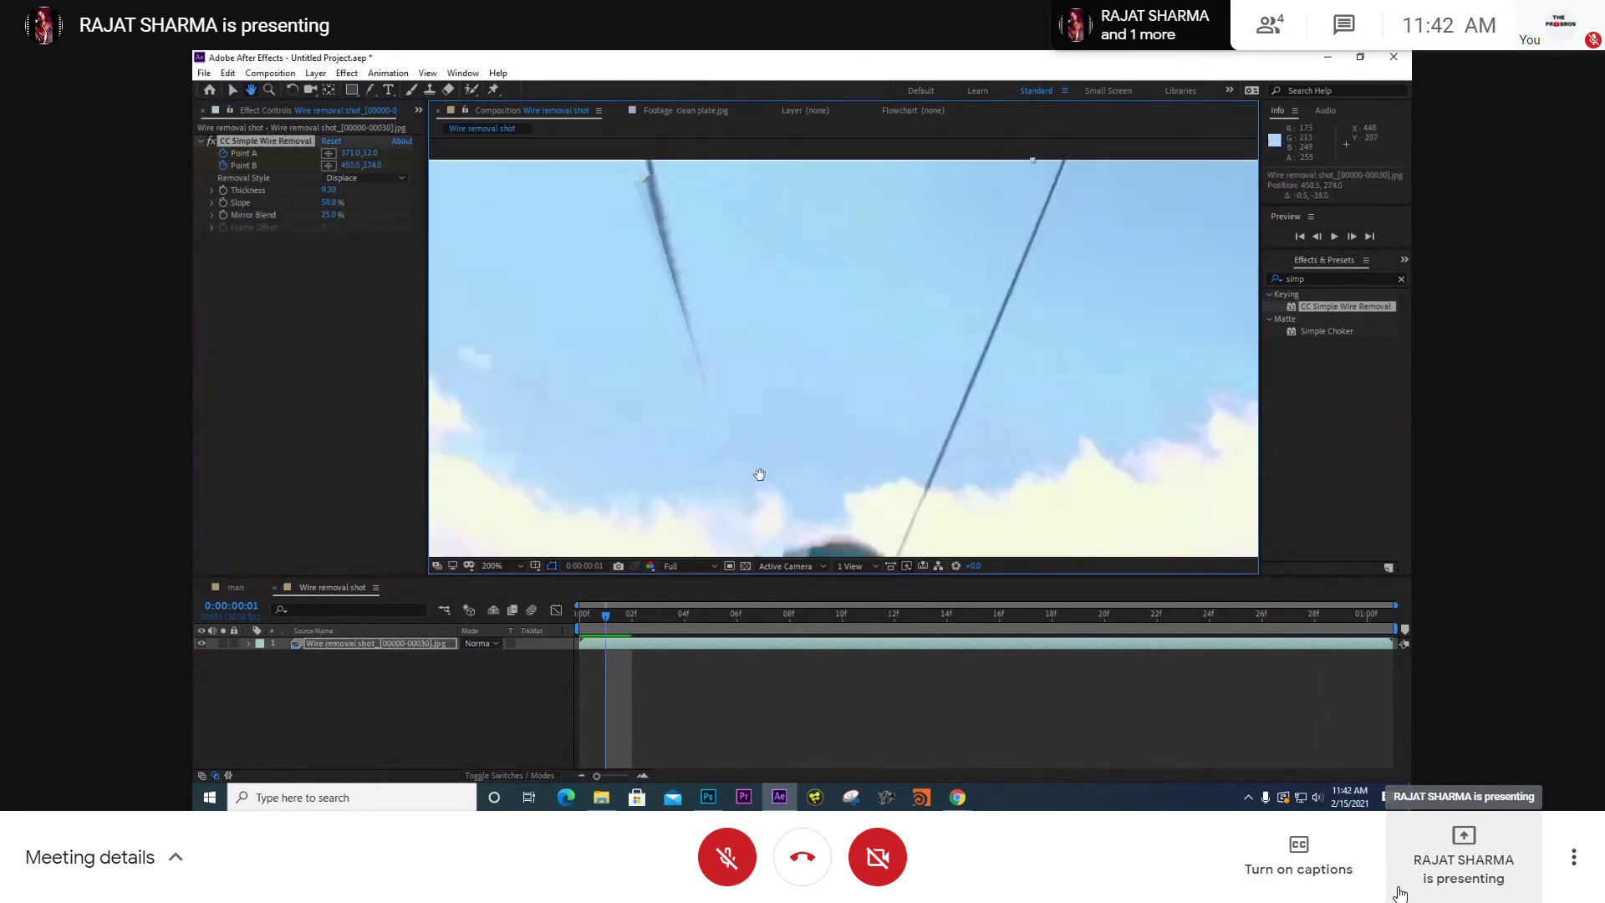
drag(670, 266, 682, 262)
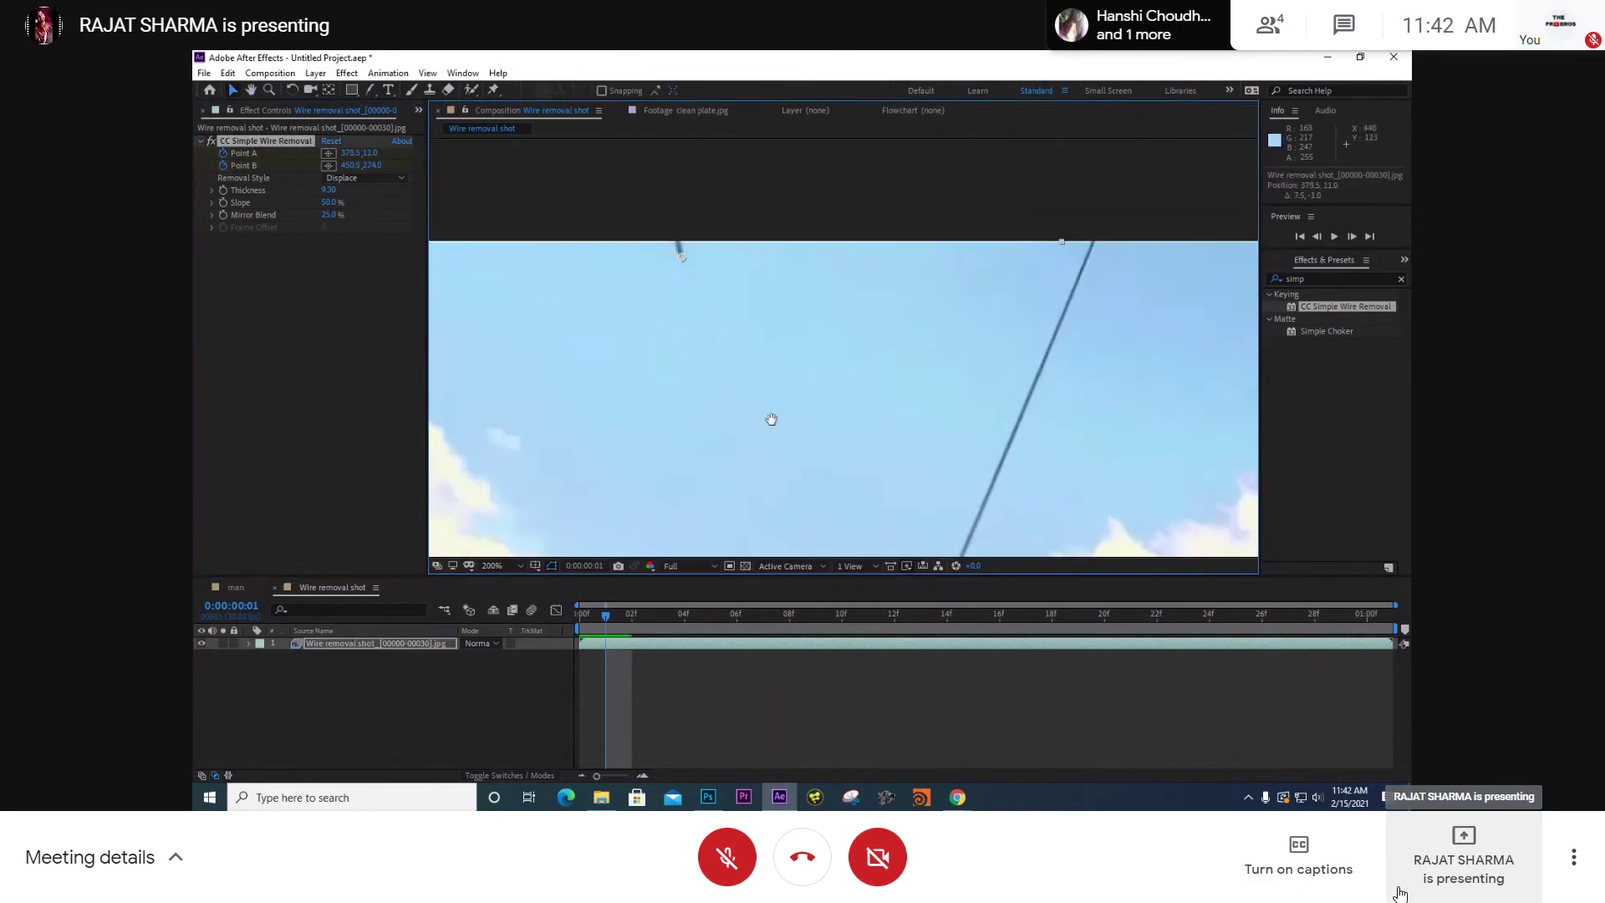
scroll(795, 369, down, 5)
scroll(760, 483, up, 1)
mouse_move(760, 483)
mouse_down()
mouse_move(807, 376)
mouse_move(781, 414)
mouse_up()
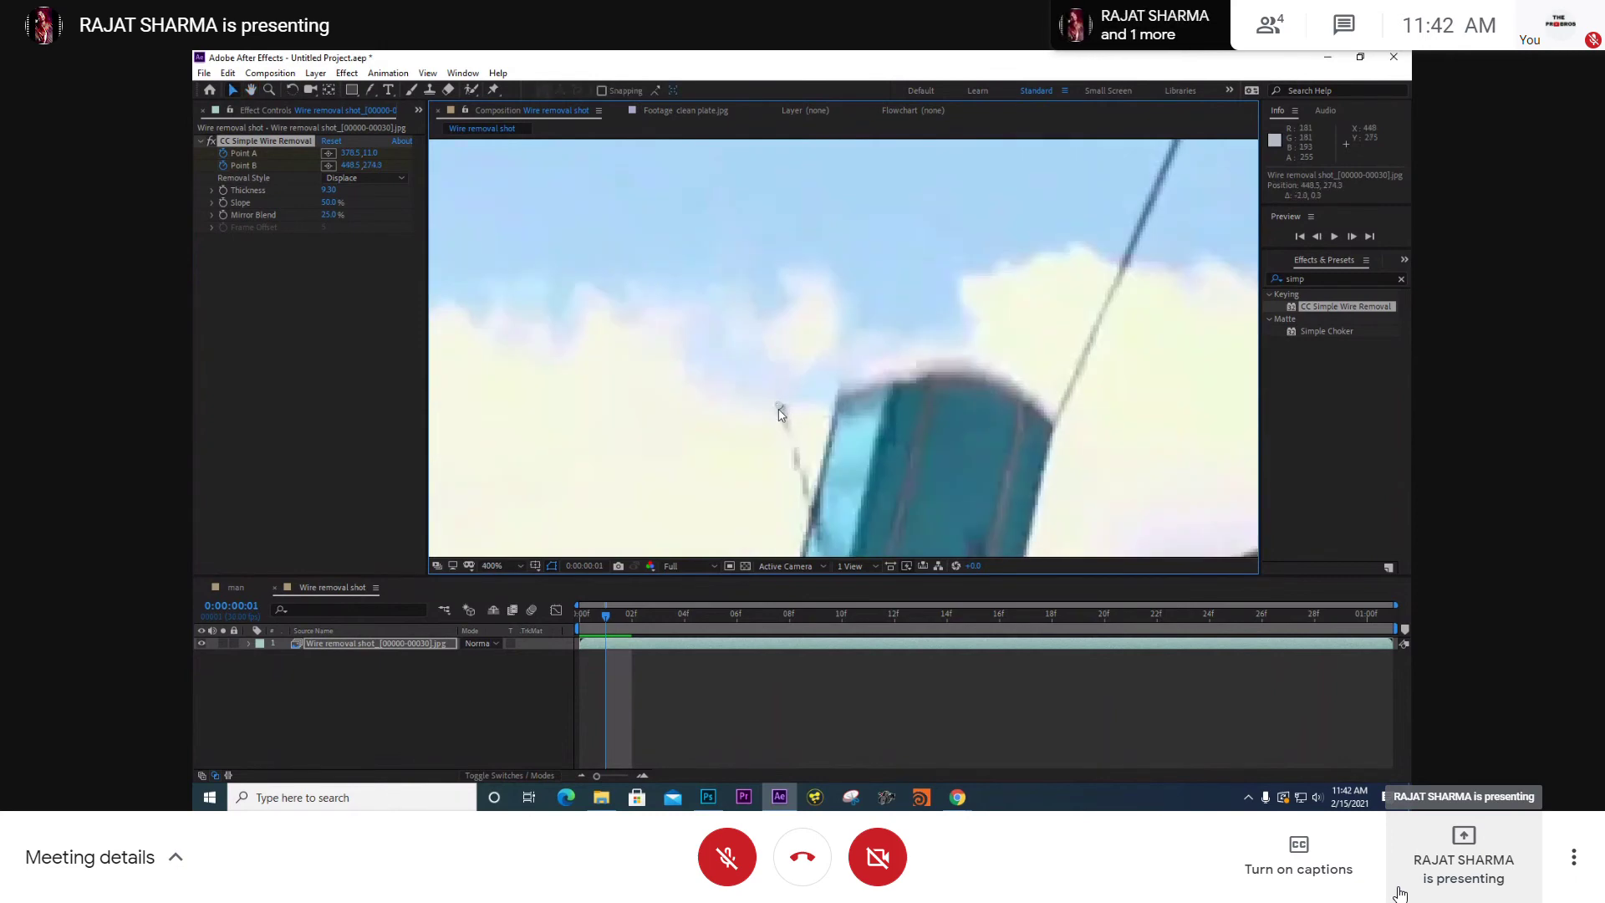
scroll(763, 381, up, 1)
key(v)
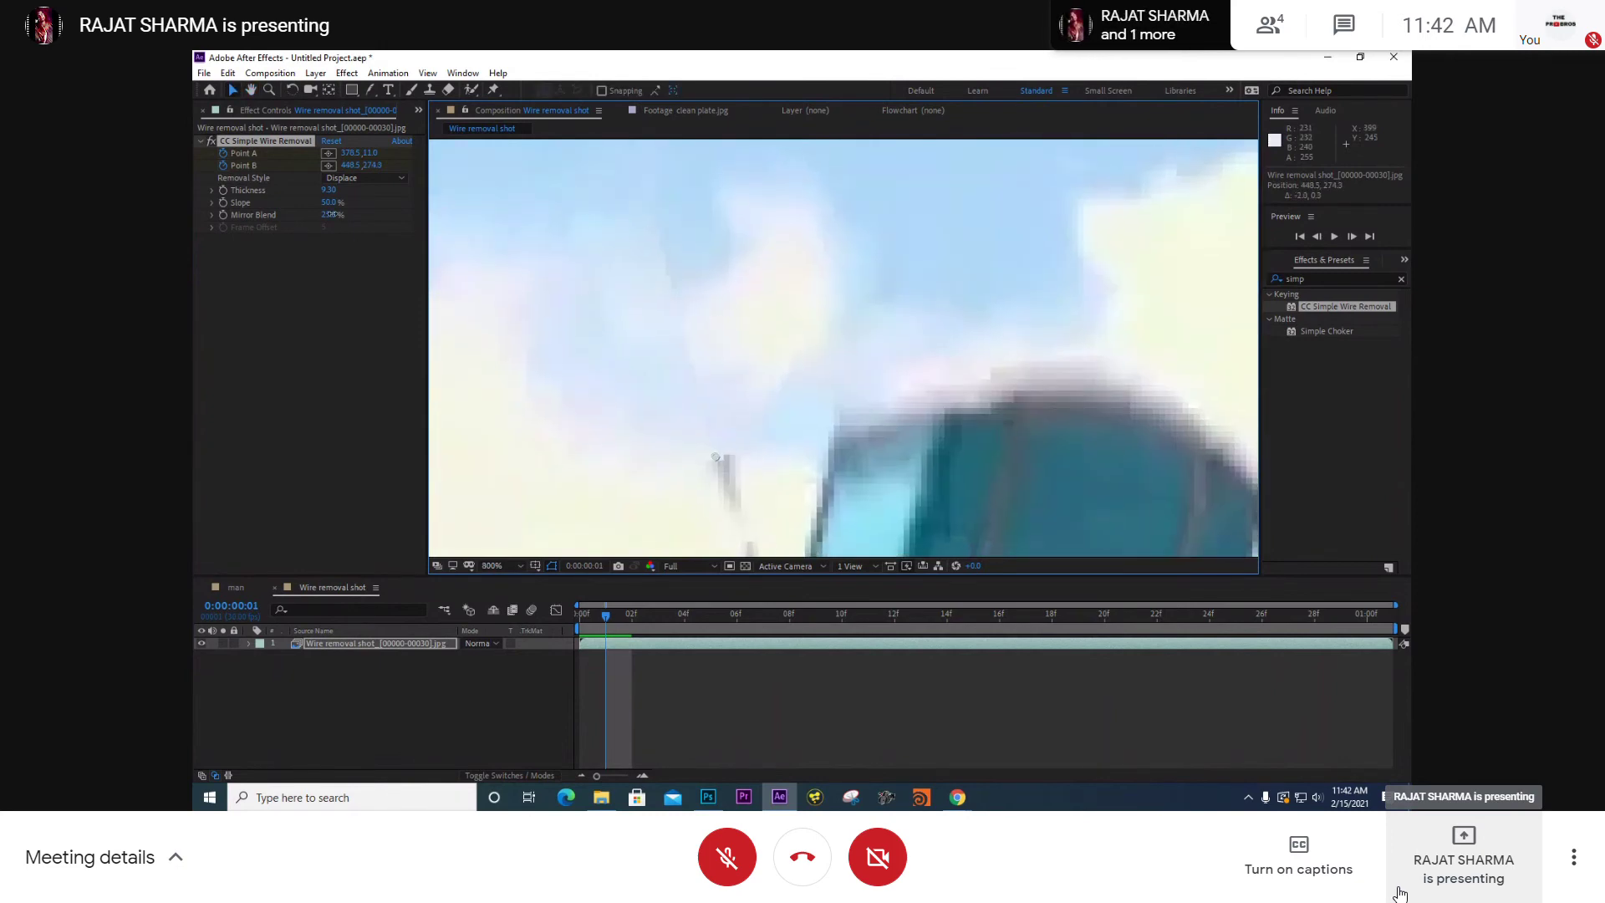
- Increase the Mirror Blend to 49% and check both ends of the left wire at frame 1
mouse_move(333, 215)
mouse_down()
mouse_move(374, 214)
mouse_move(358, 222)
mouse_up()
scroll(777, 287, down, 2)
key(h)
drag(777, 287, 760, 423)
scroll(742, 294, down, 4)
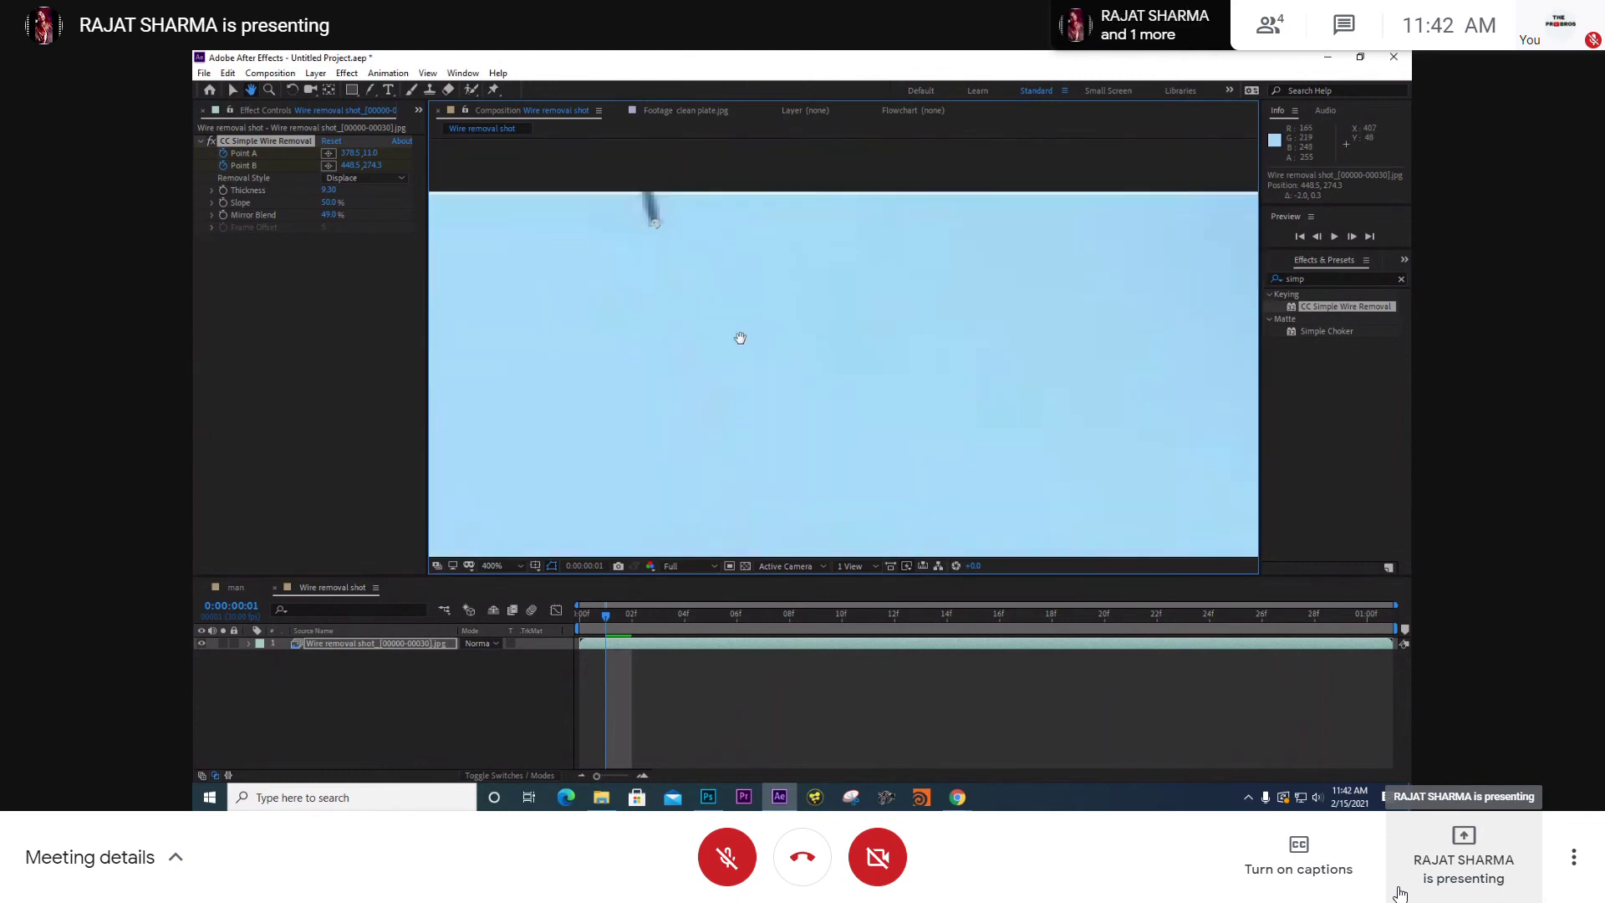
key(v)
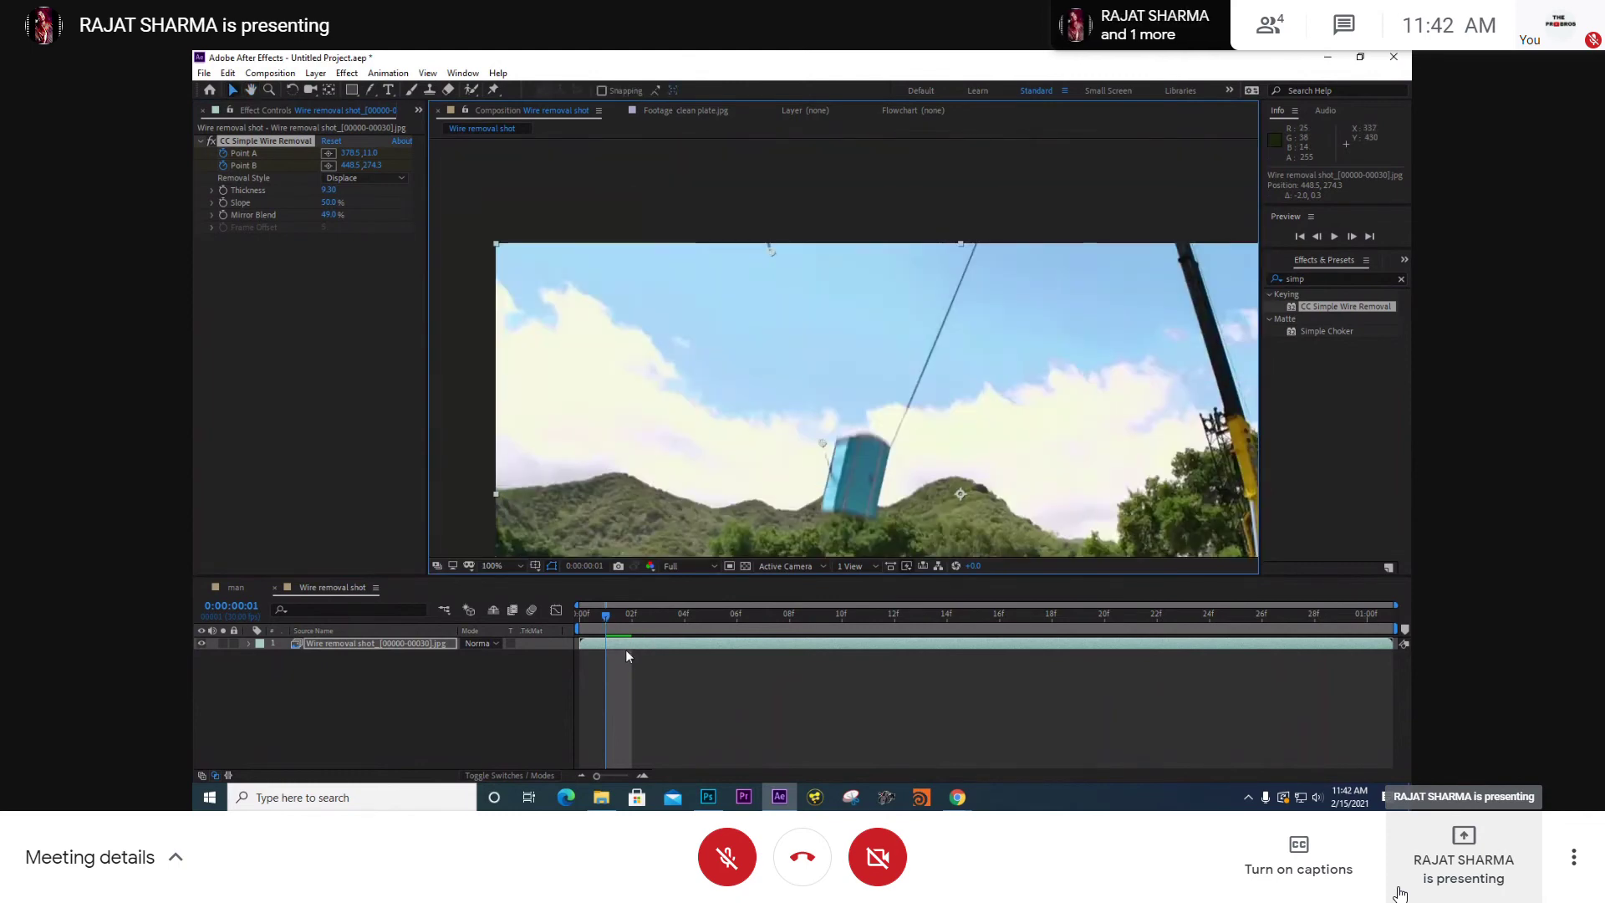
- Reveal the effect's keyframes and, at frame 2, move Point B onto the left wire's lower end at about 453, 255.8
key(u)
click(608, 618)
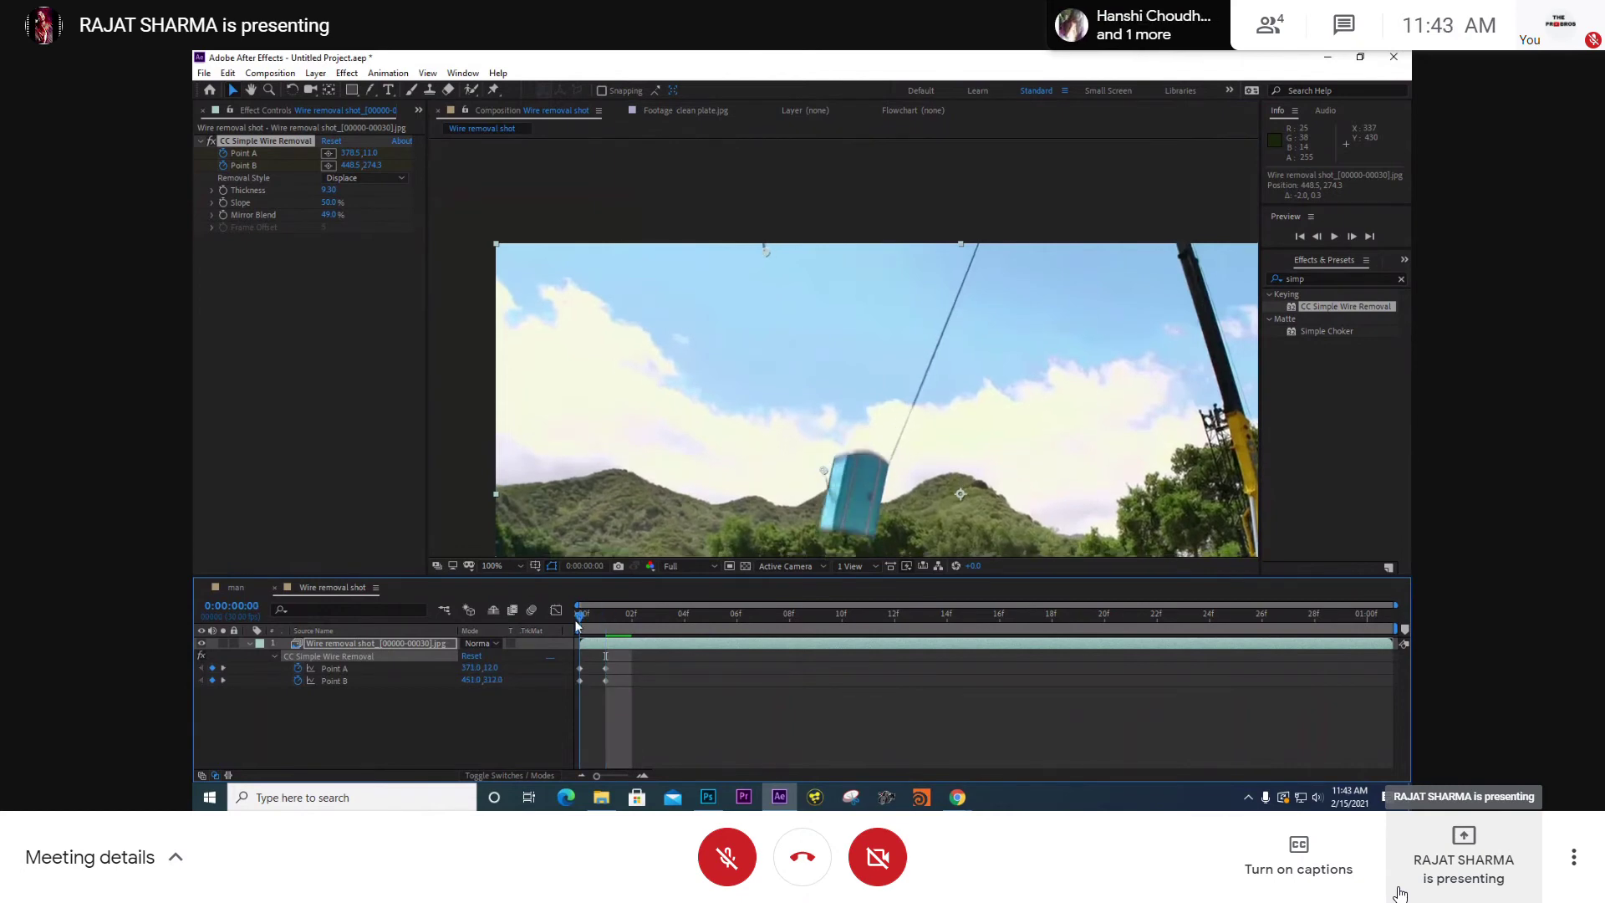
click(628, 612)
scroll(840, 431, up, 1)
drag(804, 507, 811, 463)
drag(787, 395, 845, 630)
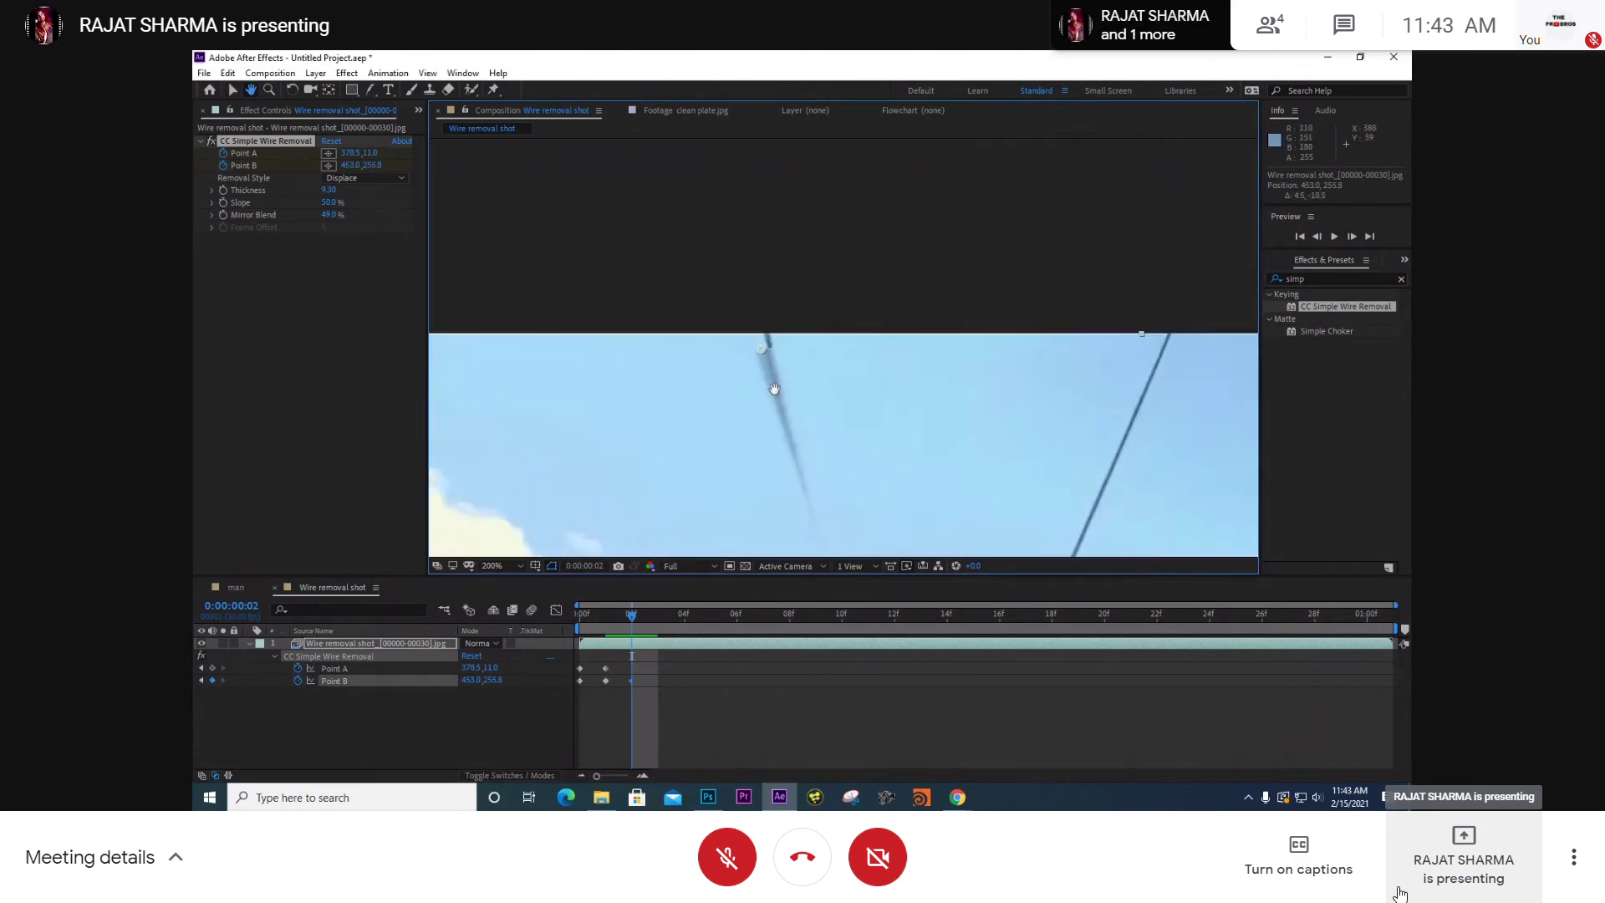
- At frame 2, move Point A onto the left wire at about 385, 10 and refine Point B to about 452.6, 255.8
drag(764, 345, 770, 351)
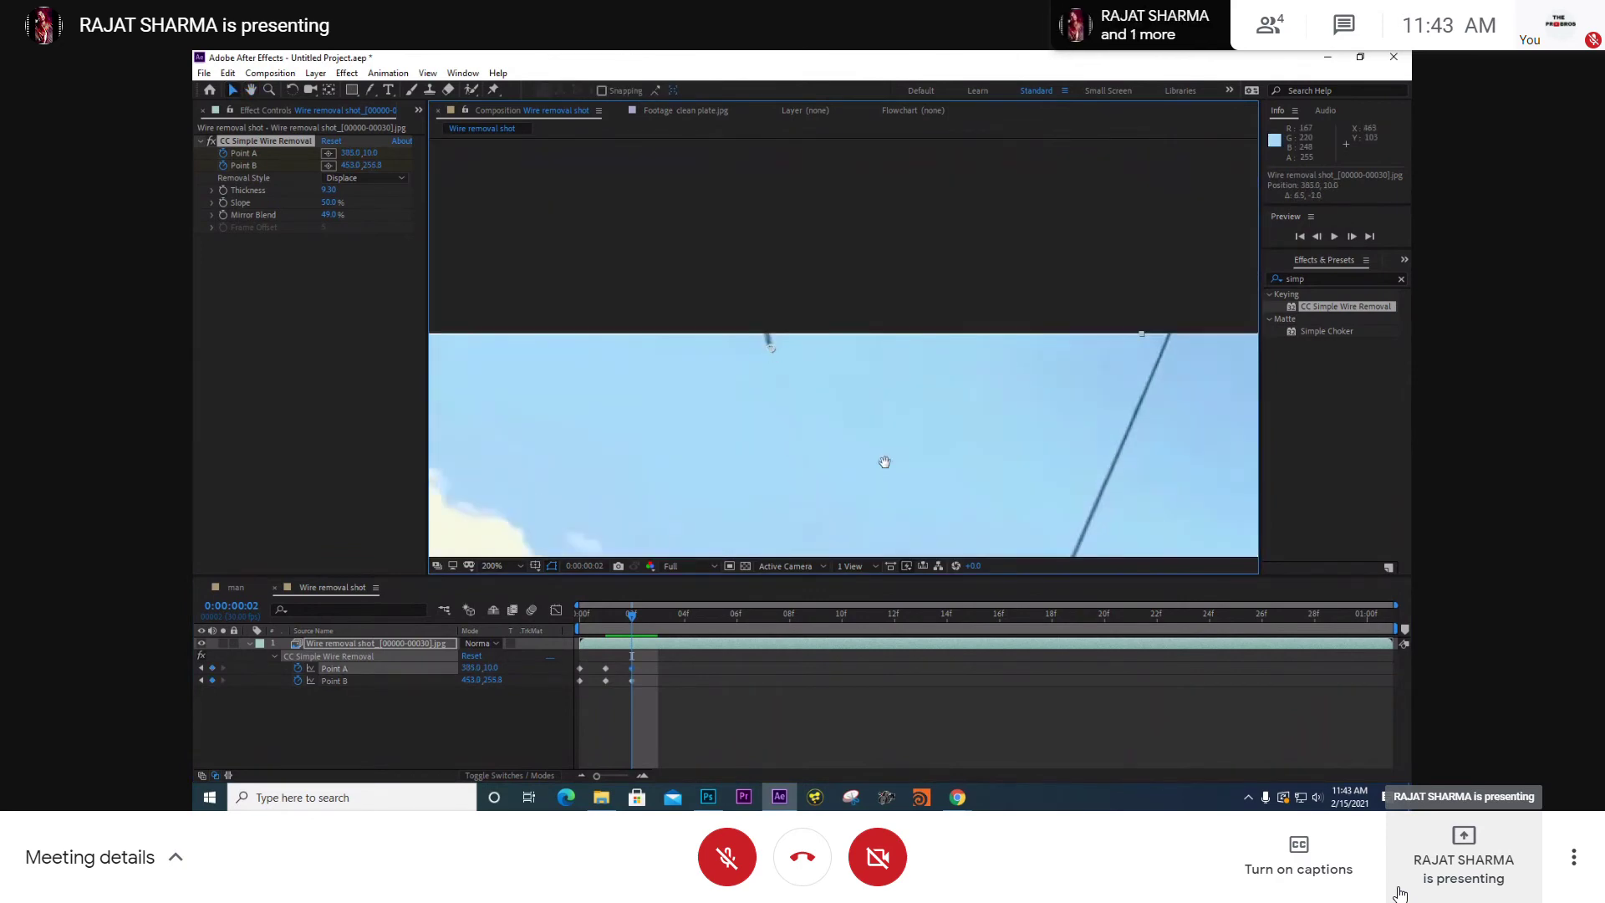
drag(884, 461, 834, 270)
scroll(849, 340, up, 2)
drag(819, 442, 817, 442)
scroll(818, 447, down, 6)
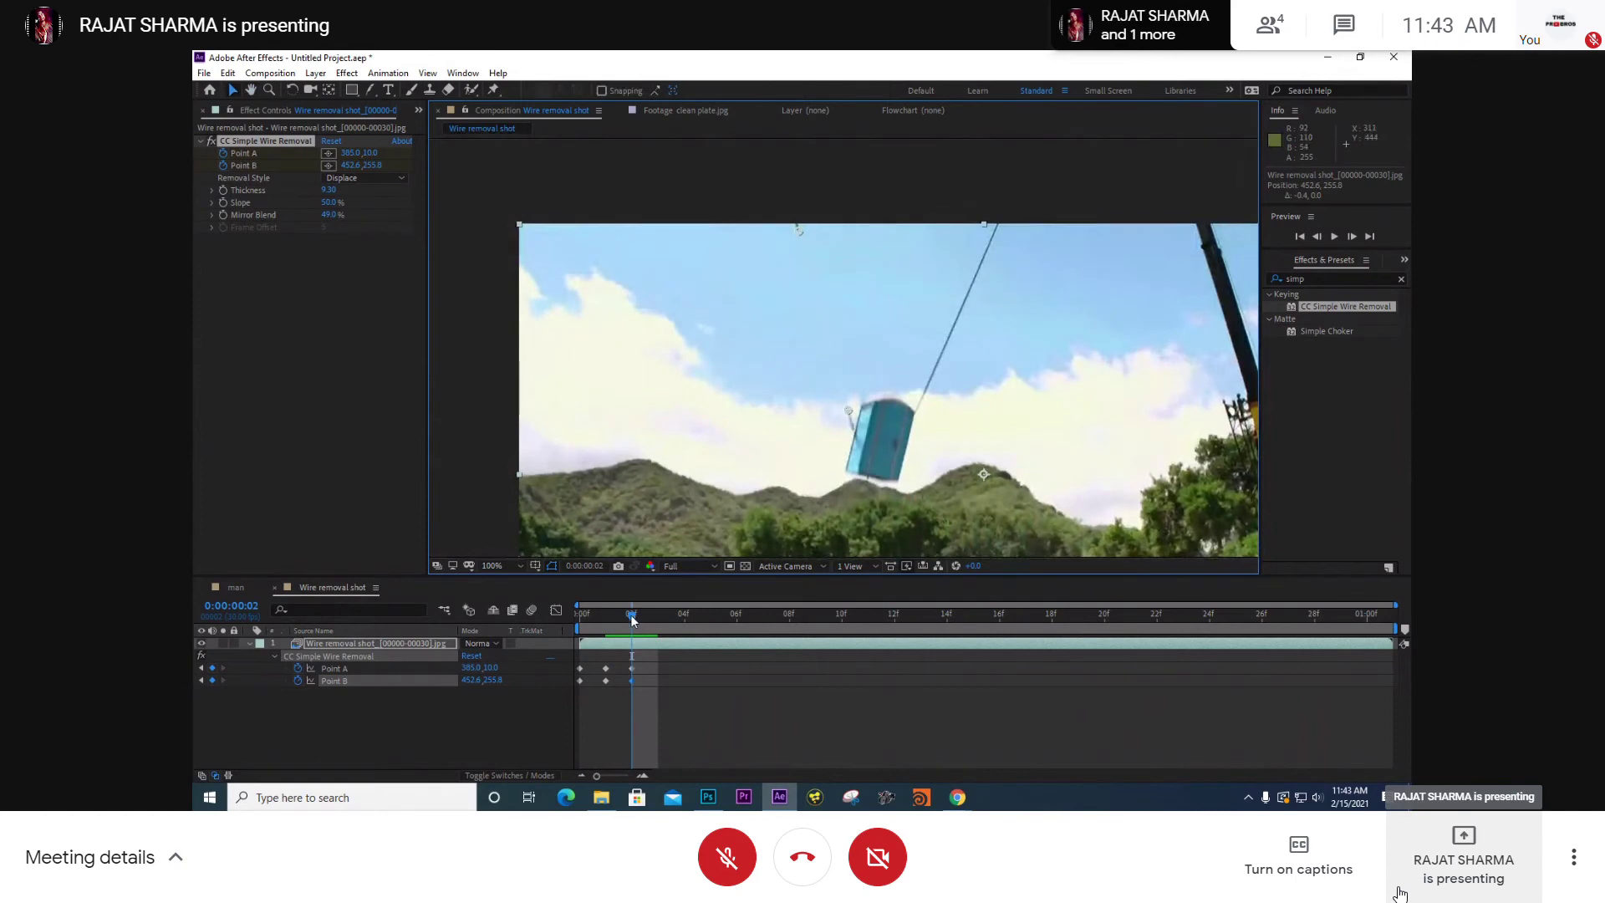
- At frame 3, keyframe Point B at 452.6, 255.8 and Point A at about 385, 9.5
drag(630, 614, 658, 615)
scroll(862, 478, up, 2)
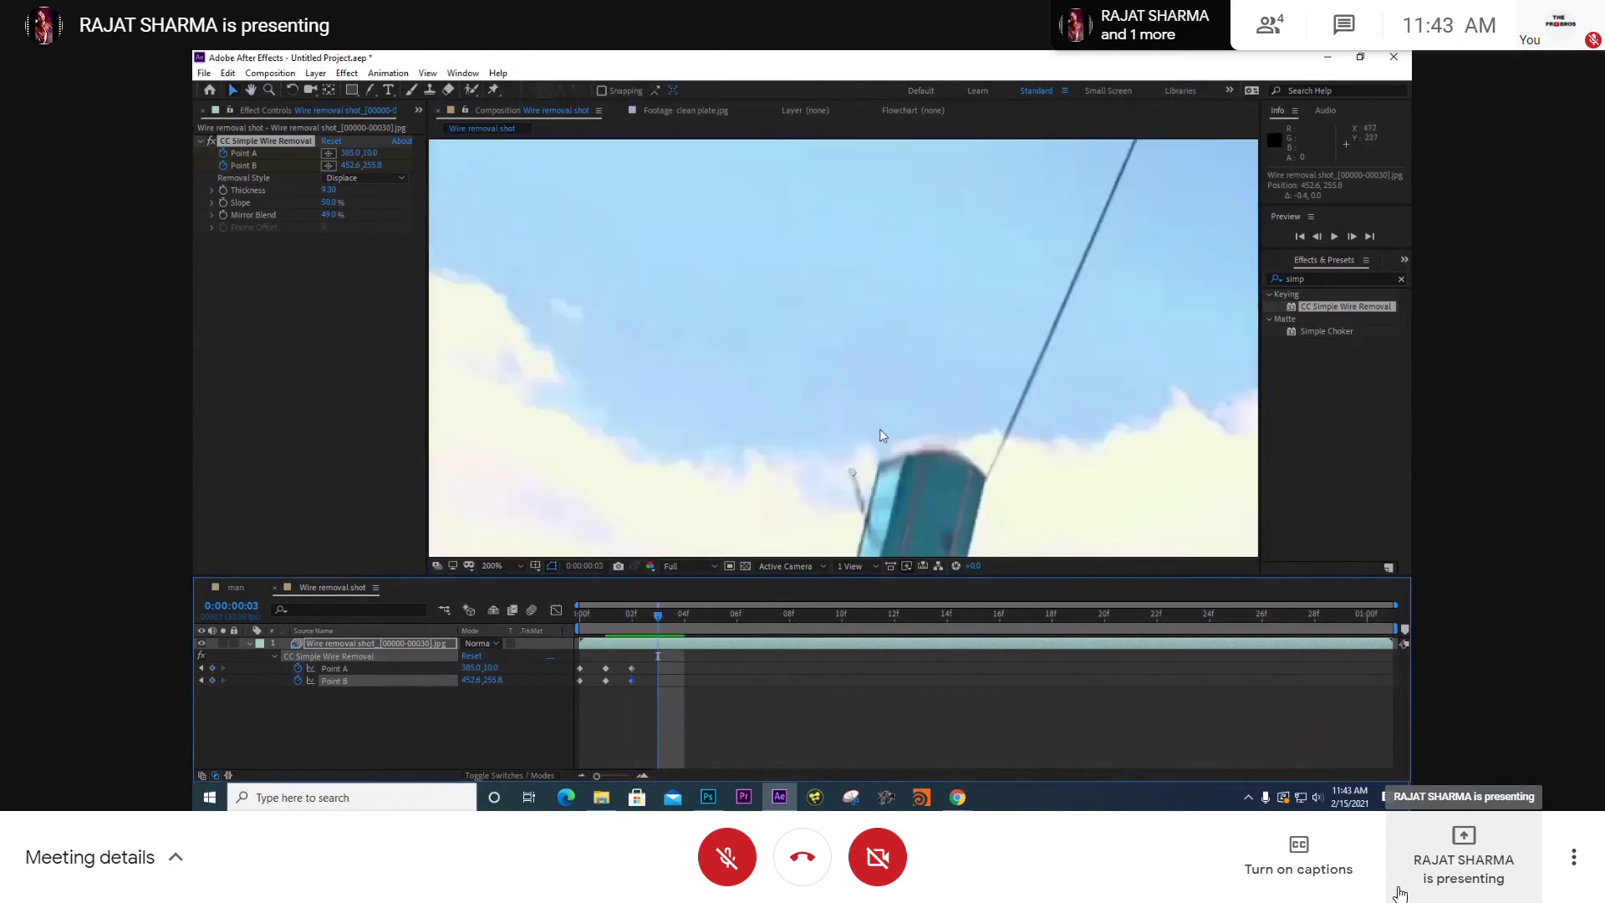
click(853, 474)
scroll(794, 294, up, 3)
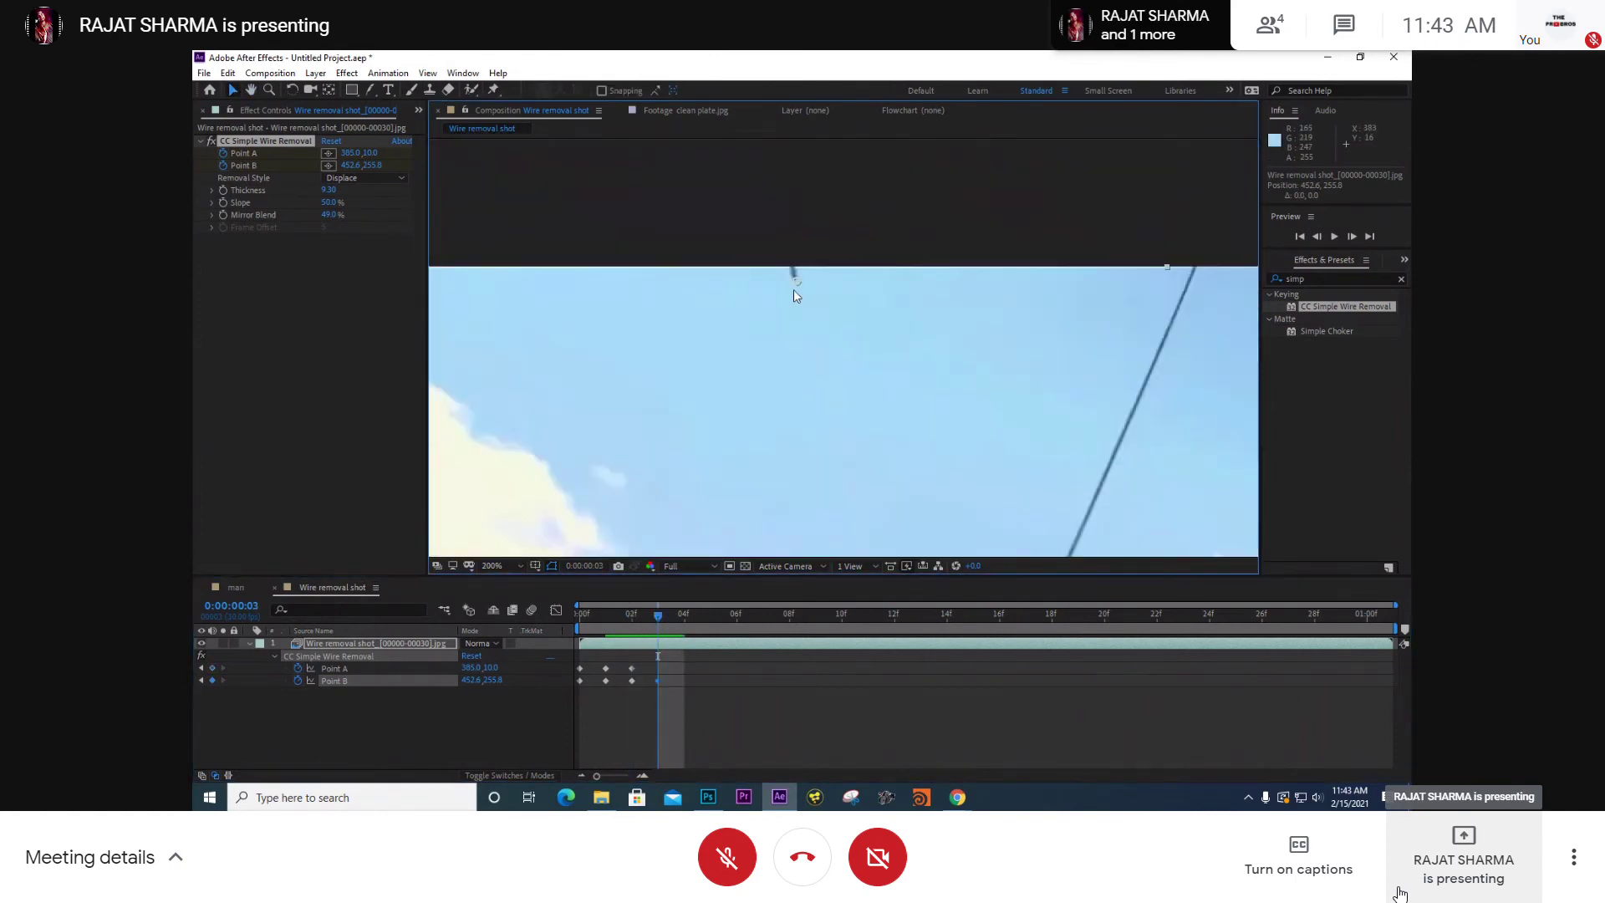
scroll(794, 294, down, 3)
click(777, 174)
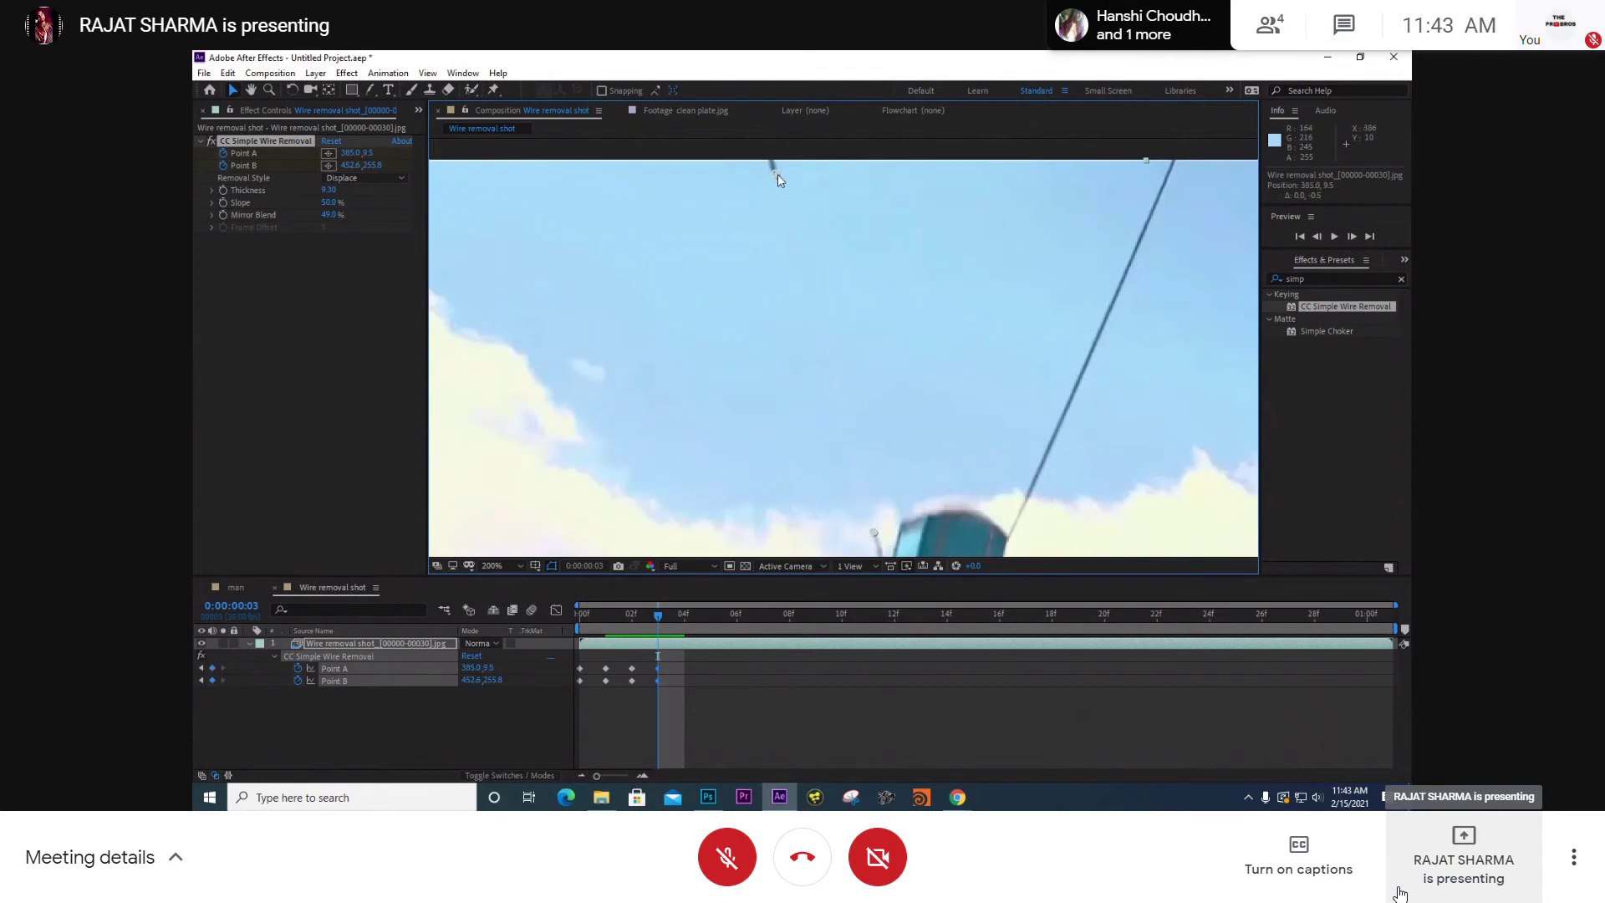
- At frame 4, move Point B to about 454.1, 228.3 and Point A to about 390.5, 9.5 on the left wire
drag(664, 615, 684, 615)
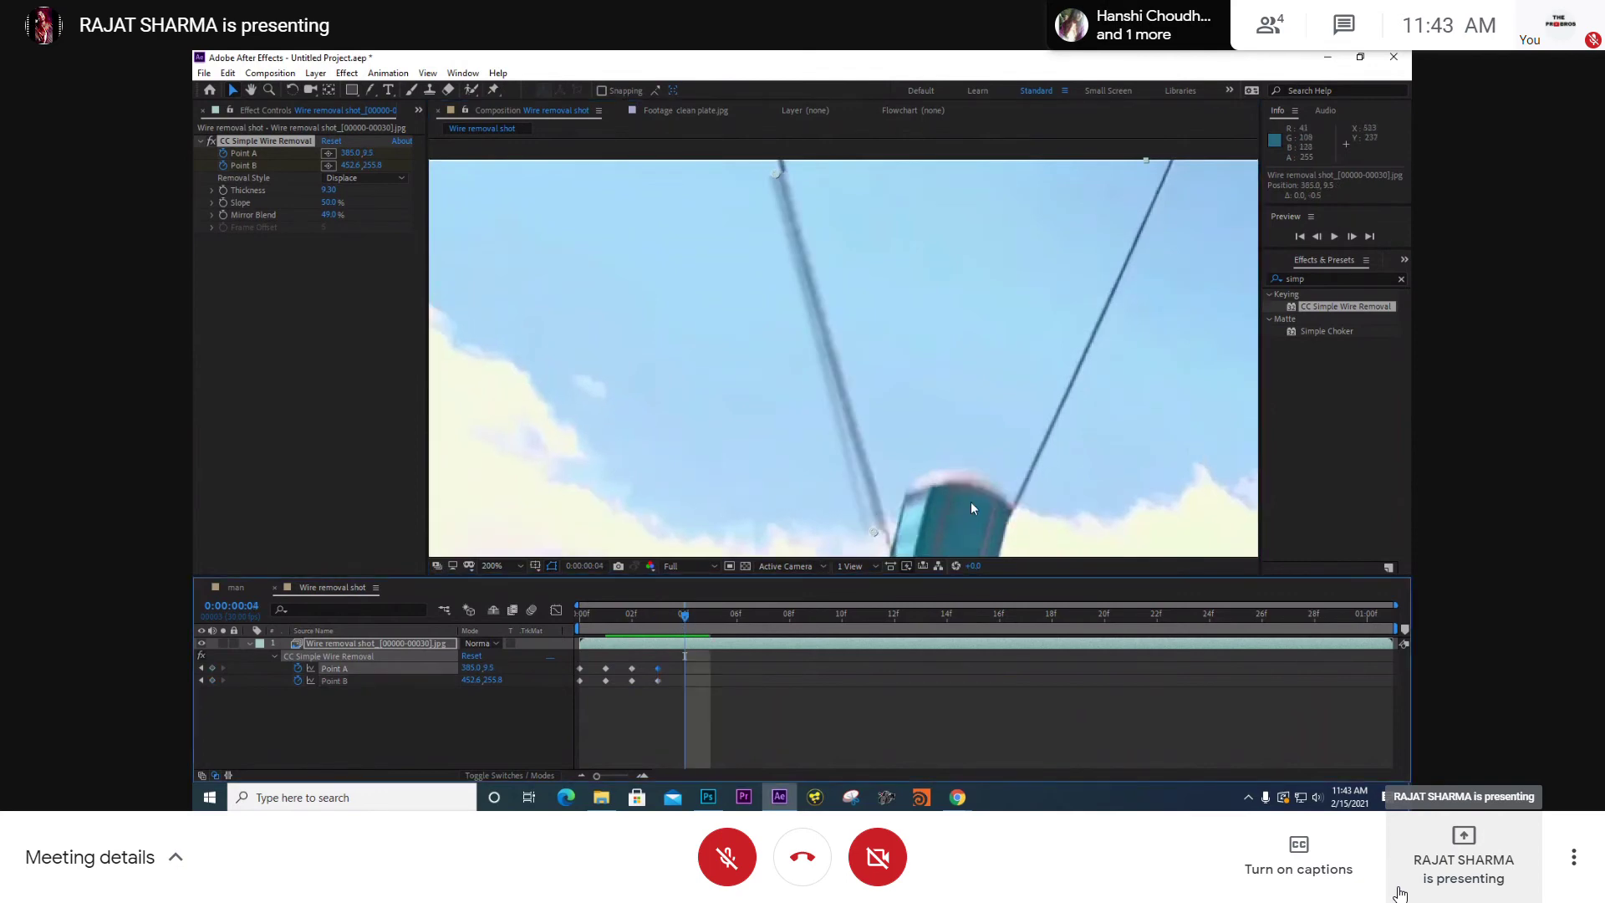
scroll(970, 501, down, 3)
drag(846, 433, 850, 392)
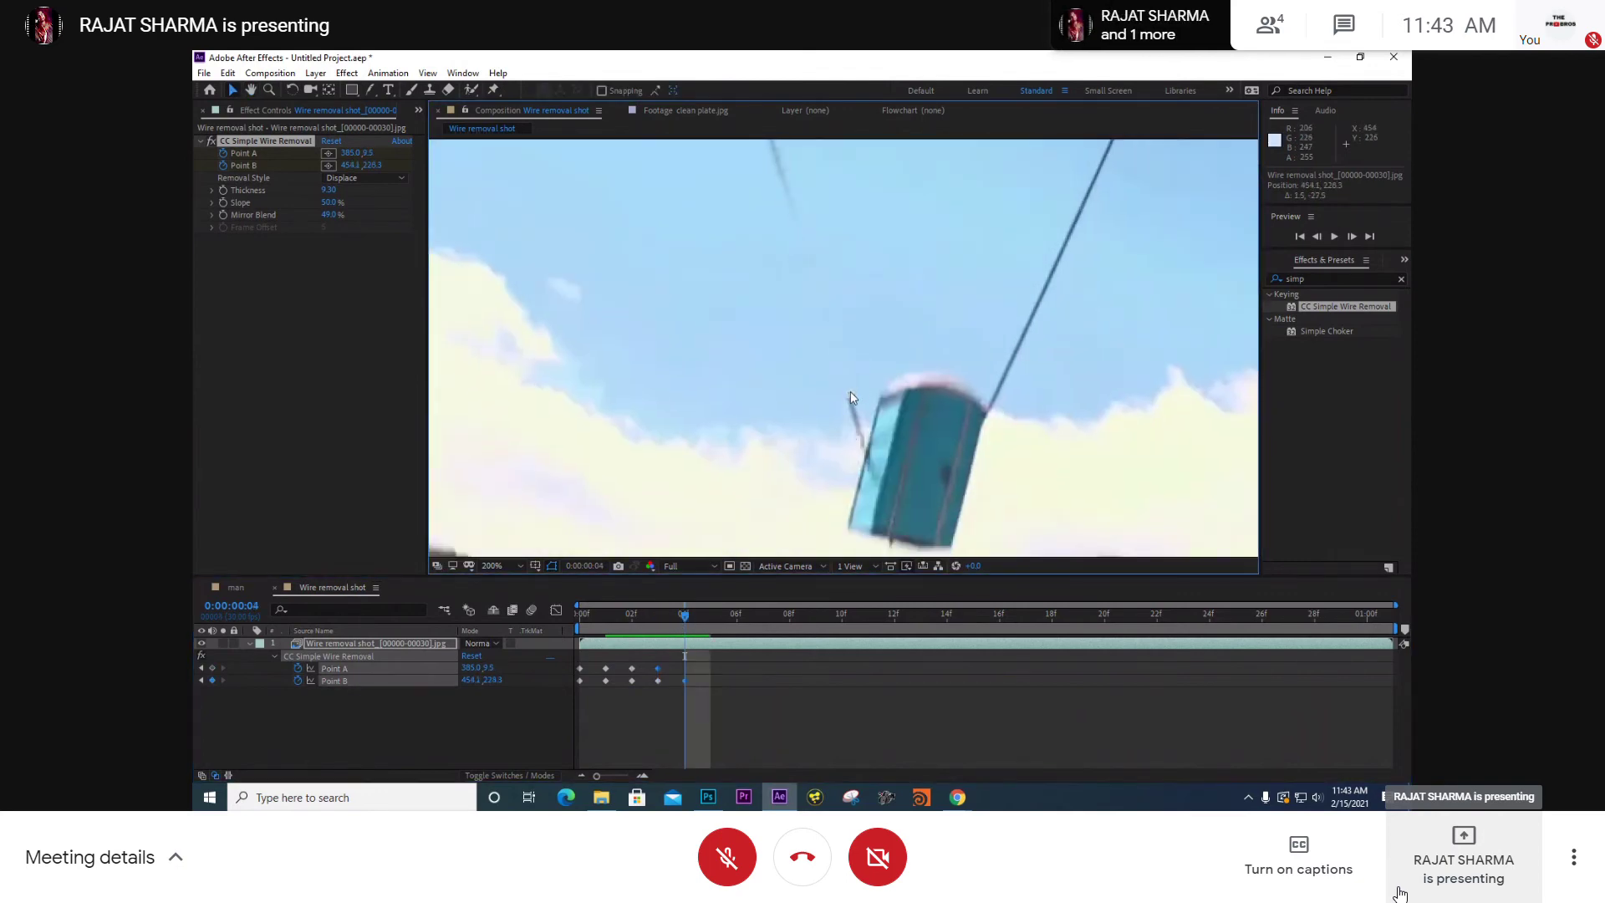
scroll(815, 284, up, 4)
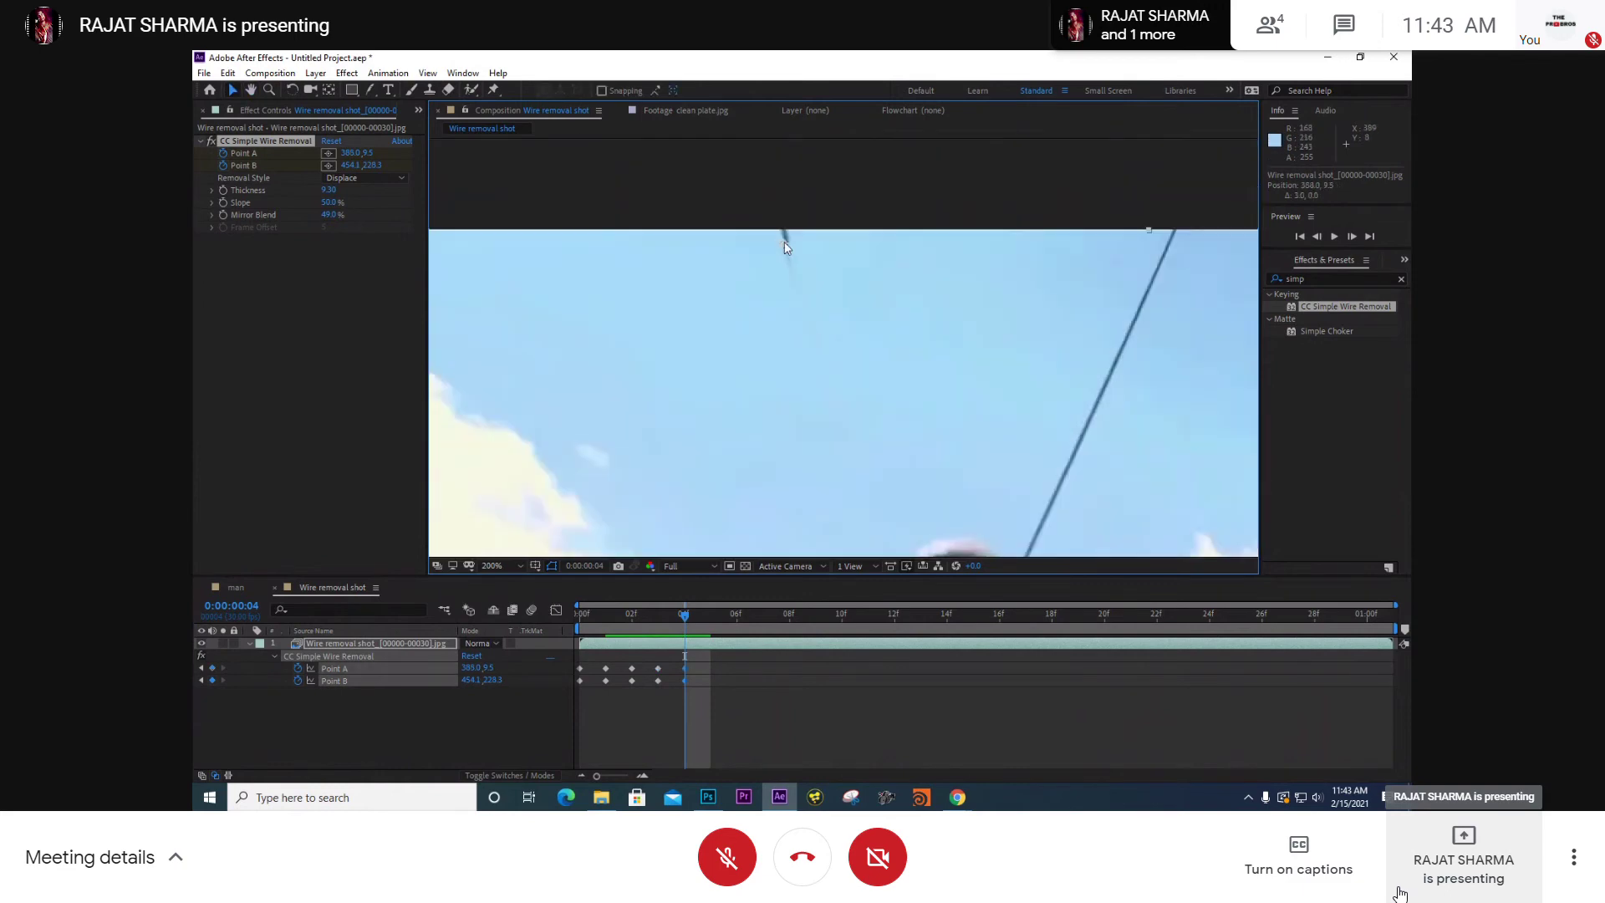
drag(784, 246, 788, 247)
scroll(881, 340, down, 3)
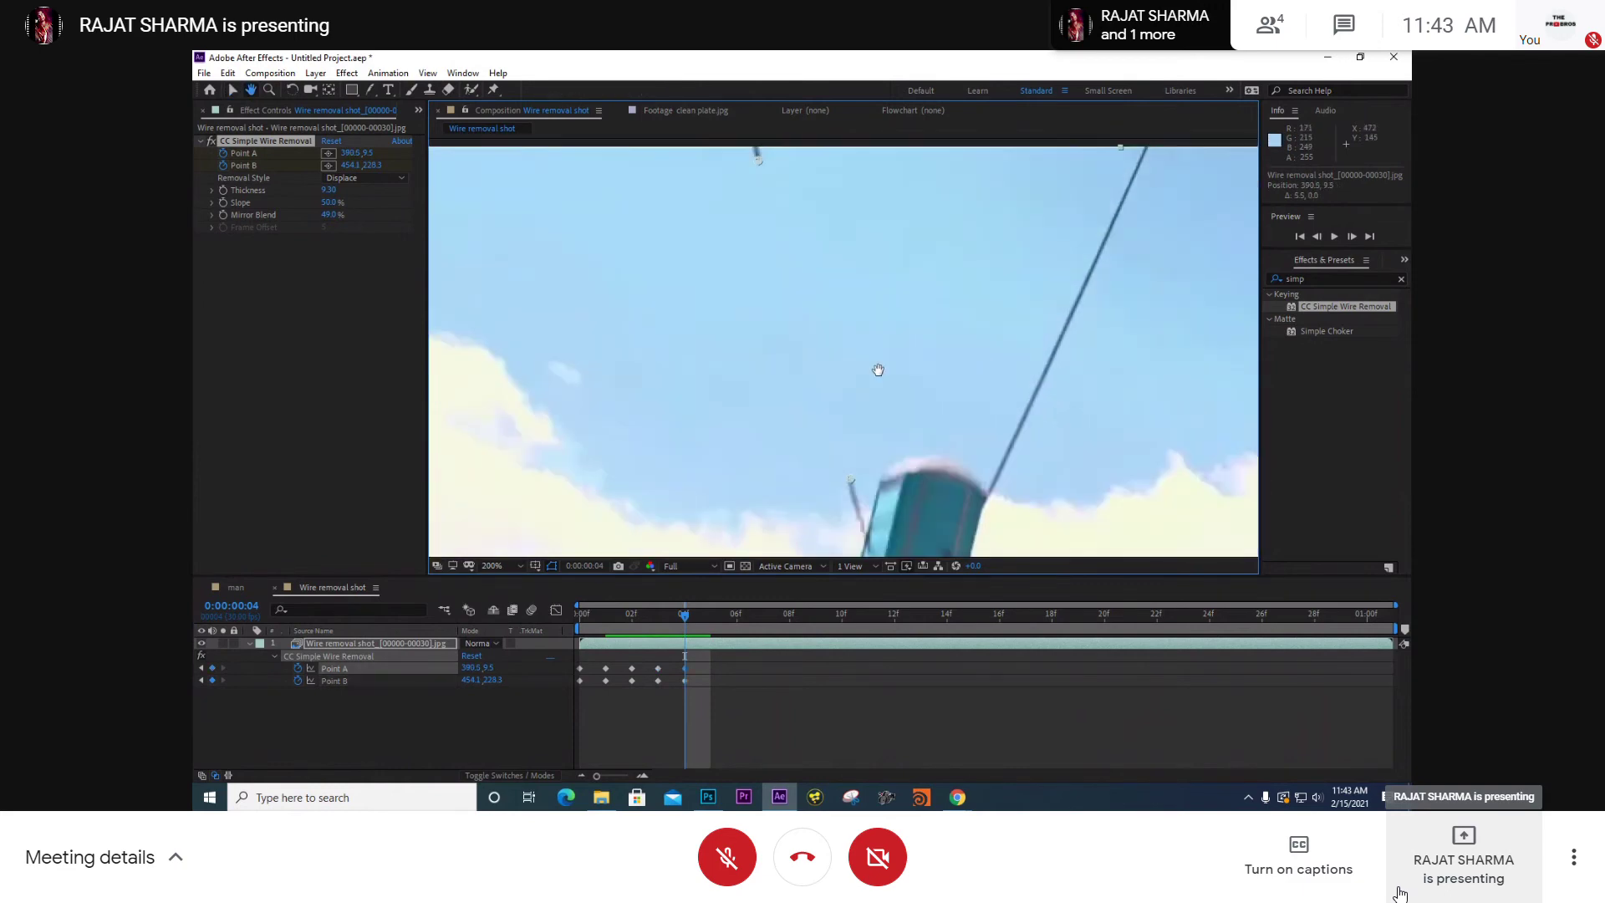
- At frame 5, move Point B to about 453.6, 211.3 and Point A to about 396.5, 9 on the left wire
drag(684, 614, 711, 614)
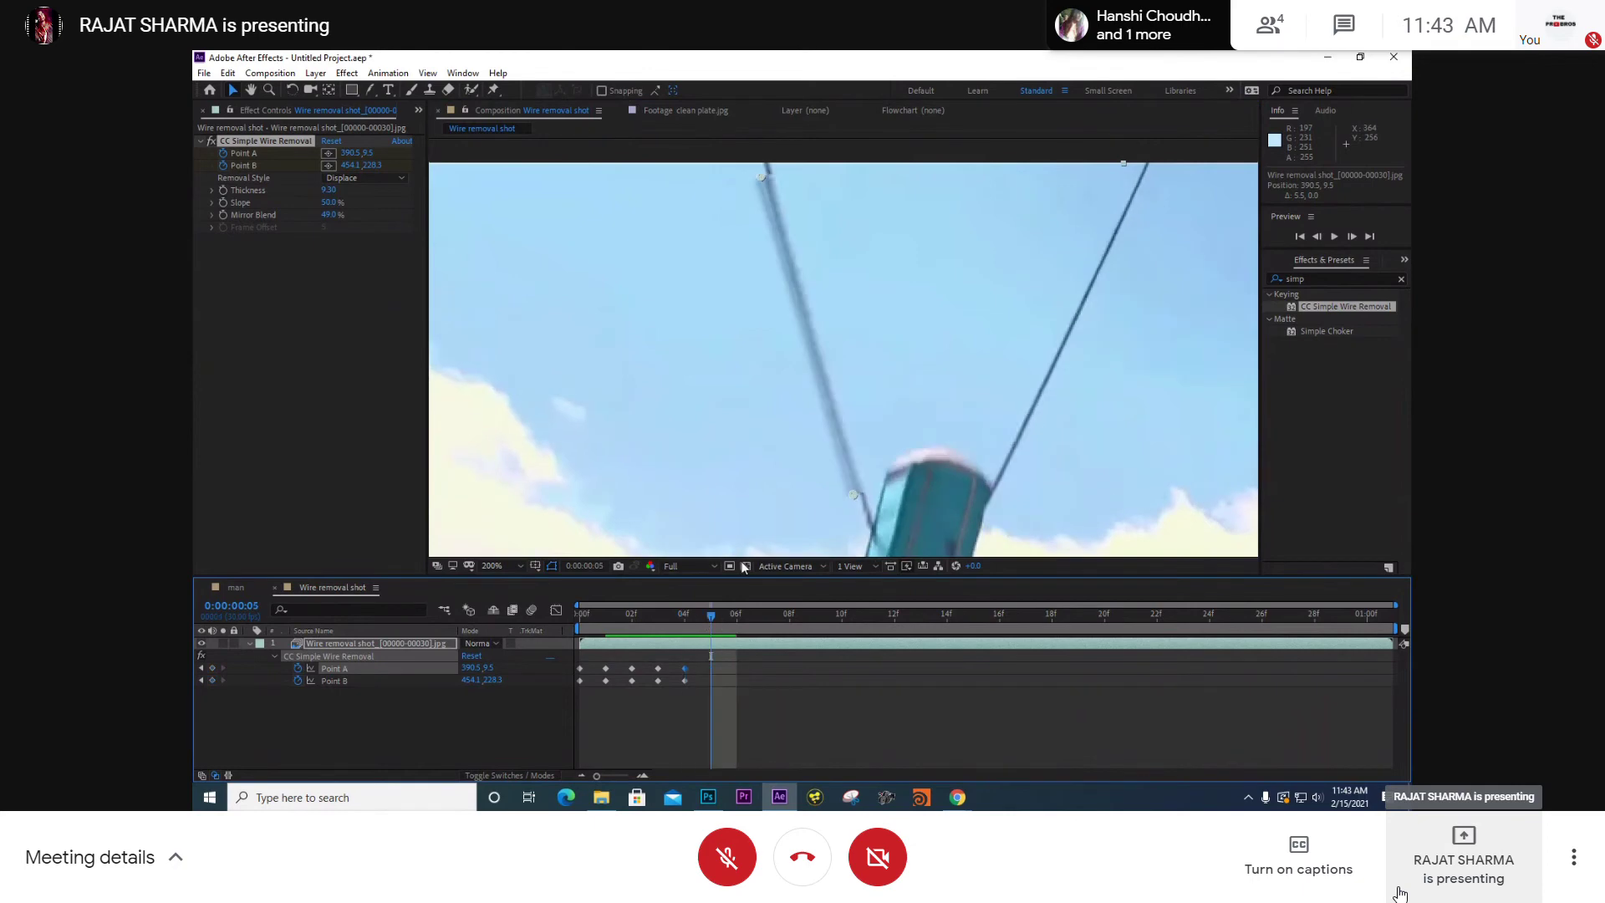
drag(851, 494, 853, 473)
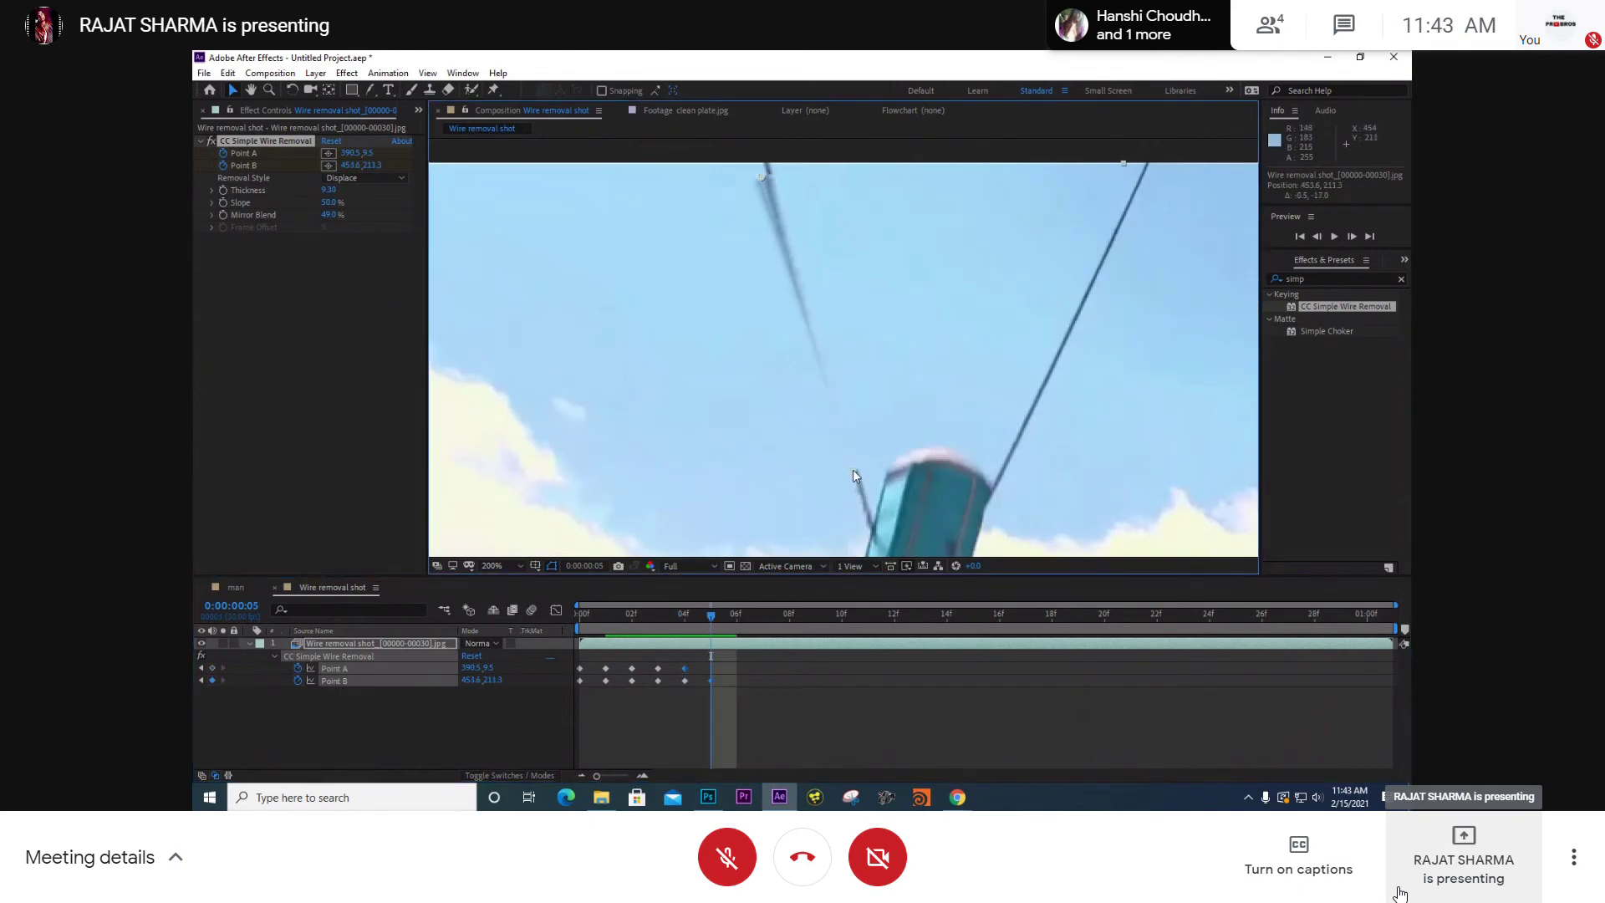
scroll(852, 475, up, 2)
drag(774, 232, 783, 227)
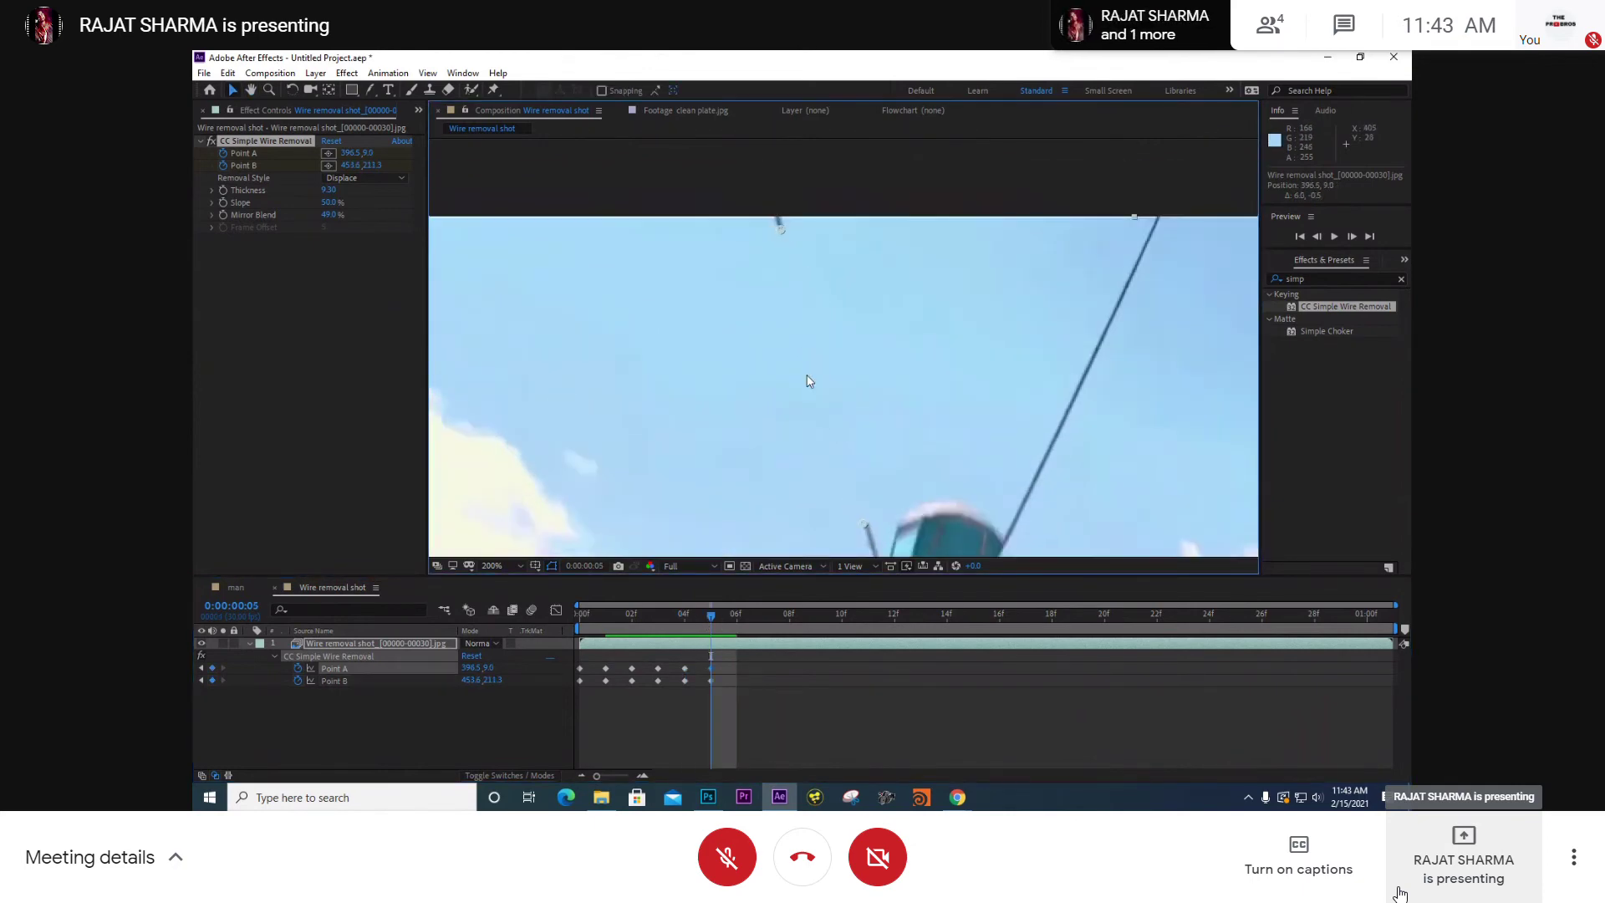
- Deselect the layer and review the left wire's removal between frames 0 and 5
click(911, 730)
scroll(1122, 380, down, 1)
drag(1121, 380, 1122, 370)
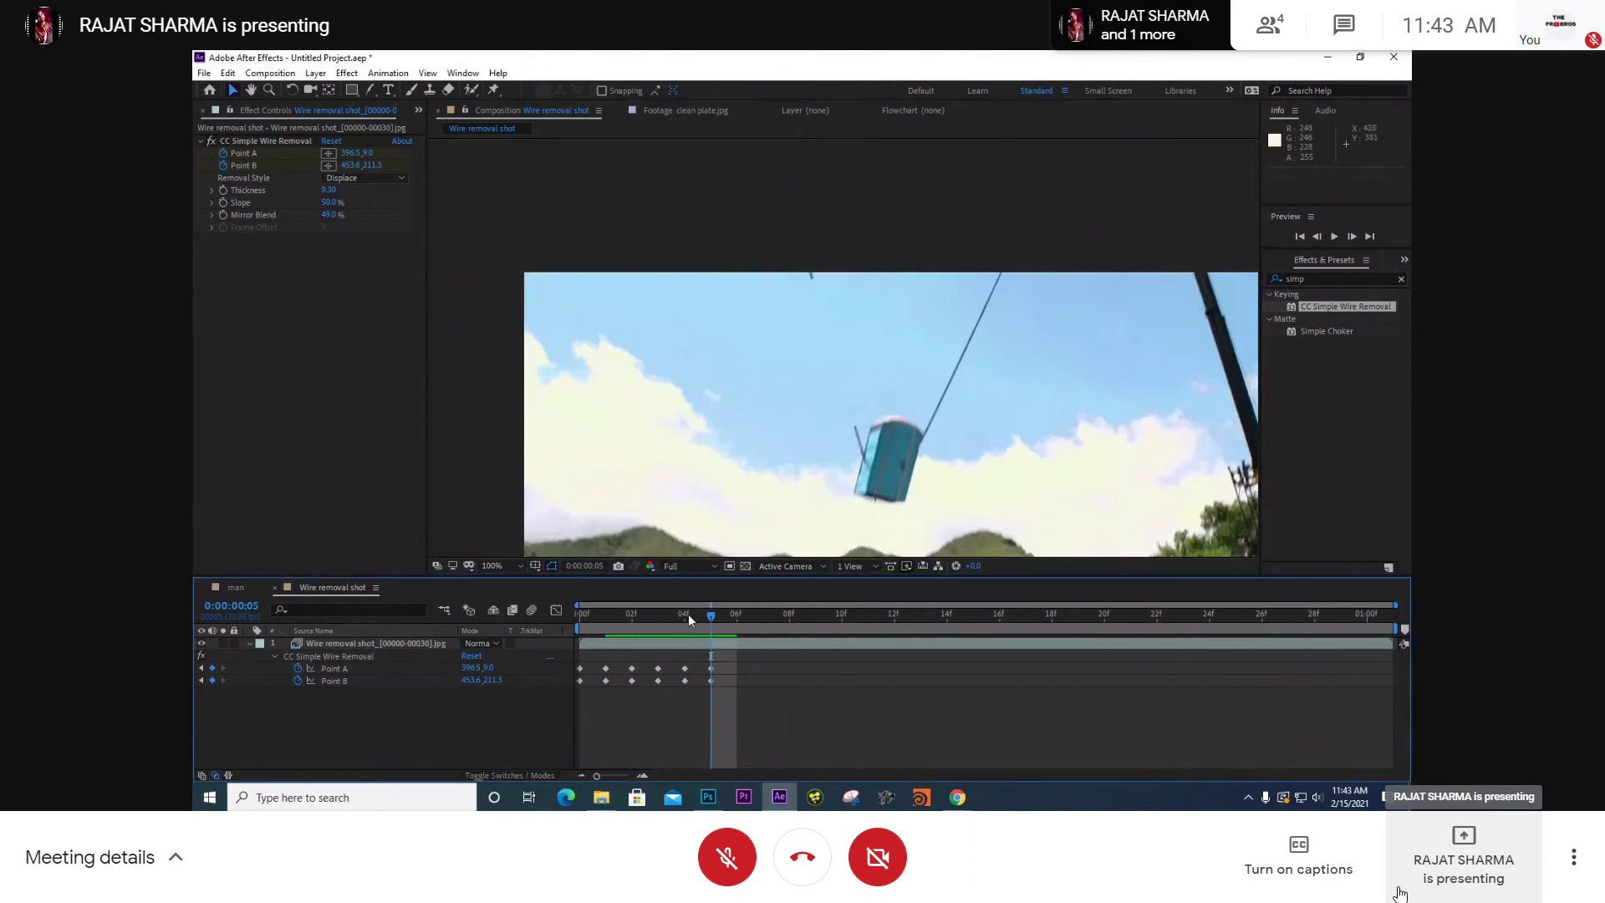
drag(688, 613, 554, 629)
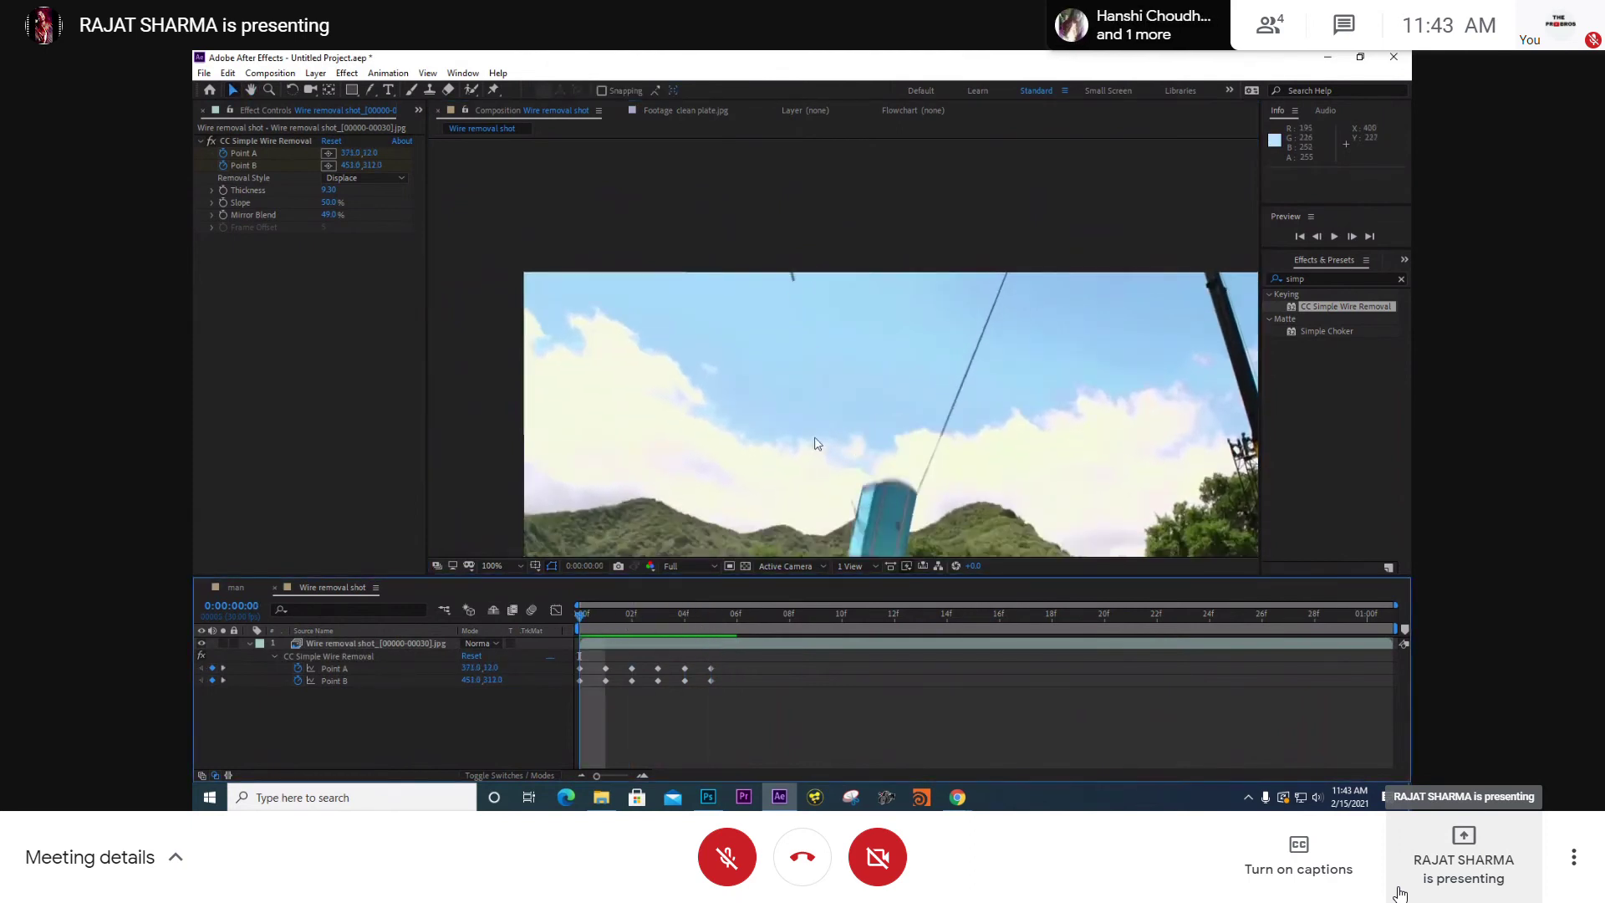
click(704, 622)
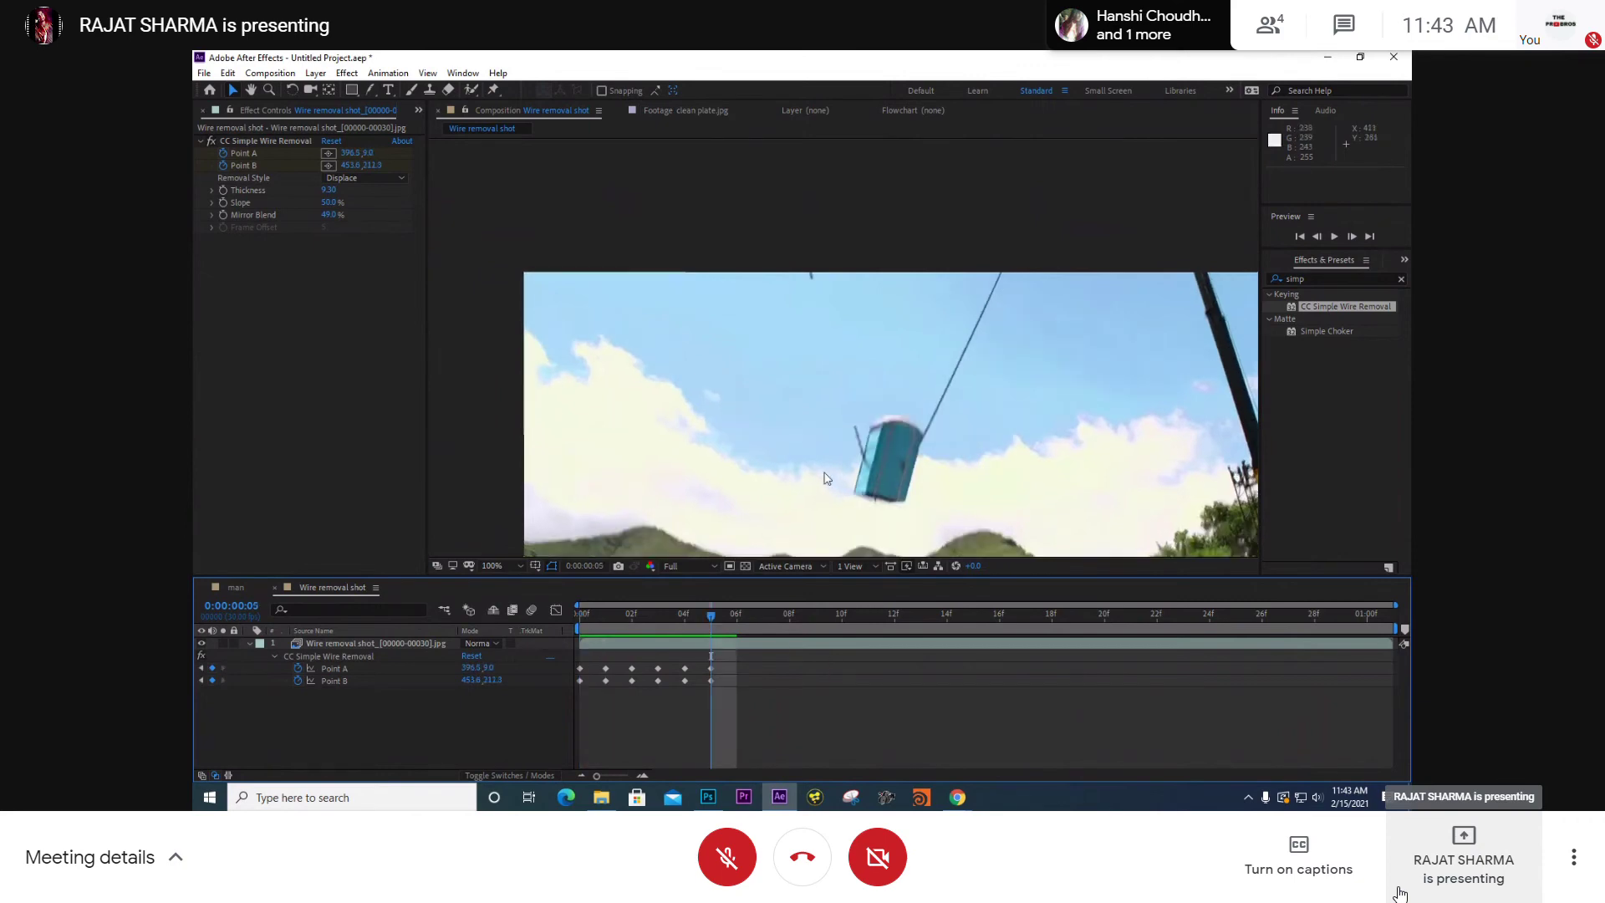
- Try to move Point B further down the left wire toward the cabin's edge at frame 5, to about 466.6, 250.1
scroll(907, 491, up, 1)
click(843, 643)
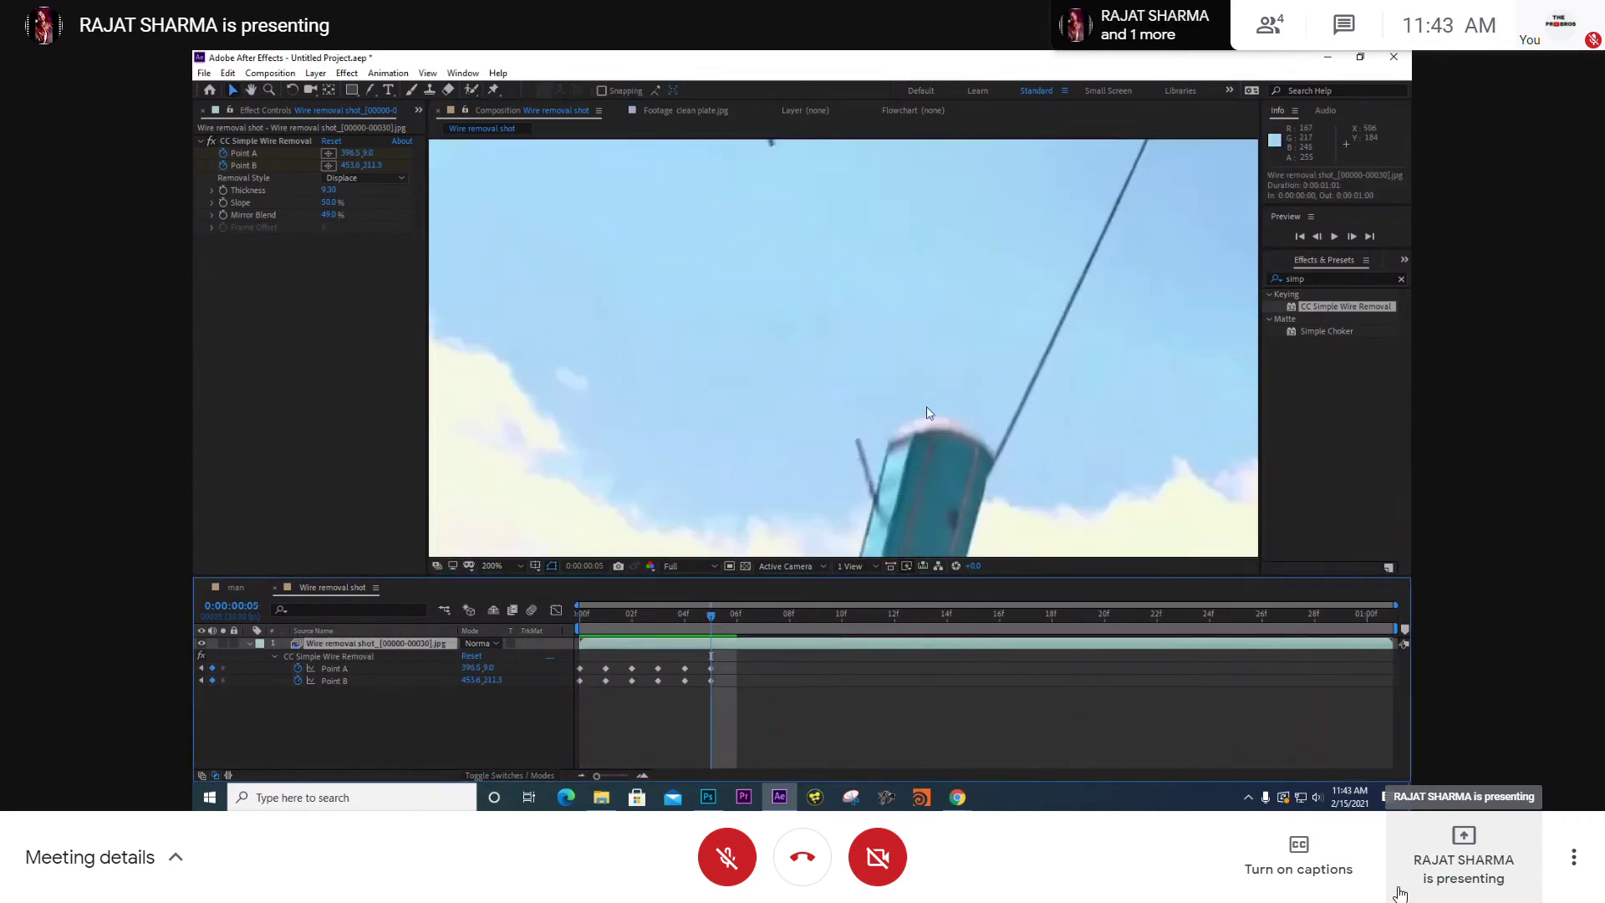
click(284, 144)
scroll(889, 409, up, 3)
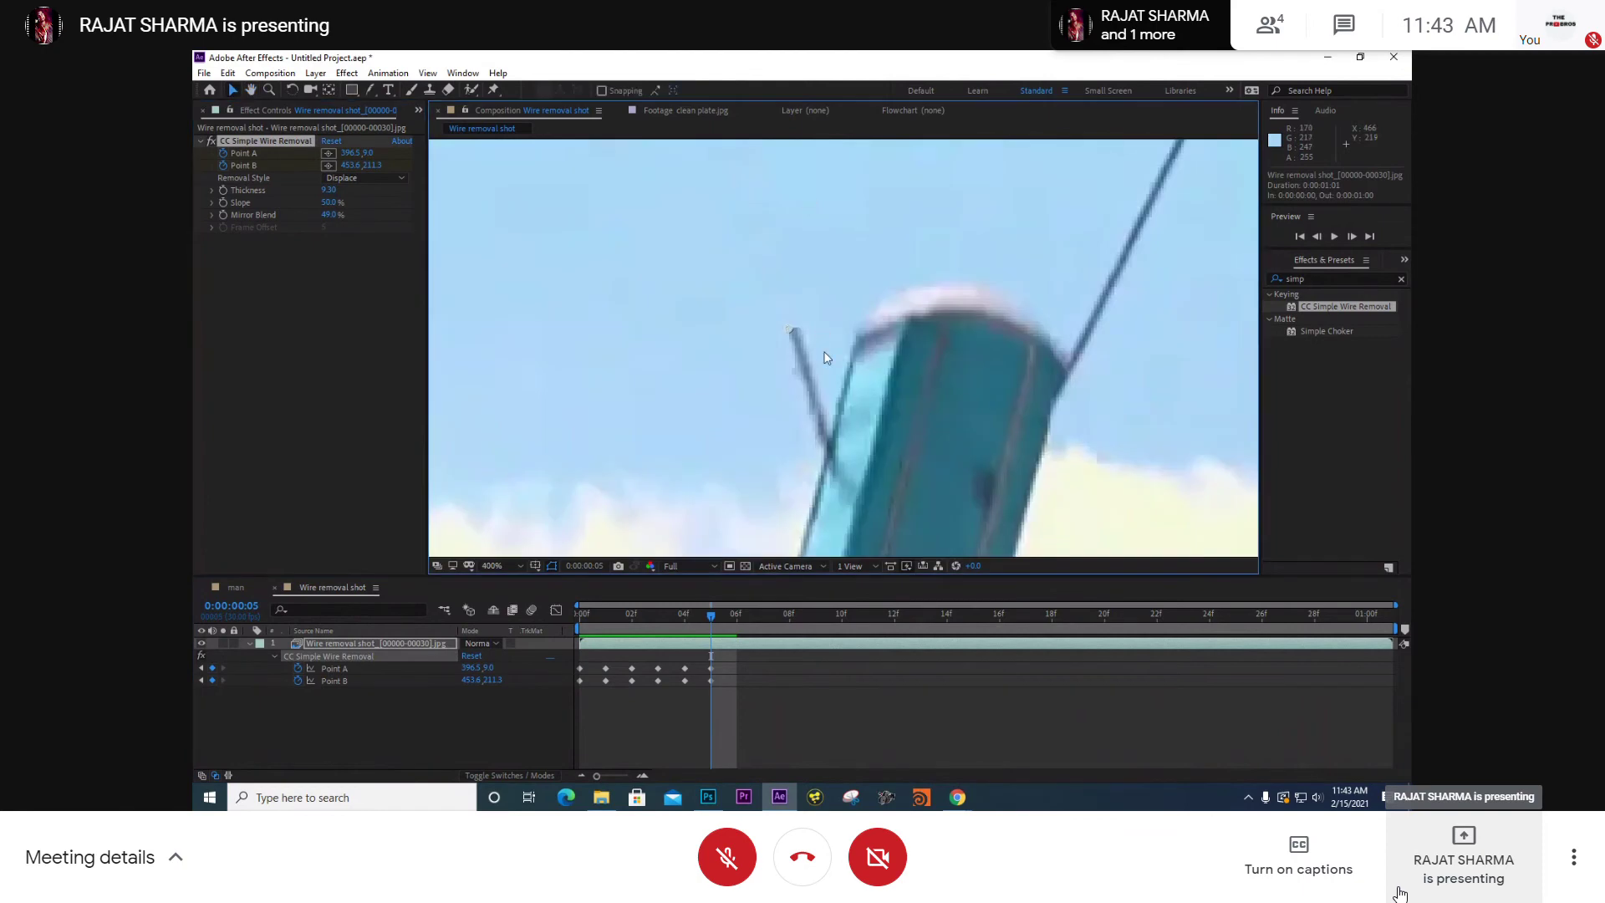
drag(823, 357, 825, 339)
drag(736, 297, 800, 474)
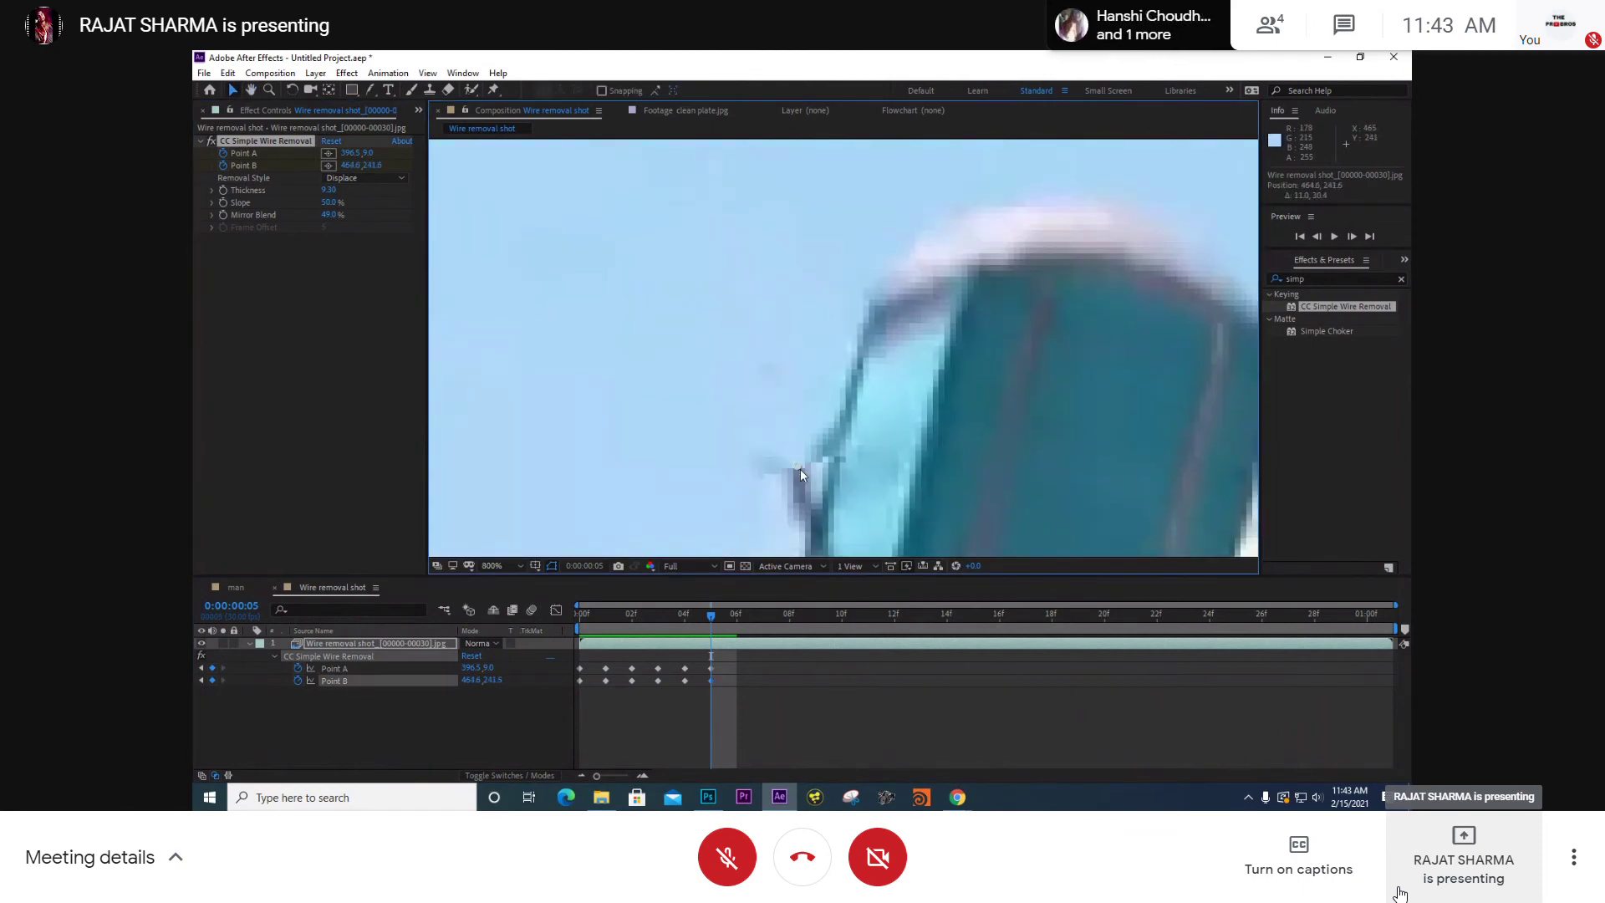
click(810, 517)
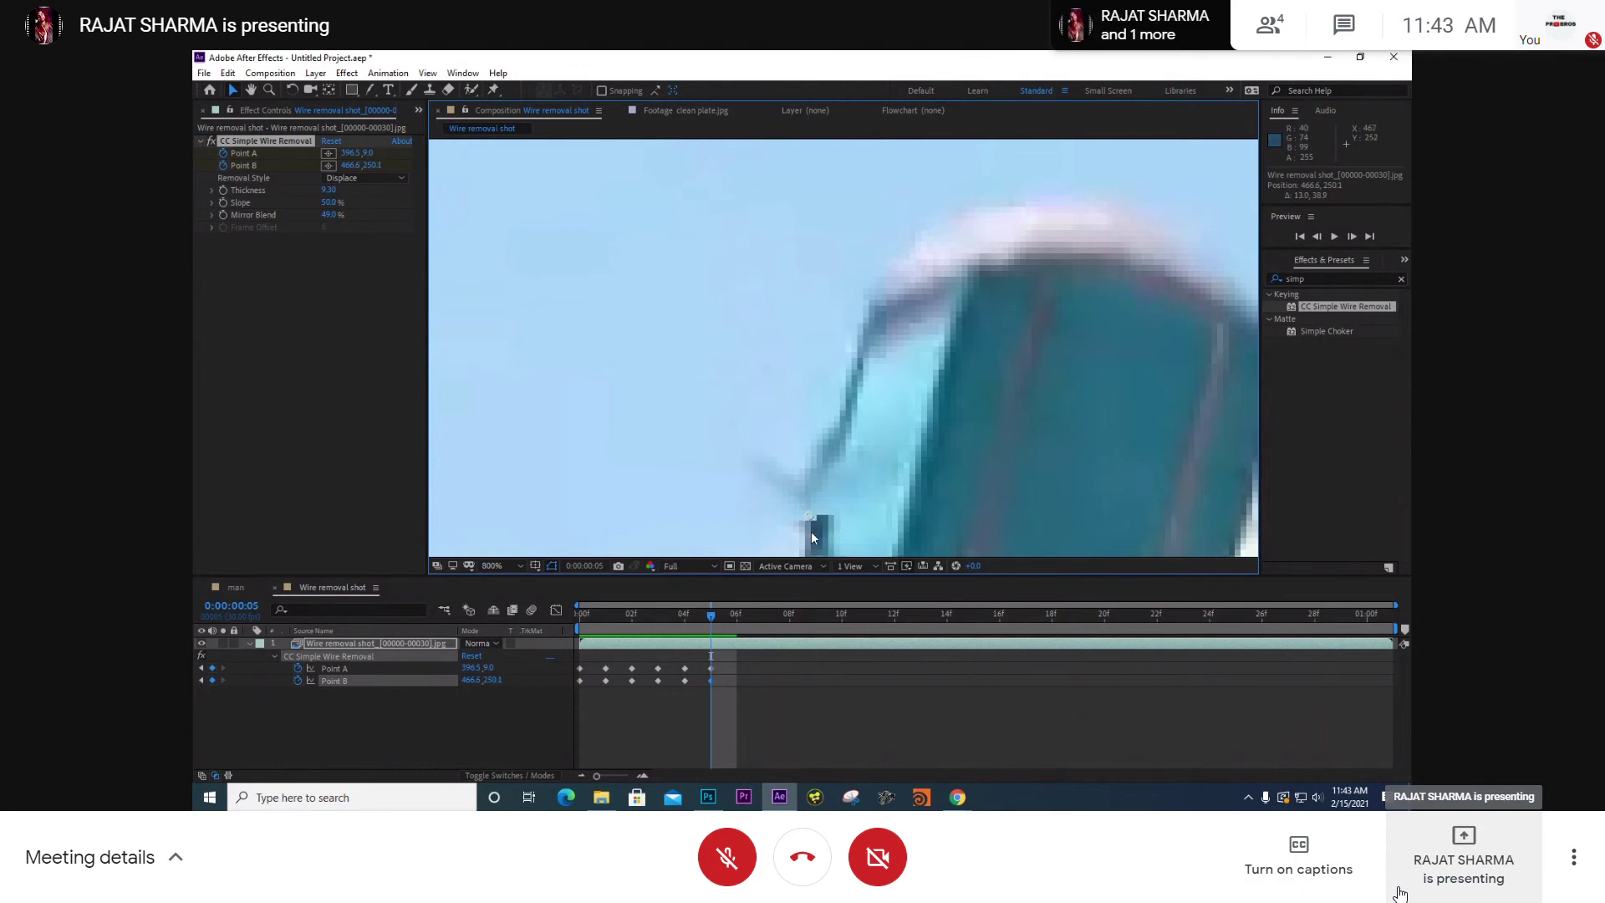
key(ctrl+z)
scroll(809, 474, down, 4)
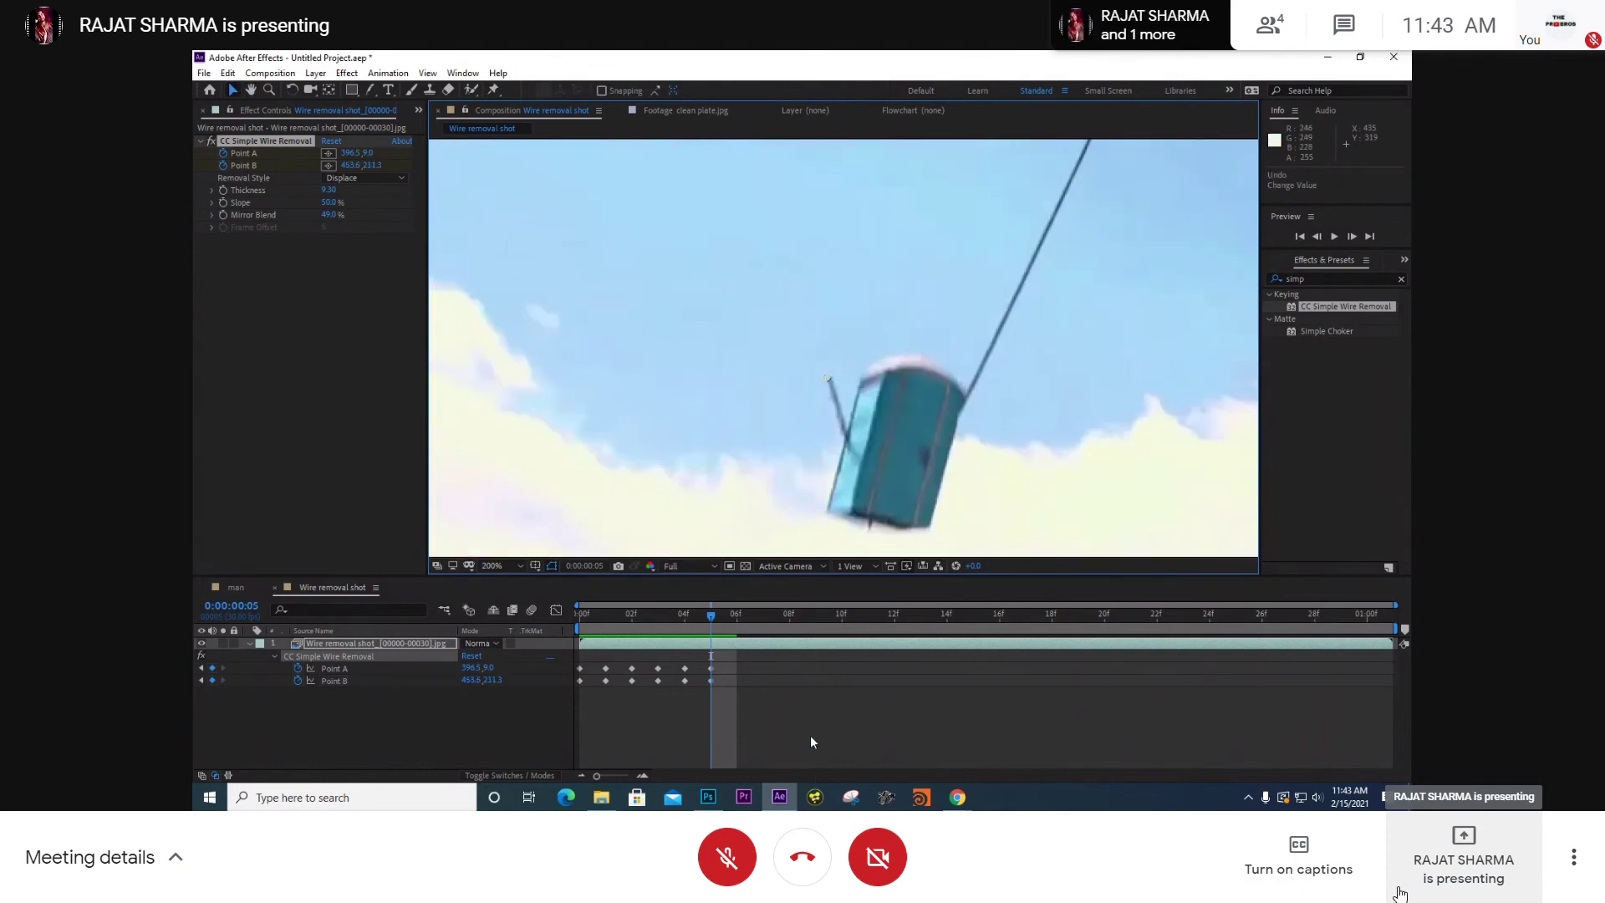
- Fit the whole frame in view and review the wire removal from frame 5 back to frame 0
scroll(842, 332, down, 2)
scroll(761, 361, up, 2)
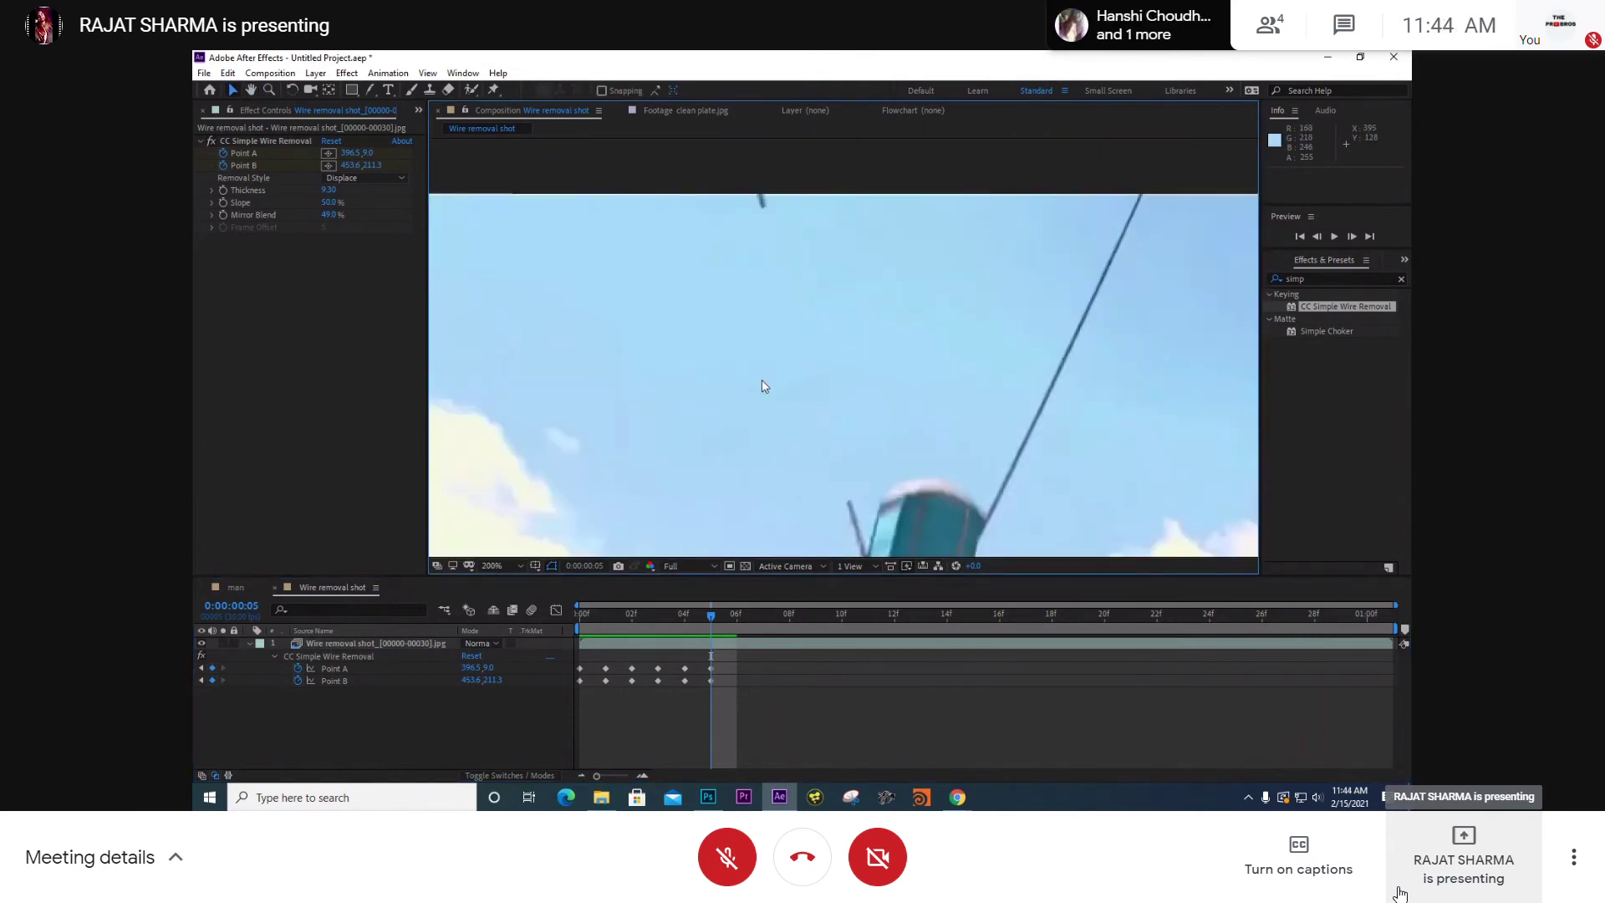
click(501, 566)
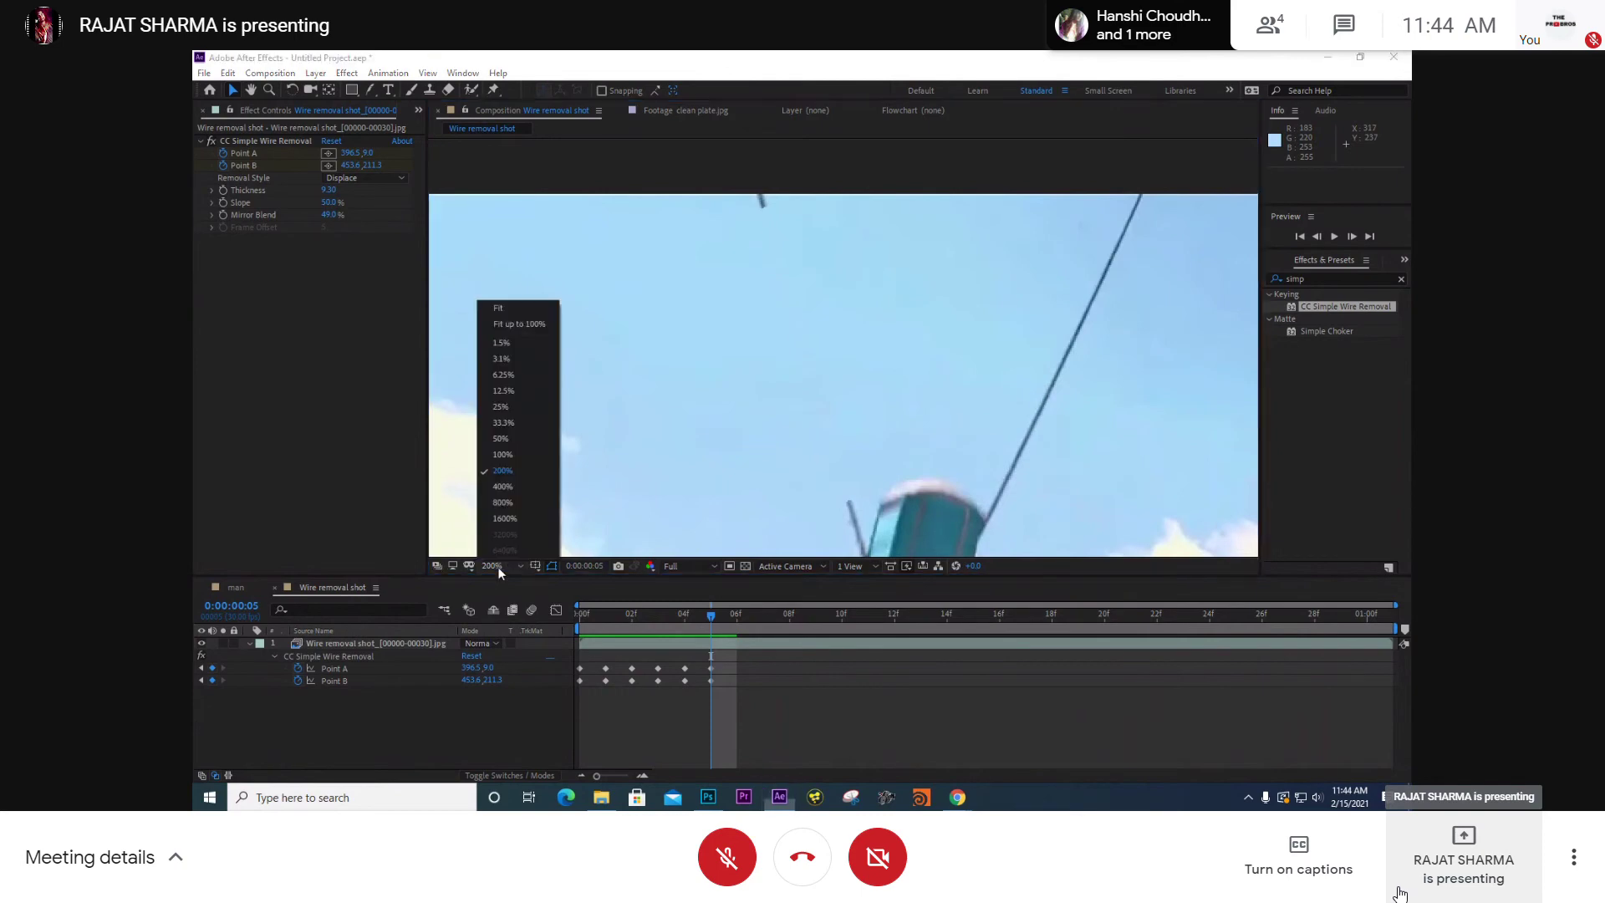
click(519, 309)
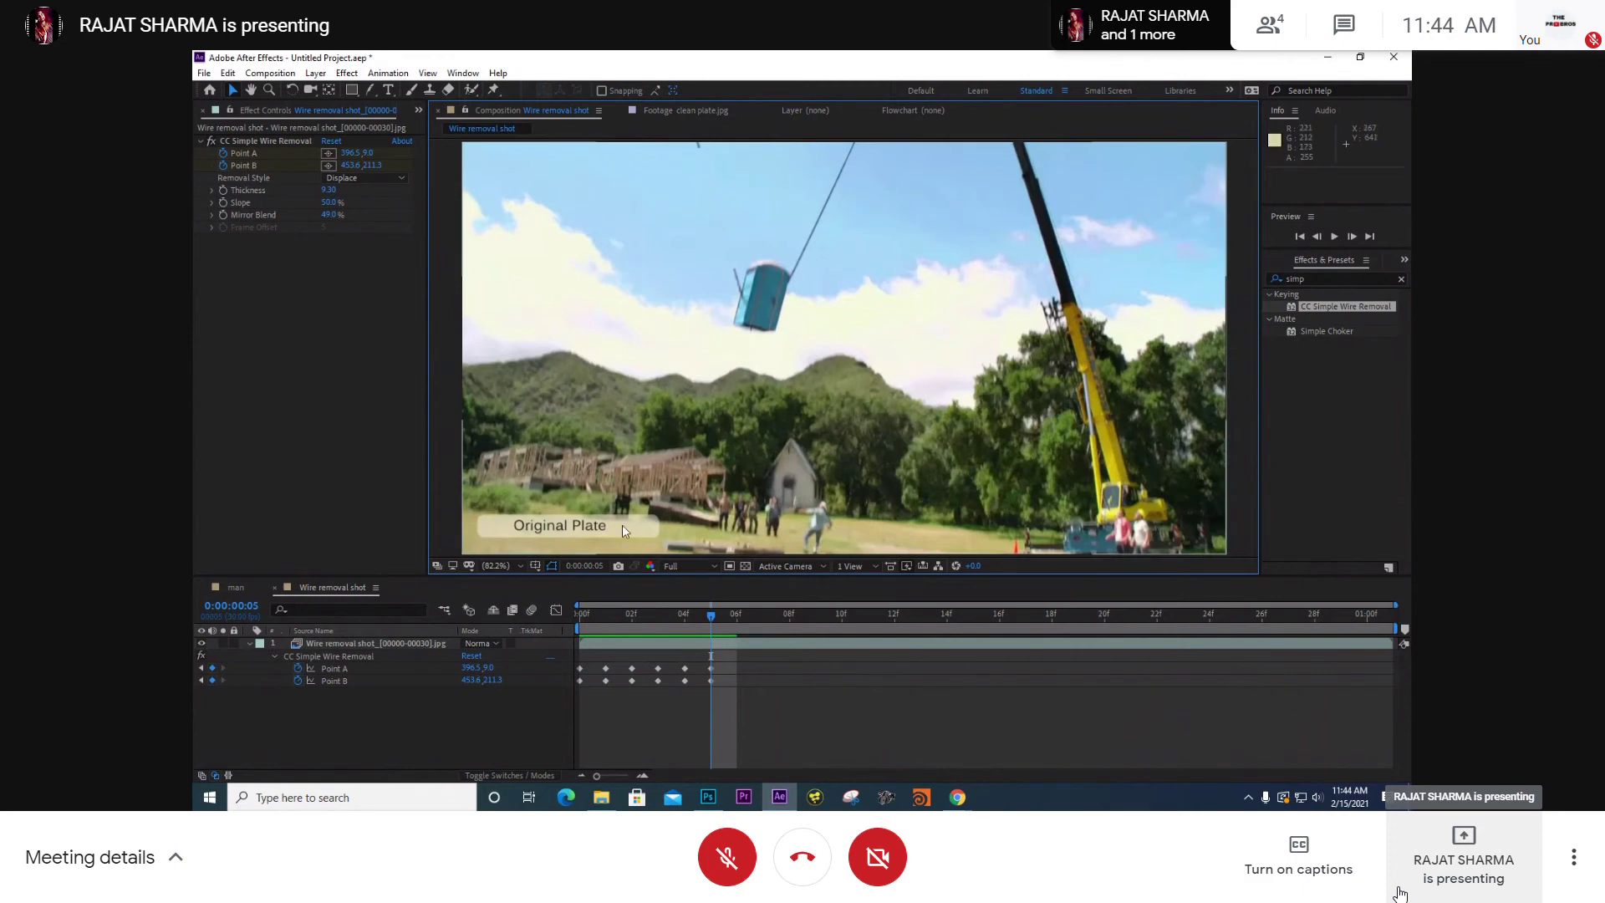
drag(712, 618, 580, 620)
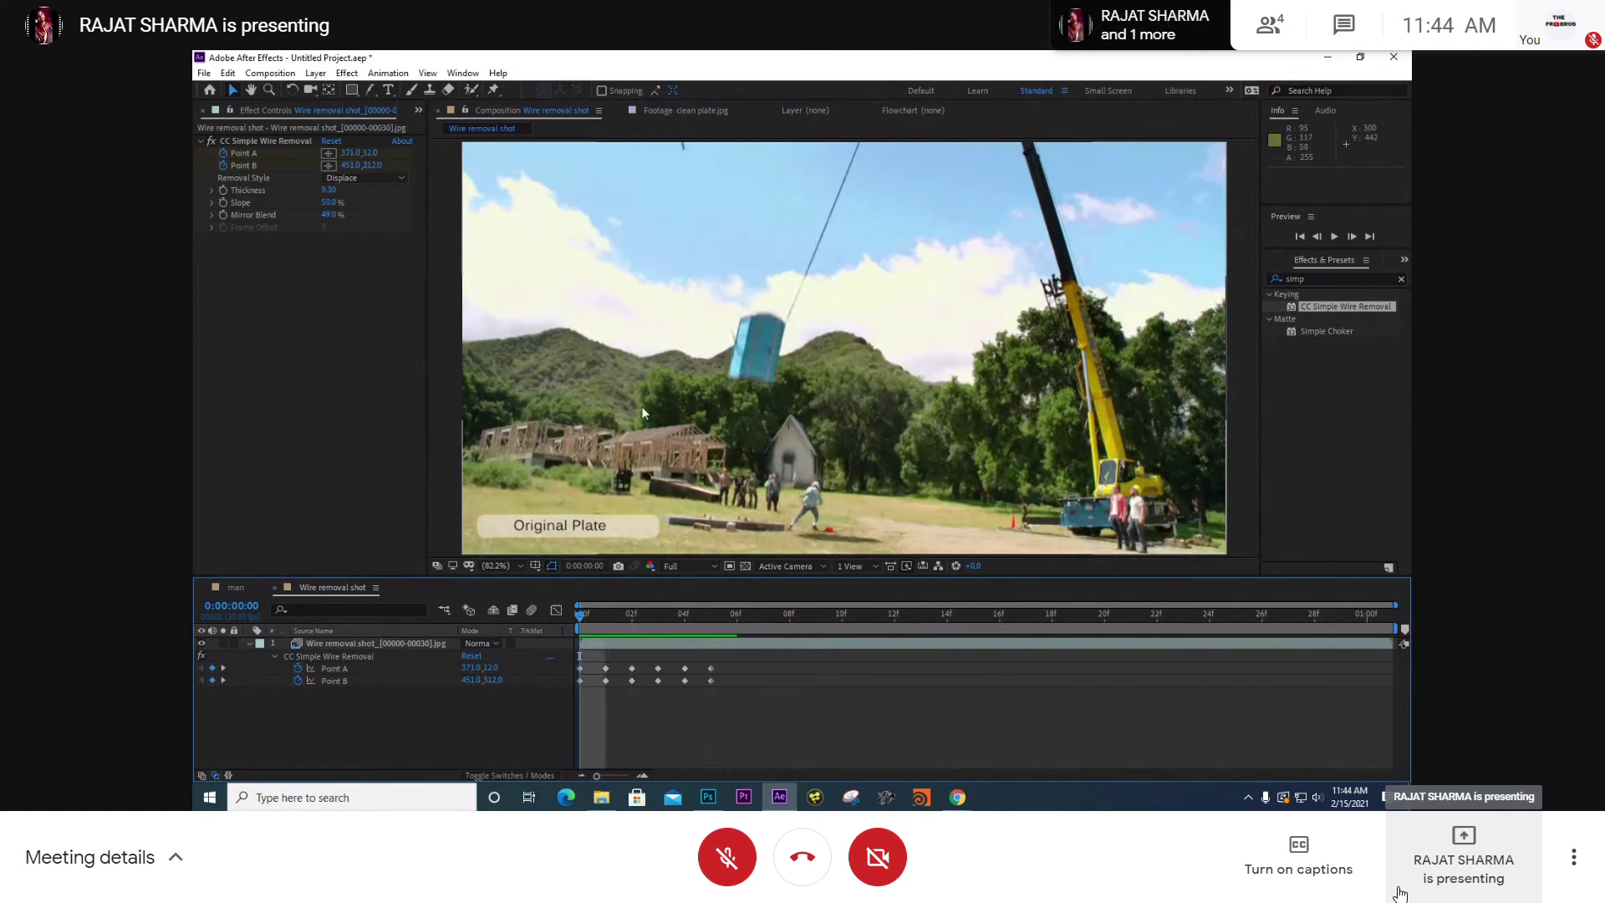
- Delete the CC Simple Wire Removal effect from the wire removal shot layer and keep the layer selected
click(381, 655)
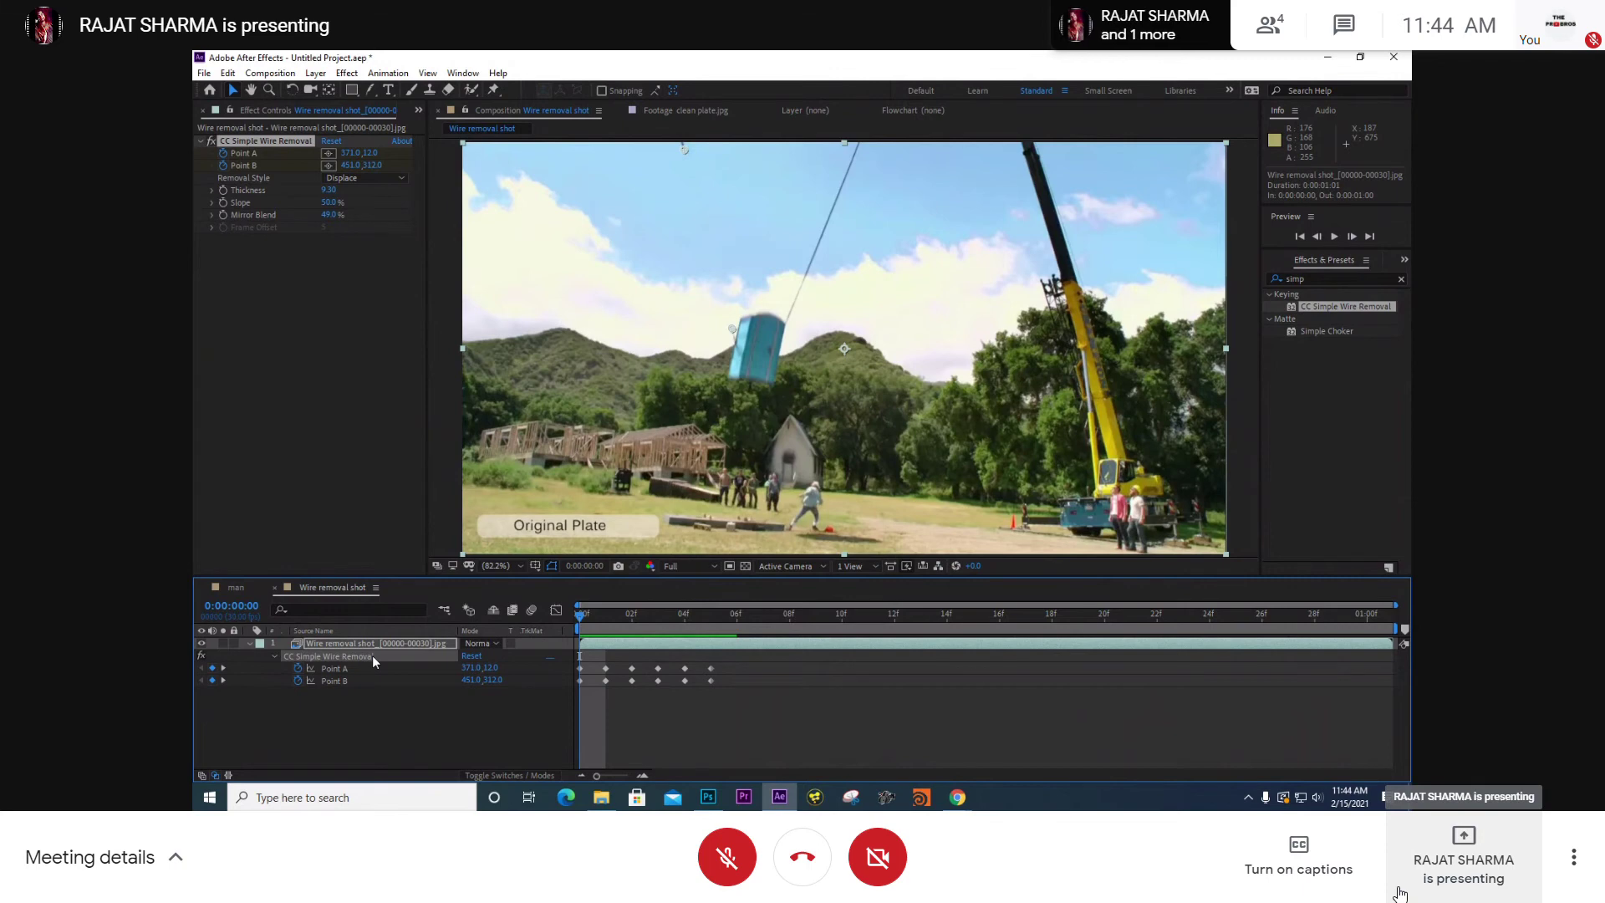
key(Delete)
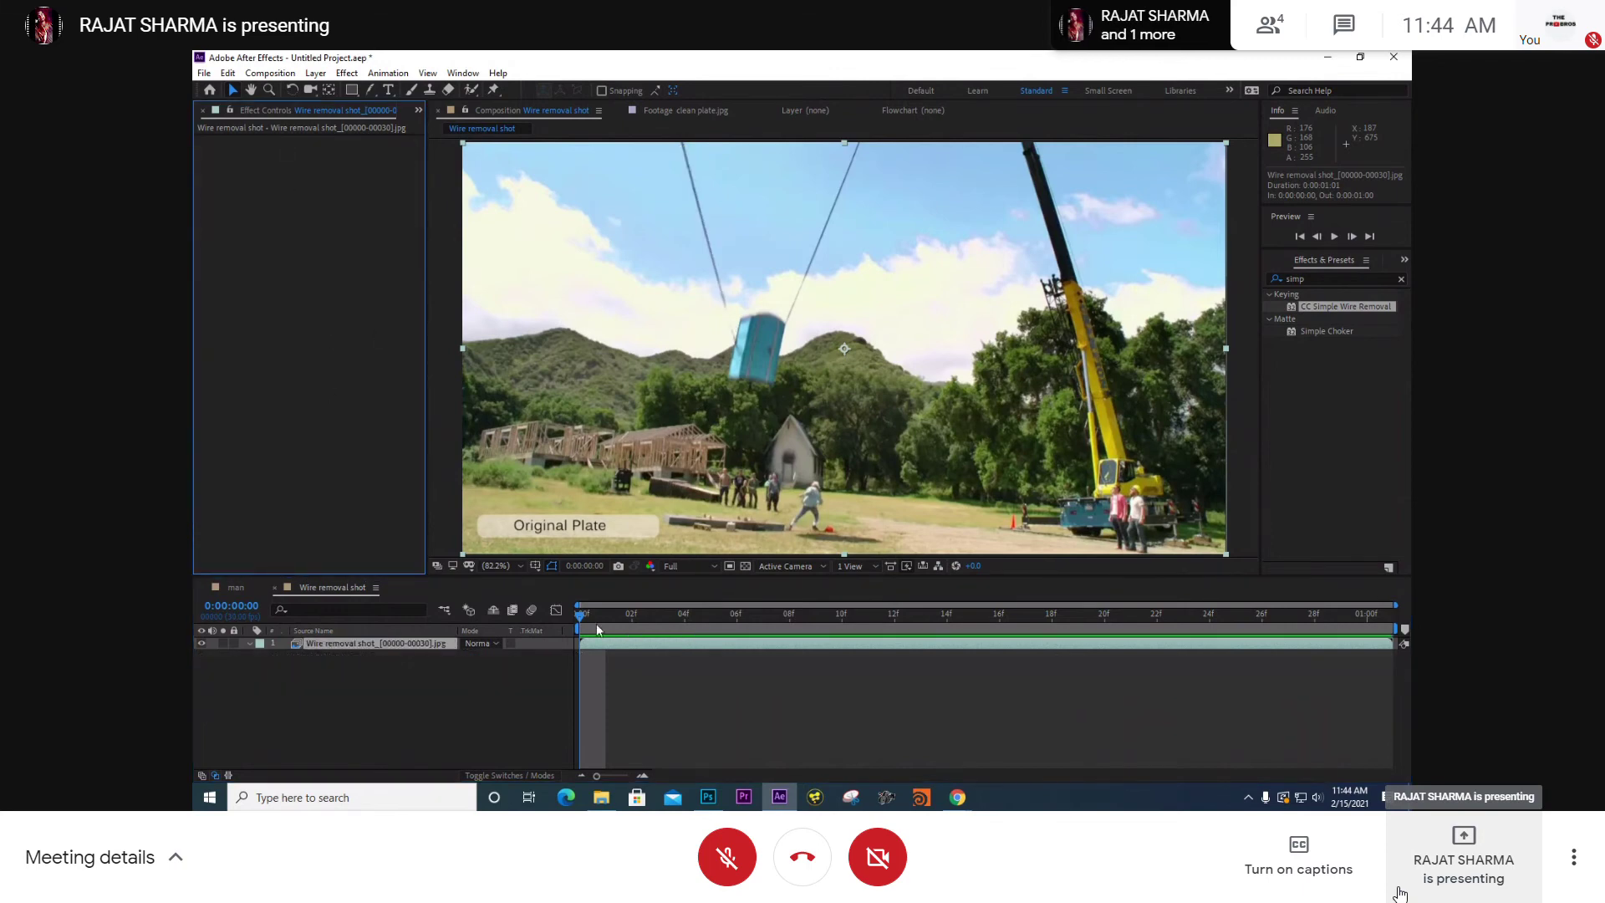
click(388, 685)
click(374, 644)
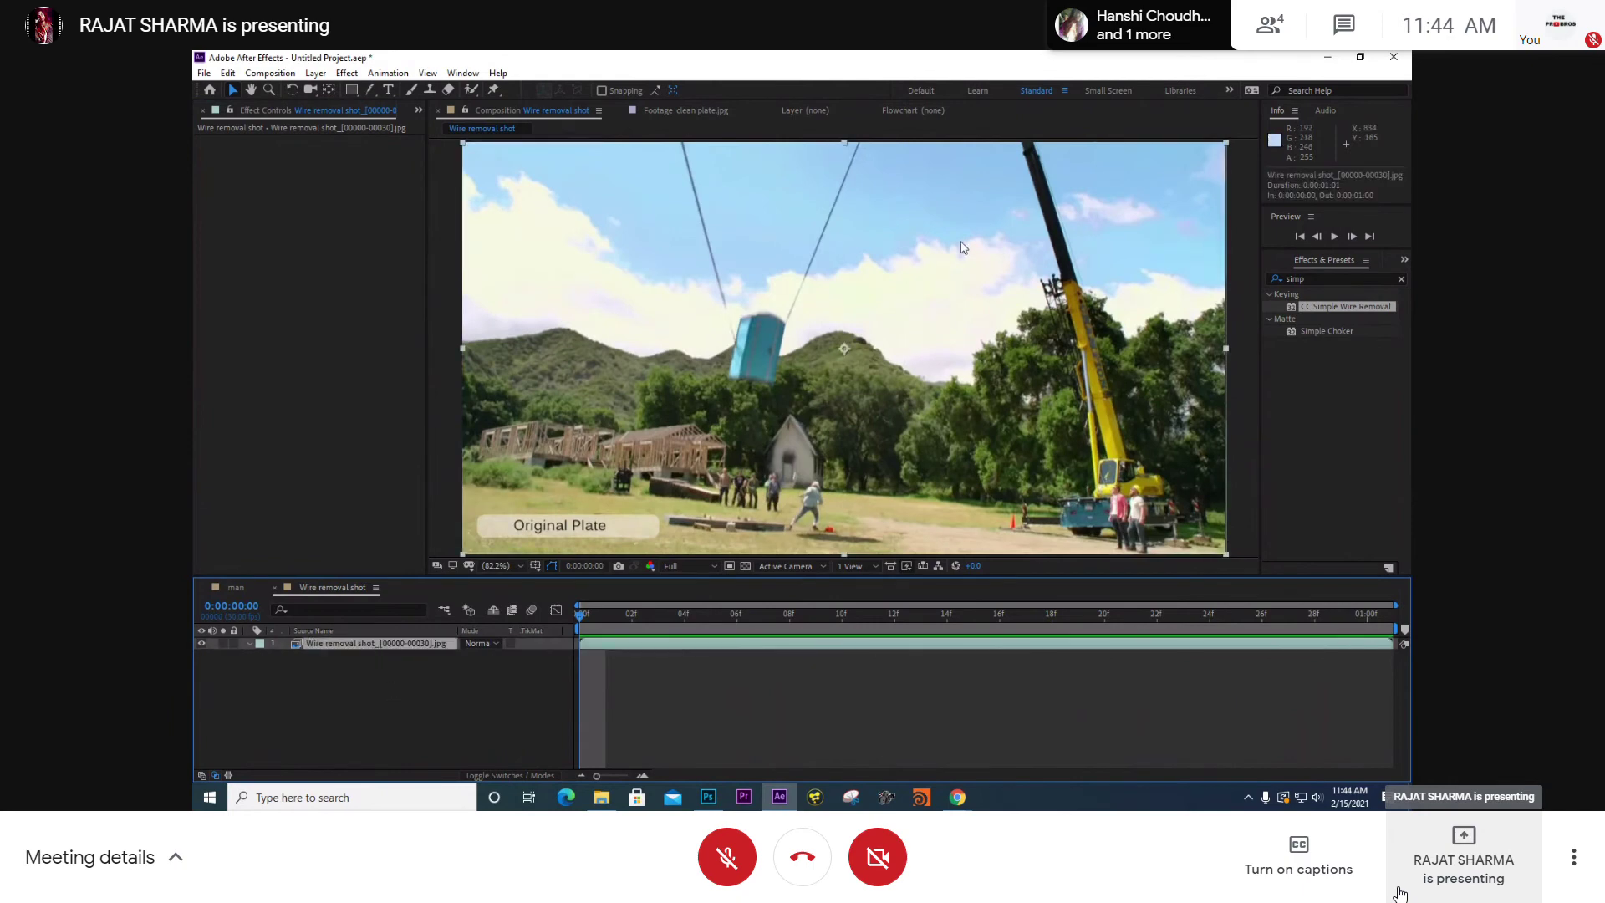
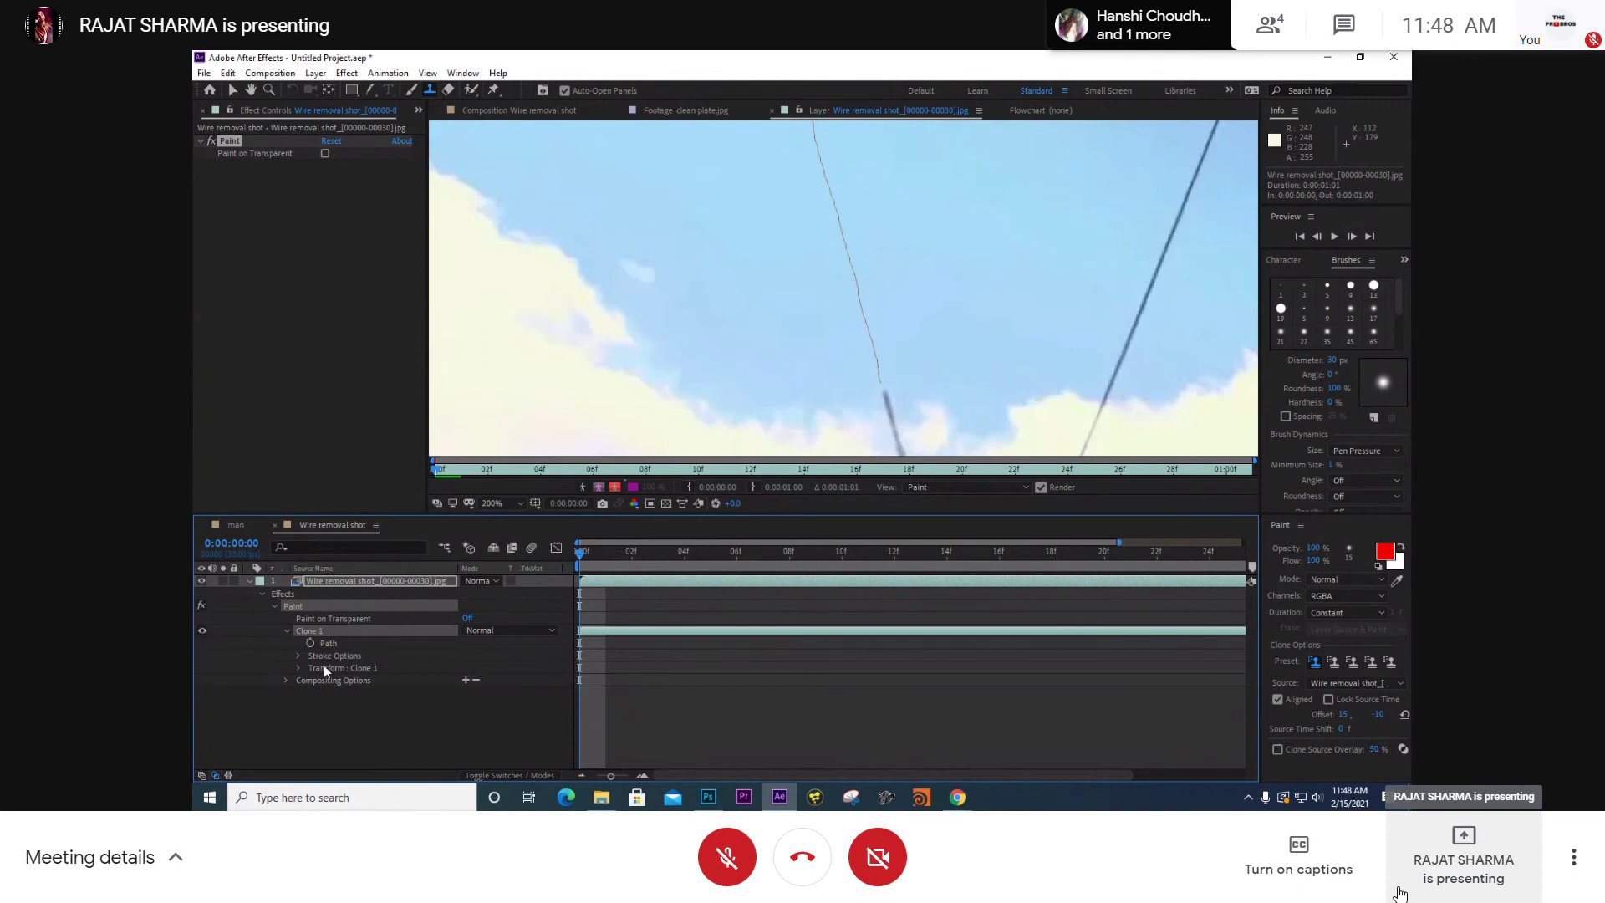
- Expand the Clone 1 stroke options and examine its stroke and clone source properties
click(296, 656)
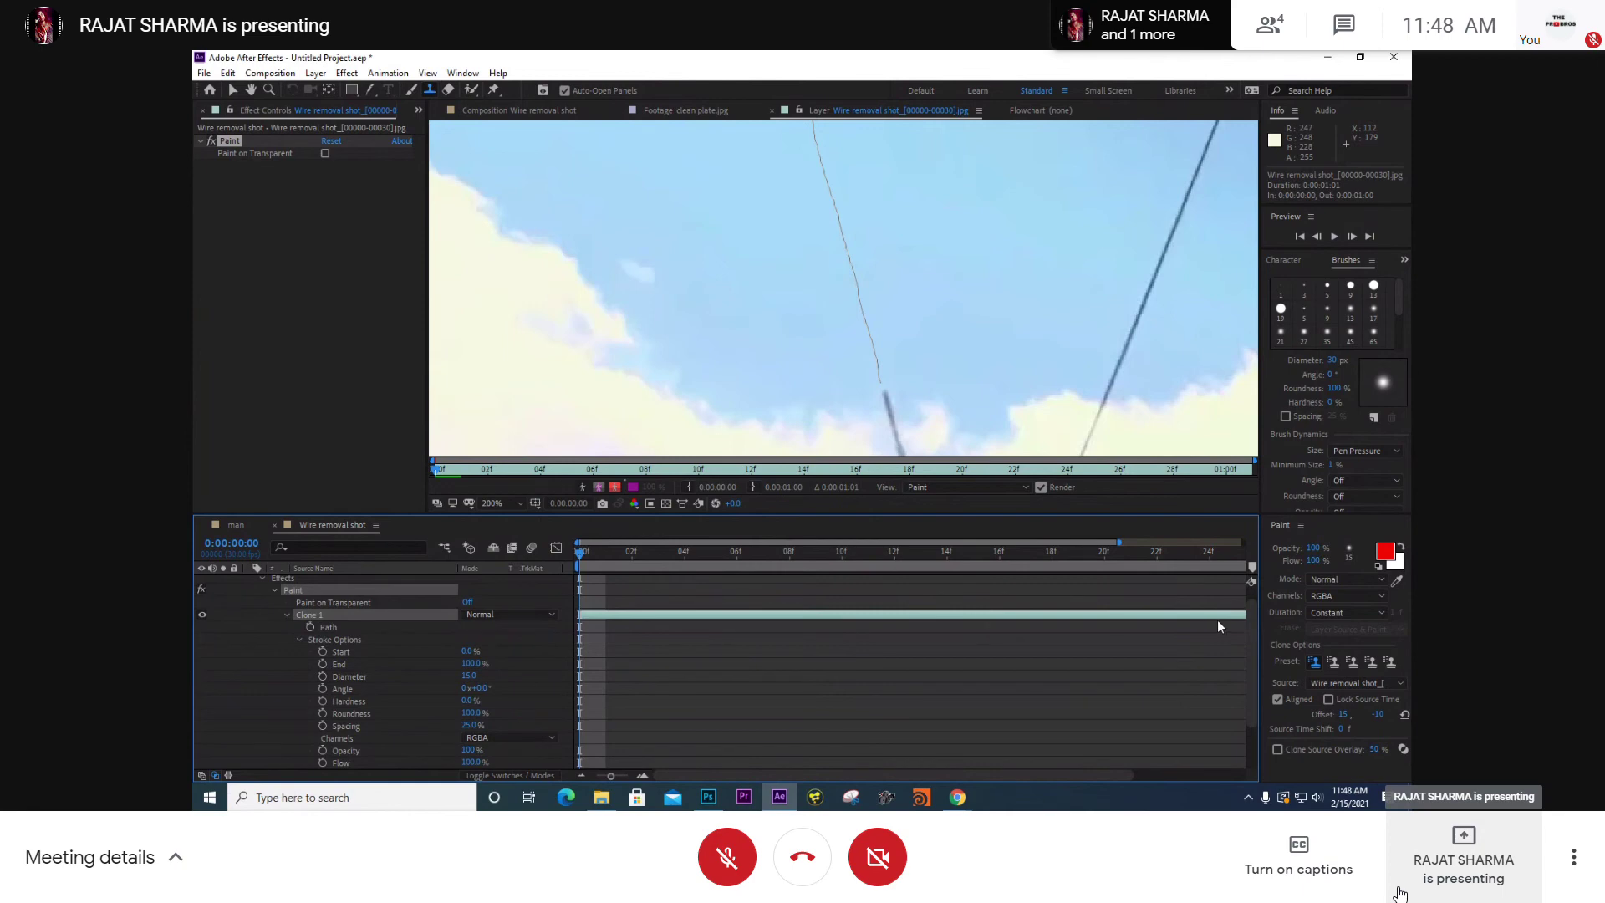
scroll(693, 350, down, 1)
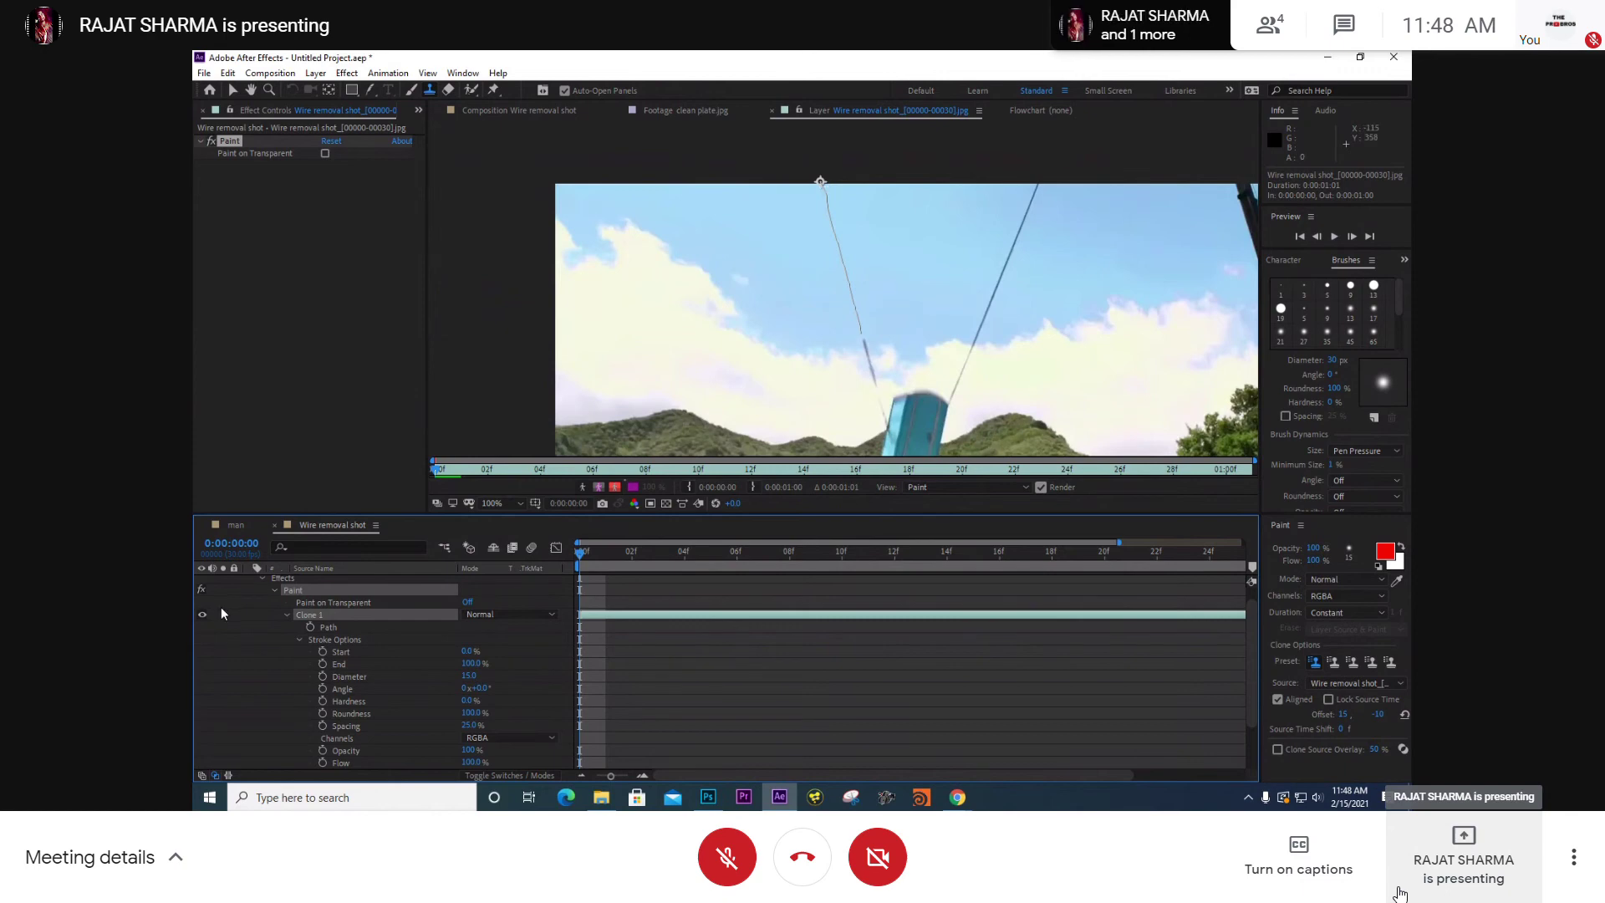
scroll(361, 643, down, 2)
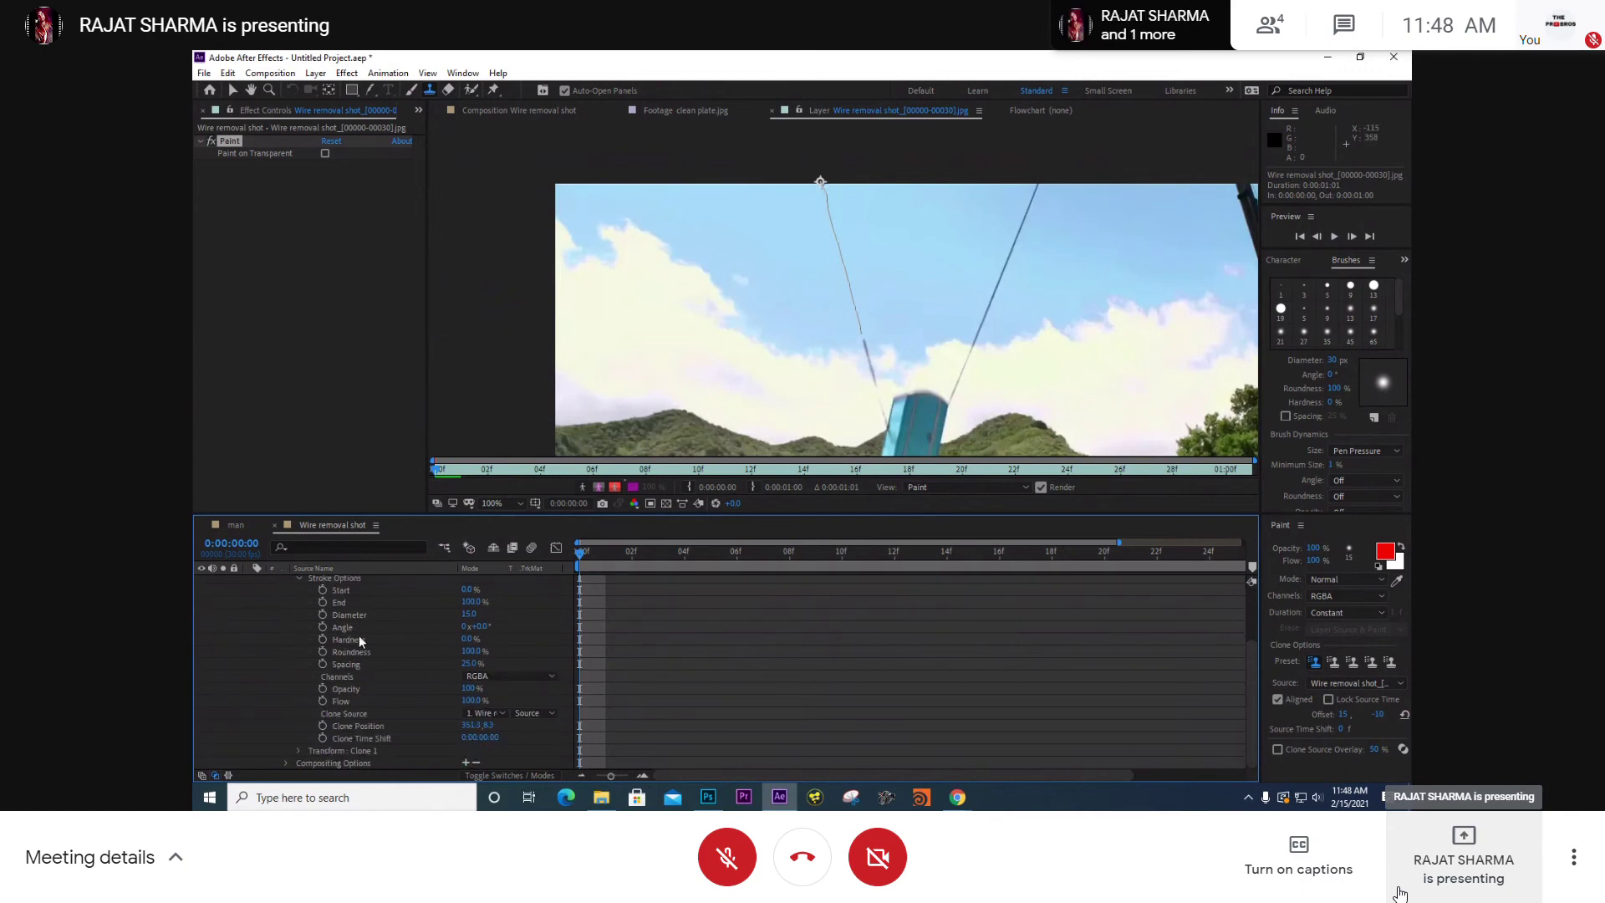
scroll(374, 681, up, 1)
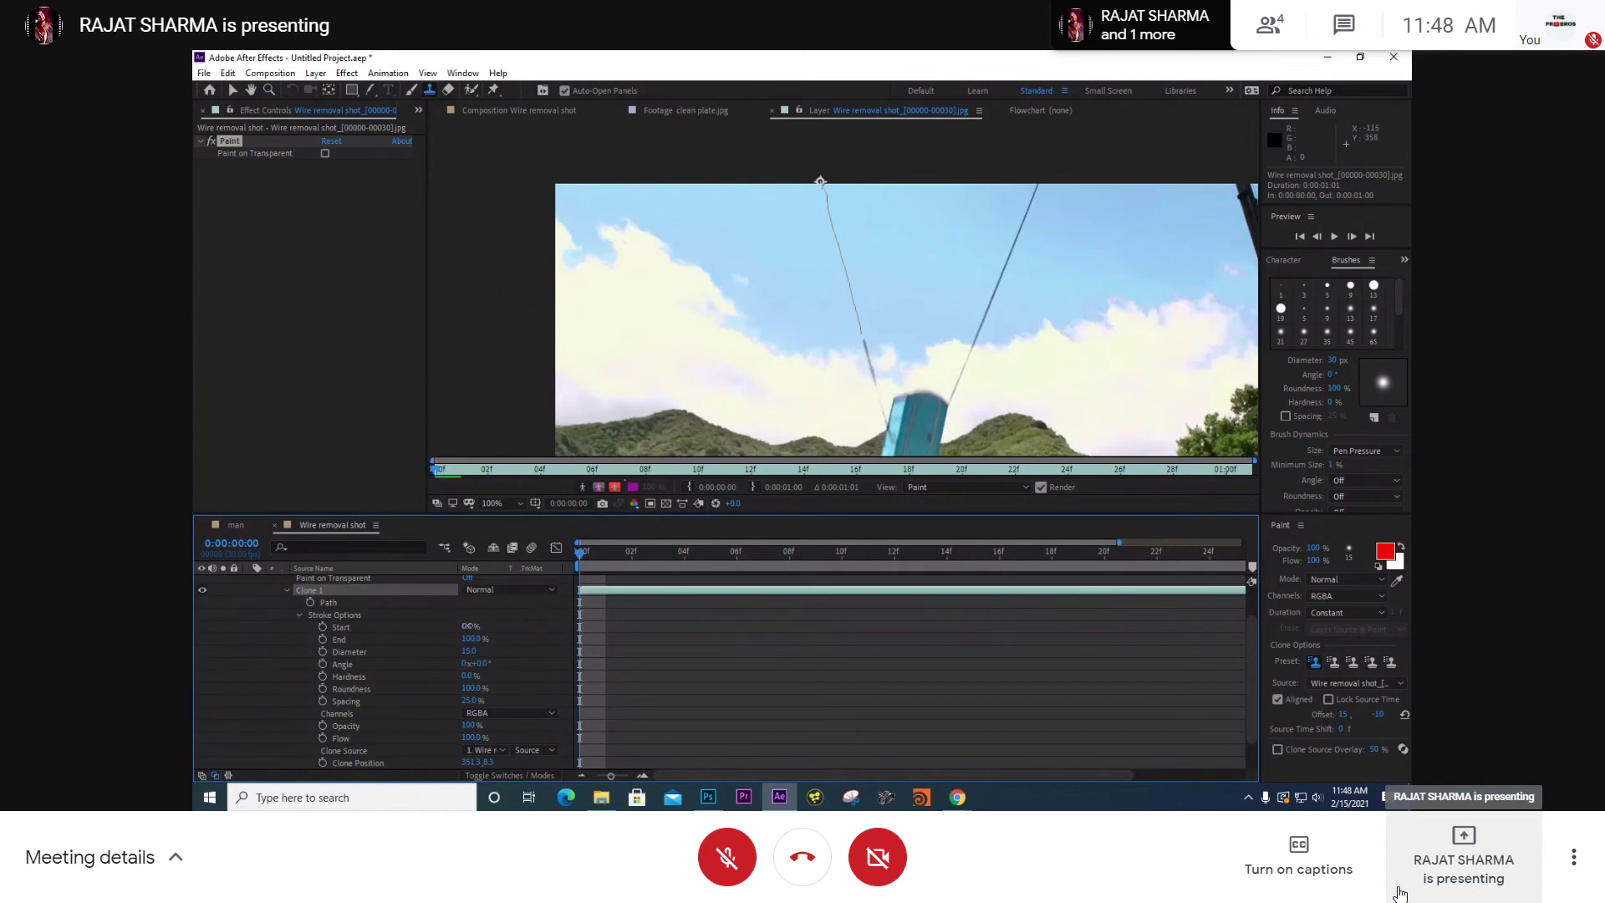
click(470, 626)
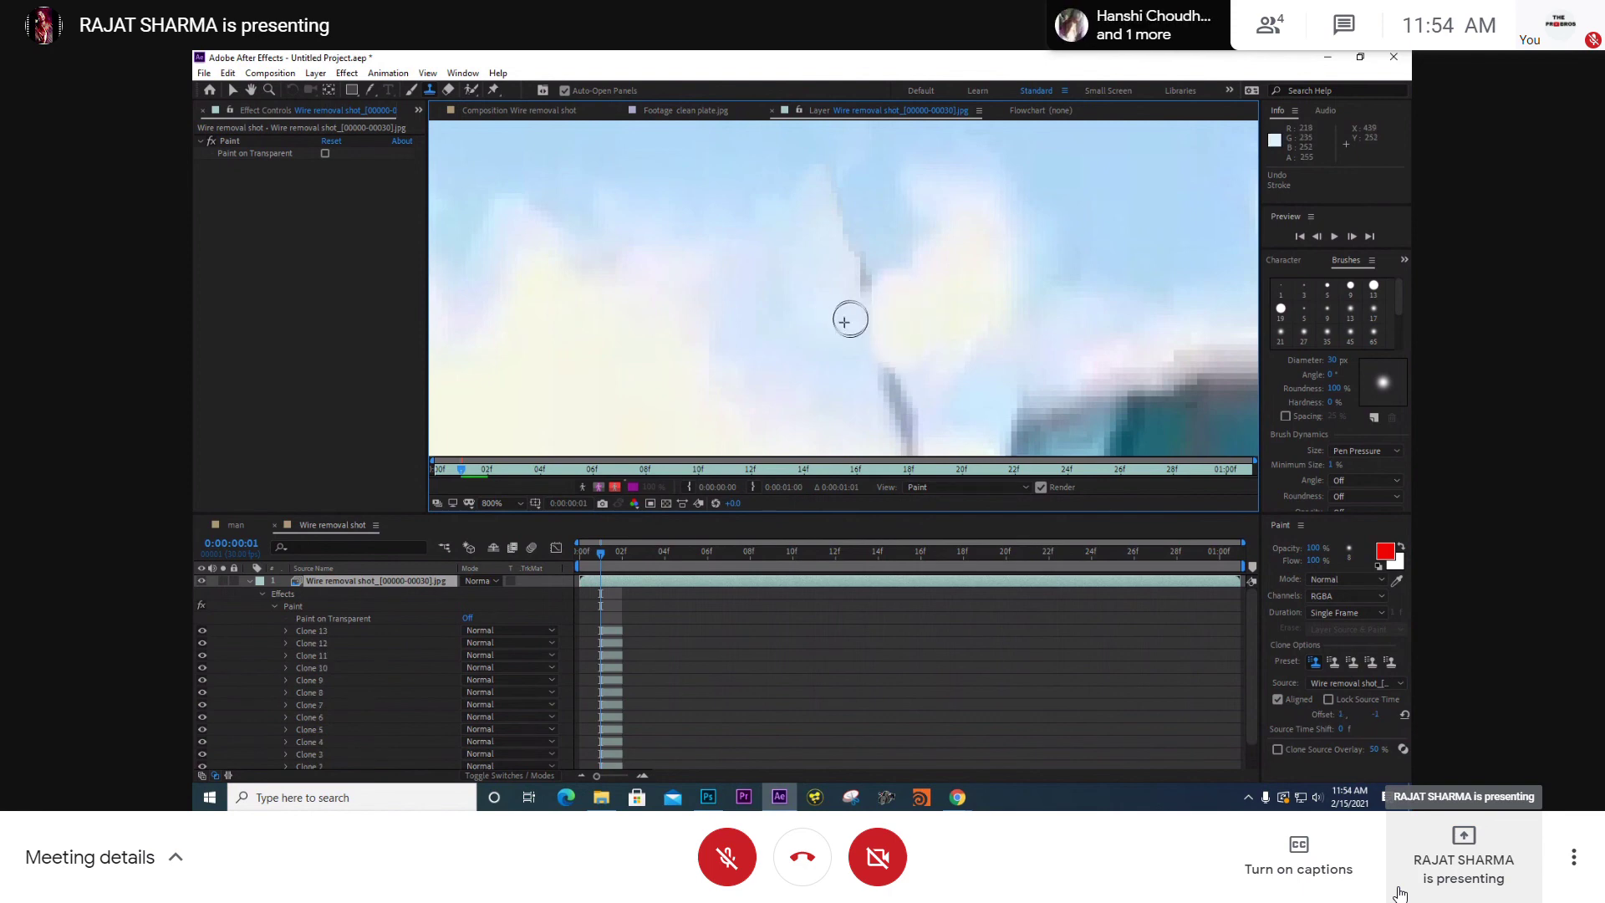
- Clone sky and cloud pixels over the left wire fragments above the cabin at frame 1
drag(867, 393, 879, 413)
mouse_move(855, 367)
mouse_down()
mouse_move(838, 273)
mouse_move(898, 411)
mouse_up()
drag(867, 261, 853, 354)
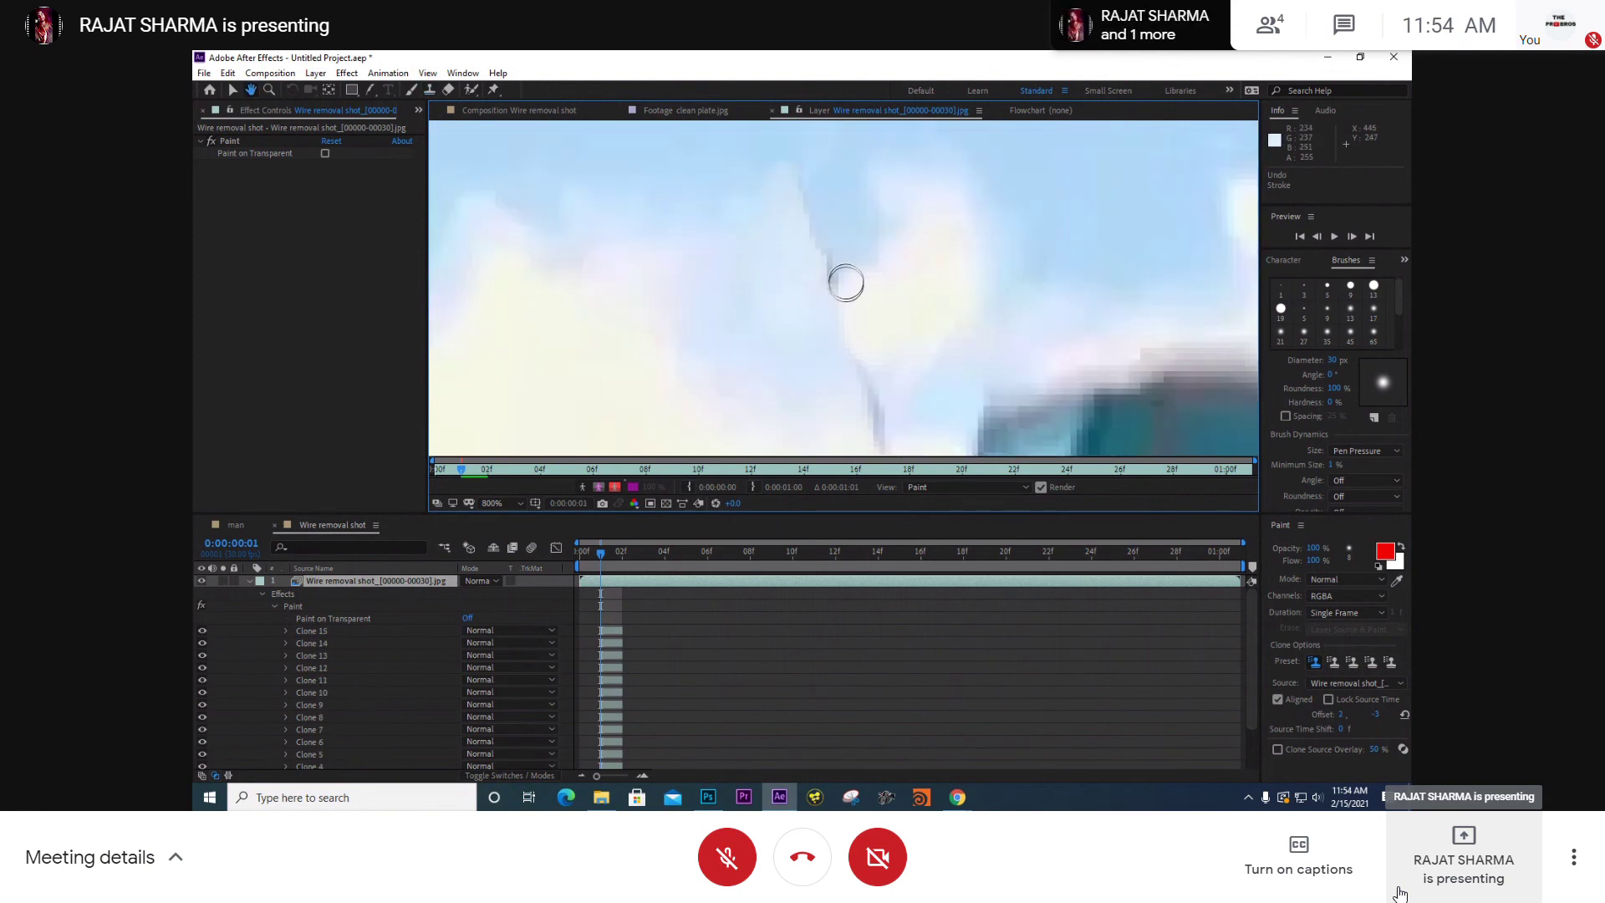
scroll(844, 249, up, 1)
drag(844, 228, 863, 295)
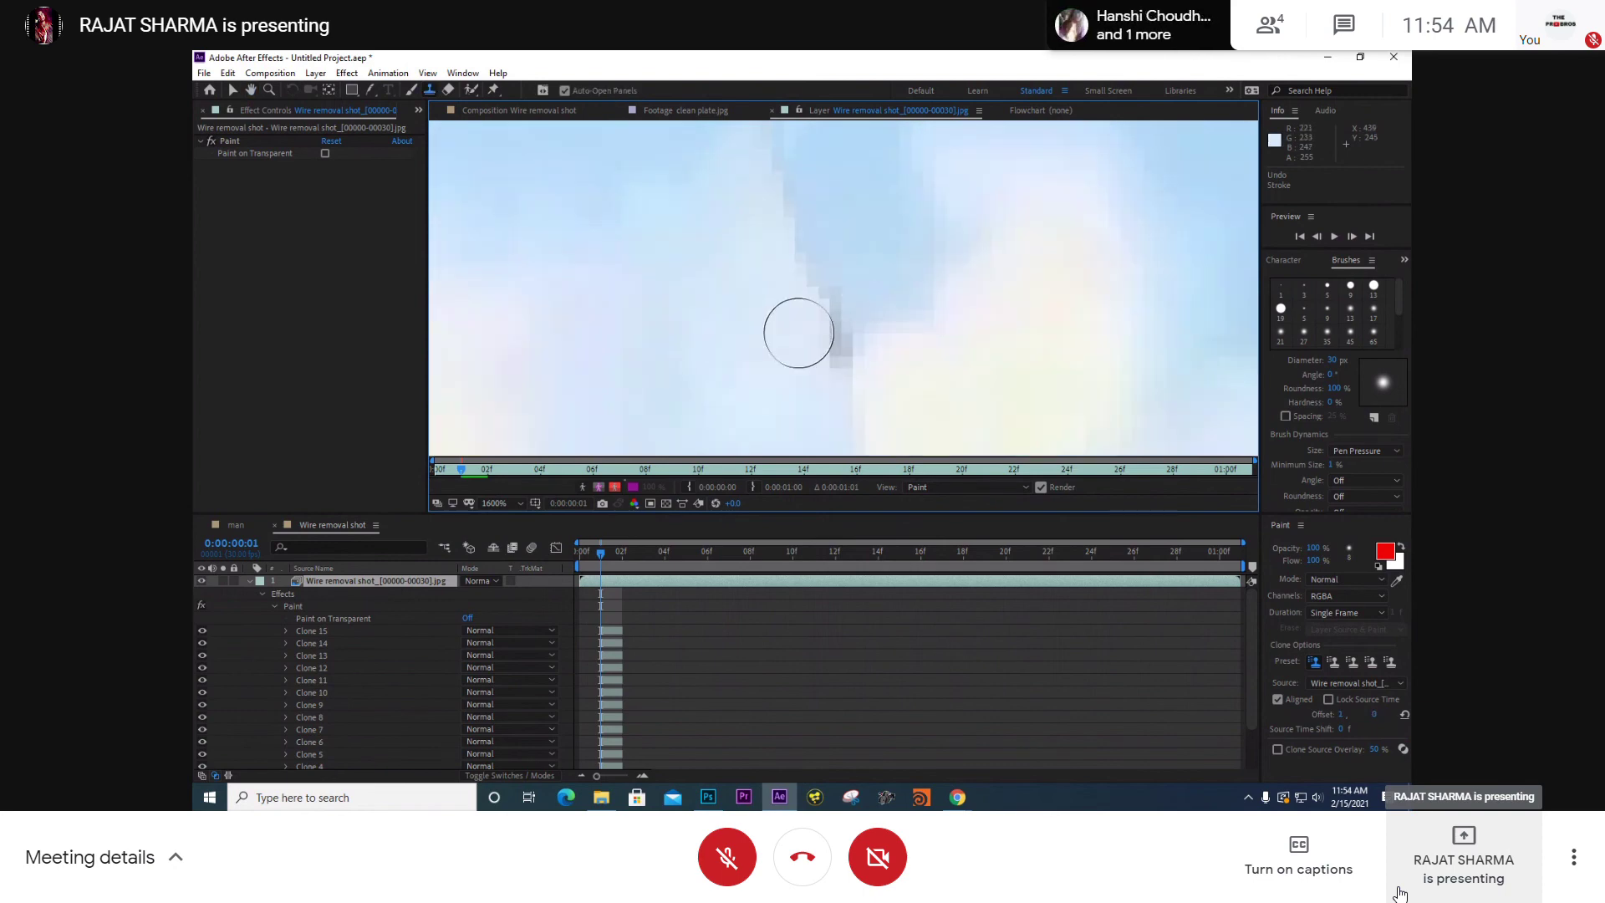
- Lower the clone flow and paint out the wire fragment along the small cloud's edge with nearby sky
click(1314, 571)
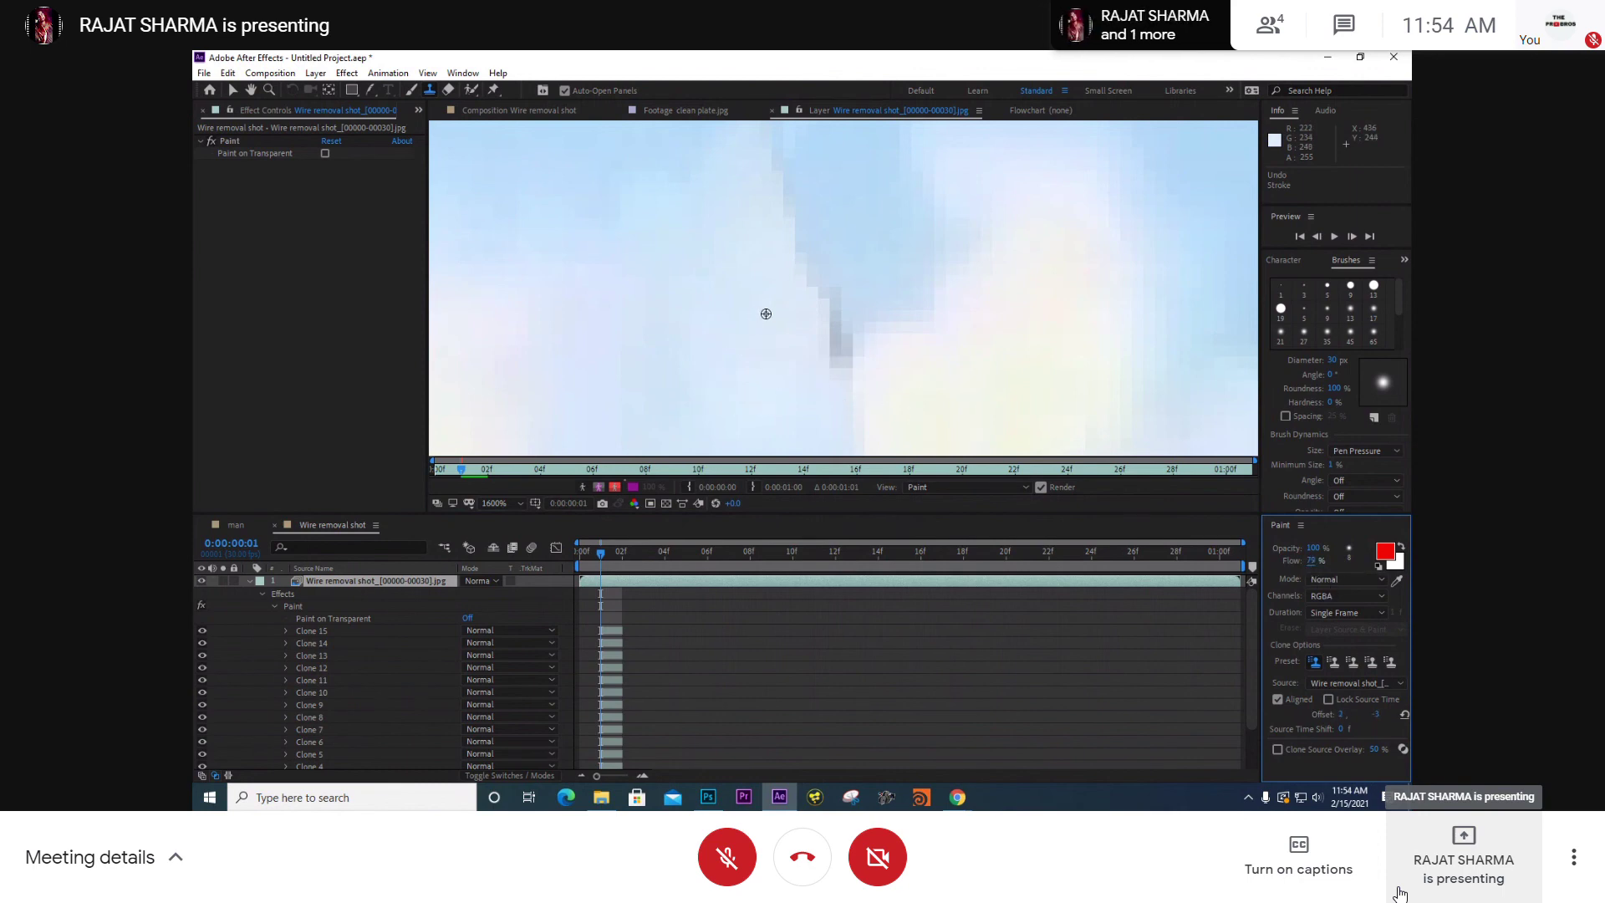
alt+click(786, 306)
mouse_move(792, 315)
mouse_down()
mouse_move(805, 337)
mouse_move(895, 361)
mouse_move(909, 273)
mouse_move(887, 167)
mouse_up()
alt+click(893, 326)
- Clone pale cloud pixels over the last piece of the left wire just above the cabin's corner
scroll(916, 359, down, 1)
scroll(874, 288, down, 1)
scroll(874, 287, up, 1)
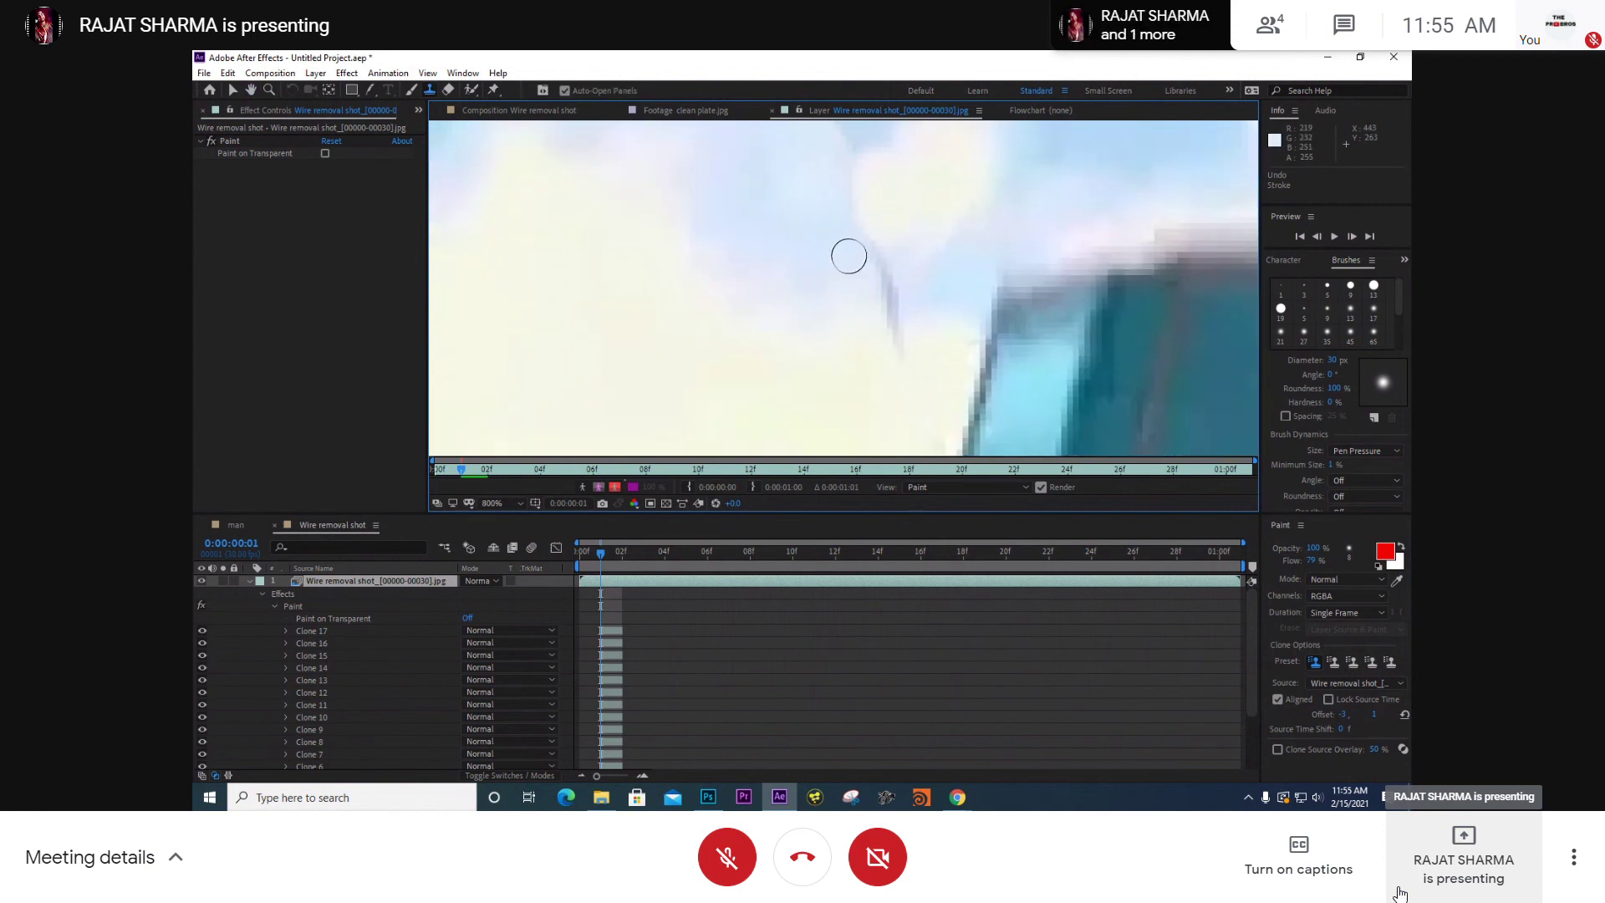
alt+click(805, 251)
drag(852, 253, 881, 328)
scroll(869, 318, down, 2)
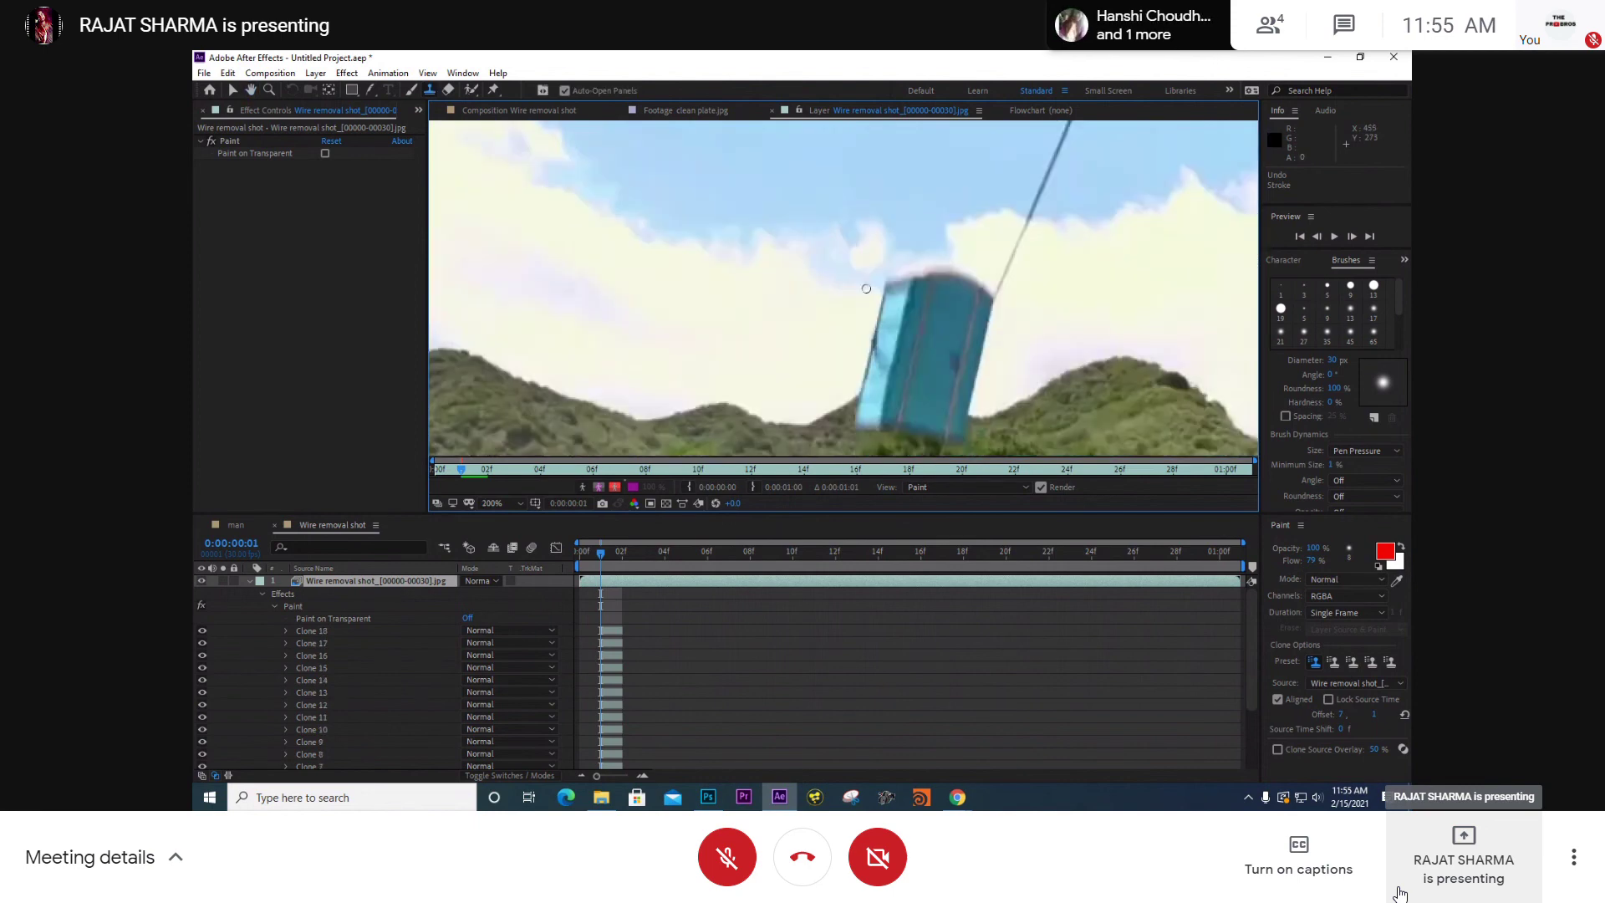
- Touch up the faint streak beside the small cloud with sky pixels and check it at frame 1
mouse_move(600, 544)
mouse_down()
mouse_move(579, 551)
mouse_move(595, 559)
mouse_up()
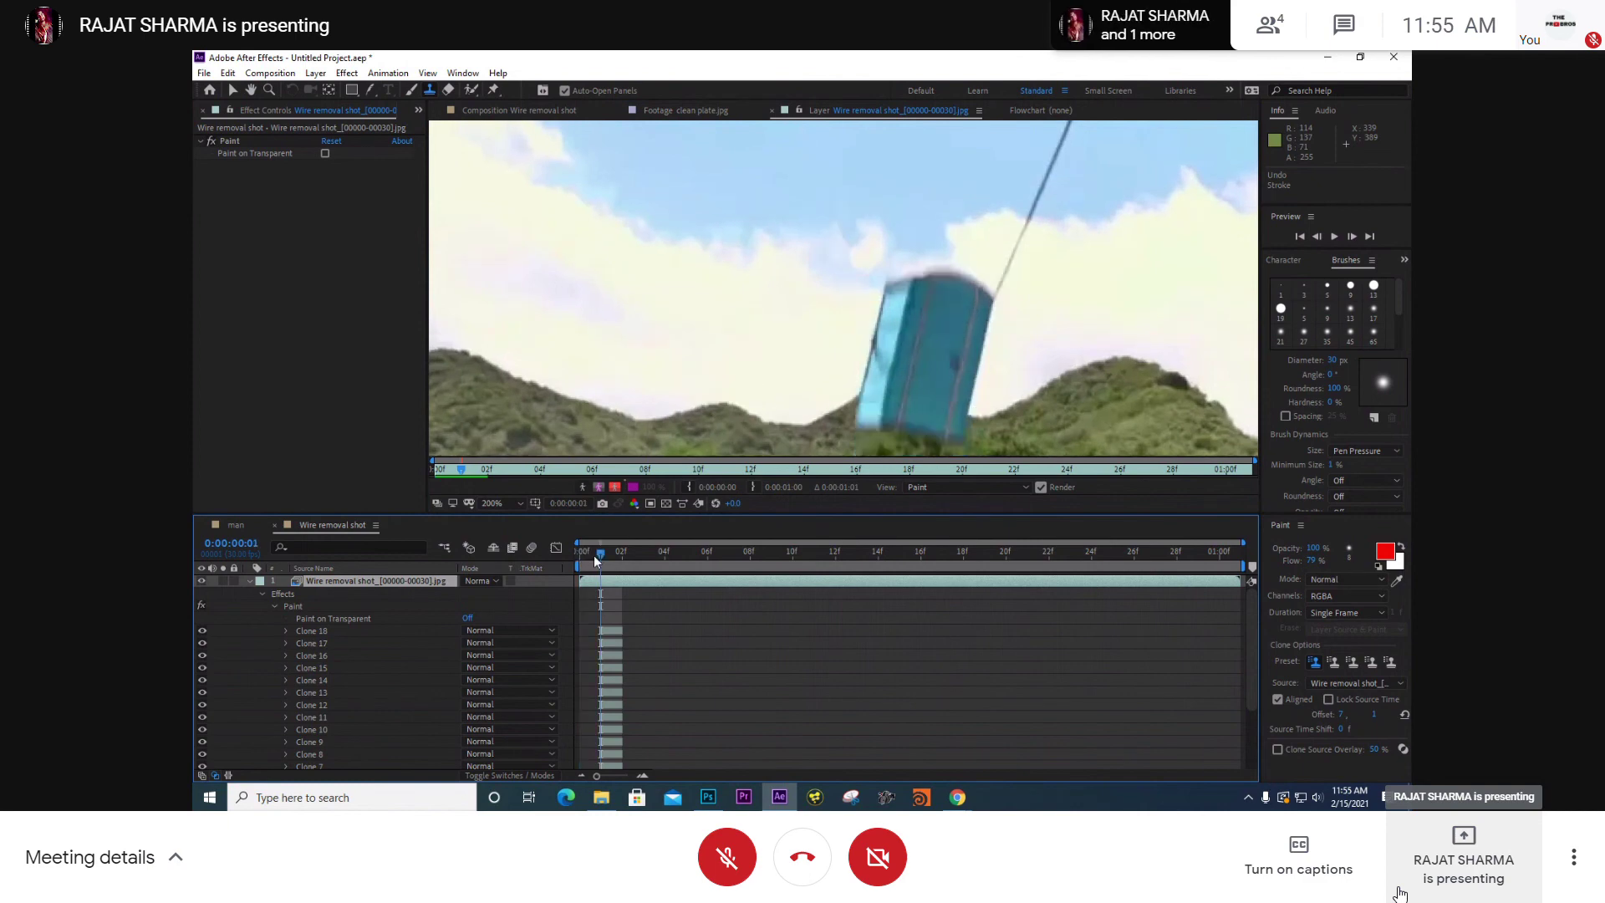
scroll(870, 189, up, 3)
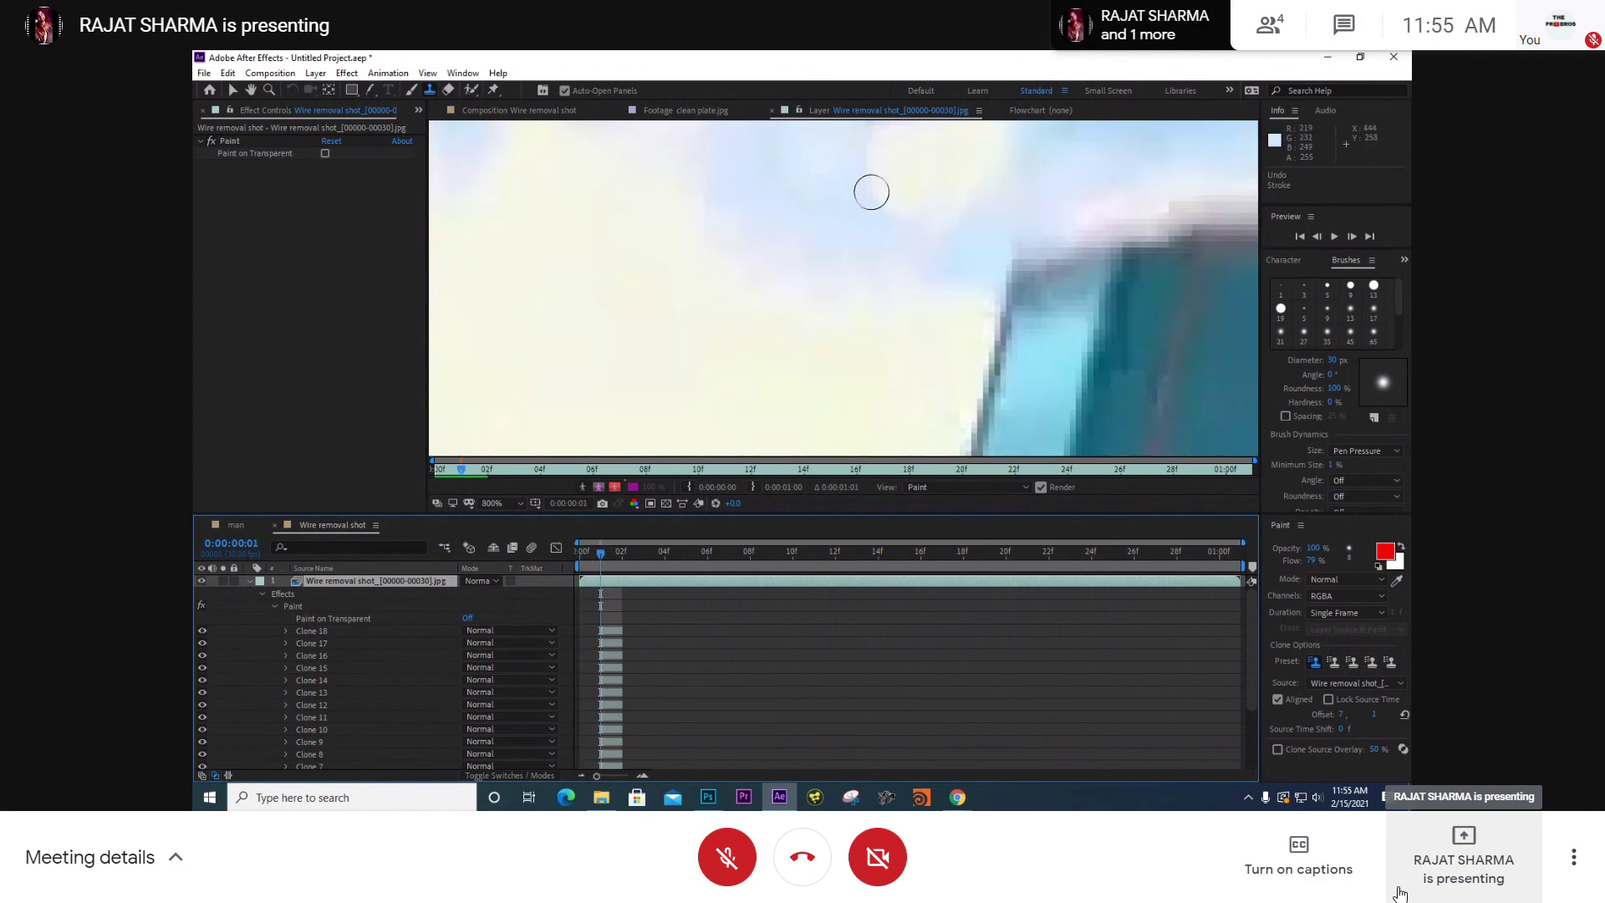
key(ctrl+b)
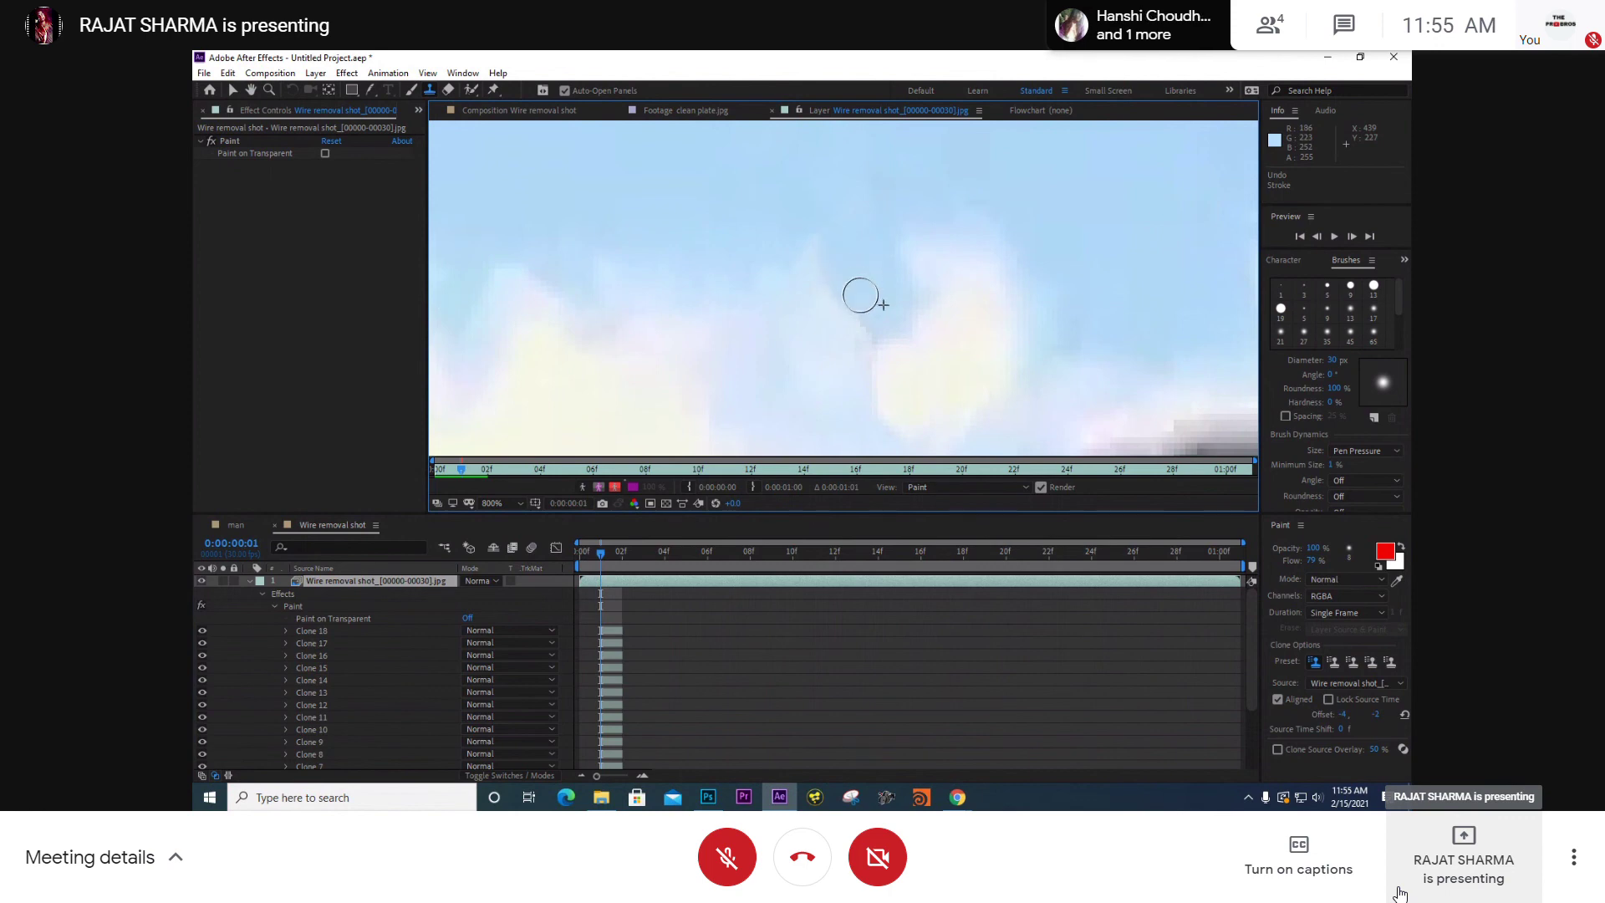
drag(869, 313, 870, 251)
scroll(846, 327, down, 1)
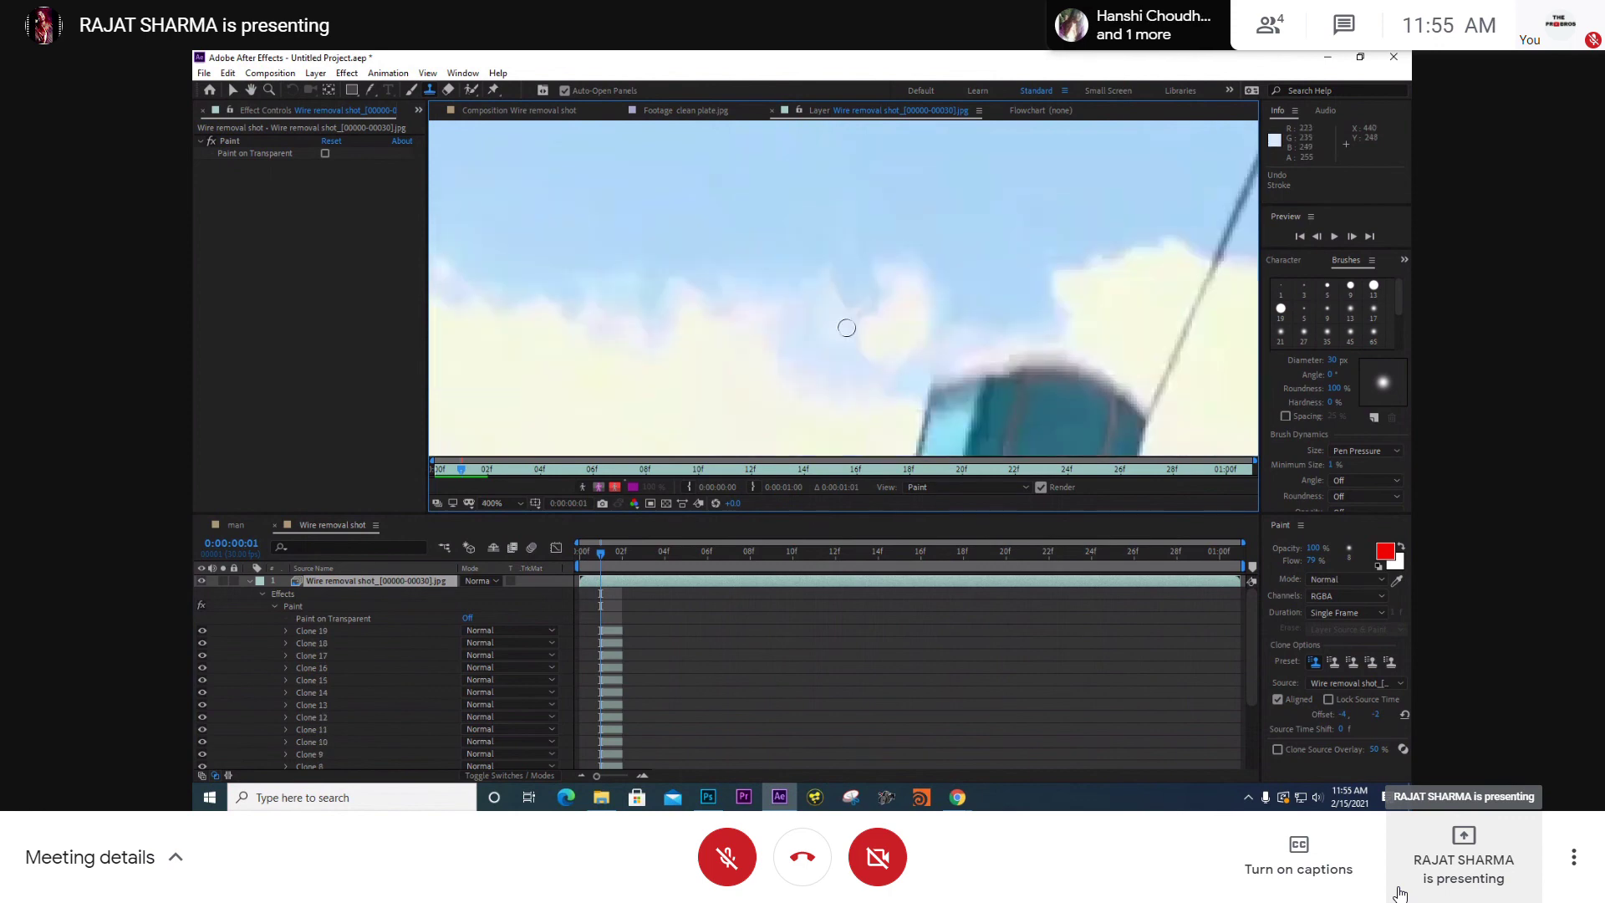
scroll(859, 351, down, 1)
drag(597, 559, 591, 570)
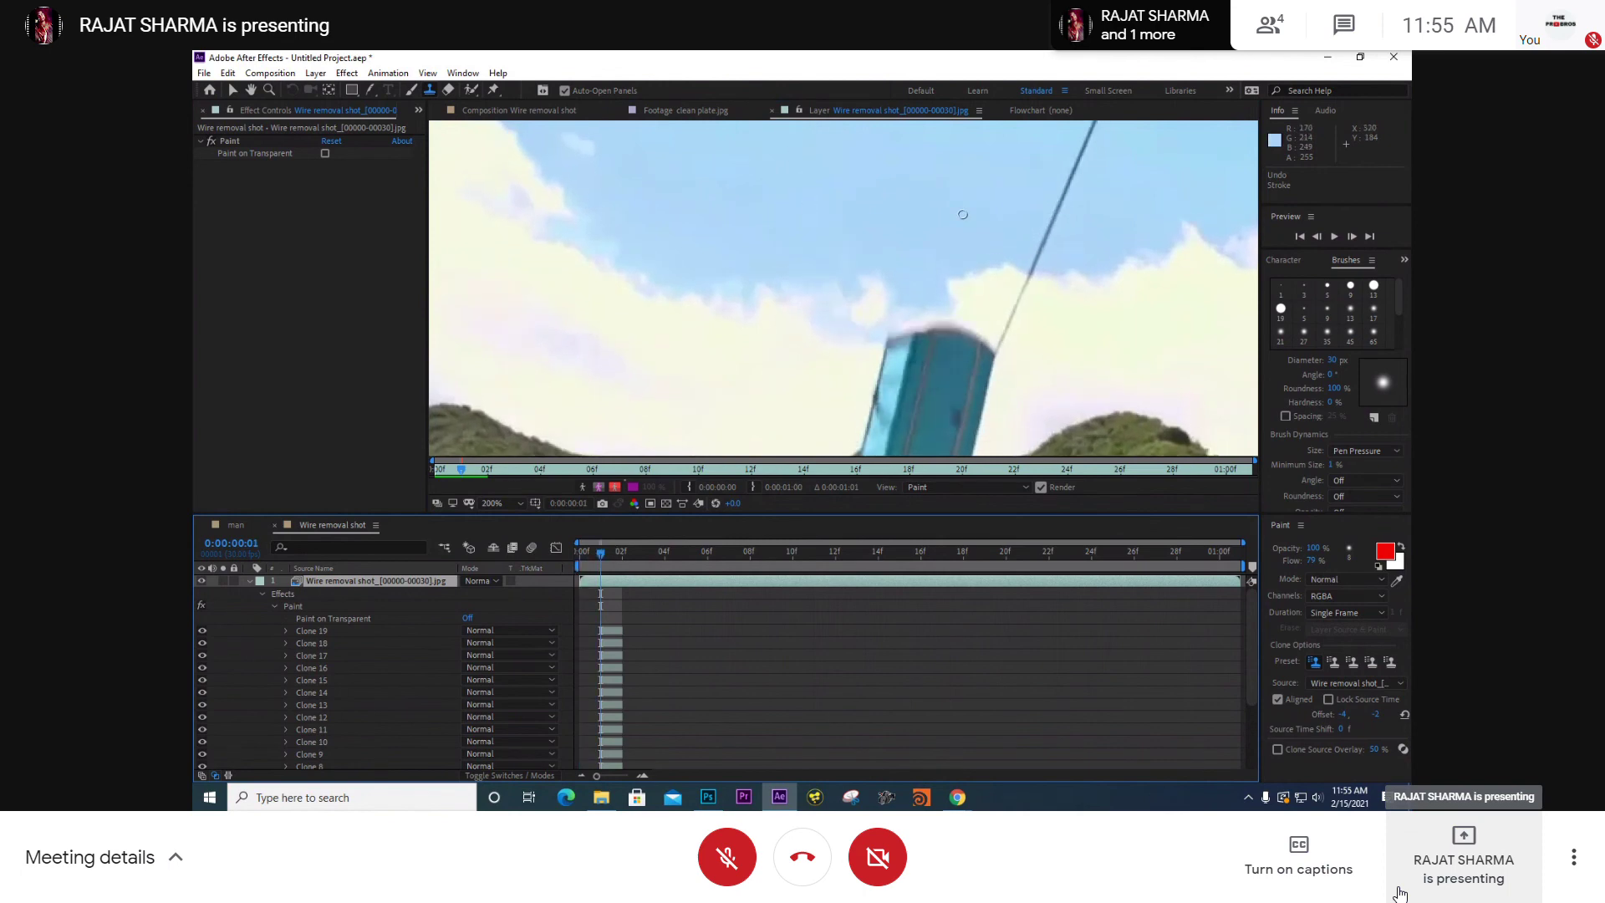
scroll(928, 338, down, 1)
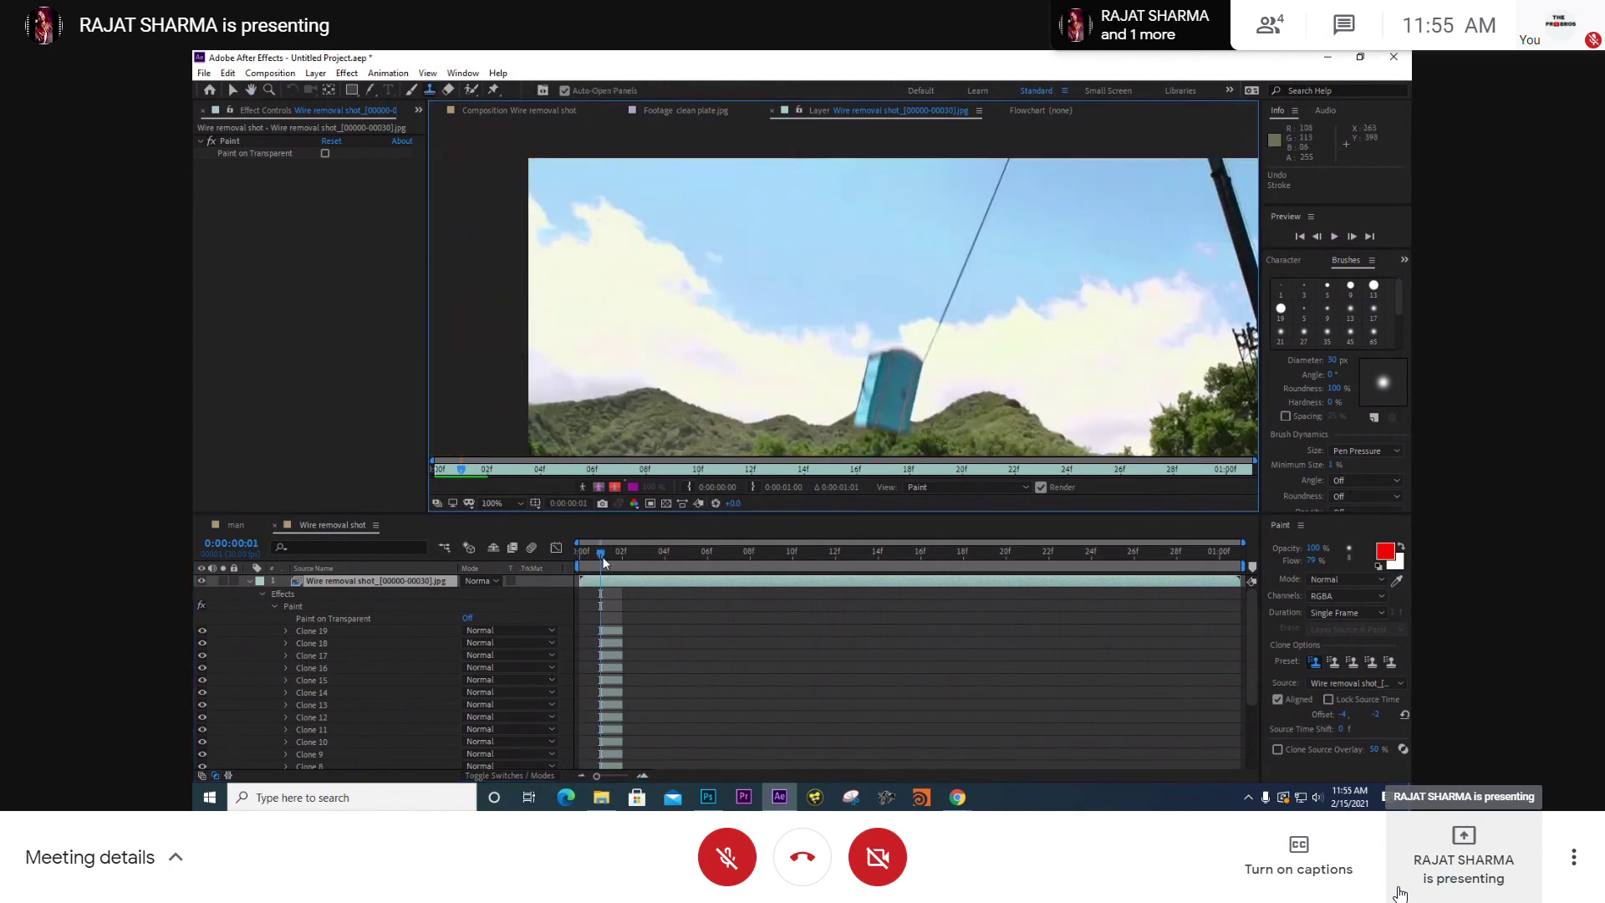
mouse_move(605, 562)
mouse_down()
mouse_move(573, 562)
mouse_move(600, 556)
mouse_up()
- Clone clean light blue pixels over the dark smudge on the cabin's narrow side face
scroll(931, 408, up, 1)
drag(931, 409, 943, 133)
scroll(961, 226, up, 3)
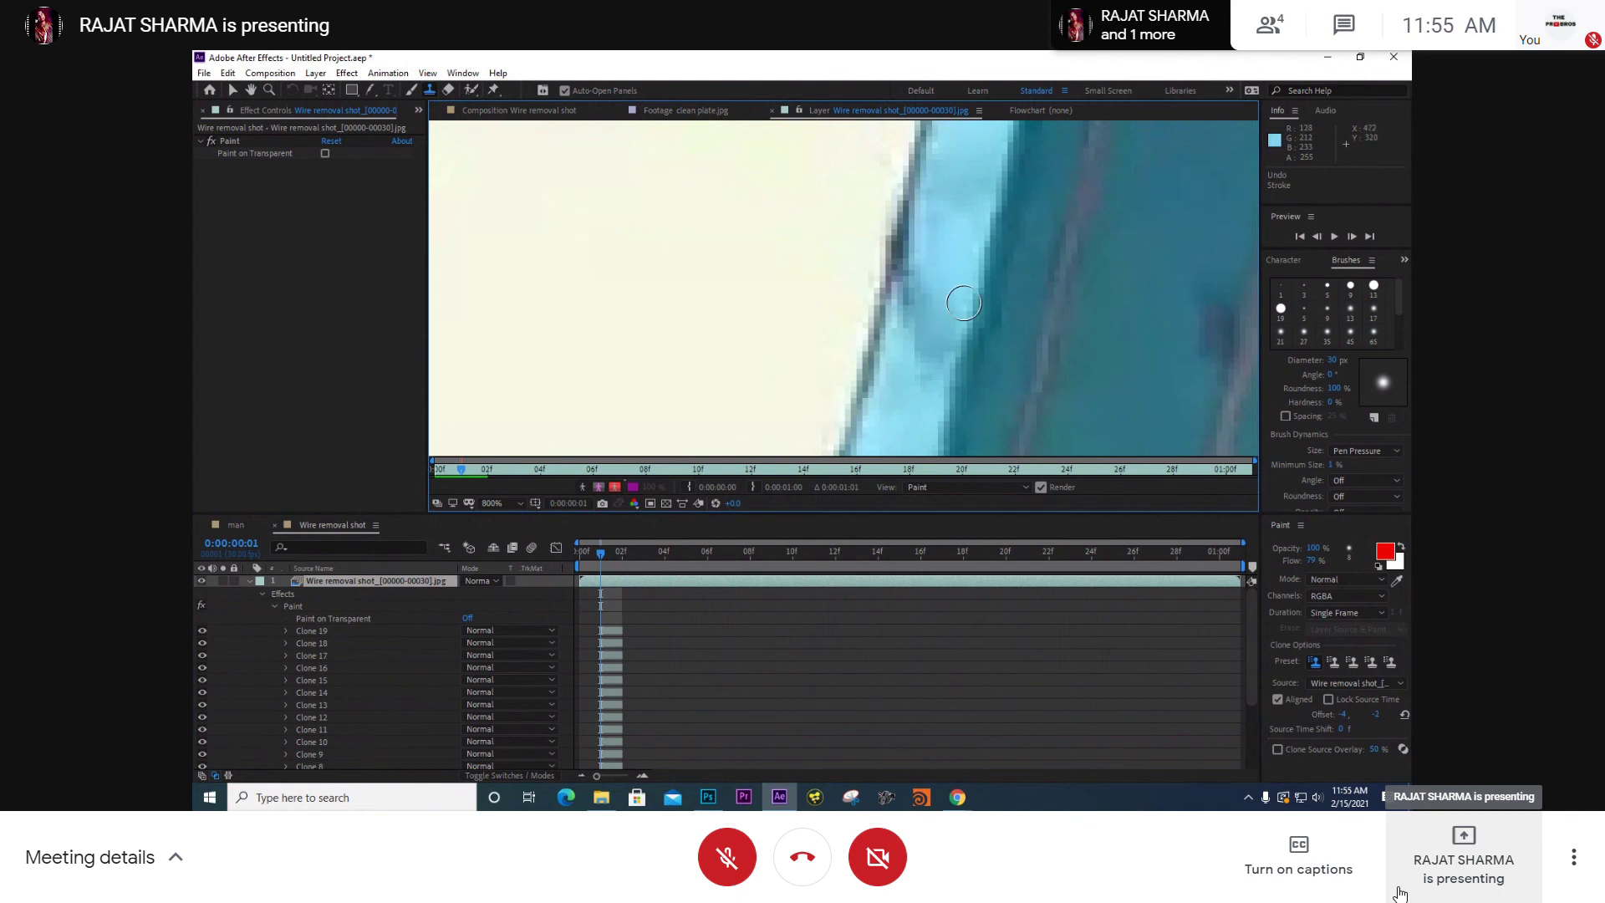
scroll(964, 302, down, 2)
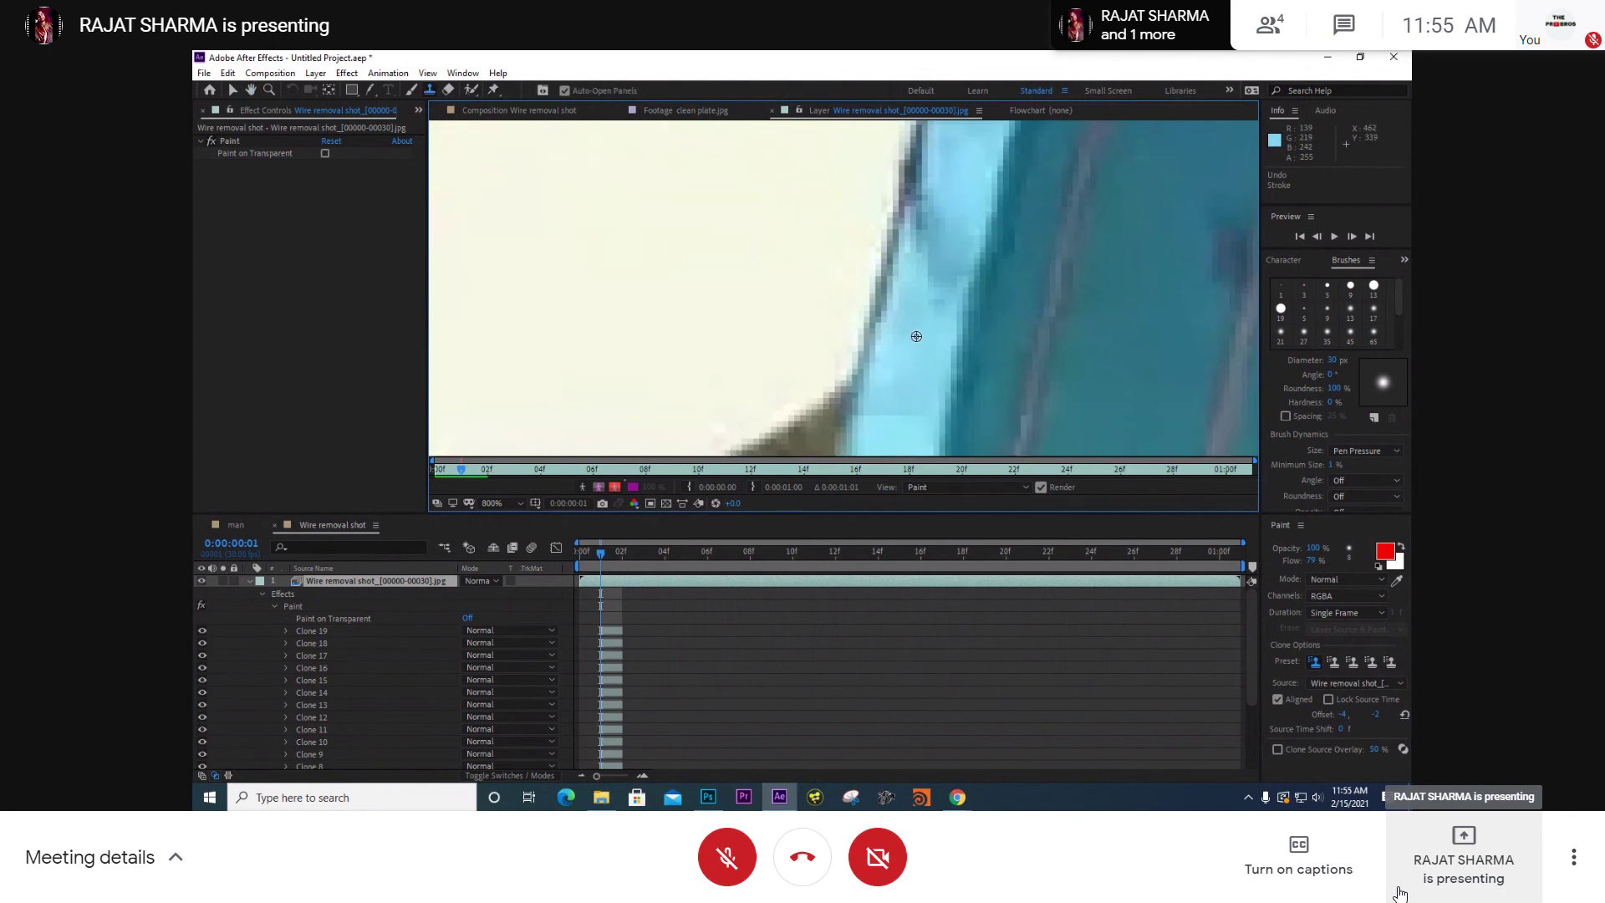
drag(928, 307, 947, 257)
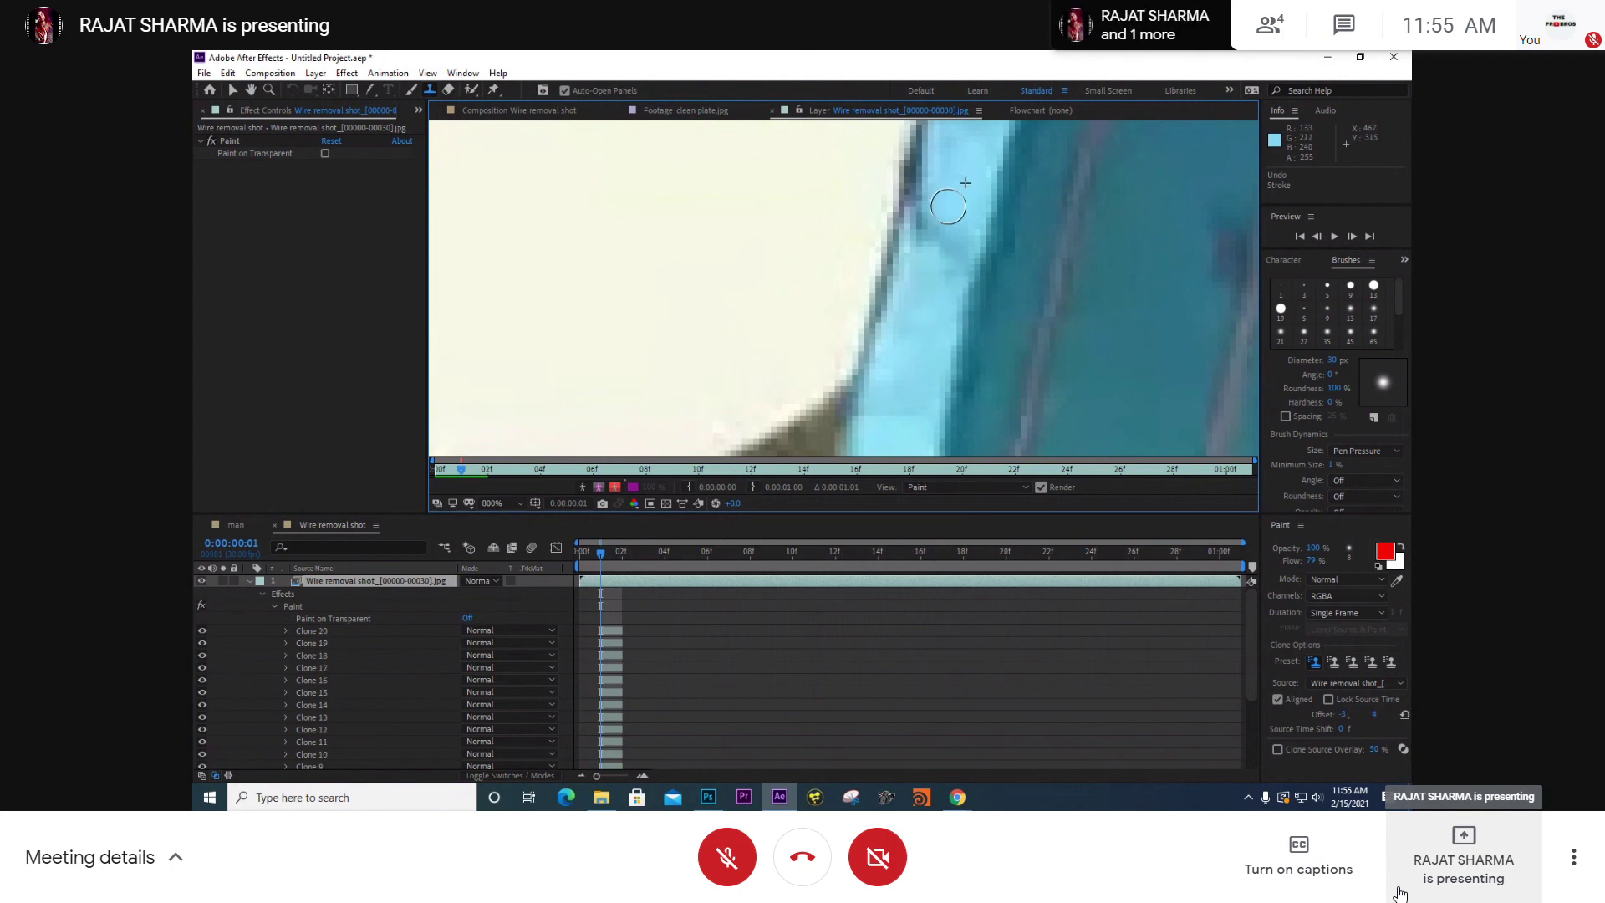
drag(950, 198, 947, 217)
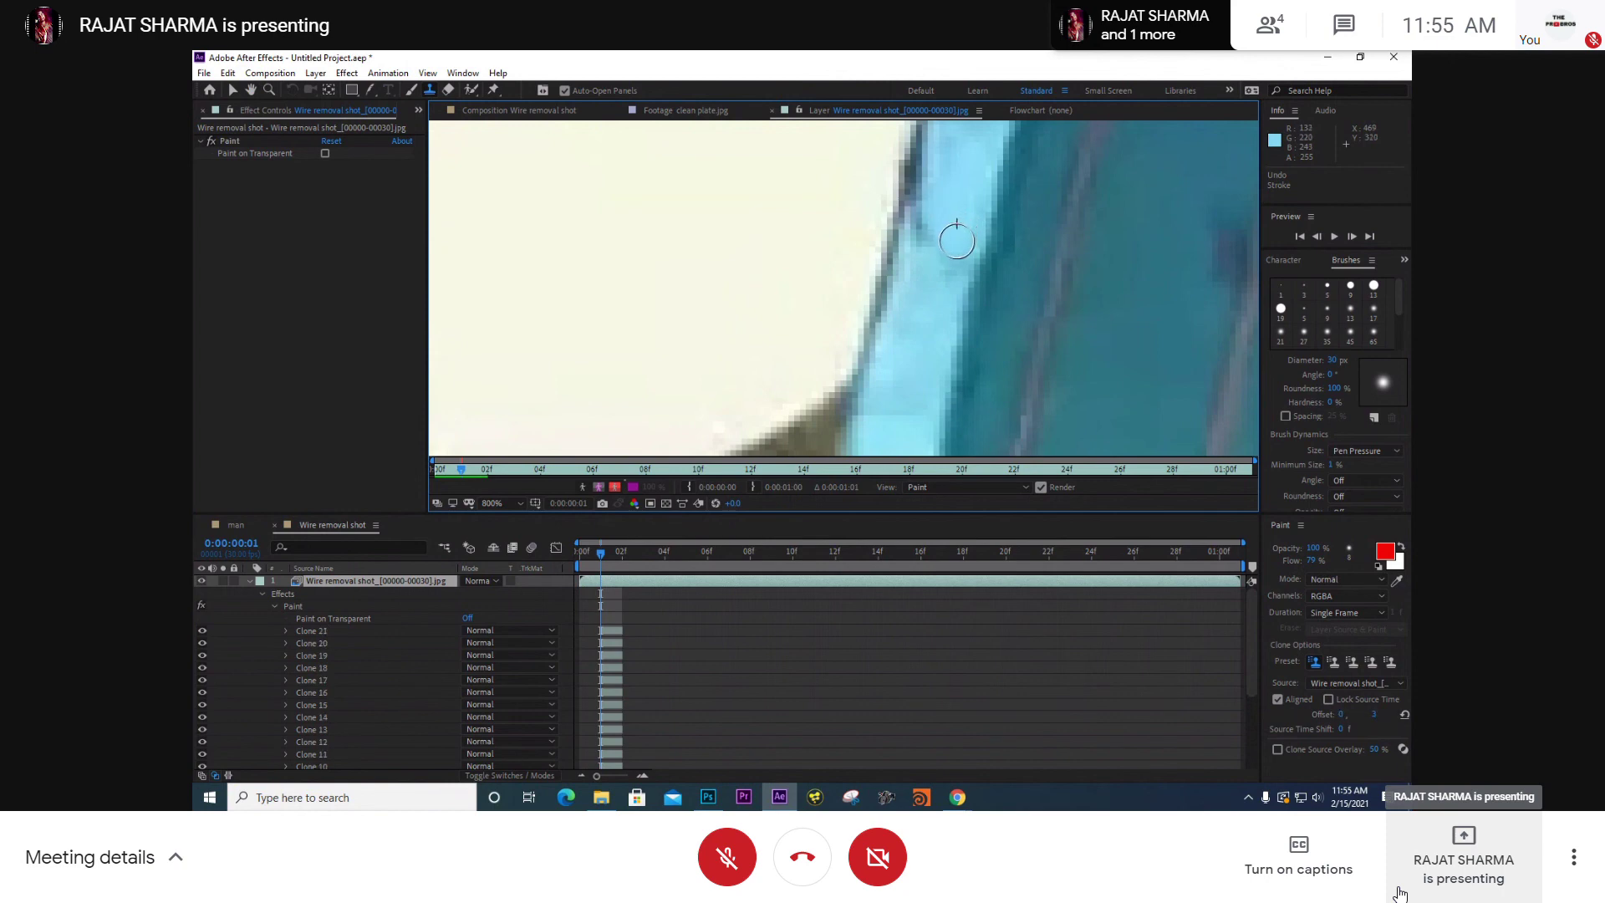
mouse_move(947, 228)
mouse_down()
mouse_move(933, 249)
mouse_move(991, 385)
mouse_move(1019, 368)
mouse_up()
- Clone clean light blue pixels over the dark mark beside the cabin's outer edge, redoing the stroke from a new source
scroll(945, 290, down, 1)
scroll(981, 347, down, 1)
scroll(950, 337, up, 4)
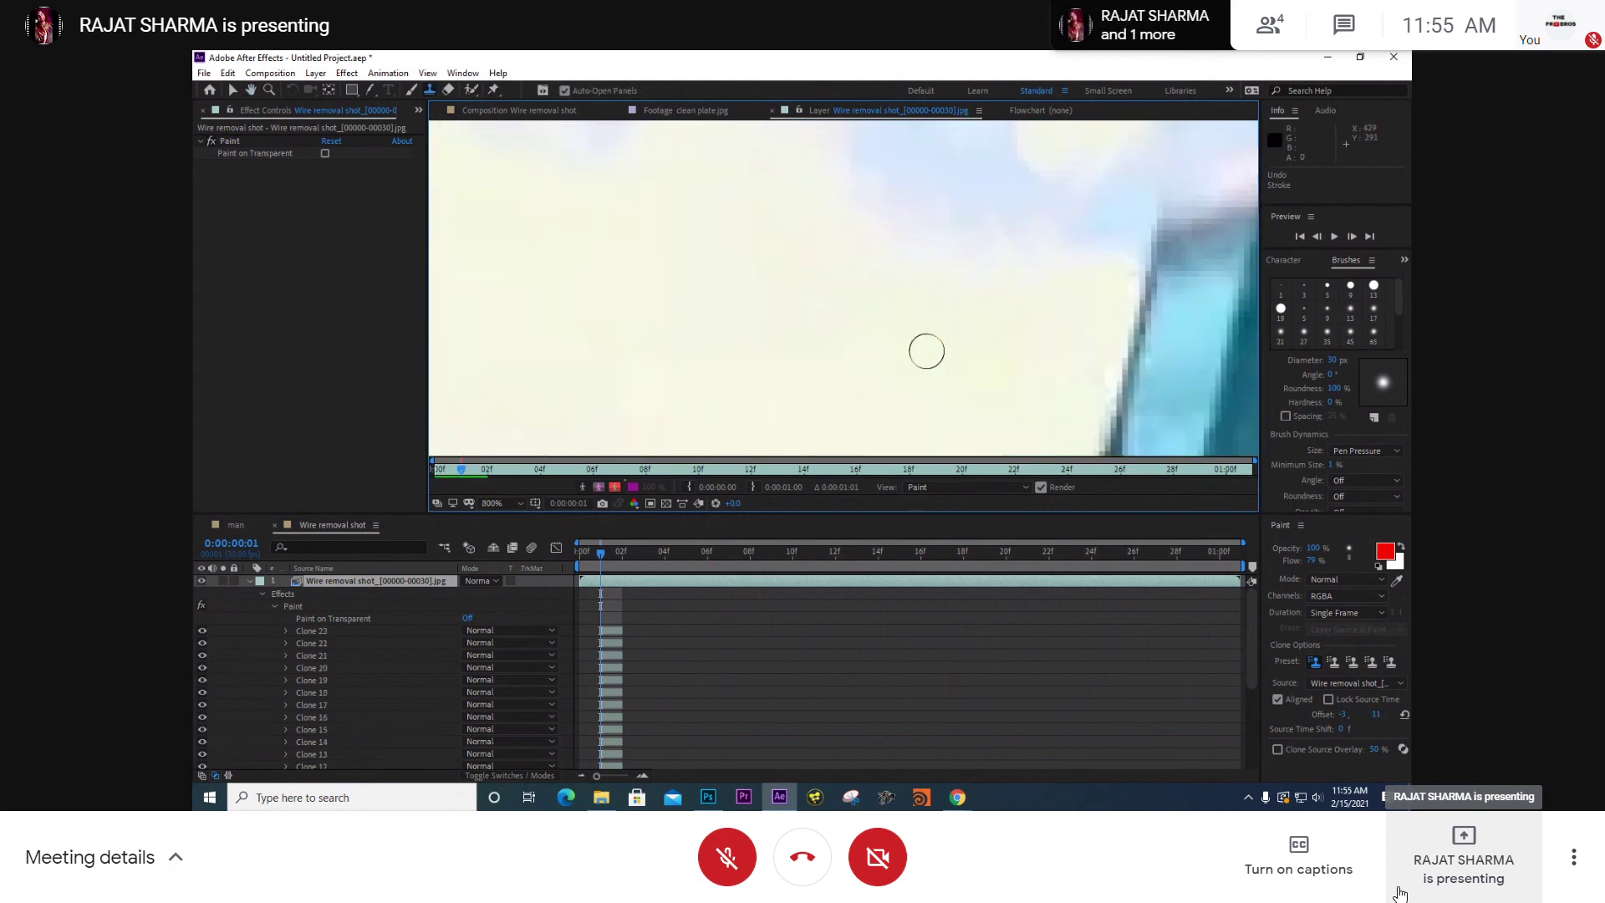
alt+click(956, 372)
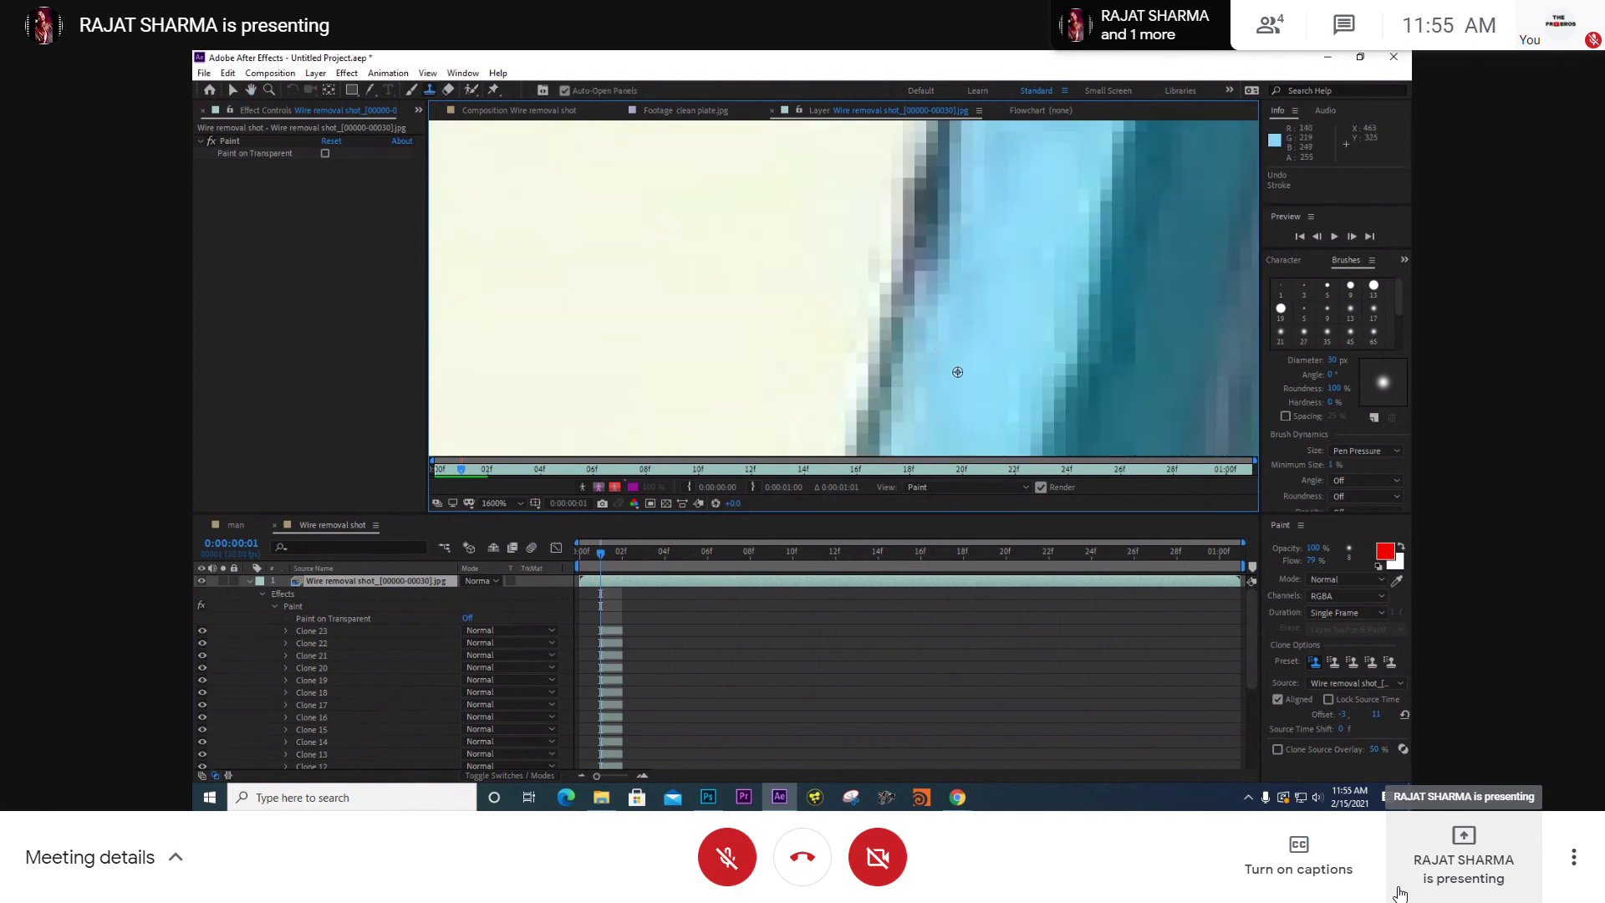
drag(954, 305, 985, 261)
key(ctrl+z)
alt+click(968, 354)
scroll(839, 298, down, 2)
scroll(838, 302, down, 6)
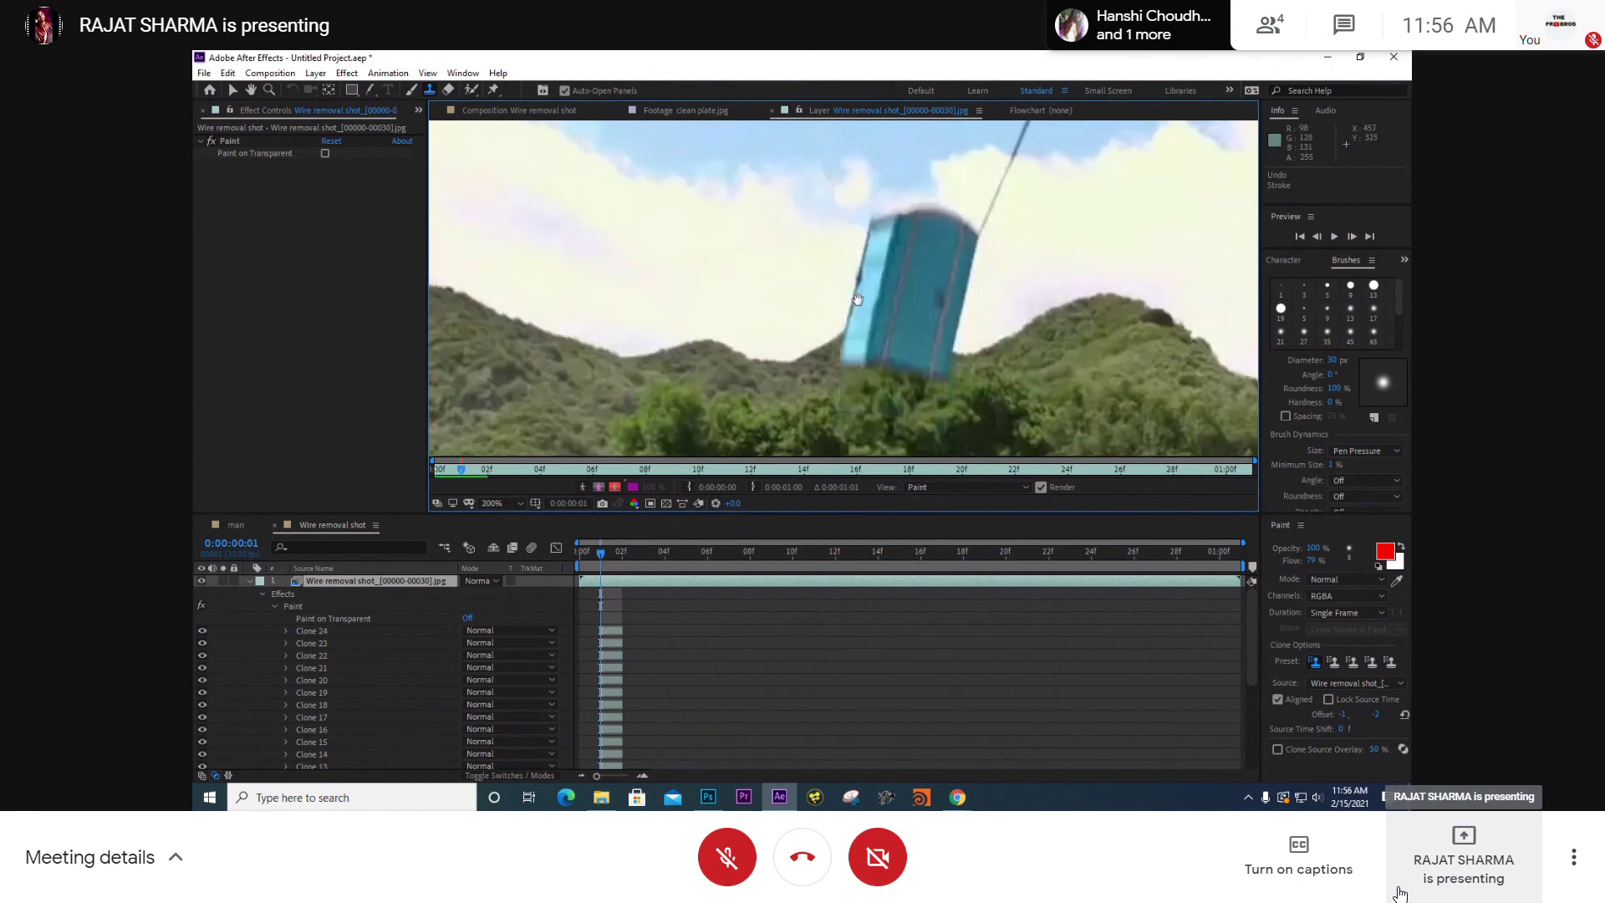
scroll(911, 314, up, 2)
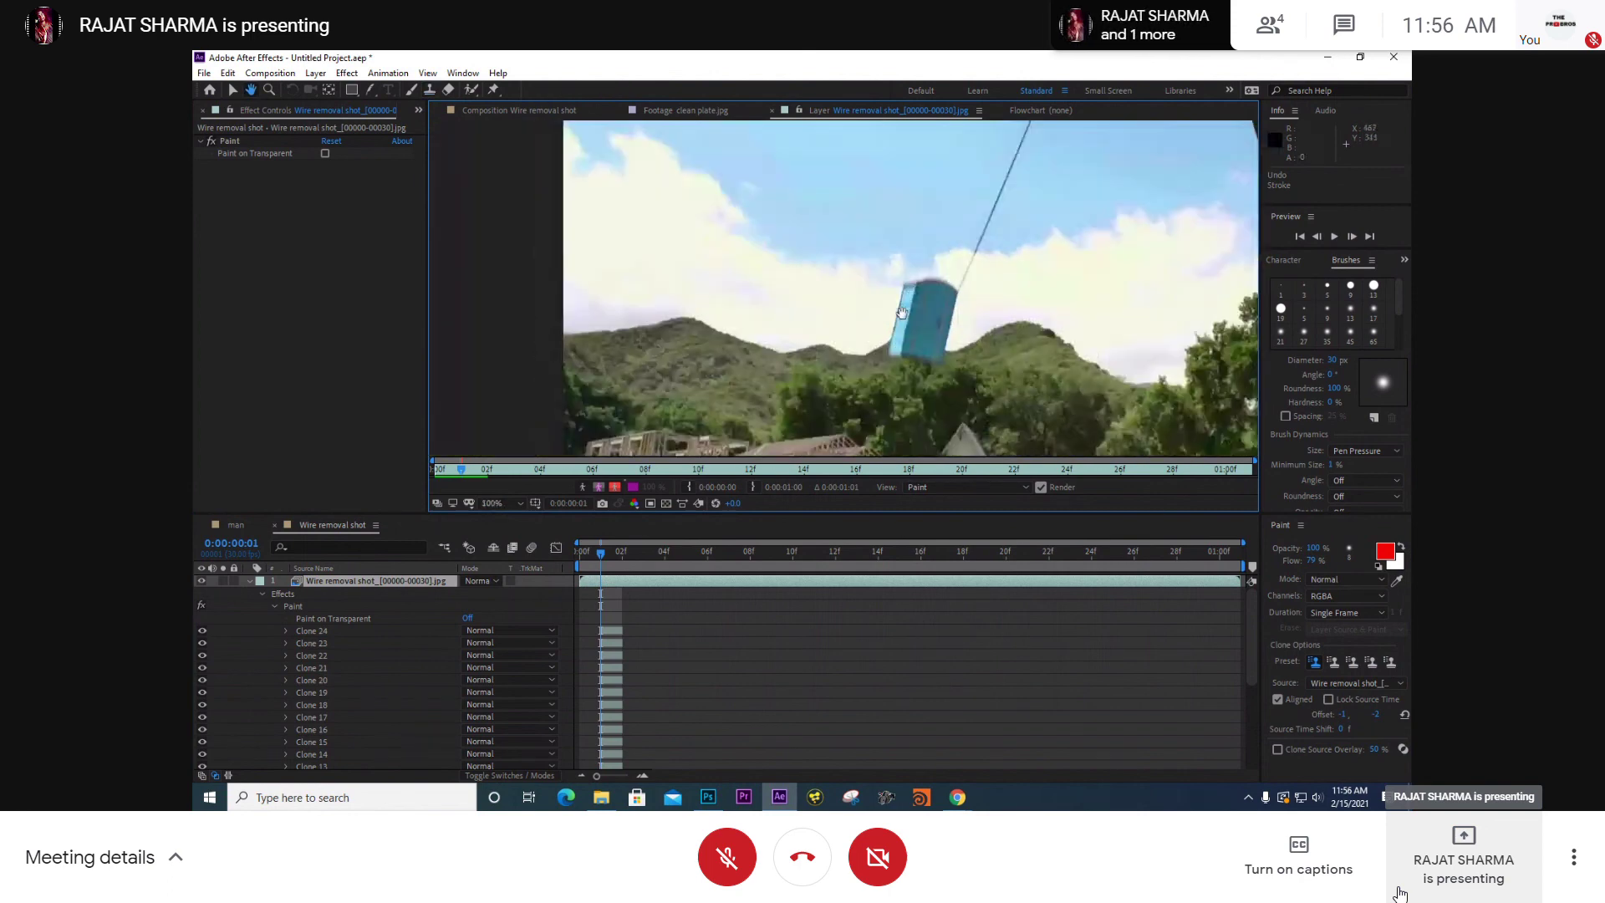
mouse_move(599, 555)
mouse_down()
mouse_move(568, 560)
mouse_move(598, 562)
mouse_up()
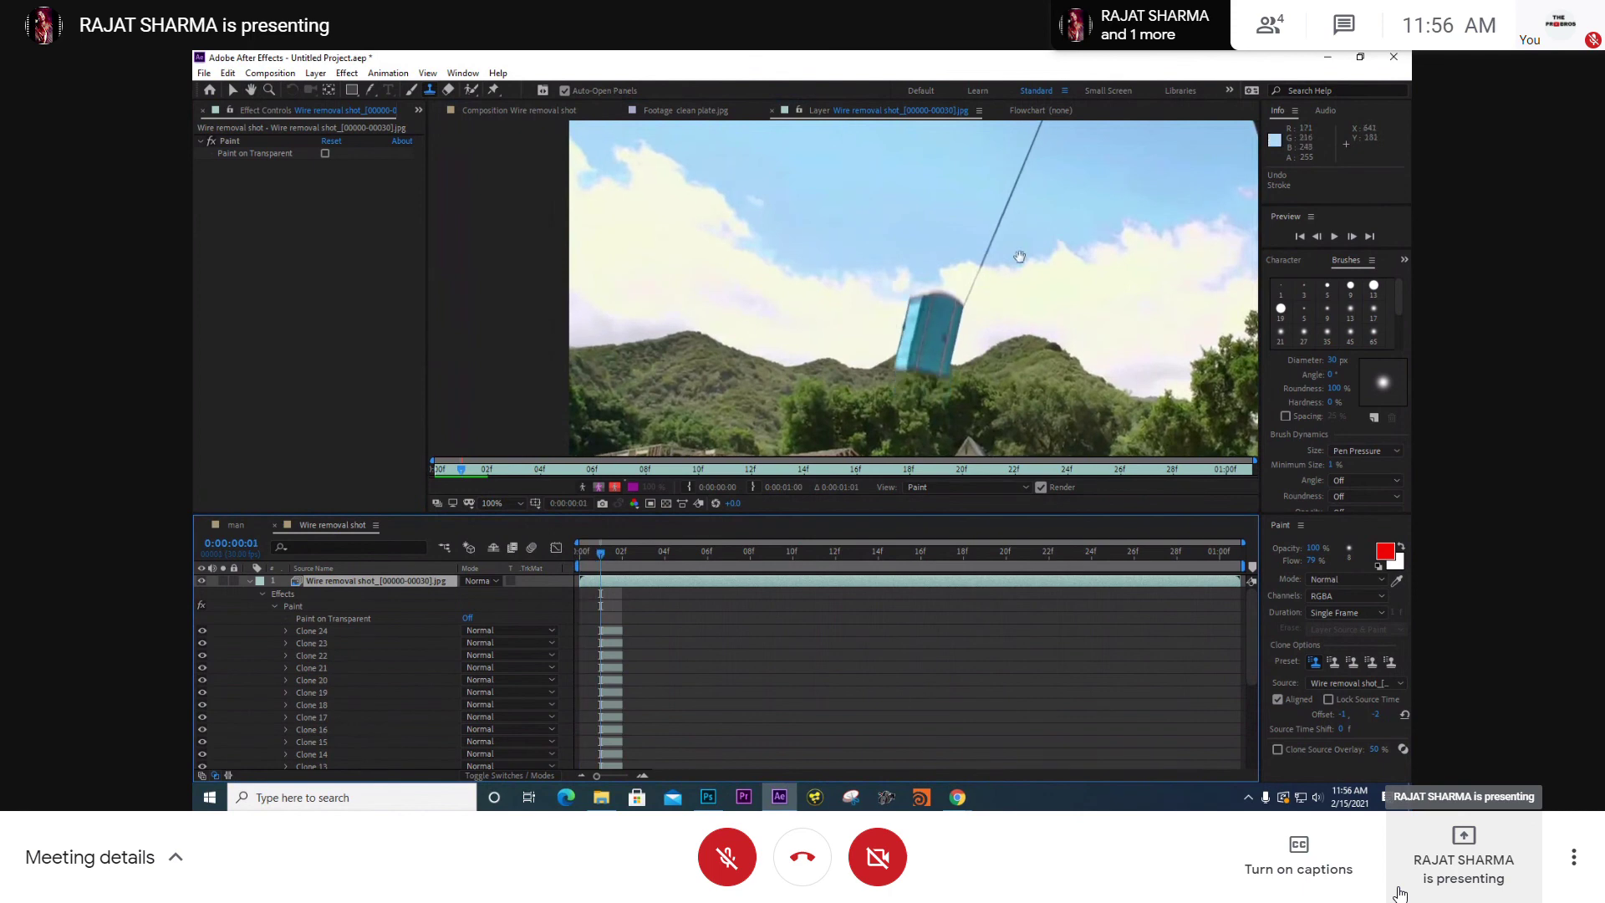
- Enlarge the timeline to show the complete list of clone strokes, and maximize the layer viewer
drag(1020, 256, 974, 339)
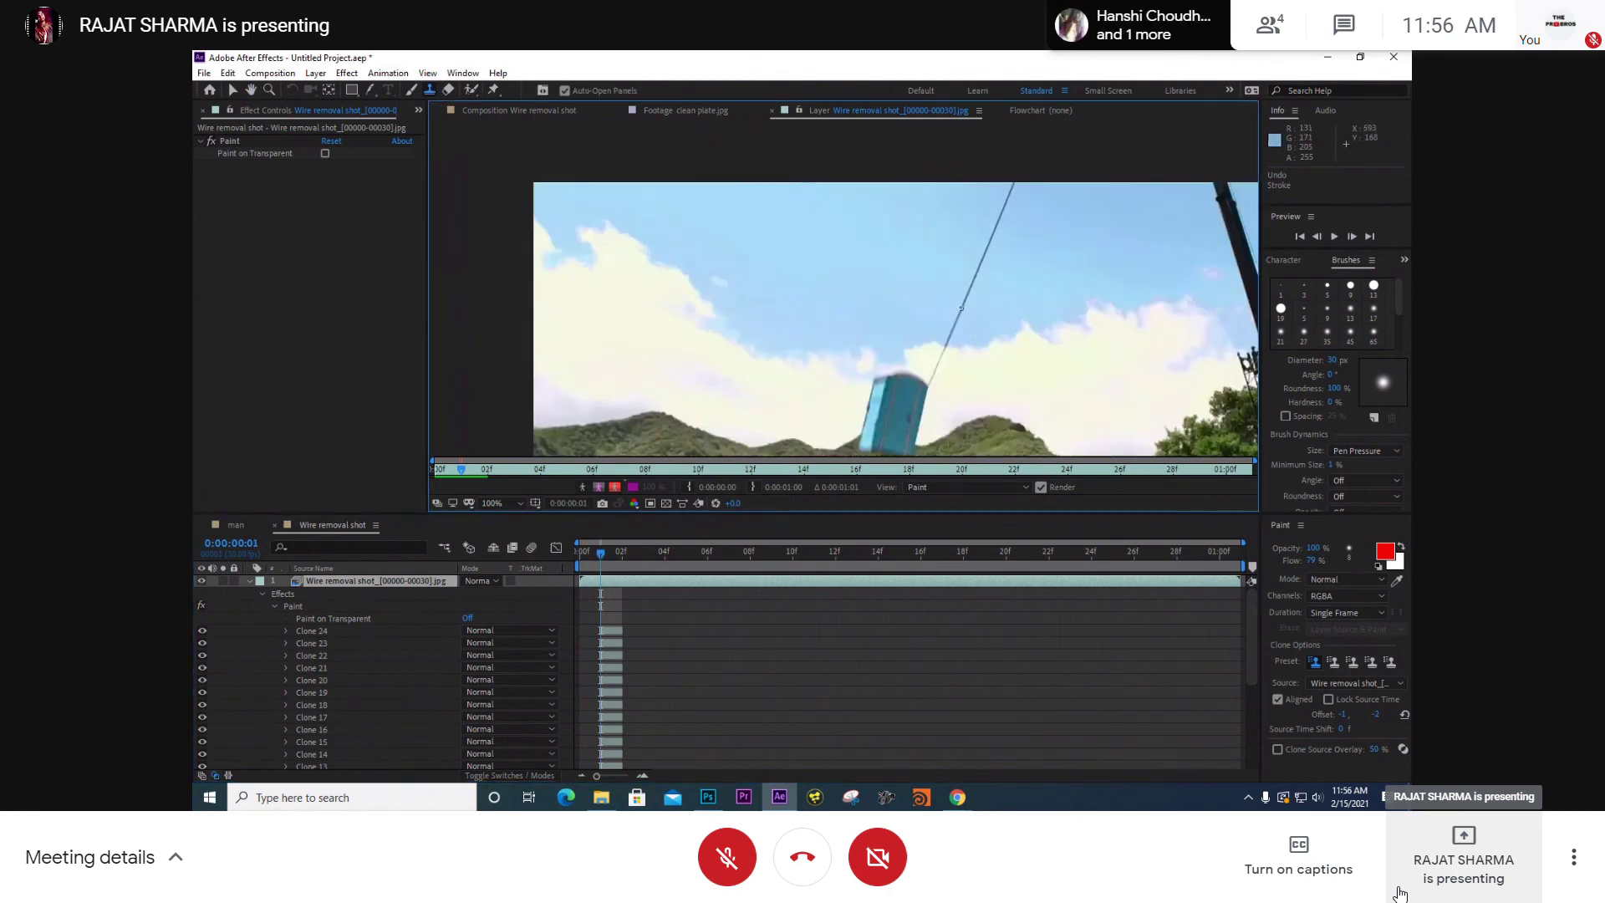
drag(639, 513, 664, 336)
key(grave)
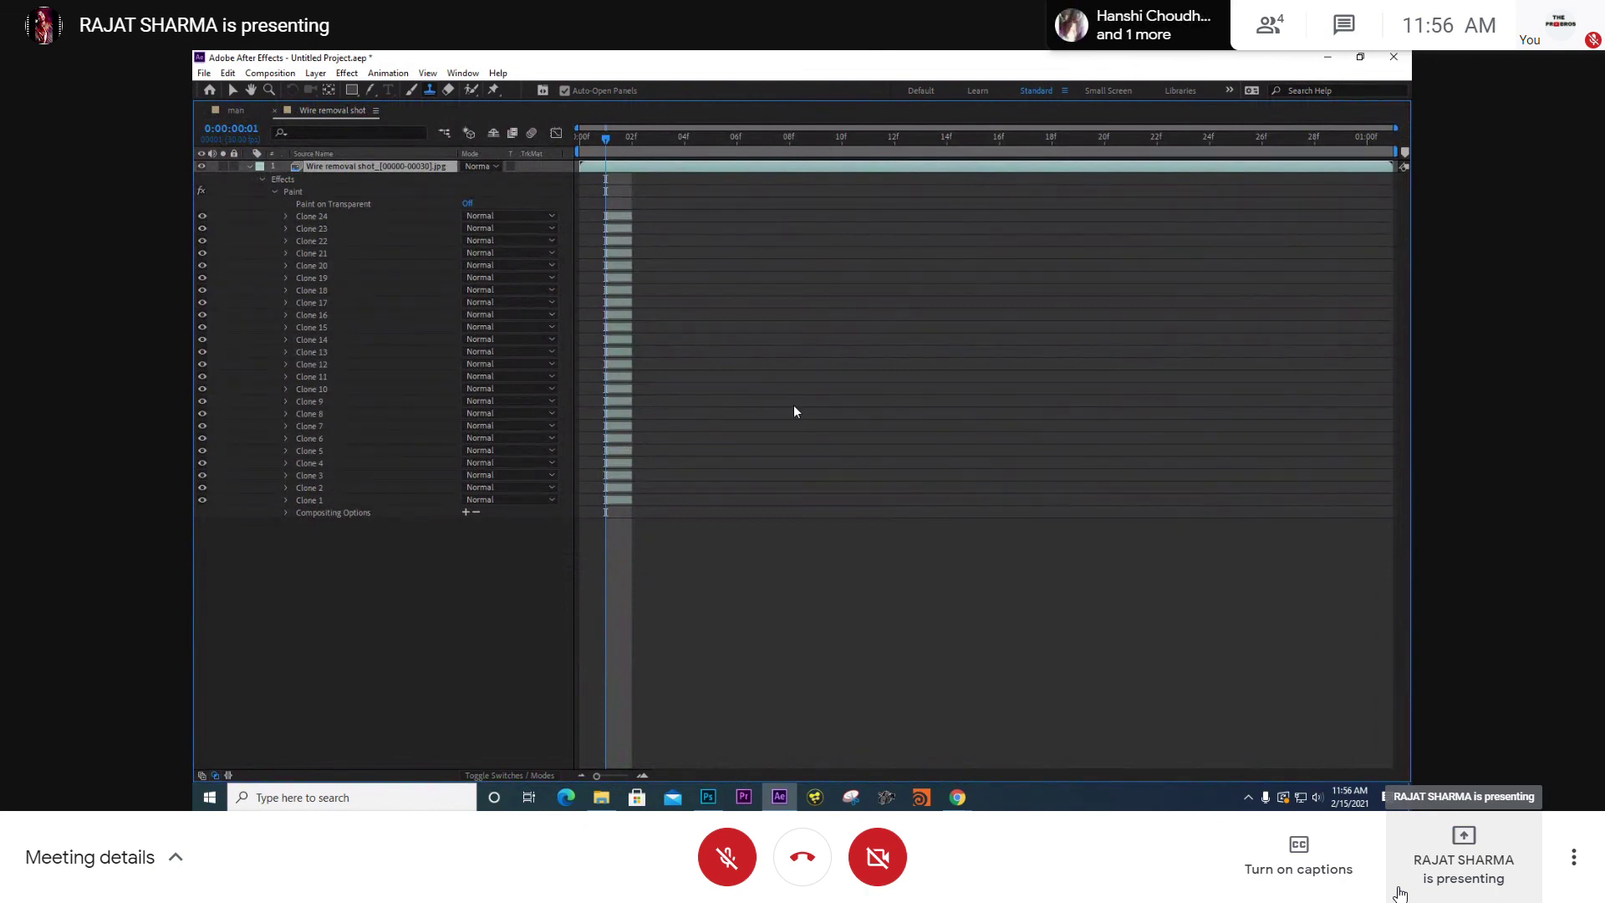
key(grave)
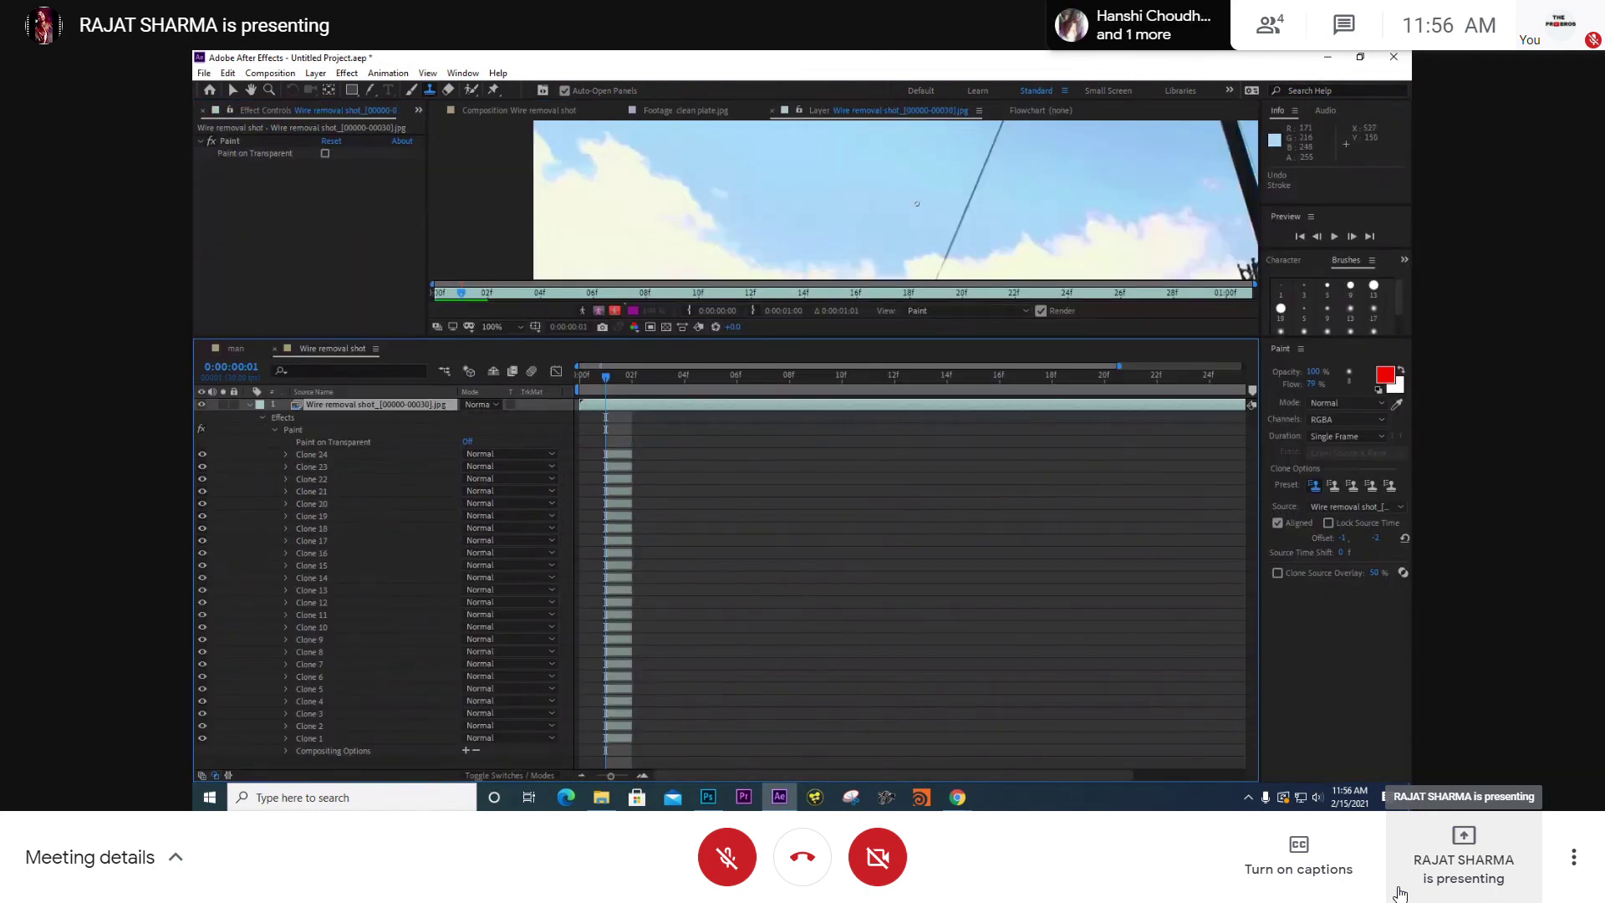
key(grave)
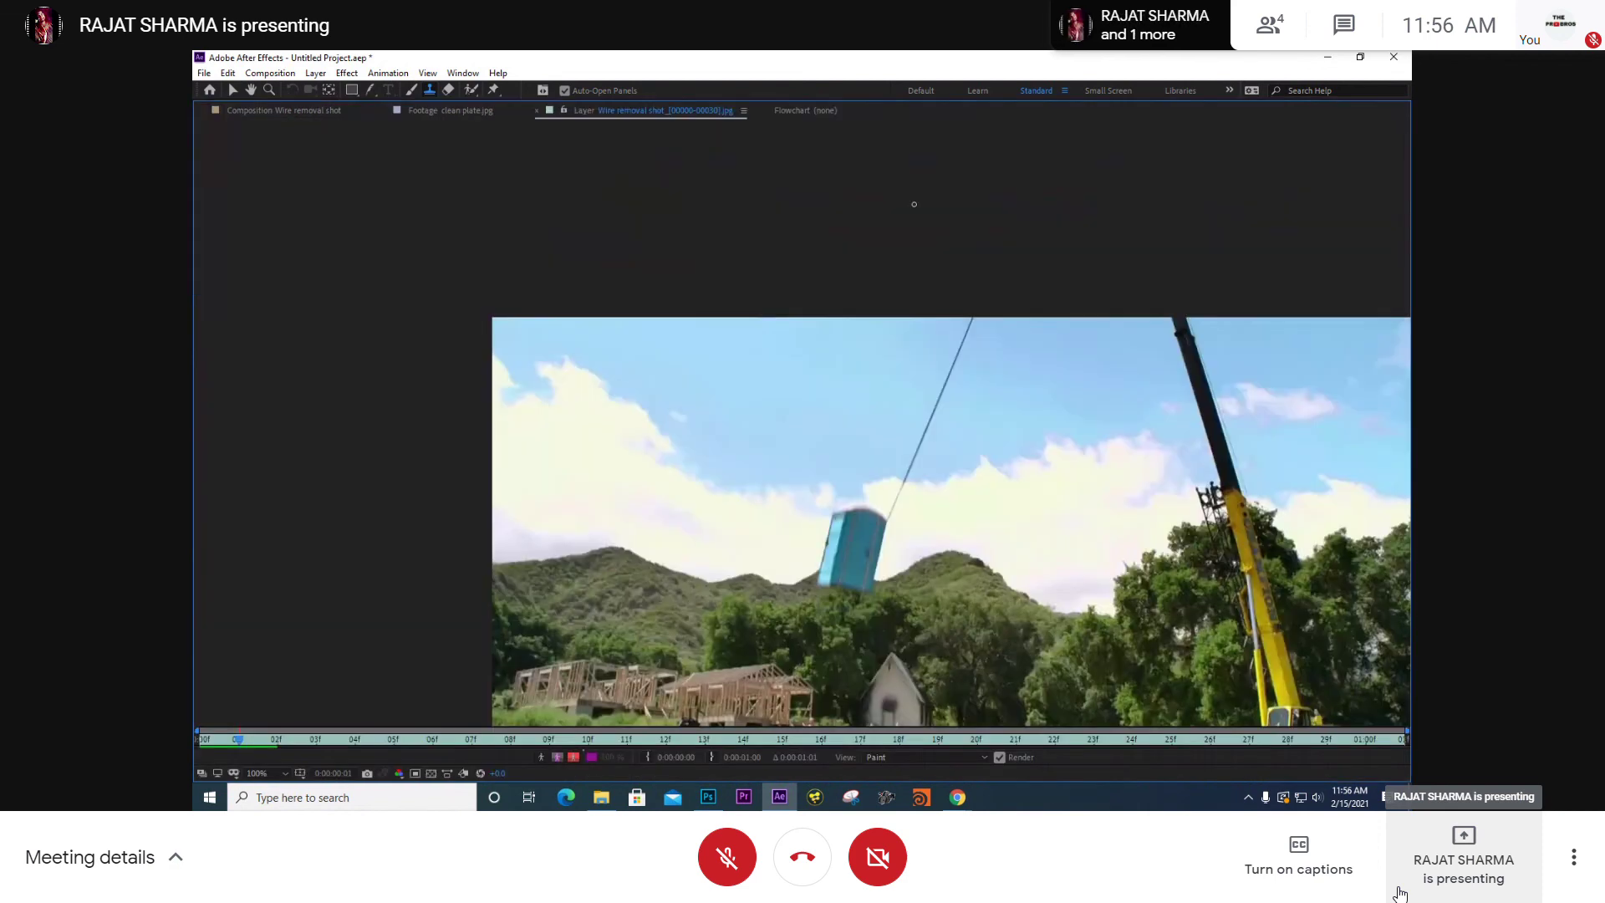
- Clone blue sky over the right wire from the frame's top edge down to just above the clouds
scroll(975, 377, up, 1)
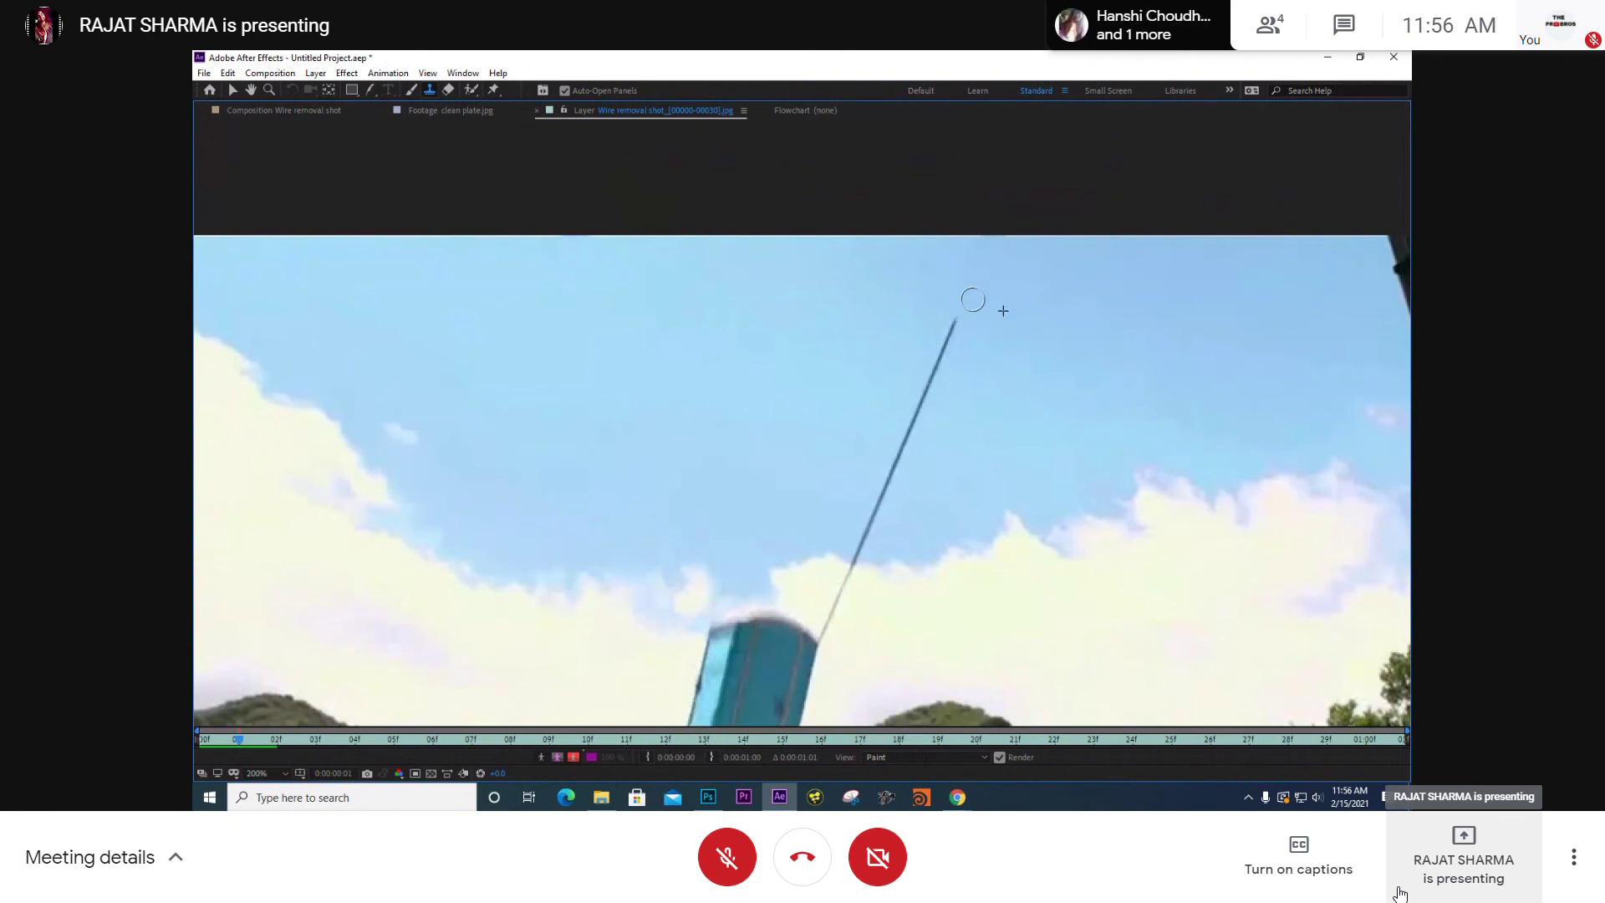
drag(973, 300, 951, 342)
drag(890, 488, 879, 505)
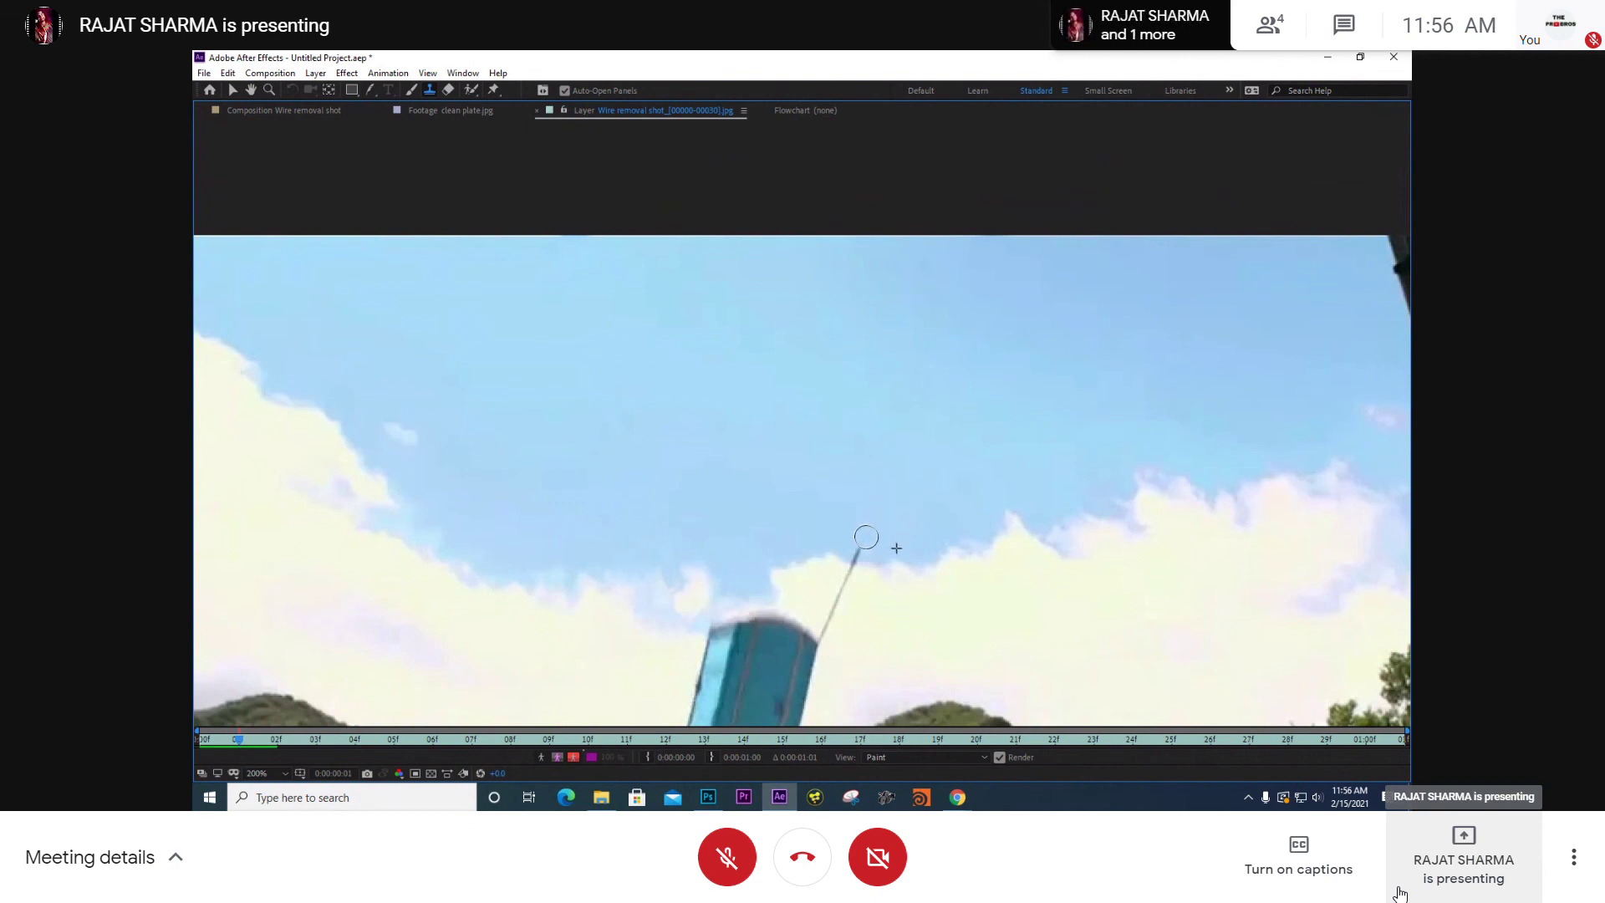
drag(891, 514, 919, 399)
- Paint out the right wire's short remaining piece in the sky down to the cloud's edge with cloned sky
scroll(913, 426, up, 2)
drag(1024, 439, 749, 379)
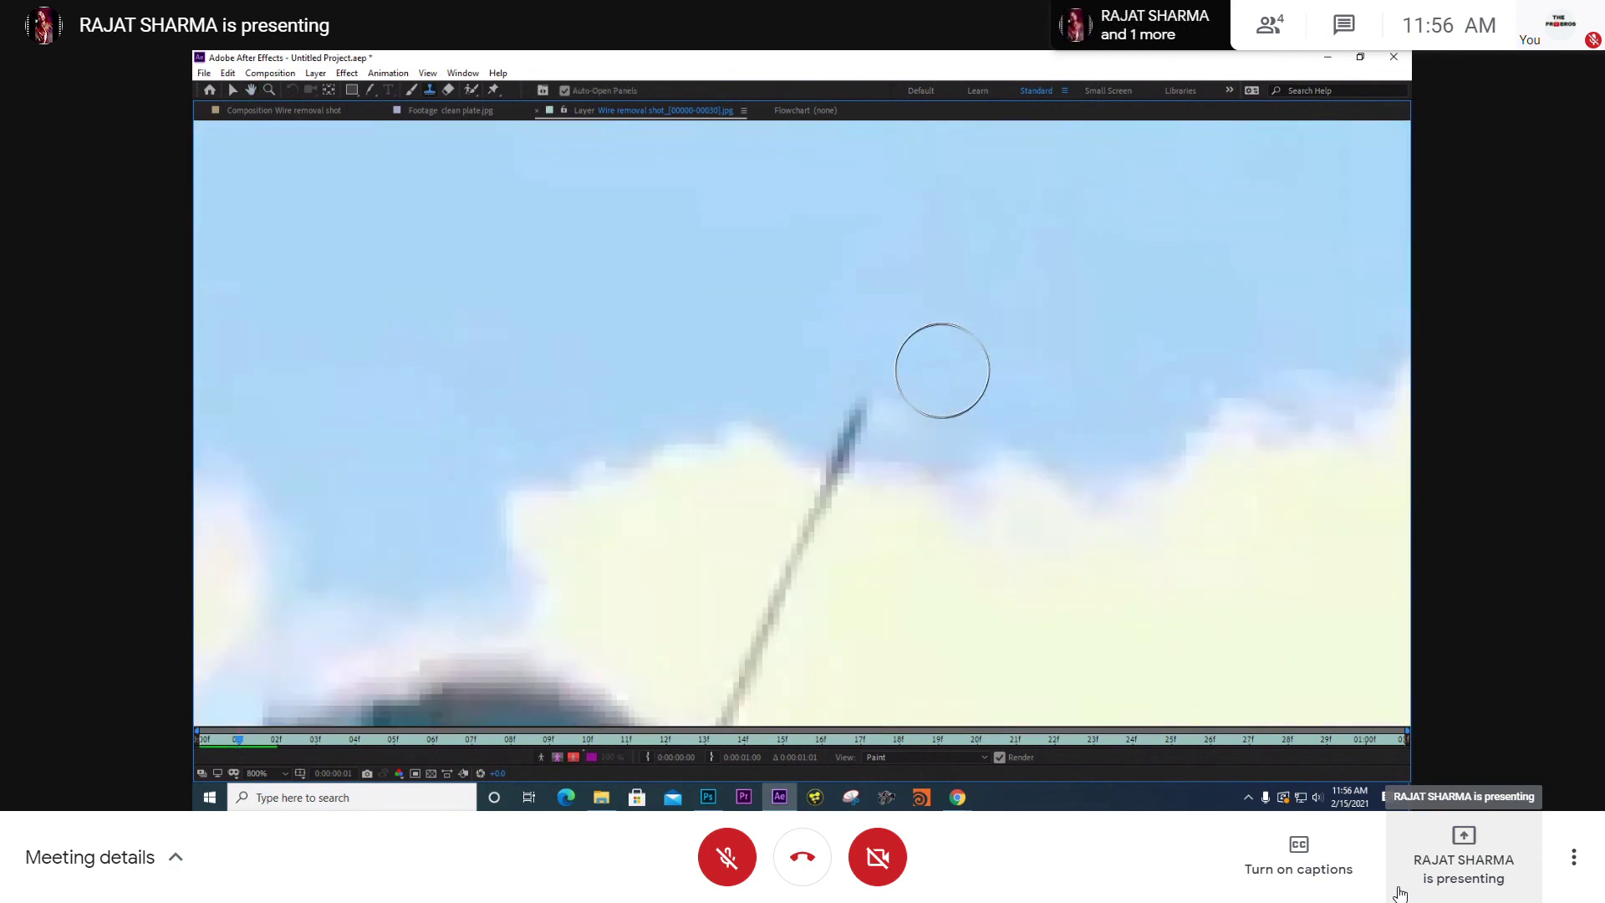
mouse_move(964, 352)
mouse_down()
mouse_move(898, 351)
mouse_move(852, 390)
mouse_move(884, 417)
mouse_move(843, 434)
mouse_up()
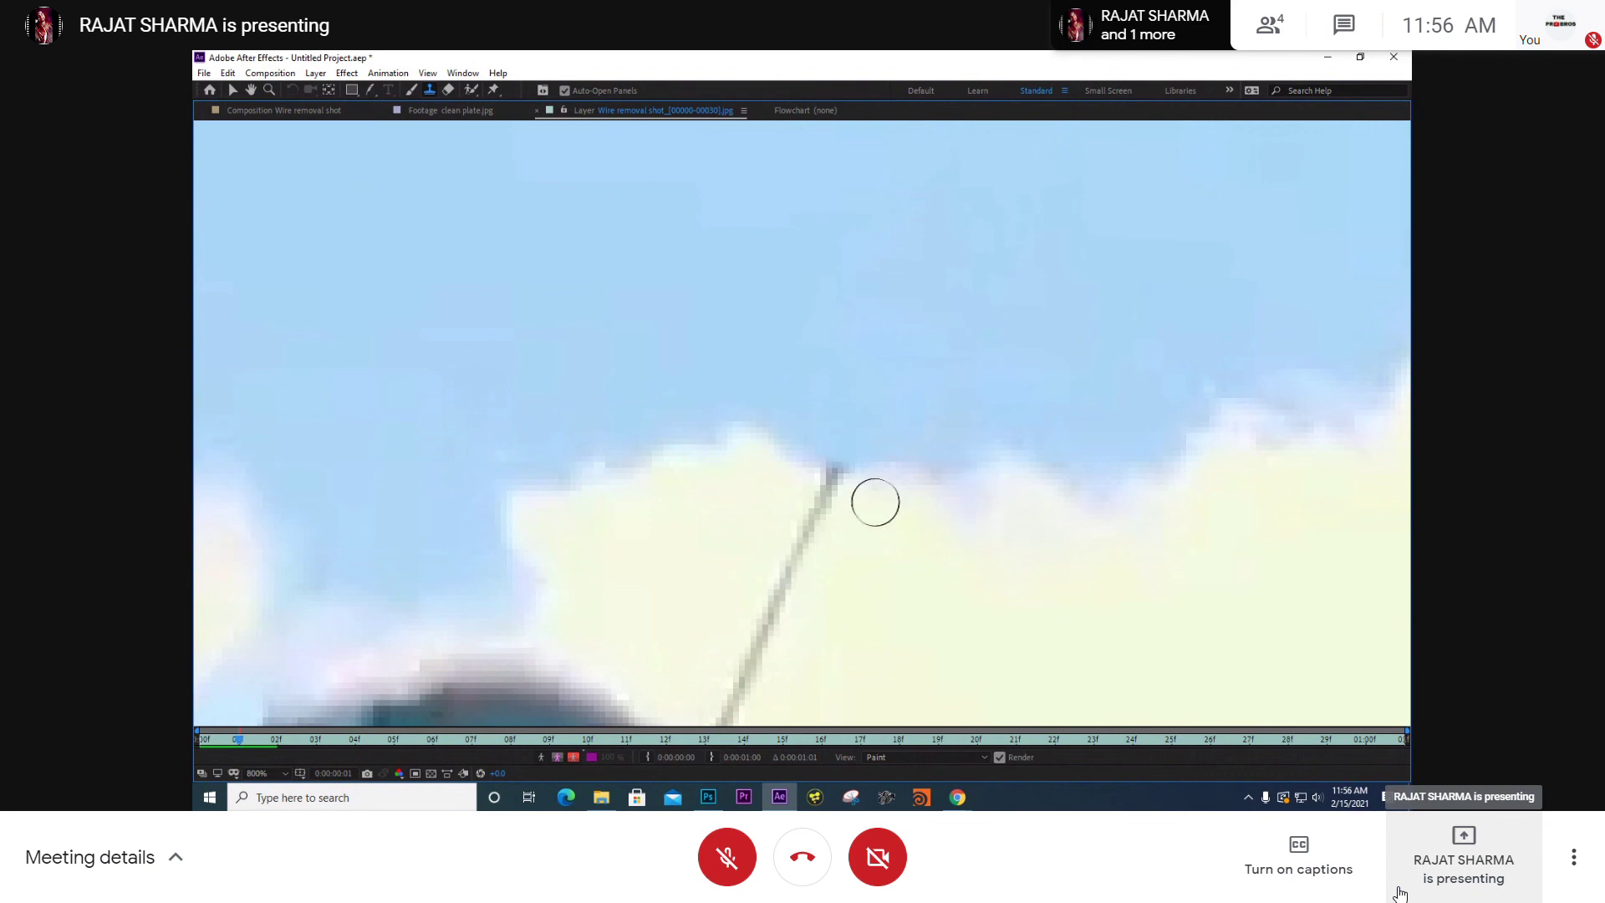
- Try to clone the neighbouring cloud edge over the right wire where it enters the cloud
scroll(874, 501, up, 1)
mouse_move(897, 512)
mouse_down()
mouse_move(942, 414)
mouse_move(917, 382)
mouse_move(901, 406)
mouse_move(844, 412)
mouse_up()
alt+click(917, 382)
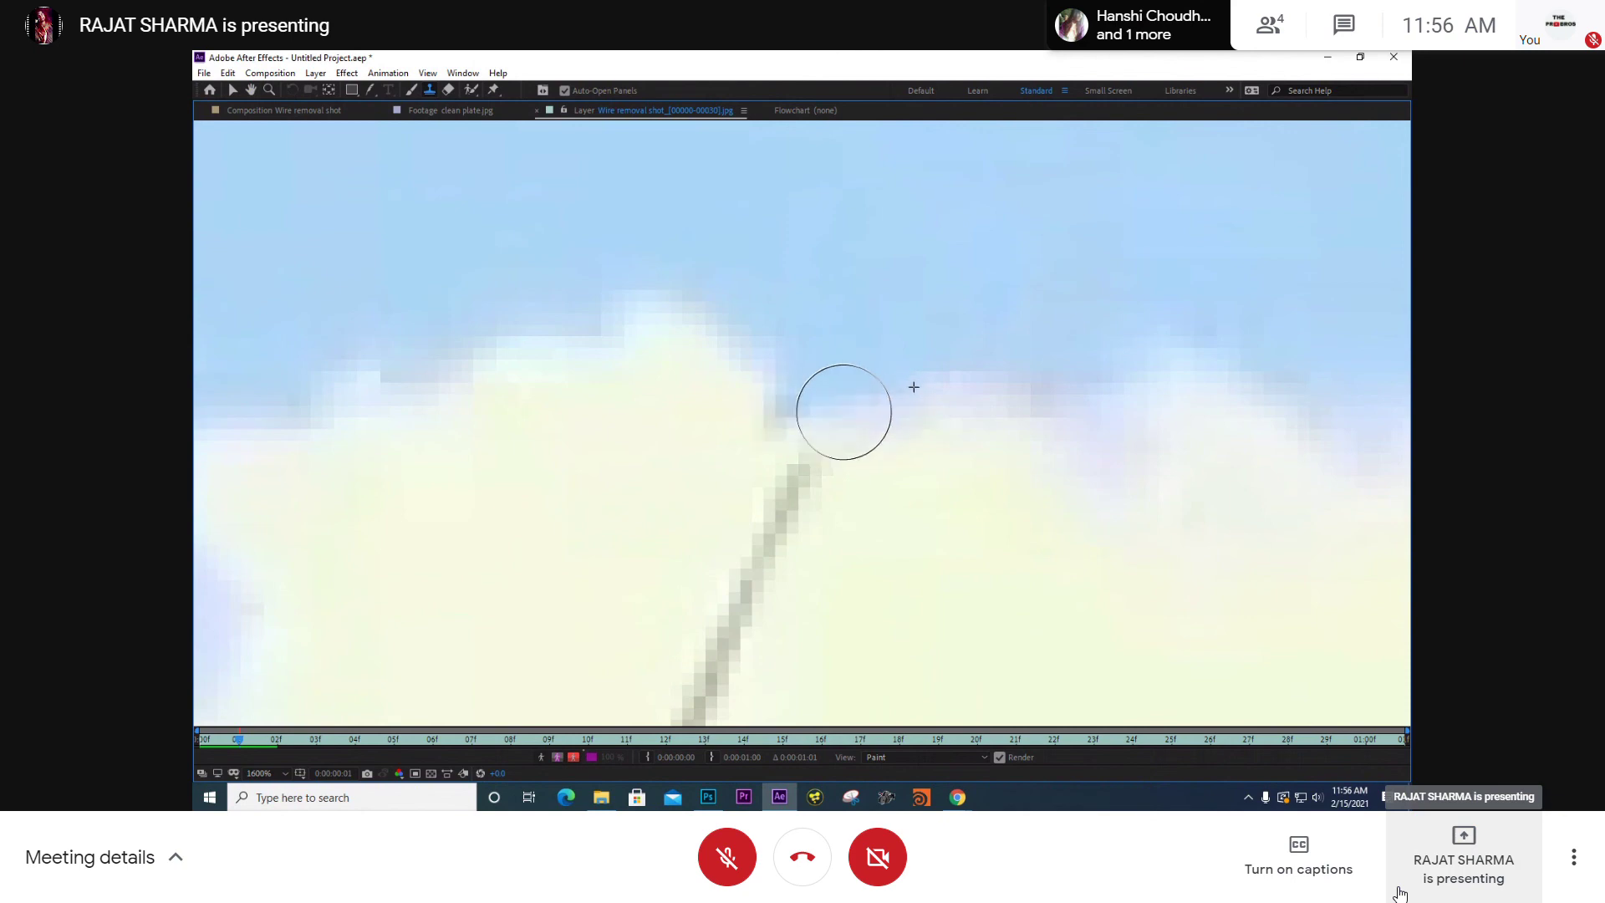
key(ctrl+z)
key(ctrl+z)
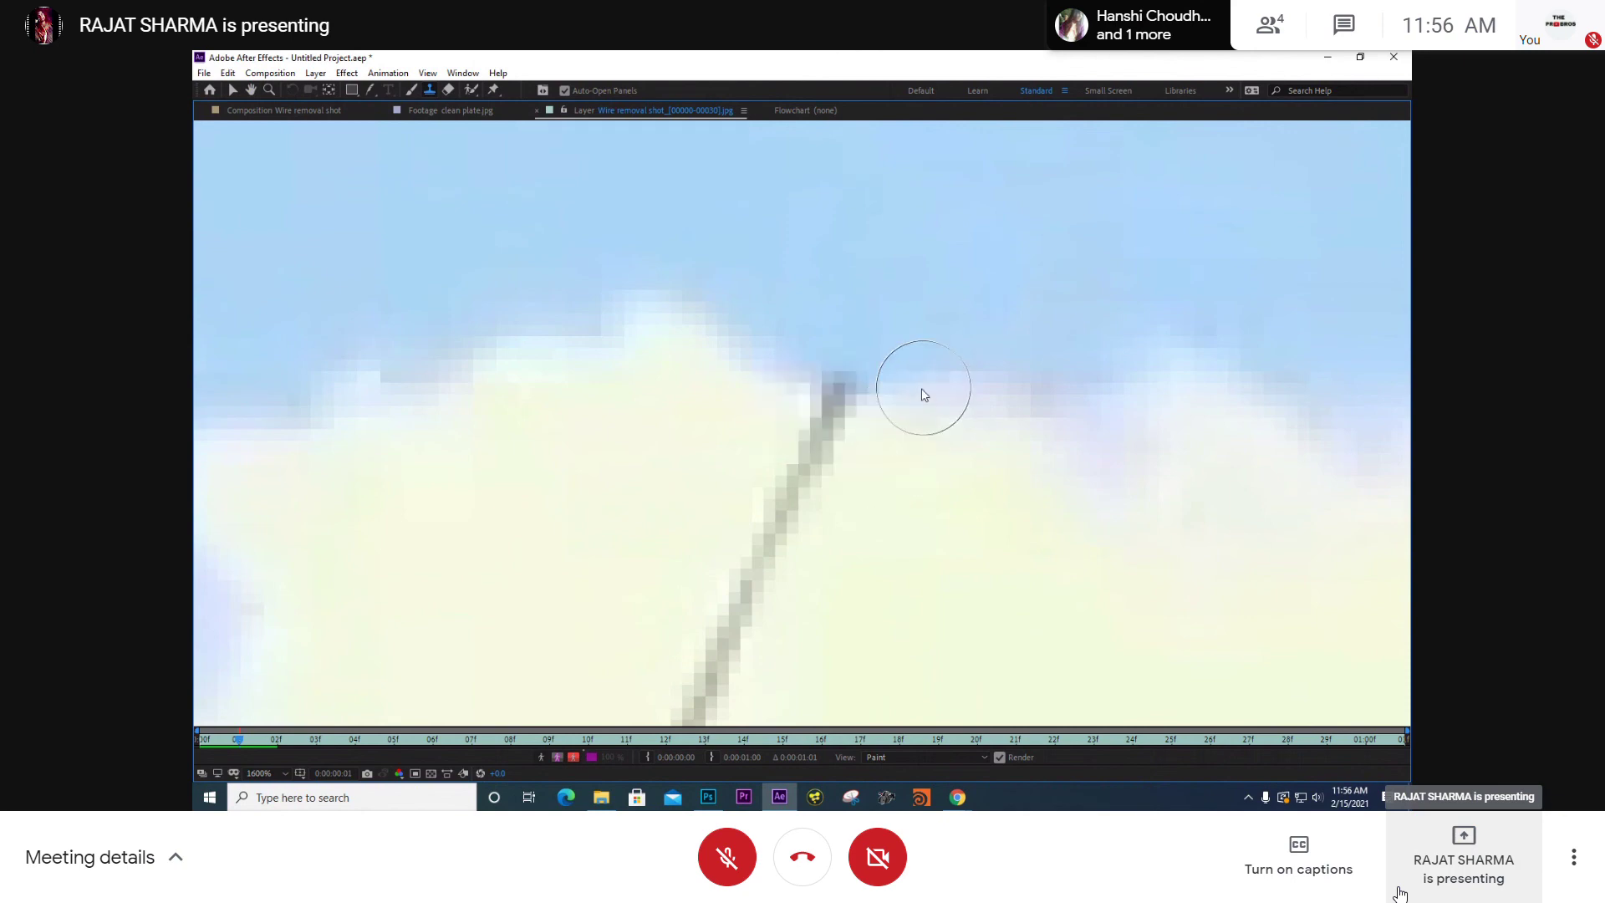
alt+click(922, 384)
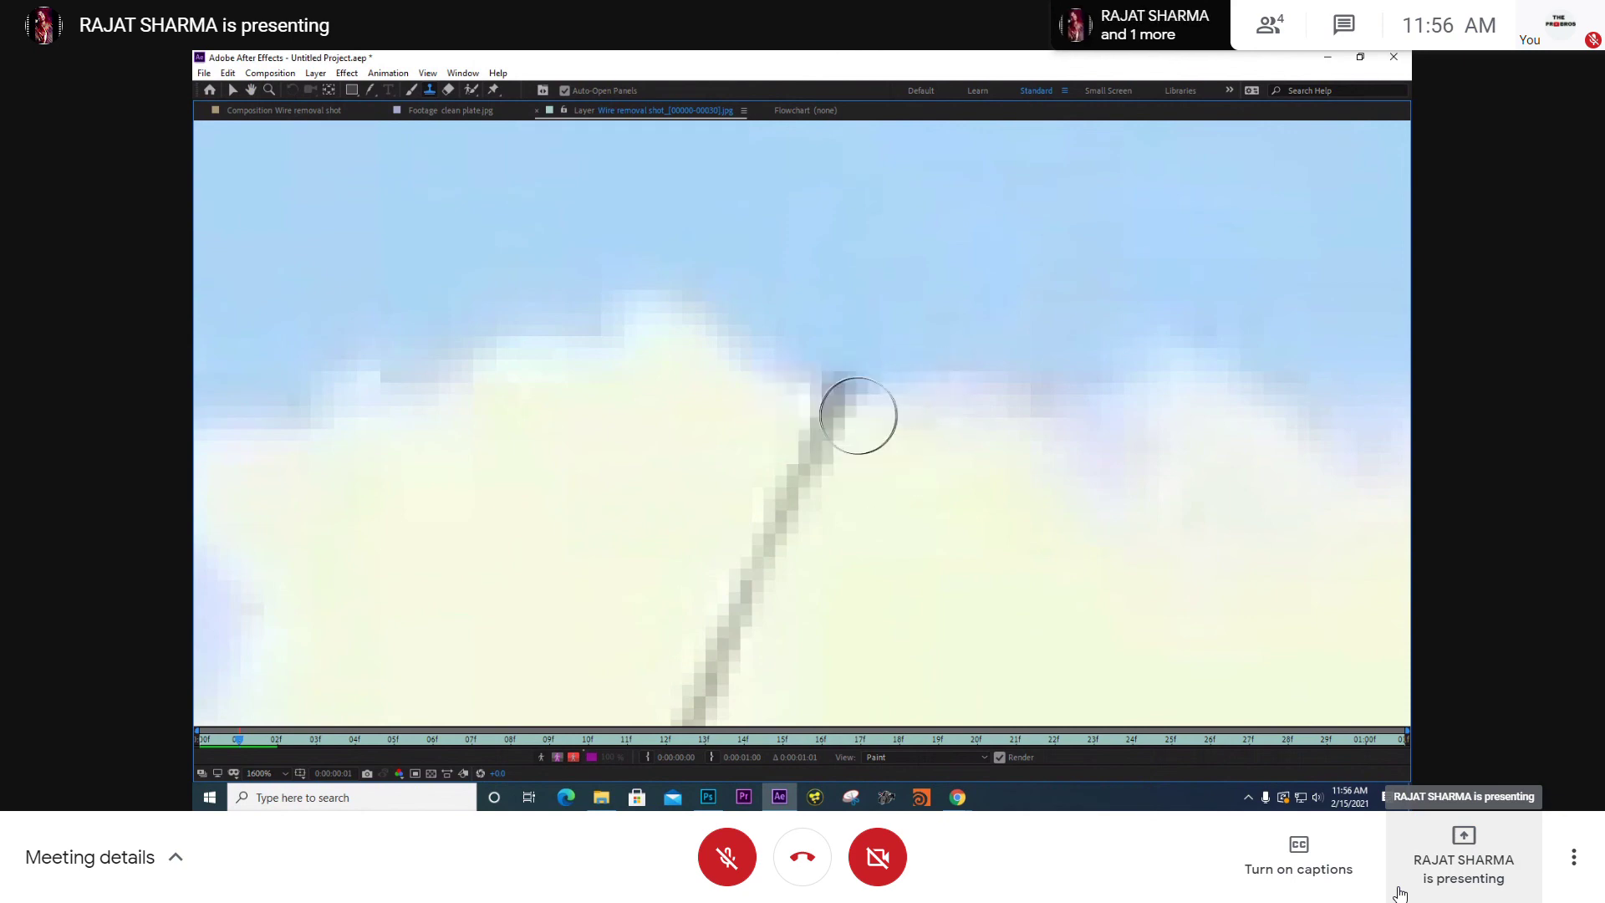
mouse_move(860, 419)
mouse_down()
mouse_move(845, 401)
mouse_move(841, 413)
mouse_up()
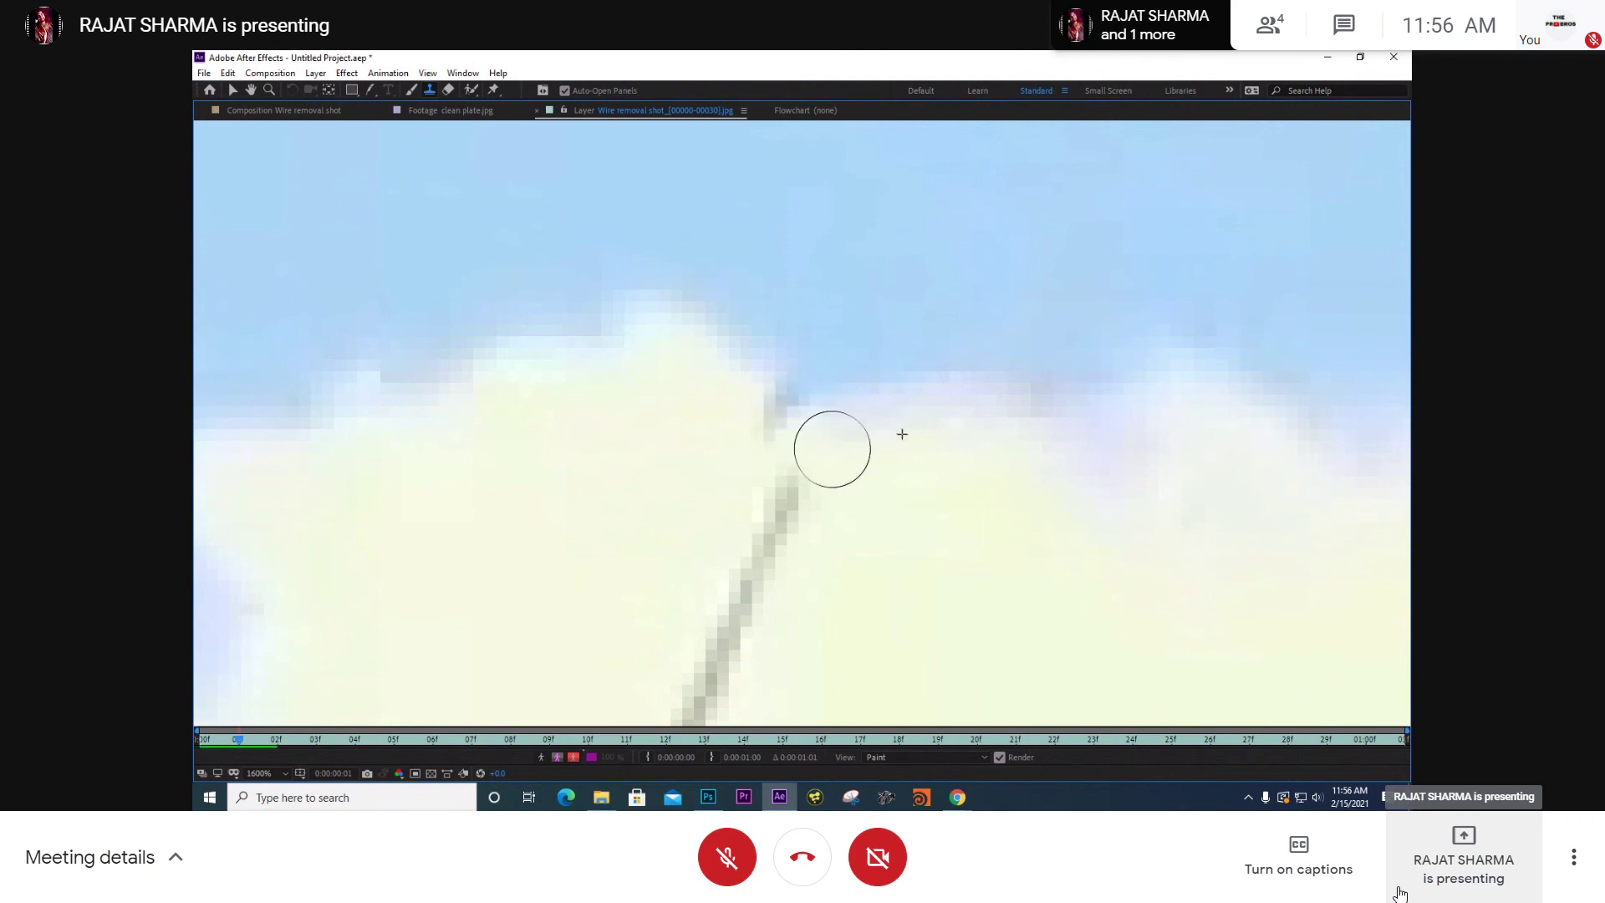
key(ctrl+z)
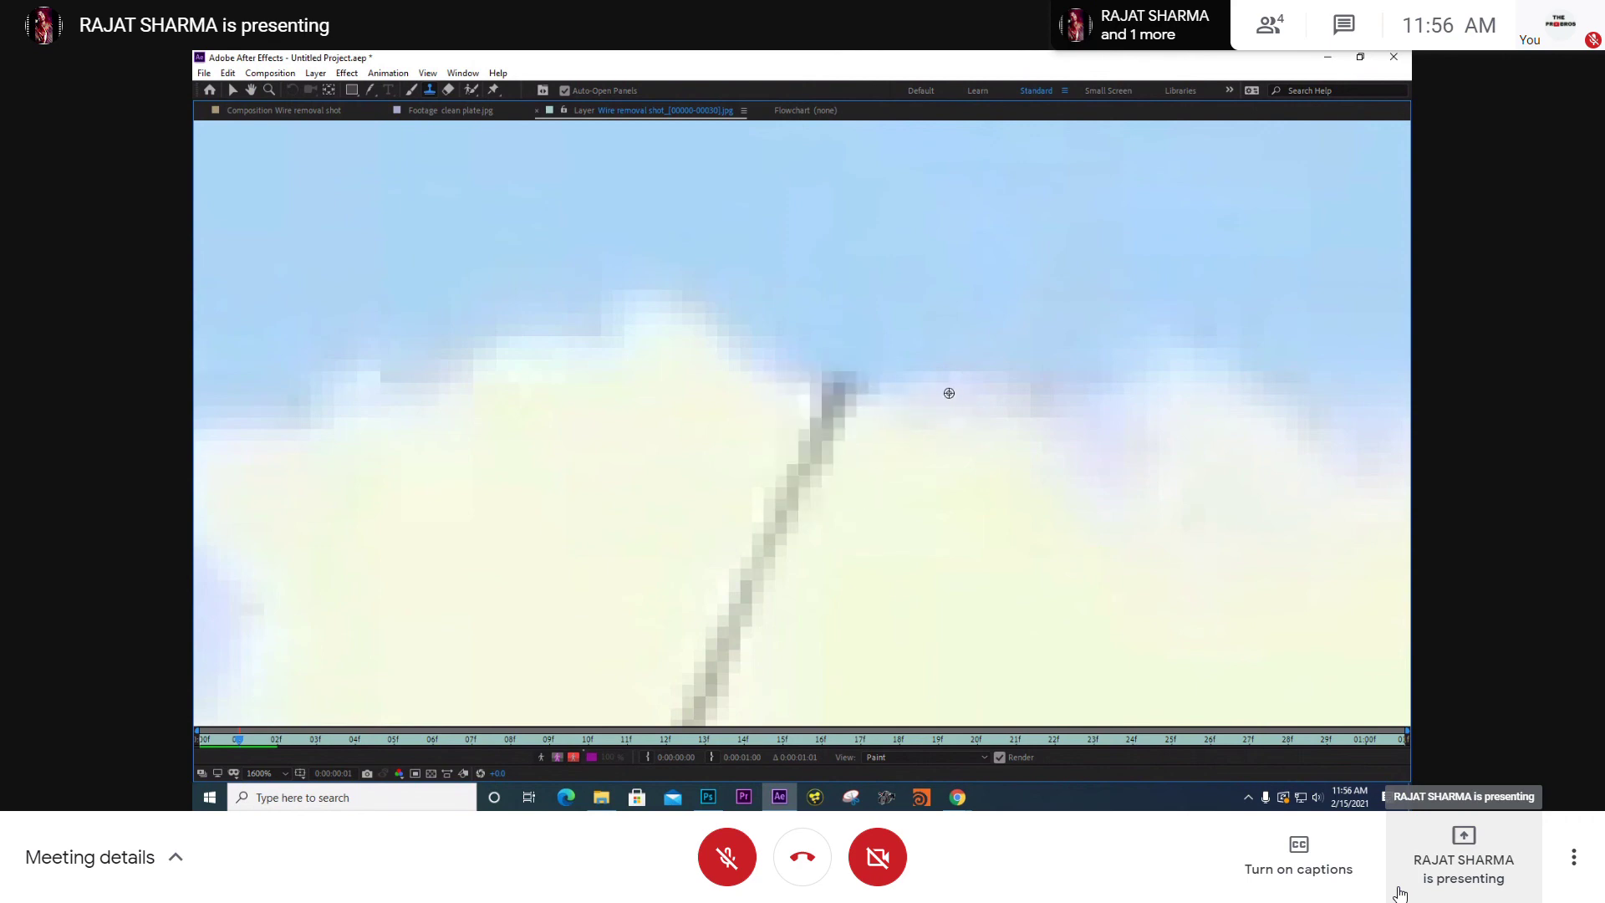
- Rebuild the cloud edge from a matching source and clone out the right wire down to the cabin's roof
alt+click(948, 393)
drag(845, 405, 748, 622)
mouse_move(748, 623)
mouse_down()
mouse_move(902, 333)
mouse_move(923, 327)
mouse_move(870, 301)
mouse_move(828, 361)
mouse_move(798, 493)
mouse_move(759, 517)
mouse_move(763, 599)
mouse_up()
alt+click(978, 300)
scroll(844, 456, down, 2)
drag(877, 460, 888, 387)
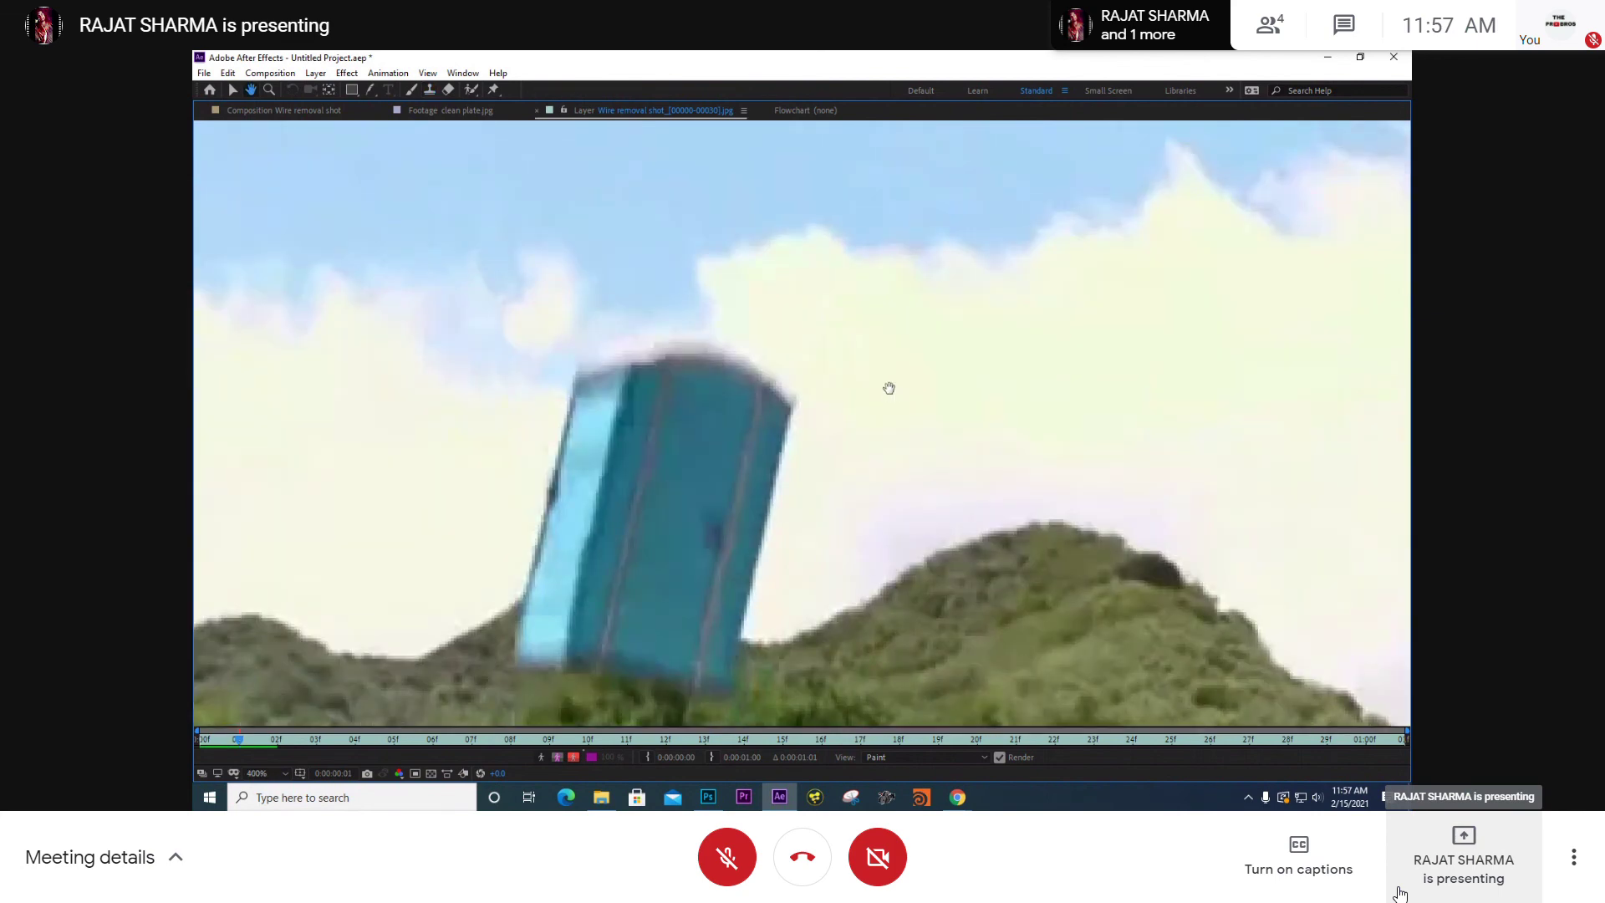
scroll(890, 418, down, 1)
scroll(888, 434, down, 2)
scroll(818, 435, up, 2)
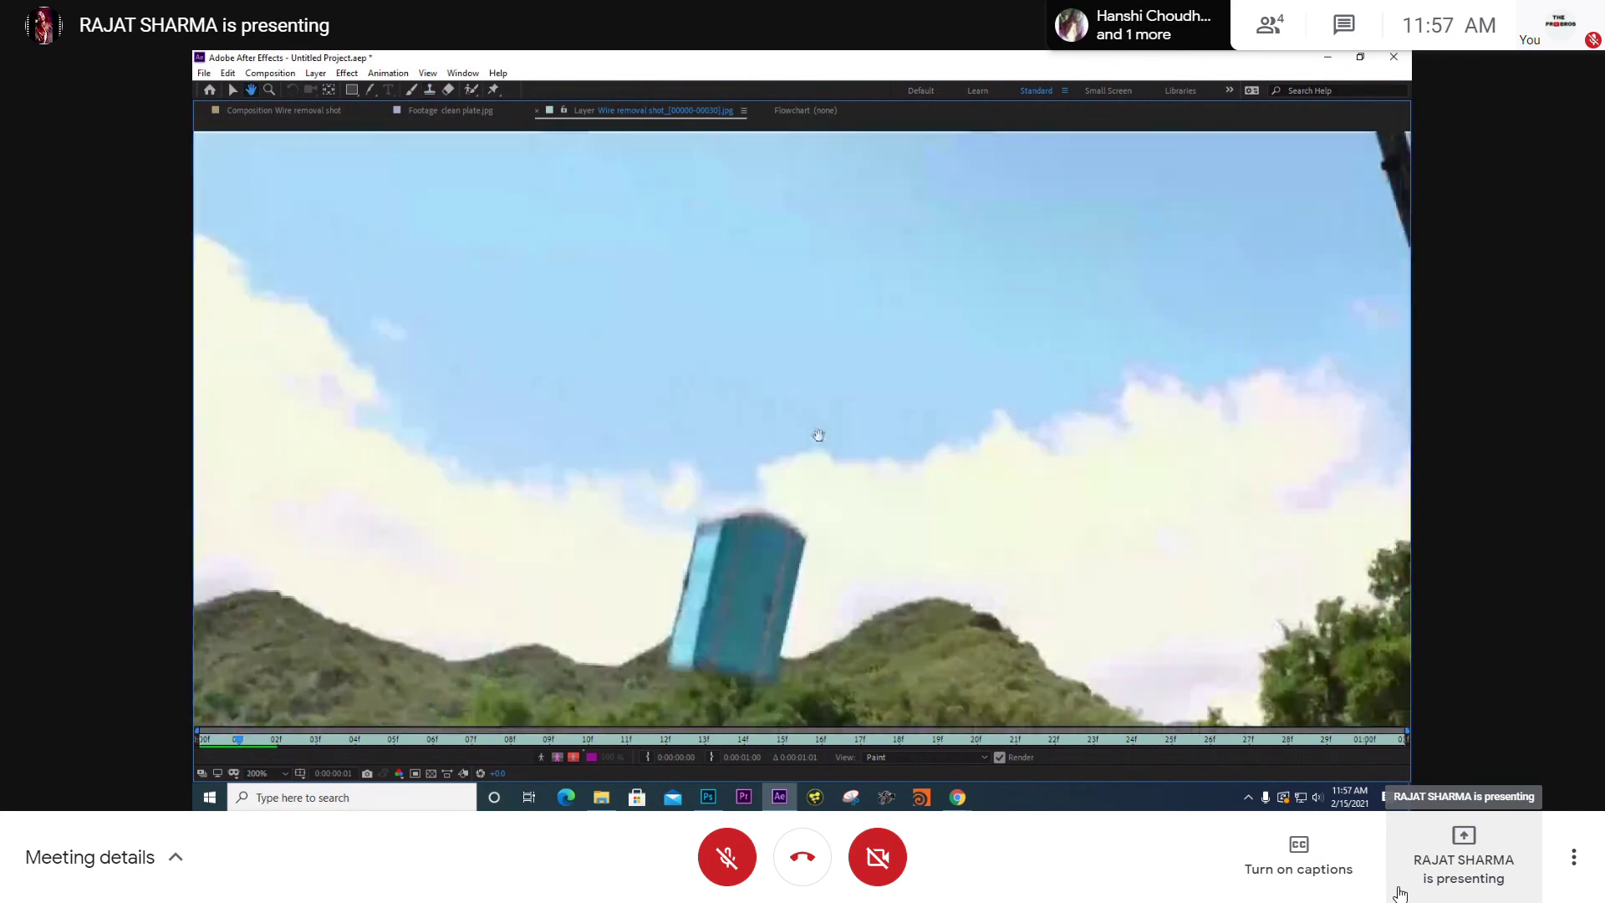
- Compare the painted frame 1 with the unpainted frame 0 to check the wire removal
scroll(819, 435, down, 2)
key(grave)
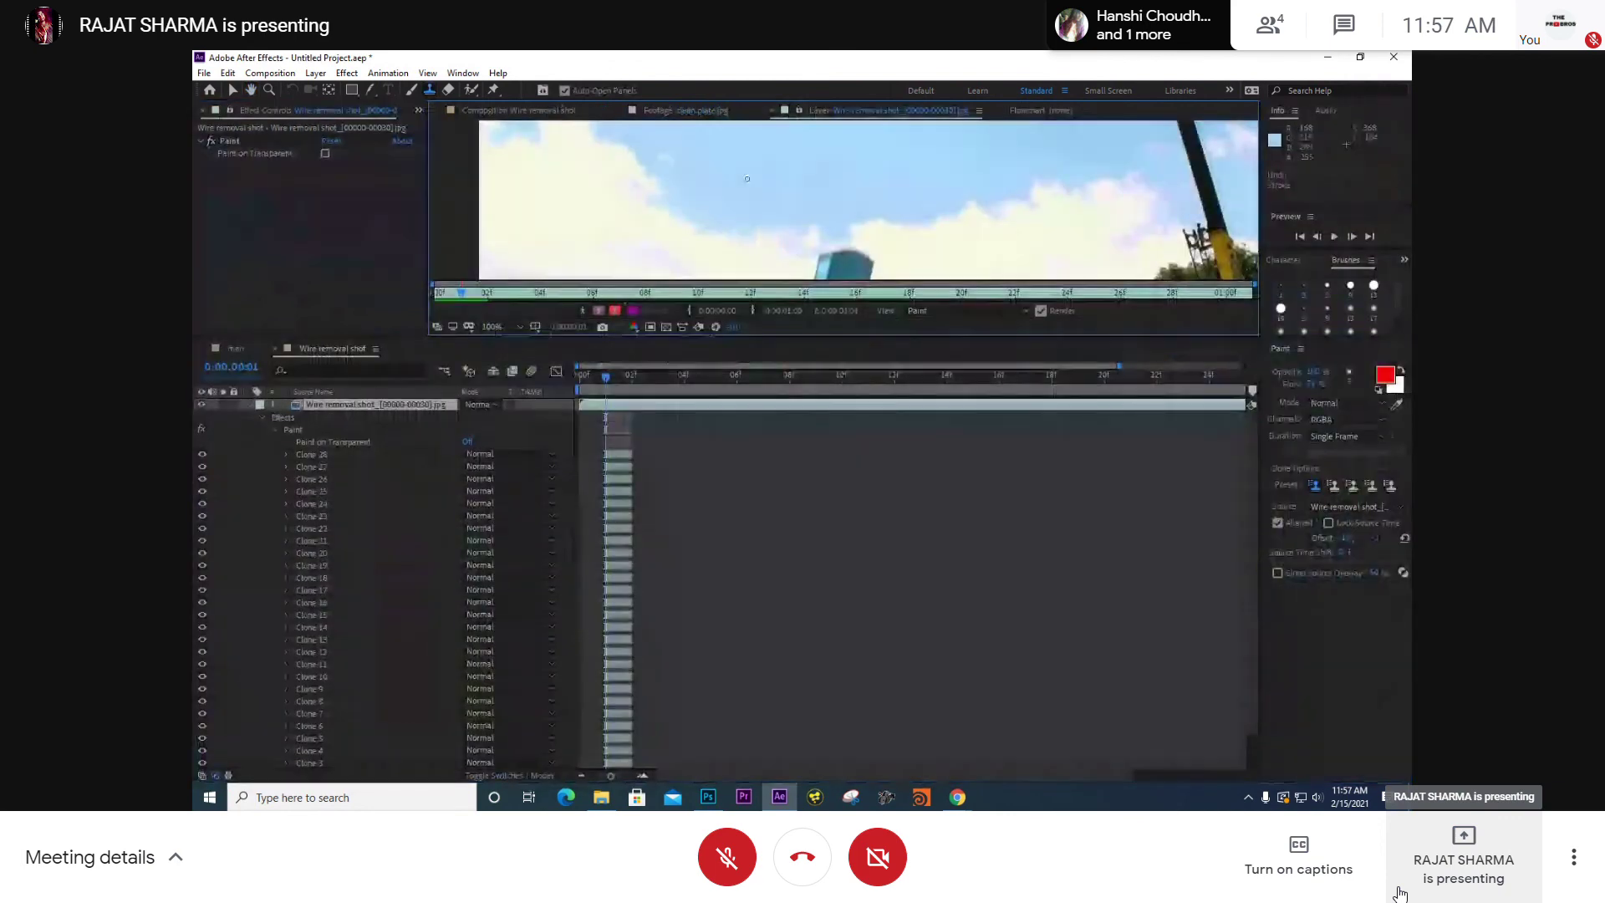
scroll(746, 178, down, 1)
click(594, 378)
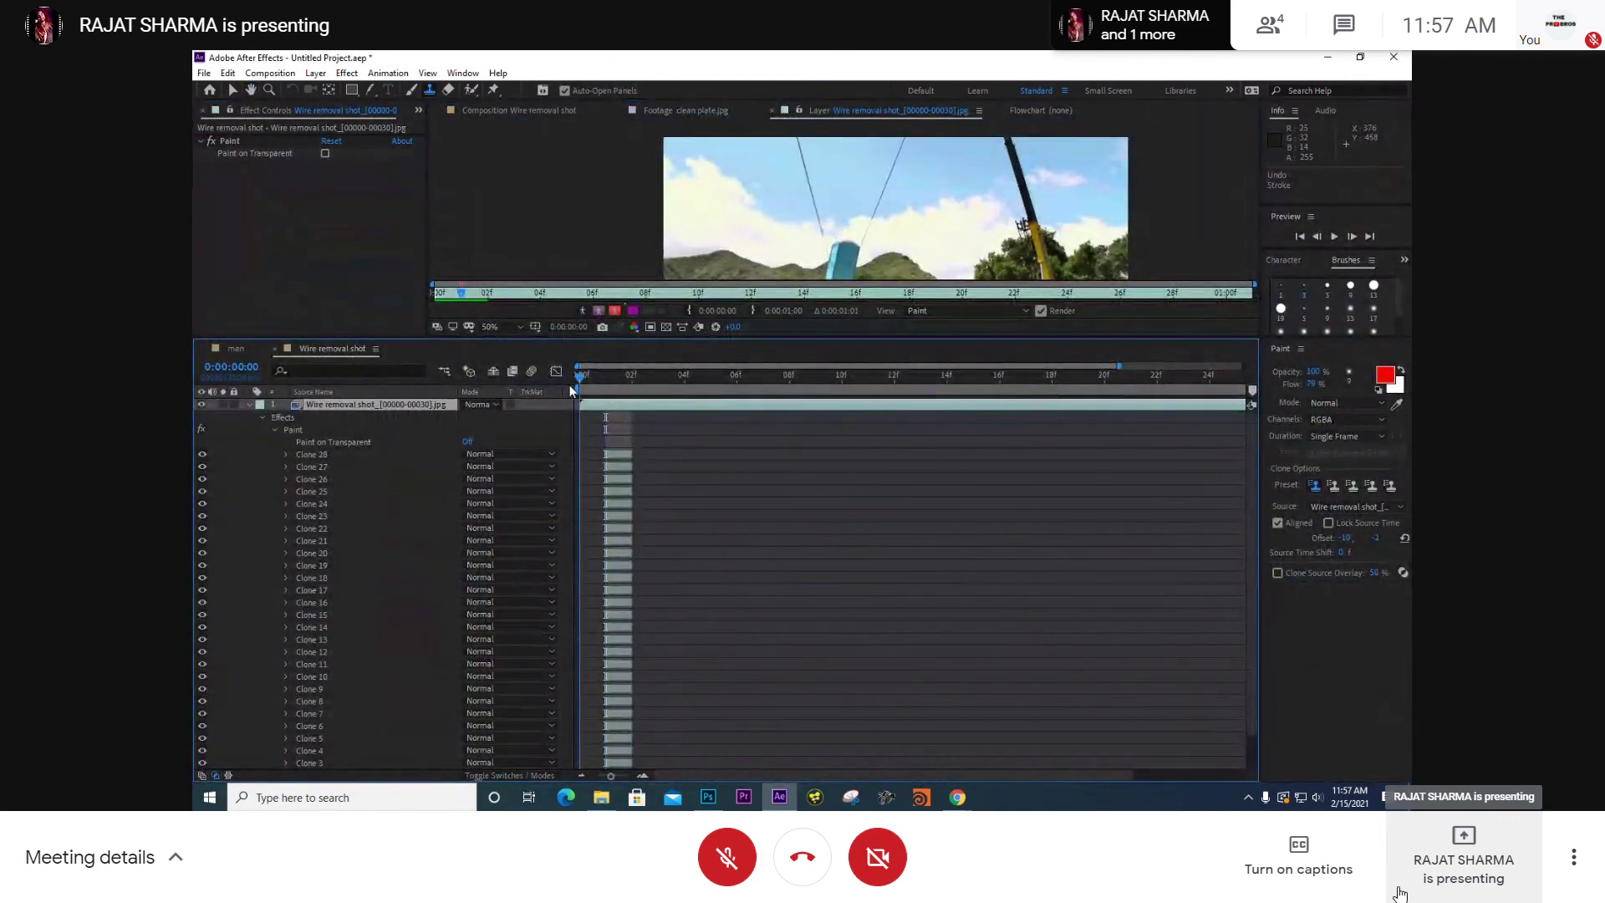
click(606, 391)
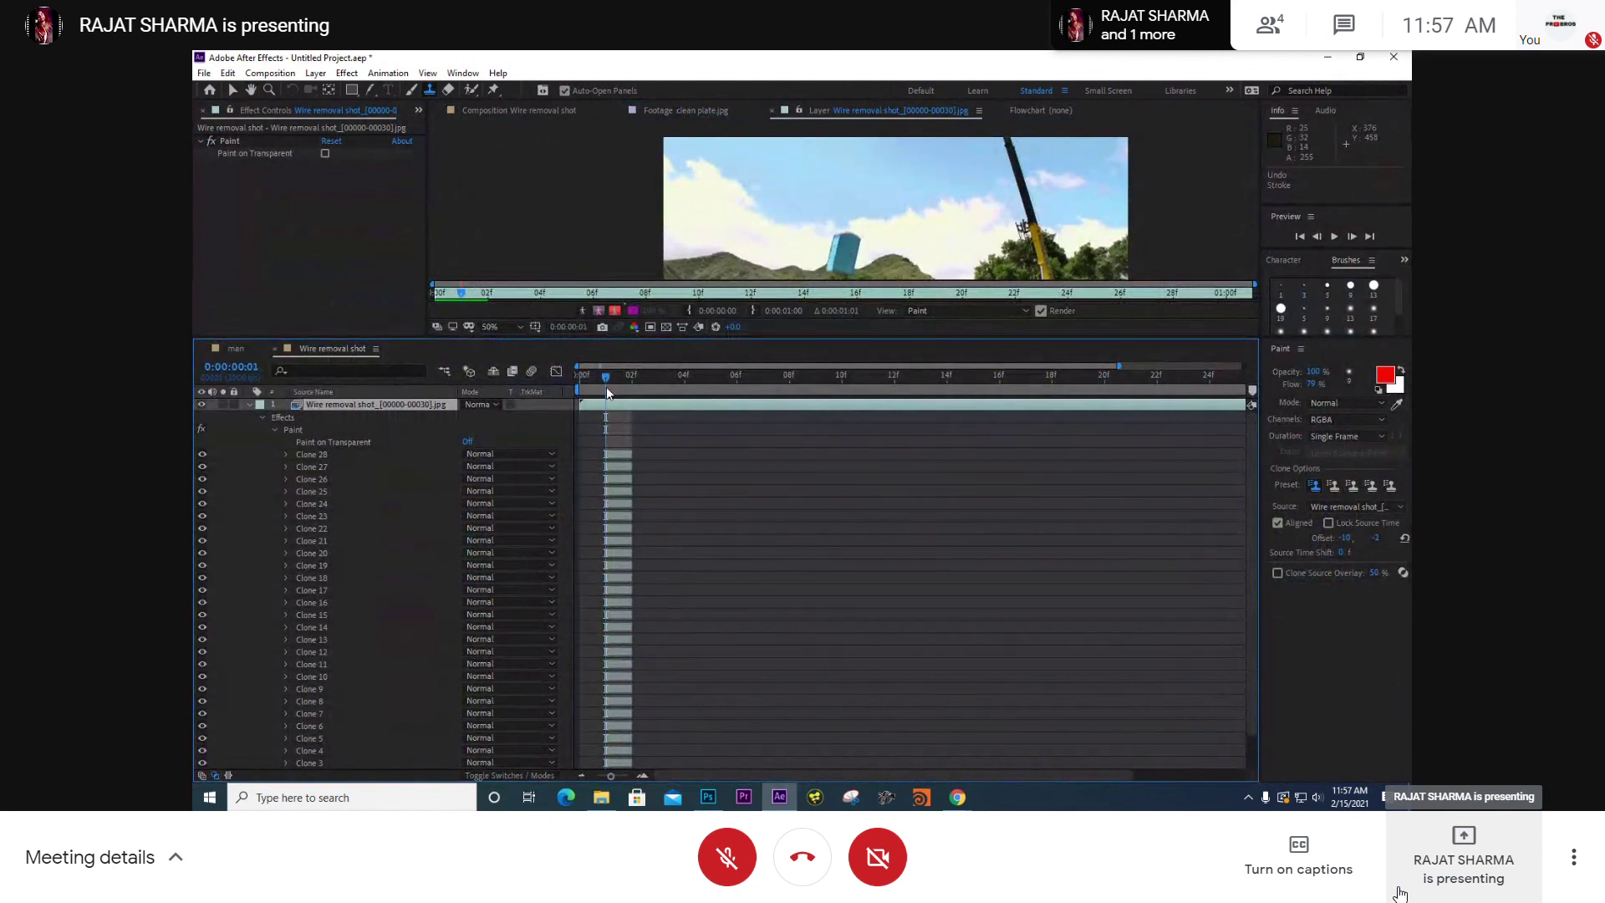
- Go to frame 0 and maximize the layer view on the two wires above the cabin
click(599, 378)
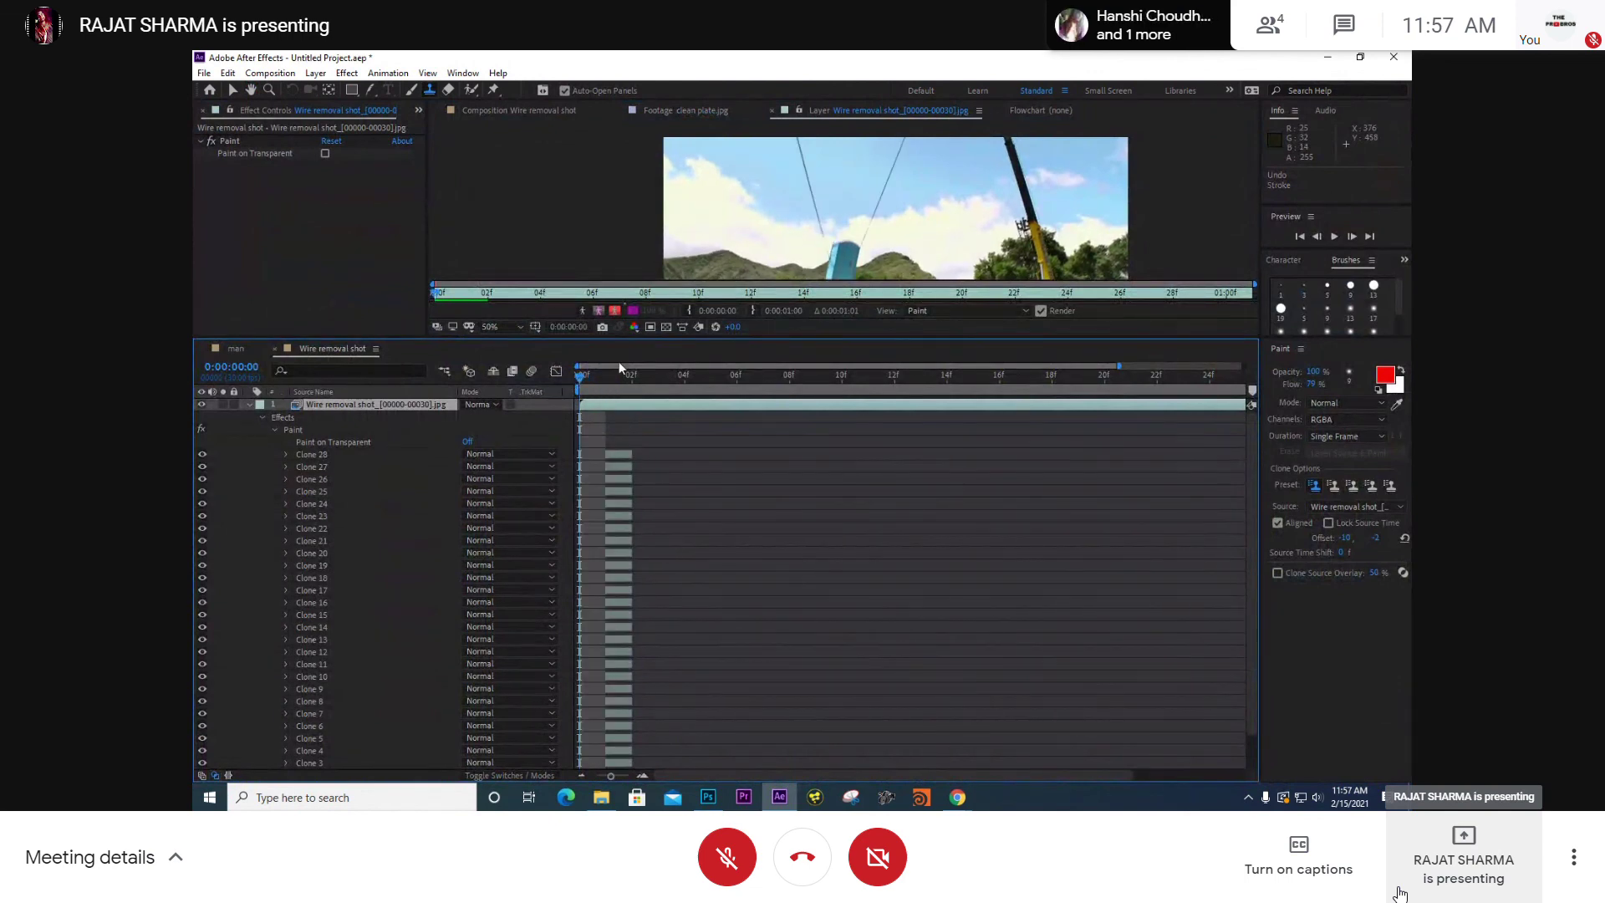
key(grave)
scroll(777, 367, up, 4)
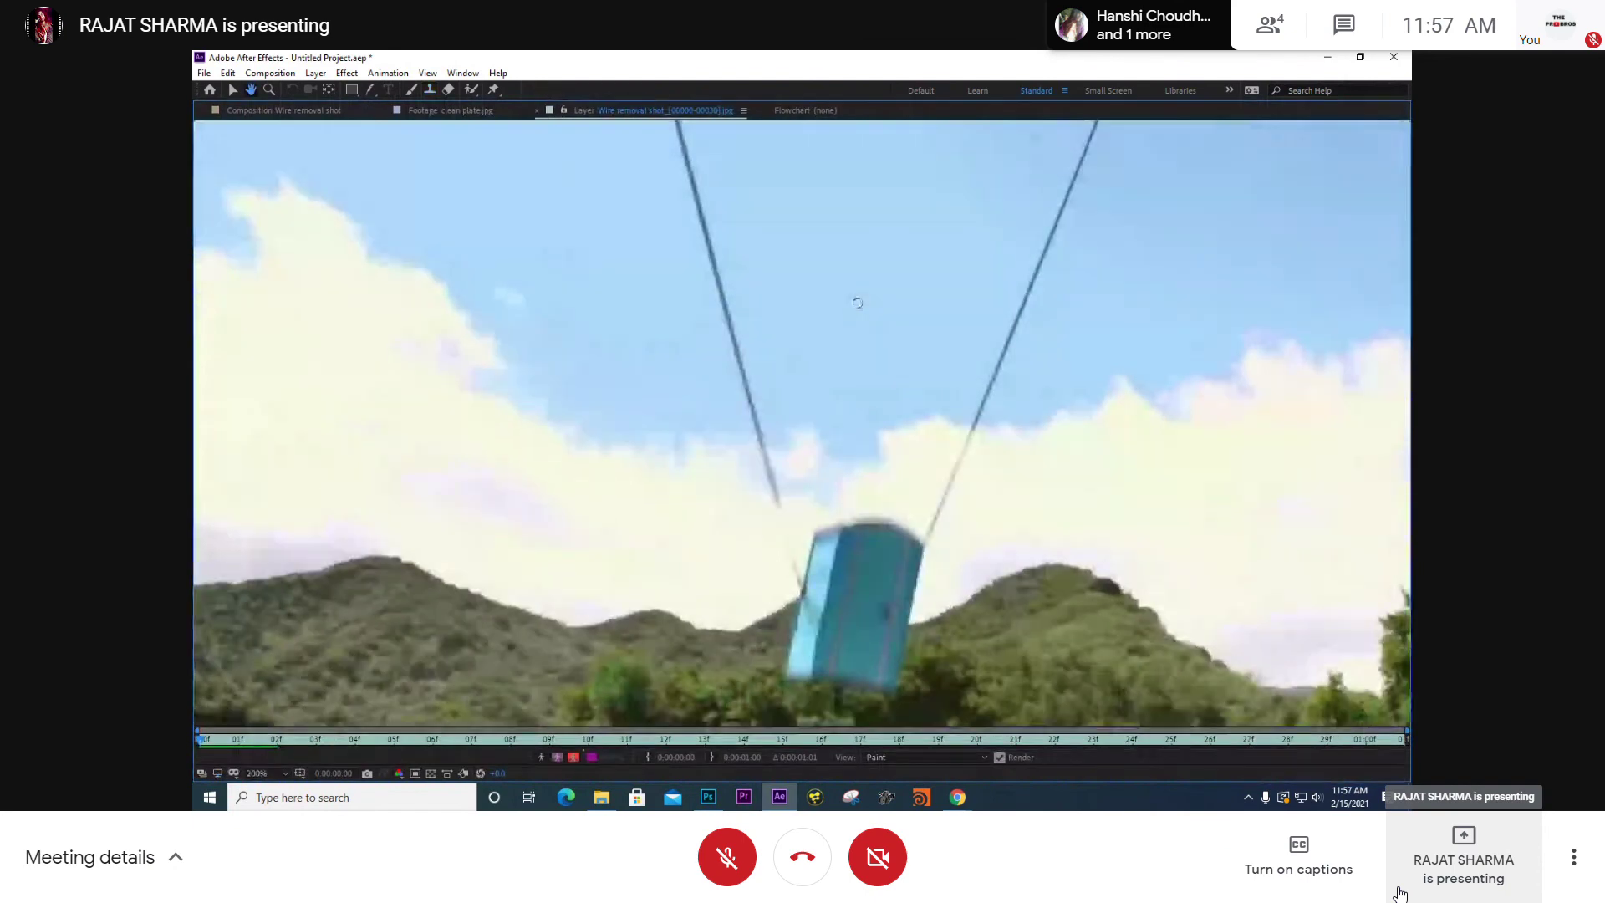
drag(768, 241, 799, 309)
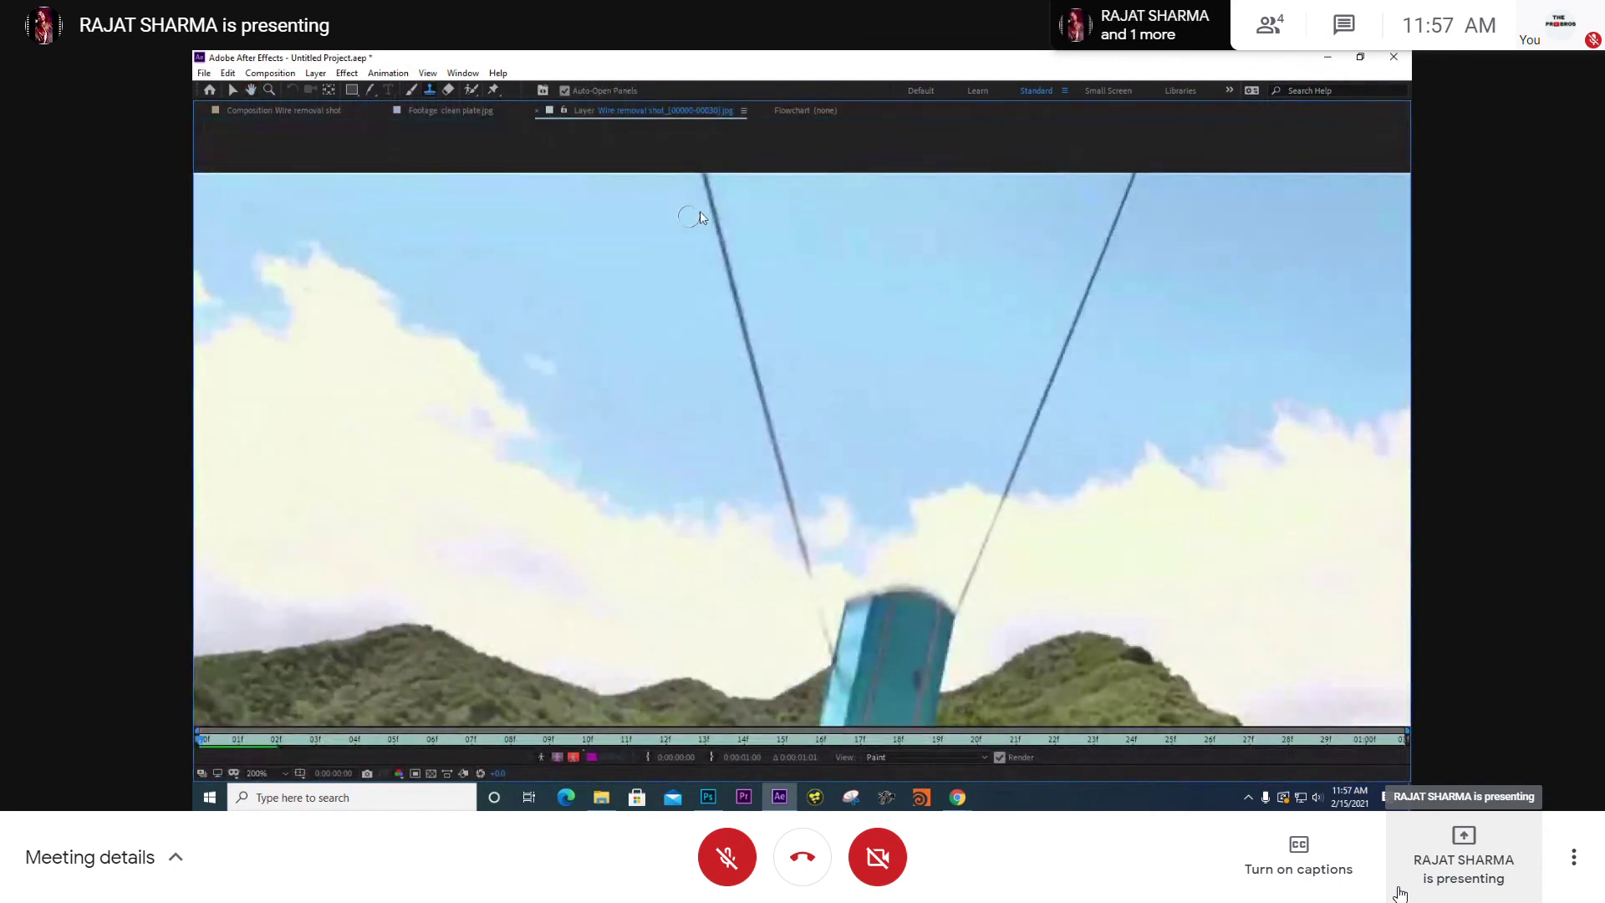